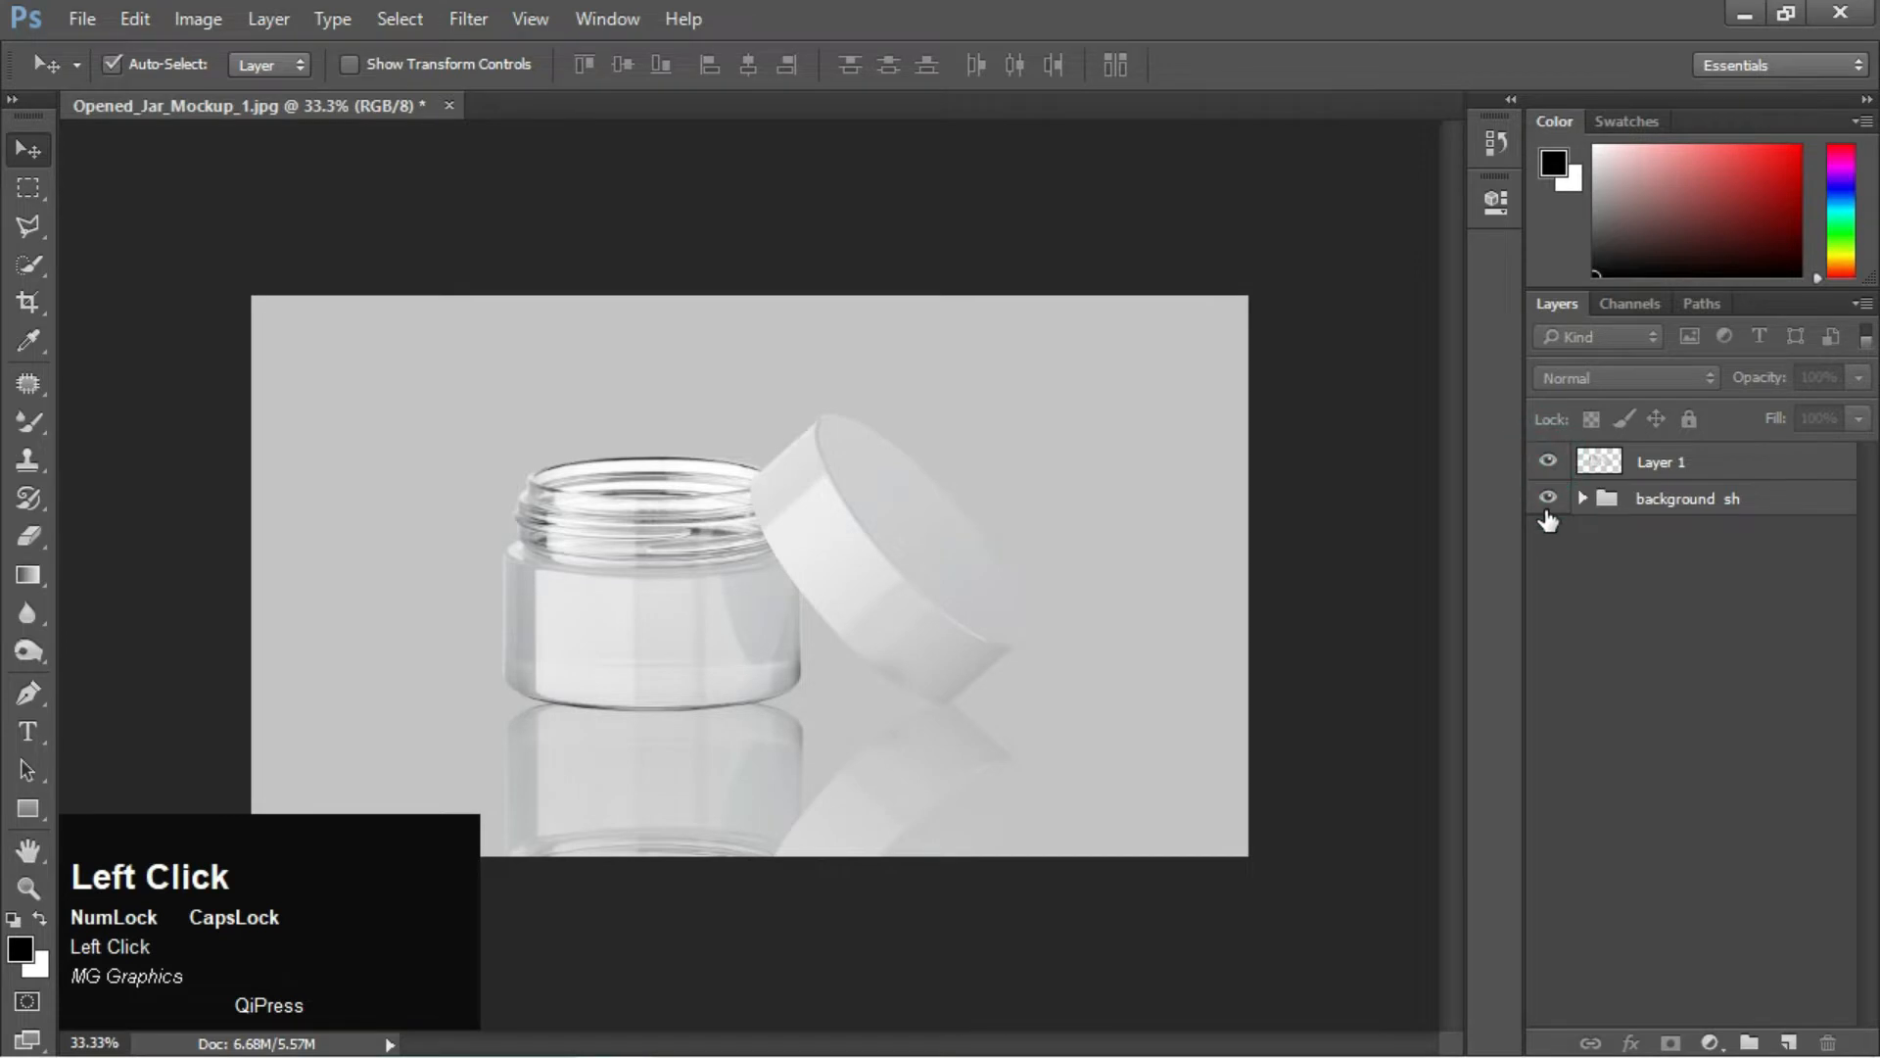
Examine the "background sh" group by toggling the visibility of the group, the reflection layer and the color fill inside it
{"action": "left_click", "coordinate": [1548, 497]}
{"action": "left_click", "coordinate": [1548, 497]}
{"action": "left_click", "coordinate": [1582, 497]}
{"action": "left_click", "coordinate": [1548, 534]}
{"action": "left_click", "coordinate": [1549, 534]}
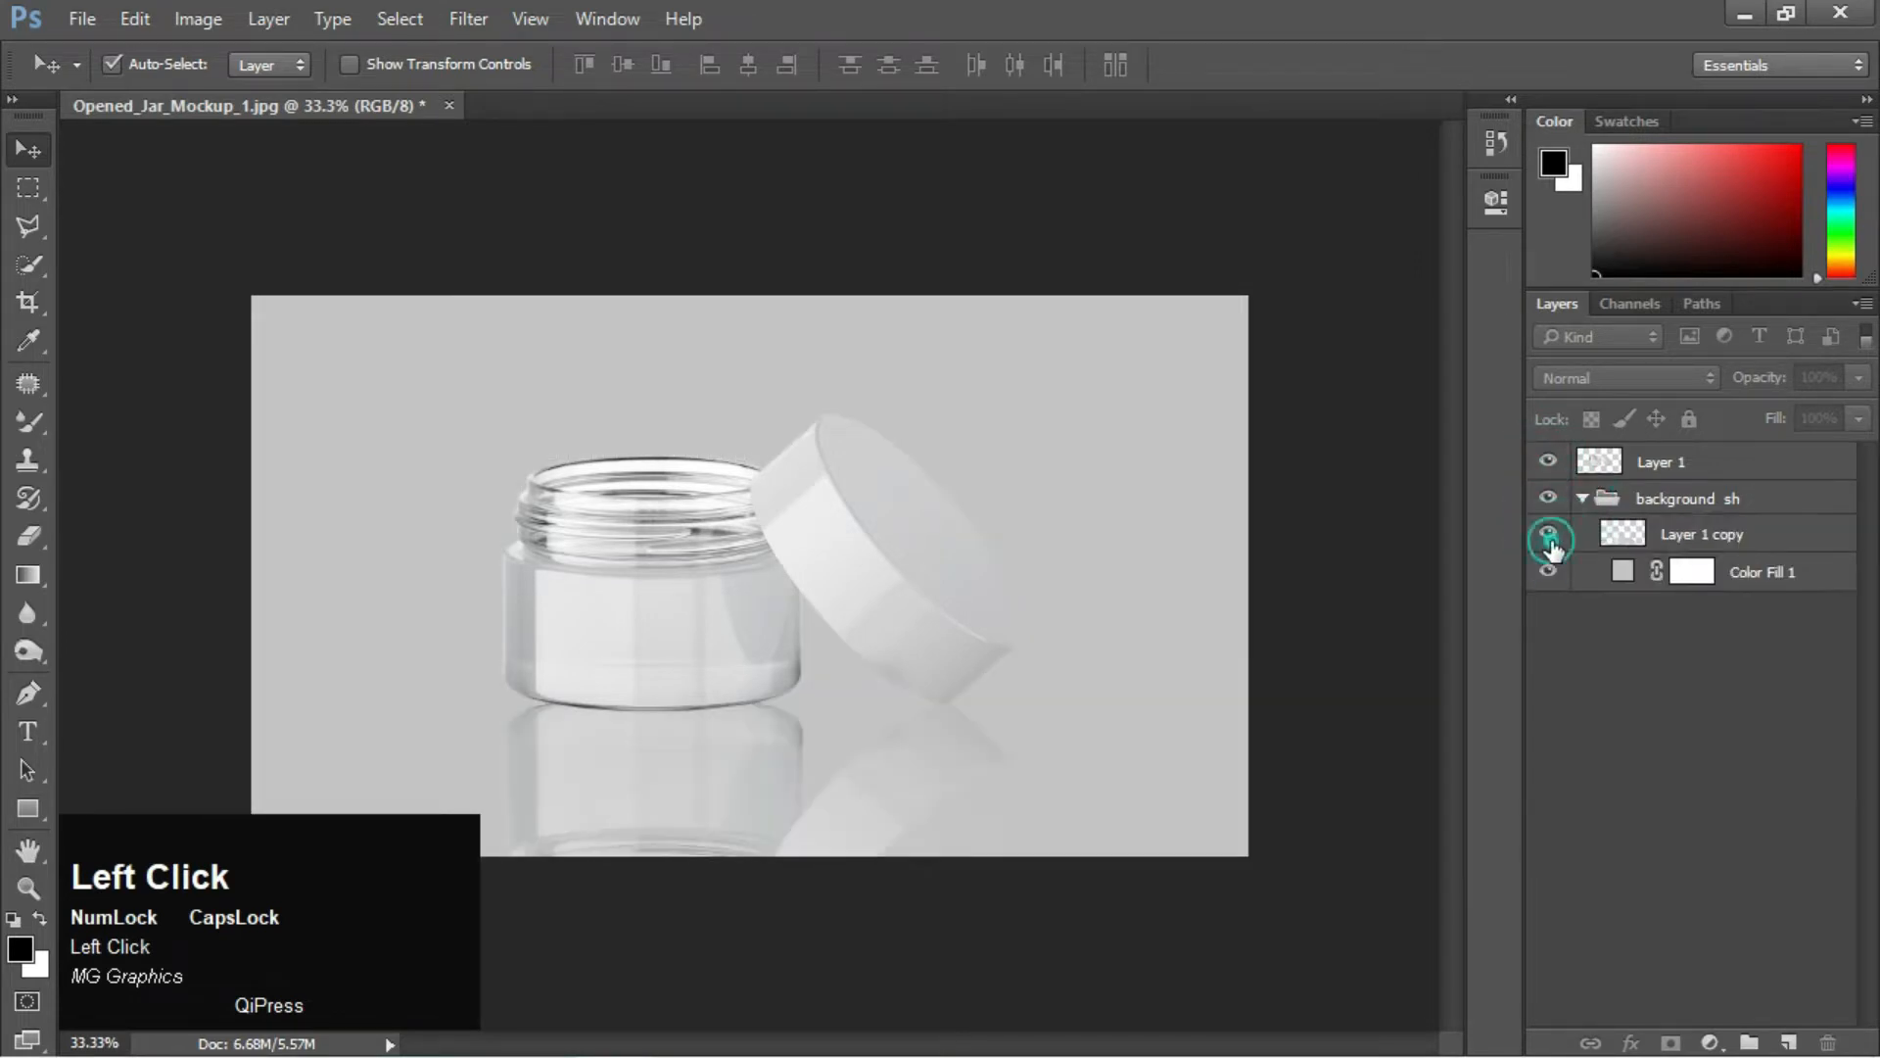
{"action": "left_click", "coordinate": [1549, 570]}
{"action": "left_click", "coordinate": [1549, 570]}
{"action": "left_click", "coordinate": [1705, 534]}
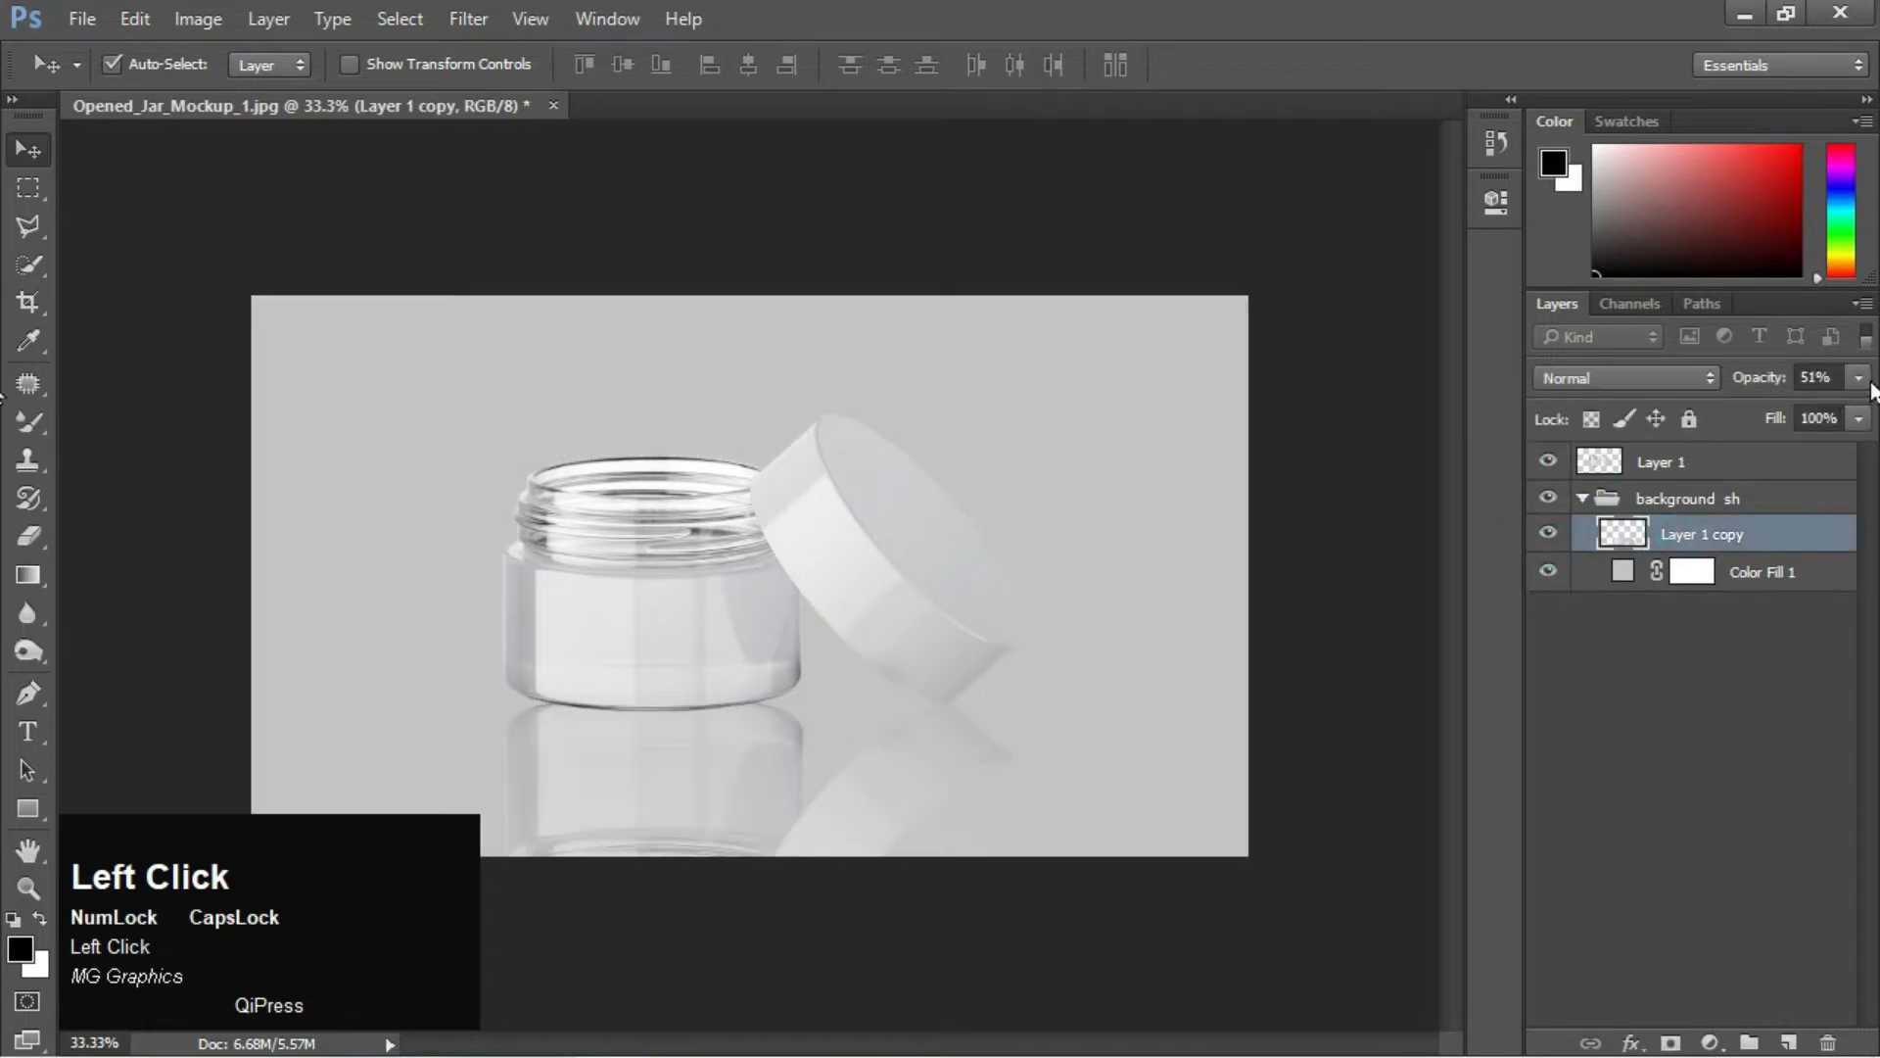
{"action": "left_click", "coordinate": [1582, 499]}
On Layer 1, start a Pen tool path at the jar's rim and trace the lid's curved edge along the jar
{"action": "left_click", "coordinate": [1655, 462]}
{"action": "key", "text": "ctrl+equal"}
{"action": "key", "text": "ctrl+equal"}
{"action": "key", "text": "space"}
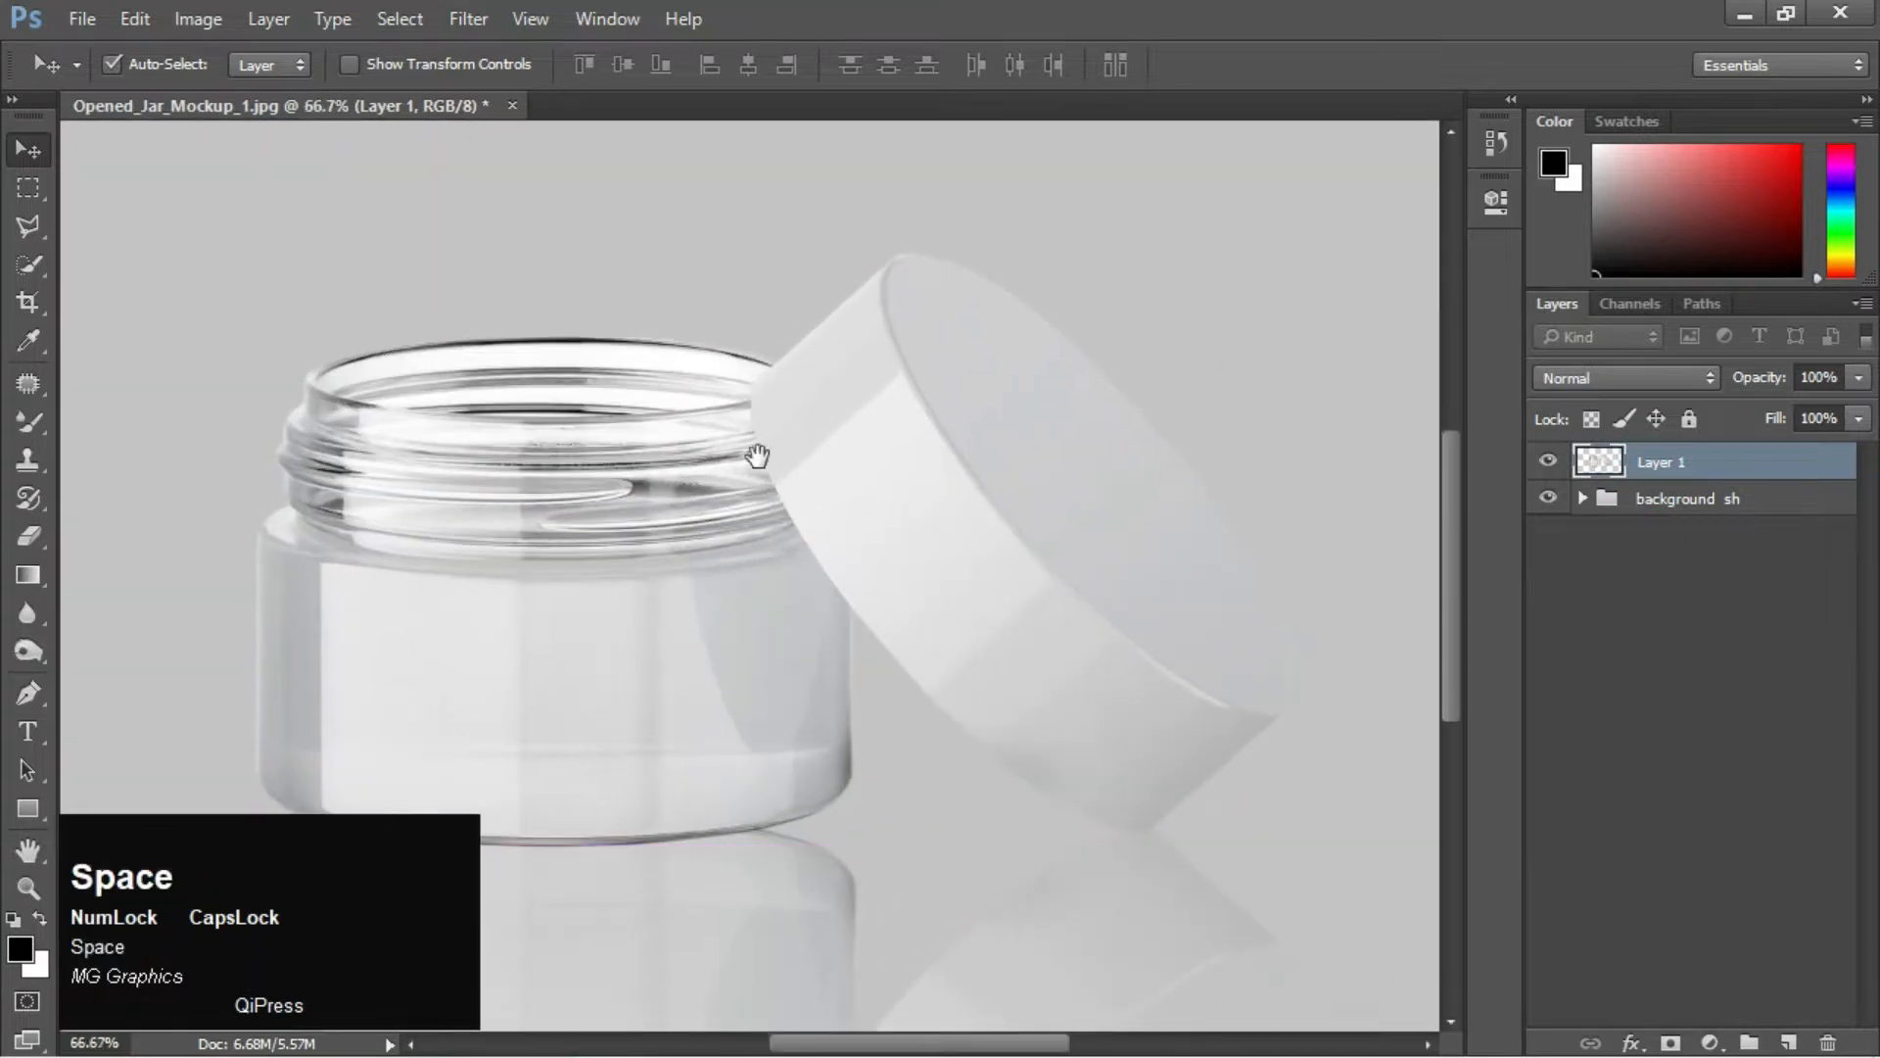
{"action": "left_click", "coordinate": [706, 479], "text": "ctrl"}
{"action": "left_click", "coordinate": [396, 433], "text": "ctrl"}
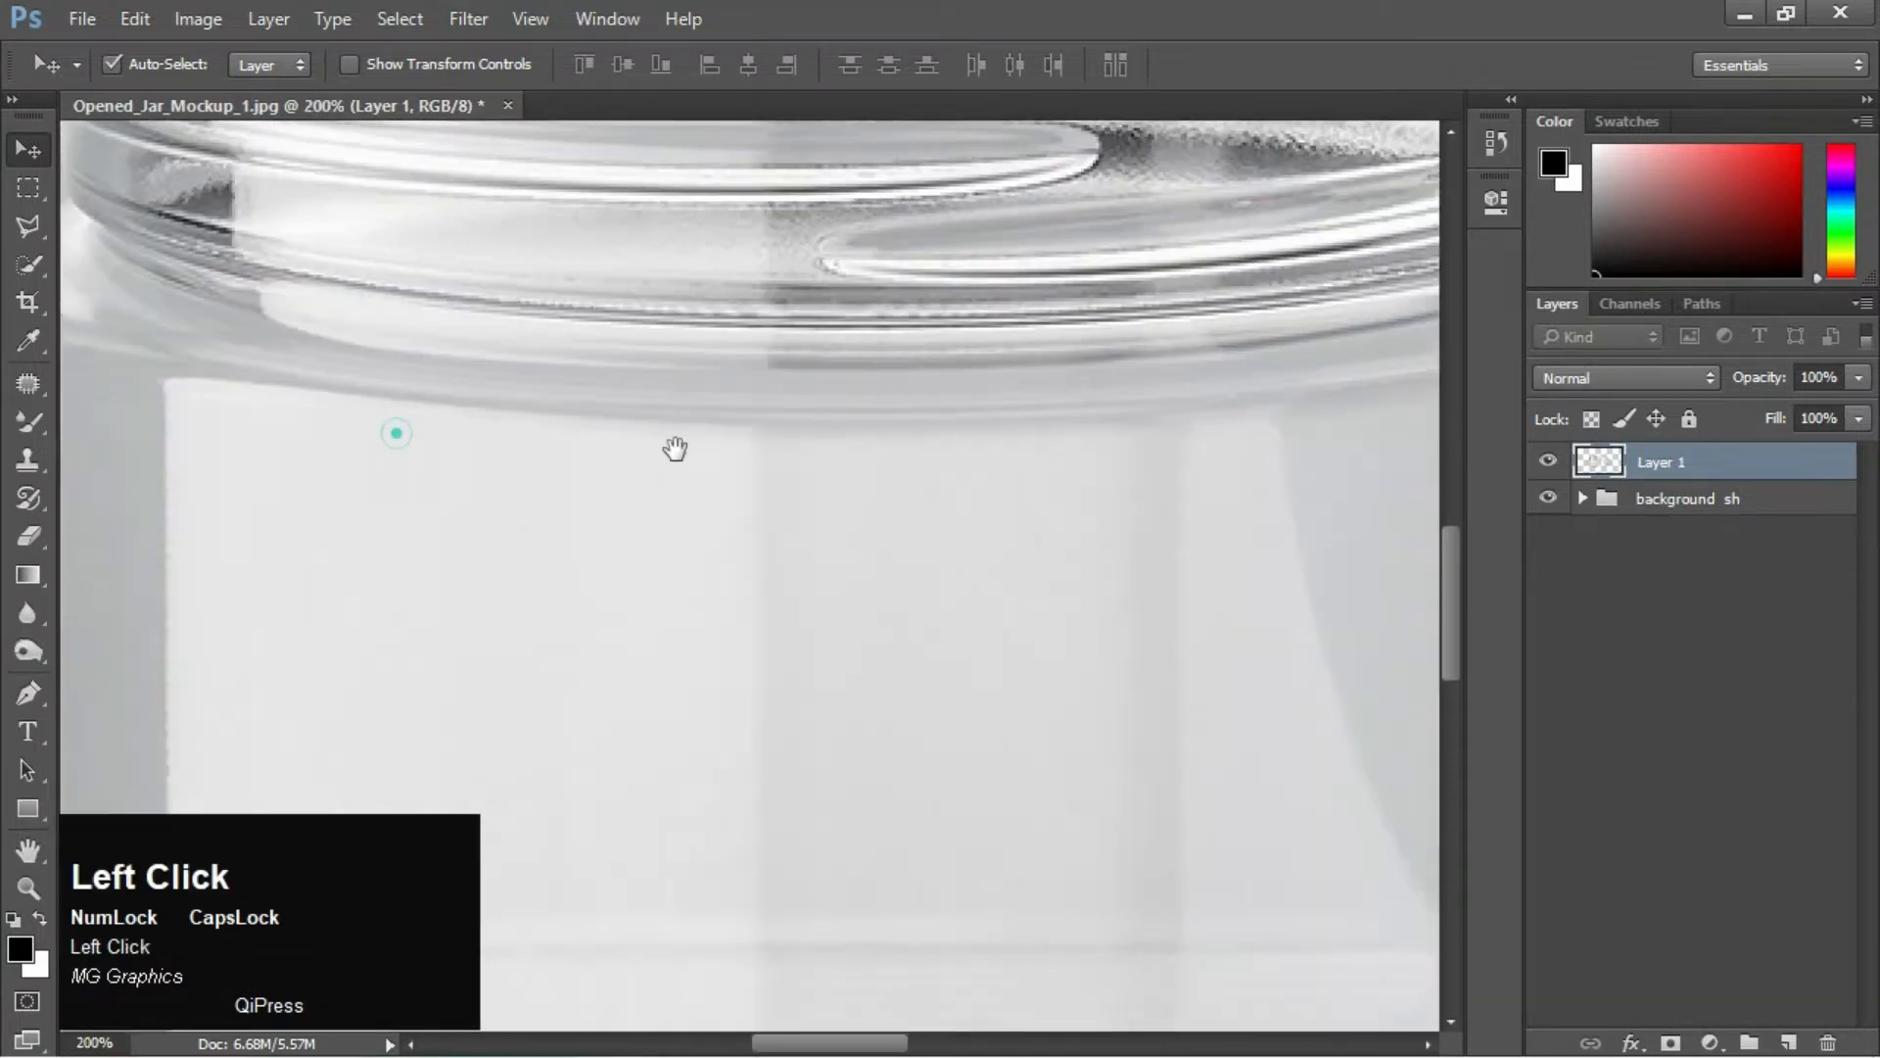
{"action": "left_click_drag", "start_coordinate": [675, 448], "coordinate": [852, 579]}
{"action": "key", "text": "p"}
{"action": "key", "text": "ctrl+minus"}
{"action": "key", "text": "Caps_Lock"}
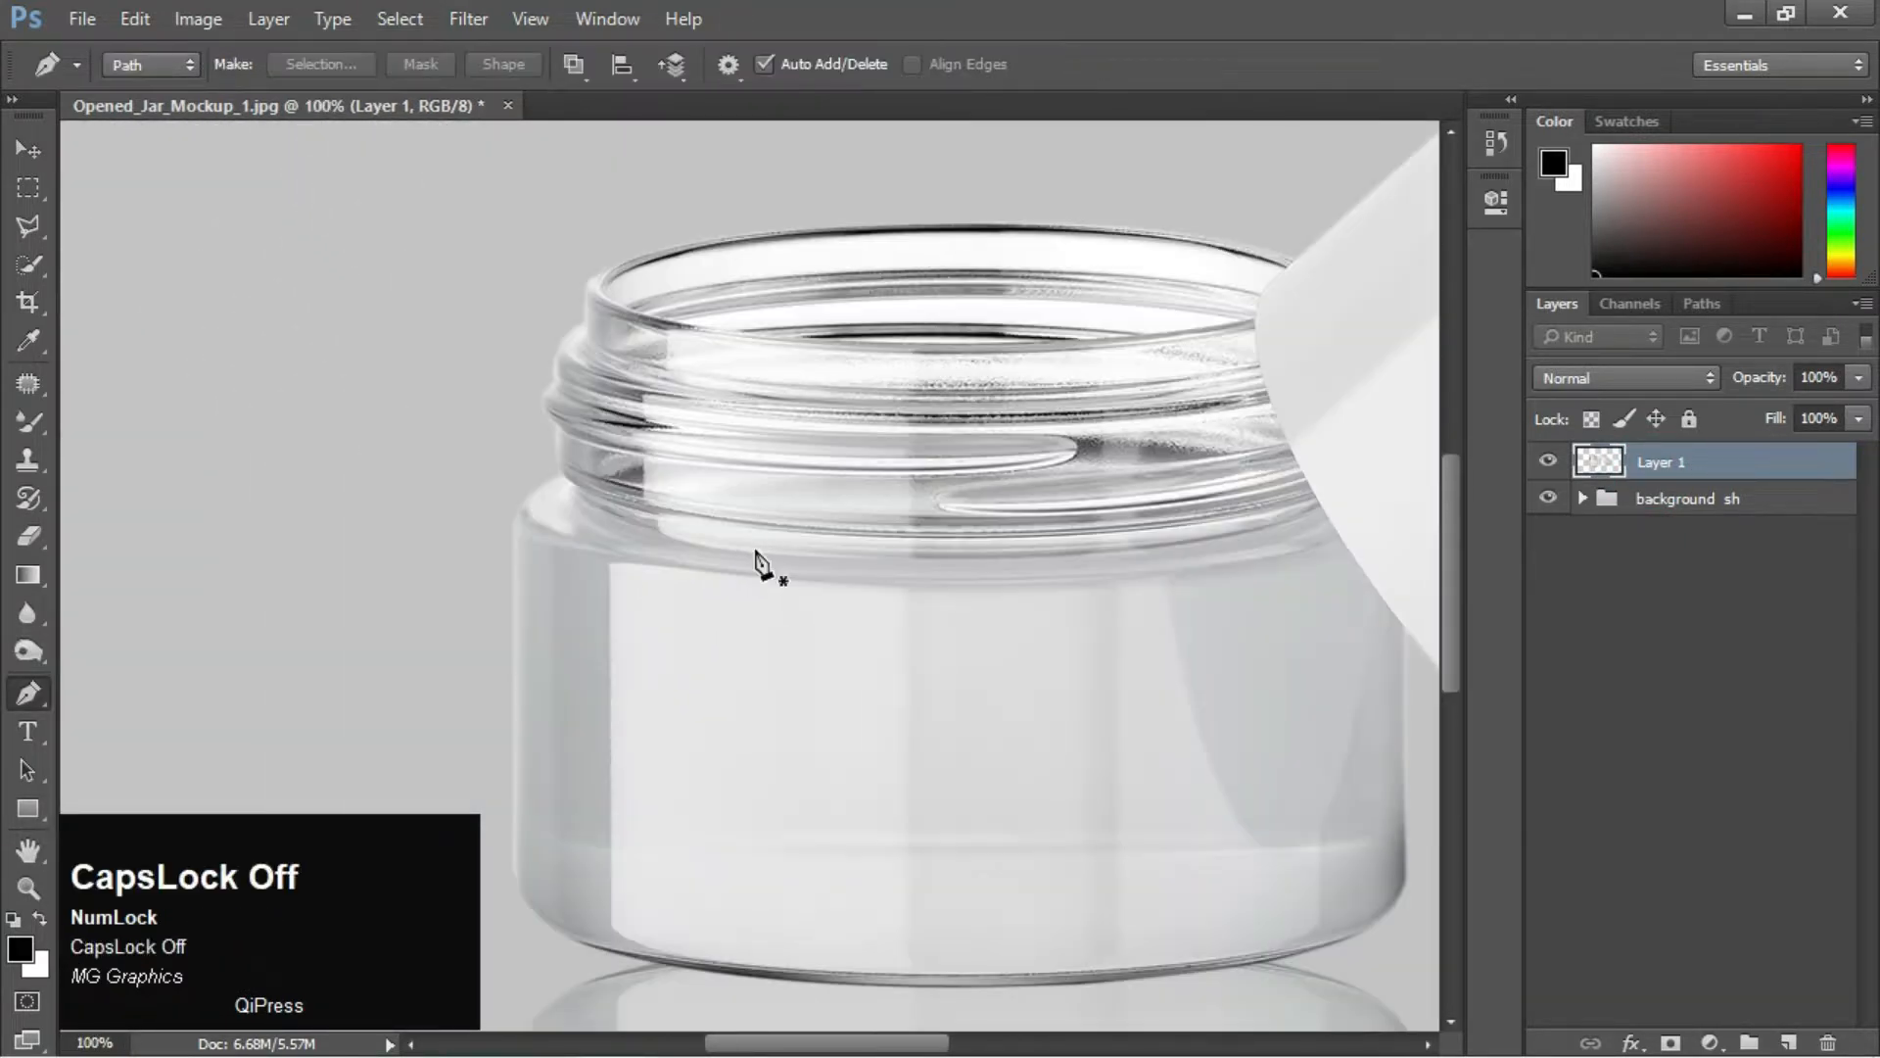
{"action": "key", "text": "ctrl+equal"}
{"action": "key", "text": "space"}
{"action": "left_click_drag", "start_coordinate": [420, 465], "coordinate": [384, 483]}
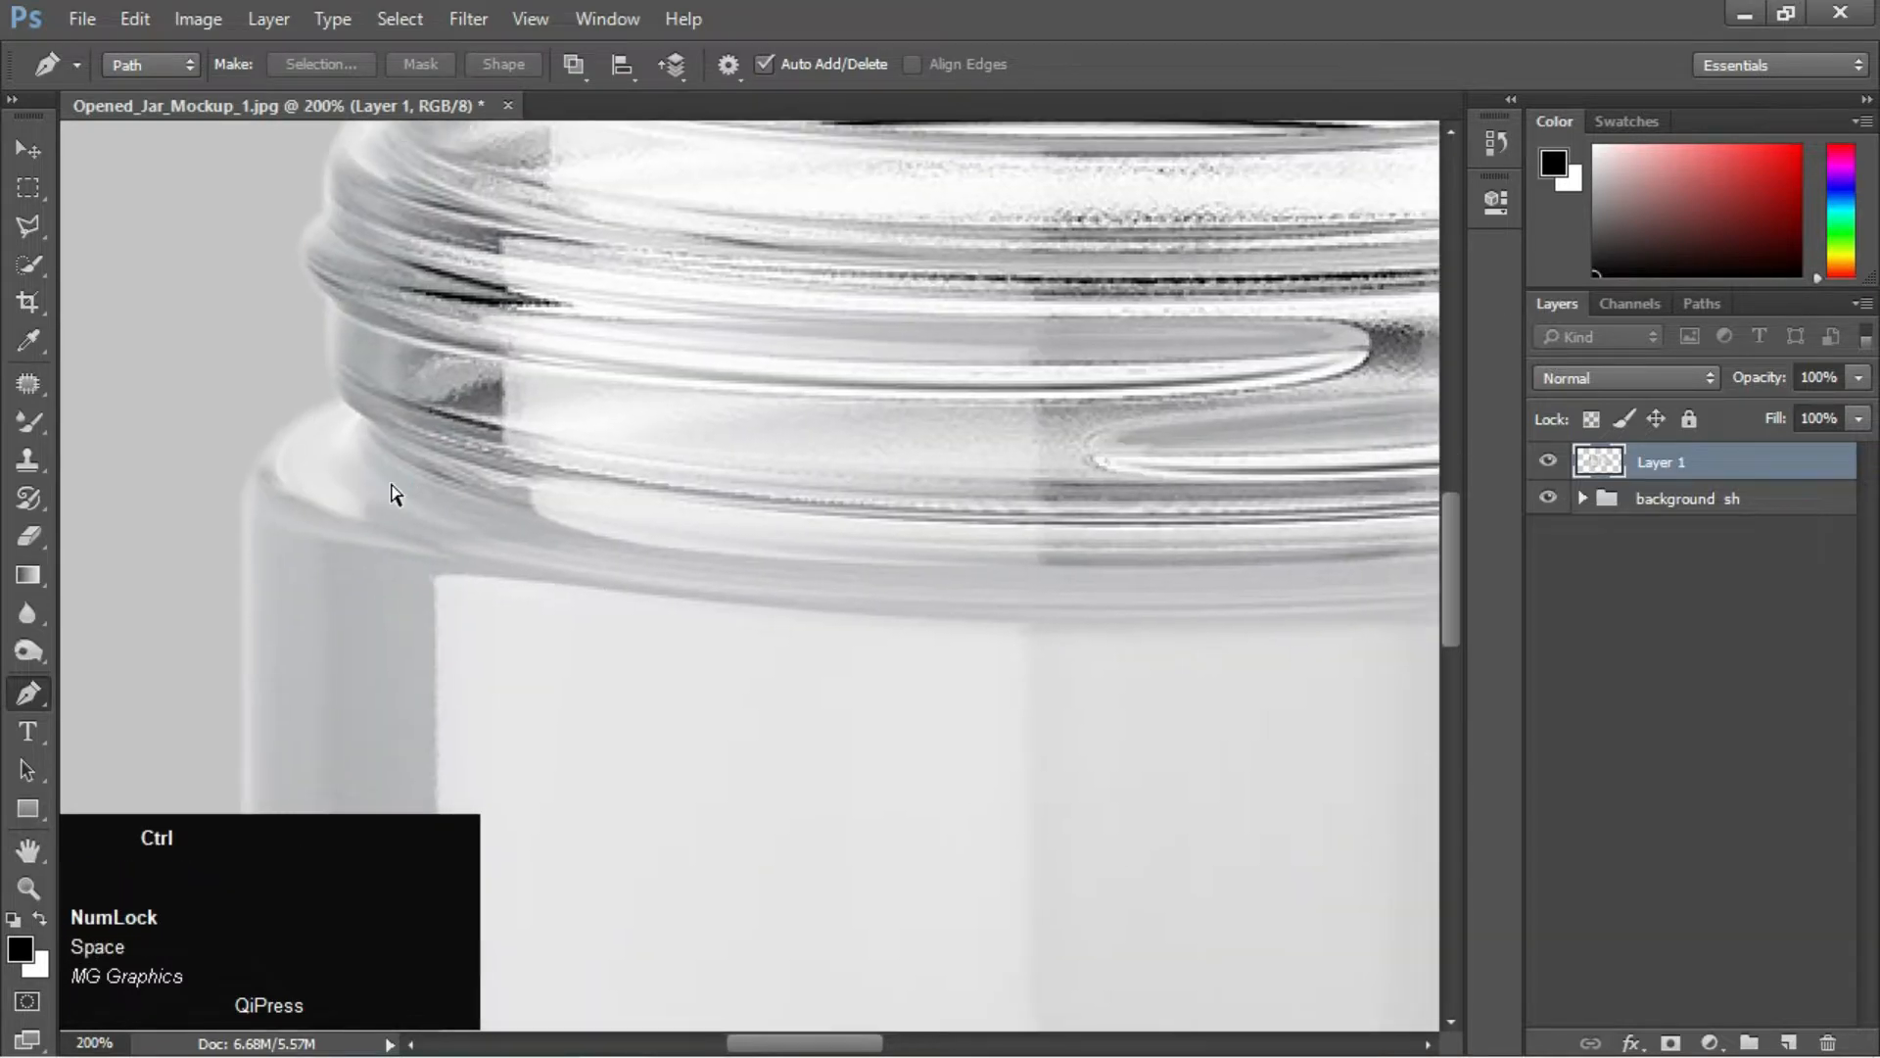
{"action": "key", "text": "ctrl+minus"}
{"action": "key", "text": "ctrl+equal"}
{"action": "key", "text": "space"}
{"action": "left_click_drag", "start_coordinate": [1070, 513], "coordinate": [622, 587]}
{"action": "left_click_drag", "start_coordinate": [1067, 411], "coordinate": [690, 544]}
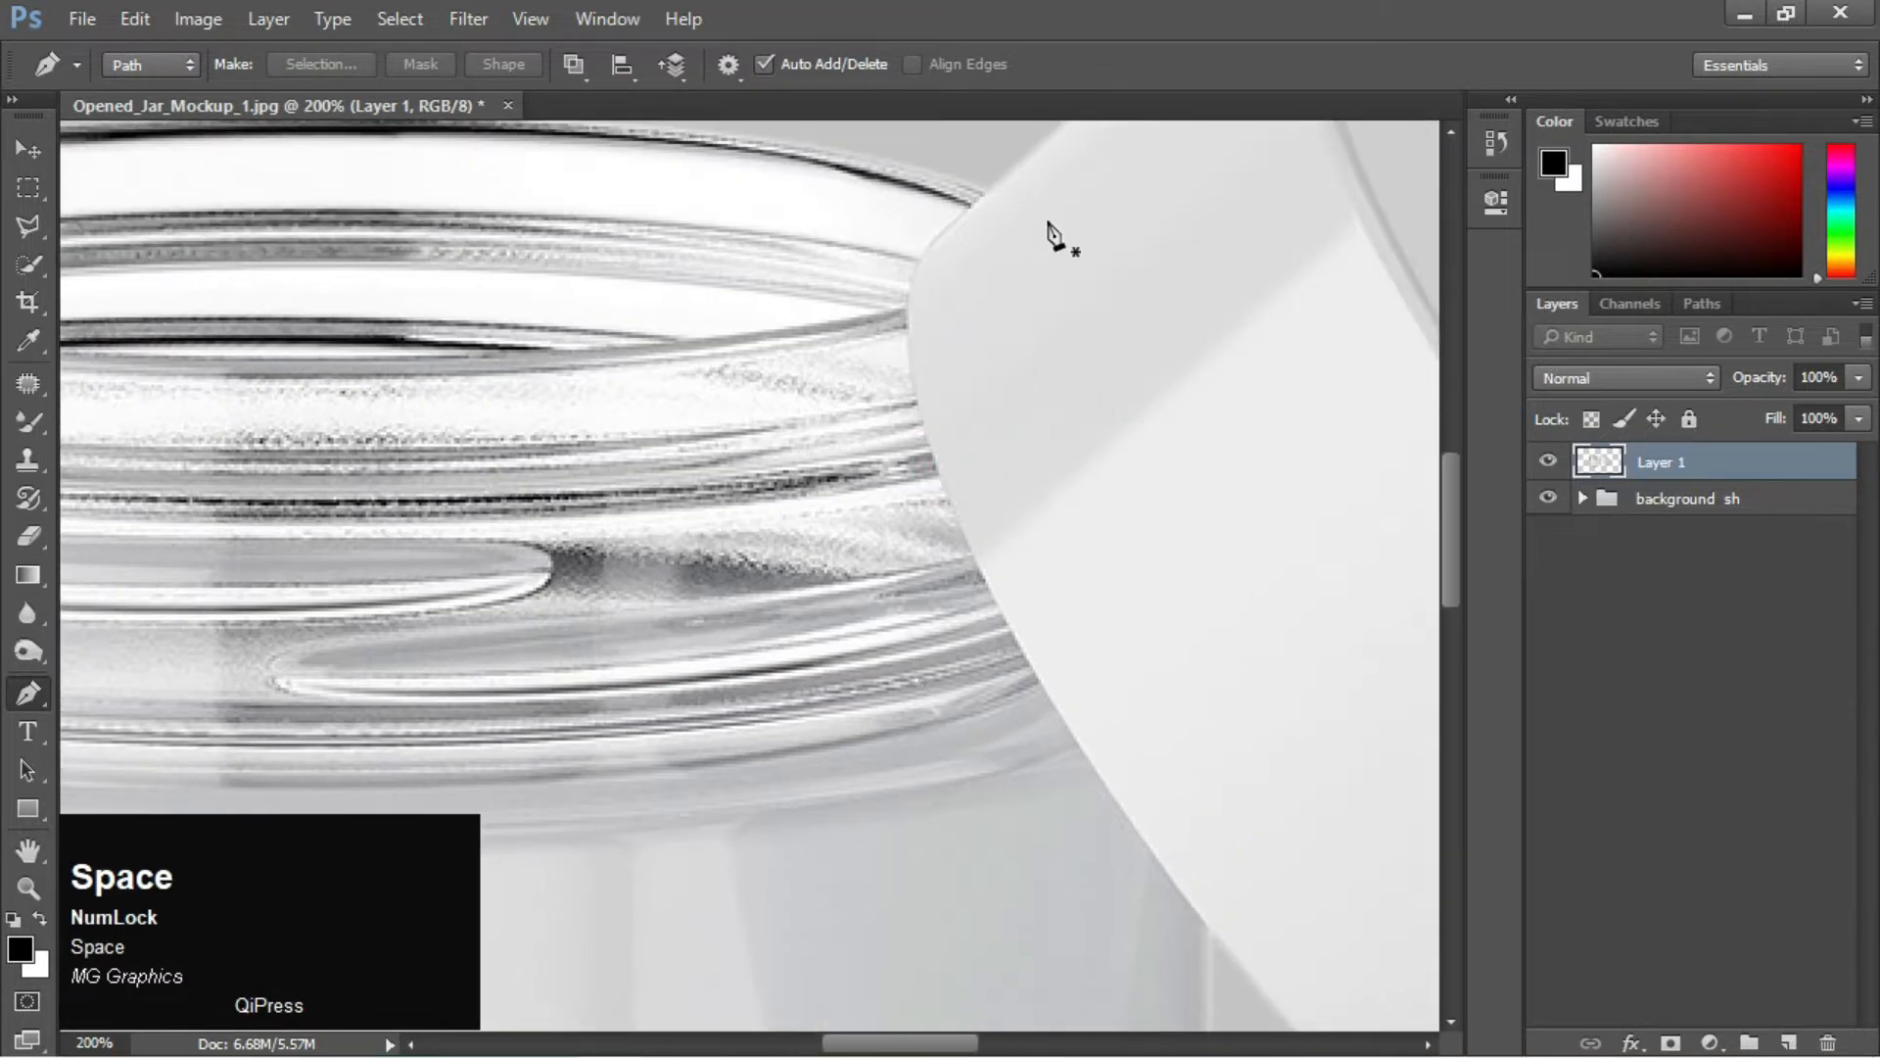
{"action": "left_click", "coordinate": [987, 191]}
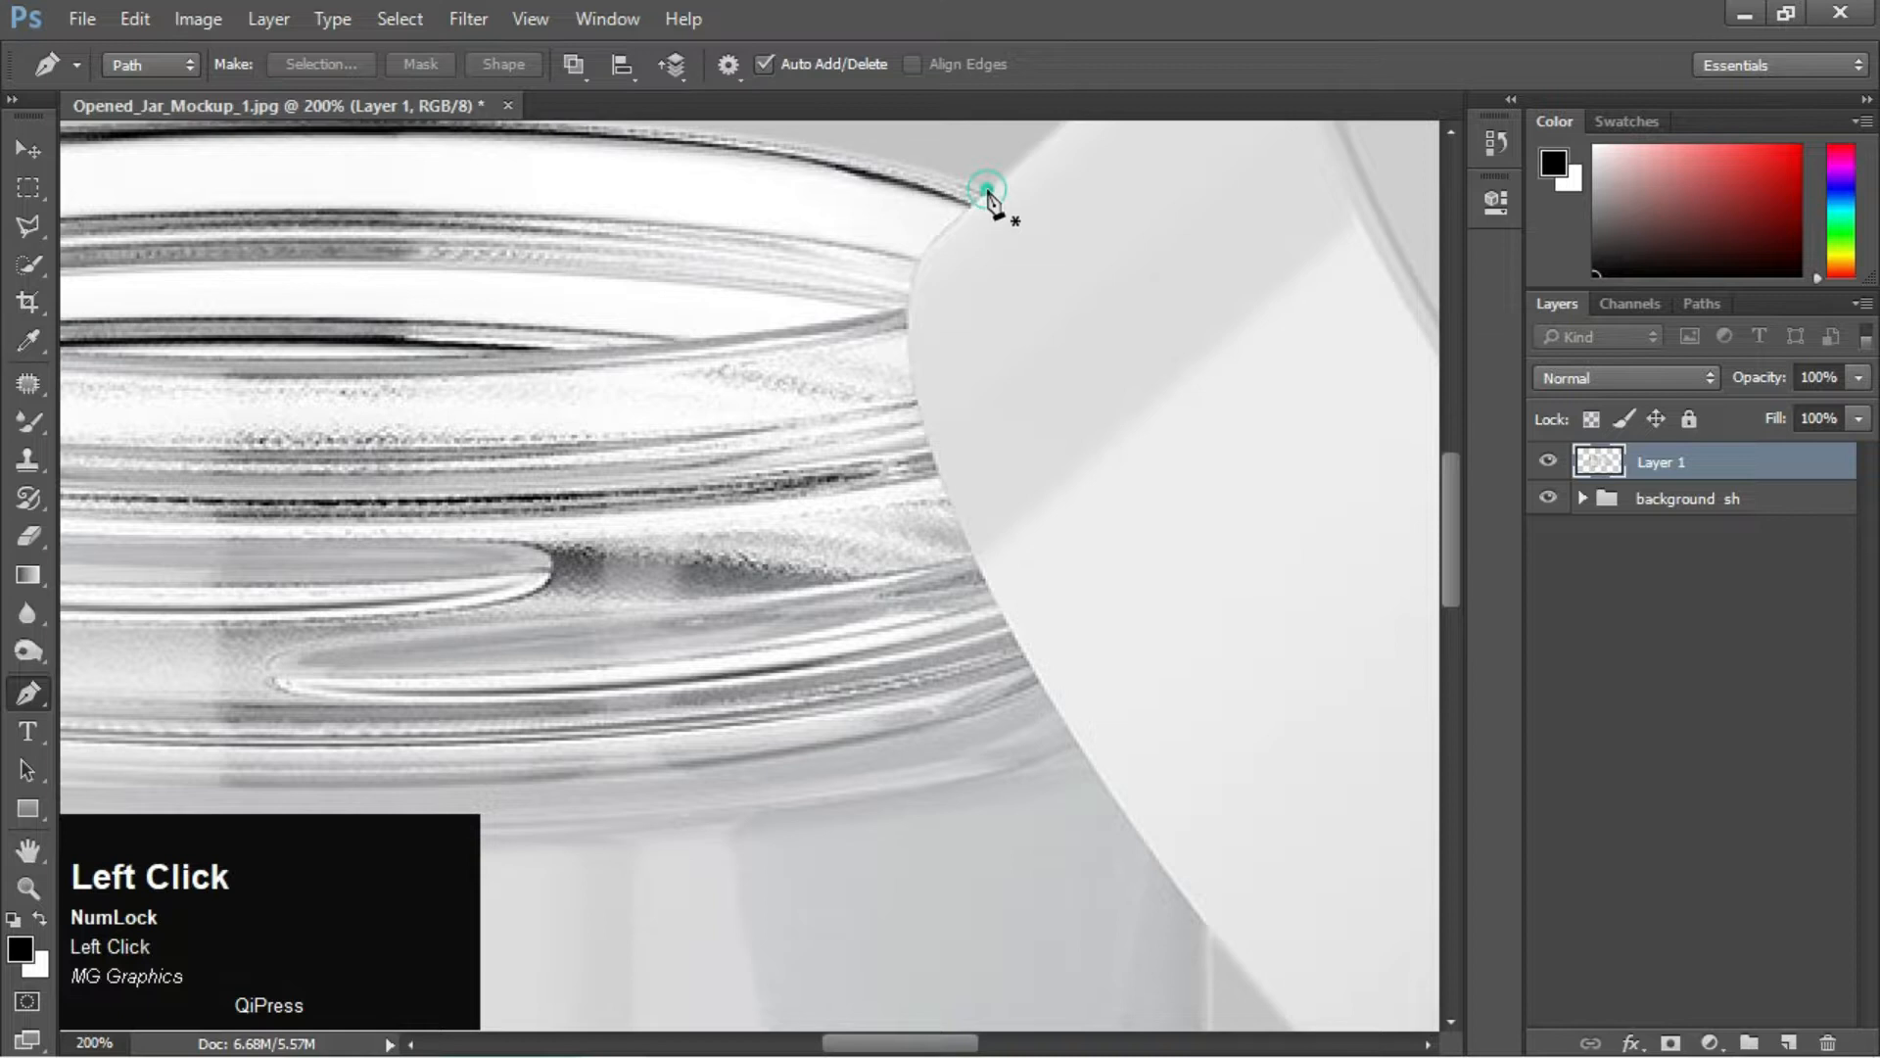
{"action": "left_click_drag", "start_coordinate": [936, 468], "coordinate": [743, 424]}
{"action": "left_click", "coordinate": [937, 468], "text": "alt"}
{"action": "key", "text": "space"}
{"action": "left_click_drag", "start_coordinate": [830, 583], "coordinate": [954, 727]}
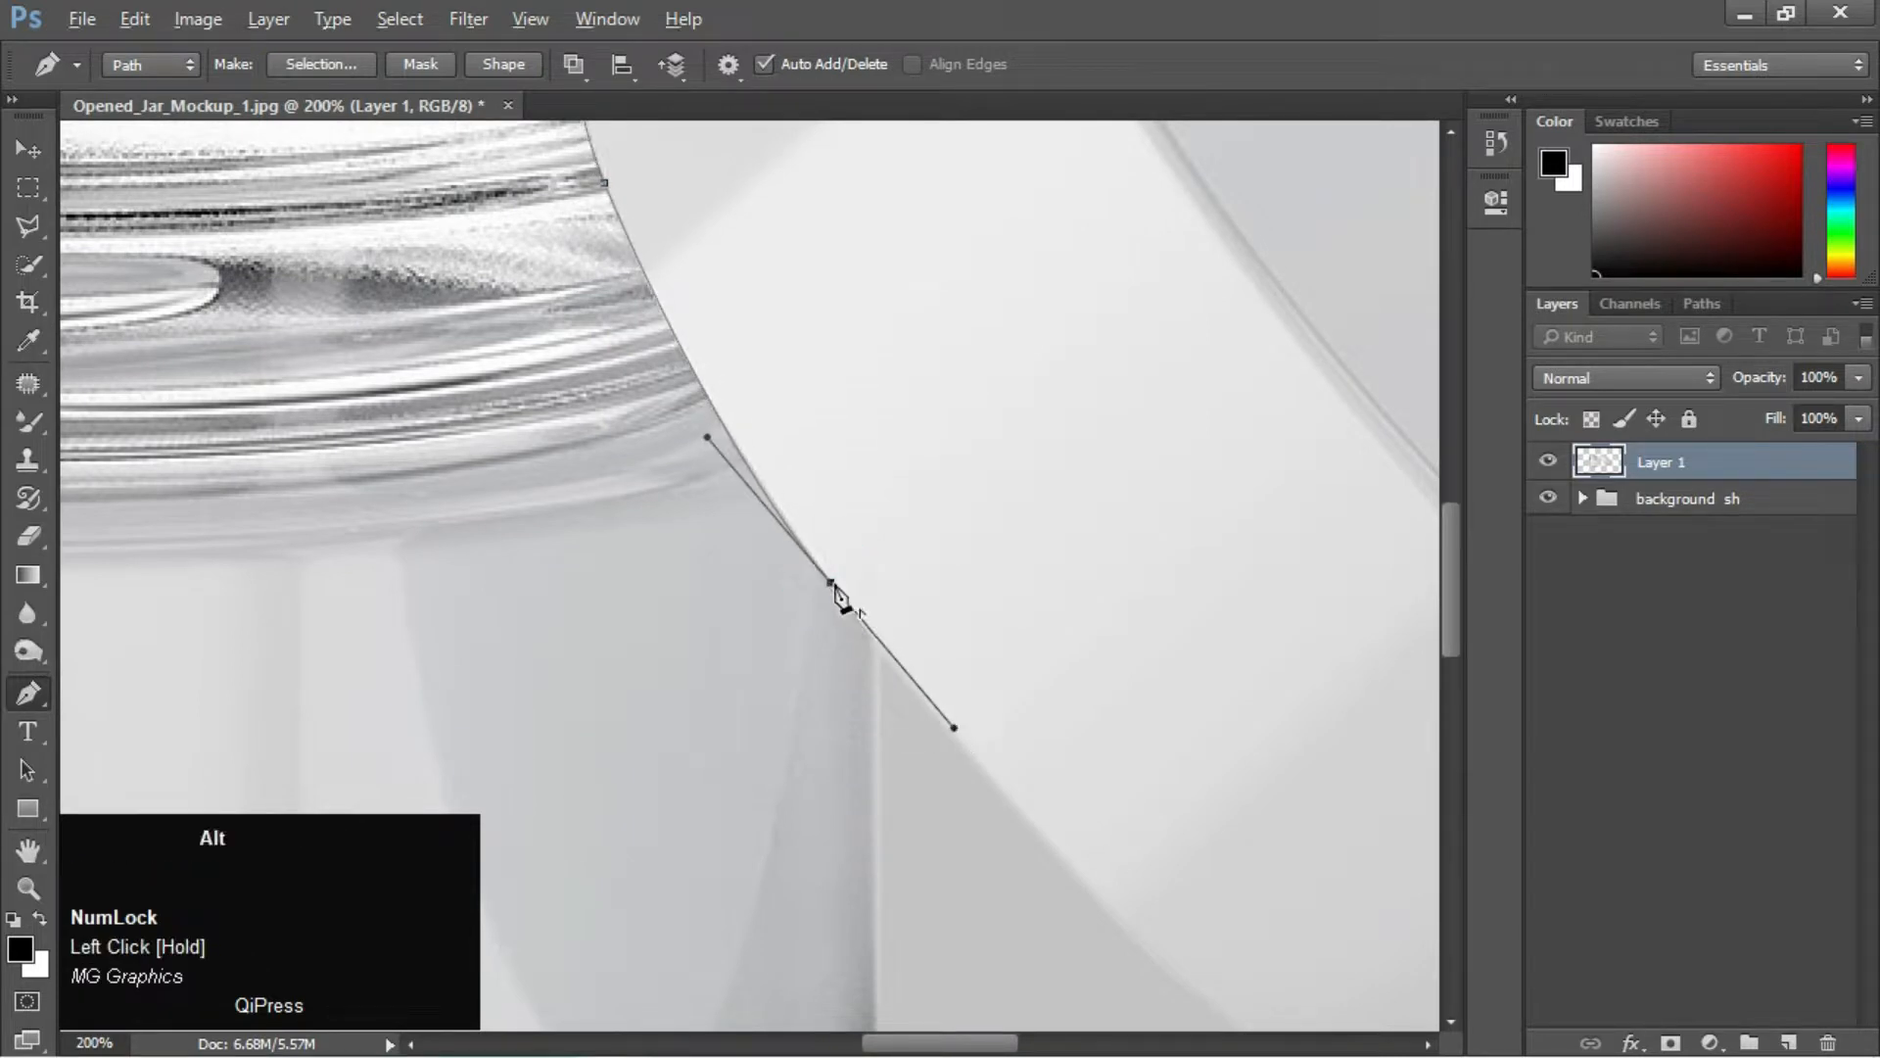
{"action": "left_click", "coordinate": [832, 584], "text": "alt"}
Extend the path loosely around the outside of the lid's lower edge and bottom corner
{"action": "left_click", "coordinate": [986, 856]}
{"action": "key", "text": "space"}
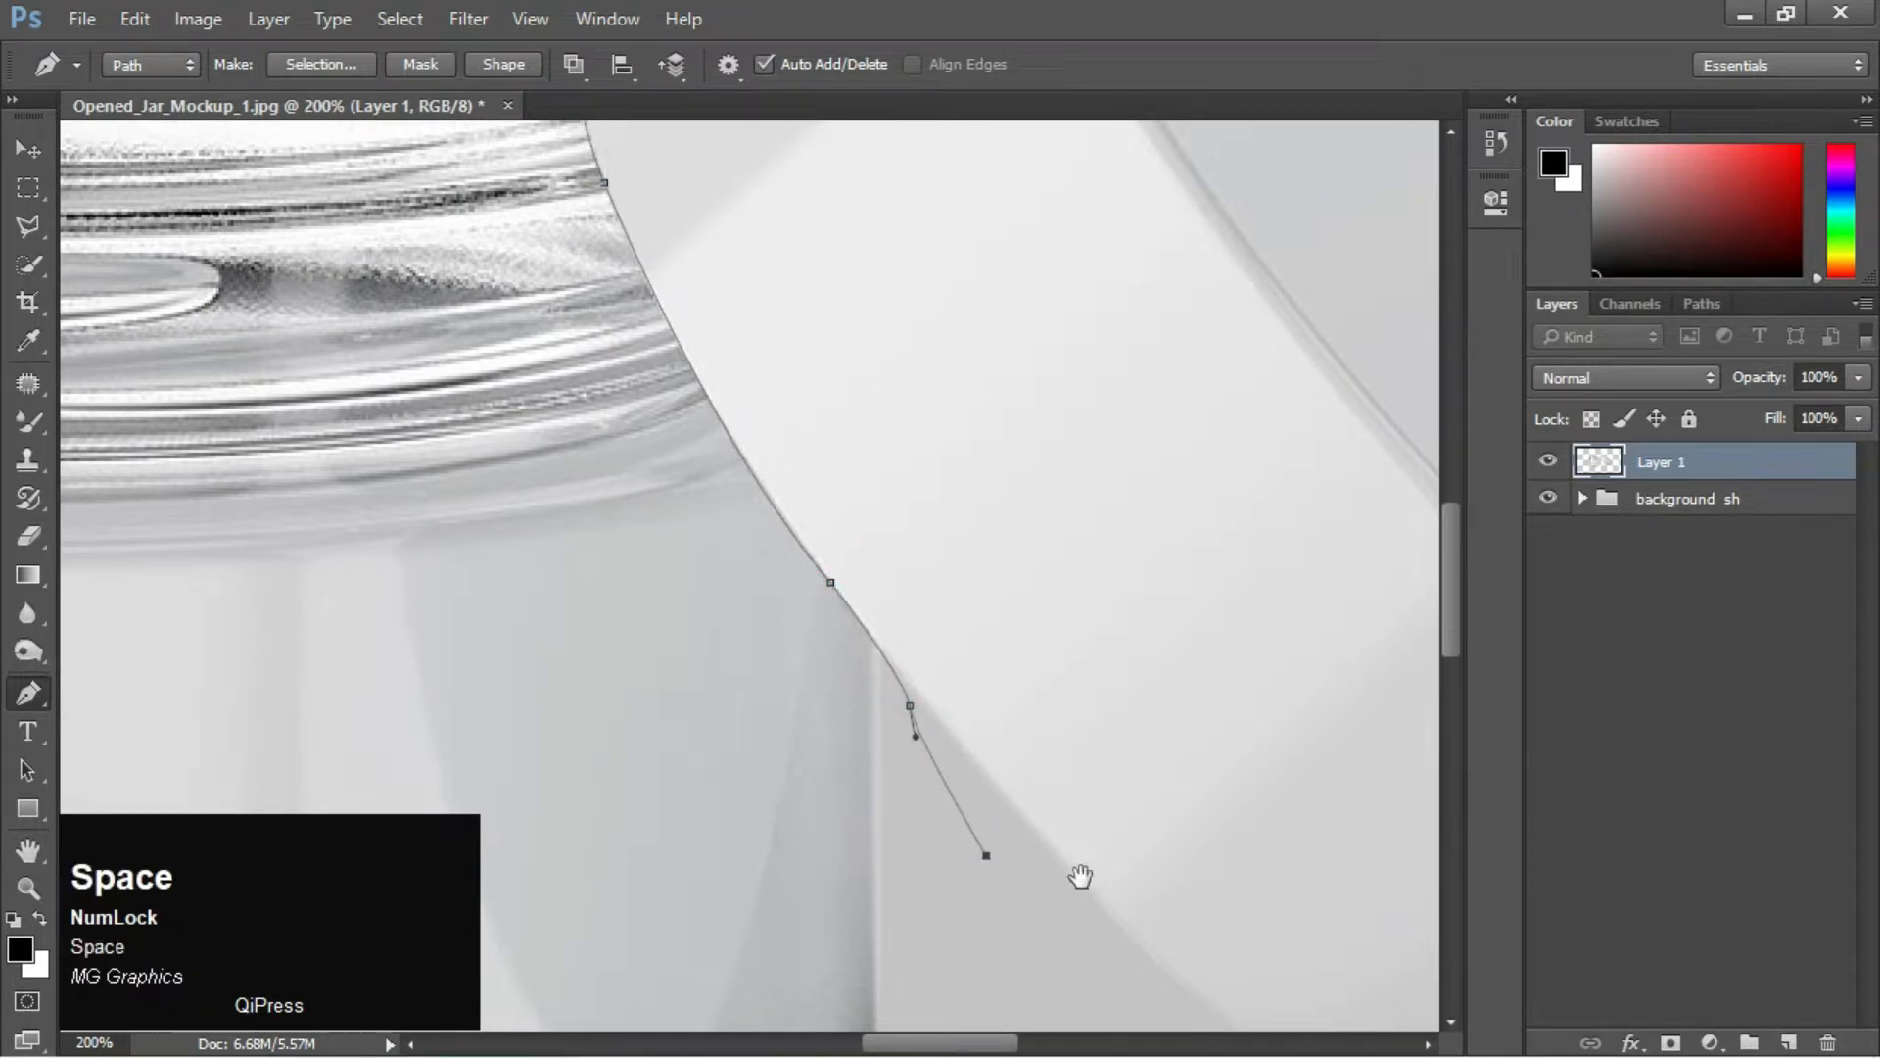
{"action": "left_click_drag", "start_coordinate": [1078, 878], "coordinate": [735, 348]}
{"action": "left_click", "coordinate": [910, 696]}
{"action": "left_click_drag", "start_coordinate": [928, 718], "coordinate": [649, 579]}
{"action": "left_click", "coordinate": [1024, 836]}
{"action": "left_click_drag", "start_coordinate": [1211, 686], "coordinate": [849, 736]}
{"action": "left_click", "coordinate": [1091, 688]}
{"action": "left_click_drag", "start_coordinate": [1369, 162], "coordinate": [1150, 444]}
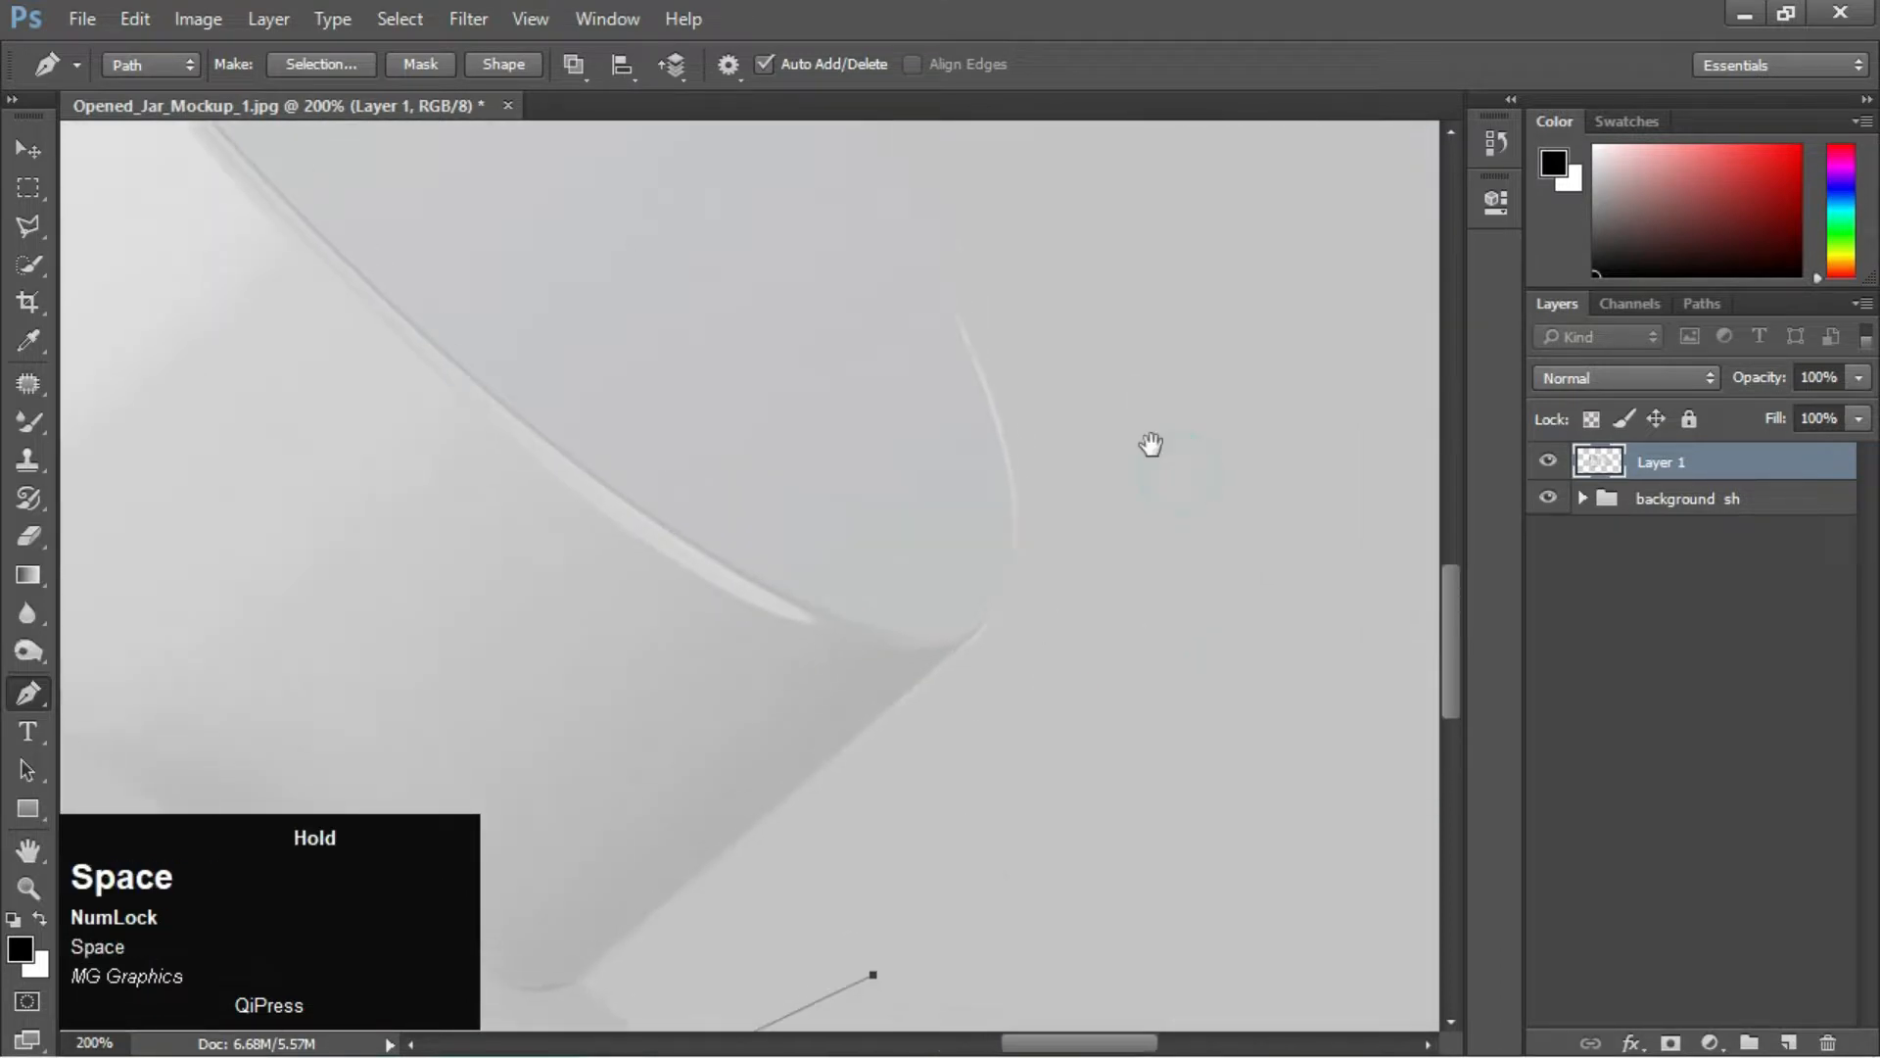
Continue the path loosely around the lid's outer side and top, and convert it into a selection
{"action": "left_click", "coordinate": [1200, 343]}
{"action": "left_click_drag", "start_coordinate": [1091, 200], "coordinate": [1066, 701]}
{"action": "left_click", "coordinate": [983, 487]}
{"action": "left_click_drag", "start_coordinate": [804, 310], "coordinate": [1107, 756]}
{"action": "left_click", "coordinate": [879, 395]}
{"action": "left_click_drag", "start_coordinate": [738, 310], "coordinate": [1110, 418]}
{"action": "left_click", "coordinate": [803, 252]}
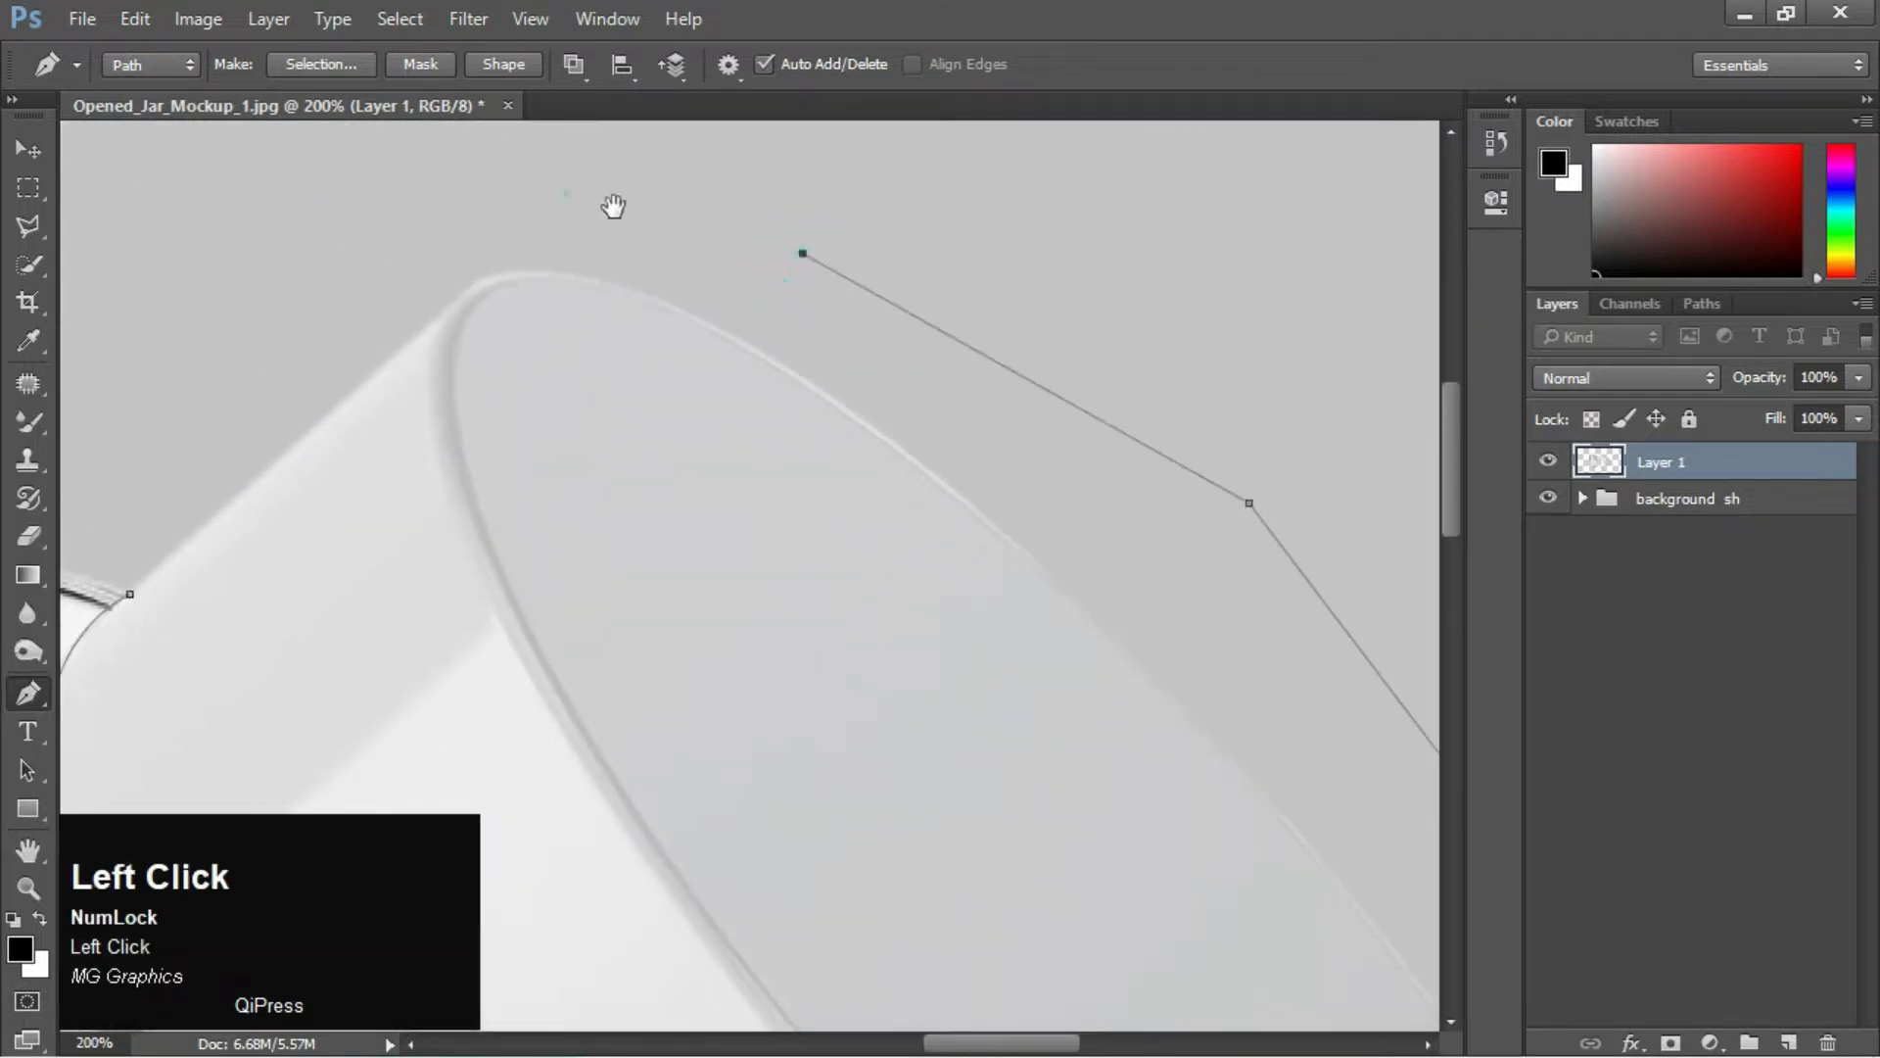
{"action": "left_click_drag", "start_coordinate": [613, 205], "coordinate": [909, 236]}
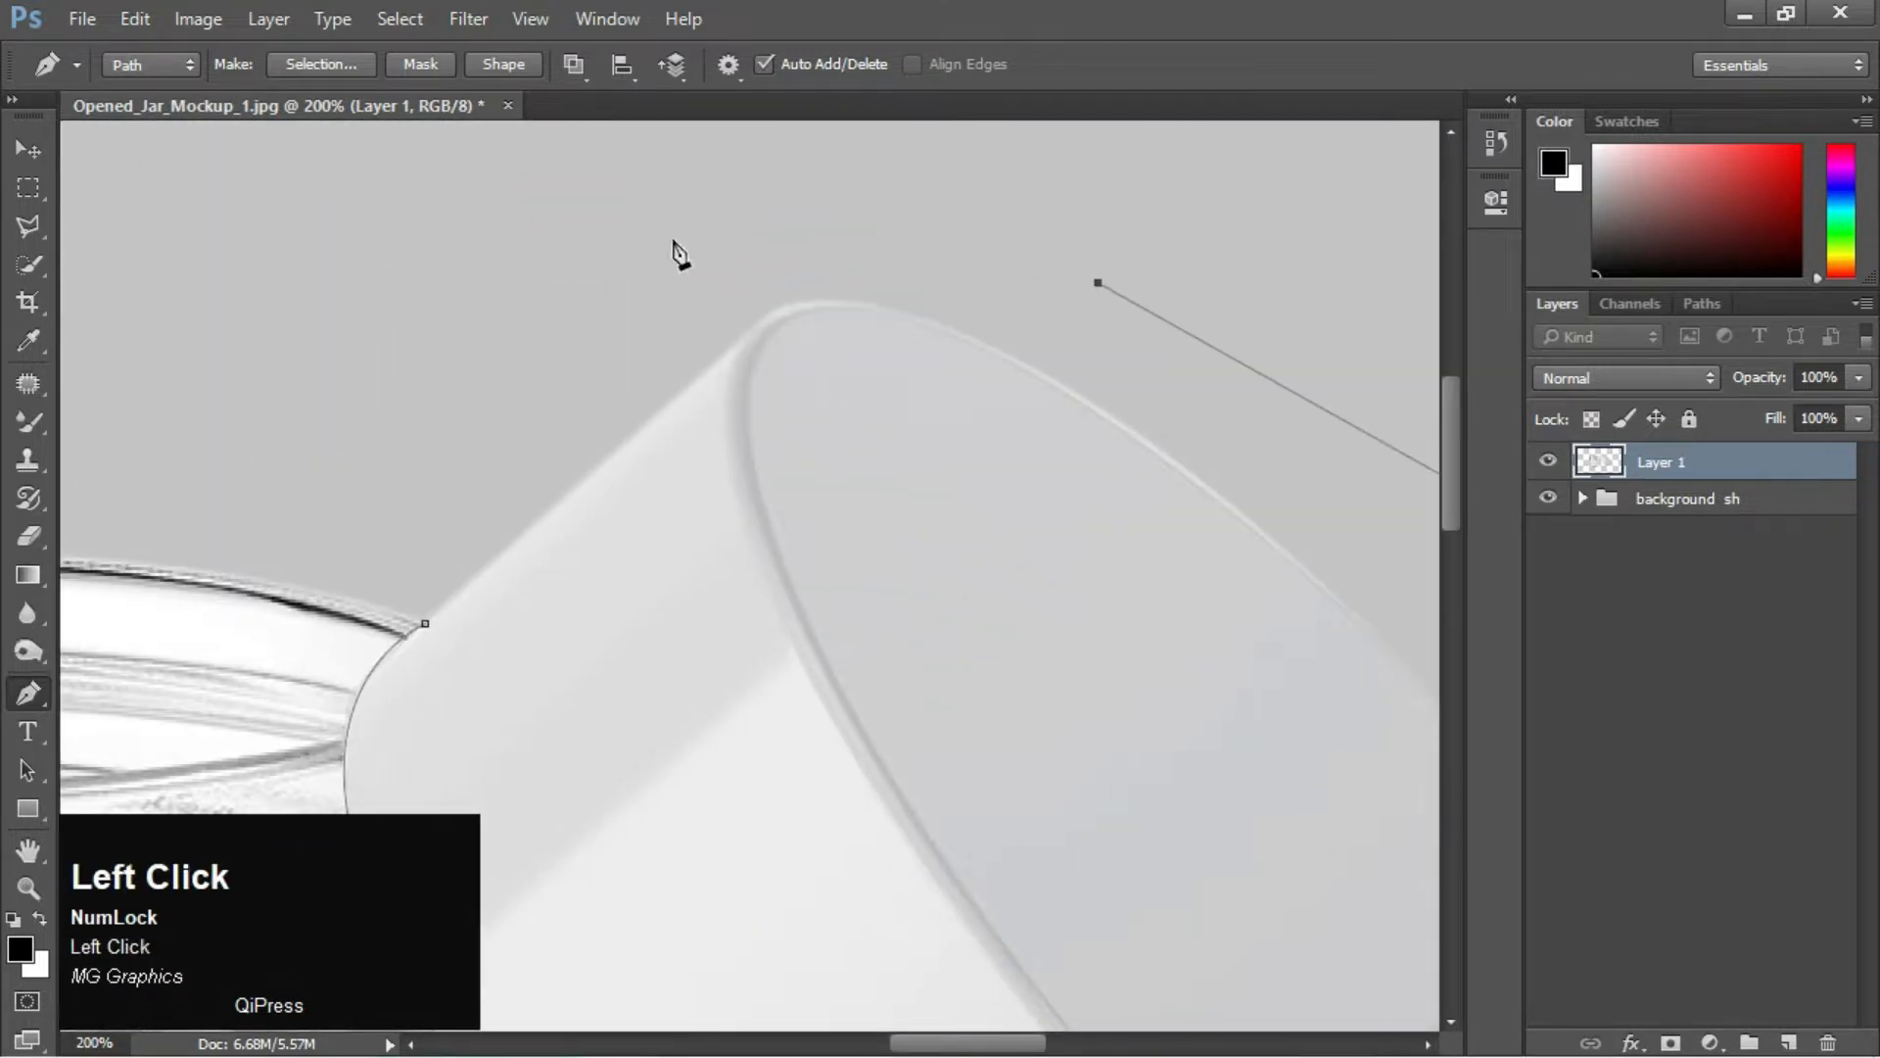
{"action": "right_click", "coordinate": [382, 349]}
{"action": "left_click", "coordinate": [440, 459]}
{"action": "left_click", "coordinate": [1083, 428]}
Subtract the surrounding background from the selection with the Quick Selection tool, leaving only the lid's outline
{"action": "key", "text": "ctrl+minus"}
{"action": "key", "text": "ctrl+minus"}
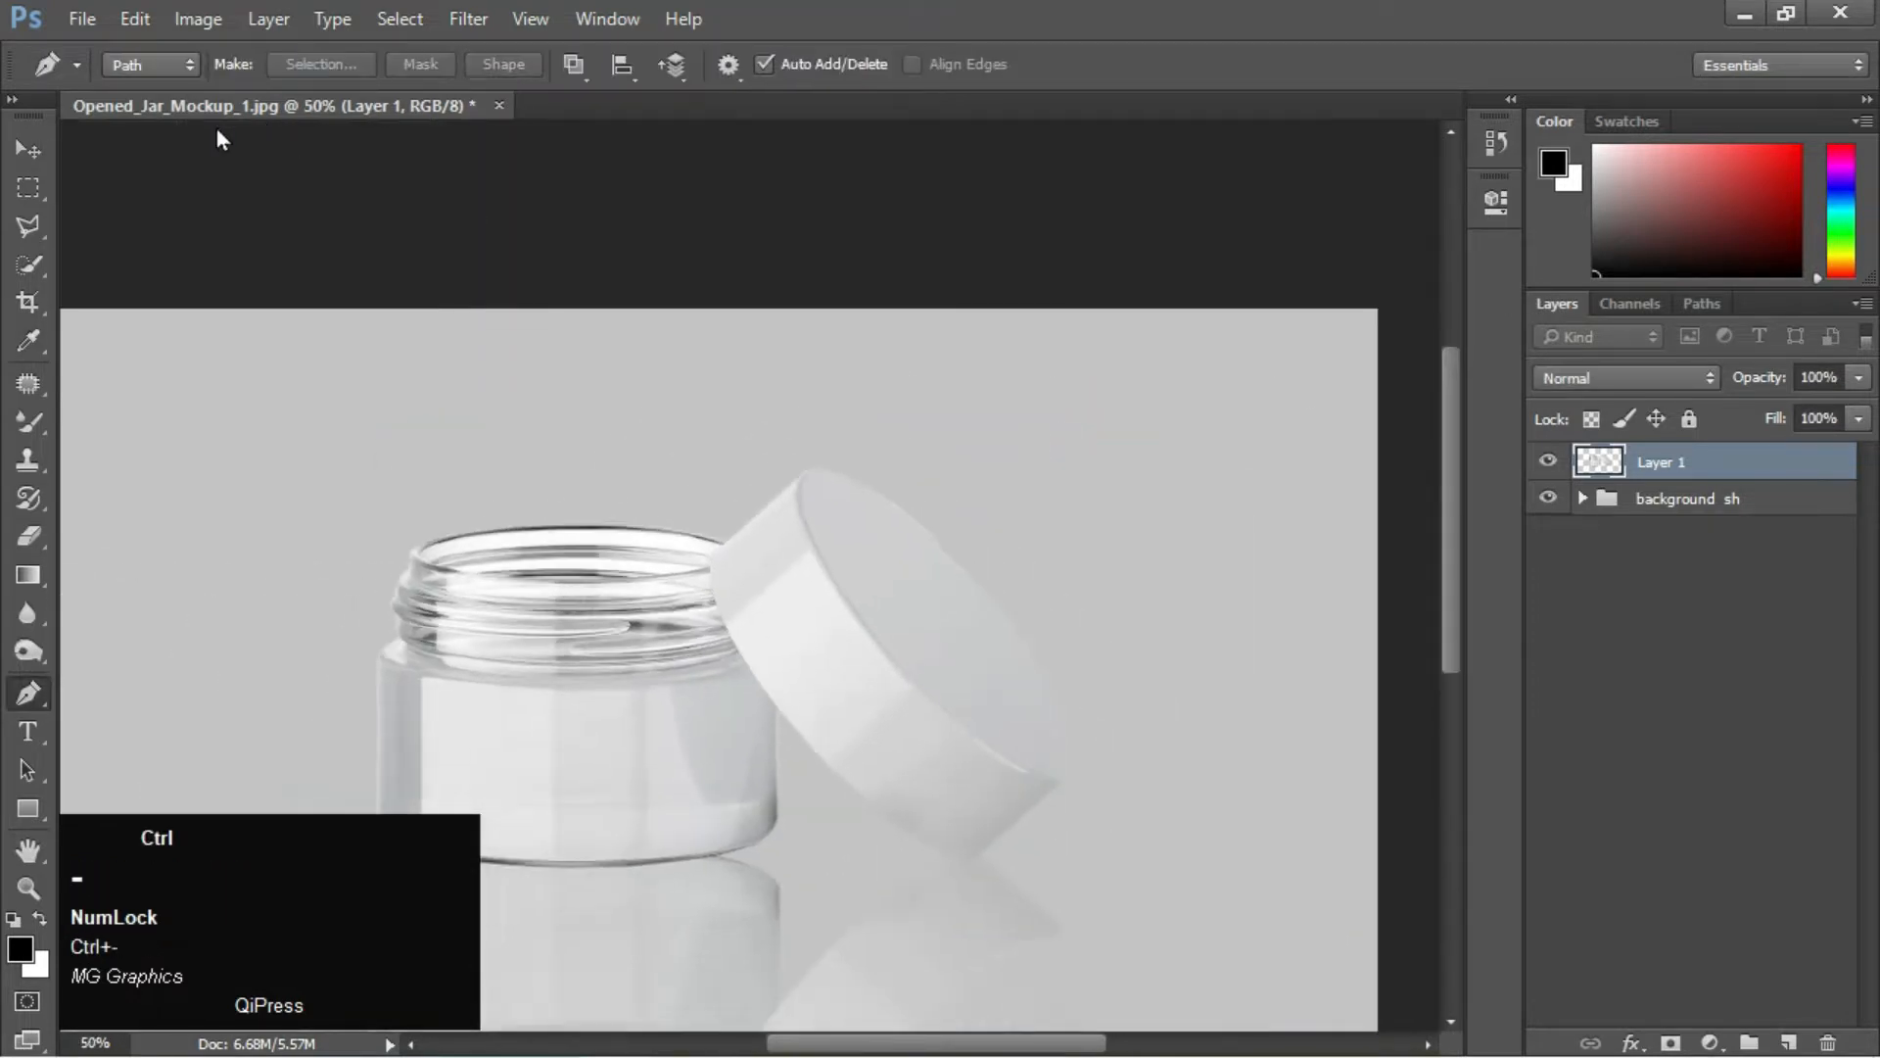
{"action": "key", "text": "ctrl+minus"}
{"action": "right_click", "coordinate": [28, 264]}
{"action": "left_click", "coordinate": [196, 258]}
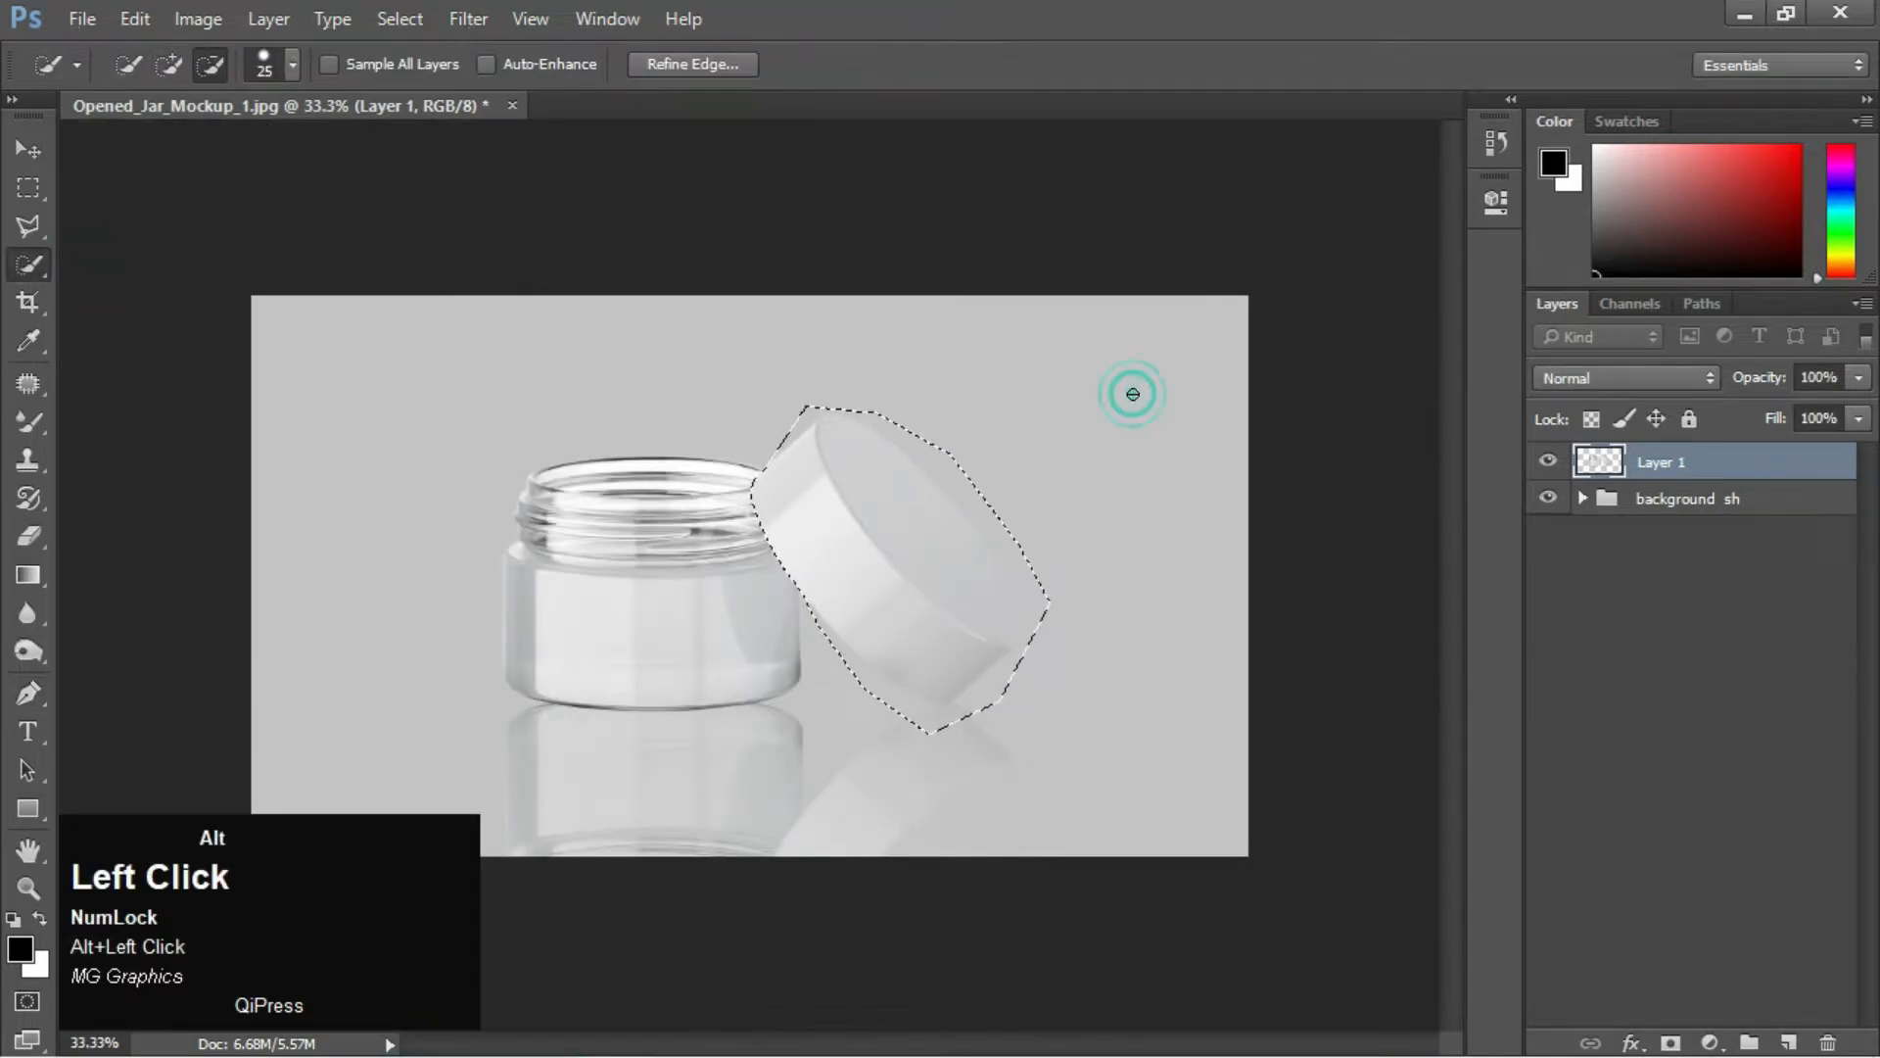
{"action": "key", "text": "ctrl+equal"}
{"action": "left_click_drag", "start_coordinate": [961, 453], "coordinate": [809, 426]}
{"action": "key", "text": "ctrl+equal"}
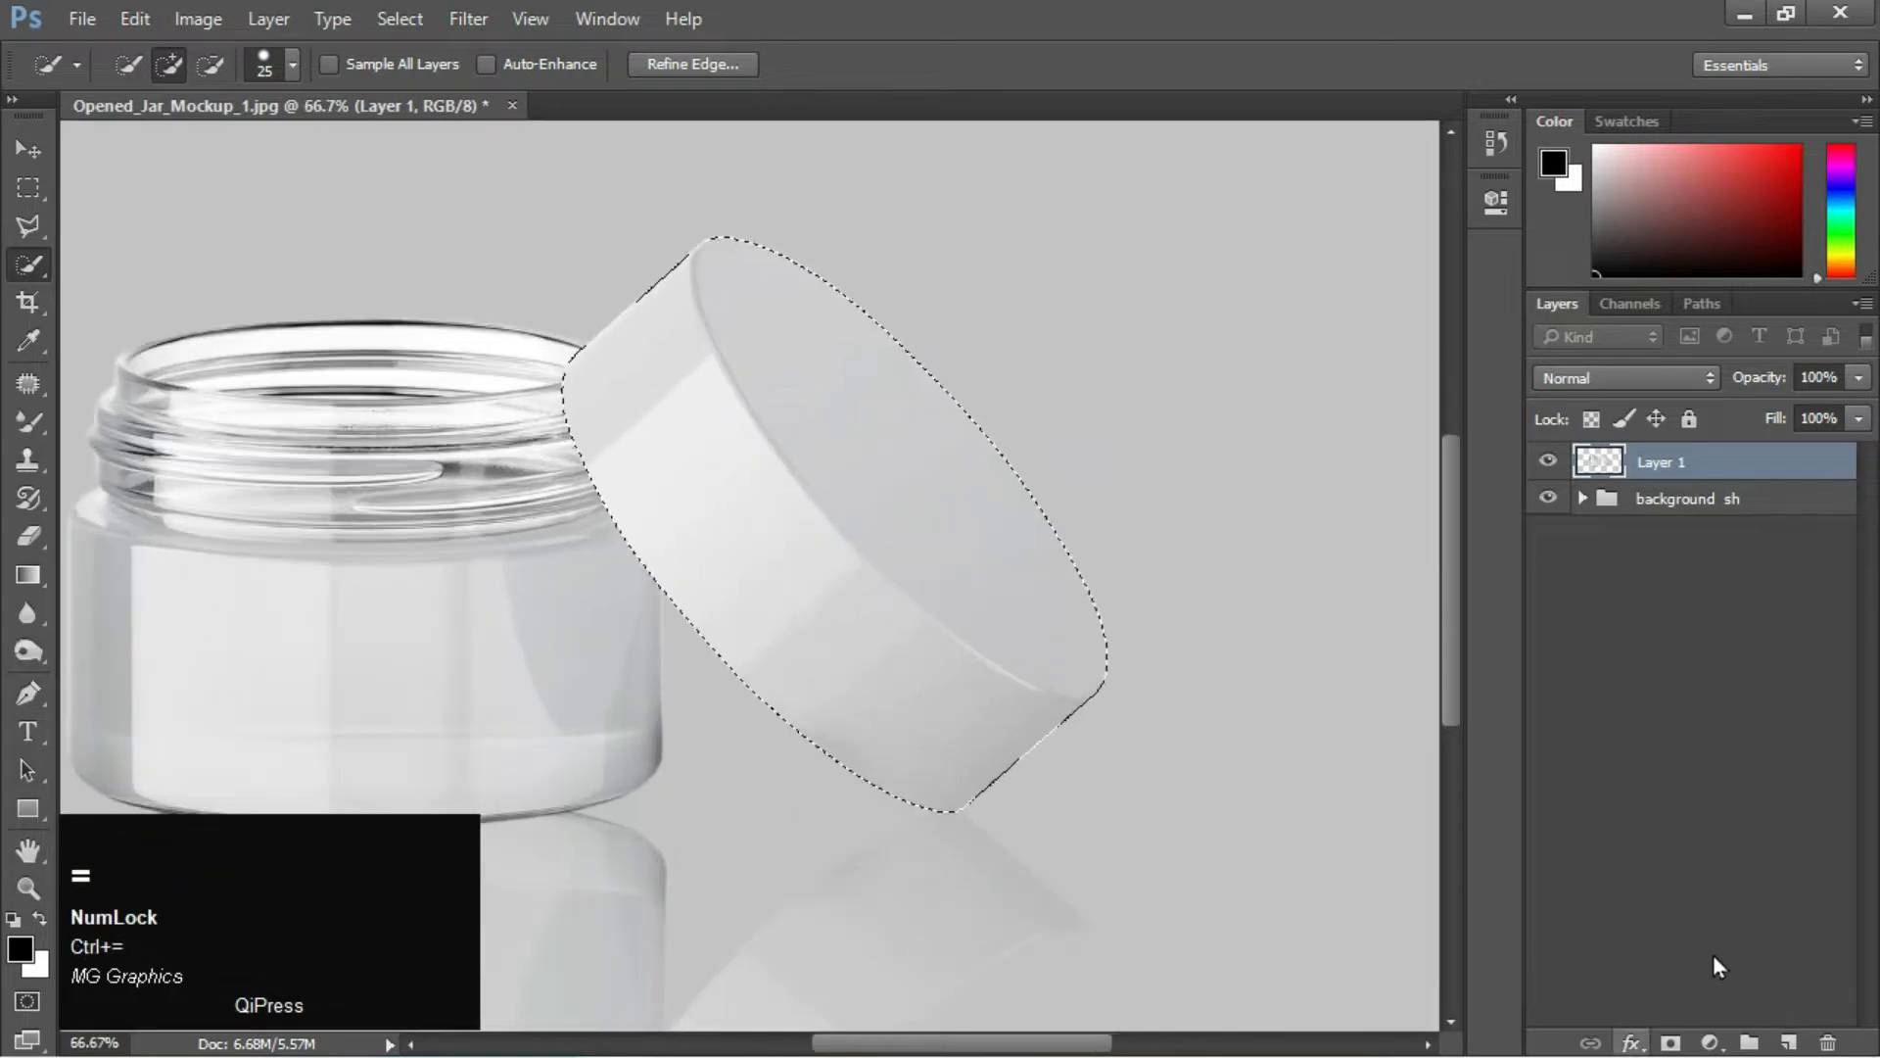
Add a Solid Color fill layer in red 992e2e over the selected lid
{"action": "left_click", "coordinate": [1710, 1043]}
{"action": "left_click", "coordinate": [1704, 491]}
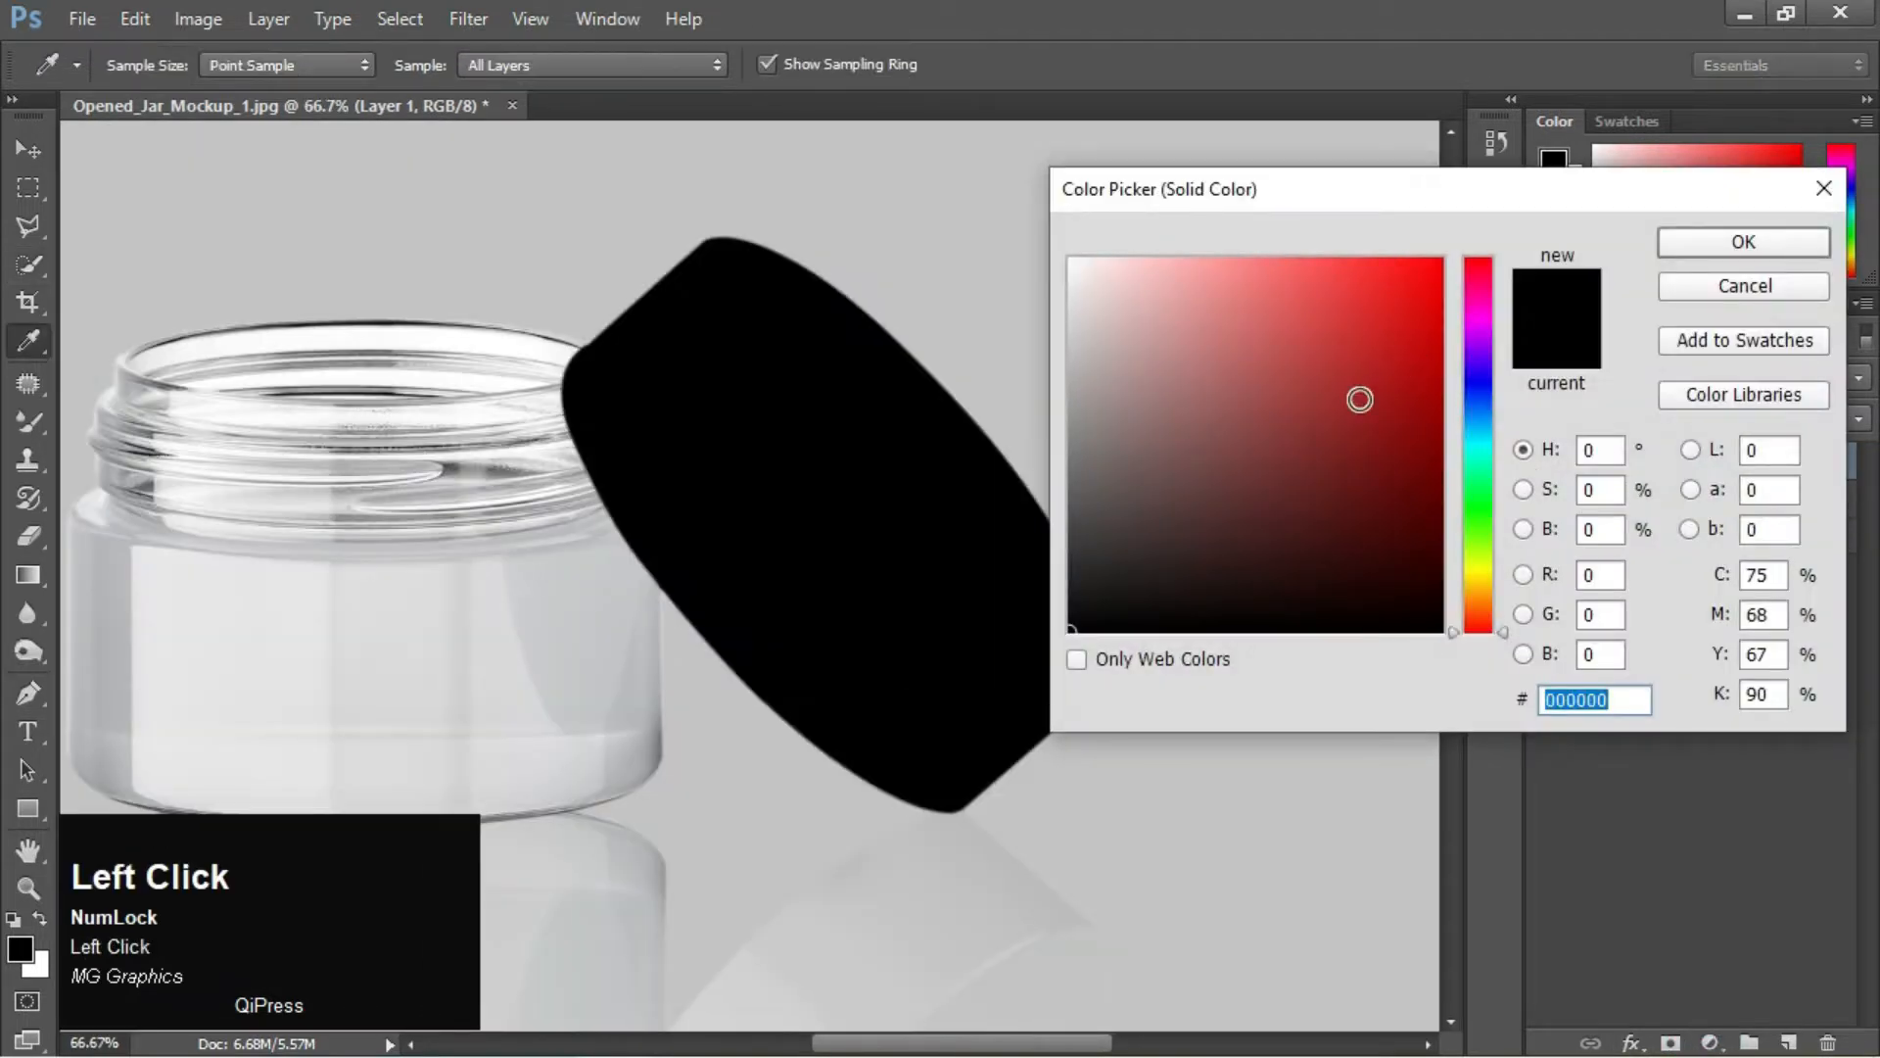
{"action": "left_click", "coordinate": [1360, 399]}
{"action": "left_click", "coordinate": [1326, 410]}
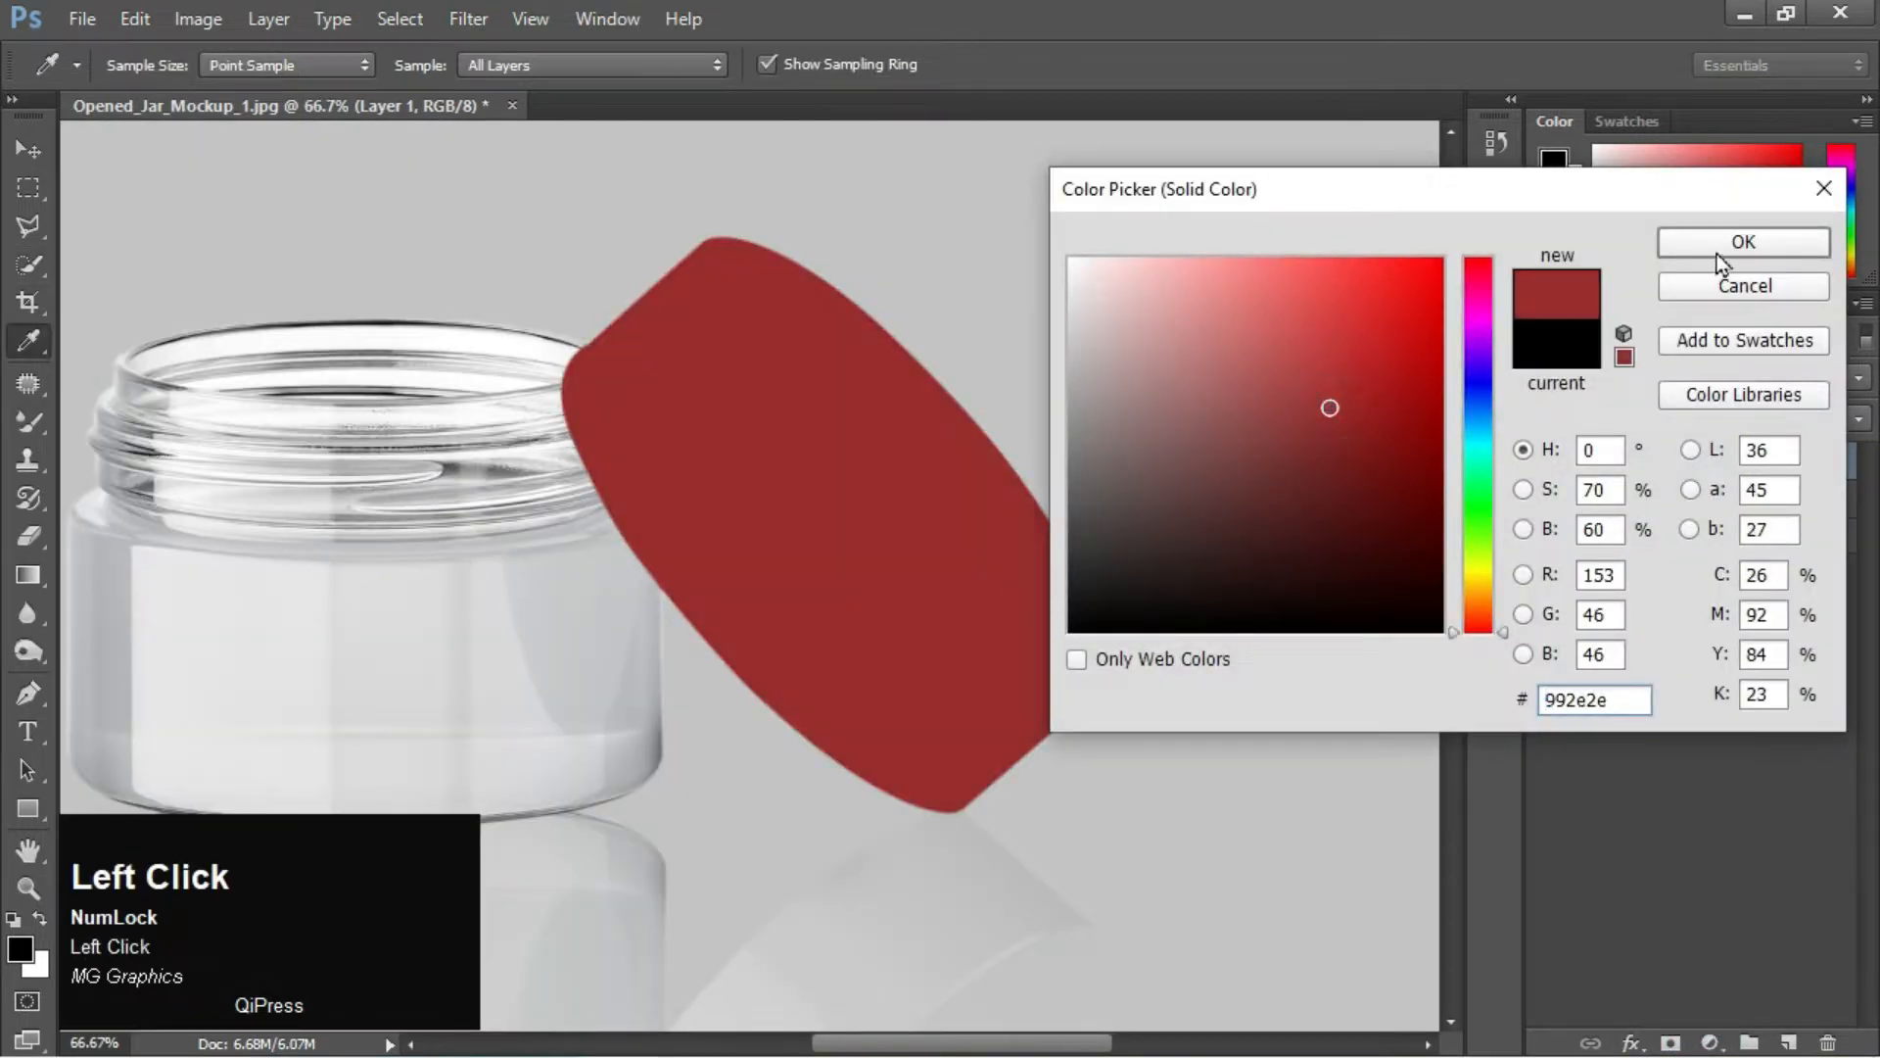
{"action": "left_click", "coordinate": [1718, 254]}
Compare the lid with and without the red fill, and set the fill layer's blend mode to Color Burn
{"action": "left_click", "coordinate": [1549, 463]}
{"action": "left_click", "coordinate": [1548, 463]}
{"action": "left_click", "coordinate": [1548, 464]}
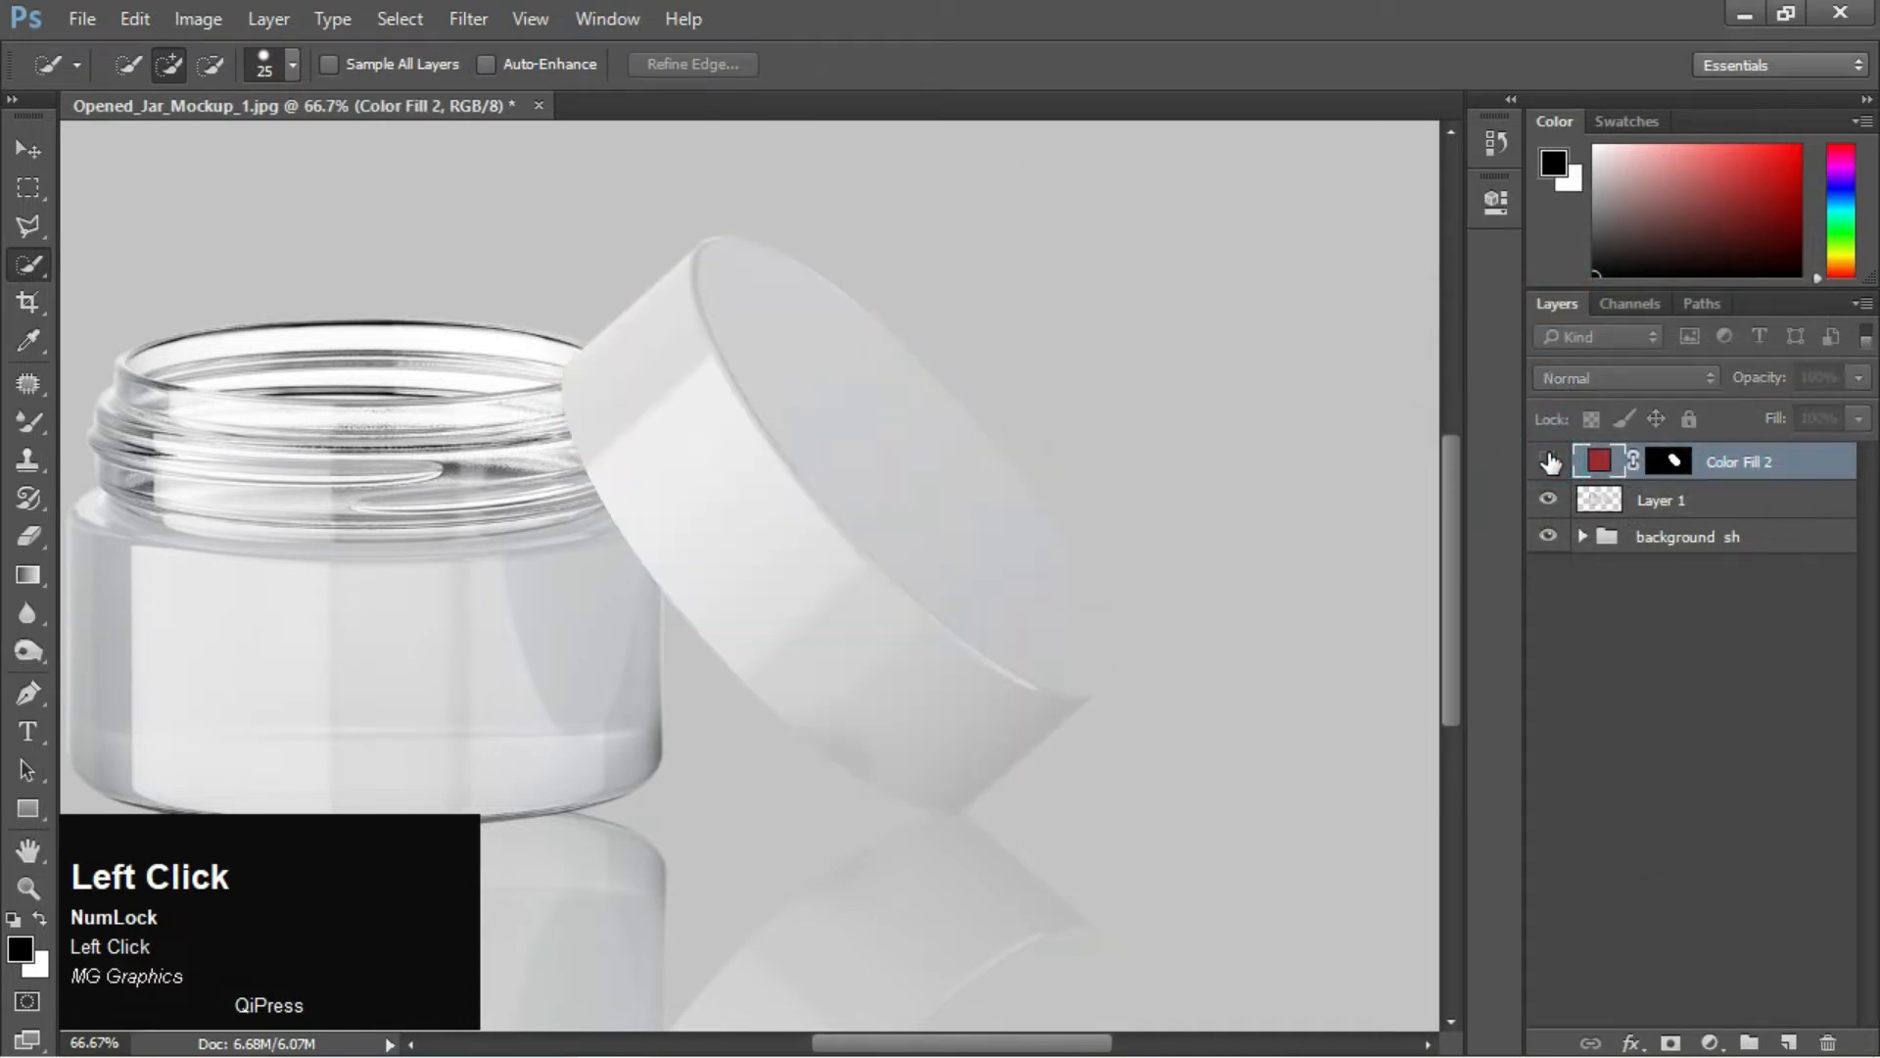
{"action": "left_click", "coordinate": [1548, 463]}
{"action": "left_click", "coordinate": [1628, 381]}
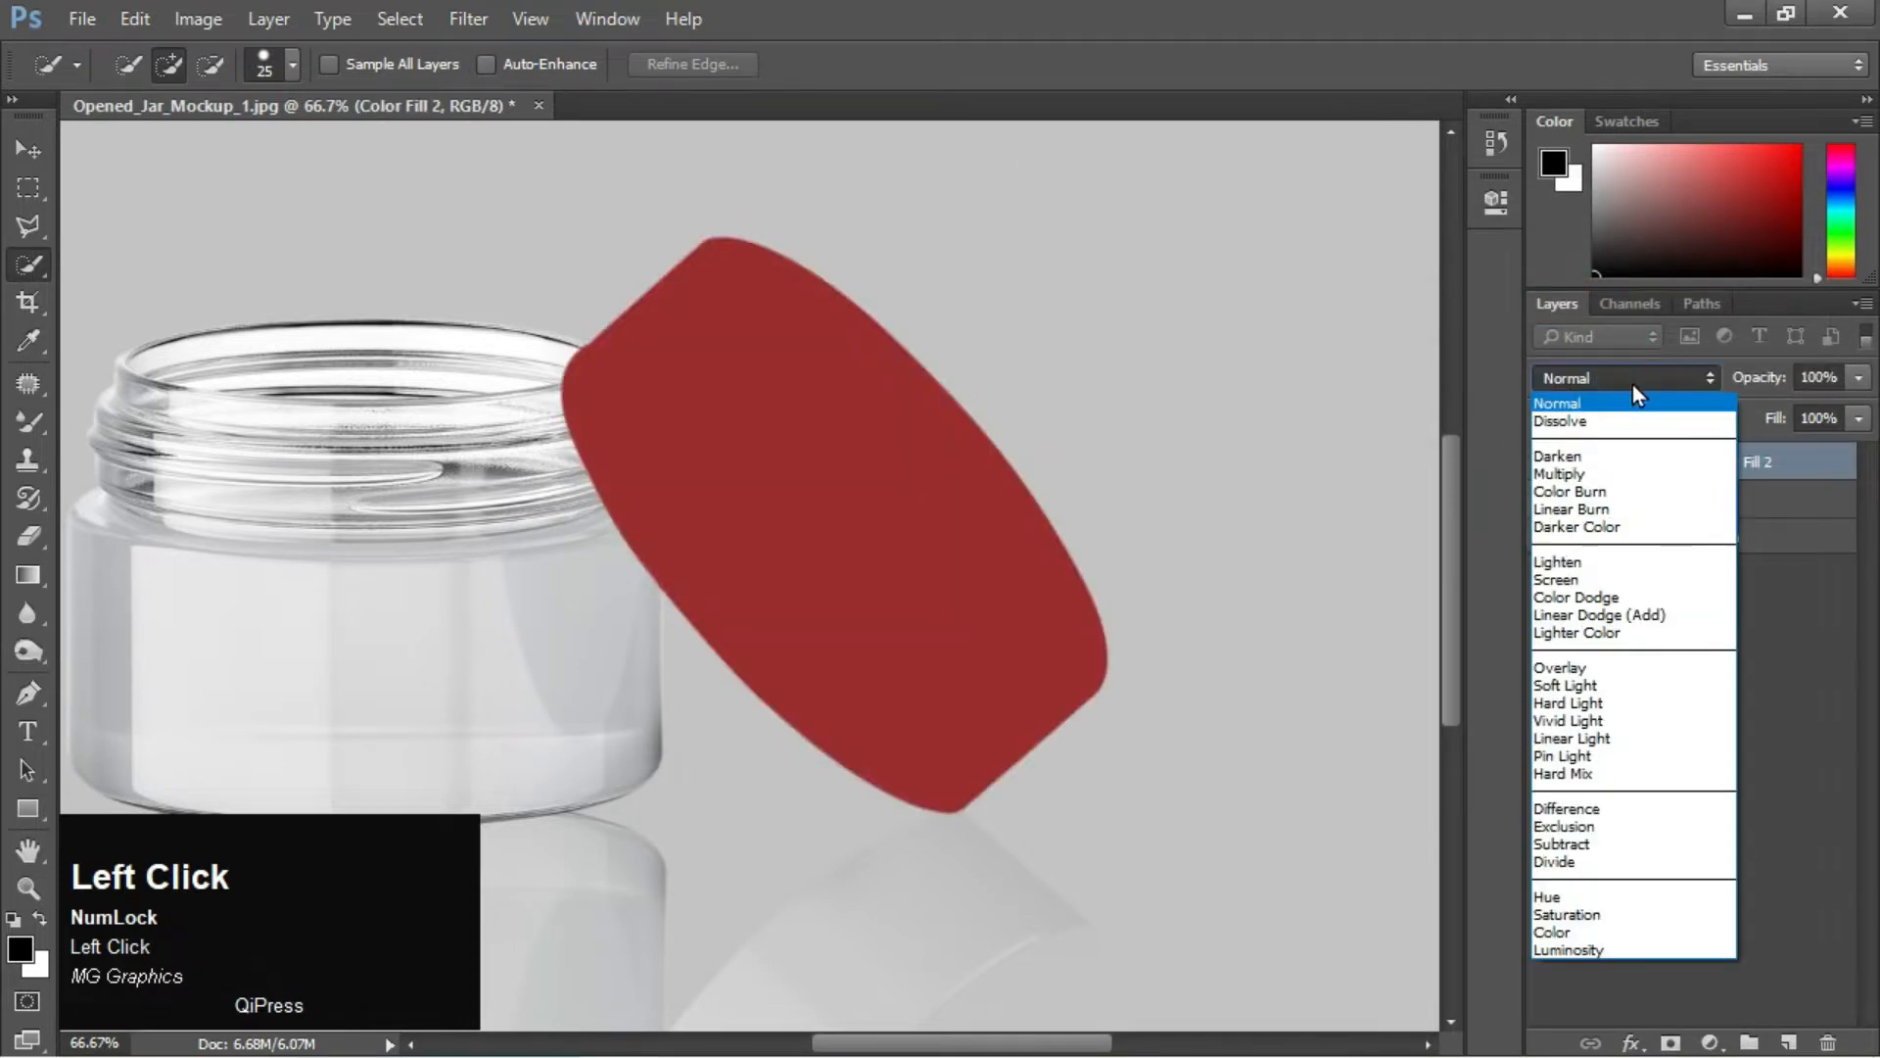
{"action": "left_click", "coordinate": [1599, 493]}
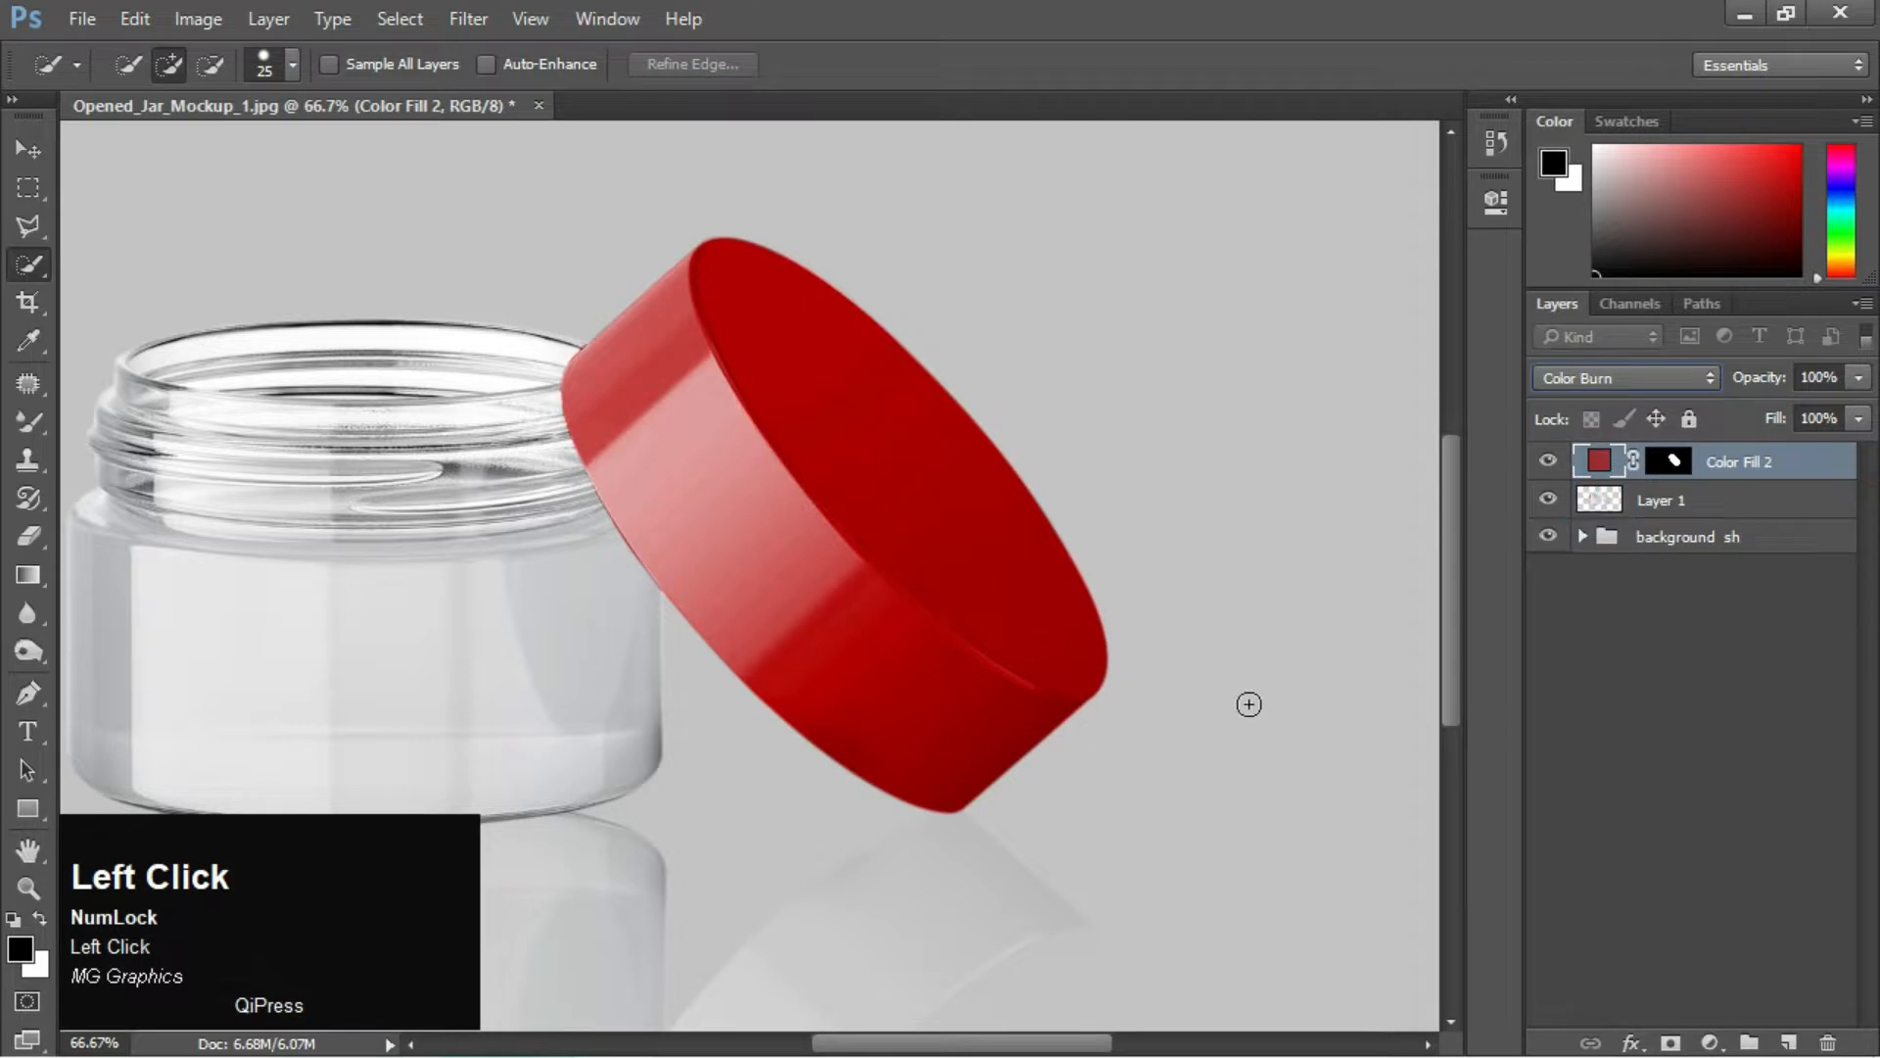
{"action": "key", "text": "ctrl+minus"}
Preview other blend modes up to Soft Light on the lid's red fill layer, and set it back to Color Burn
{"action": "left_click", "coordinate": [1628, 380]}
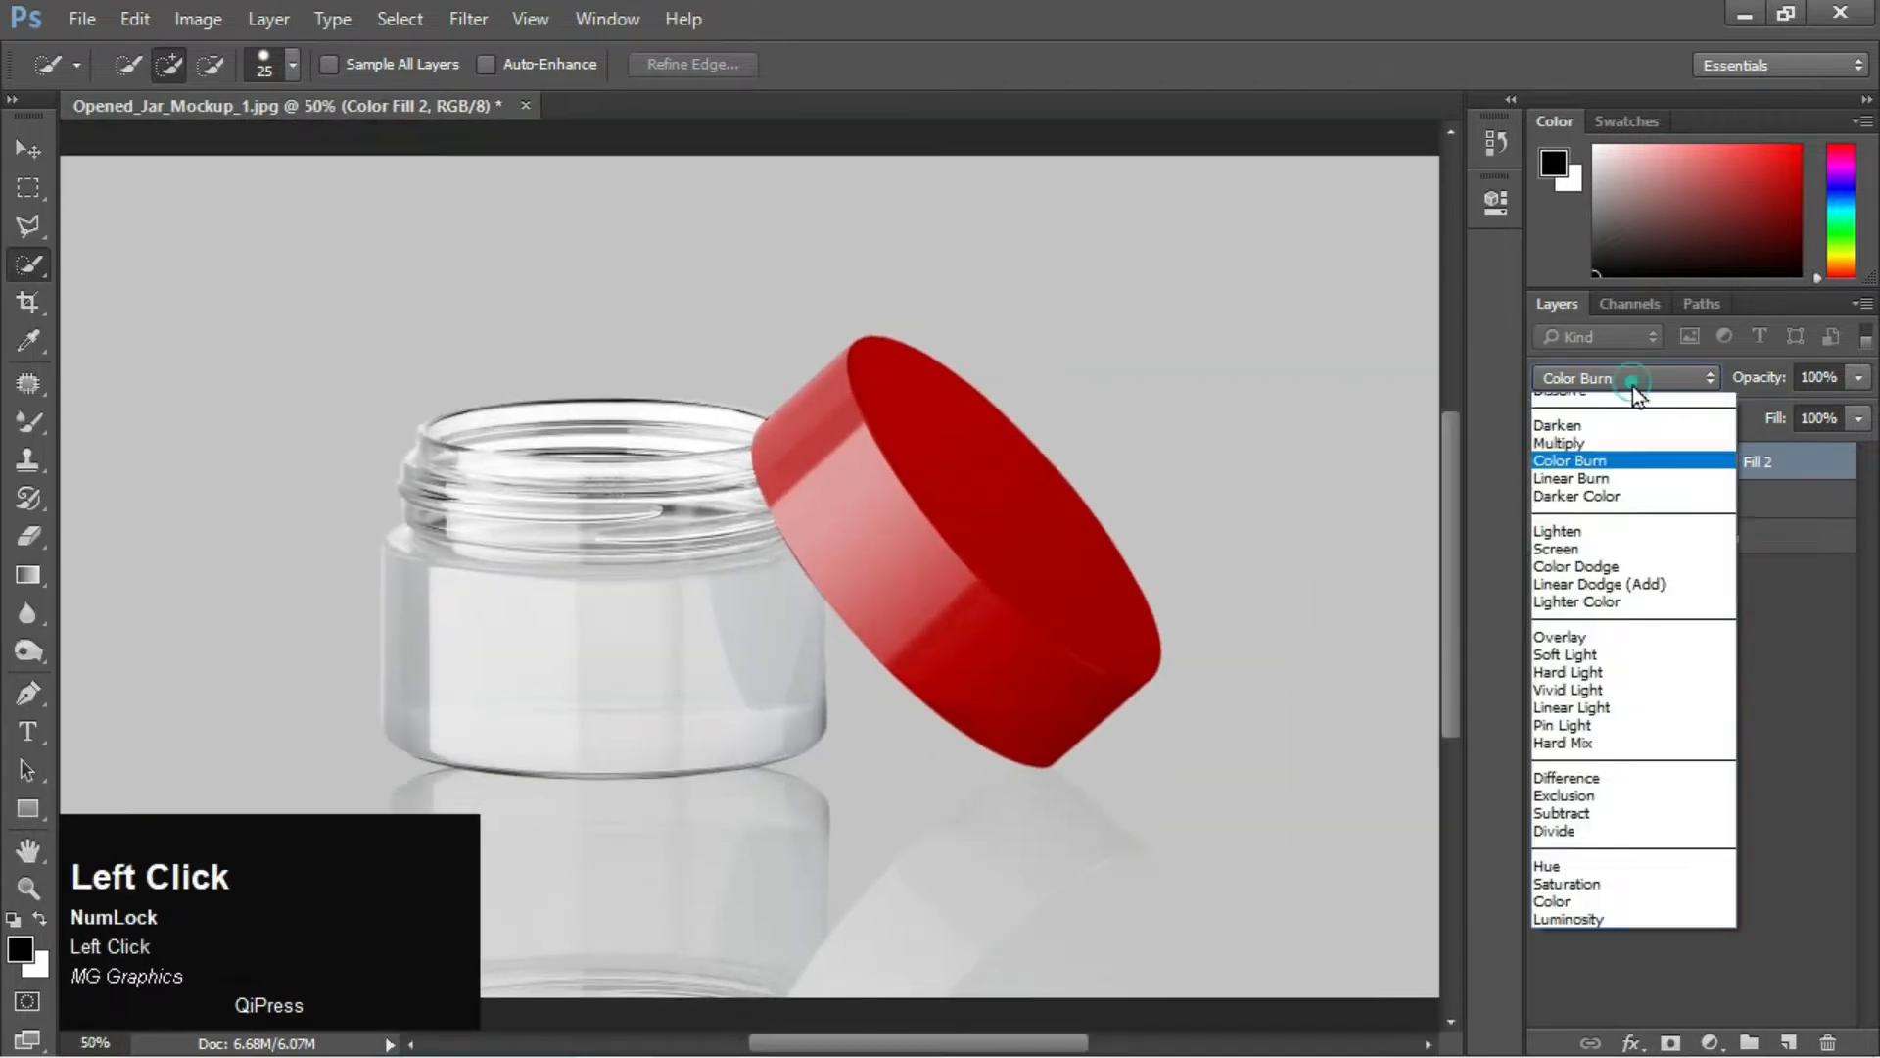
{"action": "left_click", "coordinate": [1607, 473]}
{"action": "key", "text": "Down"}
{"action": "key", "text": "Down"}
{"action": "key", "text": "Down"}
{"action": "key", "text": "Down"}
{"action": "key", "text": "Down"}
{"action": "key", "text": "Down"}
{"action": "key", "text": "Down"}
{"action": "key", "text": "Down"}
{"action": "key", "text": "Down"}
{"action": "key", "text": "Down"}
{"action": "key", "text": "Down"}
{"action": "key", "text": "Down"}
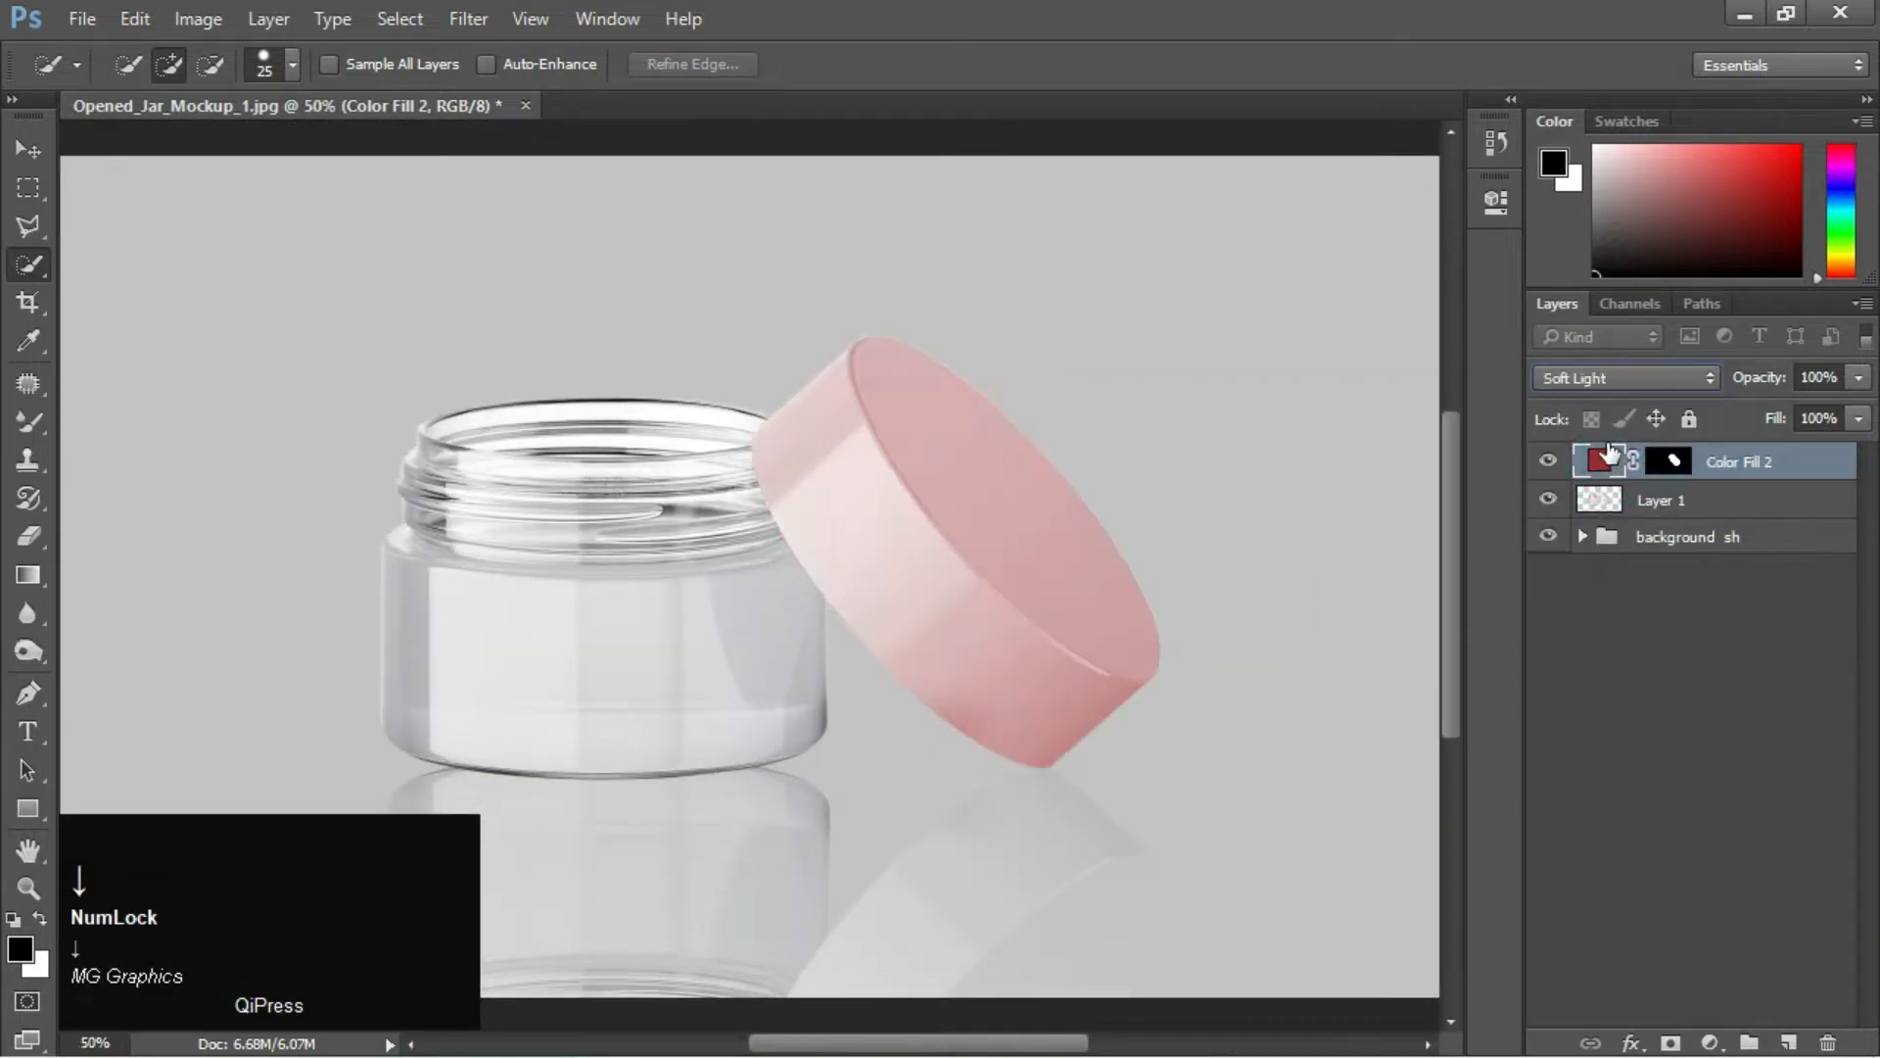
{"action": "left_click", "coordinate": [1603, 379]}
{"action": "left_click", "coordinate": [1599, 491]}
Examine the recolored lid and its edges at several magnifications
{"action": "key", "text": "ctrl+equal"}
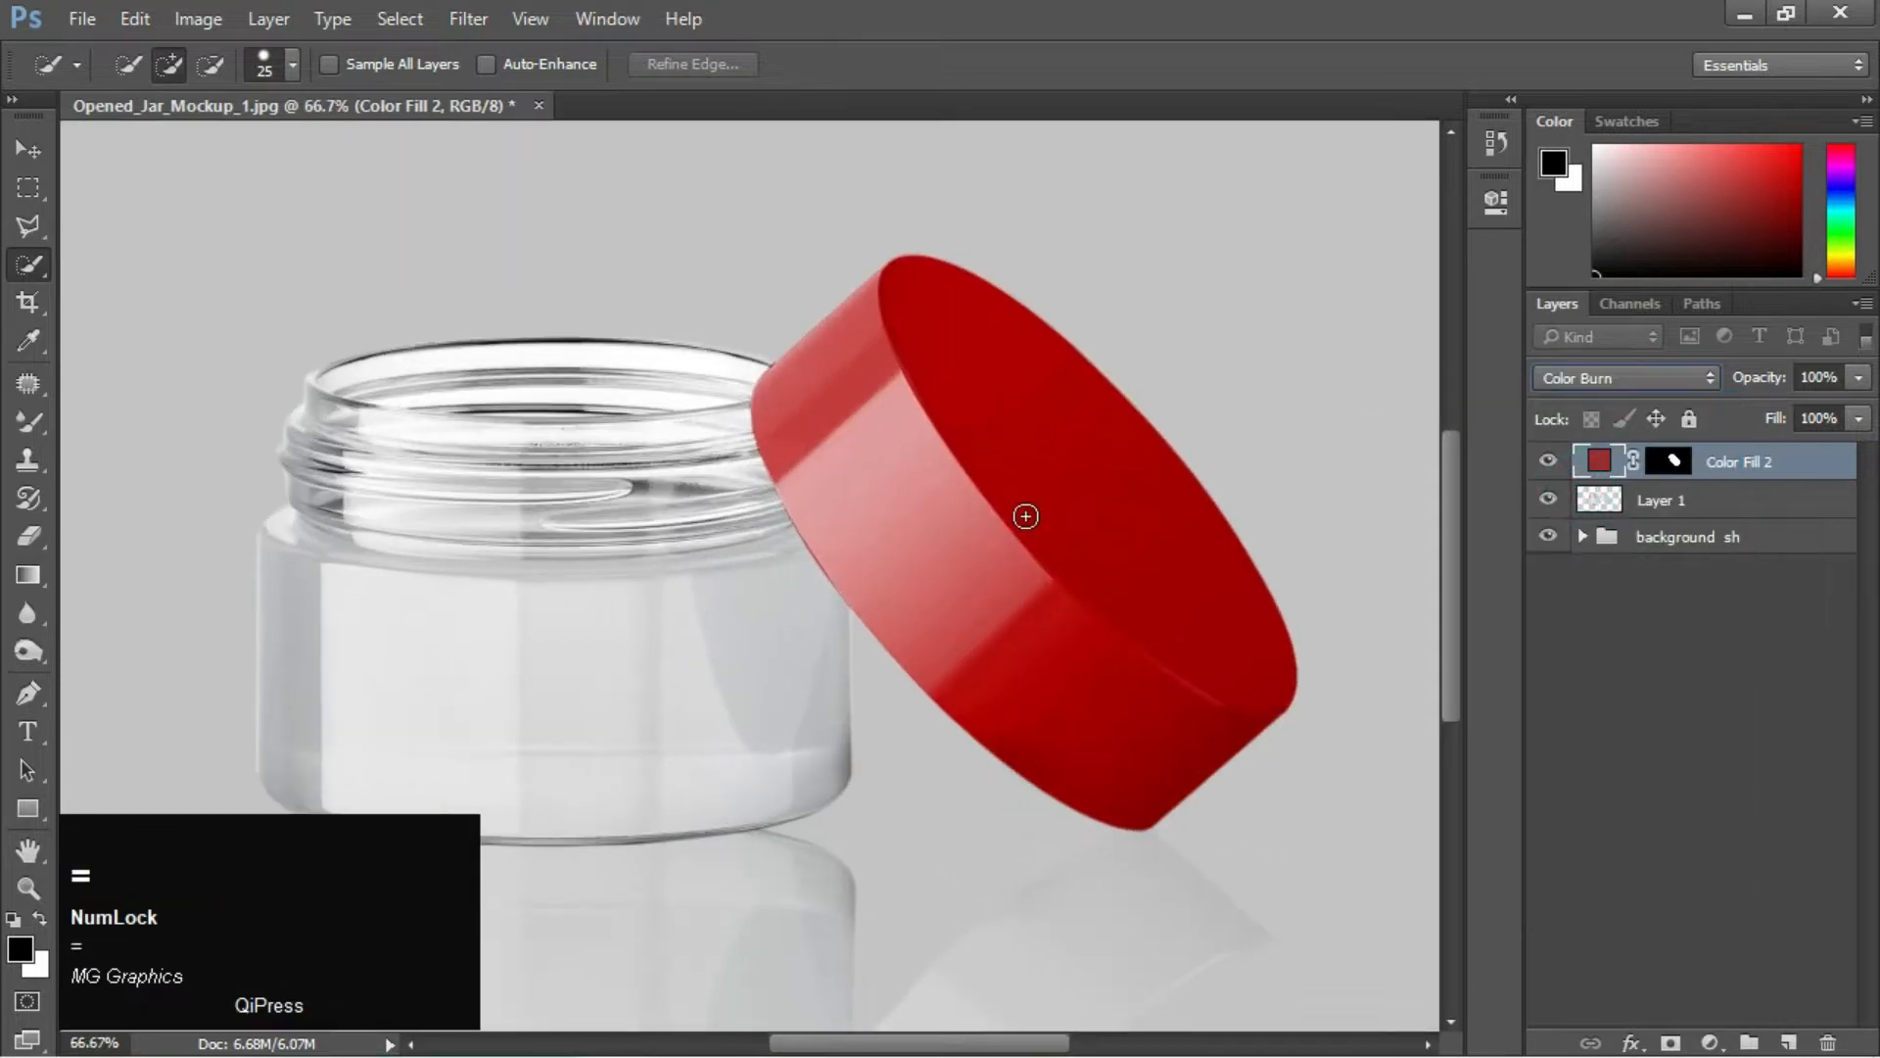
{"action": "left_click_drag", "start_coordinate": [1024, 512], "coordinate": [842, 428]}
{"action": "key", "text": "ctrl+equal"}
{"action": "key", "text": "ctrl+minus"}
{"action": "key", "text": "ctrl+minus"}
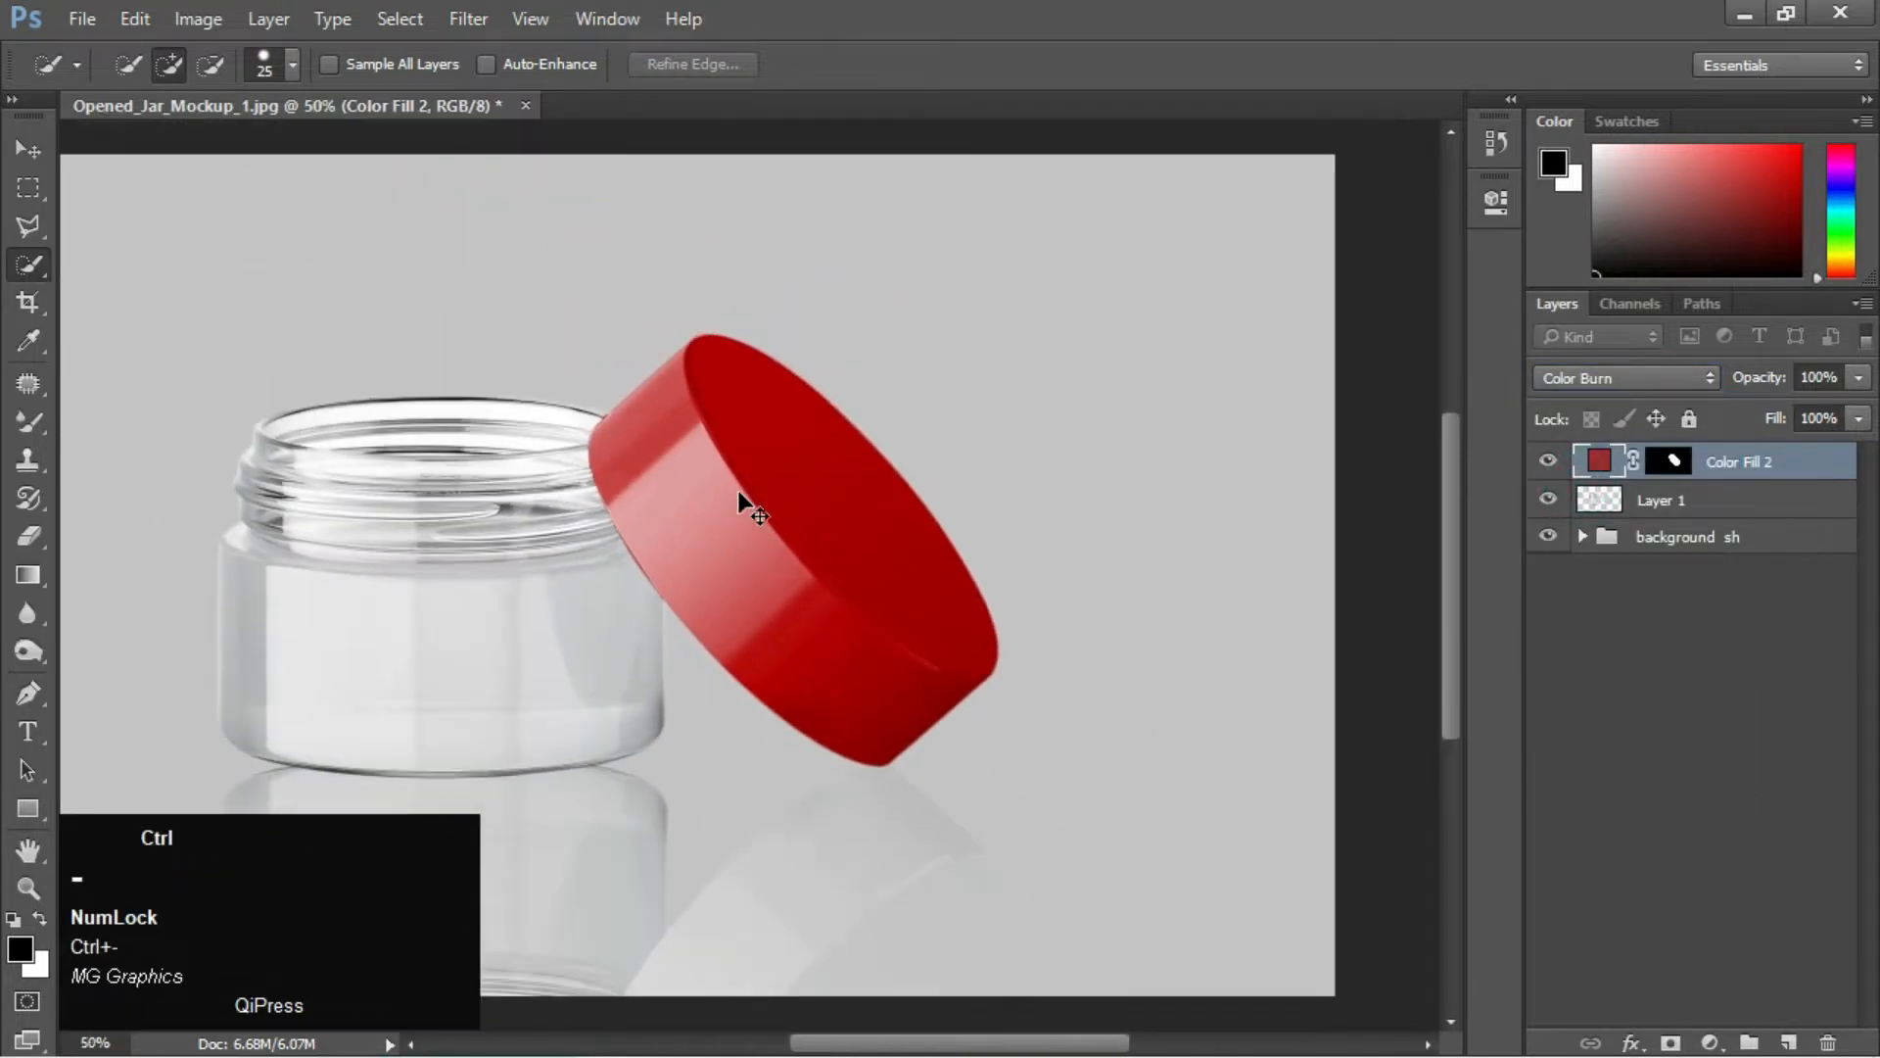
{"action": "key", "text": "ctrl+equal"}
{"action": "key", "text": "ctrl+equal"}
{"action": "left_click", "coordinate": [886, 562], "text": "ctrl"}
{"action": "key", "text": "ctrl+minus"}
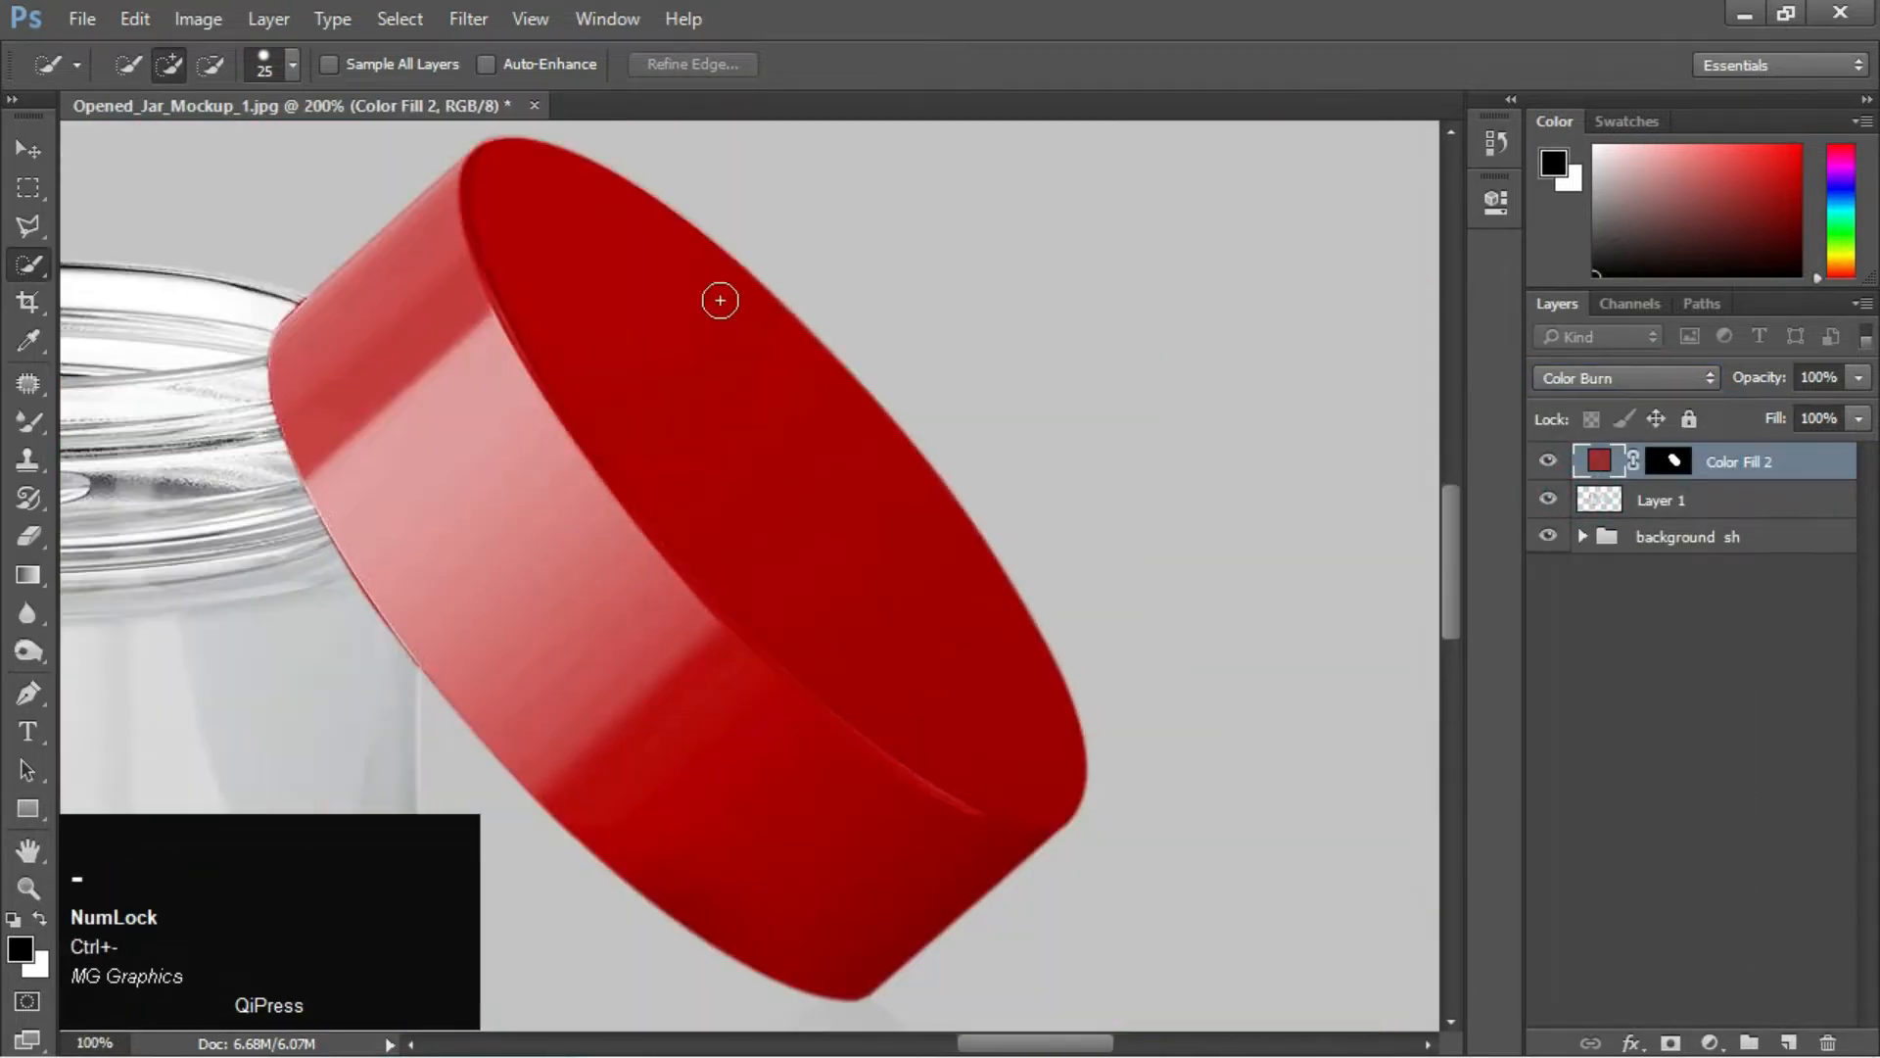
Trace a Pen tool path along the rim between the lid's top face and its side
{"action": "key", "text": "p"}
{"action": "left_click_drag", "start_coordinate": [603, 296], "coordinate": [683, 458]}
{"action": "key", "text": "ctrl+equal"}
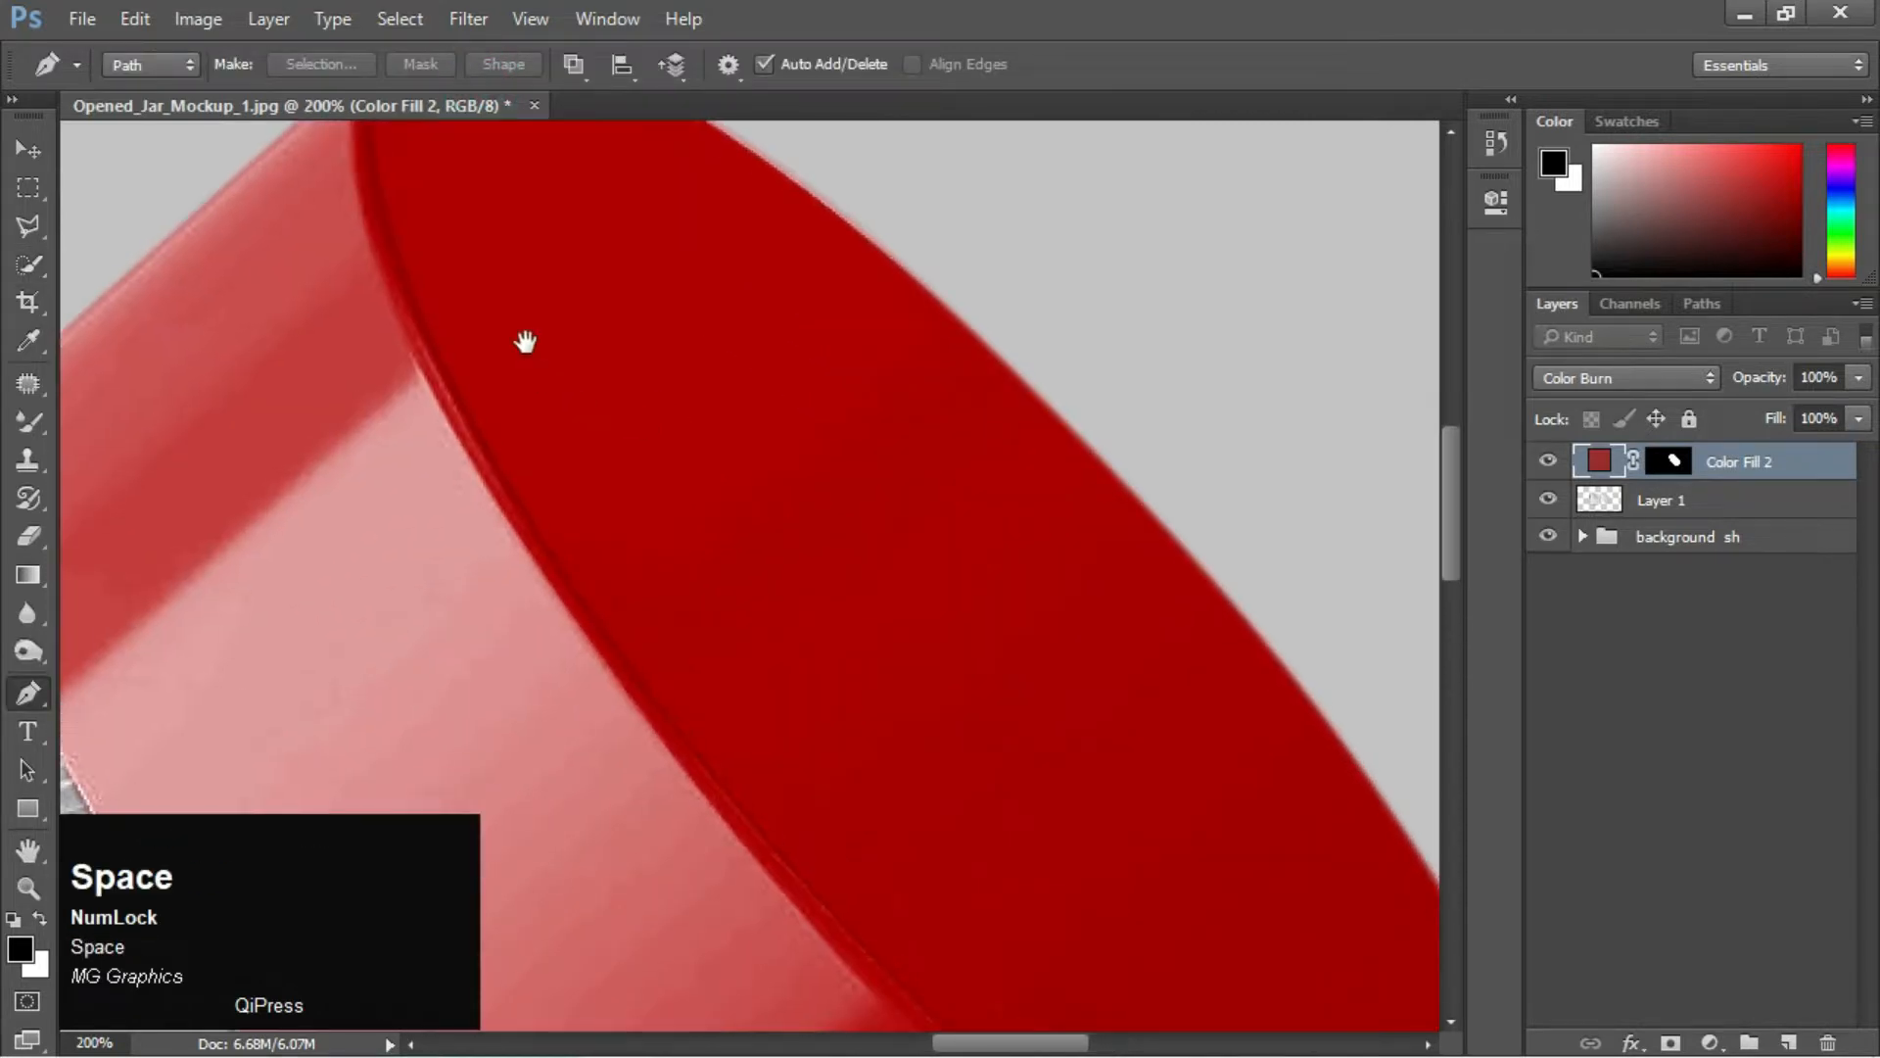
{"action": "left_click_drag", "start_coordinate": [525, 344], "coordinate": [642, 619]}
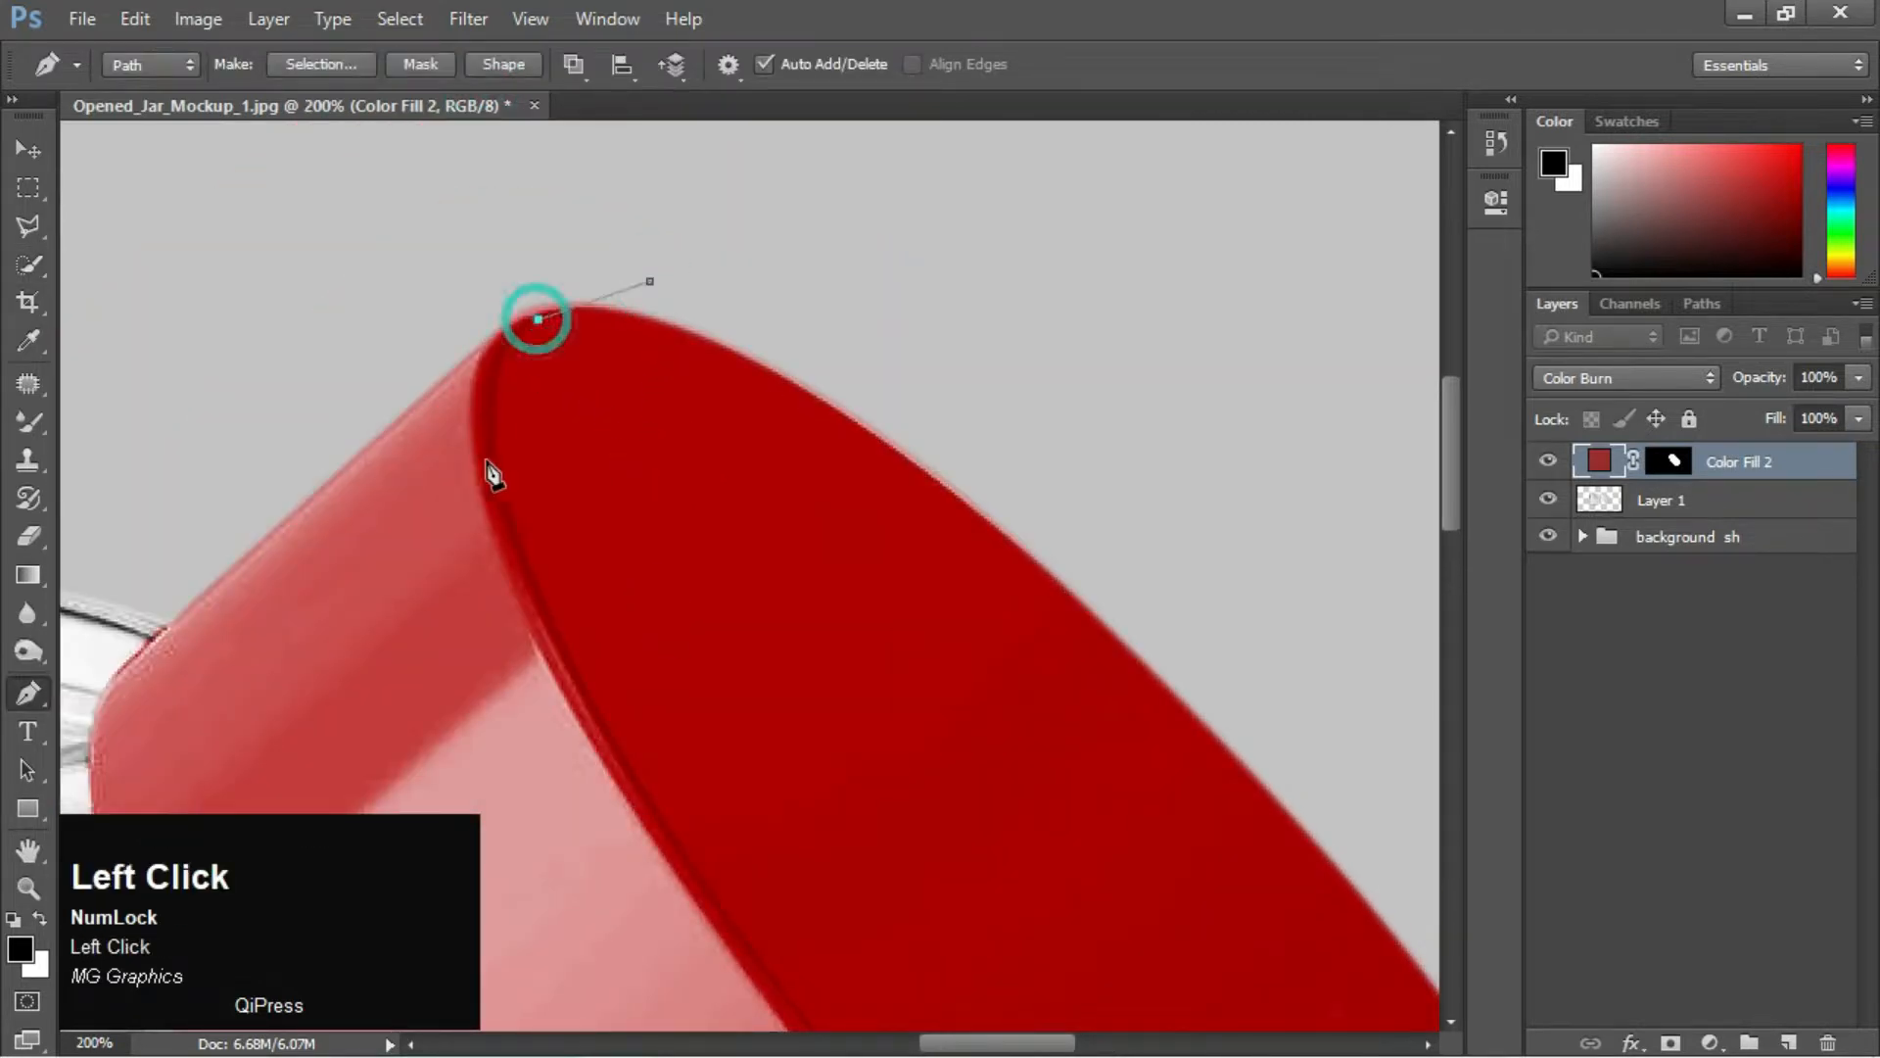
{"action": "left_click_drag", "start_coordinate": [551, 610], "coordinate": [645, 783]}
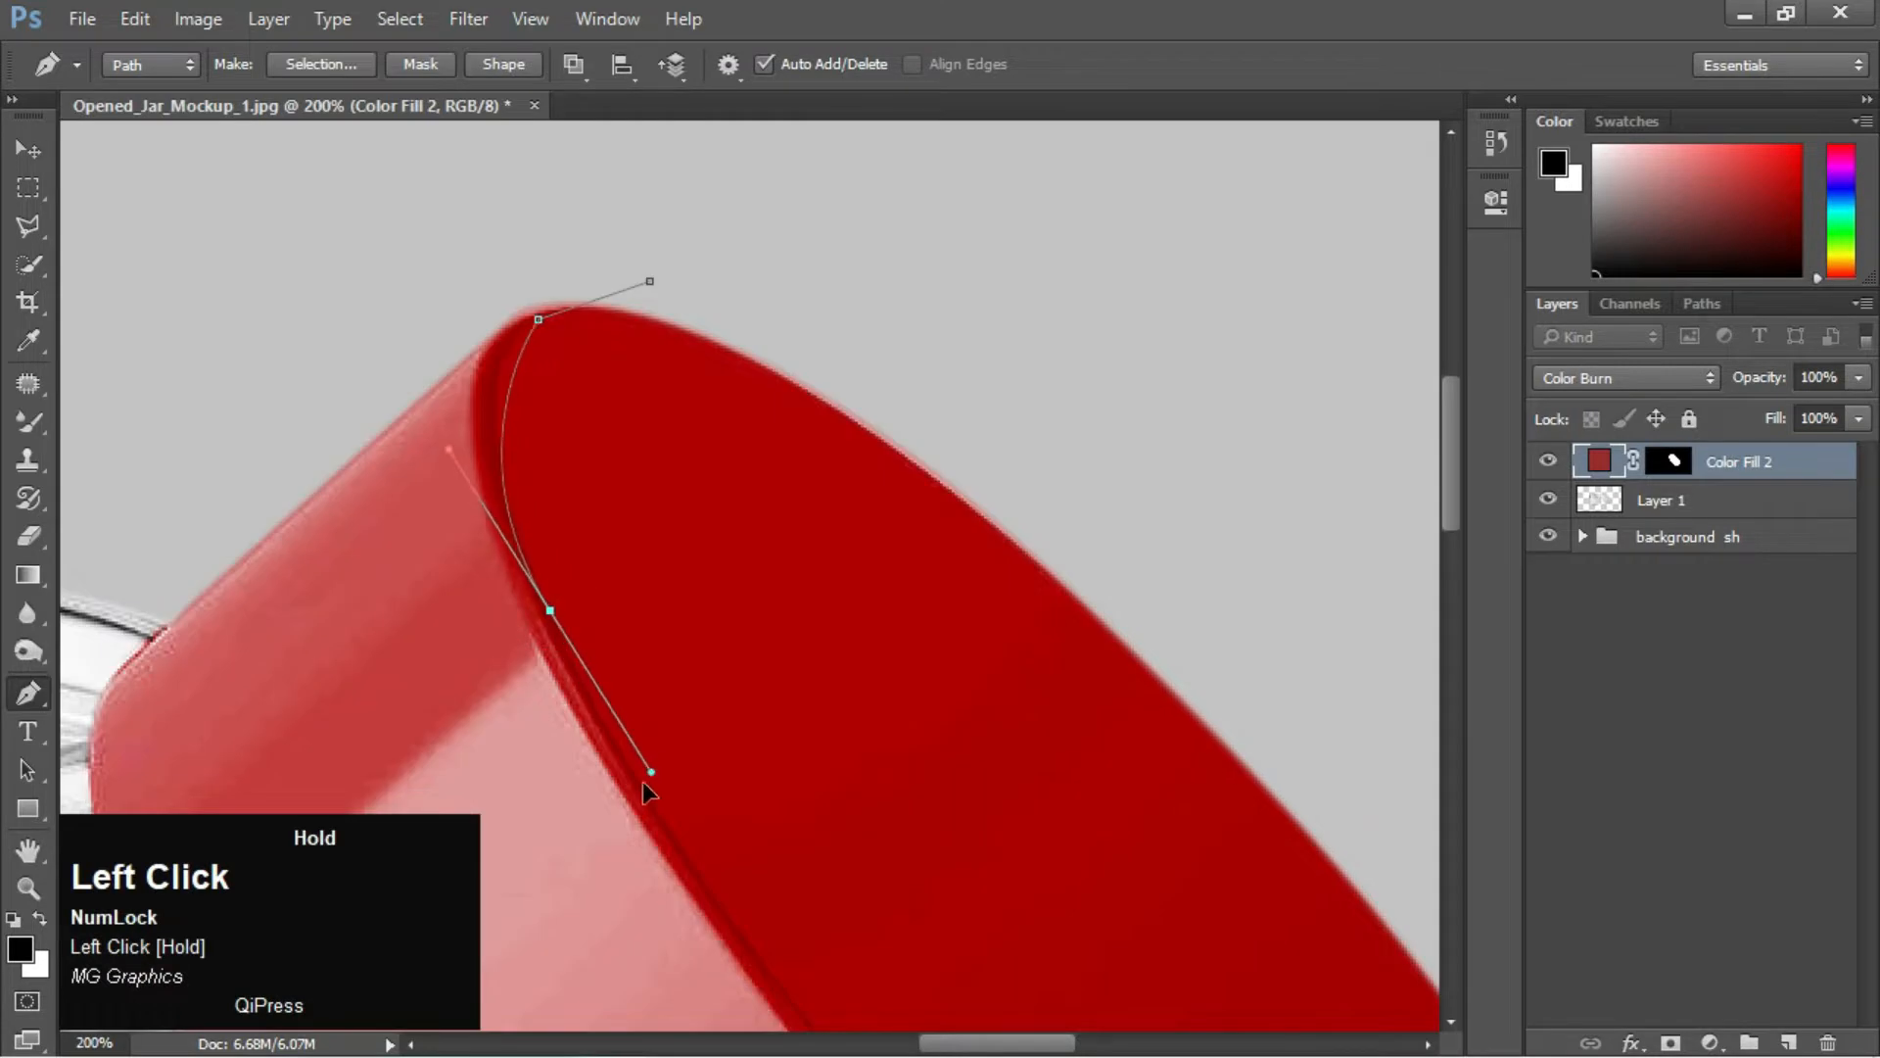
{"action": "left_click_drag", "start_coordinate": [475, 497], "coordinate": [424, 286]}
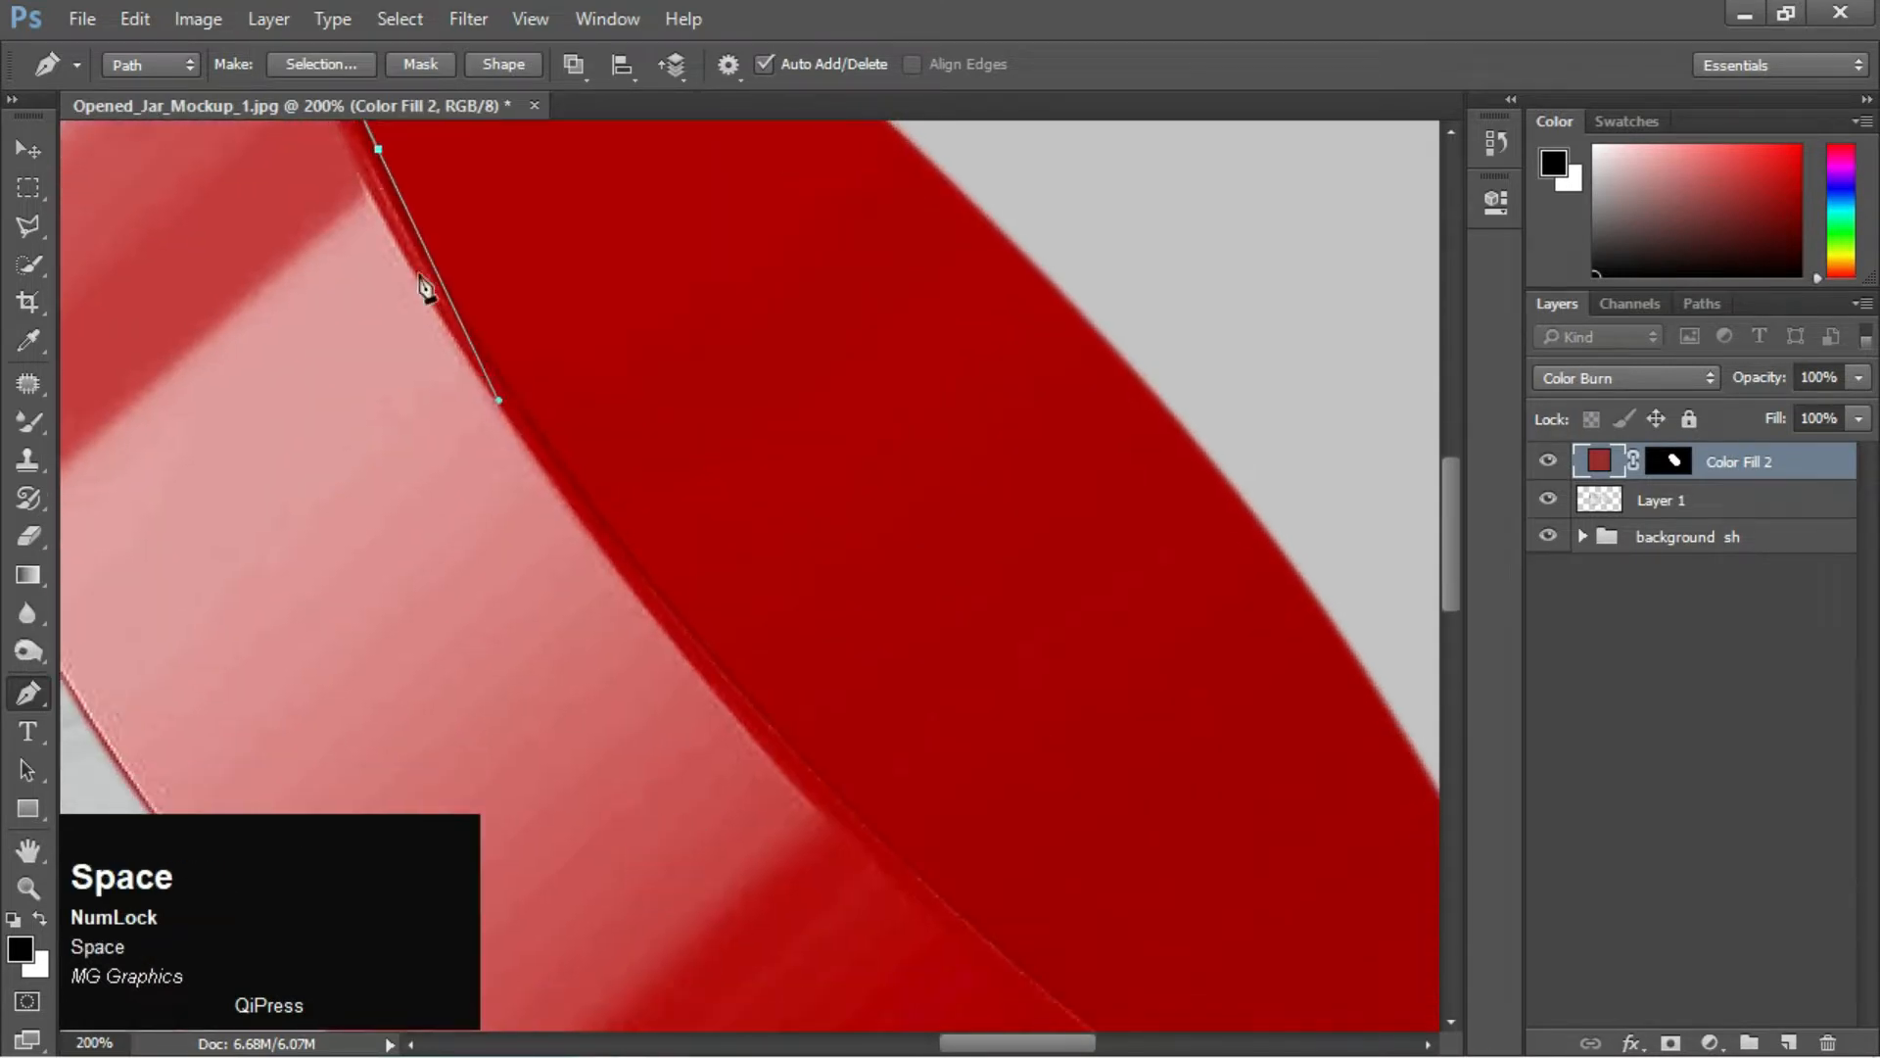
{"action": "left_click", "coordinate": [379, 151], "text": "alt"}
{"action": "left_click_drag", "start_coordinate": [698, 633], "coordinate": [884, 835]}
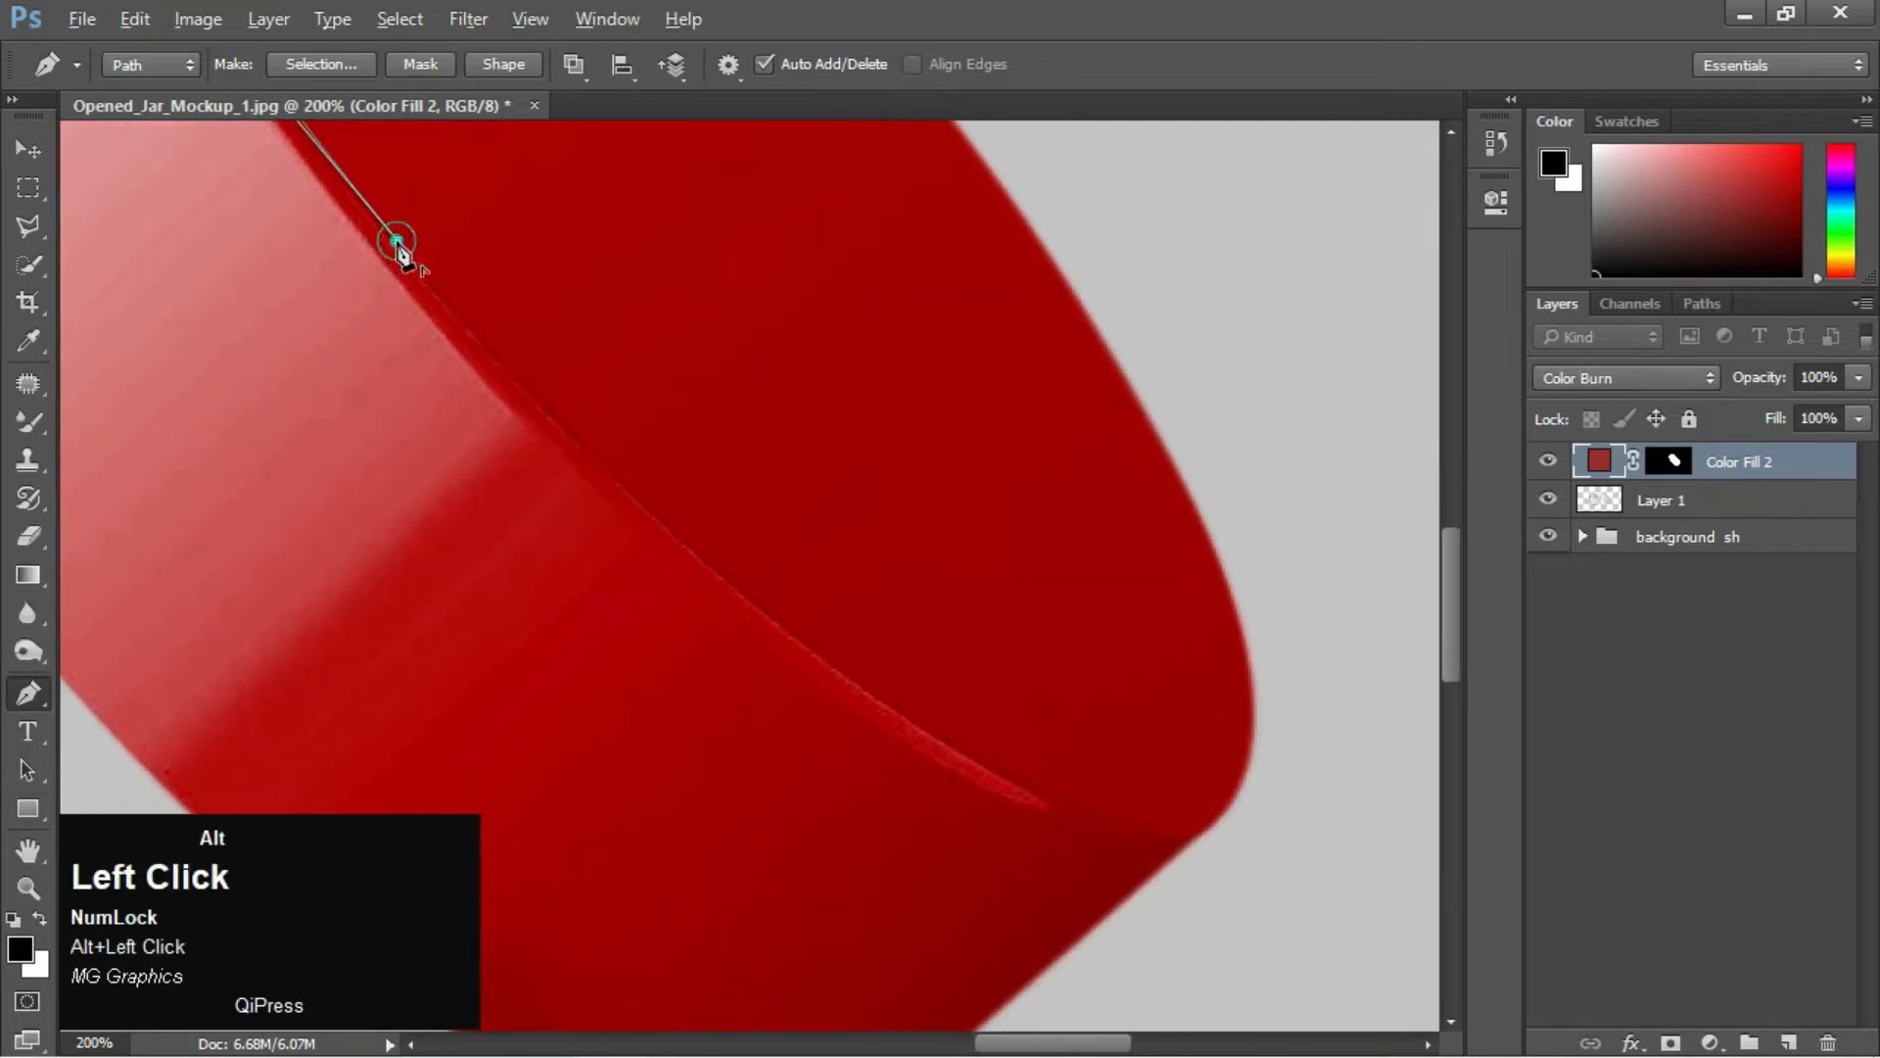
{"action": "left_click_drag", "start_coordinate": [926, 732], "coordinate": [1215, 931]}
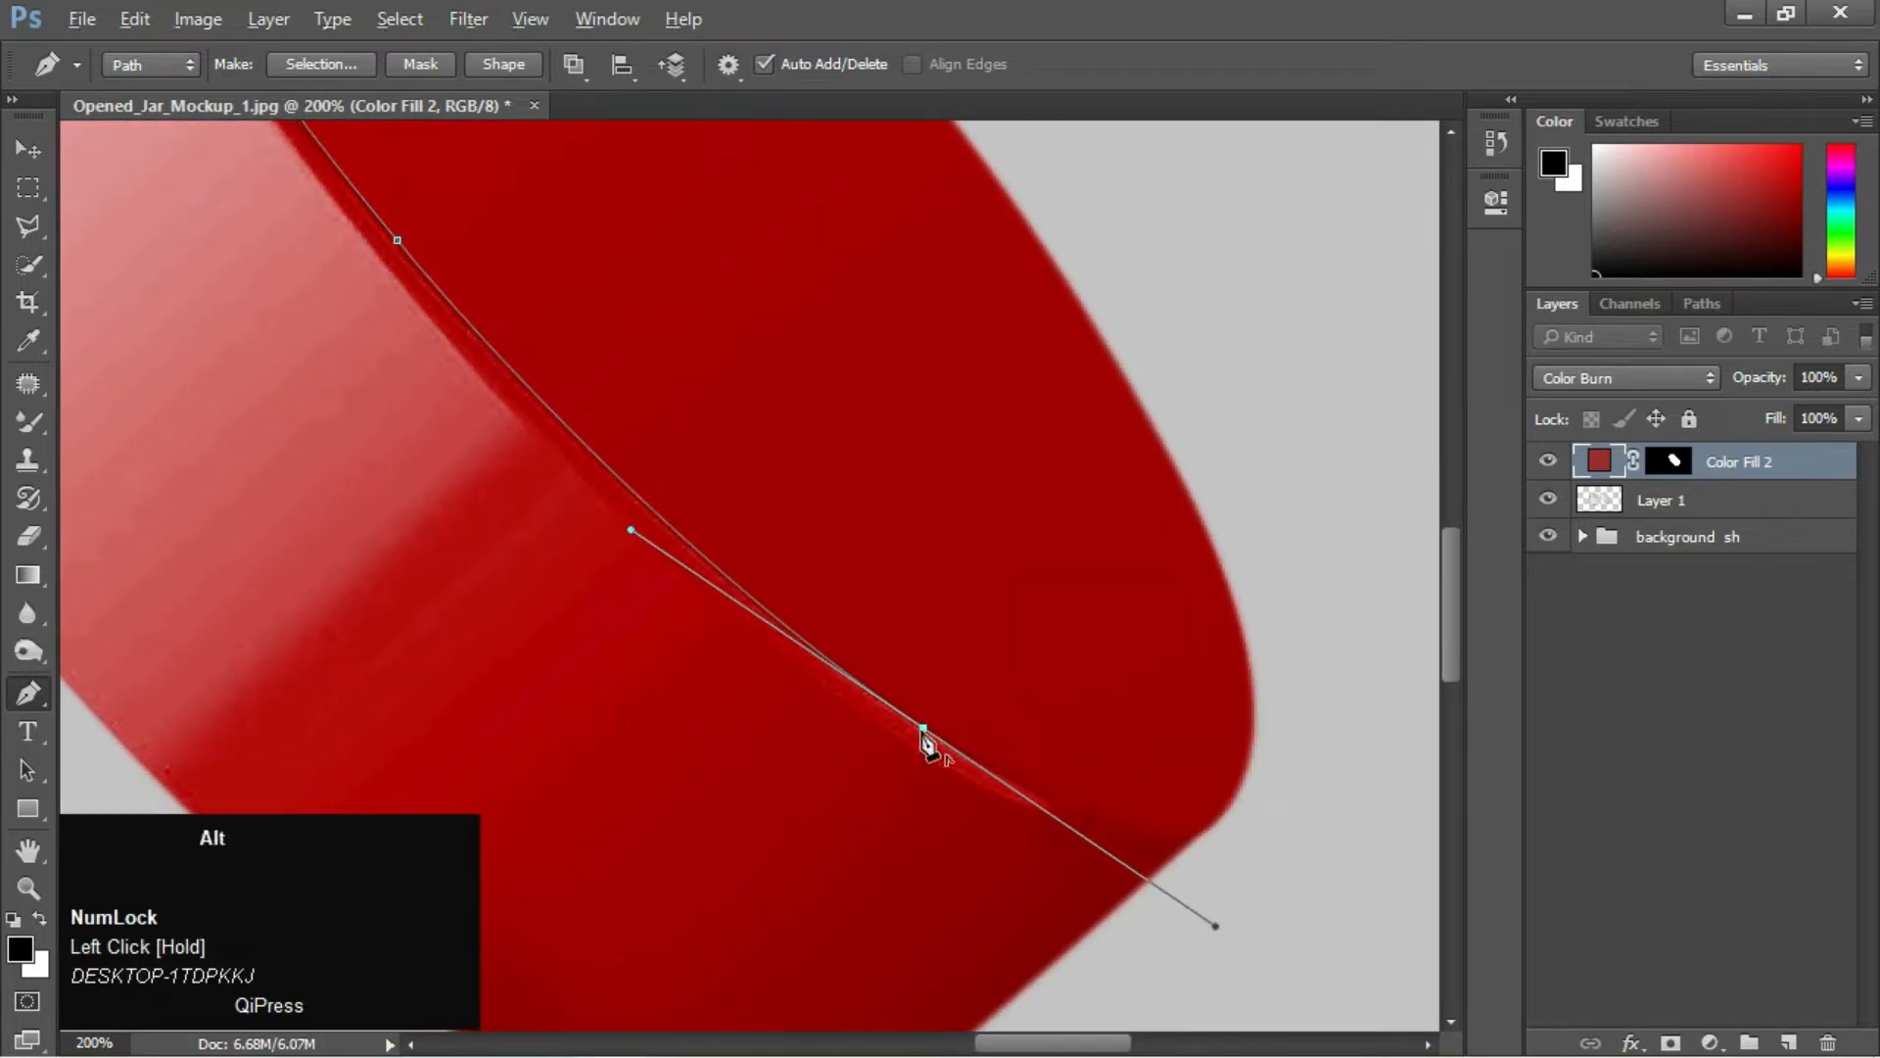
{"action": "left_click", "coordinate": [923, 728], "text": "alt"}
Close the path loosely around the outside of the lid's top face and convert it into a selection
{"action": "left_click_drag", "start_coordinate": [1234, 802], "coordinate": [1266, 480]}
{"action": "key", "text": "ctrl+z"}
{"action": "left_click", "coordinate": [1111, 353]}
{"action": "key", "text": "ctrl+minus"}
{"action": "key", "text": "ctrl+minus"}
{"action": "left_click", "coordinate": [756, 274]}
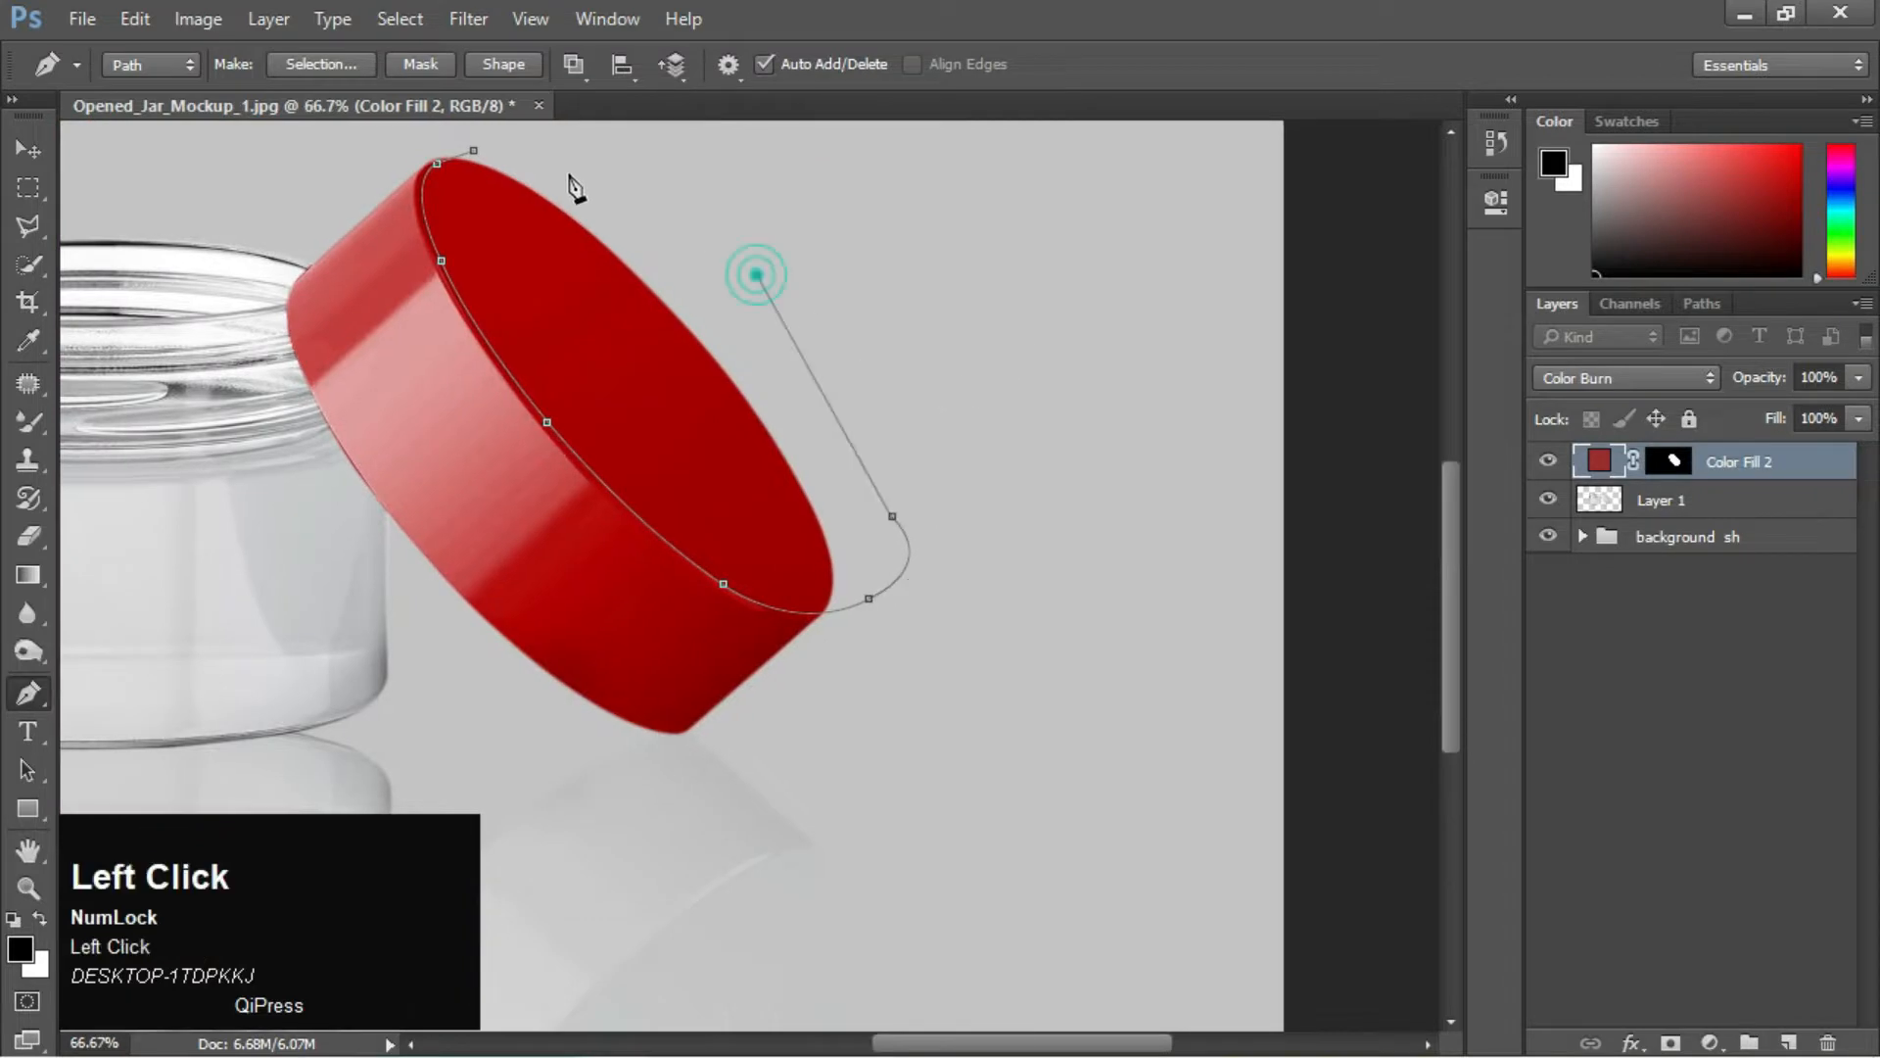
{"action": "left_click", "coordinate": [478, 153]}
{"action": "right_click", "coordinate": [801, 240]}
{"action": "left_click", "coordinate": [845, 364]}
{"action": "key", "text": "Return"}
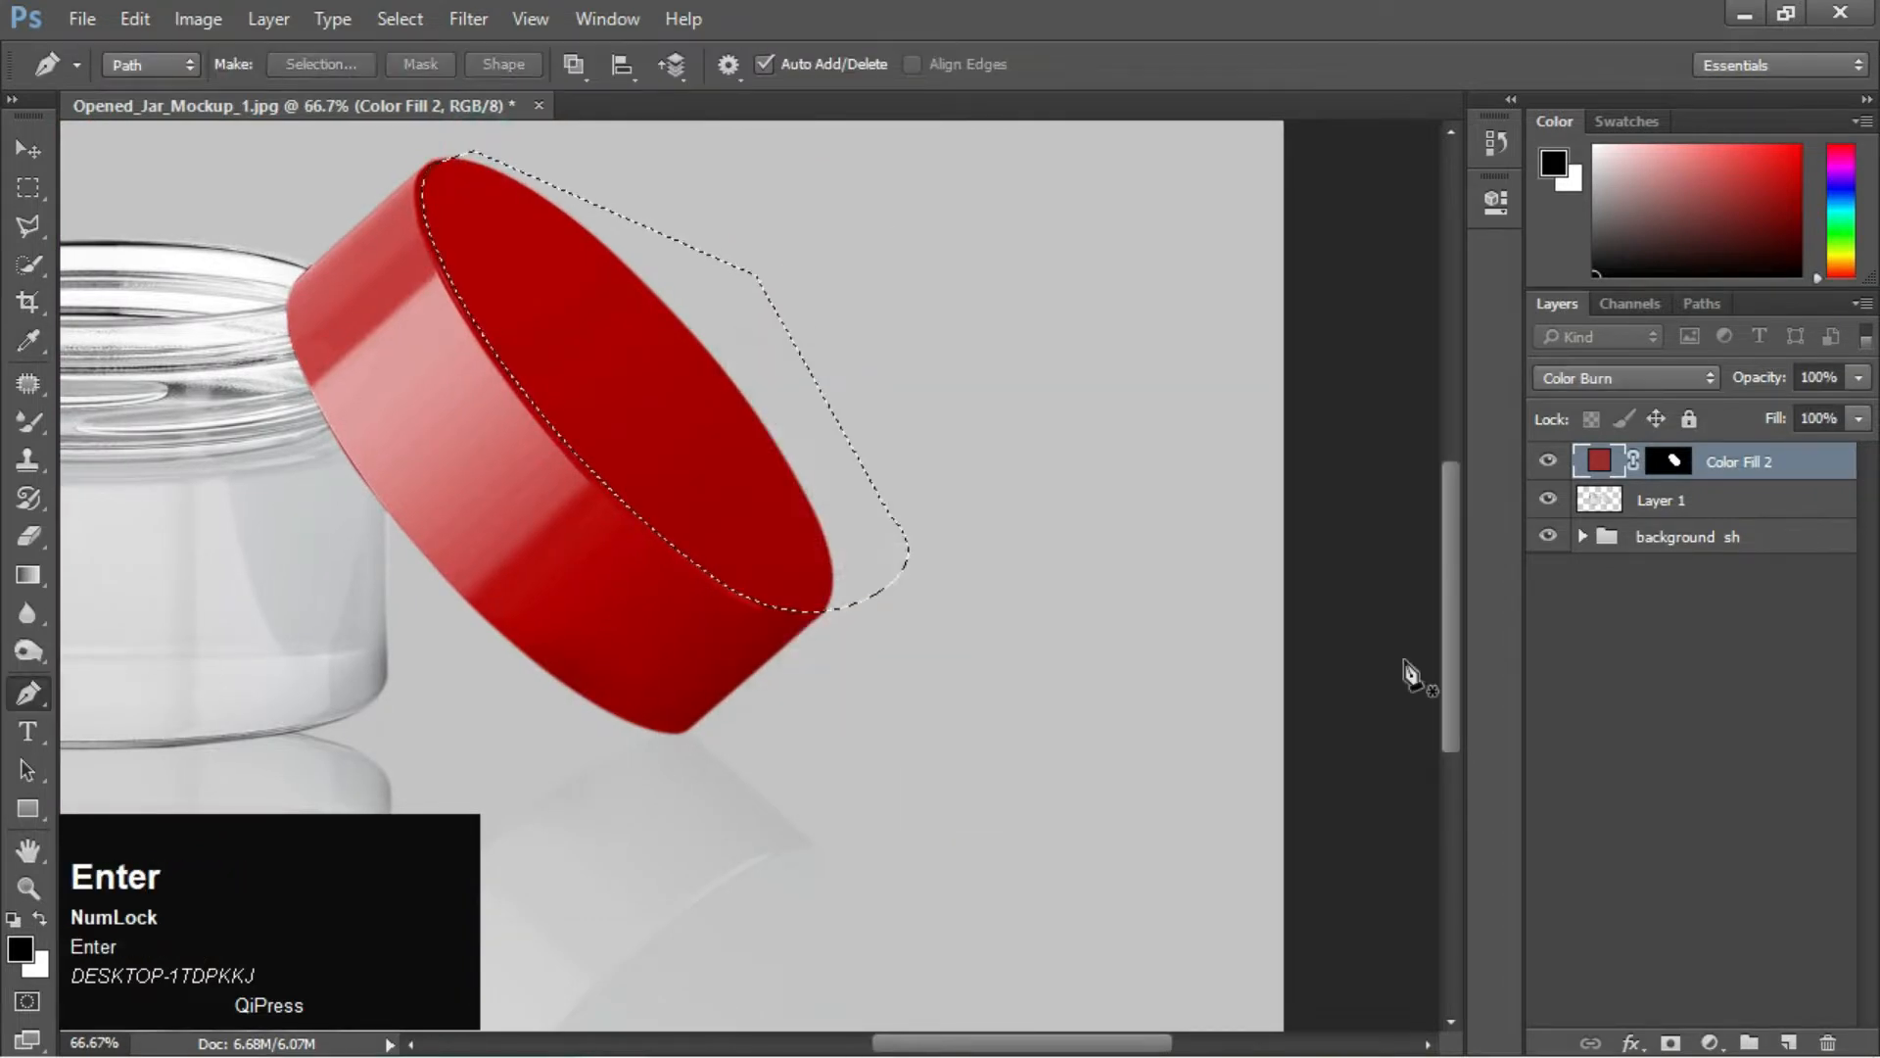
Trim the selection on Layer 1 to the lid's top face and clear that area from Color Fill 2's mask
{"action": "left_click", "coordinate": [1655, 500]}
{"action": "left_click", "coordinate": [13, 269]}
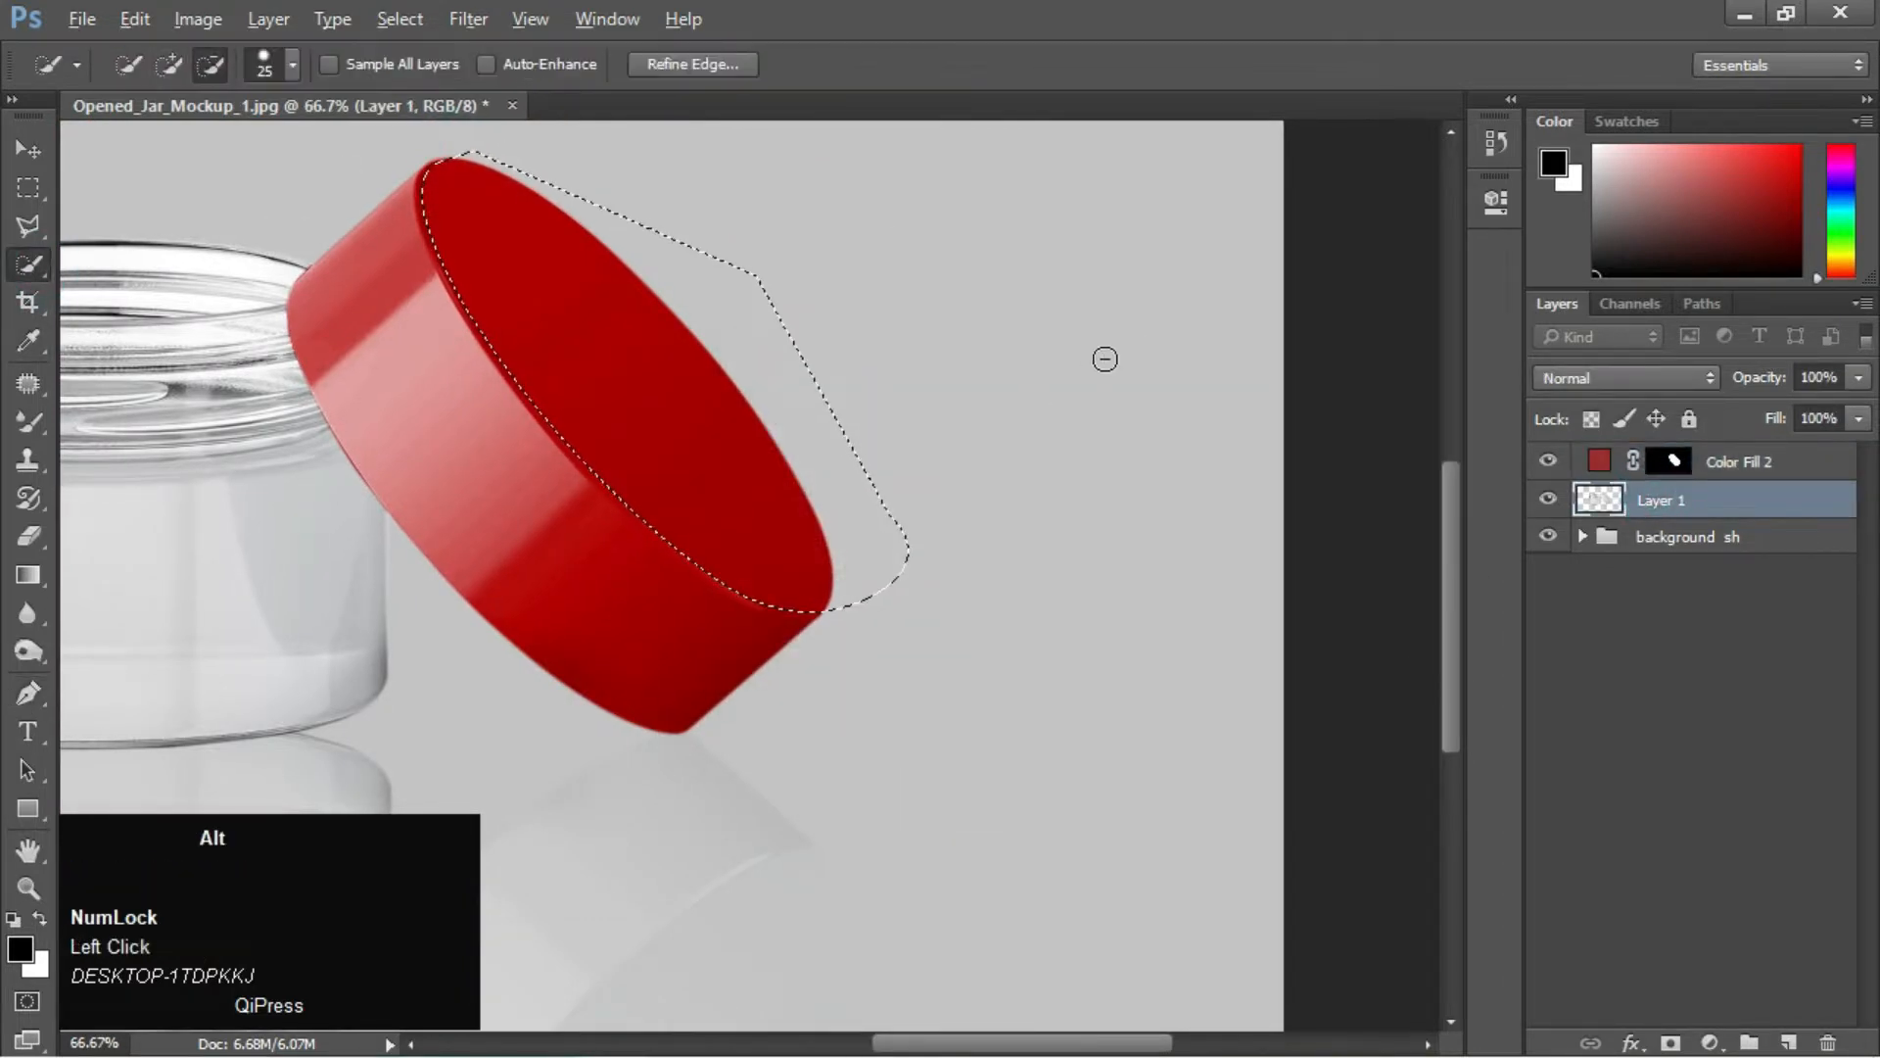
{"action": "left_click", "coordinate": [1137, 405], "text": "alt"}
{"action": "left_click", "coordinate": [1669, 462]}
{"action": "key", "text": "BackSpace"}
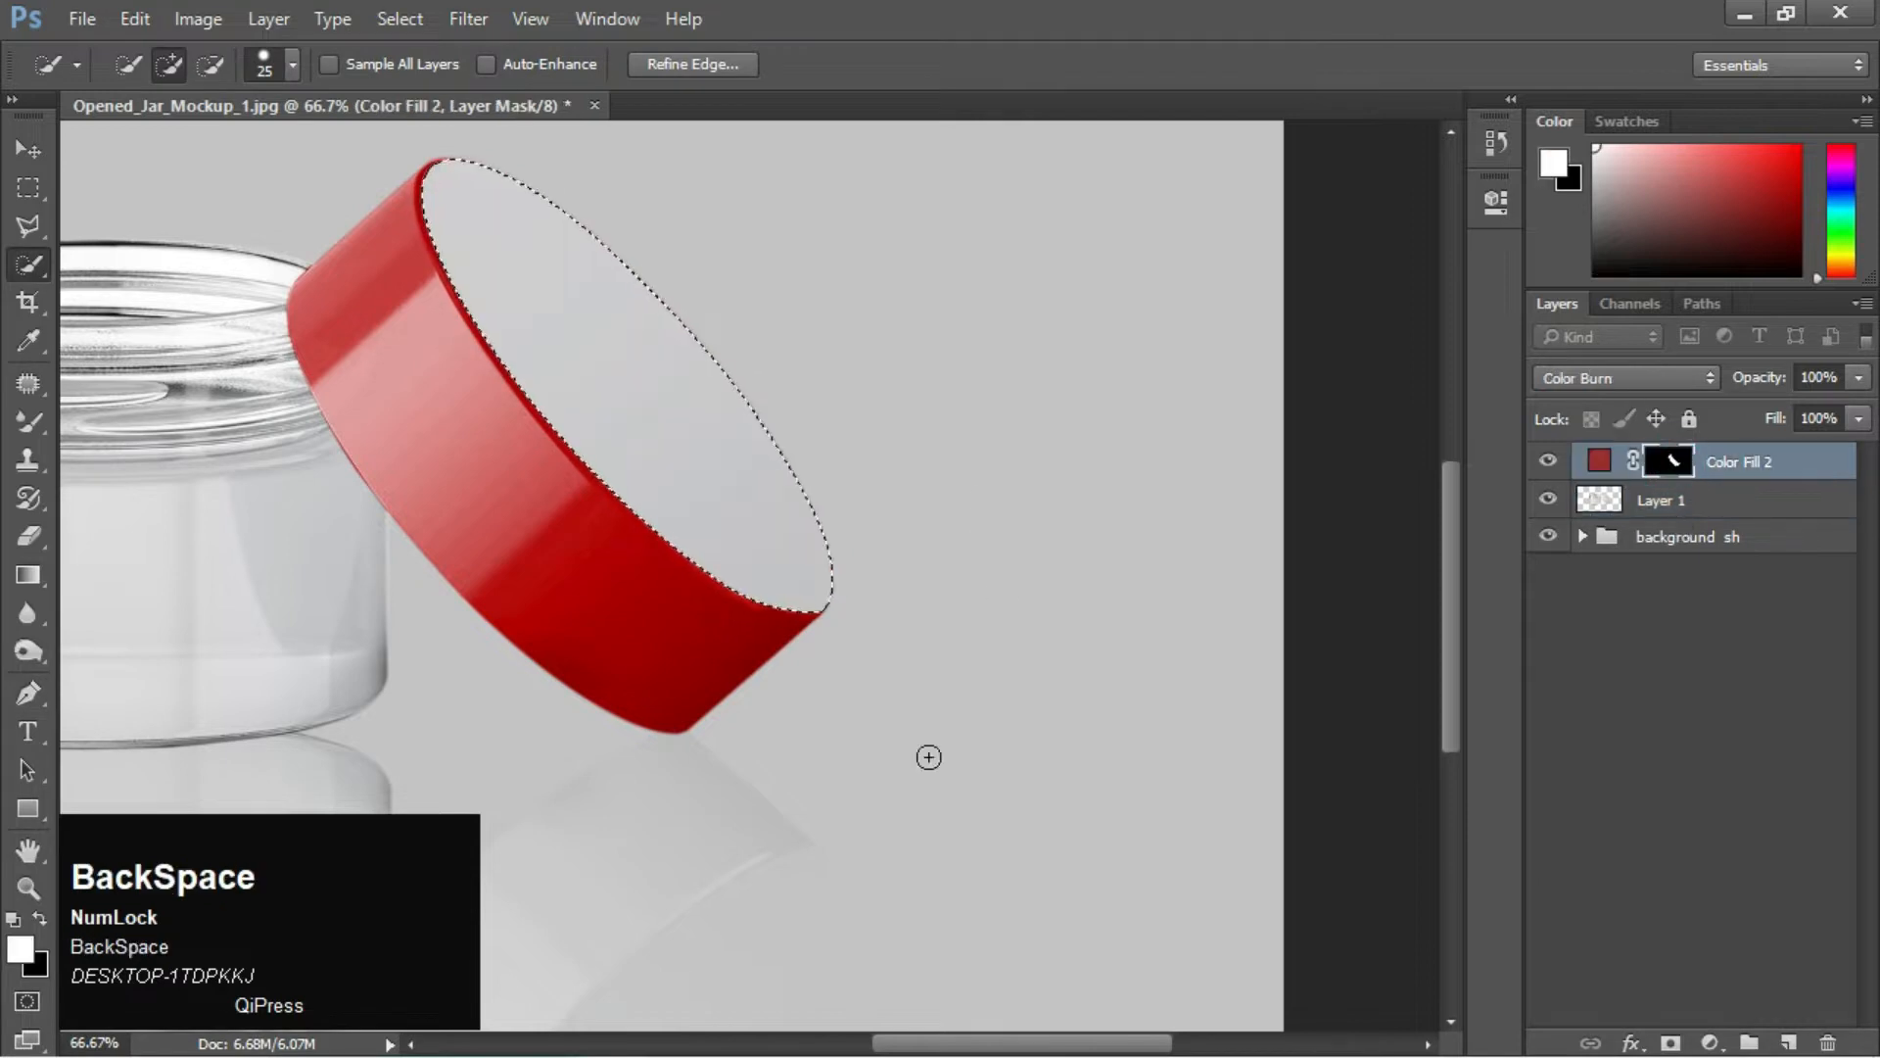
Add a light red solid color fill layer over the selected top face of the lid
{"action": "left_click", "coordinate": [1683, 603]}
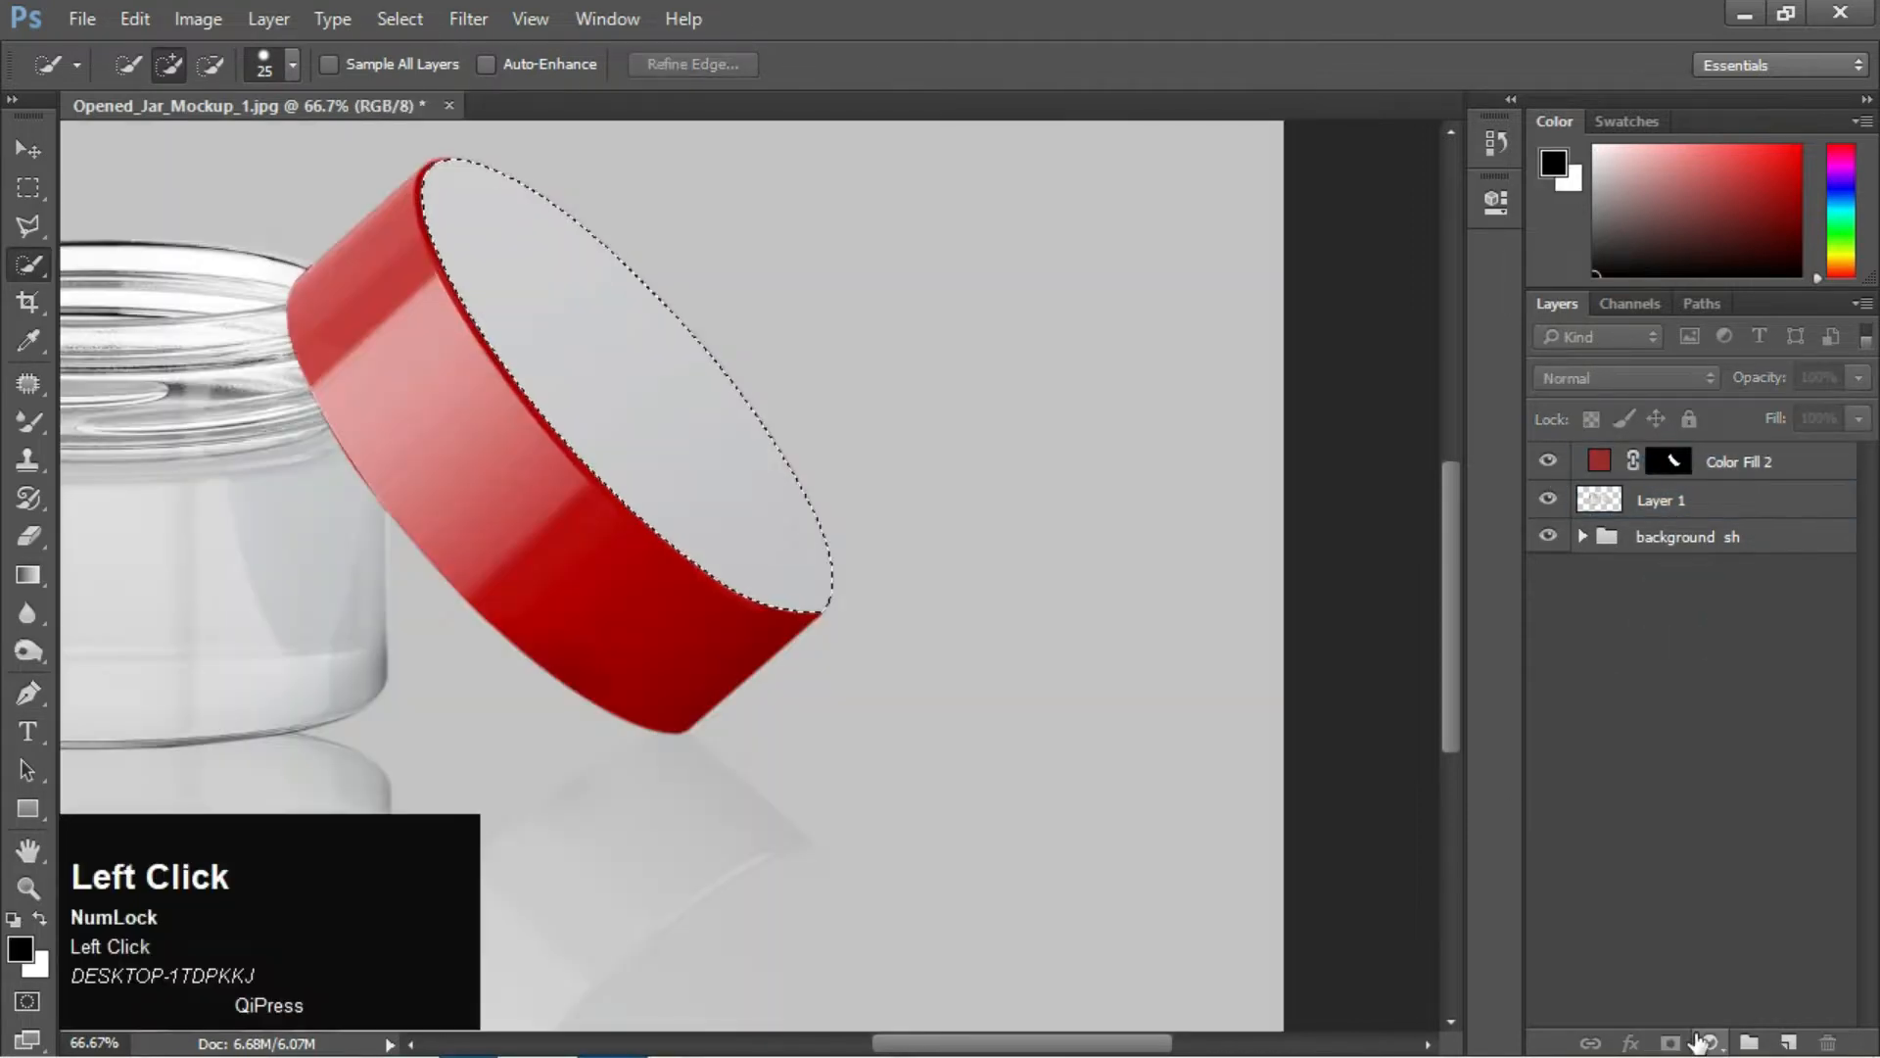
{"action": "left_click", "coordinate": [1708, 1041]}
{"action": "left_click", "coordinate": [1732, 507]}
{"action": "left_click", "coordinate": [1389, 385]}
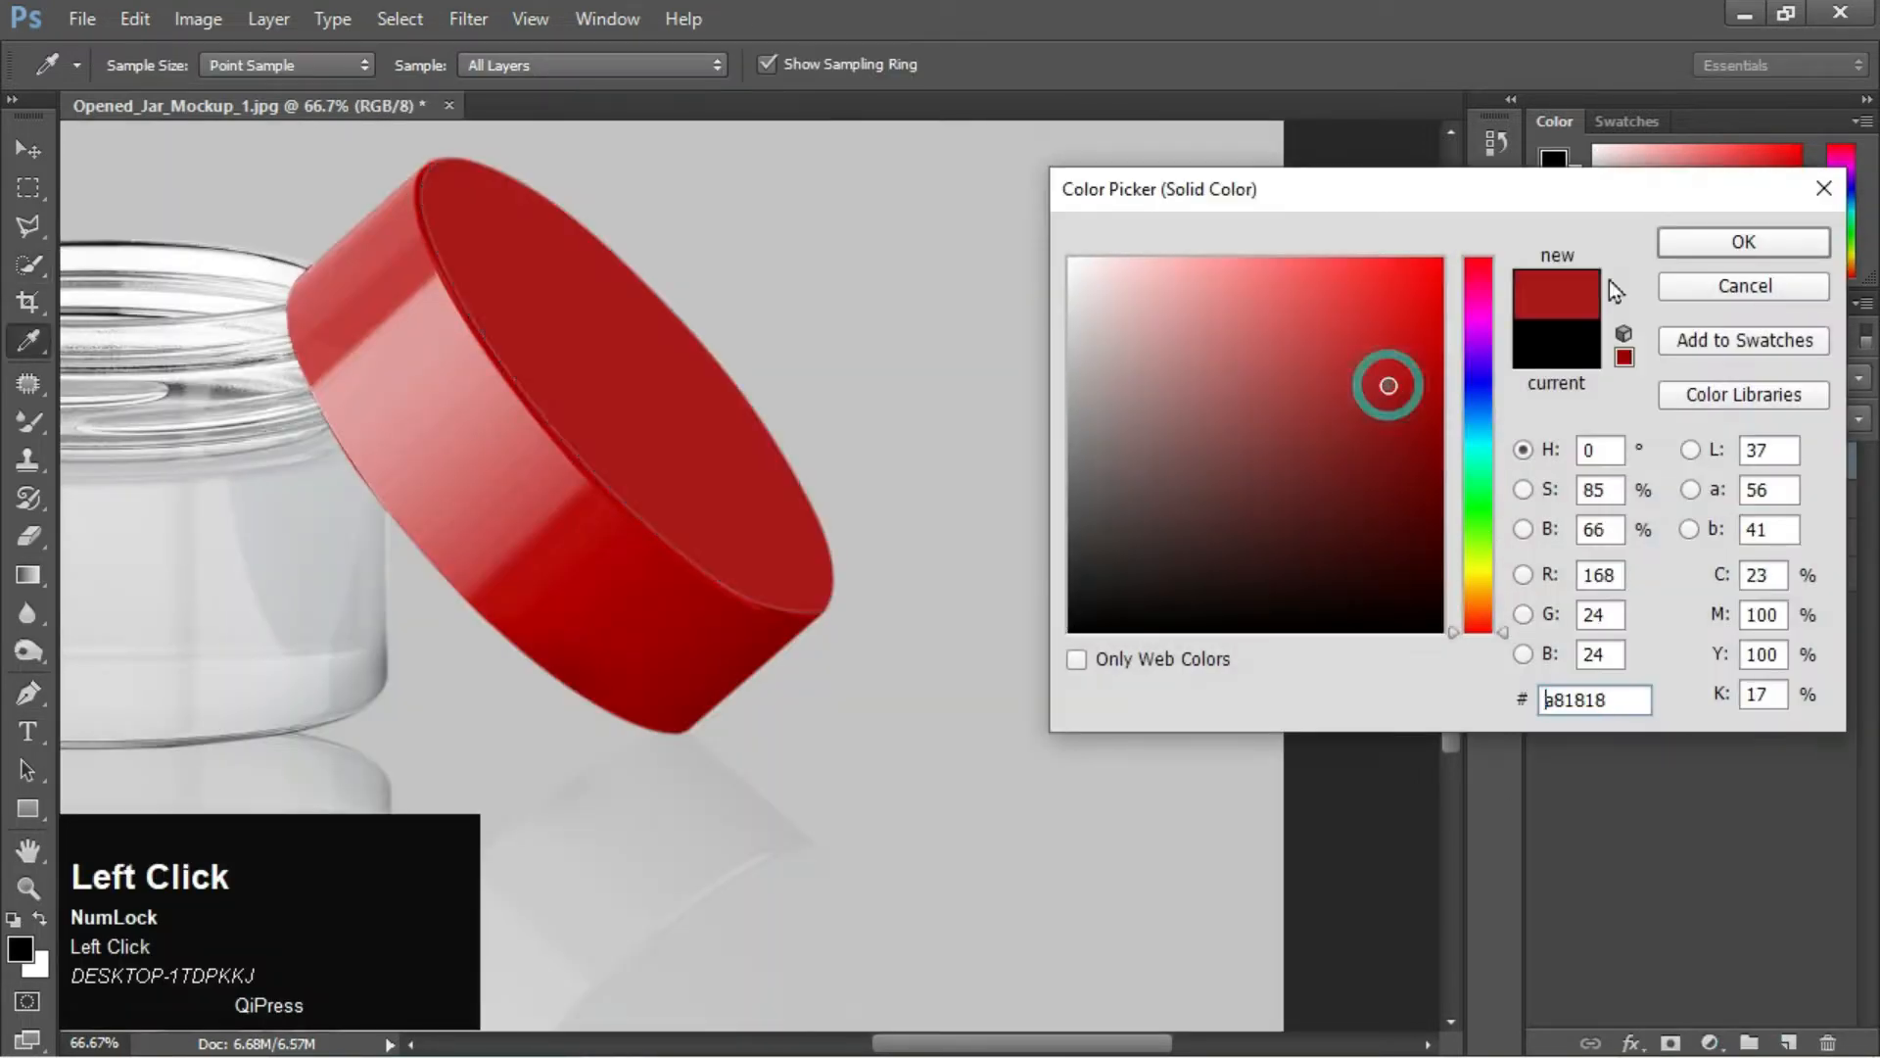
{"action": "left_click_drag", "start_coordinate": [1284, 335], "coordinate": [1203, 337]}
{"action": "left_click", "coordinate": [1744, 242]}
Set the top-face fill layer's blend mode to Color Burn and its color to a31f1f
{"action": "left_click", "coordinate": [1626, 378]}
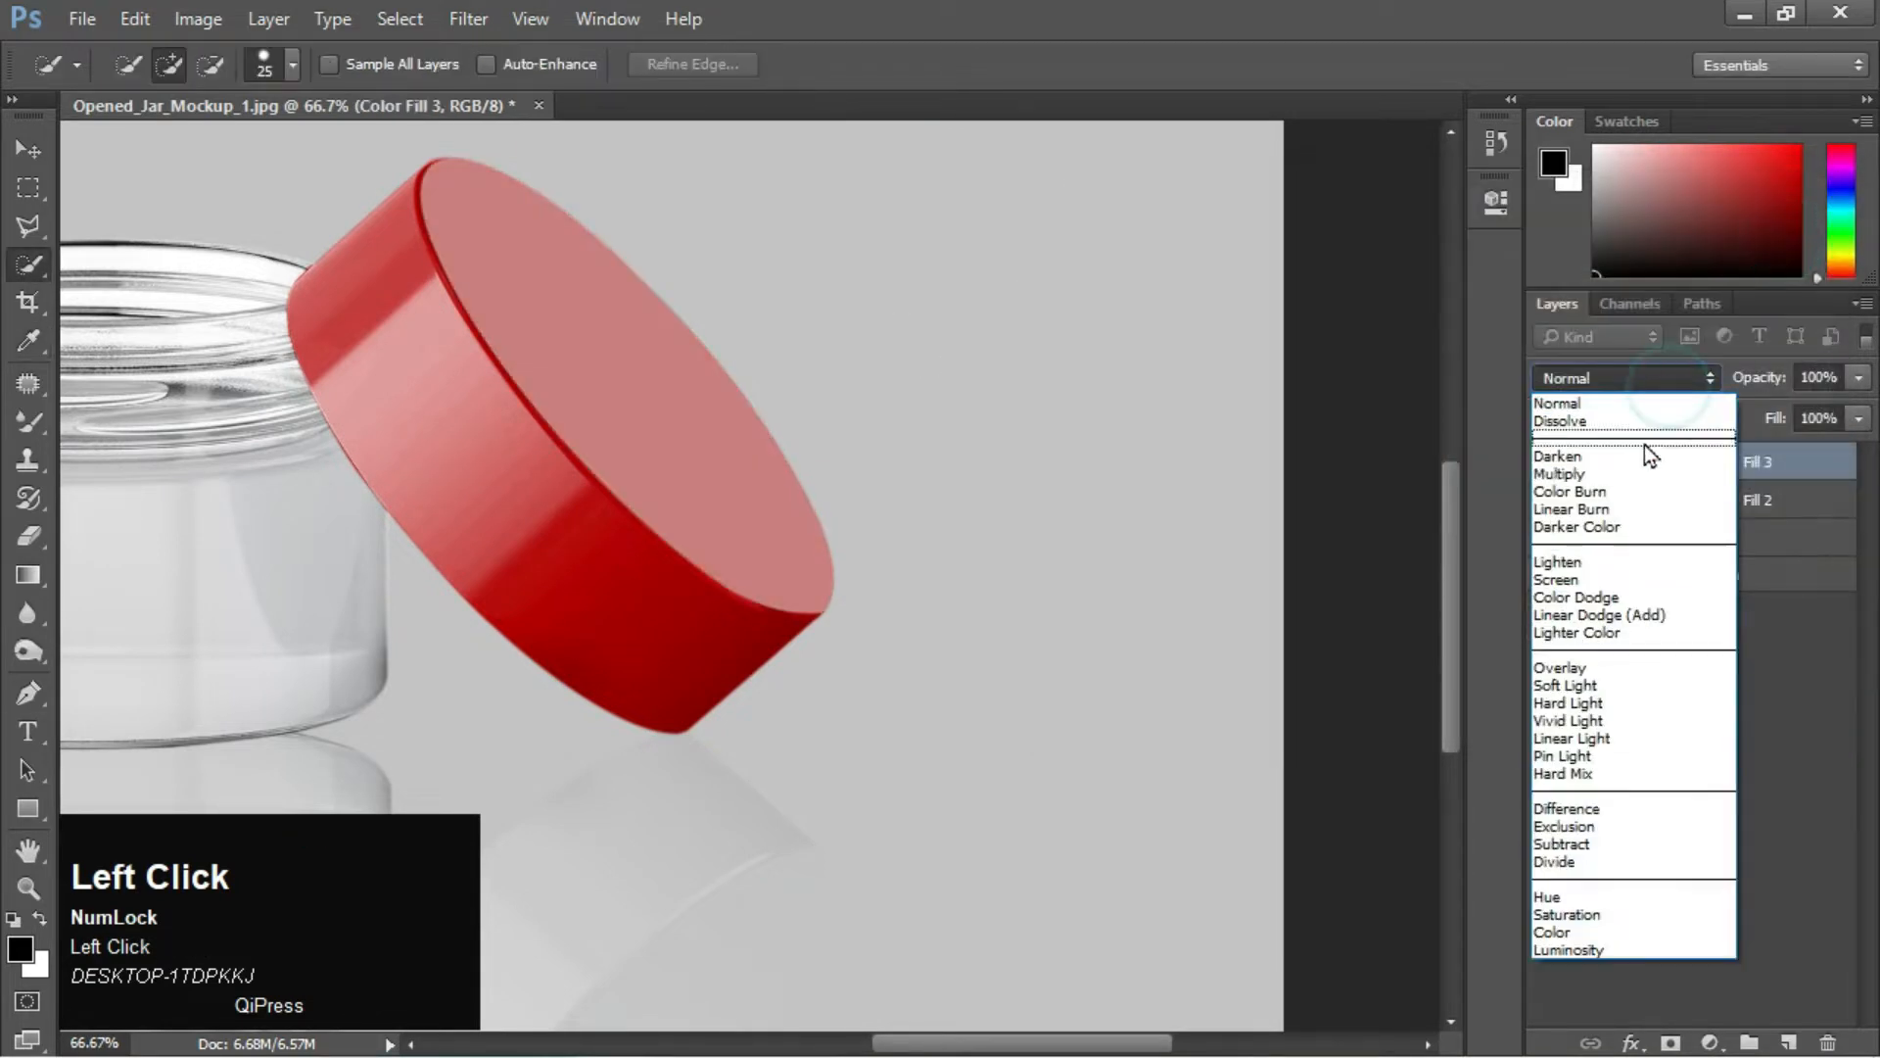
{"action": "left_click", "coordinate": [1645, 497]}
{"action": "key", "text": "ctrl+plus"}
{"action": "left_click_drag", "start_coordinate": [696, 395], "coordinate": [935, 624]}
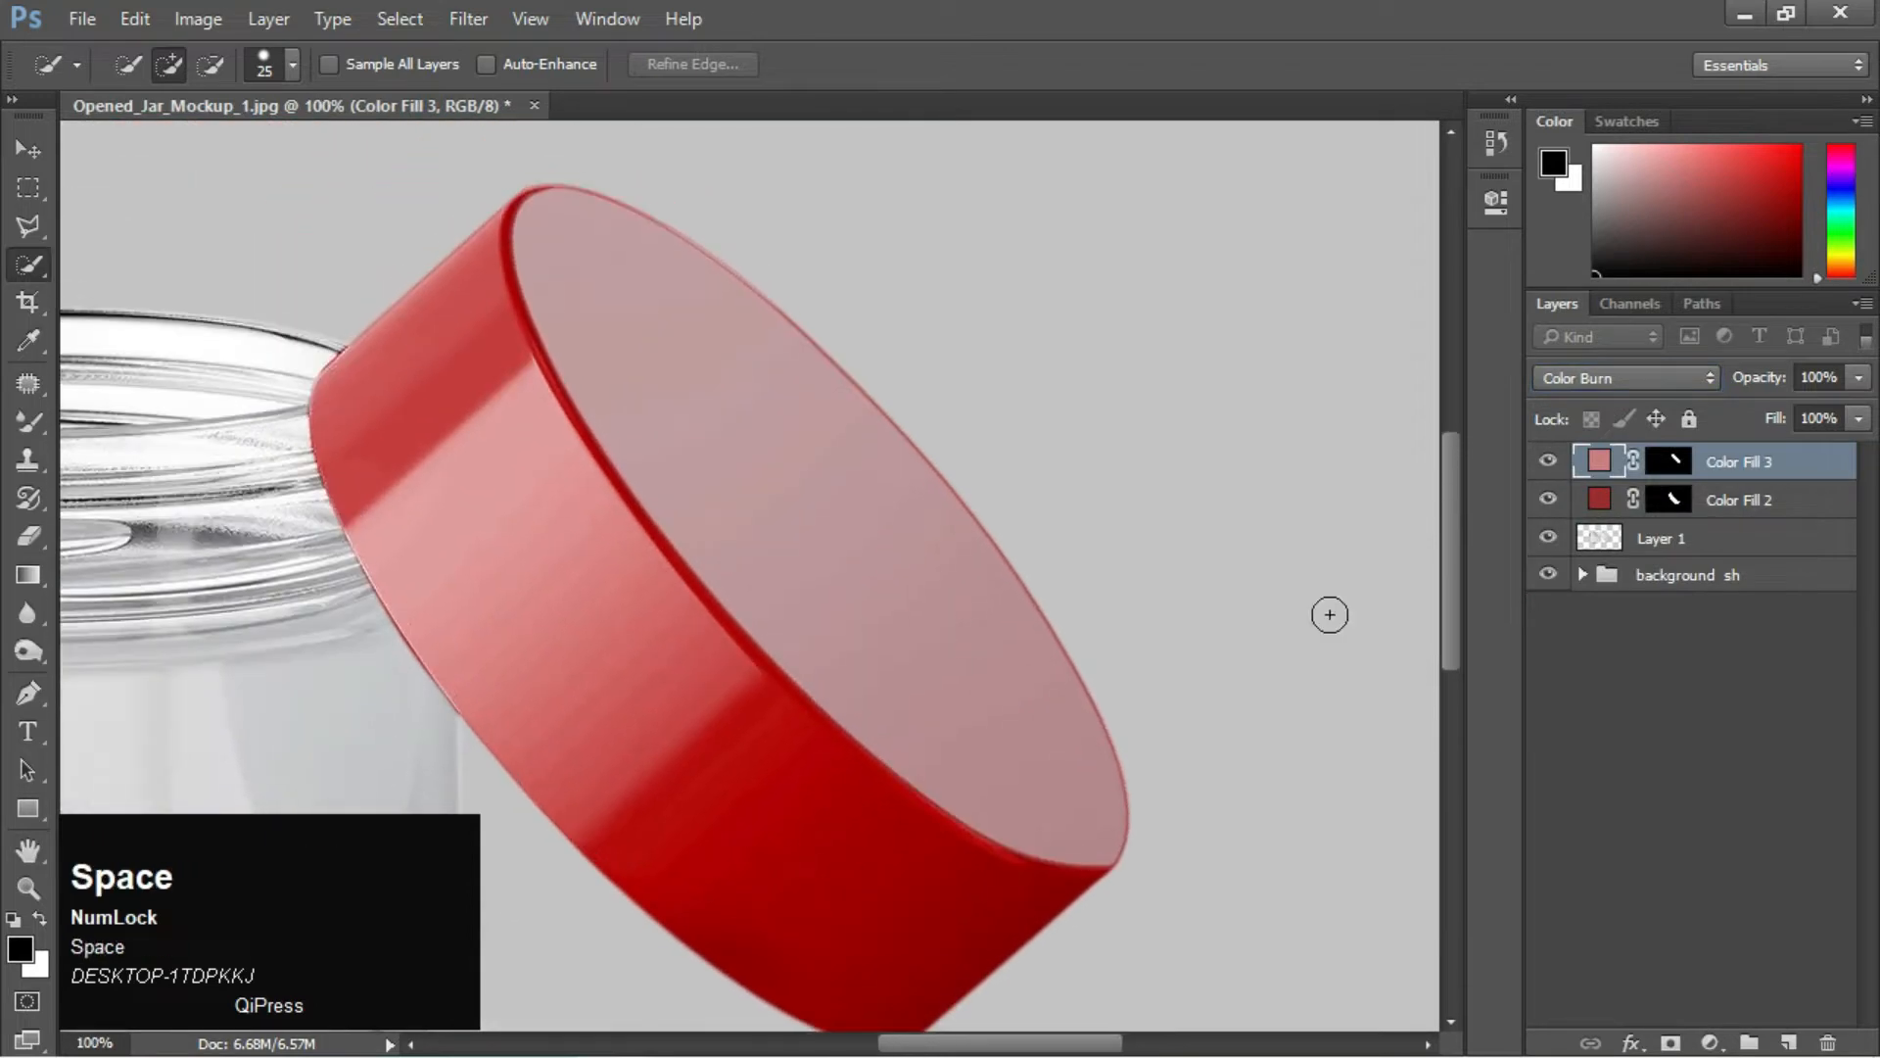
{"action": "double_click", "coordinate": [1598, 467]}
{"action": "left_click_drag", "start_coordinate": [1313, 344], "coordinate": [1338, 383]}
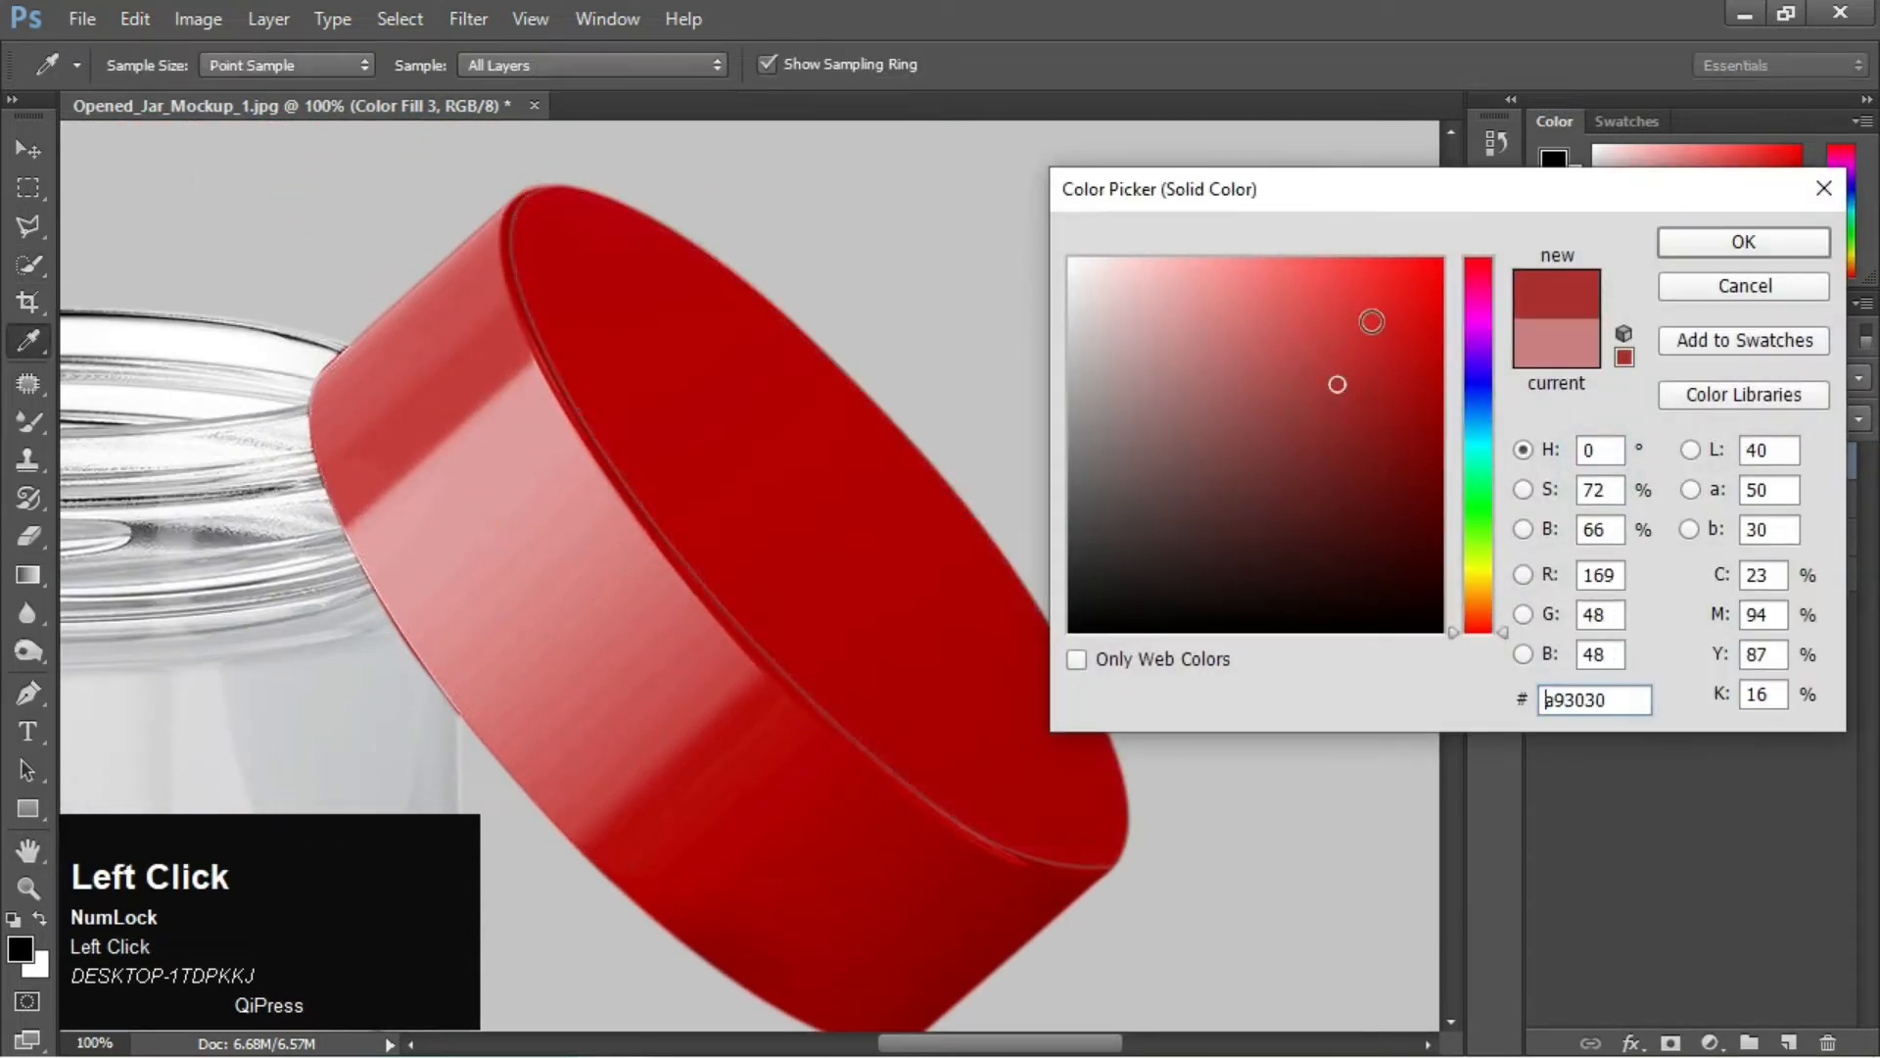
{"action": "left_click", "coordinate": [1374, 405]}
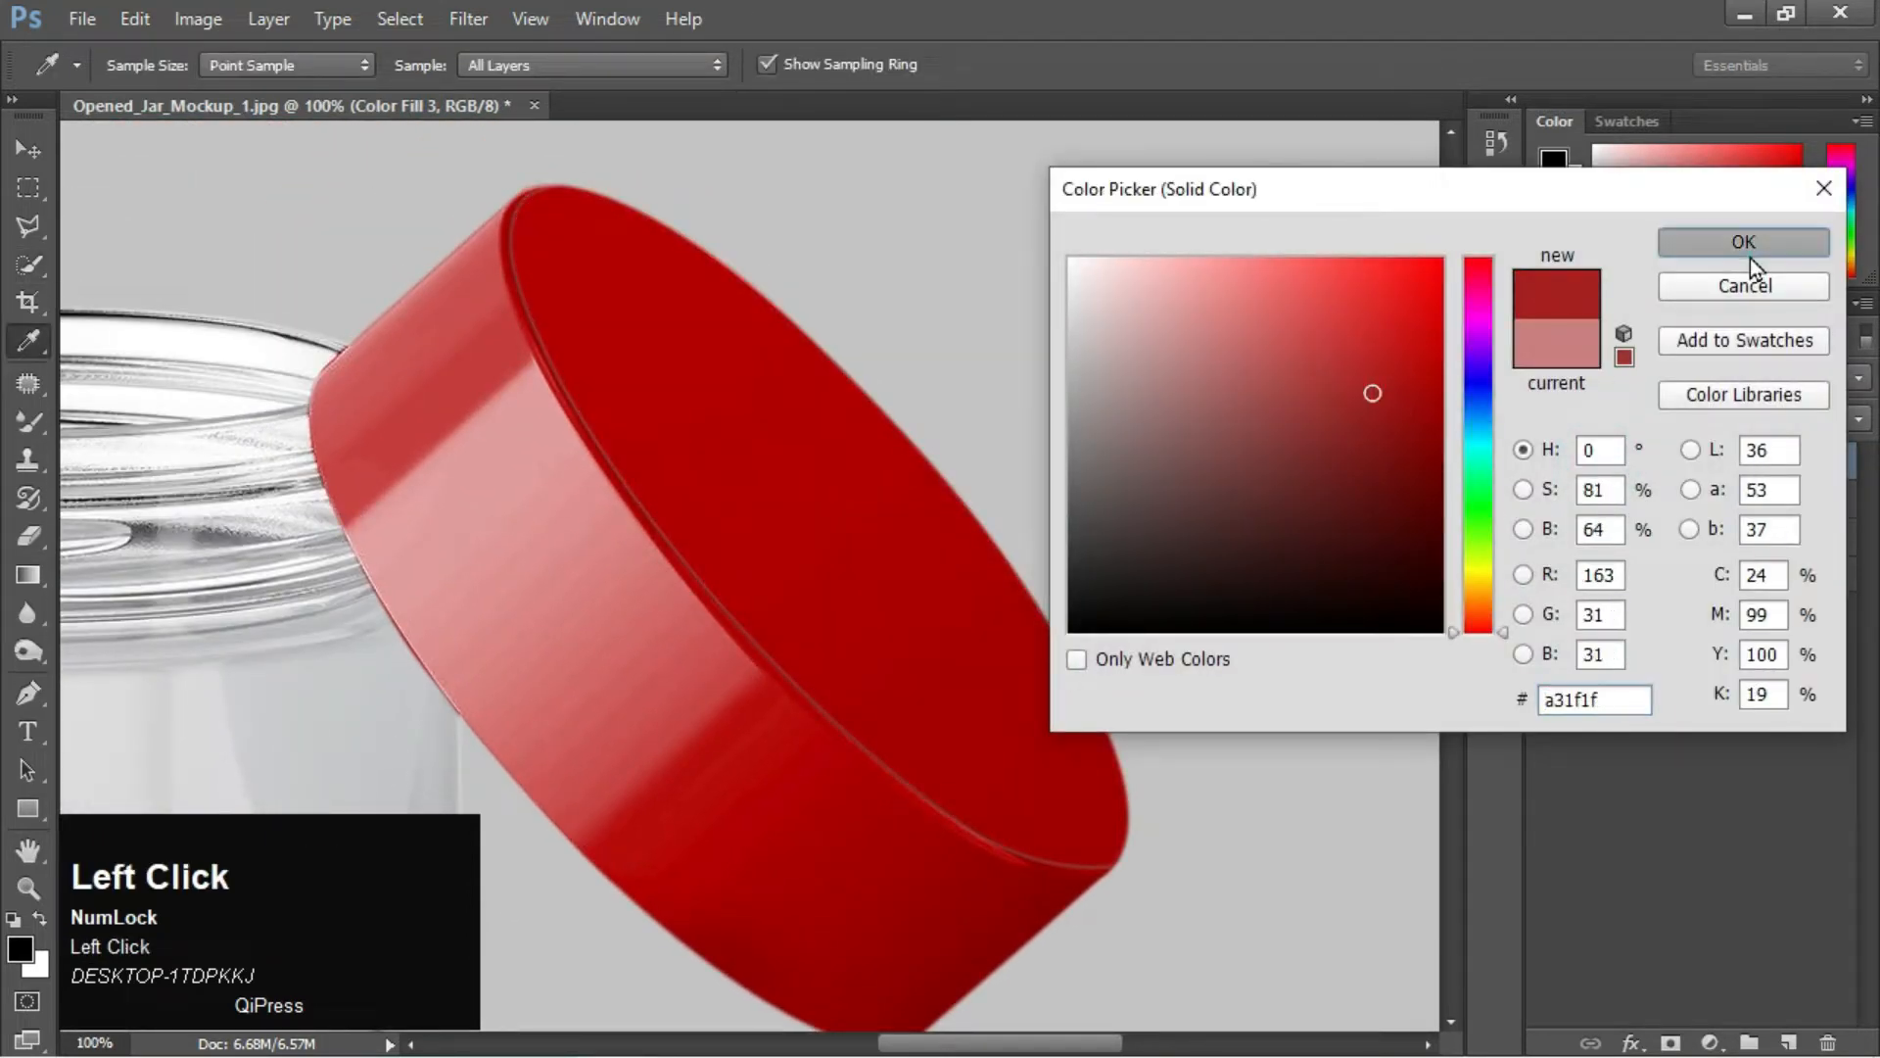
{"action": "left_click", "coordinate": [1749, 253]}
Warp the mask of Color Fill 3 to close the gap along the middle and lower part of the lid's rim
{"action": "key", "text": "ctrl+minus"}
{"action": "key", "text": "ctrl+plus"}
{"action": "key", "text": "ctrl+plus"}
{"action": "left_click_drag", "start_coordinate": [1032, 726], "coordinate": [1218, 827]}
{"action": "key", "text": "ctrl+minus"}
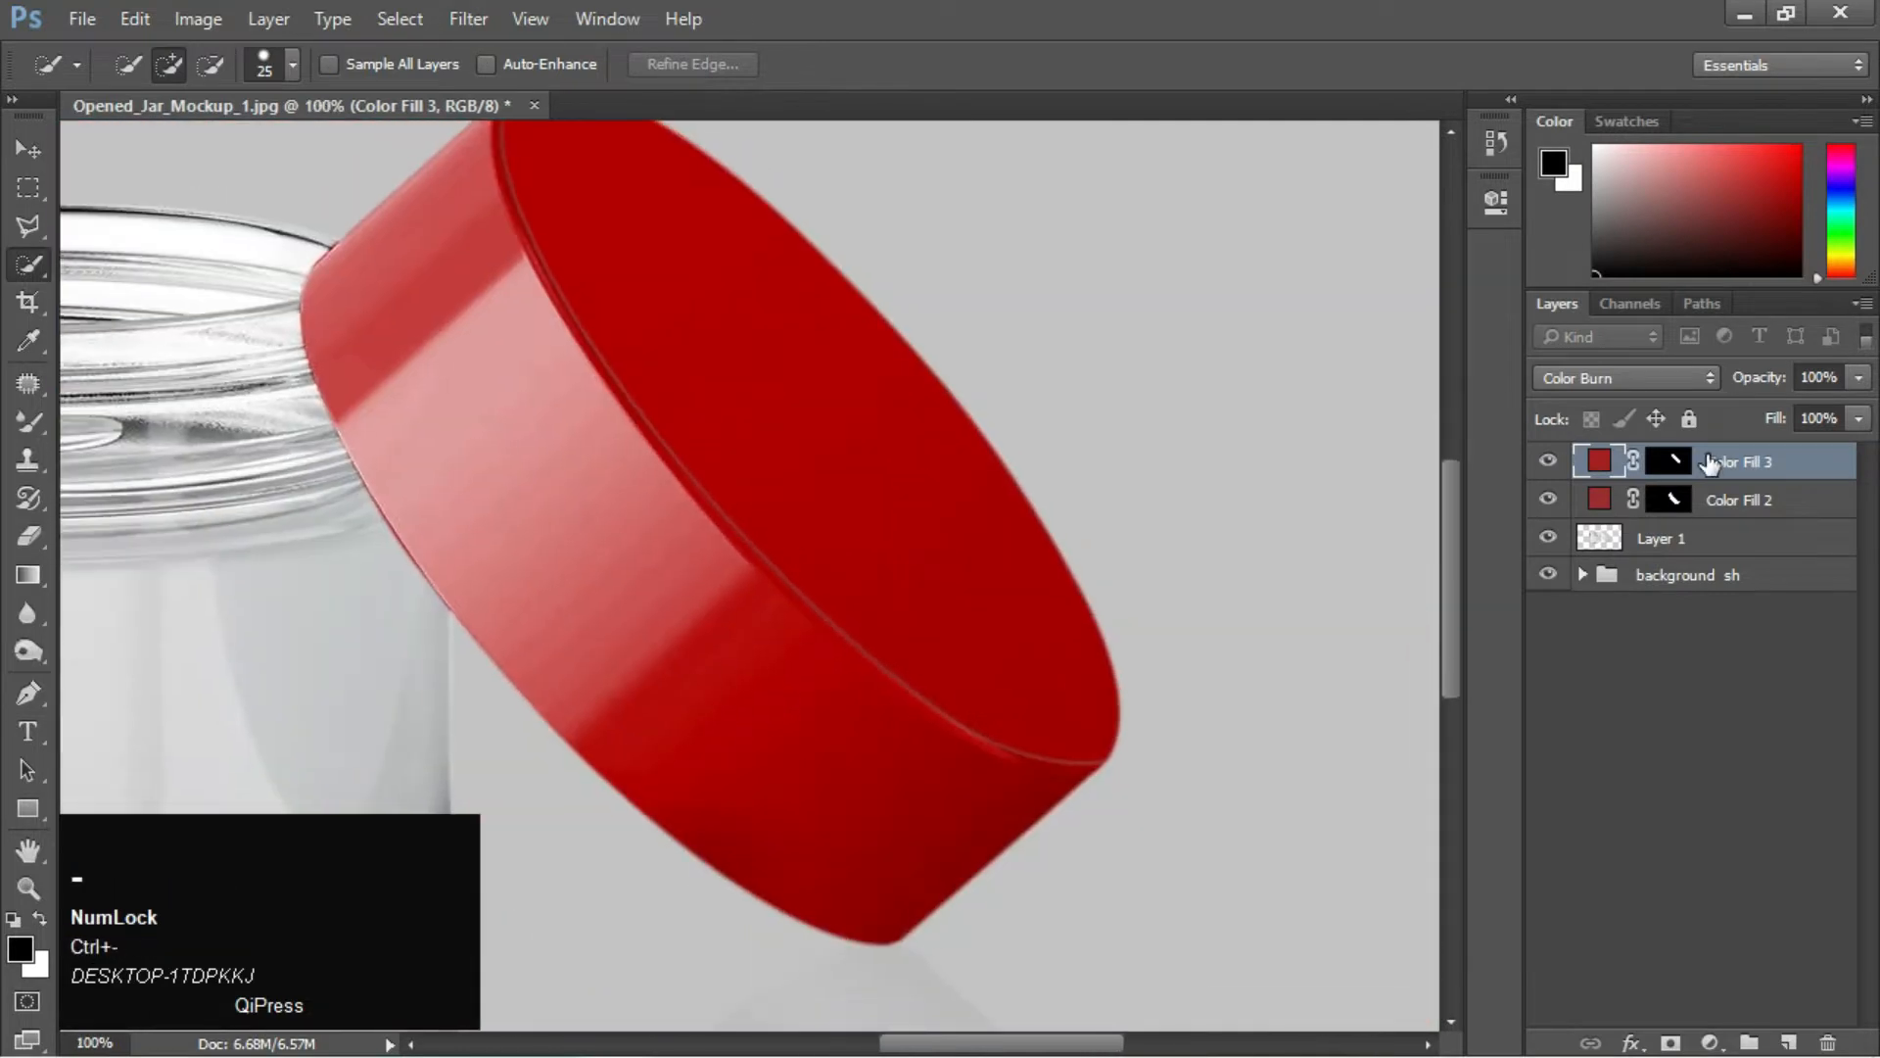
{"action": "left_click", "coordinate": [1670, 461]}
{"action": "key", "text": "ctrl+t"}
{"action": "right_click", "coordinate": [792, 418]}
{"action": "left_click", "coordinate": [882, 602]}
{"action": "key", "text": "ctrl+equal"}
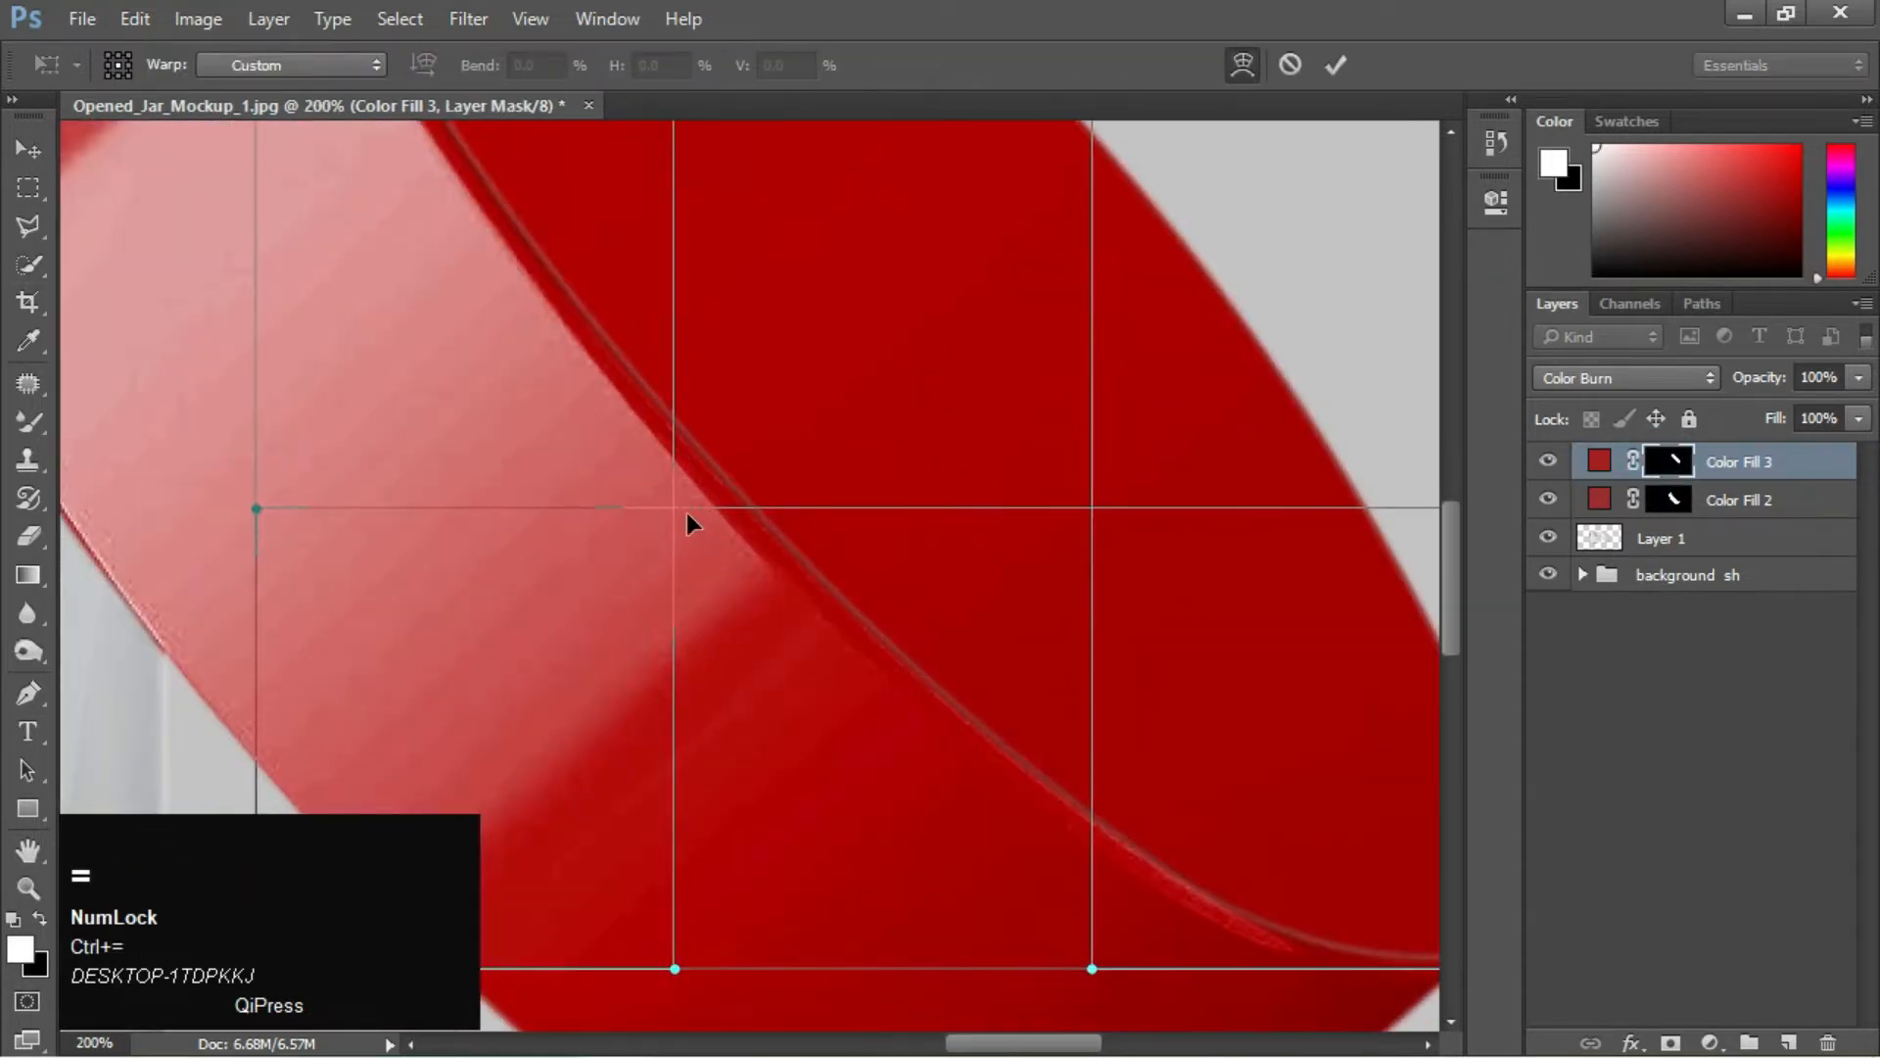
{"action": "left_click_drag", "start_coordinate": [670, 511], "coordinate": [669, 513]}
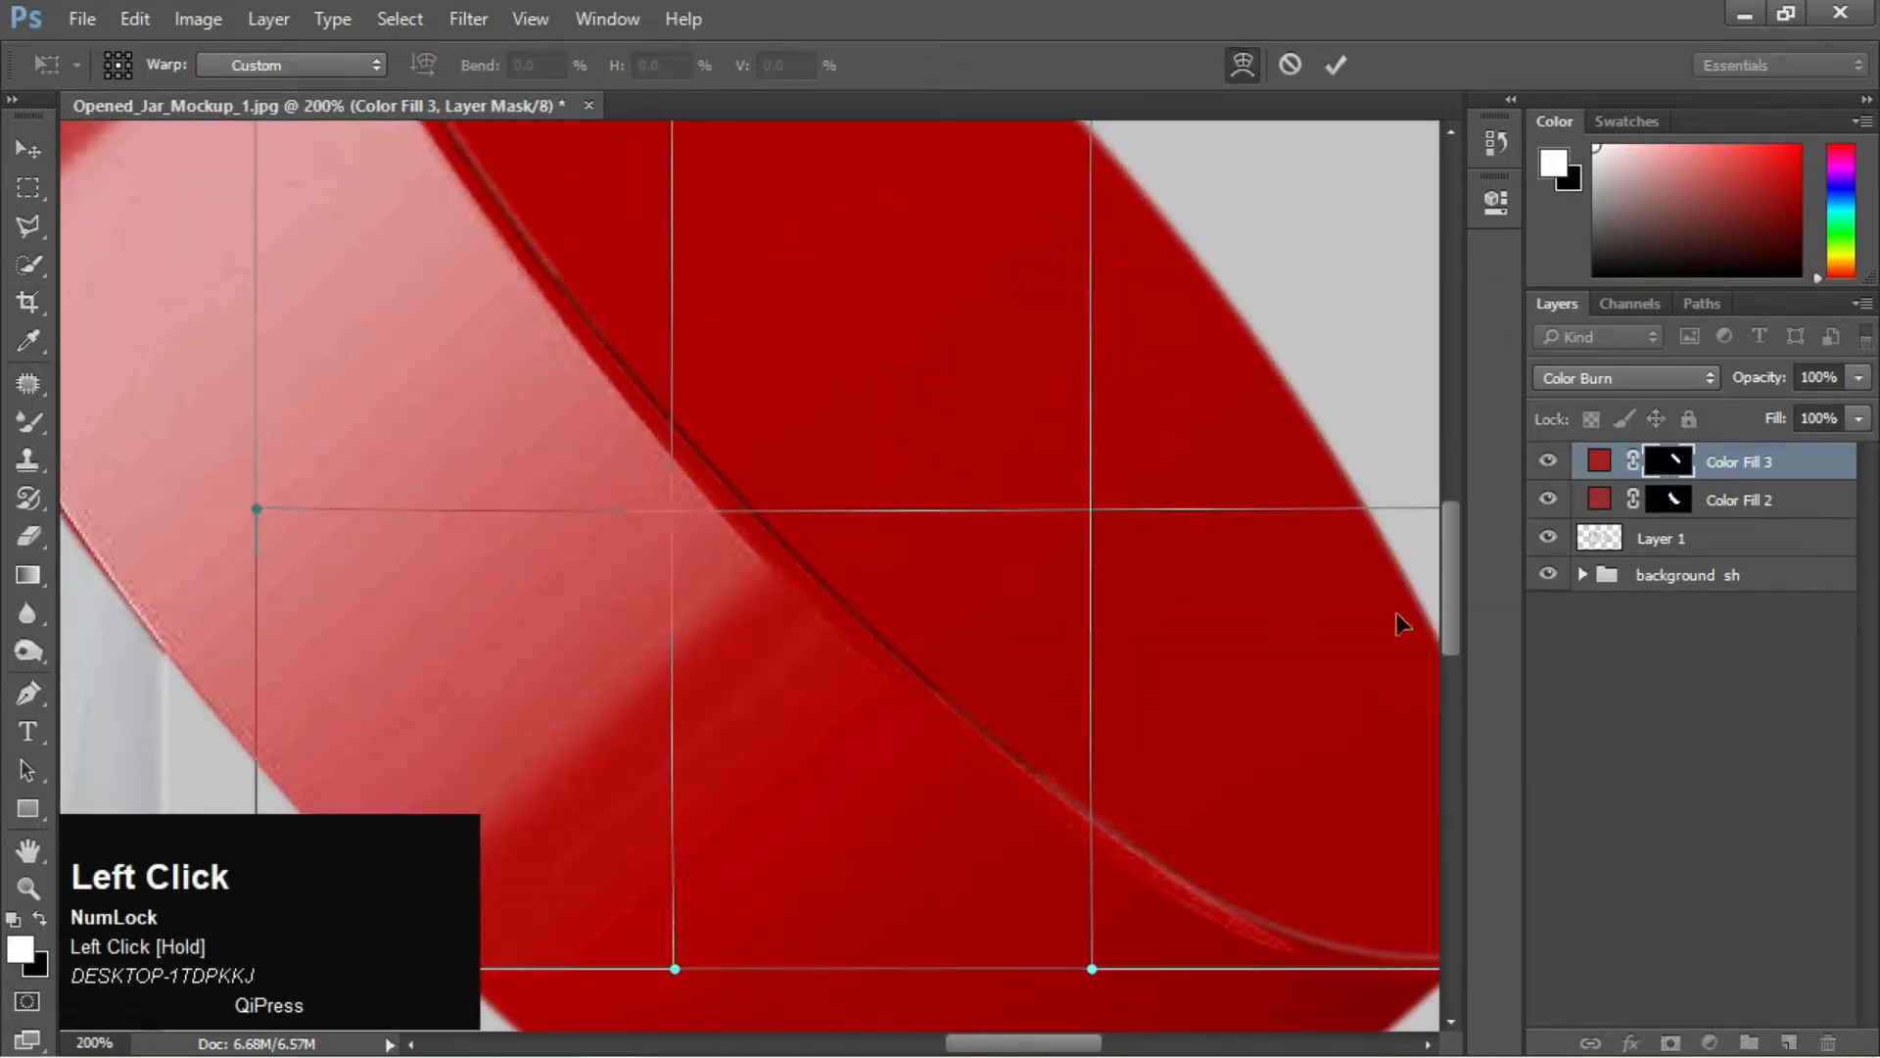
{"action": "left_click_drag", "start_coordinate": [1173, 786], "coordinate": [977, 616]}
{"action": "left_click_drag", "start_coordinate": [898, 805], "coordinate": [894, 819]}
Warp the mask at the upper end of the rim, apply the warp, and move Color Fill 3 below Color Fill 2
{"action": "left_click_drag", "start_coordinate": [607, 323], "coordinate": [749, 796]}
{"action": "left_click_drag", "start_coordinate": [457, 415], "coordinate": [782, 723]}
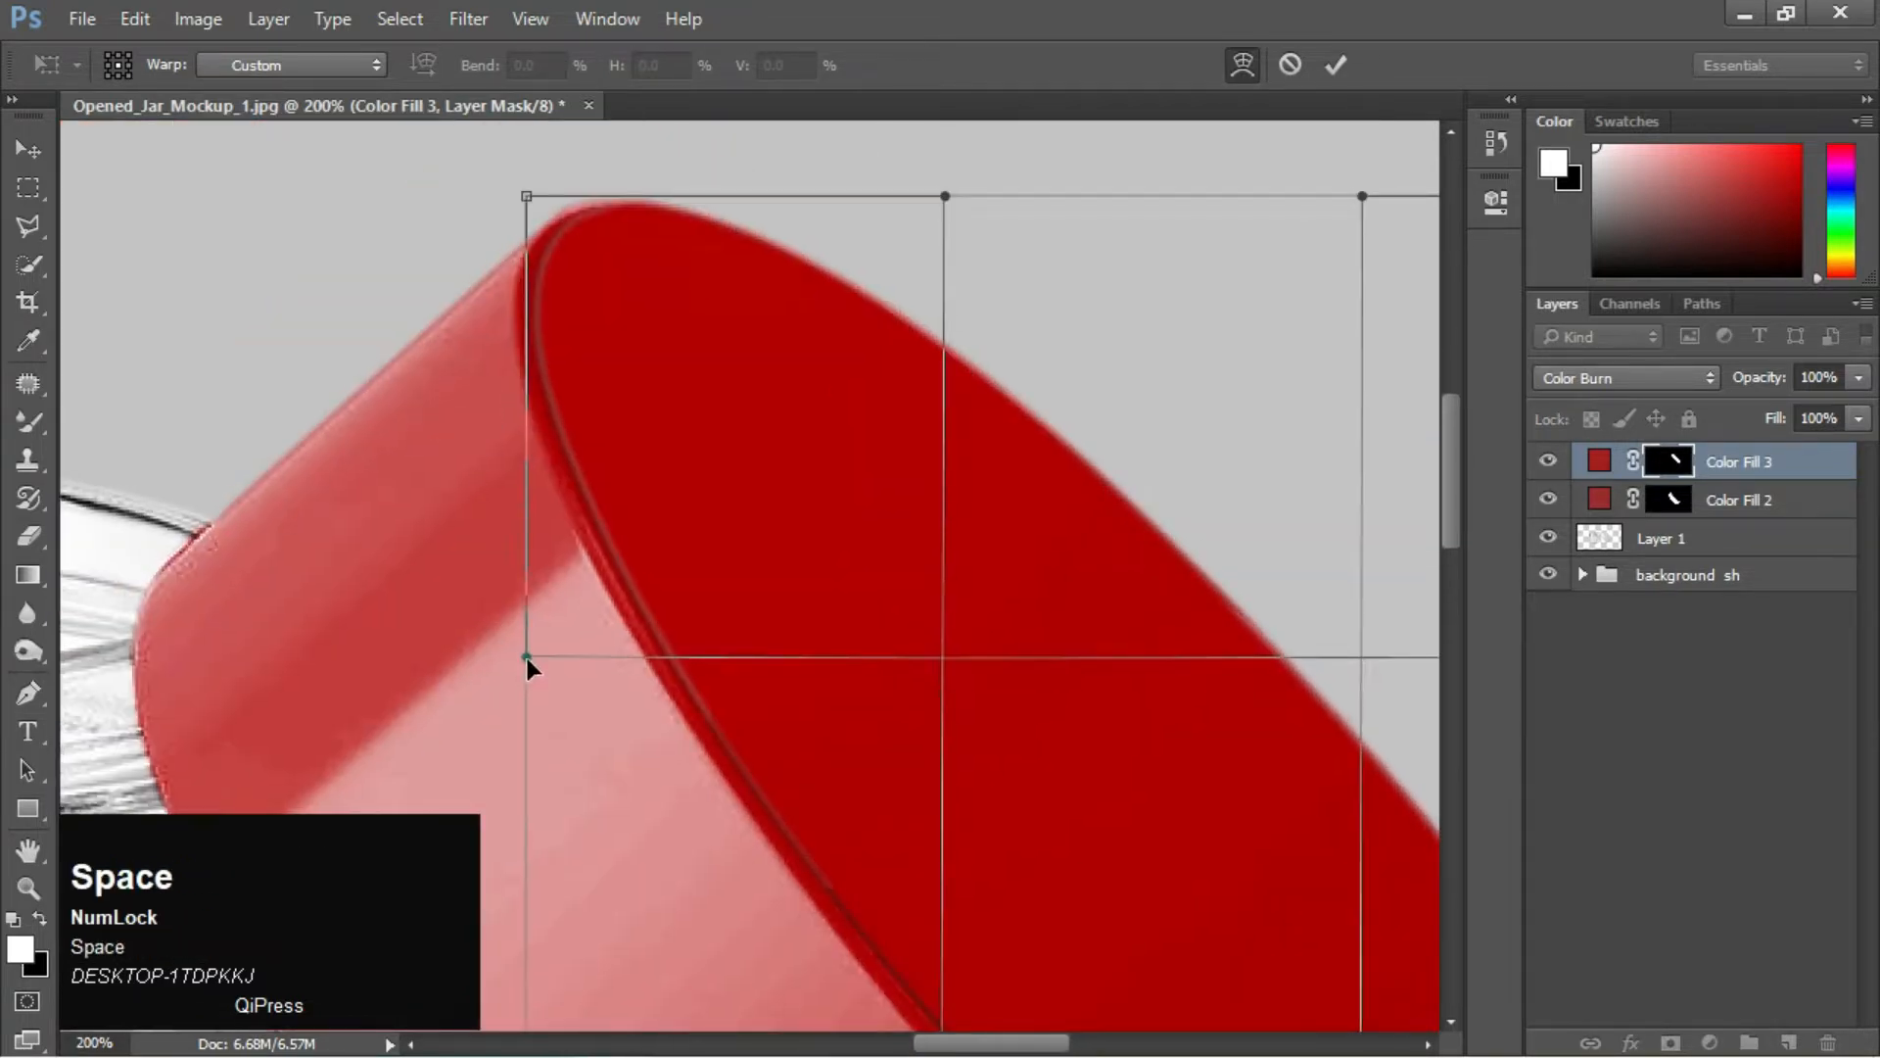
{"action": "left_click_drag", "start_coordinate": [527, 658], "coordinate": [515, 655]}
{"action": "key", "text": "Return"}
{"action": "mouse_move", "coordinate": [1821, 458]}
{"action": "left_mouse_down"}
{"action": "mouse_move", "coordinate": [1739, 499]}
{"action": "mouse_move", "coordinate": [1567, 519]}
{"action": "left_mouse_up"}
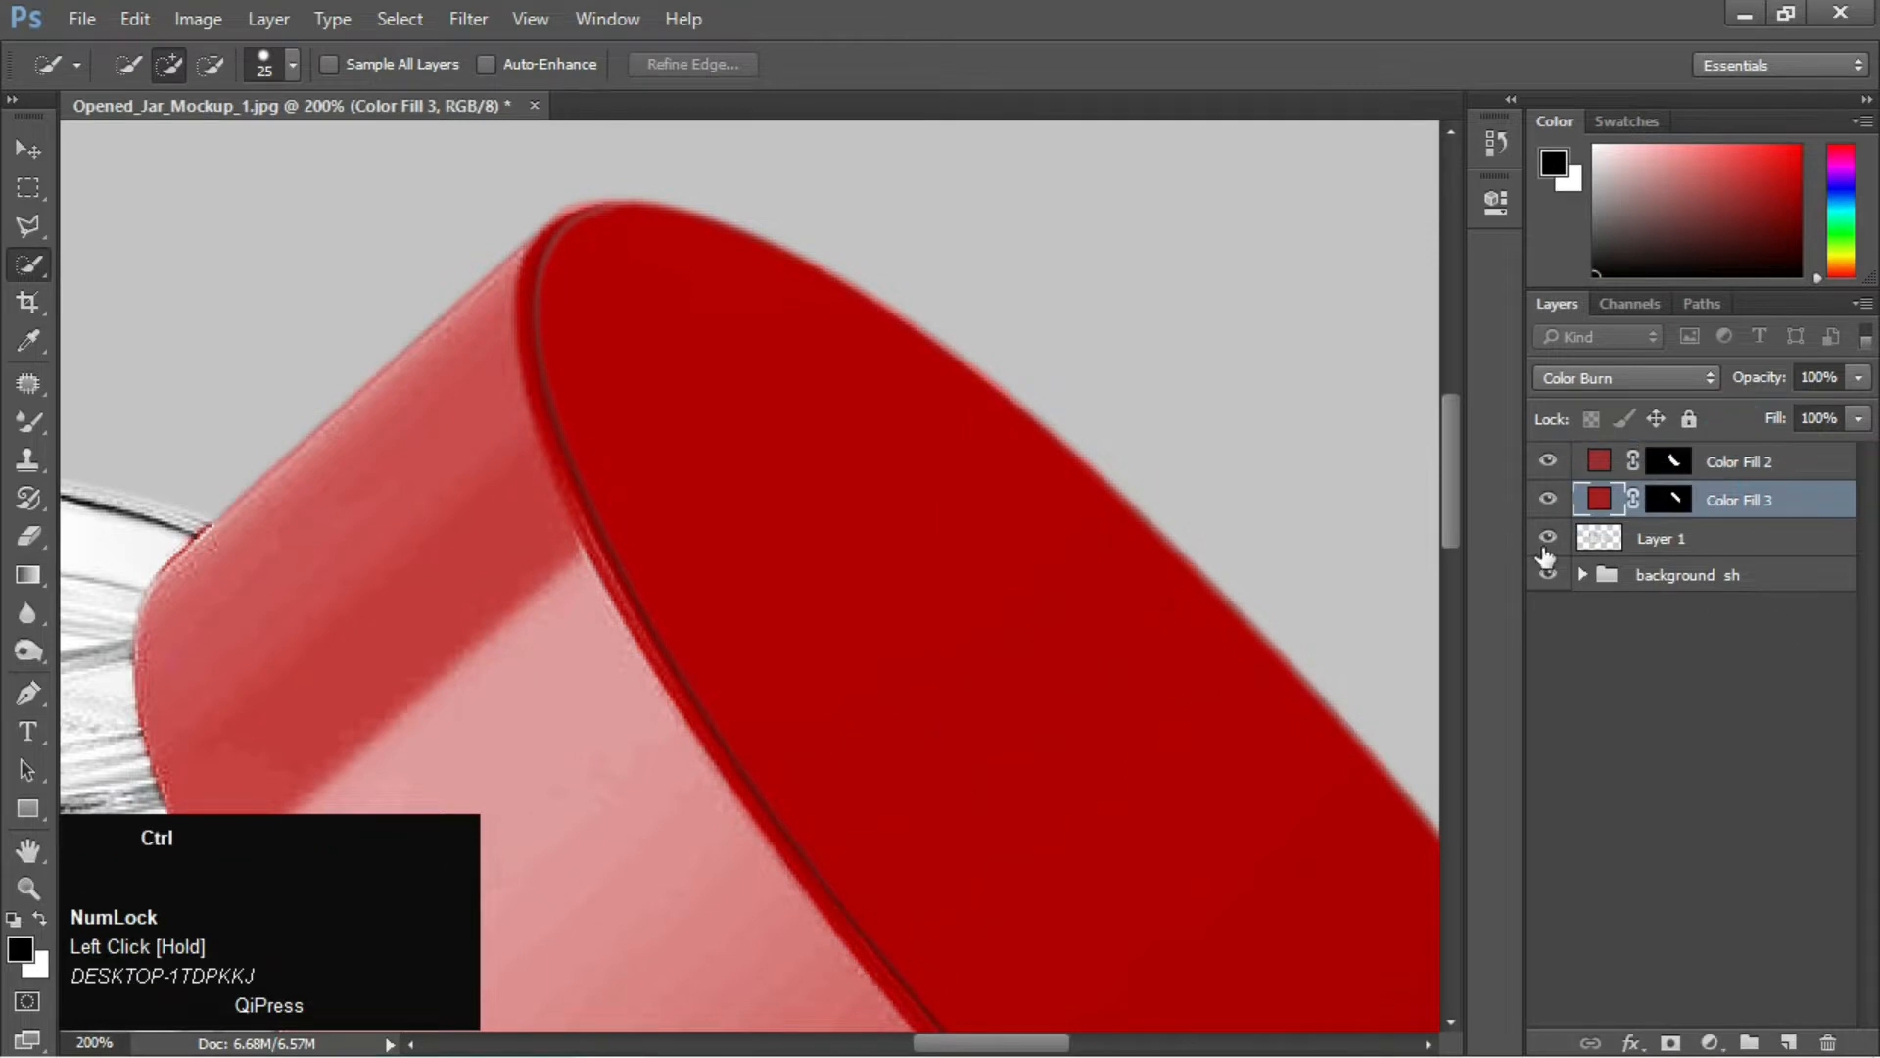
Check the lid's rim and coloring at several magnifications, toggling the two red fill layers and reviewing the top face's fill color
{"action": "key", "text": "ctrl+minus"}
{"action": "key", "text": "ctrl+minus"}
{"action": "key", "text": "ctrl+minus"}
{"action": "key", "text": "ctrl+minus"}
{"action": "key", "text": "ctrl+minus"}
{"action": "key", "text": "ctrl+equal"}
{"action": "key", "text": "ctrl+equal"}
{"action": "key", "text": "ctrl+equal"}
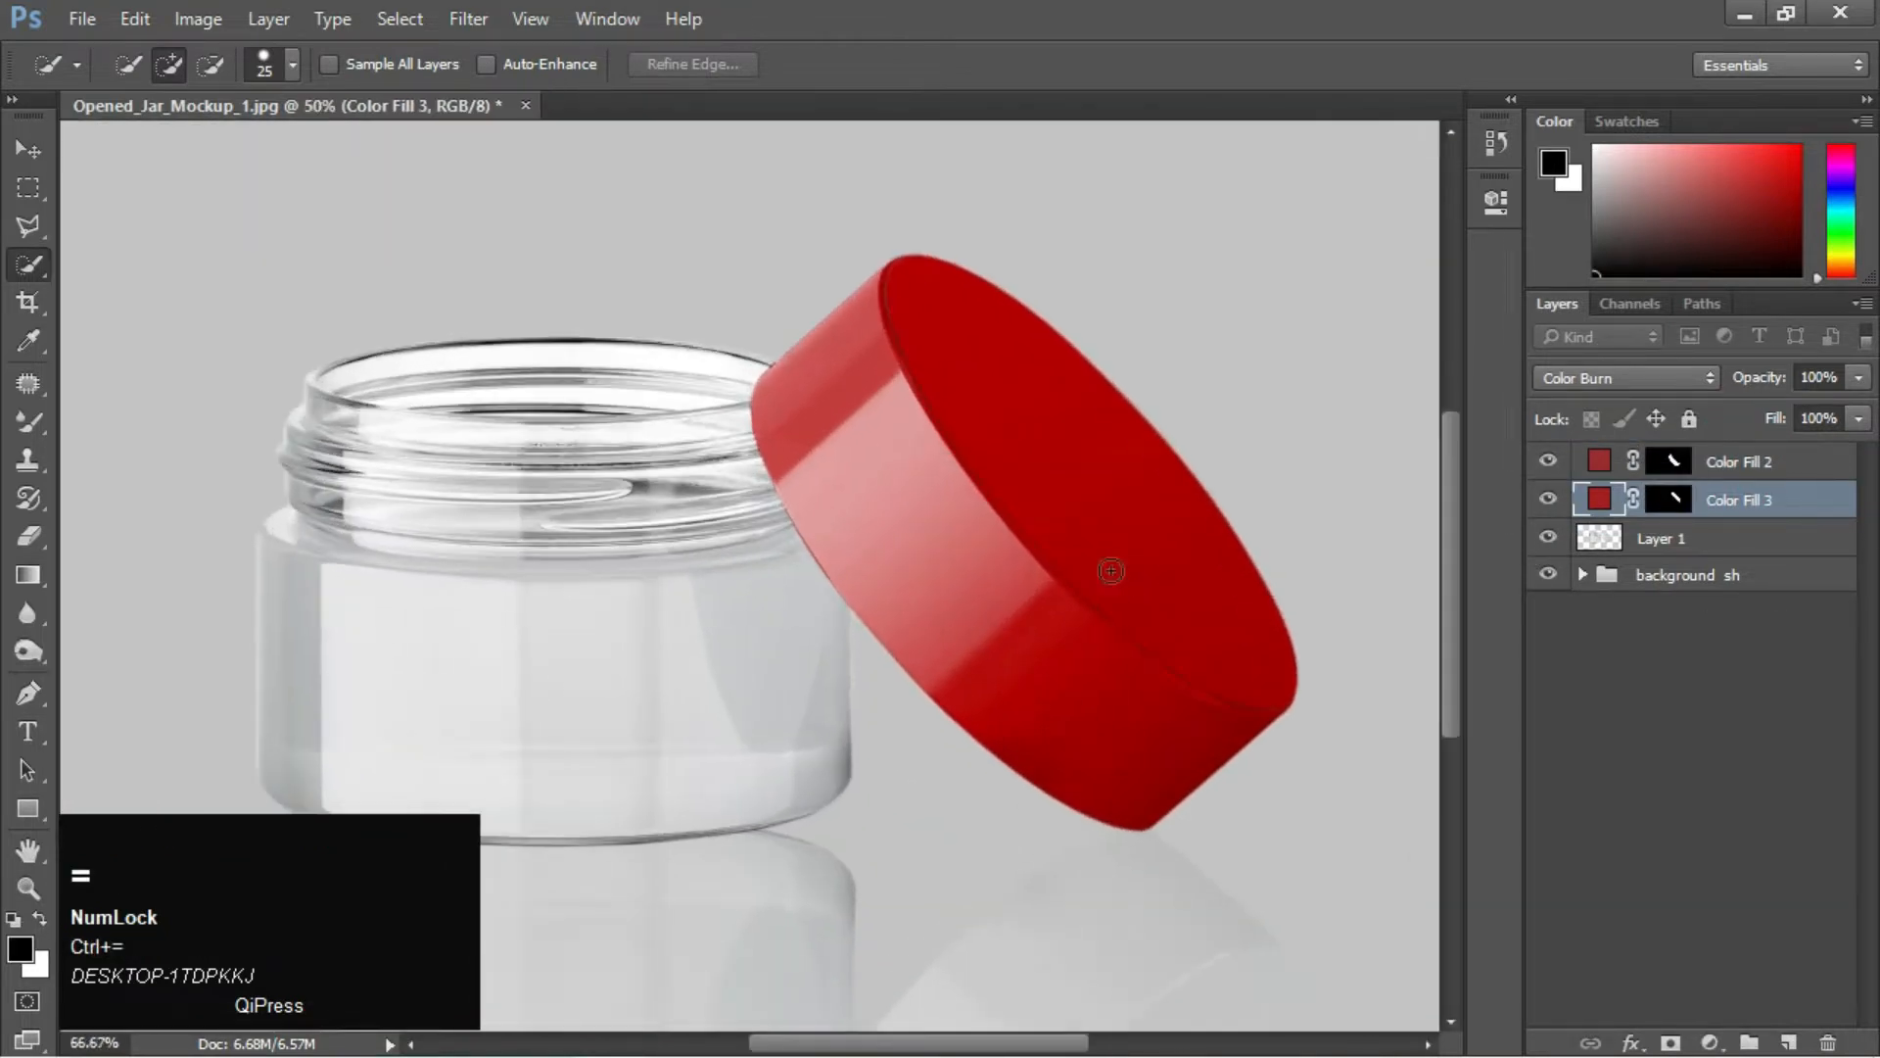
{"action": "left_click_drag", "start_coordinate": [1126, 576], "coordinate": [1058, 567]}
{"action": "key", "text": "ctrl+equal"}
{"action": "left_click_drag", "start_coordinate": [1391, 530], "coordinate": [1141, 512]}
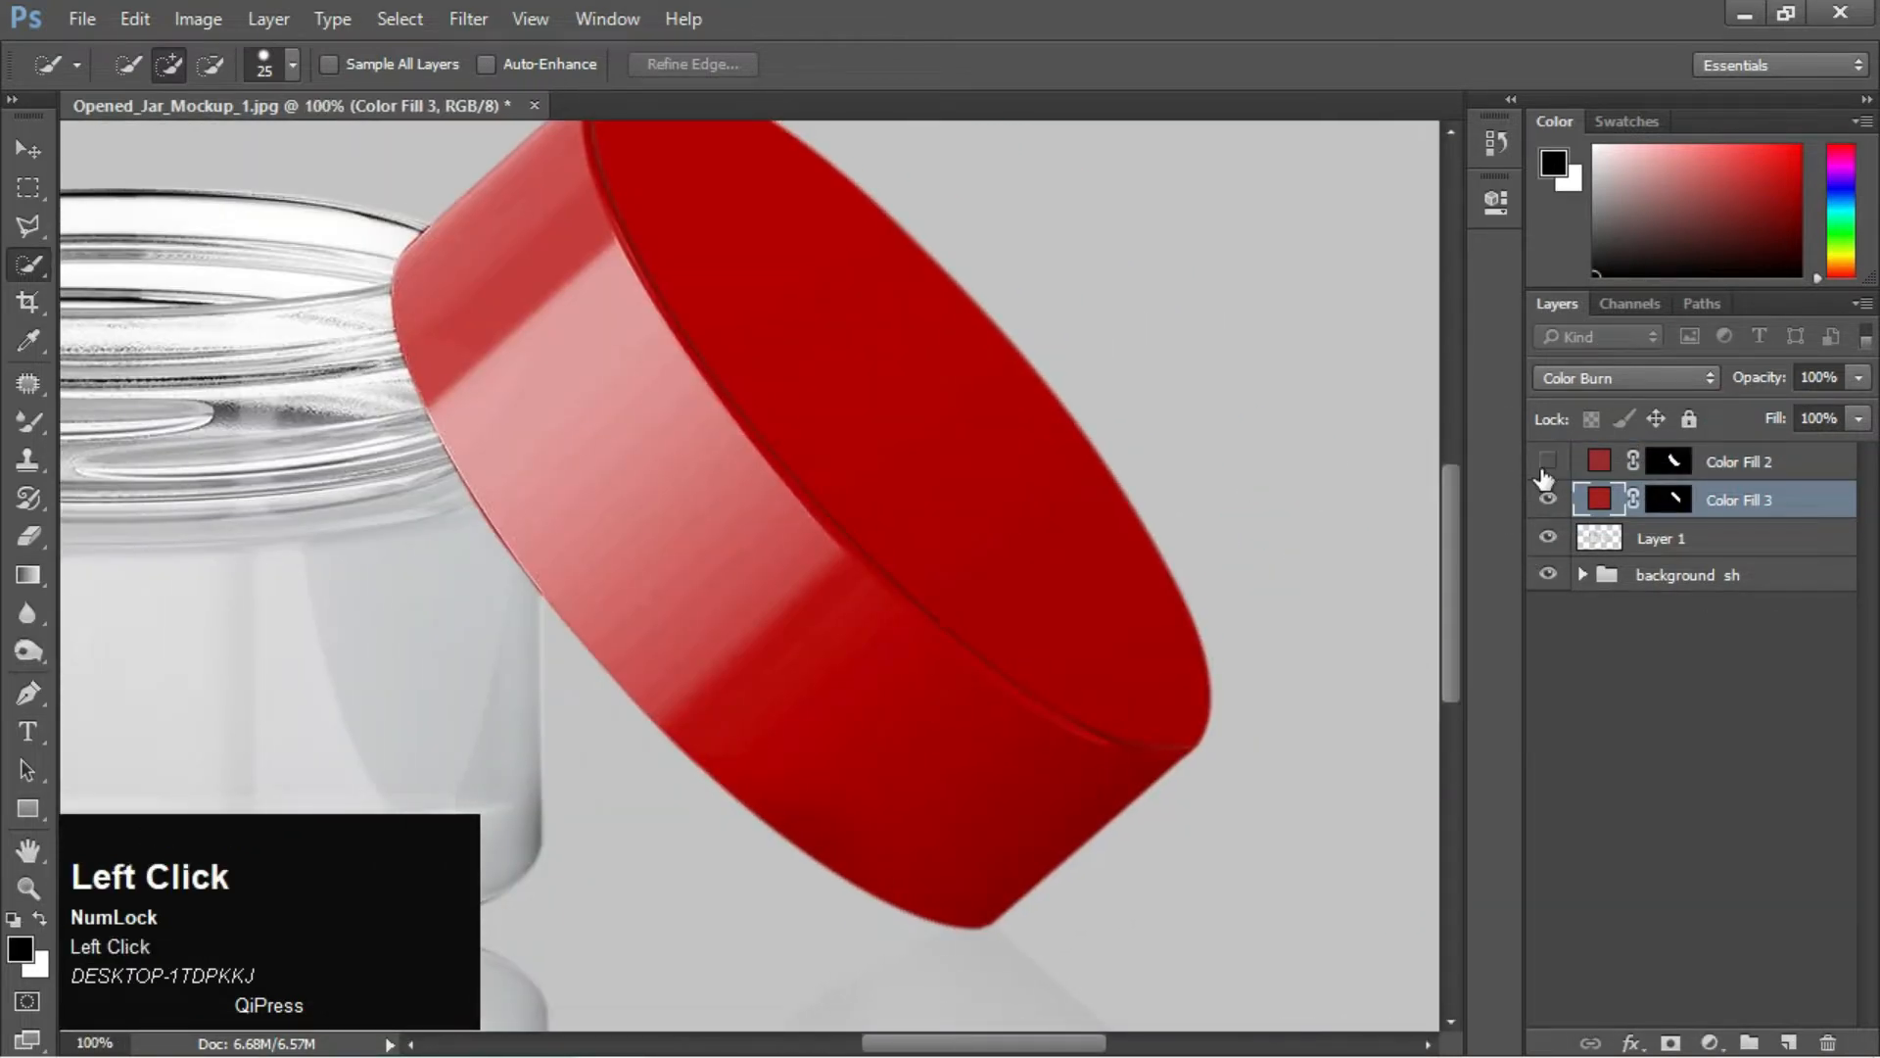
{"action": "left_click", "coordinate": [1545, 468]}
{"action": "left_click", "coordinate": [1546, 508]}
{"action": "left_click", "coordinate": [1547, 508]}
{"action": "key", "text": "ctrl+minus"}
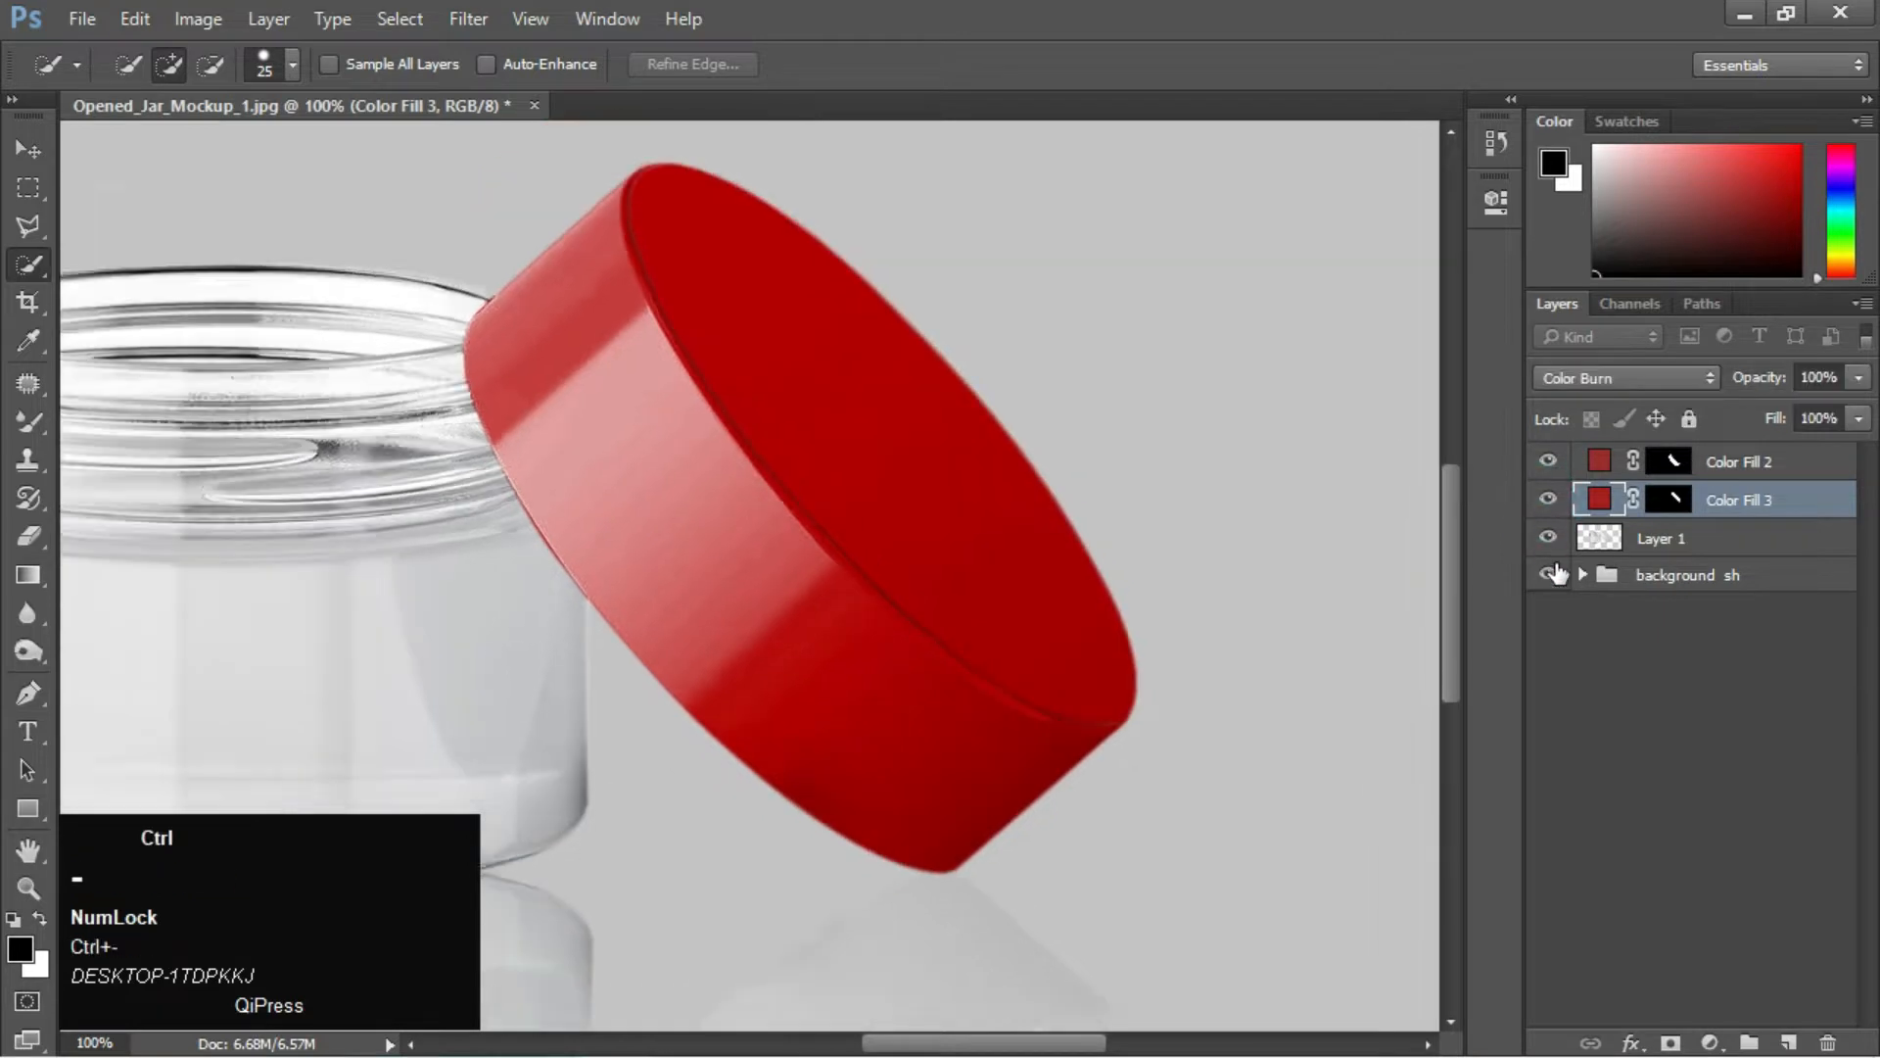
{"action": "double_click", "coordinate": [1599, 500]}
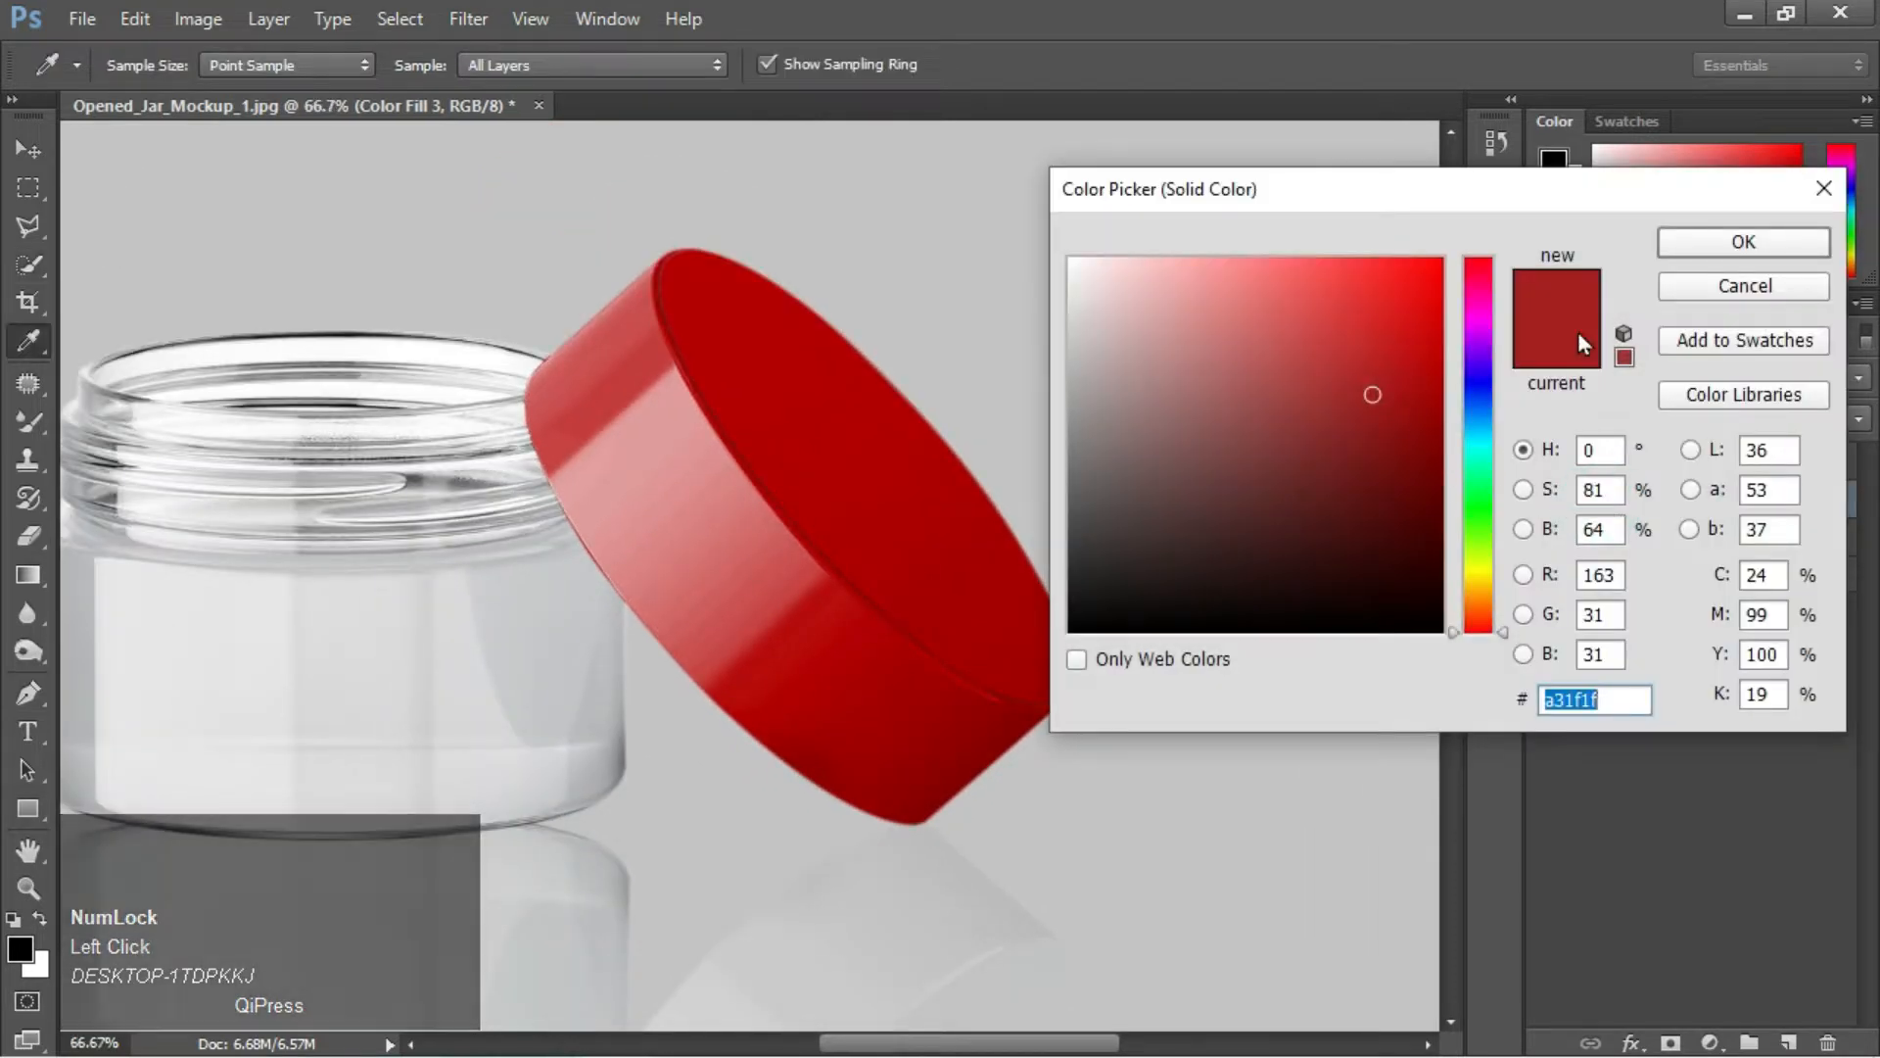
{"action": "left_click", "coordinate": [1742, 245]}
Start a Pen tool path on Layer 1 where the jar meets the lid and run it down outside the jar's right side
{"action": "key", "text": "ctrl+minus"}
{"action": "left_click_drag", "start_coordinate": [490, 533], "coordinate": [942, 517]}
{"action": "key", "text": "ctrl+equal"}
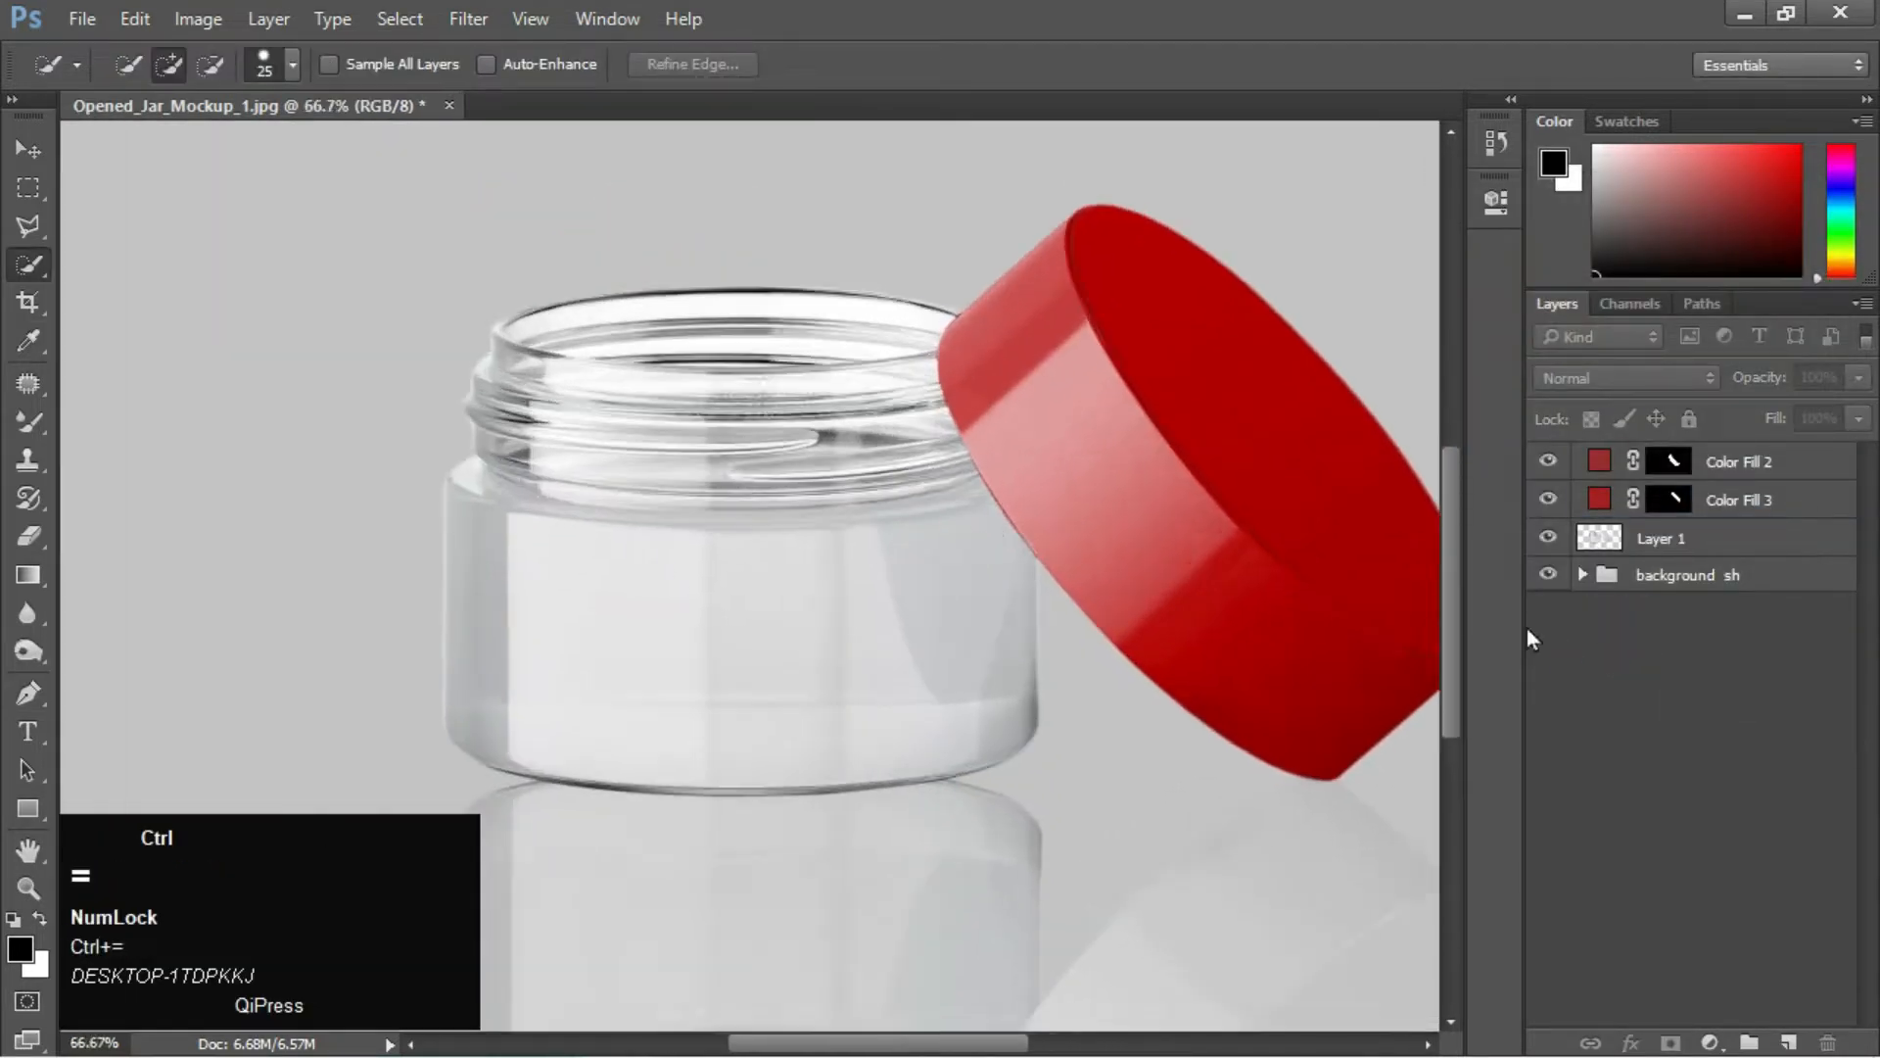
{"action": "key", "text": "ctrl+equal"}
{"action": "left_click", "coordinate": [1748, 548]}
{"action": "left_click_drag", "start_coordinate": [773, 550], "coordinate": [823, 486]}
{"action": "key", "text": "ctrl+equal"}
{"action": "left_click_drag", "start_coordinate": [1240, 391], "coordinate": [735, 457]}
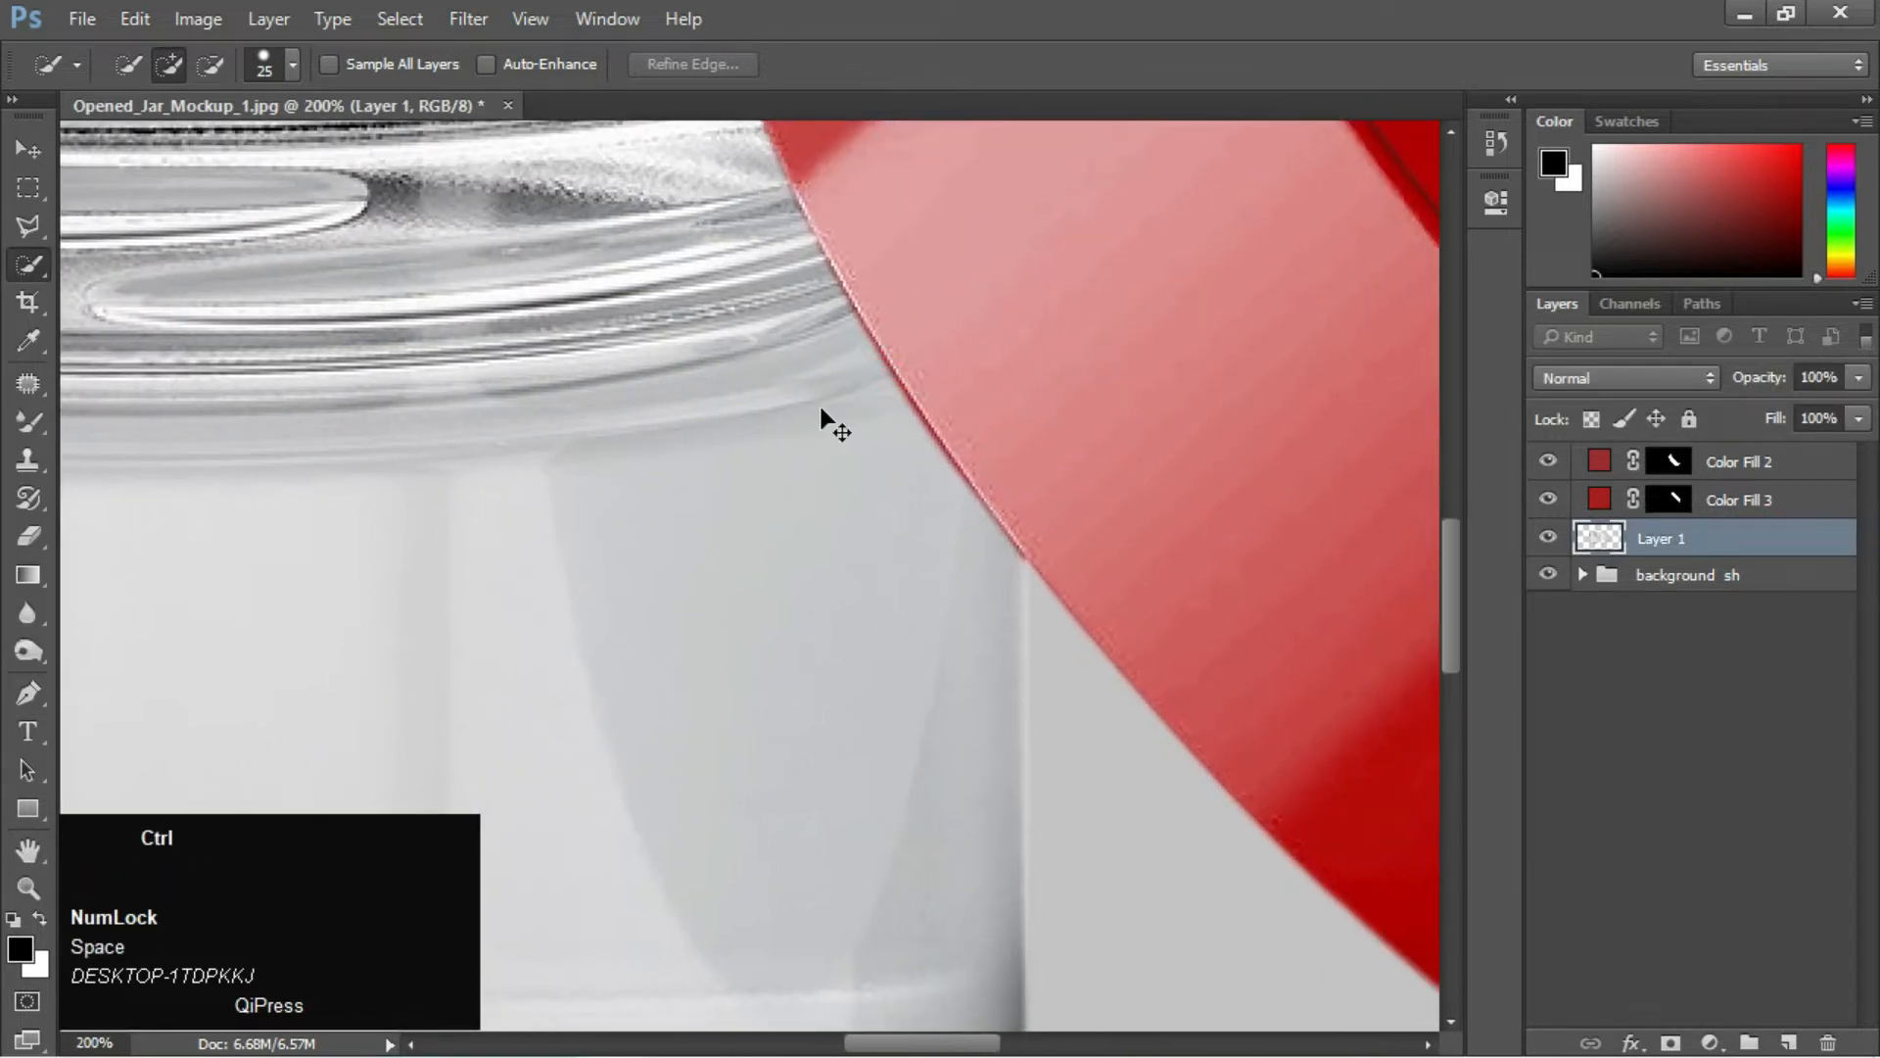
{"action": "key", "text": "ctrl+equal"}
{"action": "key", "text": "p"}
{"action": "left_click_drag", "start_coordinate": [1205, 566], "coordinate": [1133, 601]}
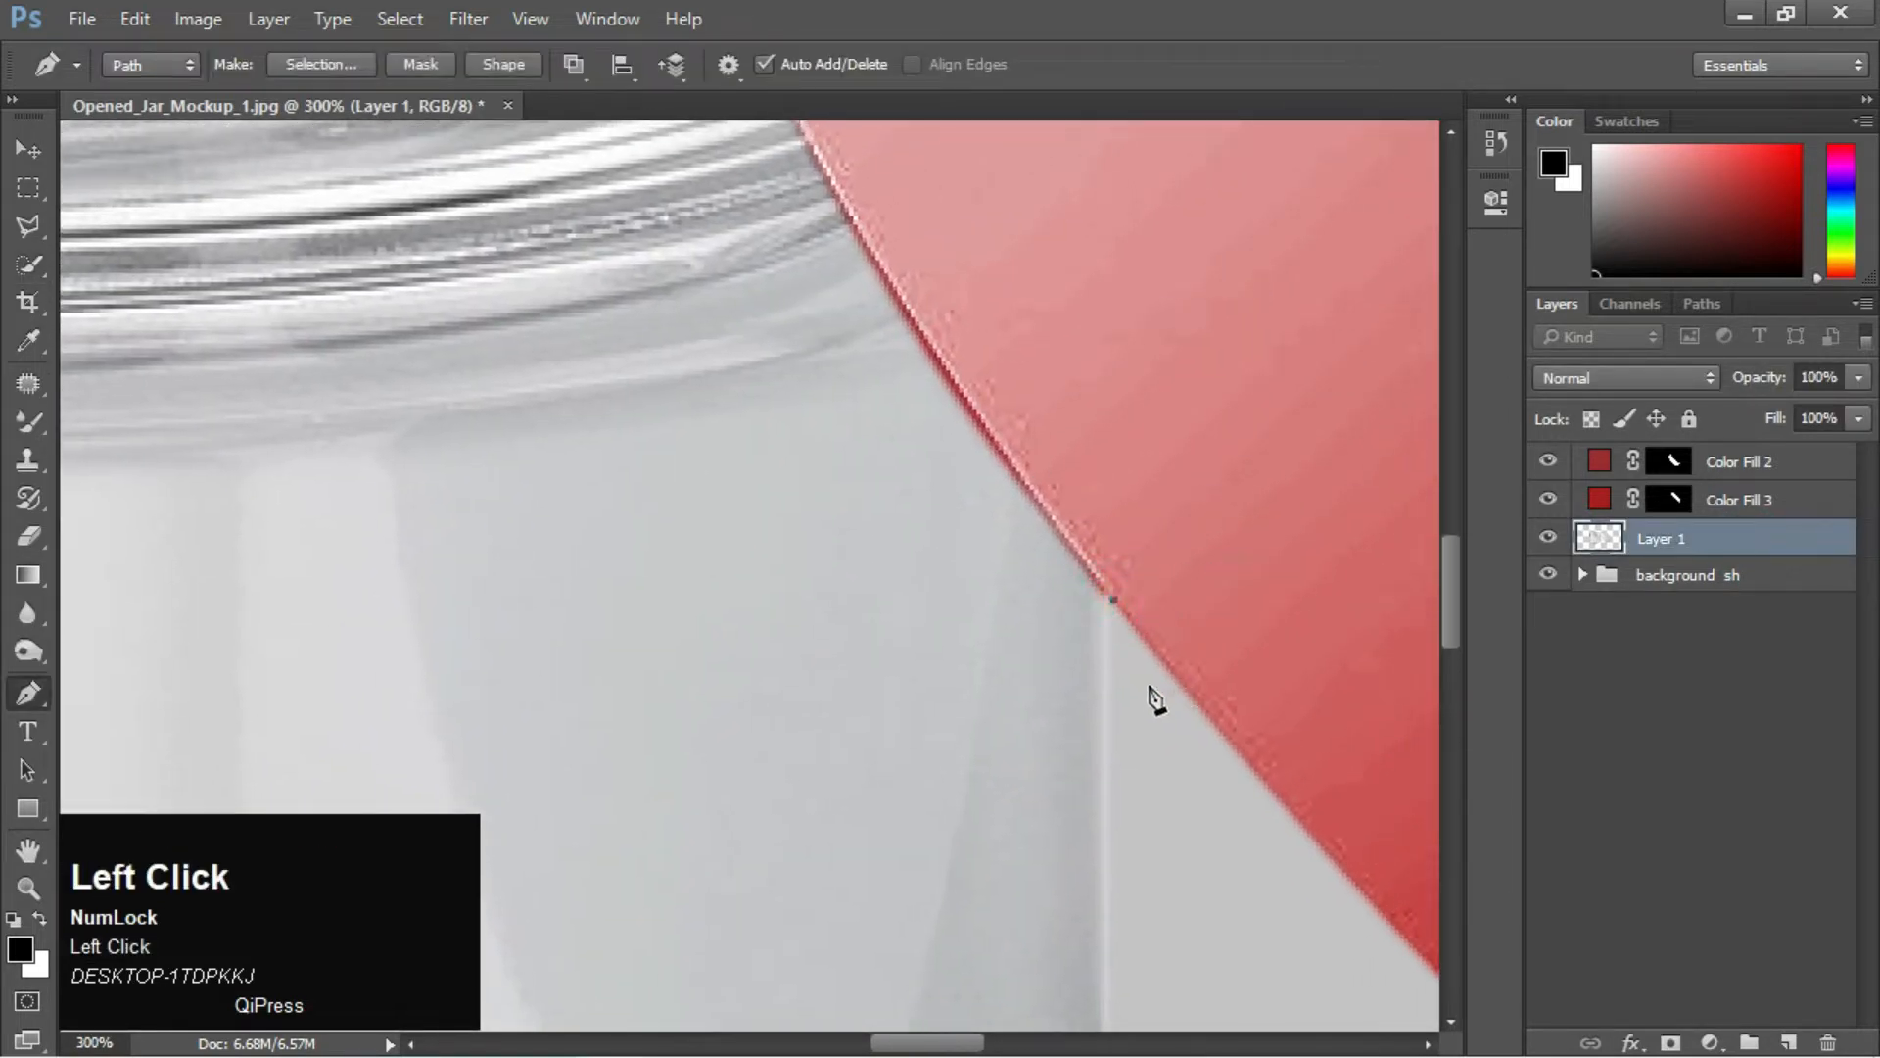
{"action": "left_click_drag", "start_coordinate": [1136, 723], "coordinate": [1102, 299]}
{"action": "left_click", "coordinate": [1146, 596]}
{"action": "left_click_drag", "start_coordinate": [1146, 600], "coordinate": [1155, 147]}
{"action": "left_click", "coordinate": [1150, 516]}
Continue the path loosely around the jar's lower right corner and beneath its base to the lower left corner
{"action": "left_click_drag", "start_coordinate": [1108, 643], "coordinate": [1243, 563]}
{"action": "left_click_drag", "start_coordinate": [1067, 650], "coordinate": [966, 680]}
{"action": "left_click_drag", "start_coordinate": [714, 702], "coordinate": [1094, 621]}
{"action": "left_click_drag", "start_coordinate": [524, 655], "coordinate": [512, 654]}
{"action": "left_click_drag", "start_coordinate": [512, 655], "coordinate": [1158, 621]}
{"action": "left_click_drag", "start_coordinate": [585, 649], "coordinate": [439, 640]}
{"action": "left_click_drag", "start_coordinate": [439, 640], "coordinate": [1007, 692]}
{"action": "left_click_drag", "start_coordinate": [643, 647], "coordinate": [361, 600]}
{"action": "left_click_drag", "start_coordinate": [239, 541], "coordinate": [163, 470]}
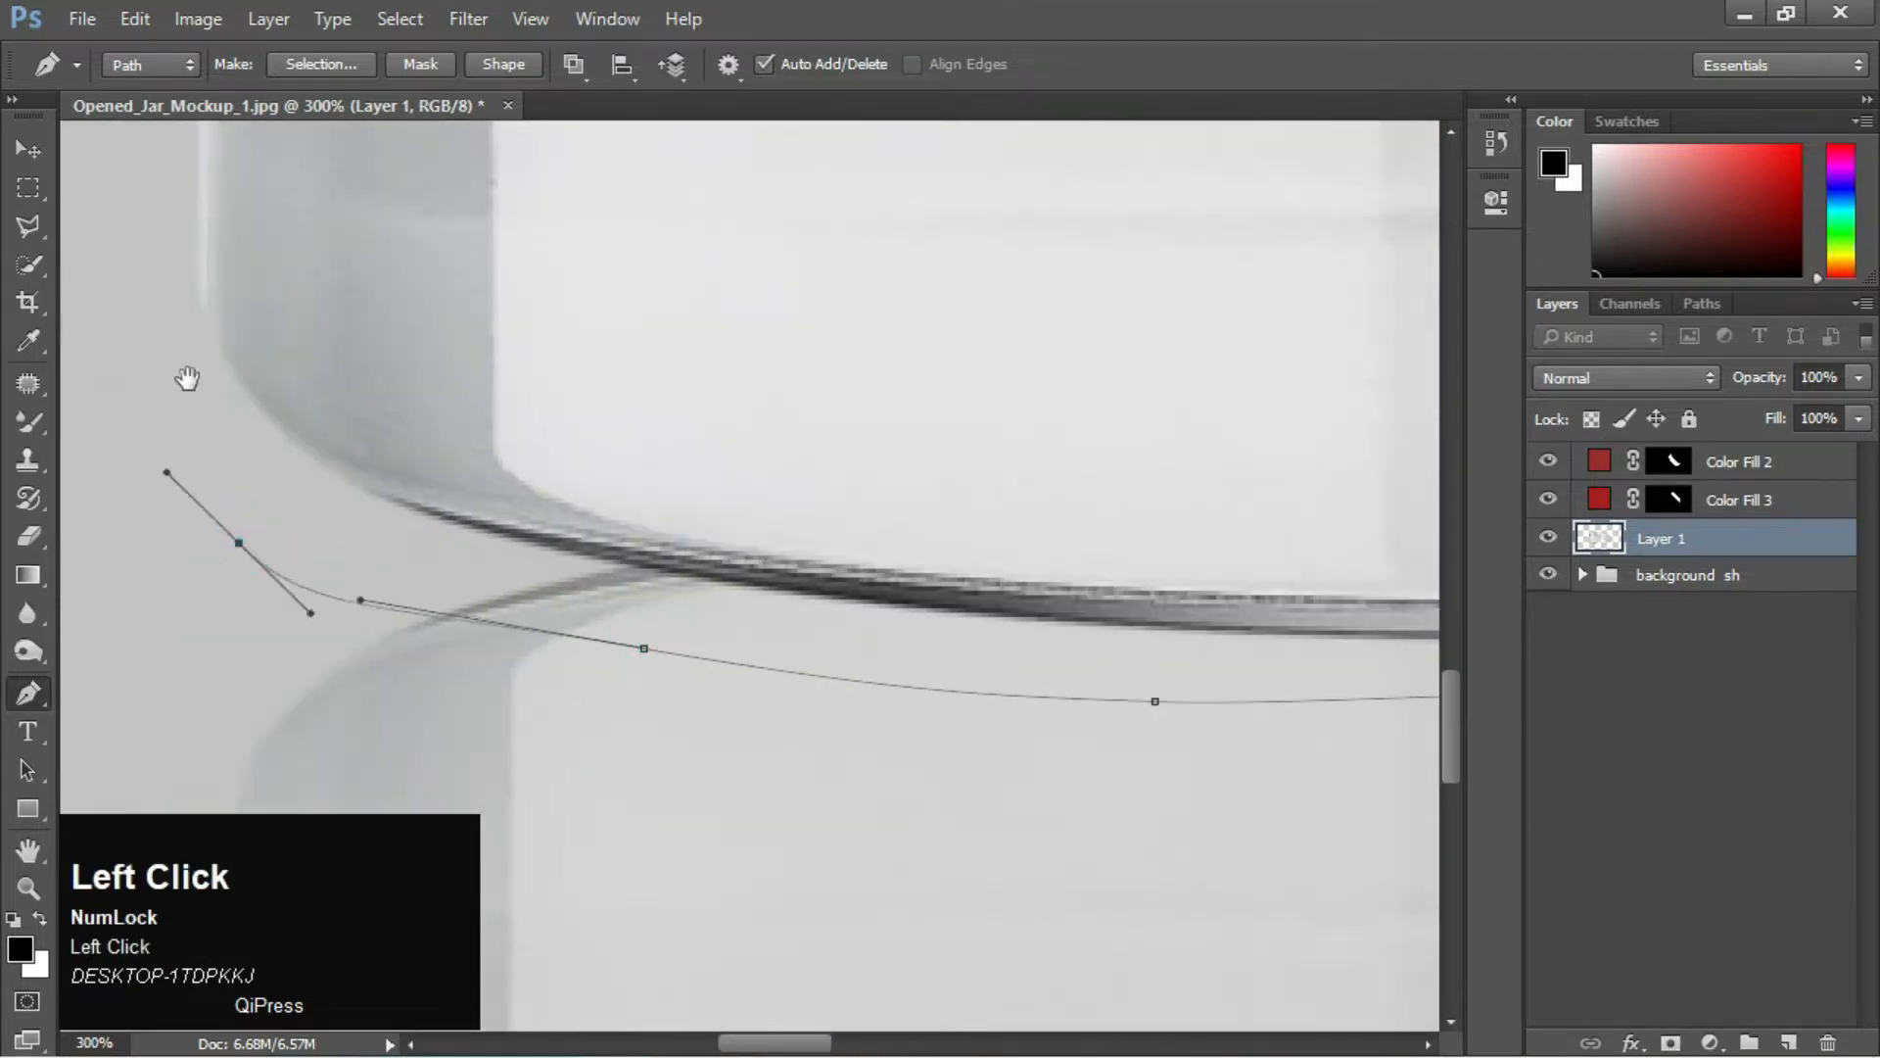
Continue the path loosely up the jar's left side to beside the threaded neck
{"action": "left_click_drag", "start_coordinate": [185, 378], "coordinate": [485, 809]}
{"action": "left_click_drag", "start_coordinate": [302, 396], "coordinate": [338, 728]}
{"action": "left_click", "coordinate": [314, 437]}
{"action": "left_click_drag", "start_coordinate": [327, 298], "coordinate": [302, 700]}
{"action": "left_click_drag", "start_coordinate": [302, 441], "coordinate": [344, 399]}
{"action": "left_click_drag", "start_coordinate": [344, 558], "coordinate": [289, 953]}
{"action": "left_click_drag", "start_coordinate": [336, 454], "coordinate": [432, 320]}
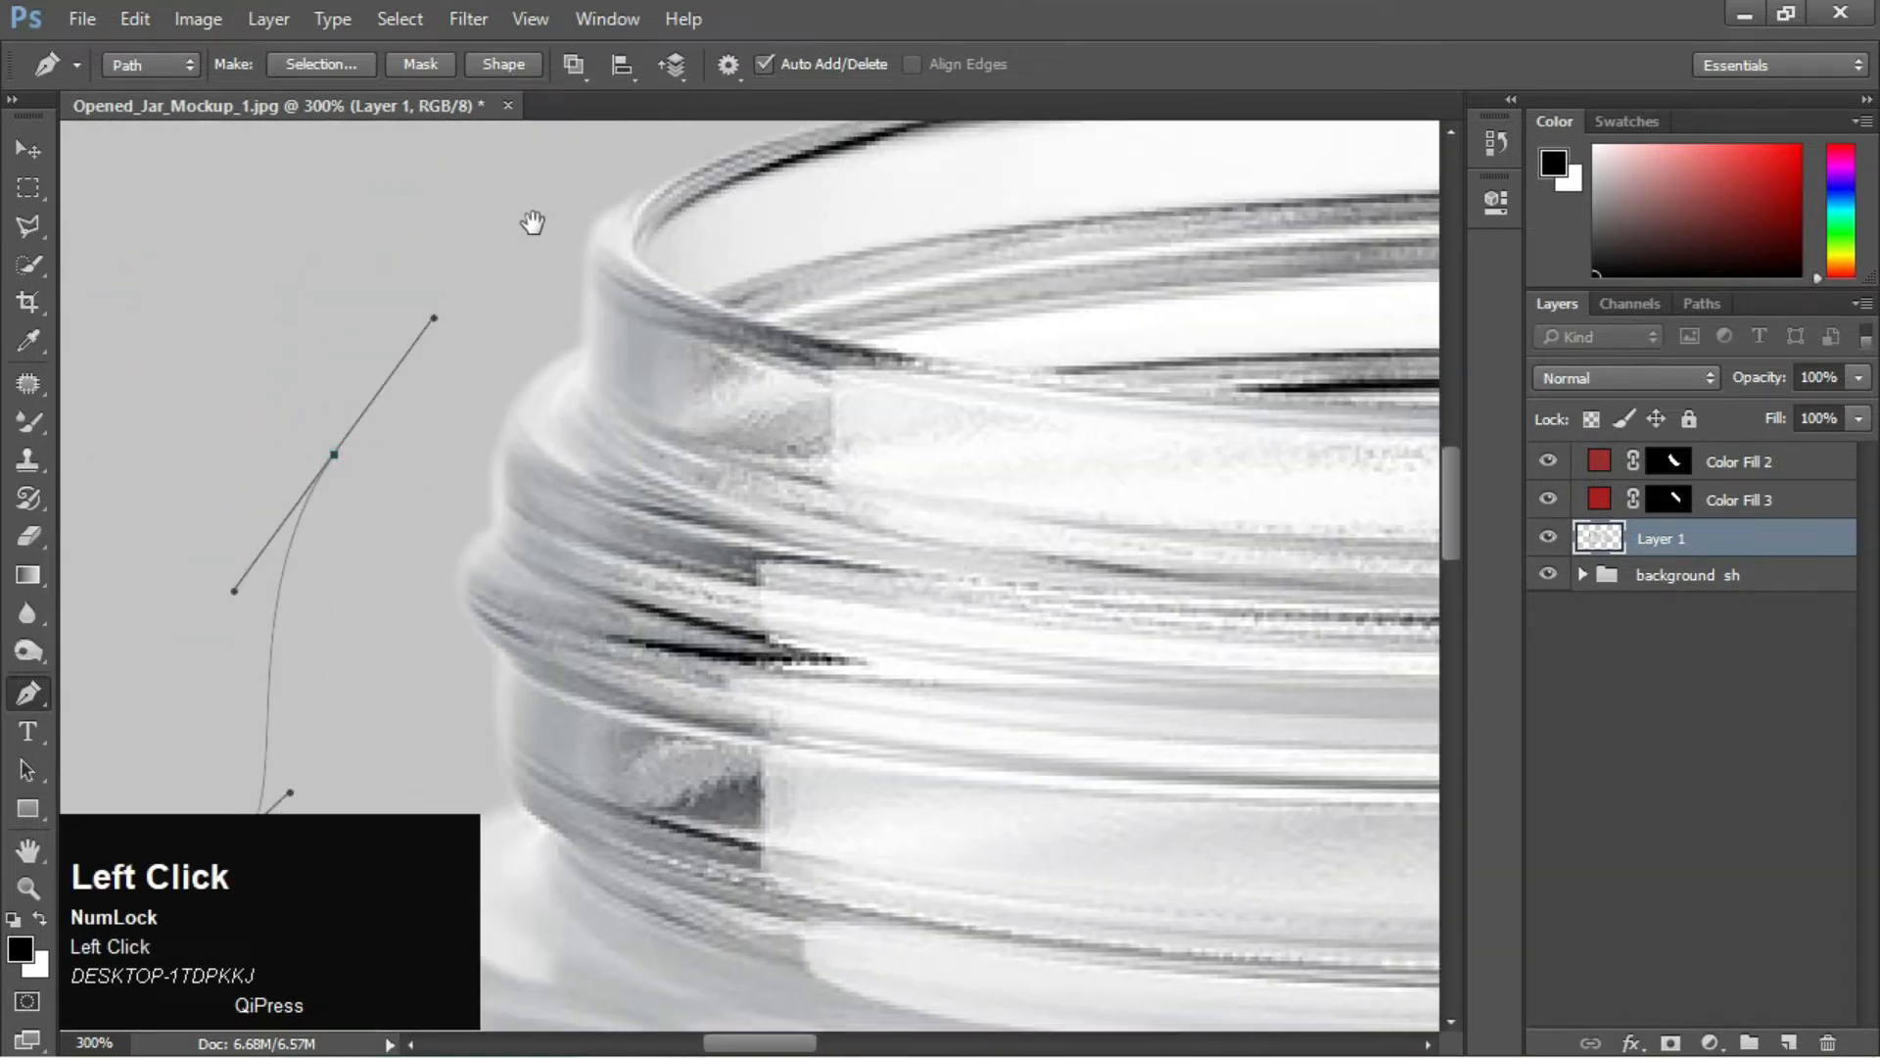
Extend the path around the neck's upper left and across above the jar's mouth to the lid
{"action": "left_click_drag", "start_coordinate": [533, 222], "coordinate": [339, 662]}
{"action": "left_click_drag", "start_coordinate": [491, 402], "coordinate": [722, 312]}
{"action": "left_click_drag", "start_coordinate": [1114, 354], "coordinate": [657, 353]}
{"action": "left_click", "coordinate": [885, 325]}
{"action": "left_click_drag", "start_coordinate": [961, 369], "coordinate": [360, 326]}
{"action": "left_click", "coordinate": [898, 276]}
{"action": "left_click_drag", "start_coordinate": [1104, 357], "coordinate": [784, 263]}
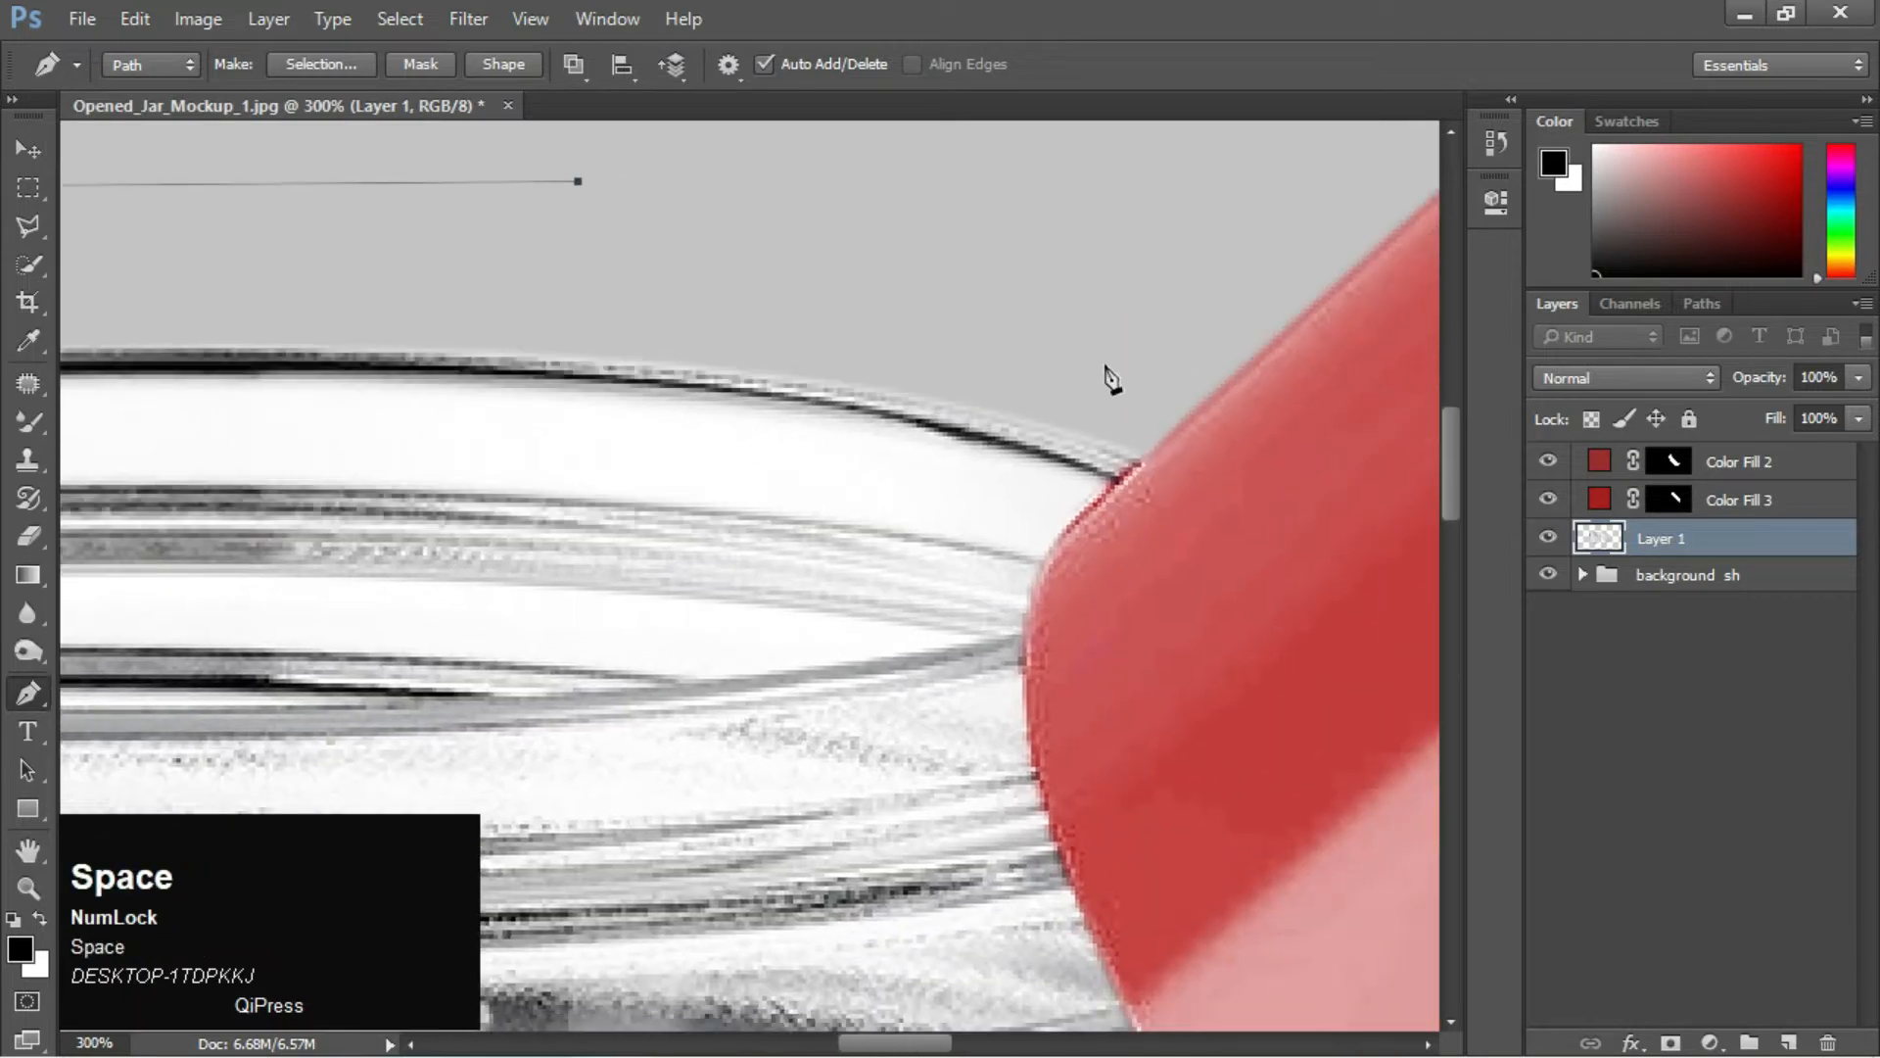
{"action": "left_click", "coordinate": [1133, 363]}
Trace the path down along the lid's edge where it overlaps the jar, back toward the starting point
{"action": "left_click_drag", "start_coordinate": [1107, 514], "coordinate": [951, 450]}
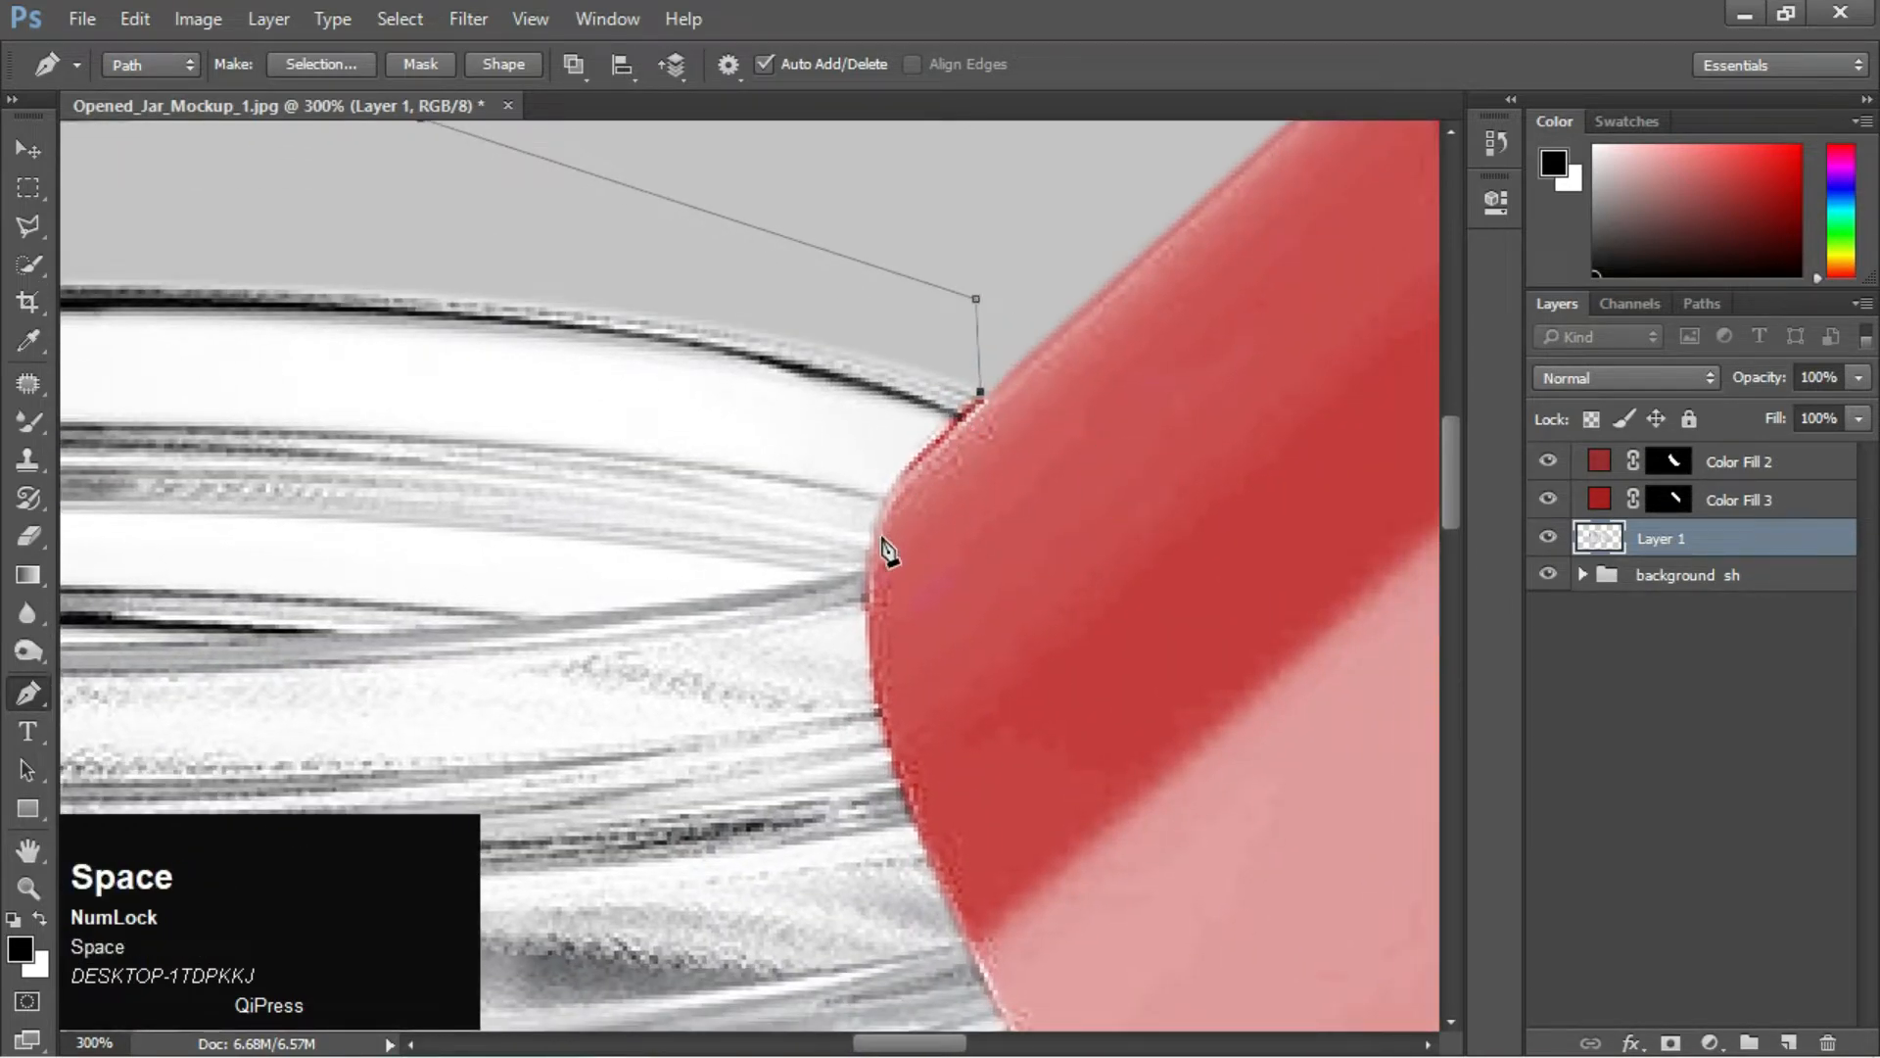
{"action": "left_click_drag", "start_coordinate": [881, 537], "coordinate": [881, 585]}
{"action": "left_click_drag", "start_coordinate": [893, 676], "coordinate": [811, 468]}
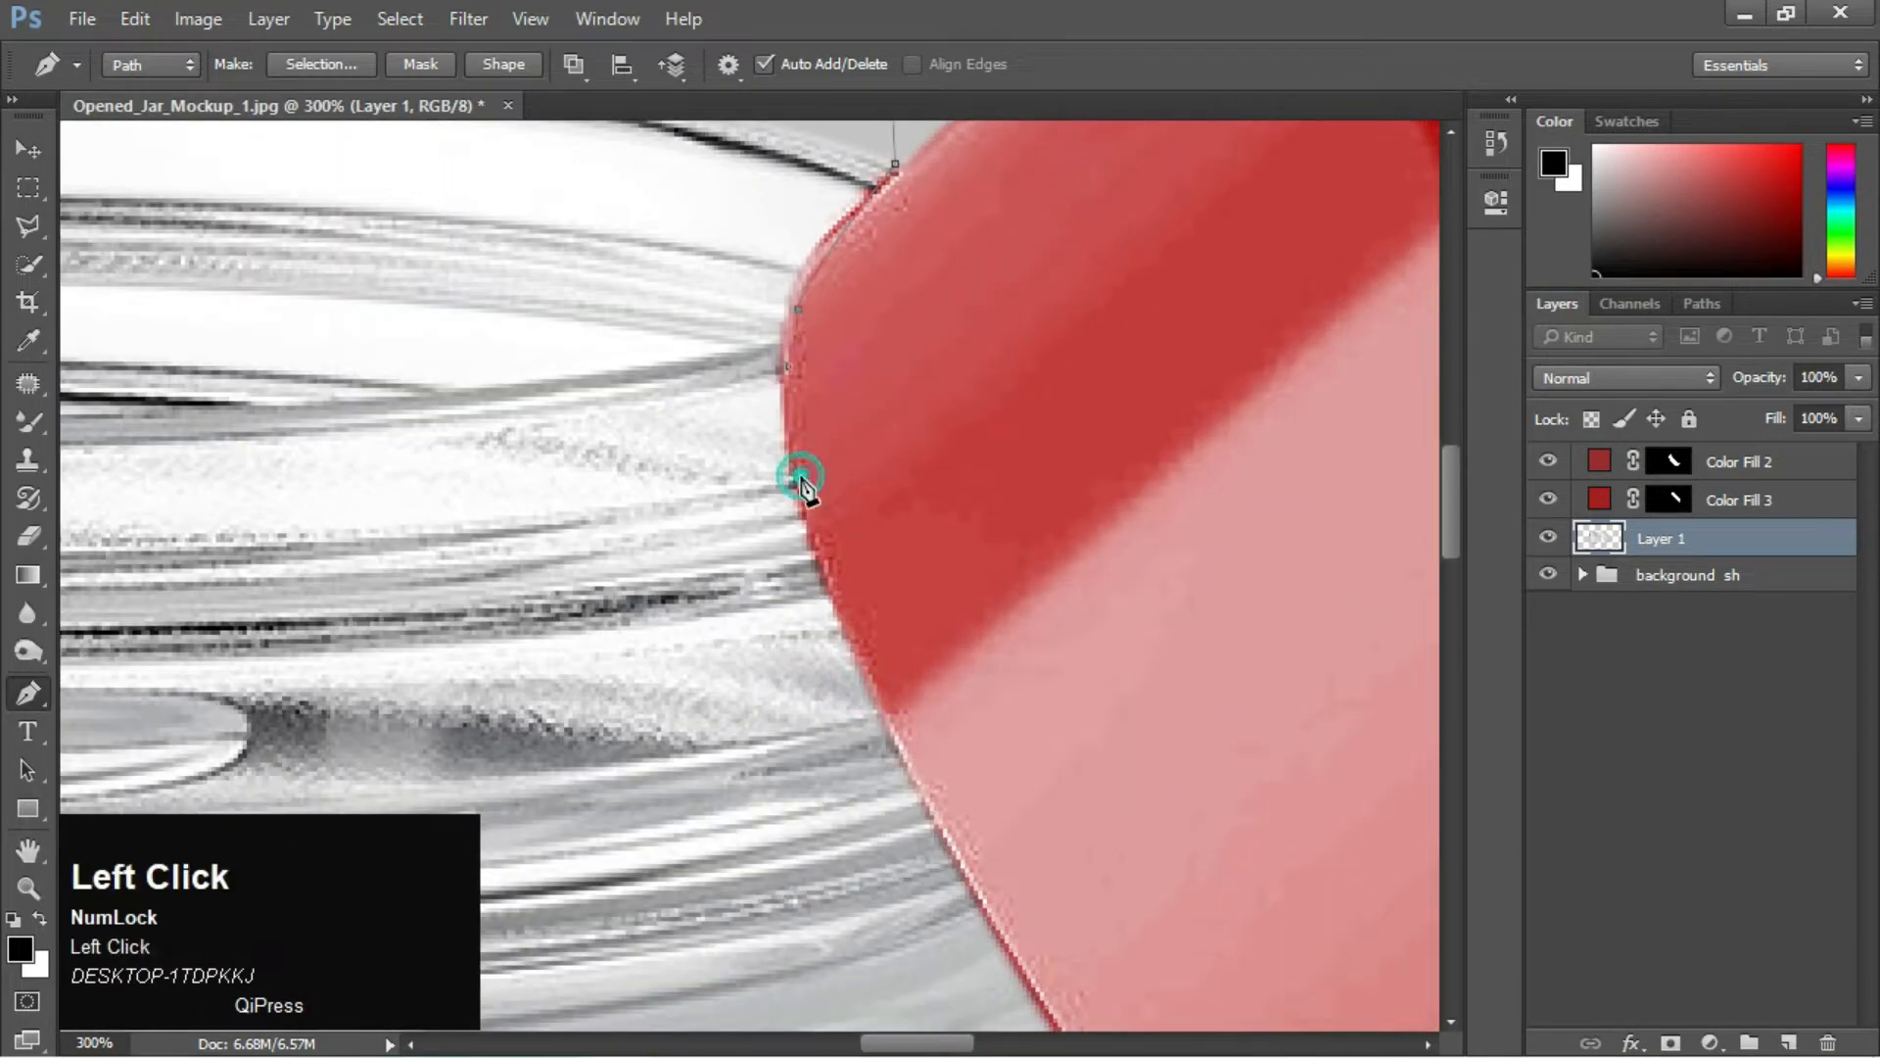
{"action": "left_click_drag", "start_coordinate": [904, 681], "coordinate": [792, 451]}
{"action": "left_click_drag", "start_coordinate": [933, 762], "coordinate": [822, 497]}
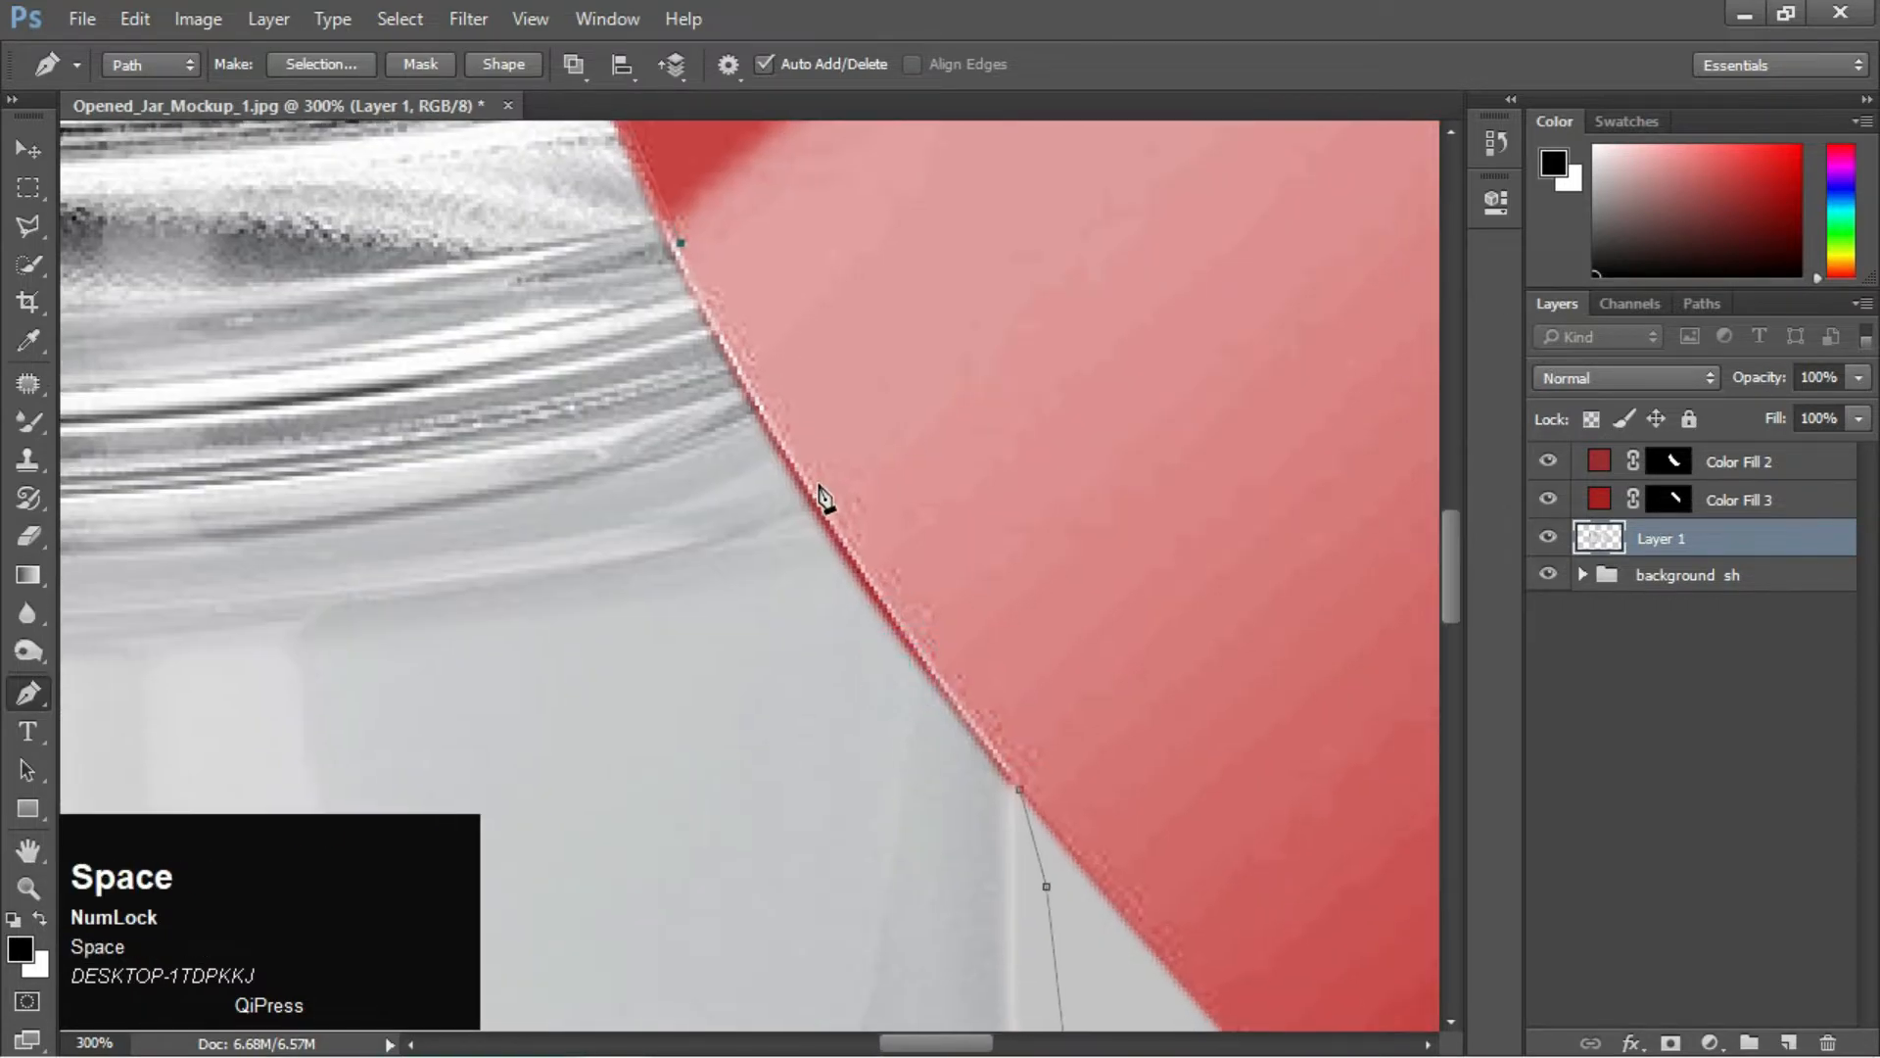
Convert the closed jar path into a new anti-aliased selection with a feather radius of 1 pixel
{"action": "key", "text": "ctrl+minus"}
{"action": "key", "text": "ctrl+minus"}
{"action": "key", "text": "ctrl+minus"}
{"action": "key", "text": "ctrl+minus"}
{"action": "key", "text": "ctrl+minus"}
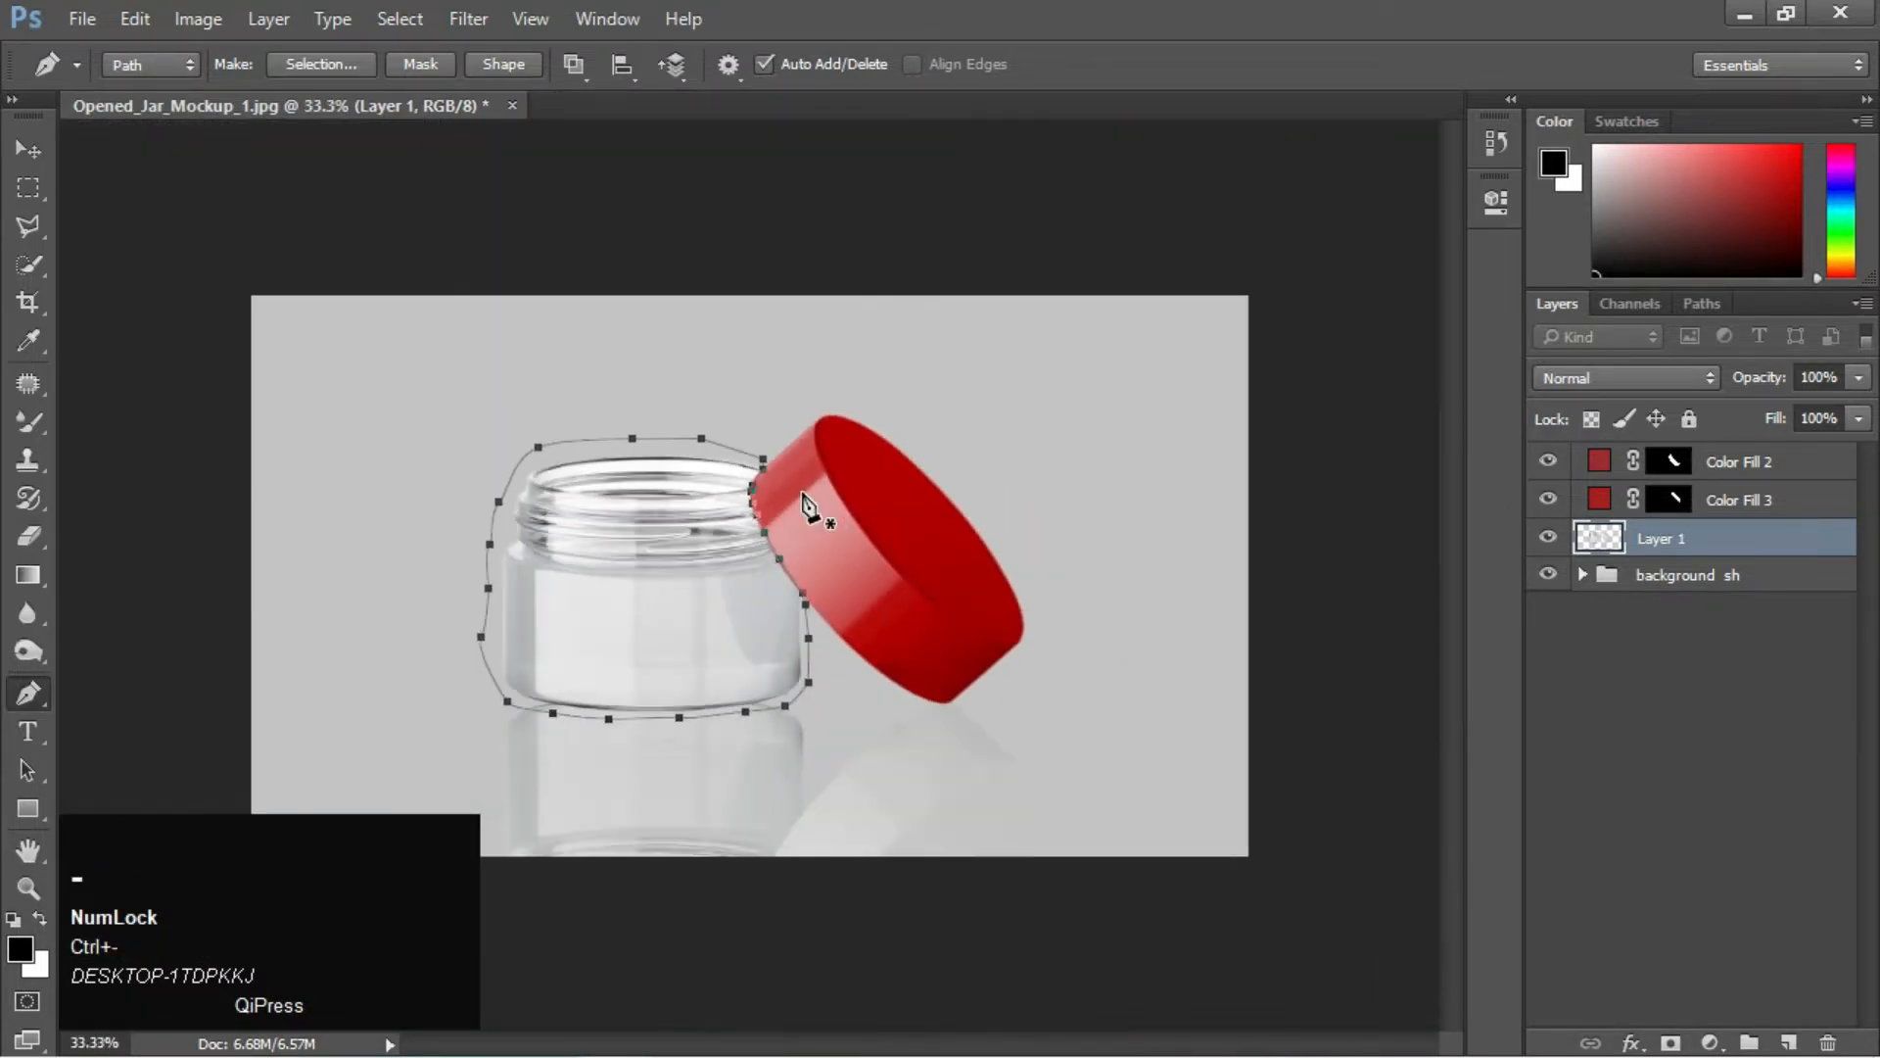
{"action": "right_click", "coordinate": [806, 484]}
{"action": "left_click", "coordinate": [894, 607]}
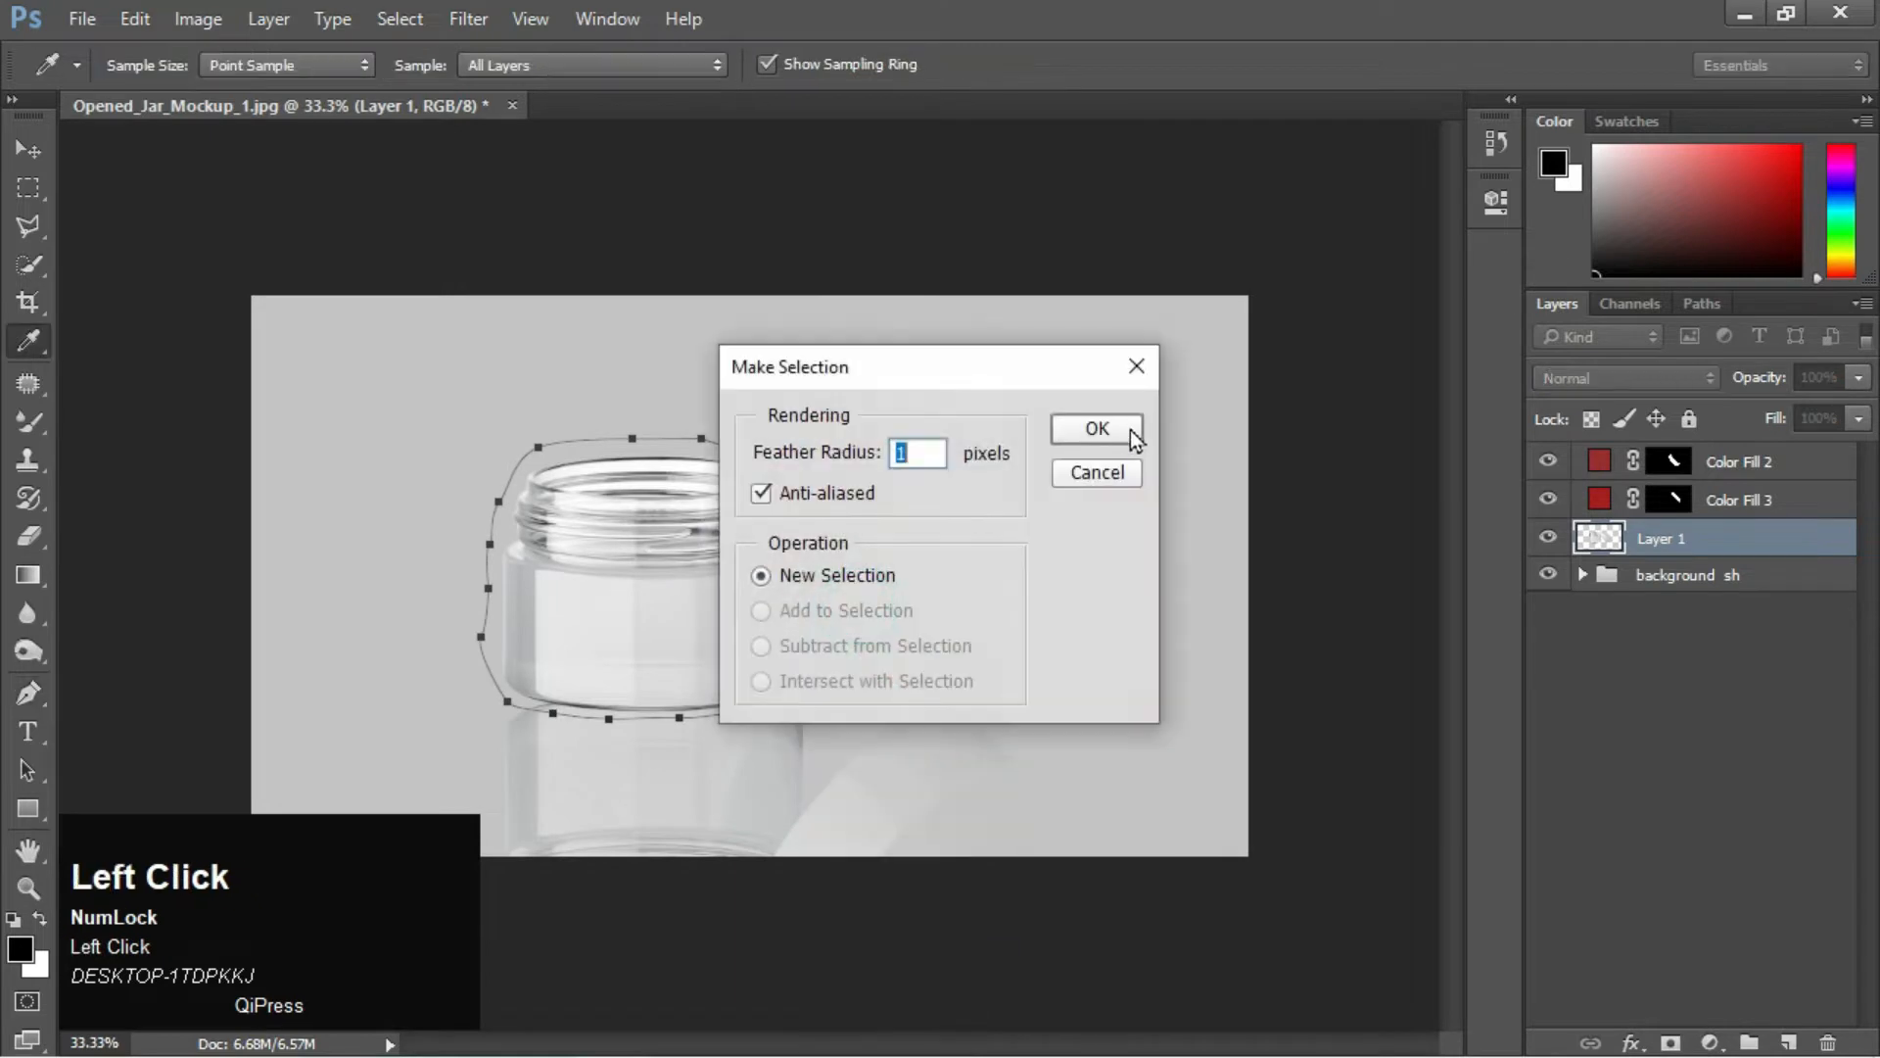
{"action": "left_click", "coordinate": [1121, 429]}
Subtract the surrounding background with the Quick Selection tool so the selection fits the jar's outline
{"action": "left_click", "coordinate": [46, 264]}
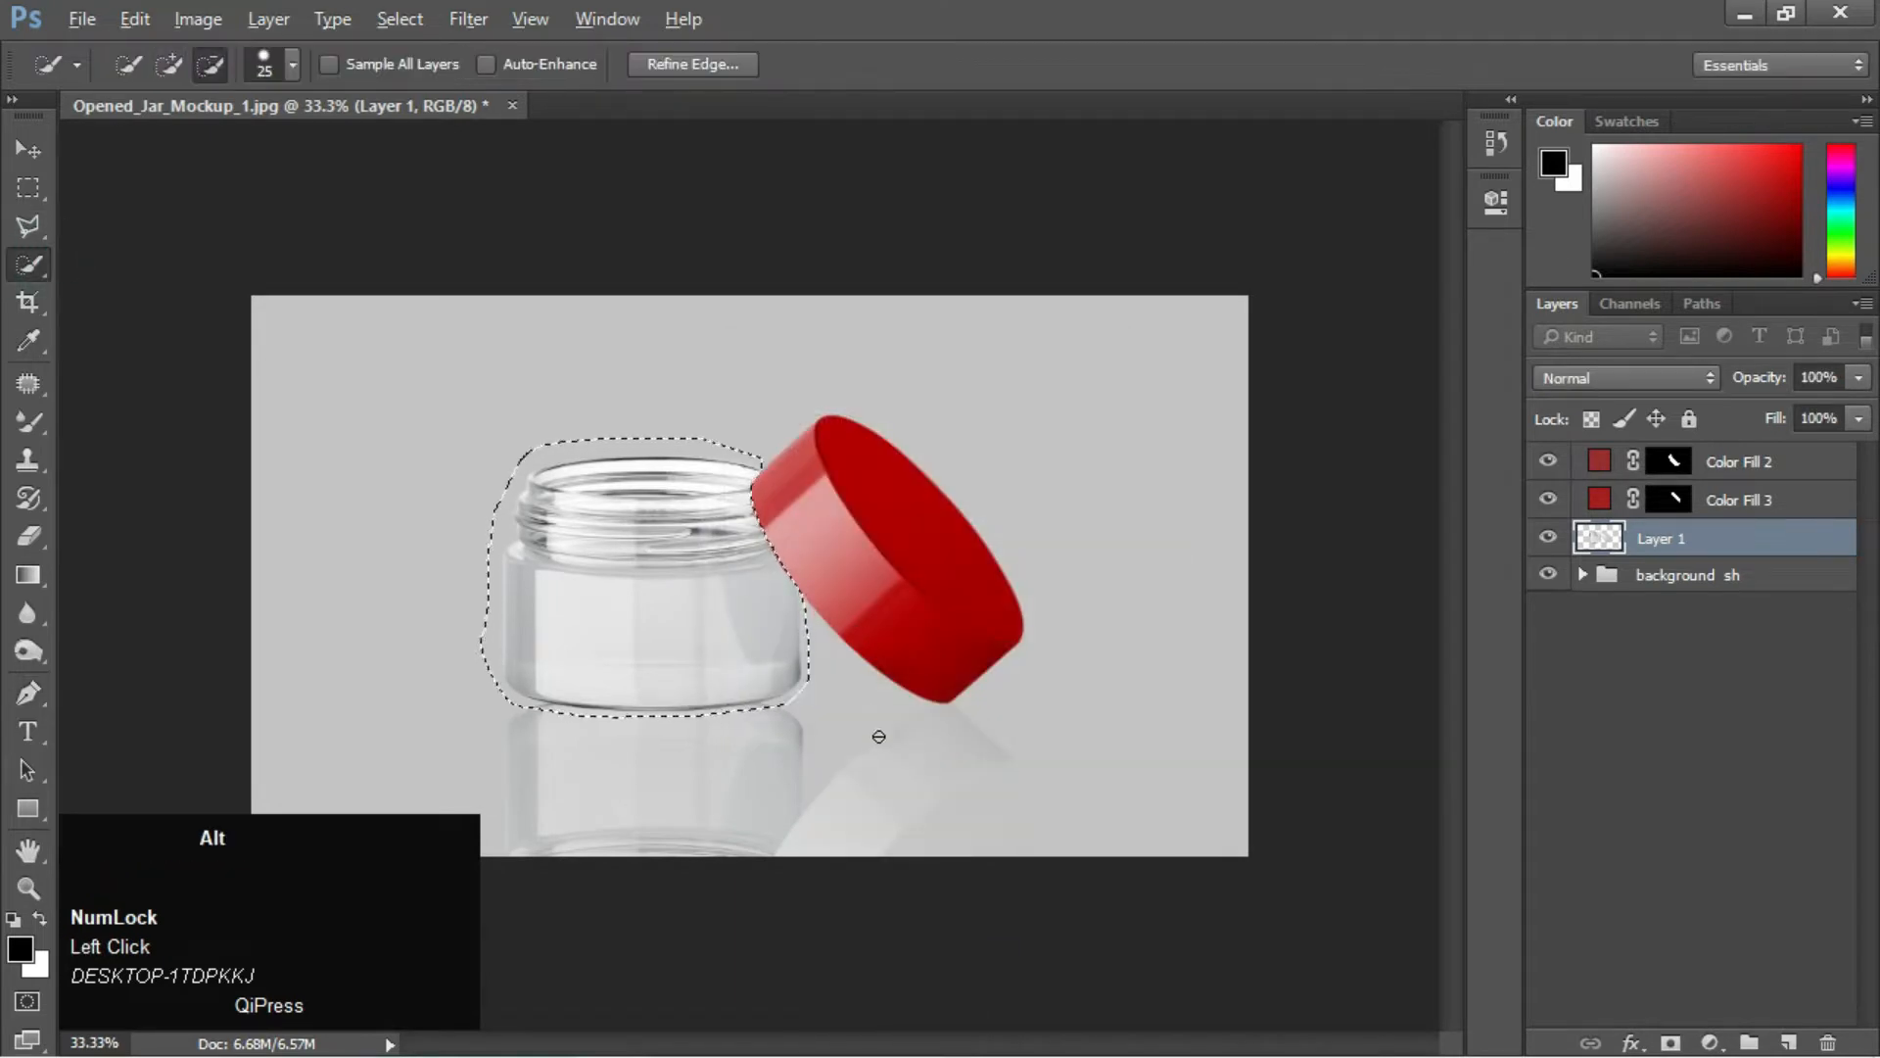
{"action": "left_click", "coordinate": [878, 737], "text": "alt"}
{"action": "key", "text": "ctrl+equal"}
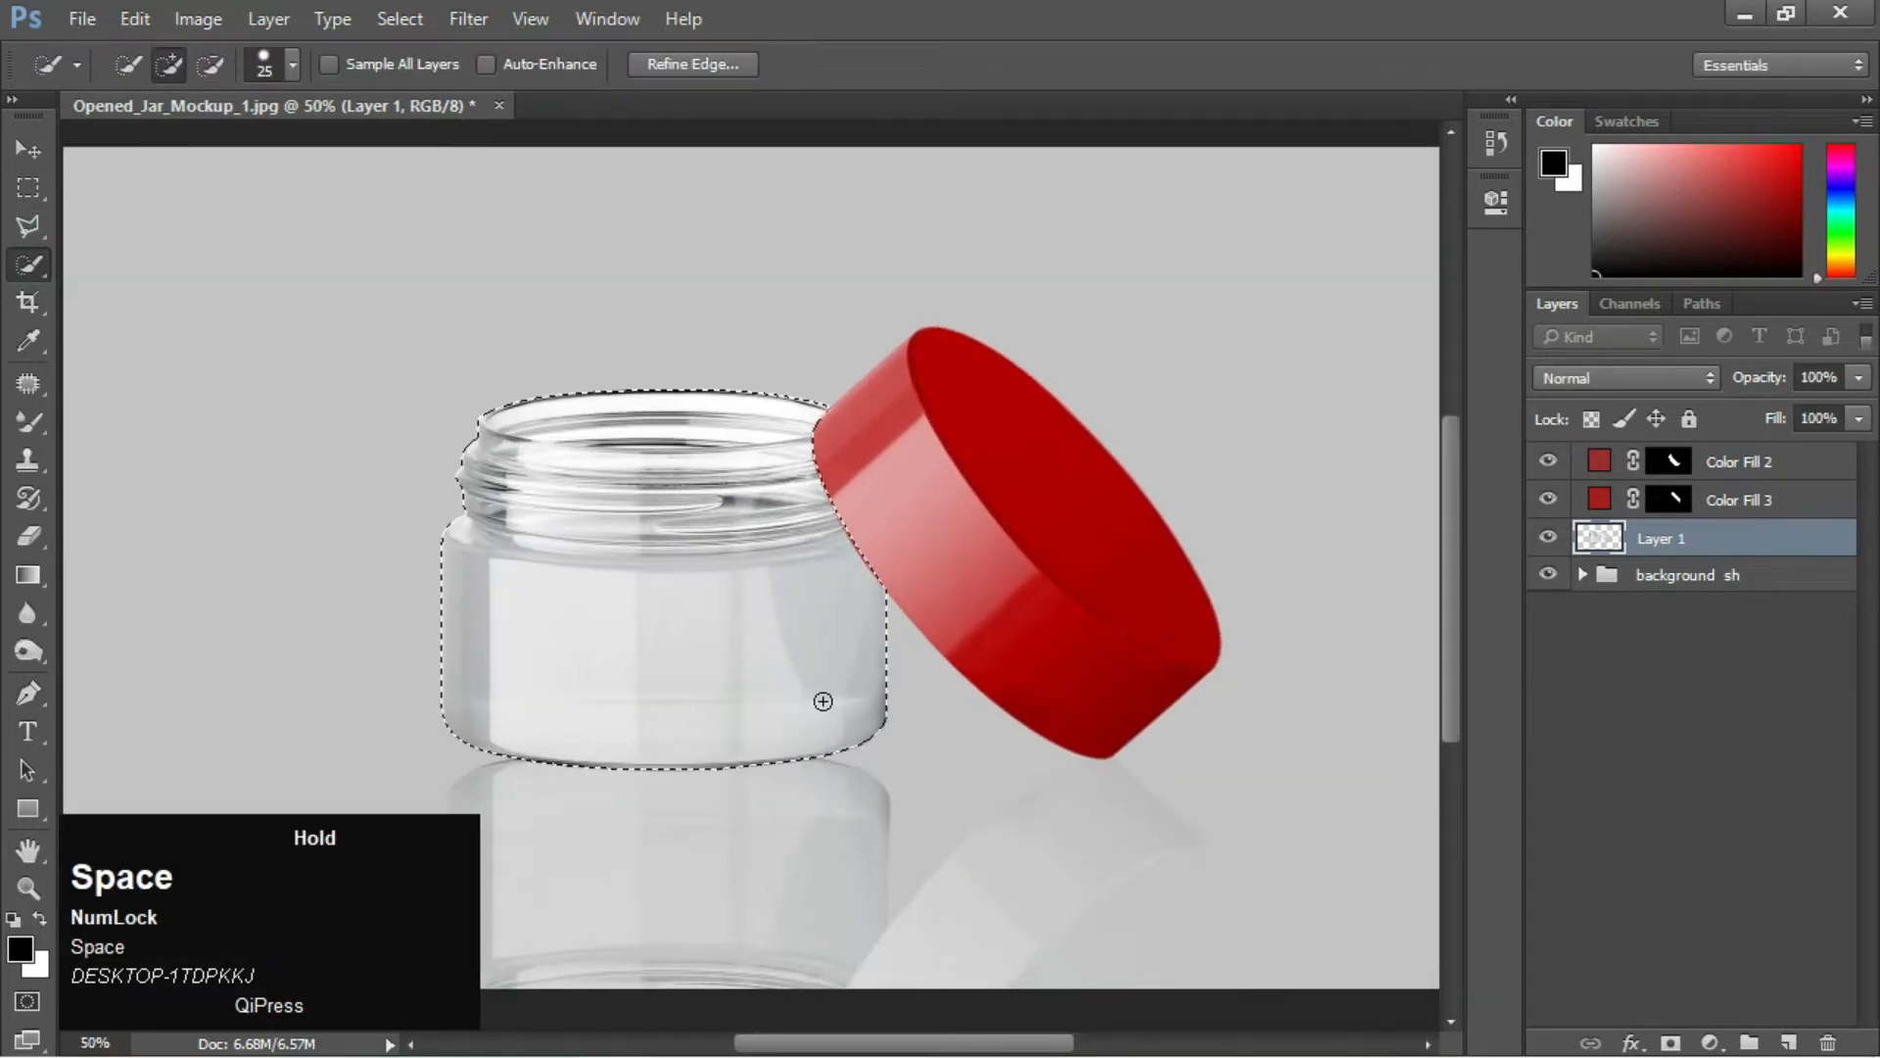
{"action": "key", "text": "ctrl+equal"}
Add a dark gray 424242 solid color fill layer over the selected jar and set its blend mode to Color Burn
{"action": "left_click", "coordinate": [1710, 1042]}
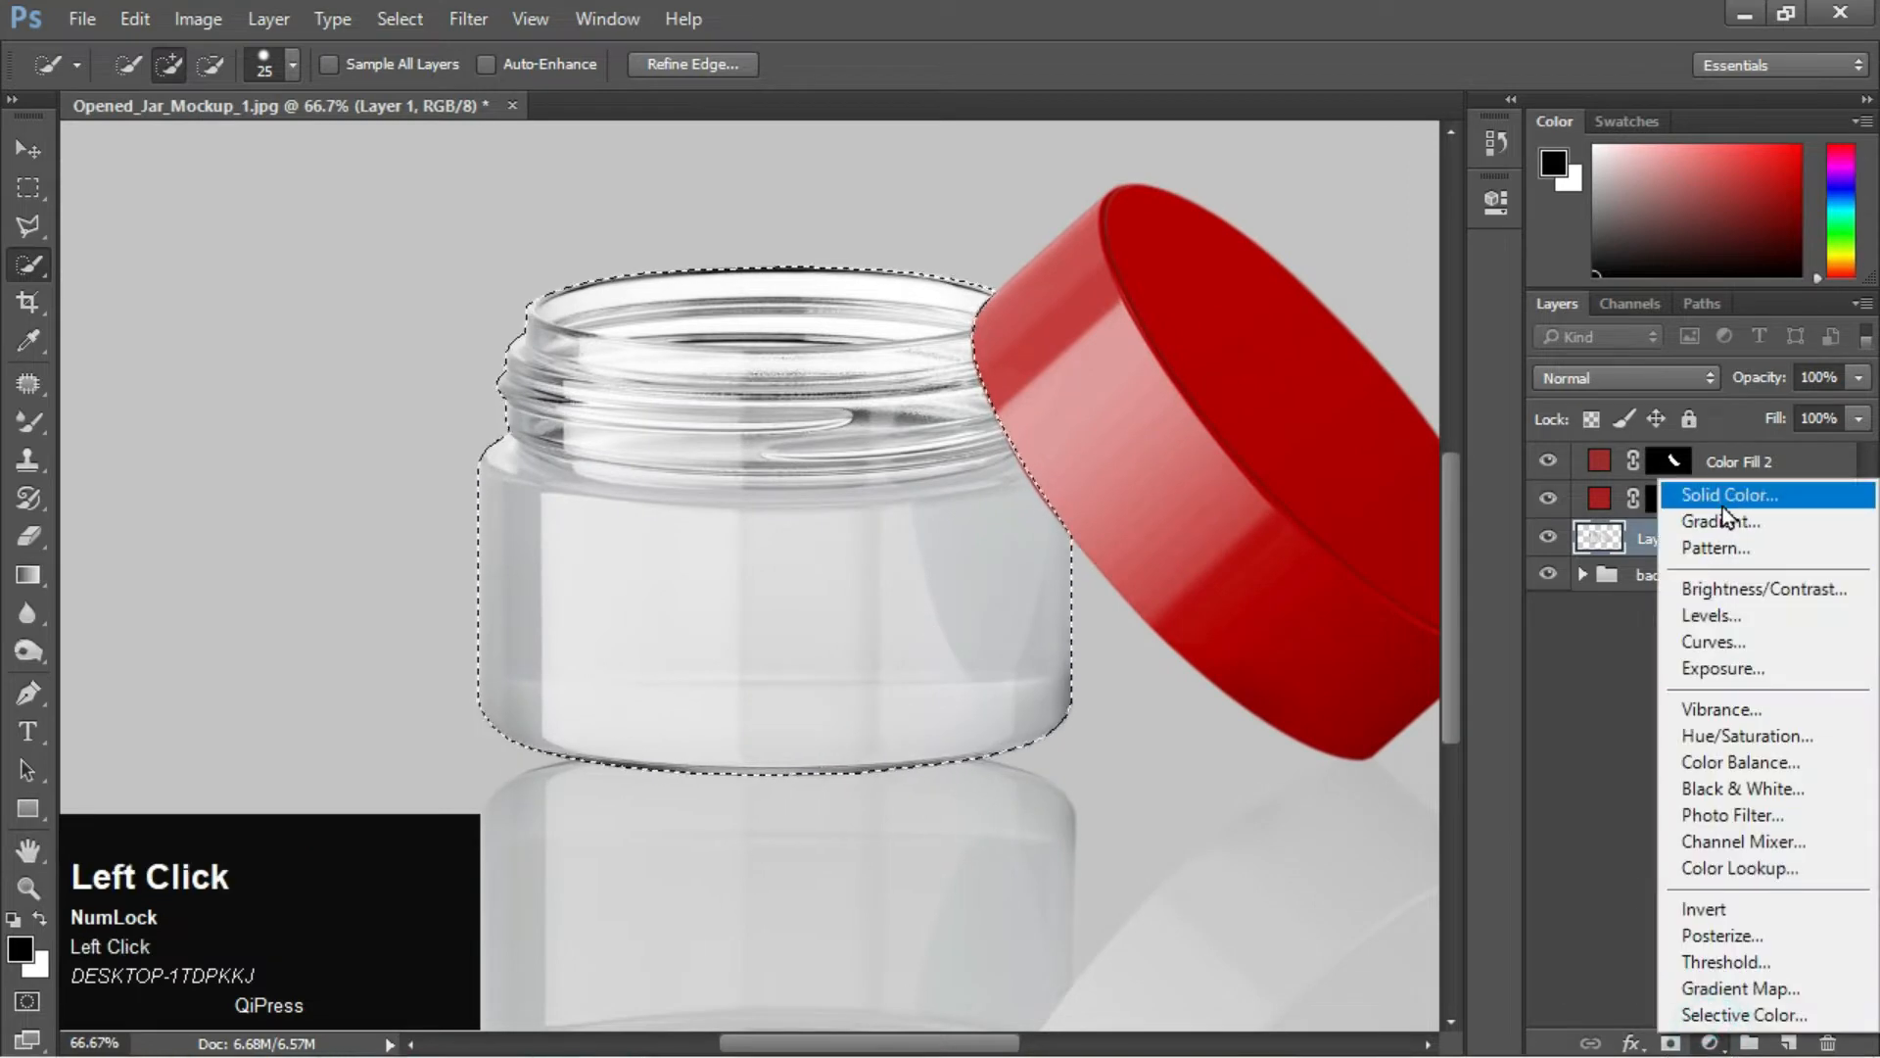
{"action": "left_click", "coordinate": [1724, 508]}
{"action": "left_click", "coordinate": [1069, 535]}
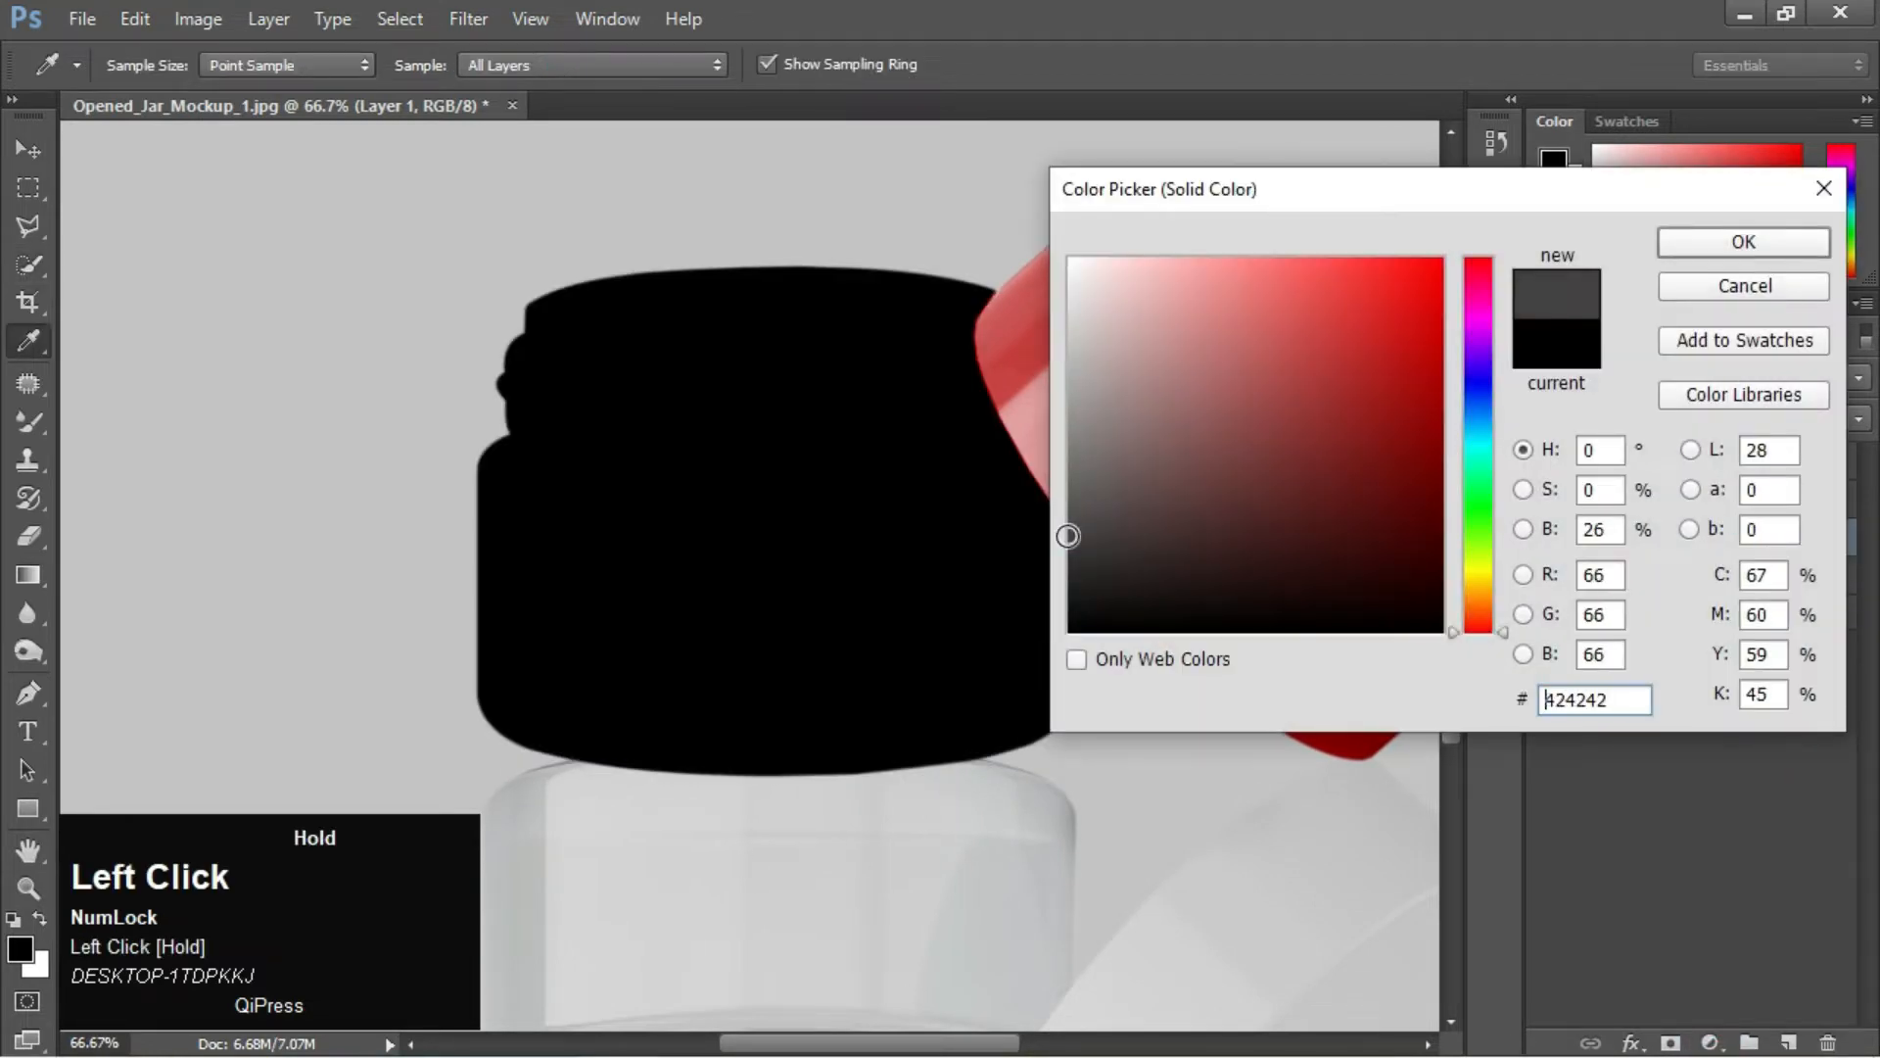
{"action": "left_click", "coordinate": [1703, 249]}
{"action": "left_click", "coordinate": [1599, 378]}
{"action": "left_click", "coordinate": [1597, 491]}
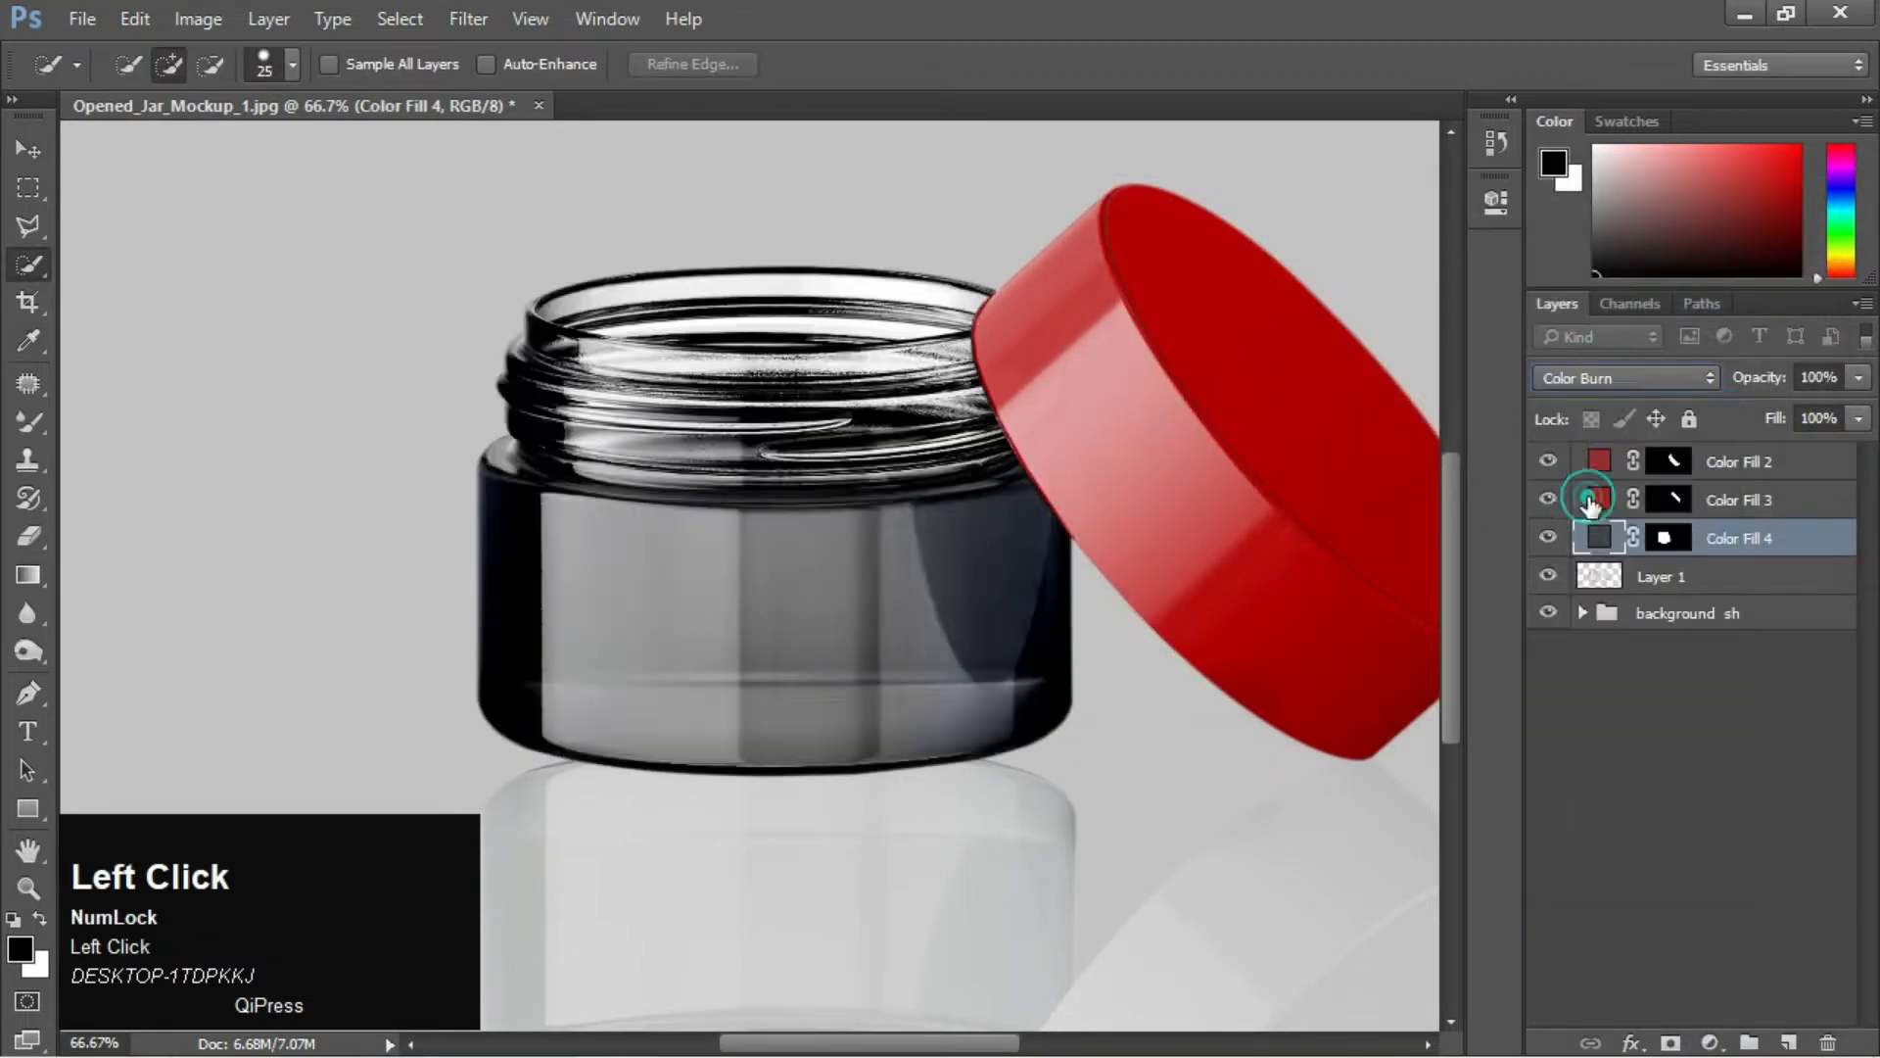
Examine the recolored jar as a whole and its edges up close
{"action": "key", "text": "ctrl+minus"}
{"action": "key", "text": "ctrl+minus"}
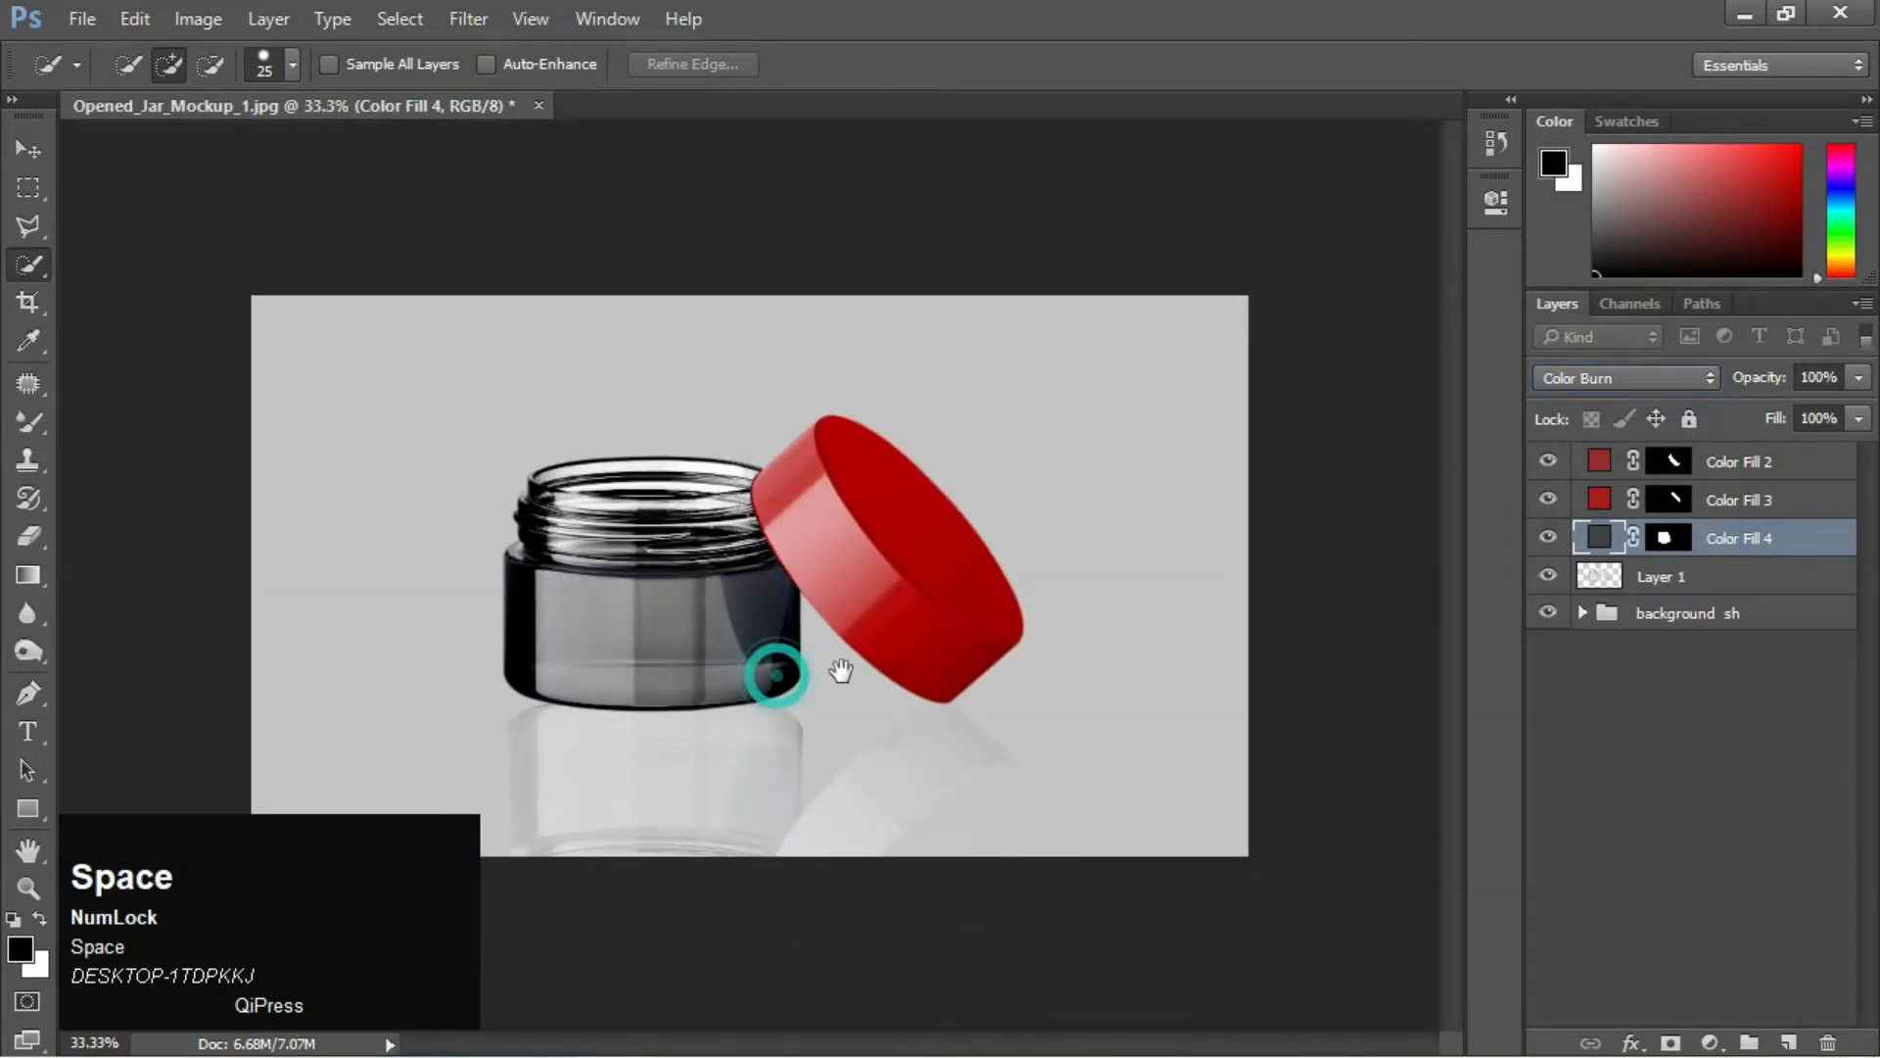
{"action": "key", "text": "ctrl+equal"}
{"action": "key", "text": "ctrl+equal"}
{"action": "key", "text": "ctrl+equal"}
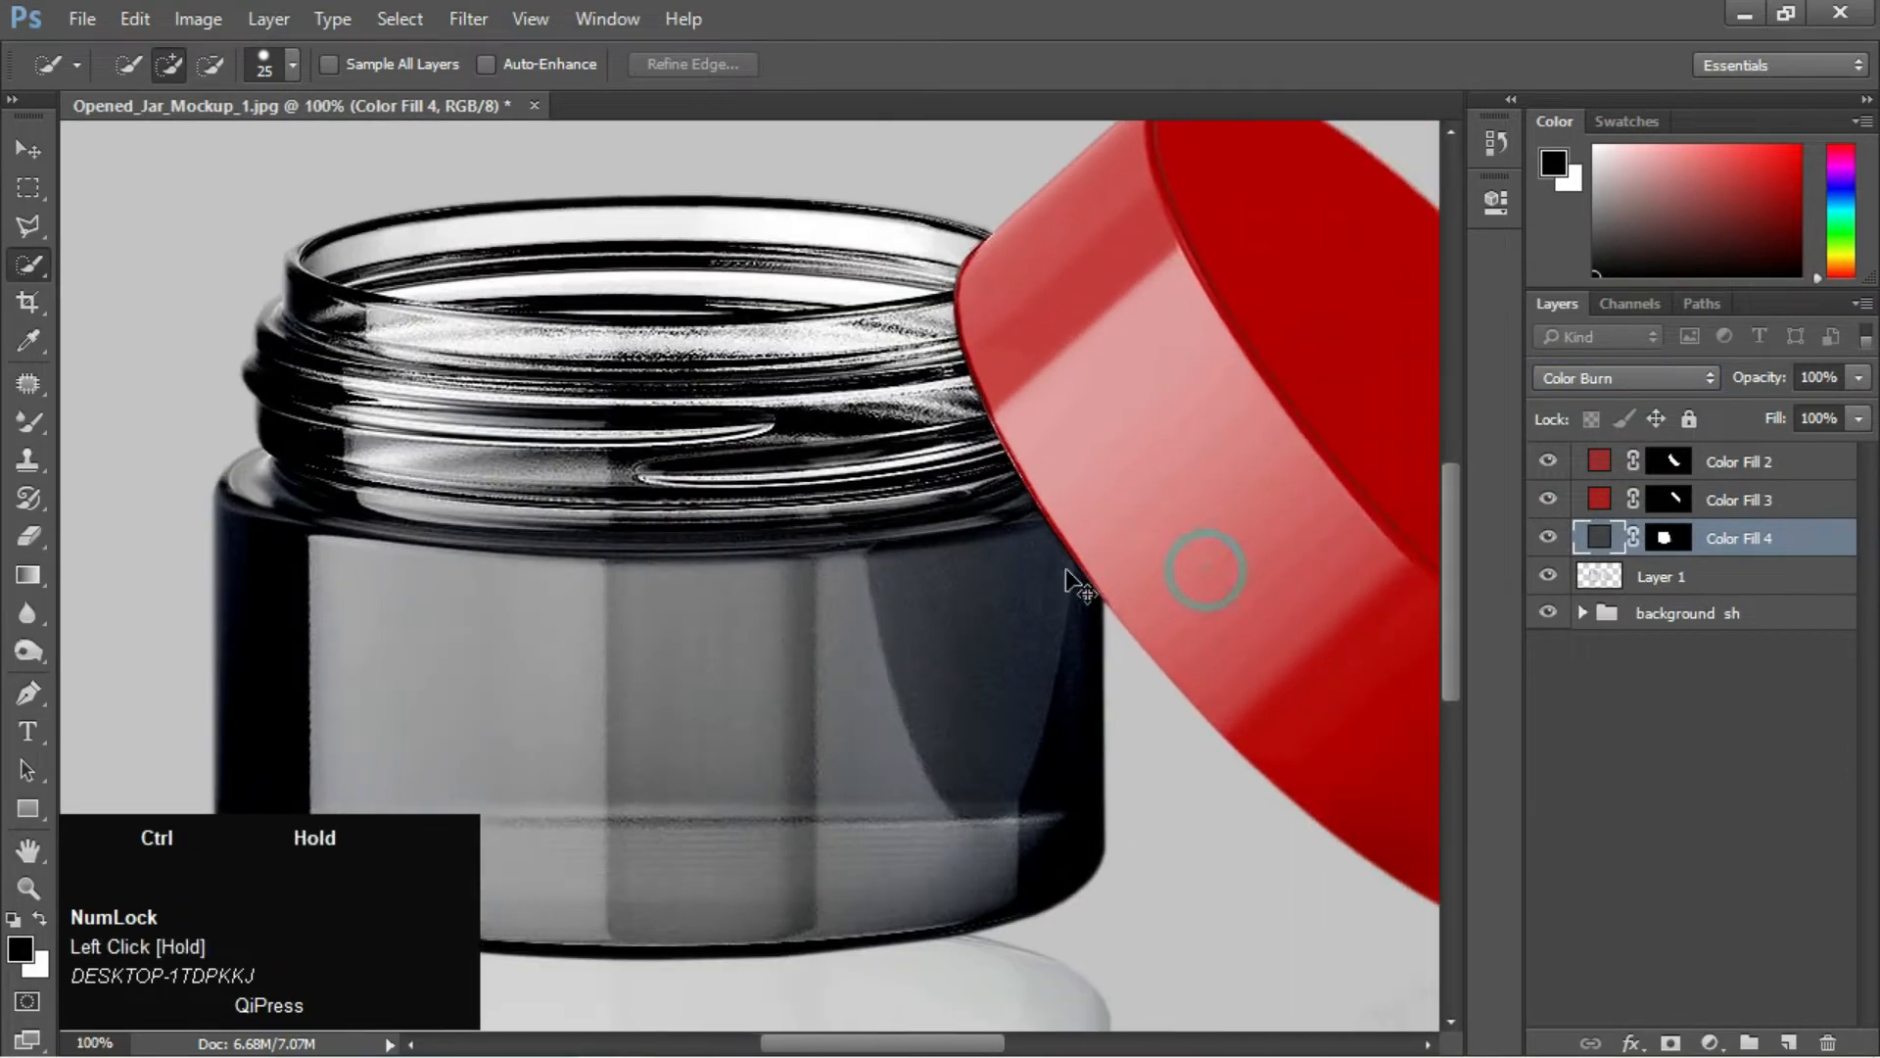
Move the Color Fill 4 layer above the lid's fill layers and toggle its visibility to check its overlap with the lid
{"action": "left_click", "coordinate": [1066, 568], "text": "ctrl"}
{"action": "left_click_drag", "start_coordinate": [1743, 545], "coordinate": [1750, 459]}
{"action": "key", "text": "ctrl+minus"}
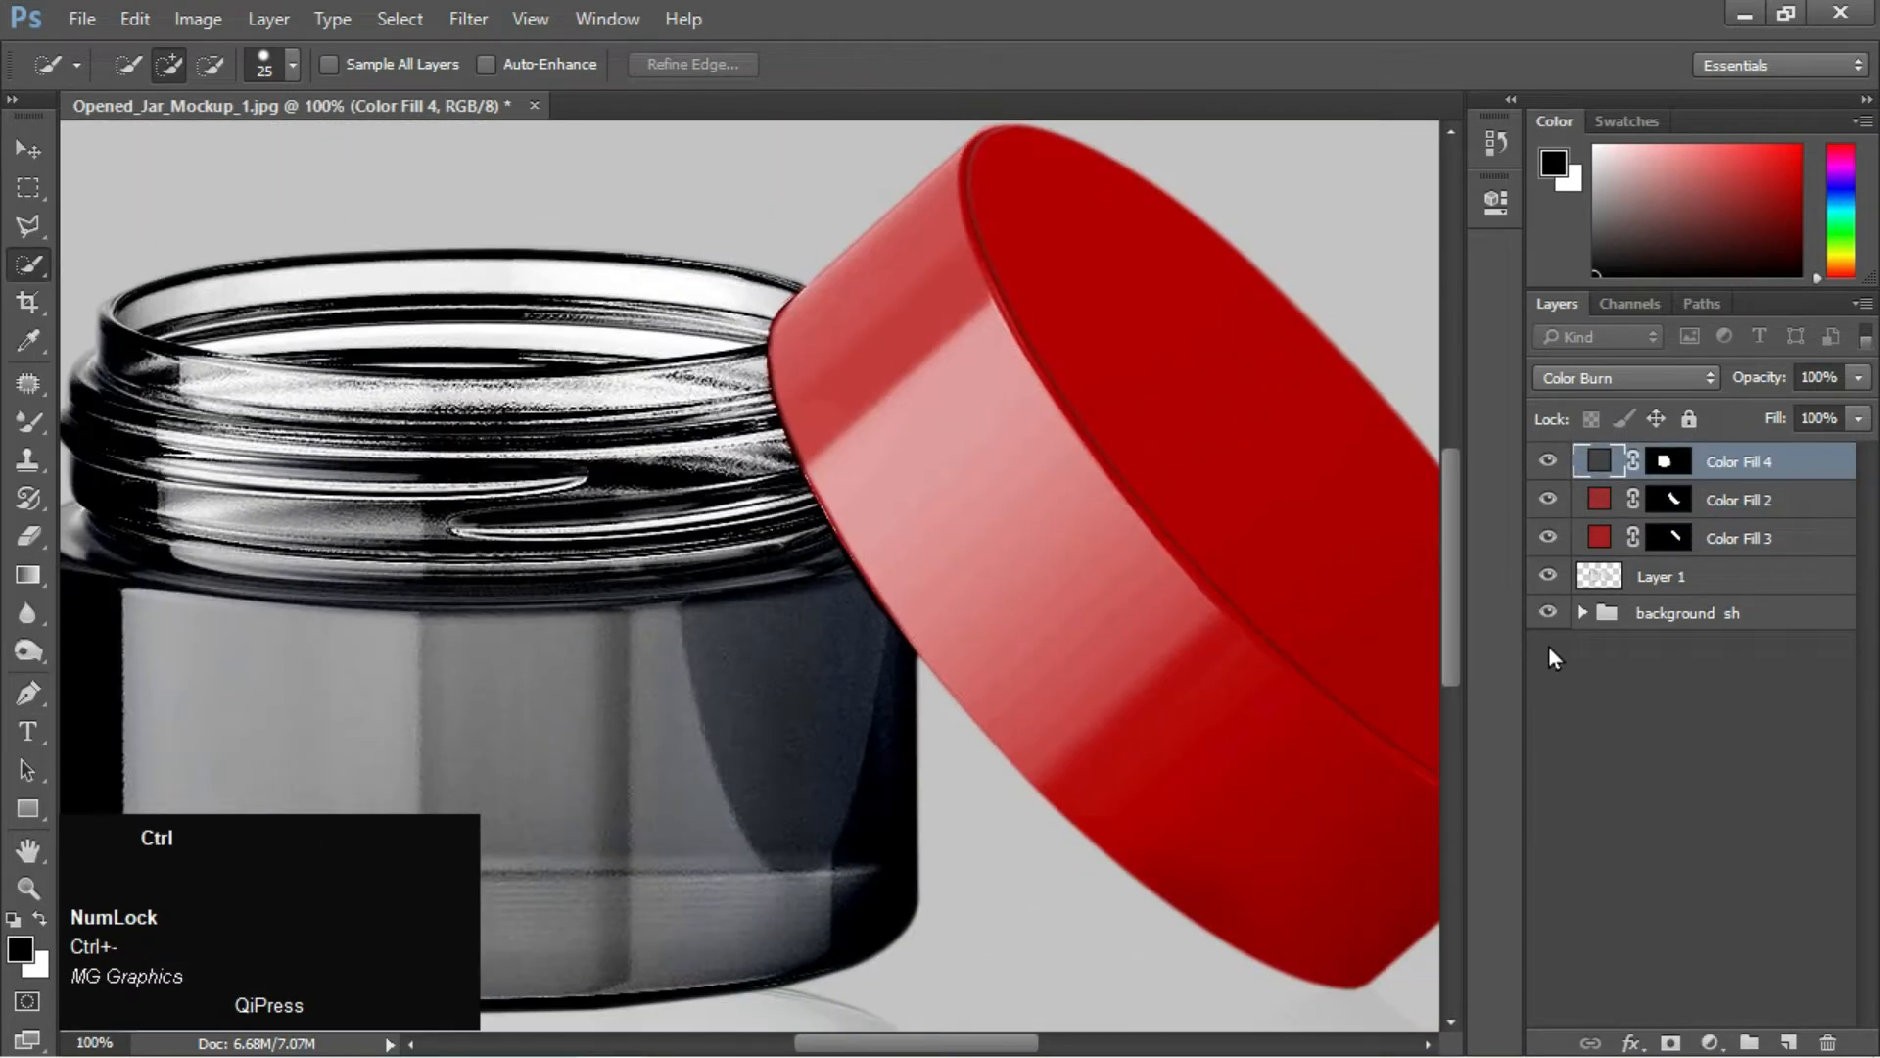
{"action": "left_click", "coordinate": [1547, 462]}
{"action": "left_click", "coordinate": [1546, 463]}
{"action": "mouse_move", "coordinate": [1789, 470]}
{"action": "left_mouse_down"}
{"action": "mouse_move", "coordinate": [1790, 563]}
{"action": "mouse_move", "coordinate": [1738, 424]}
{"action": "mouse_move", "coordinate": [1753, 462]}
{"action": "left_mouse_up"}
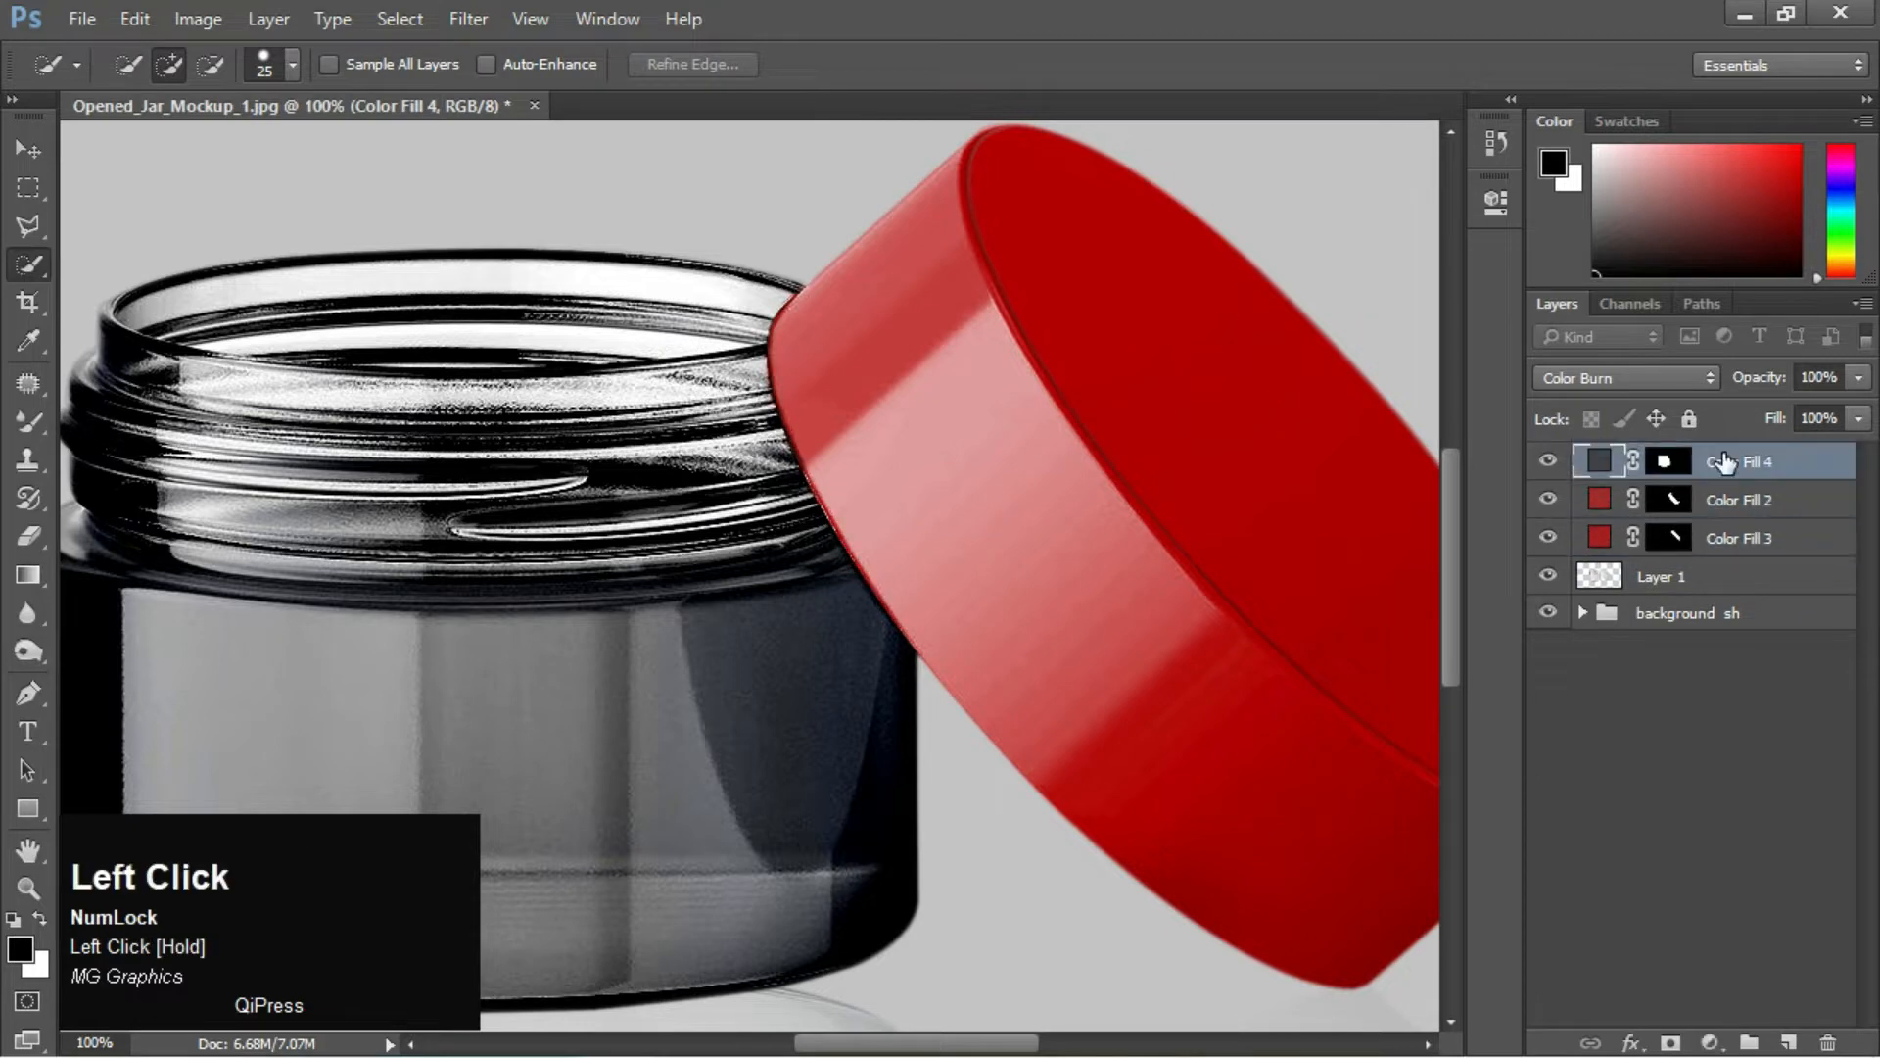
Erase the Color Fill 4 mask's spill along the lid's edge beside the jar, using a 20 px Eraser
{"action": "key", "text": "ctrl+plus"}
{"action": "key", "text": "ctrl+plus"}
{"action": "key", "text": "ctrl+minus"}
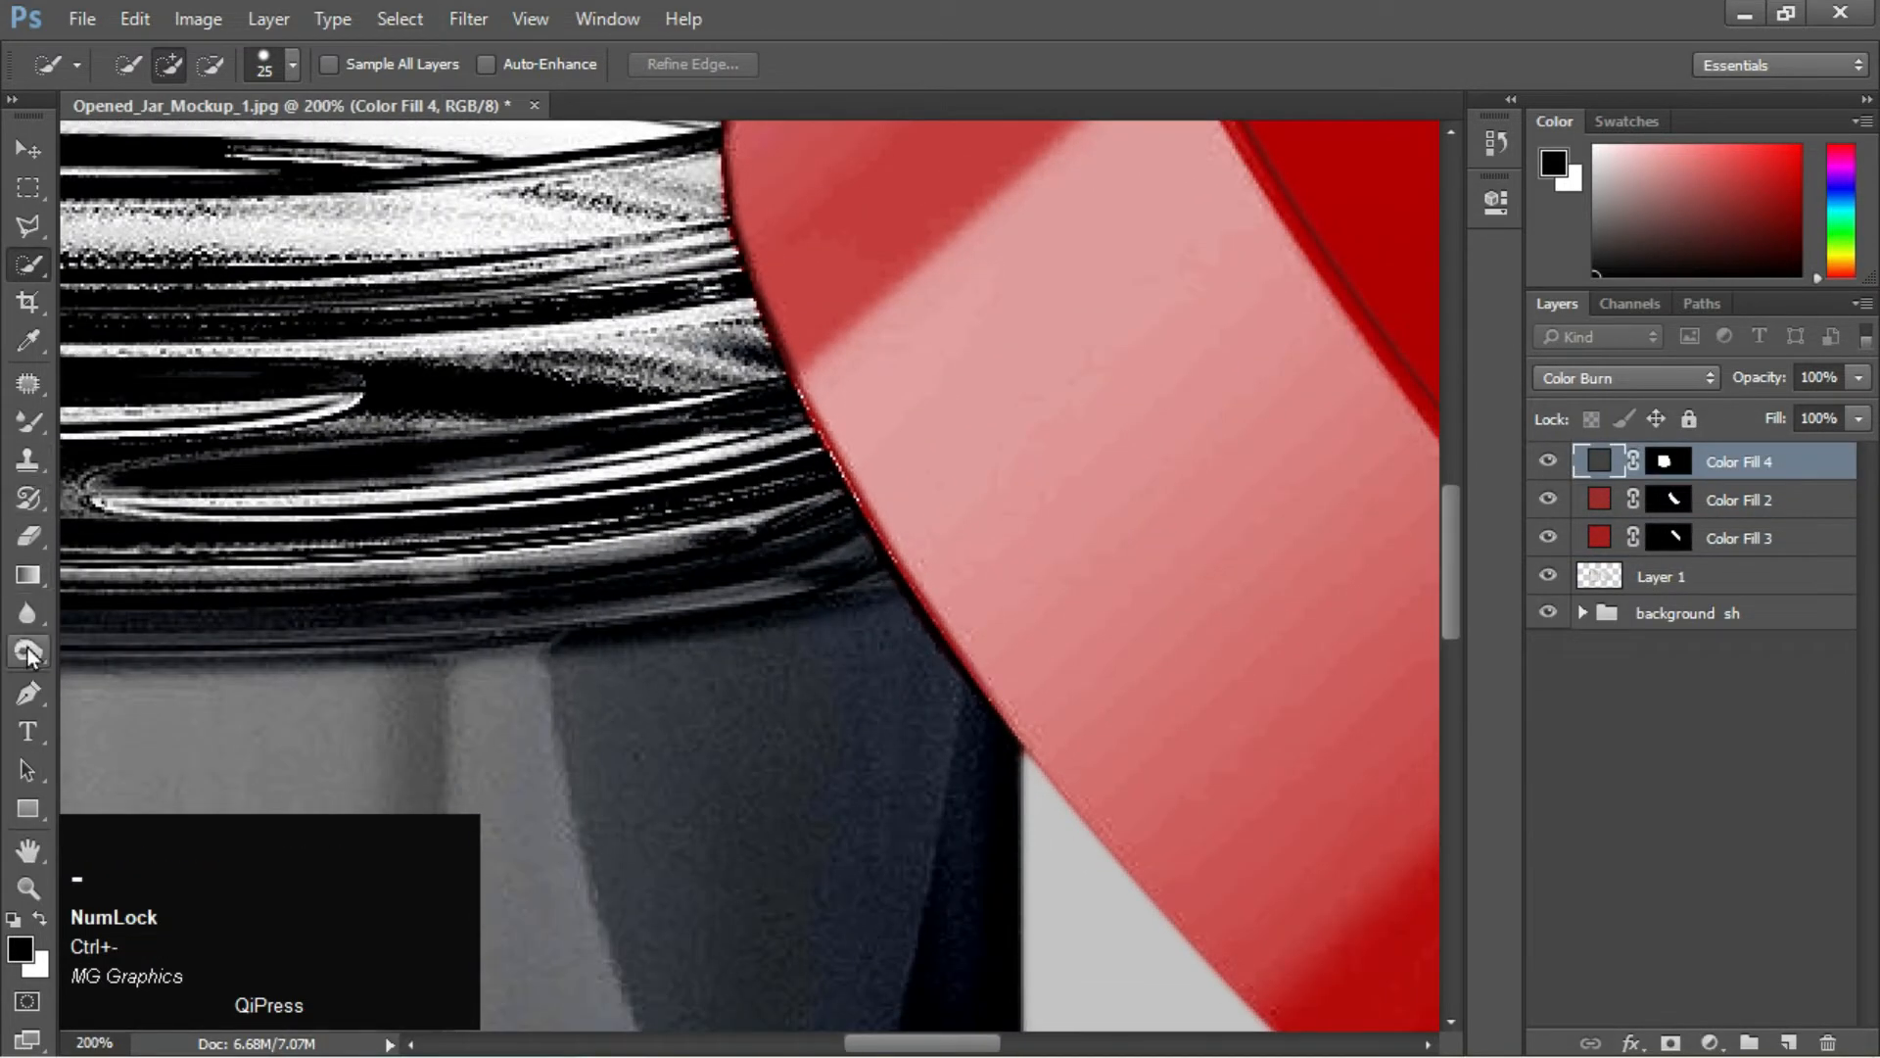
{"action": "left_click", "coordinate": [28, 536]}
{"action": "key", "text": "ctrl+plus"}
{"action": "key", "text": "space"}
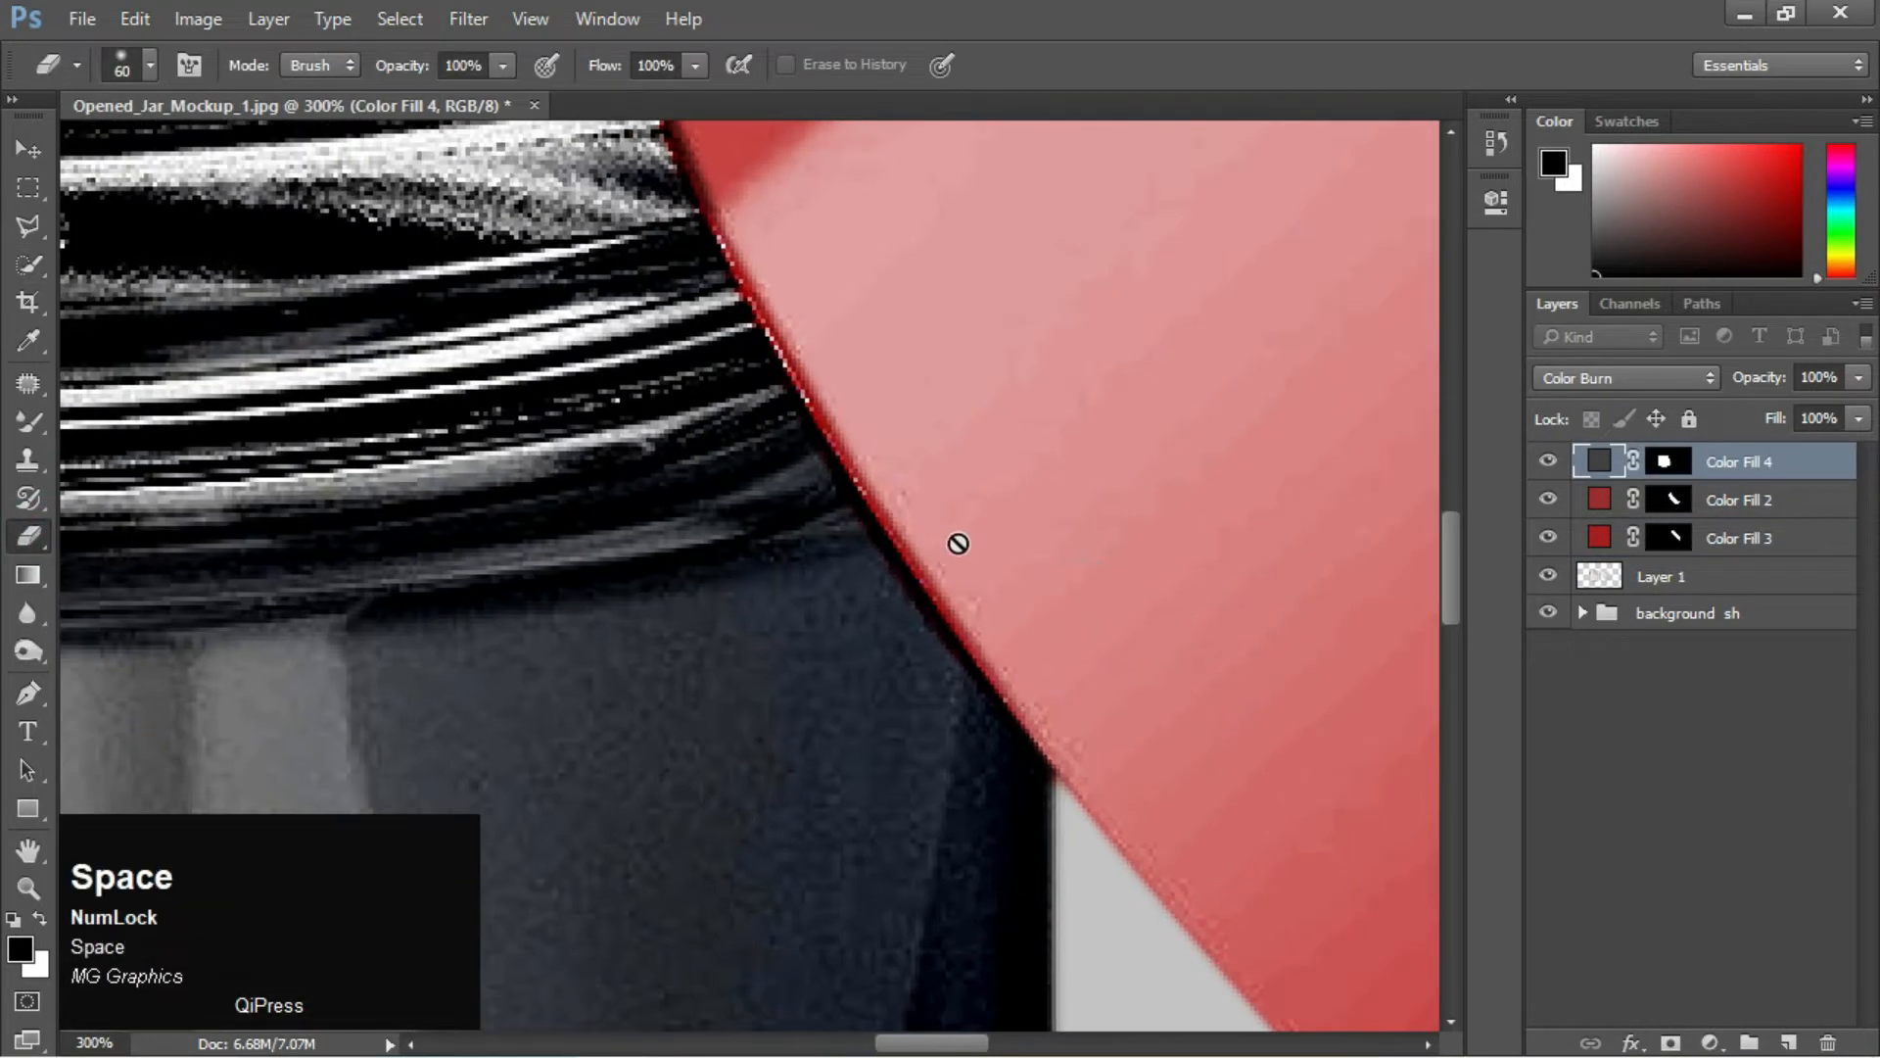
{"action": "left_click", "coordinate": [1669, 466]}
{"action": "key", "text": "bracketleft"}
{"action": "key", "text": "bracketleft"}
{"action": "key", "text": "bracketleft"}
{"action": "key", "text": "bracketleft"}
{"action": "key", "text": "bracketleft"}
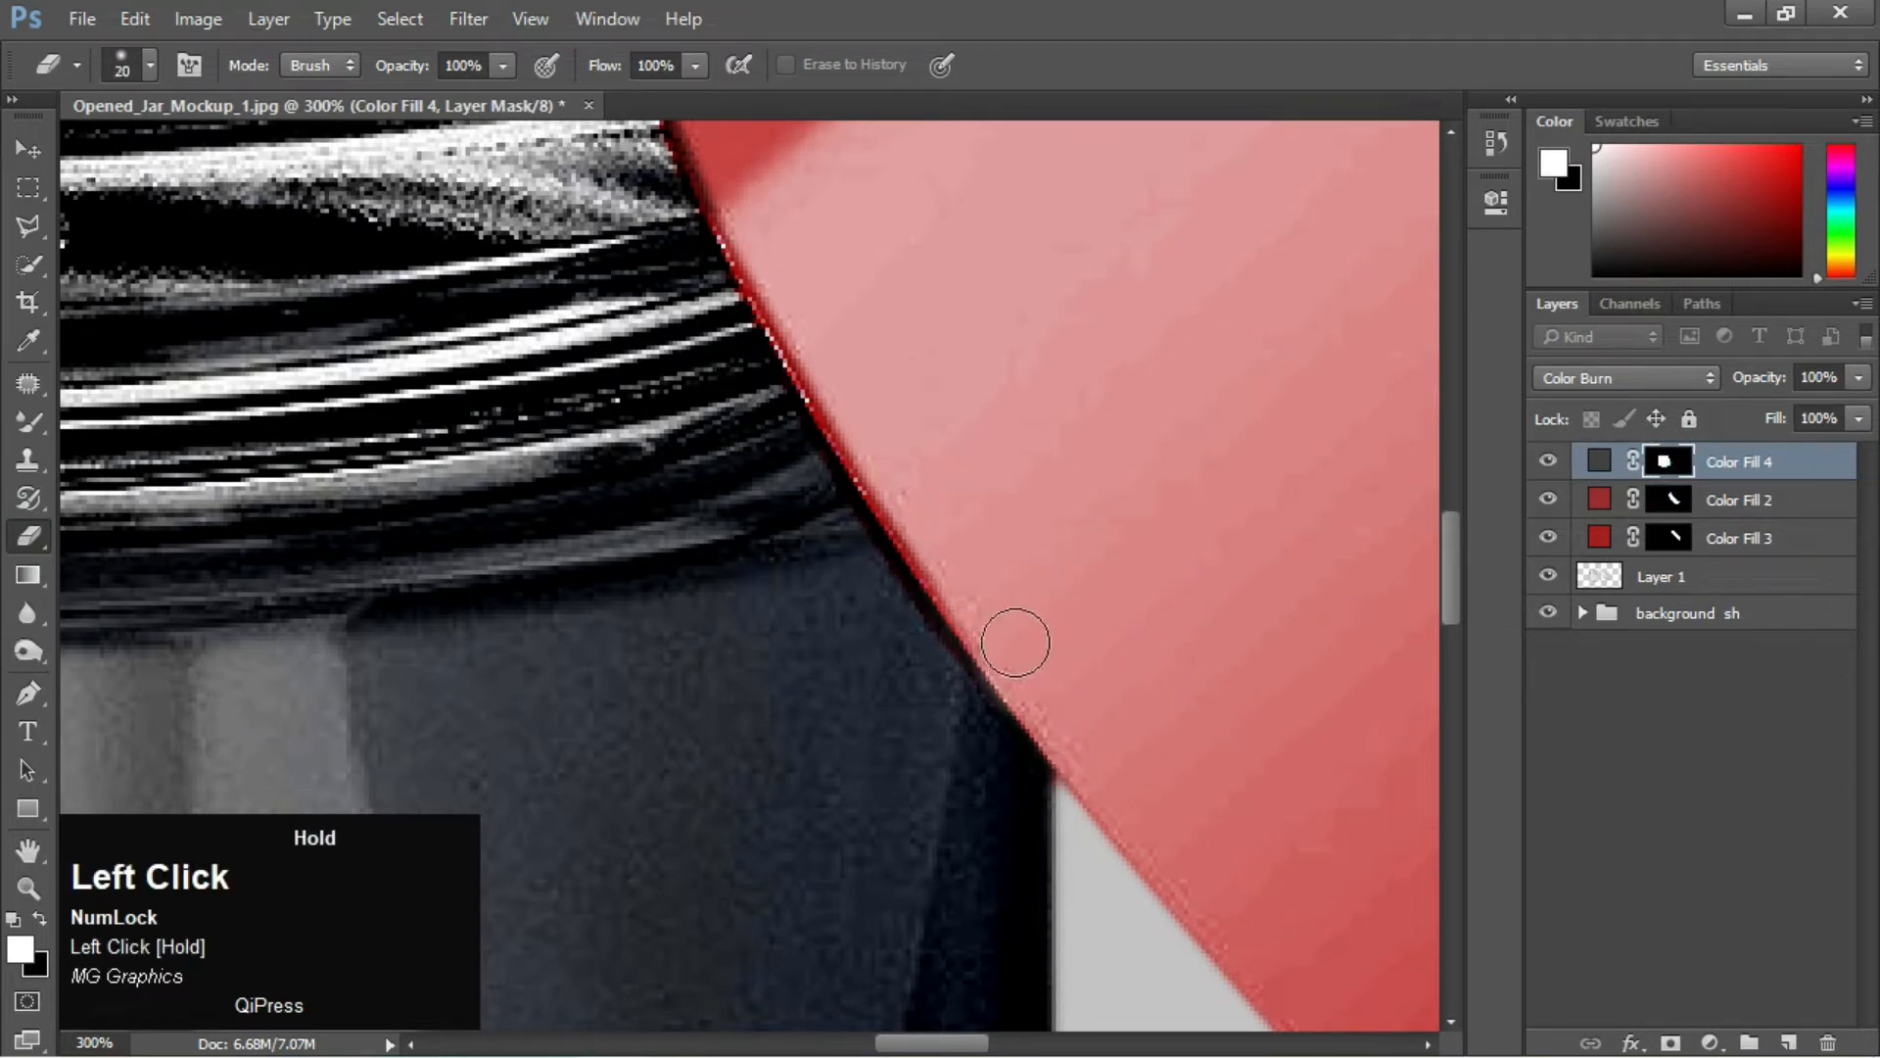
{"action": "left_click_drag", "start_coordinate": [912, 477], "coordinate": [990, 668]}
{"action": "left_click", "coordinate": [1020, 707]}
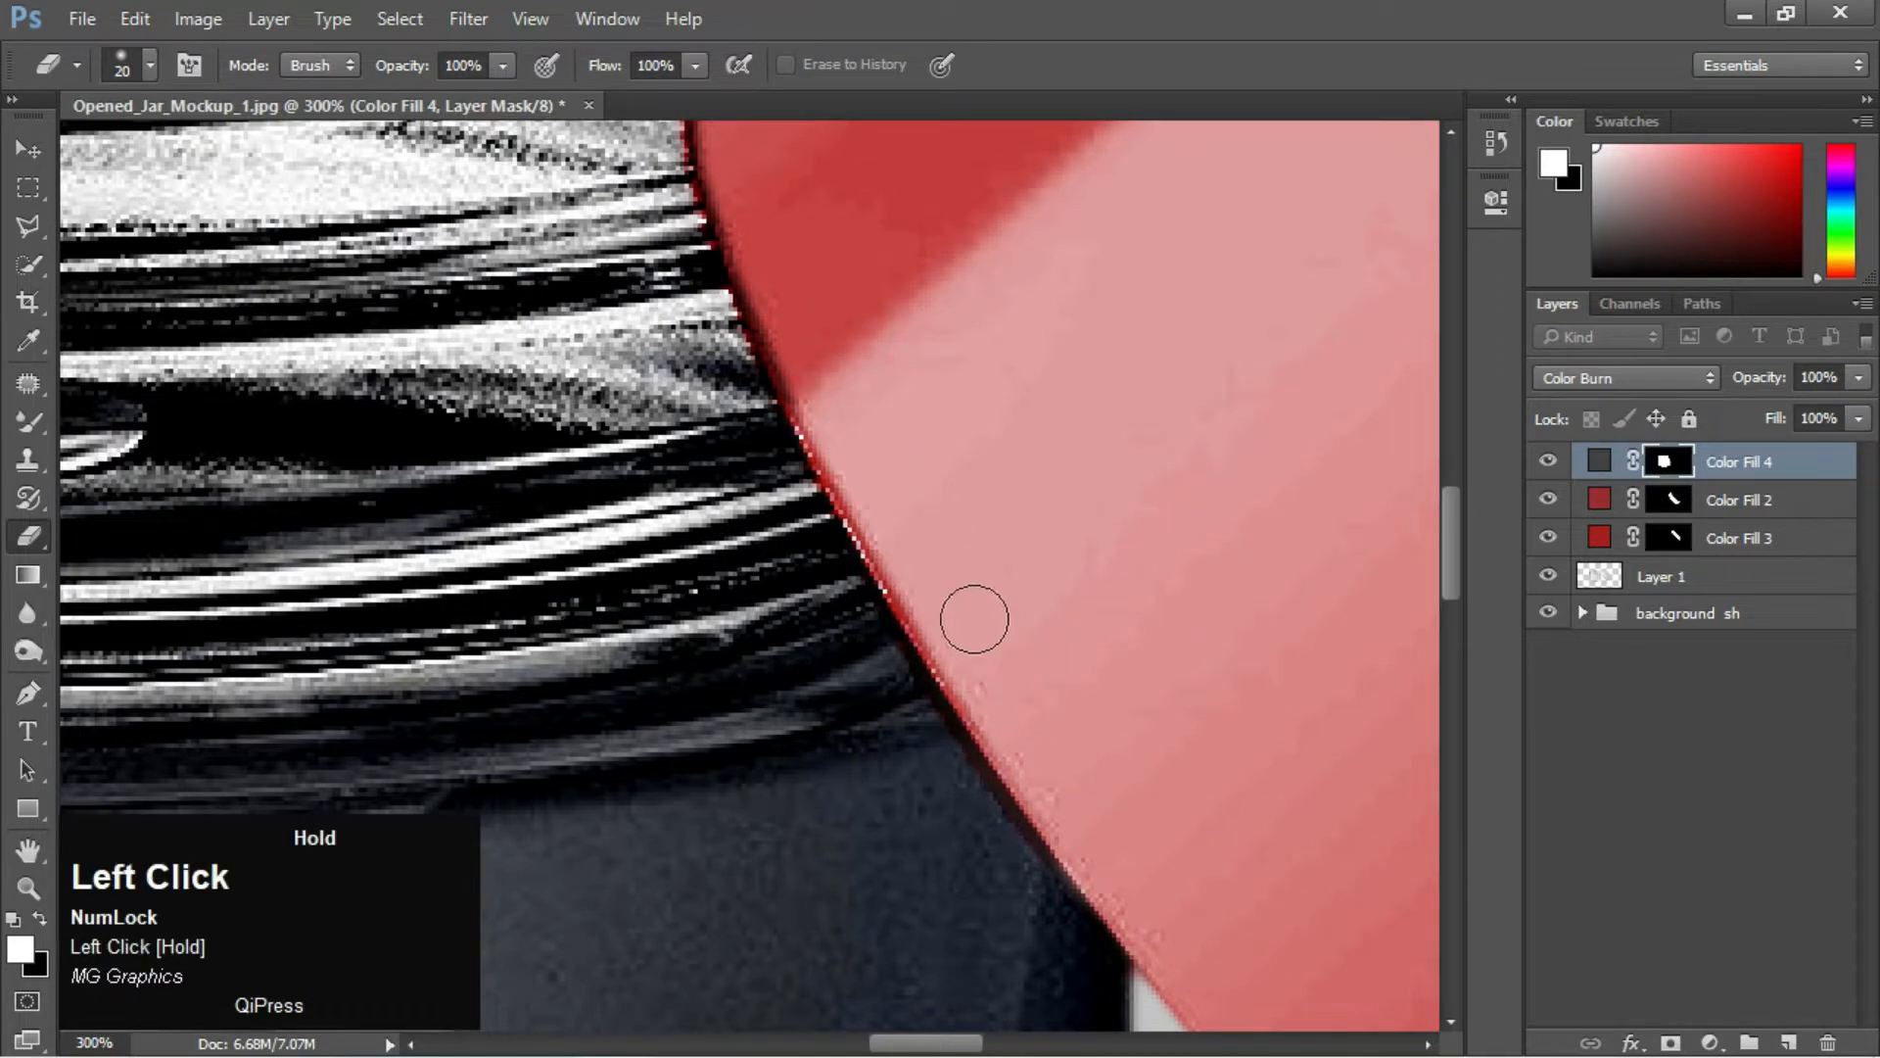
{"action": "left_click_drag", "start_coordinate": [974, 618], "coordinate": [986, 710]}
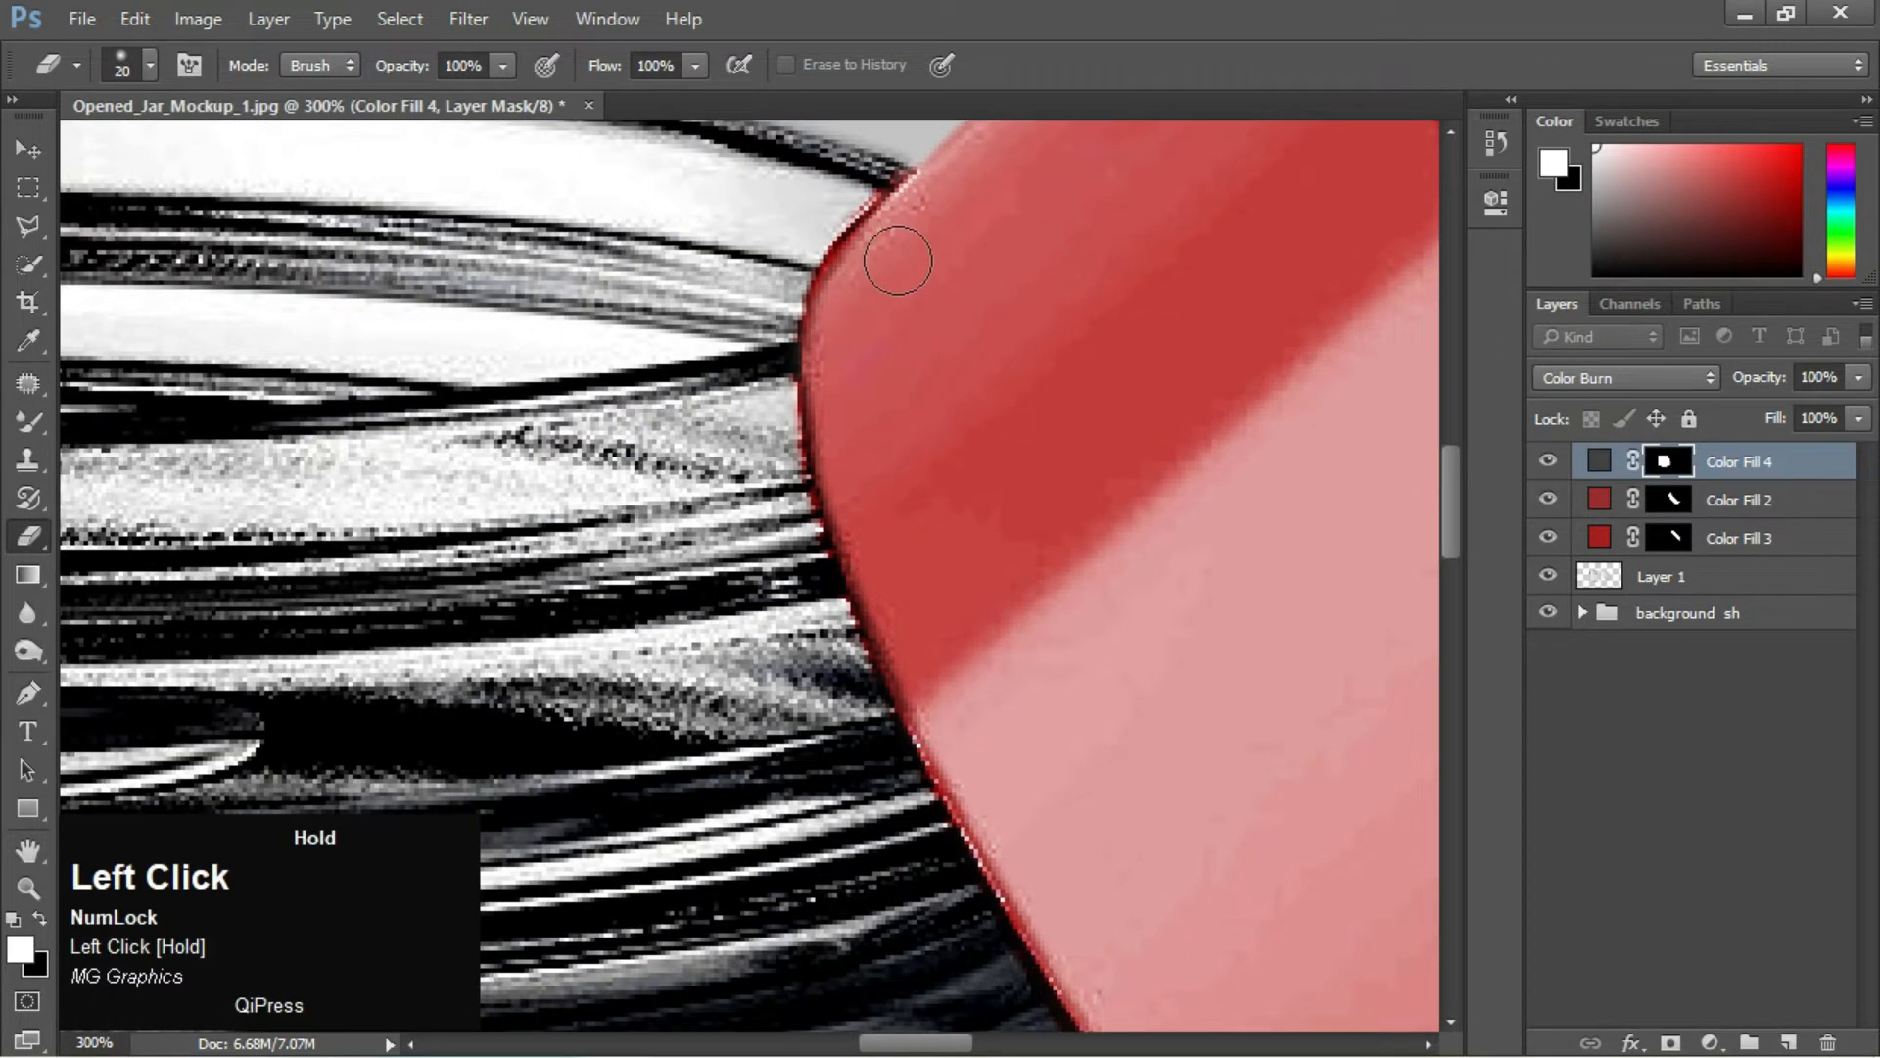
Erase the remaining mask spill along the lid's edge up to the jar's rim, using 10 and 25 px Eraser sizes
{"action": "key", "text": "ctrl+minus"}
{"action": "key", "text": "ctrl+minus"}
{"action": "key", "text": "ctrl+minus"}
{"action": "key", "text": "ctrl+minus"}
{"action": "key", "text": "ctrl+equal"}
{"action": "key", "text": "ctrl+equal"}
{"action": "key", "text": "ctrl+equal"}
{"action": "key", "text": "ctrl+equal"}
{"action": "left_click_drag", "start_coordinate": [1036, 737], "coordinate": [810, 440]}
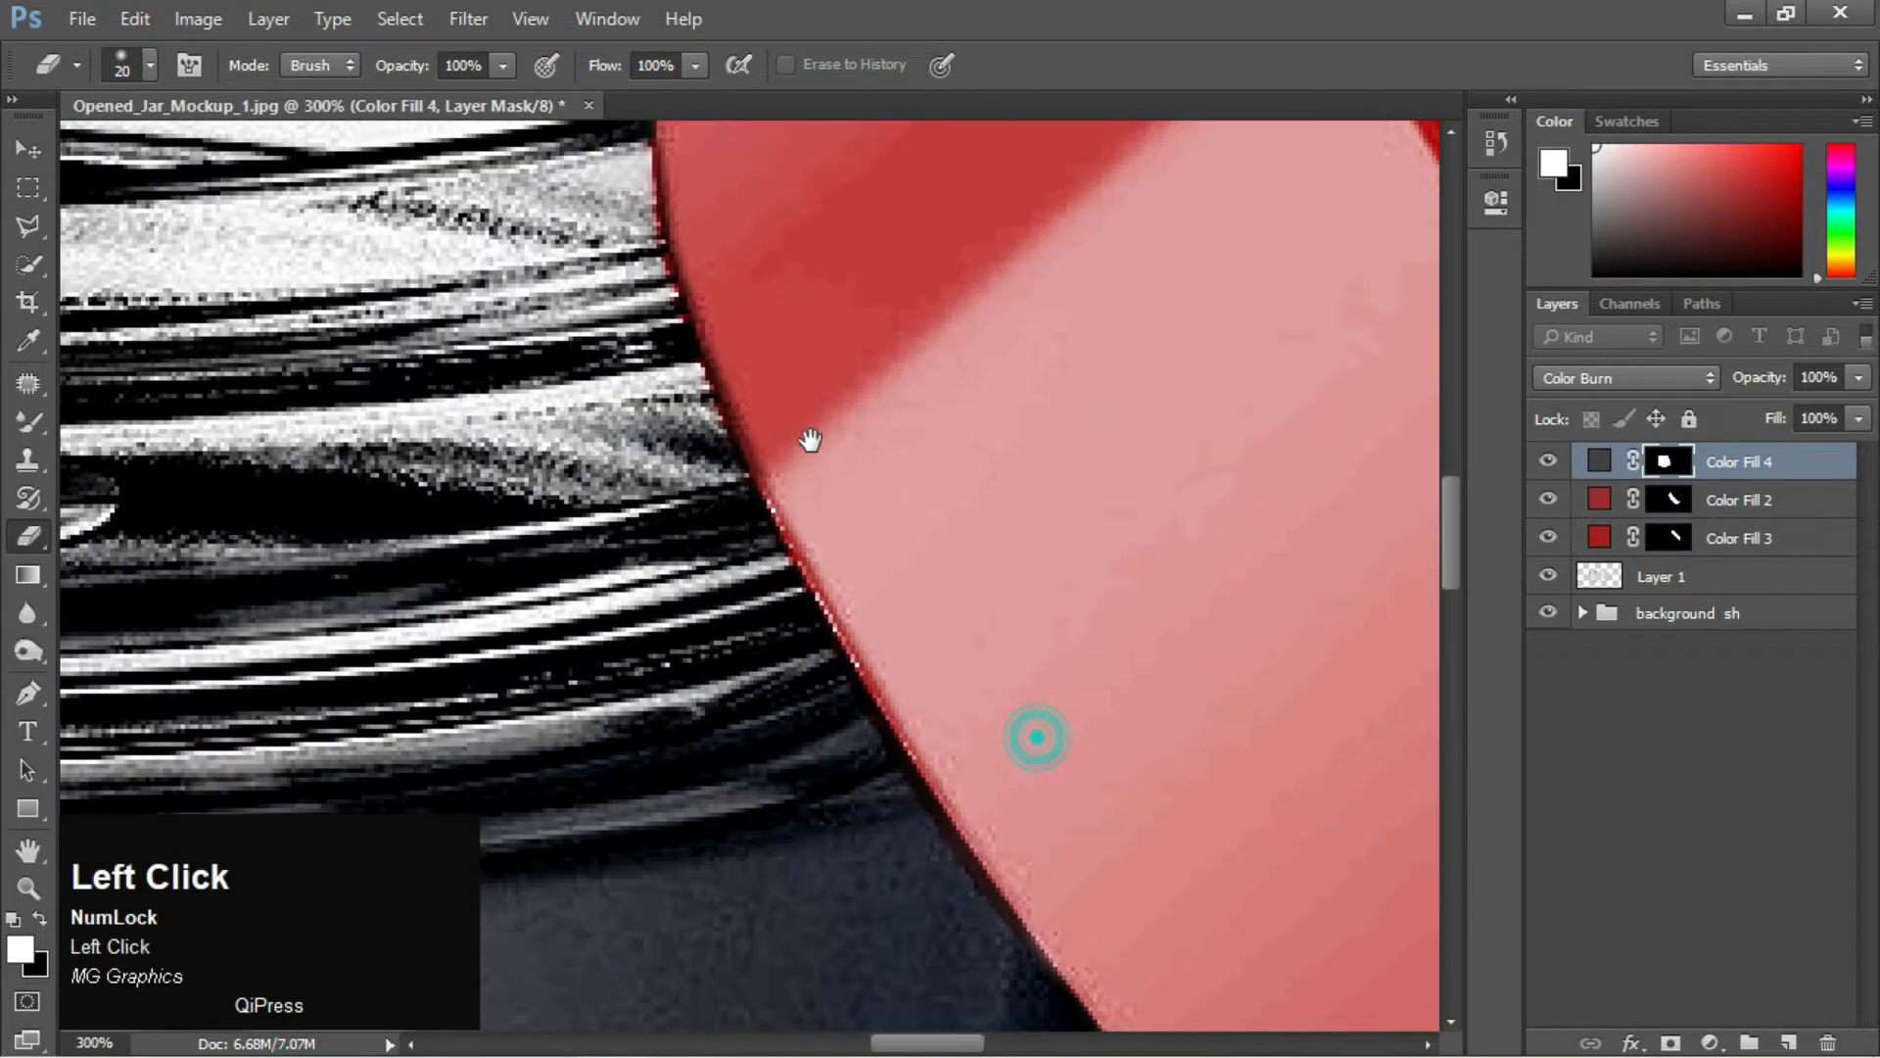
{"action": "left_click_drag", "start_coordinate": [713, 266], "coordinate": [775, 454]}
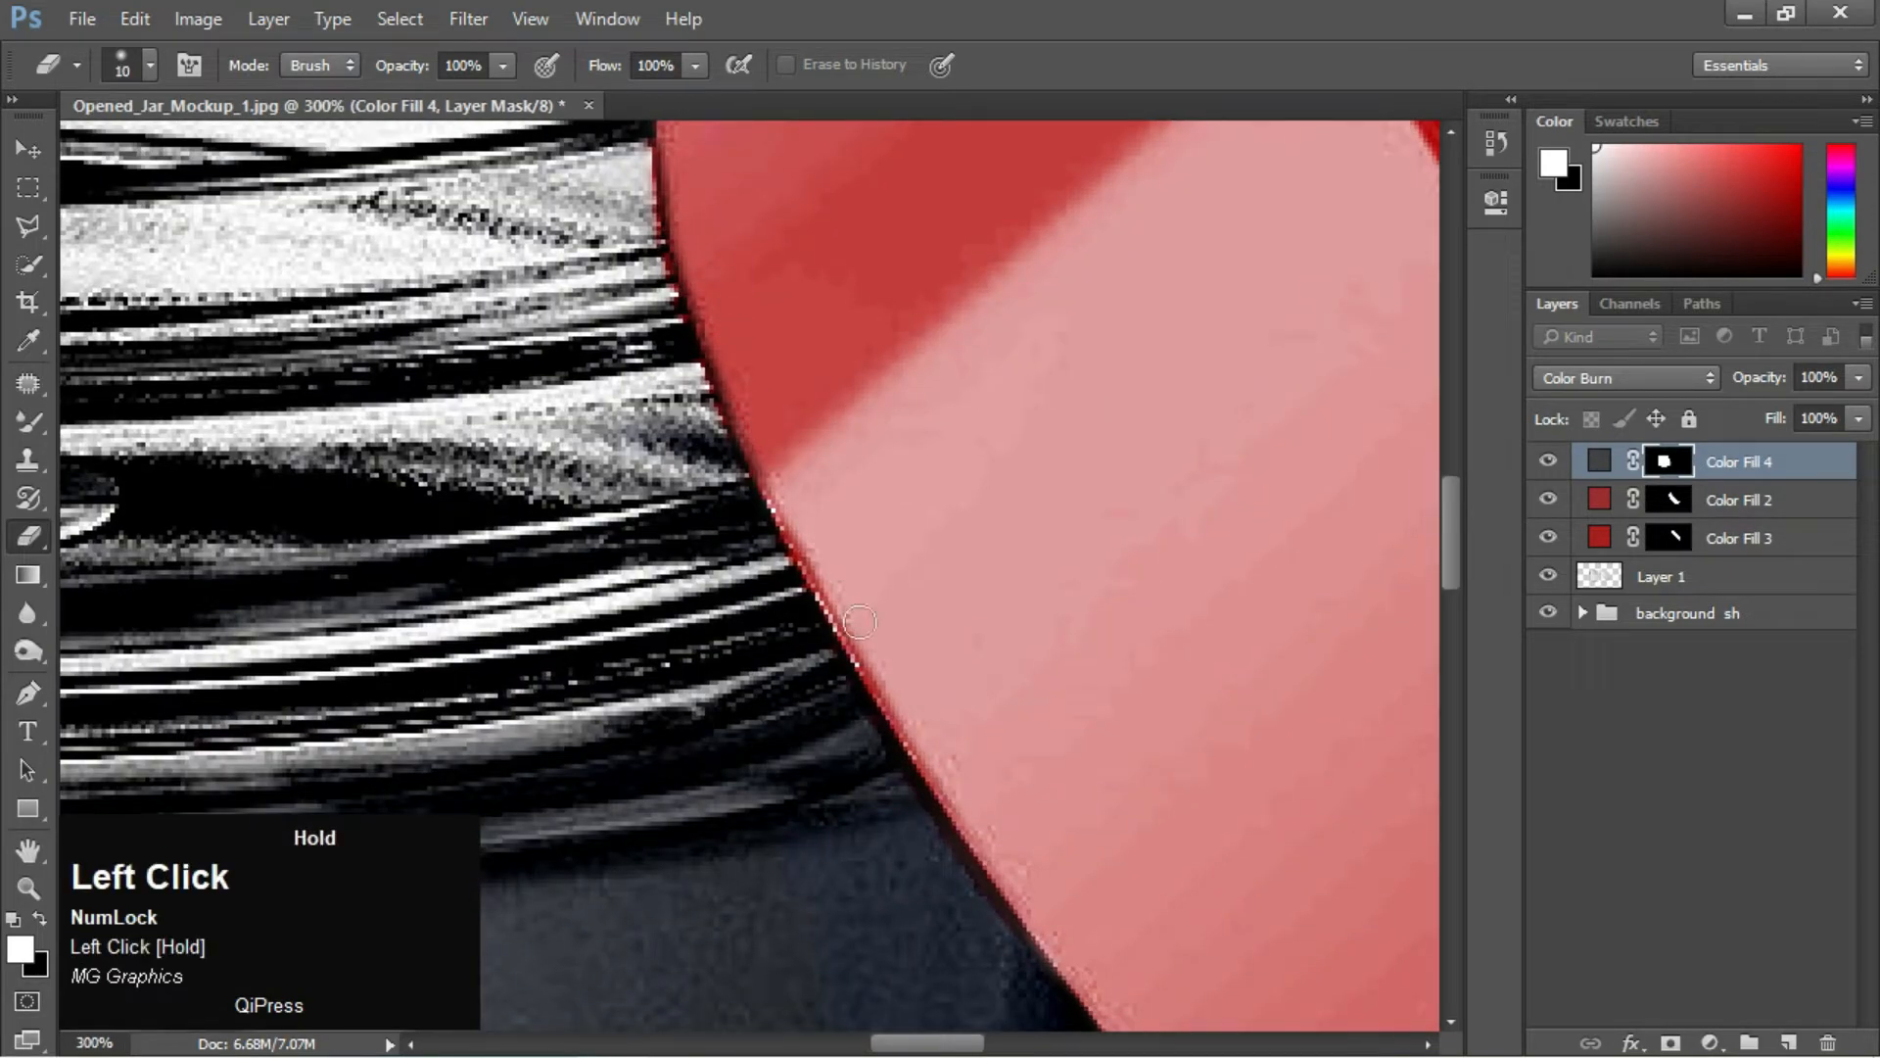
{"action": "left_click_drag", "start_coordinate": [819, 327], "coordinate": [885, 693]}
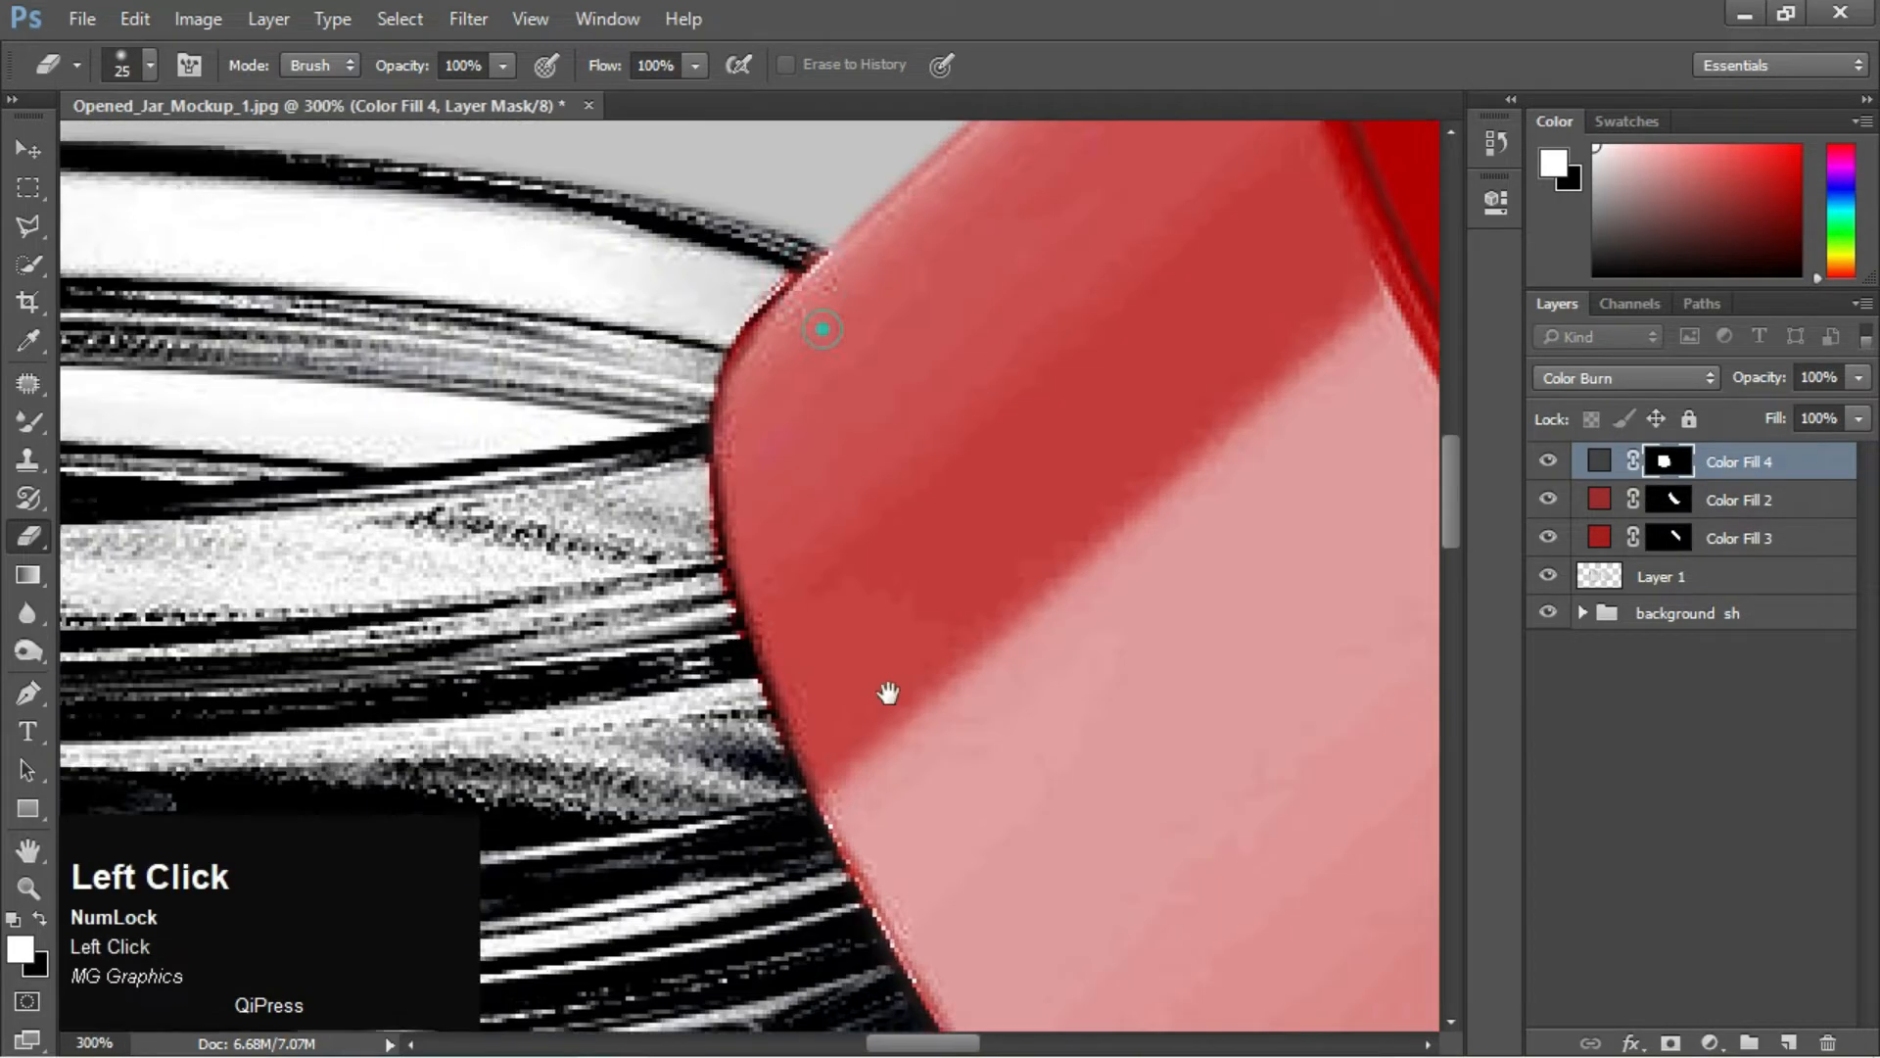
{"action": "left_click_drag", "start_coordinate": [949, 861], "coordinate": [920, 848]}
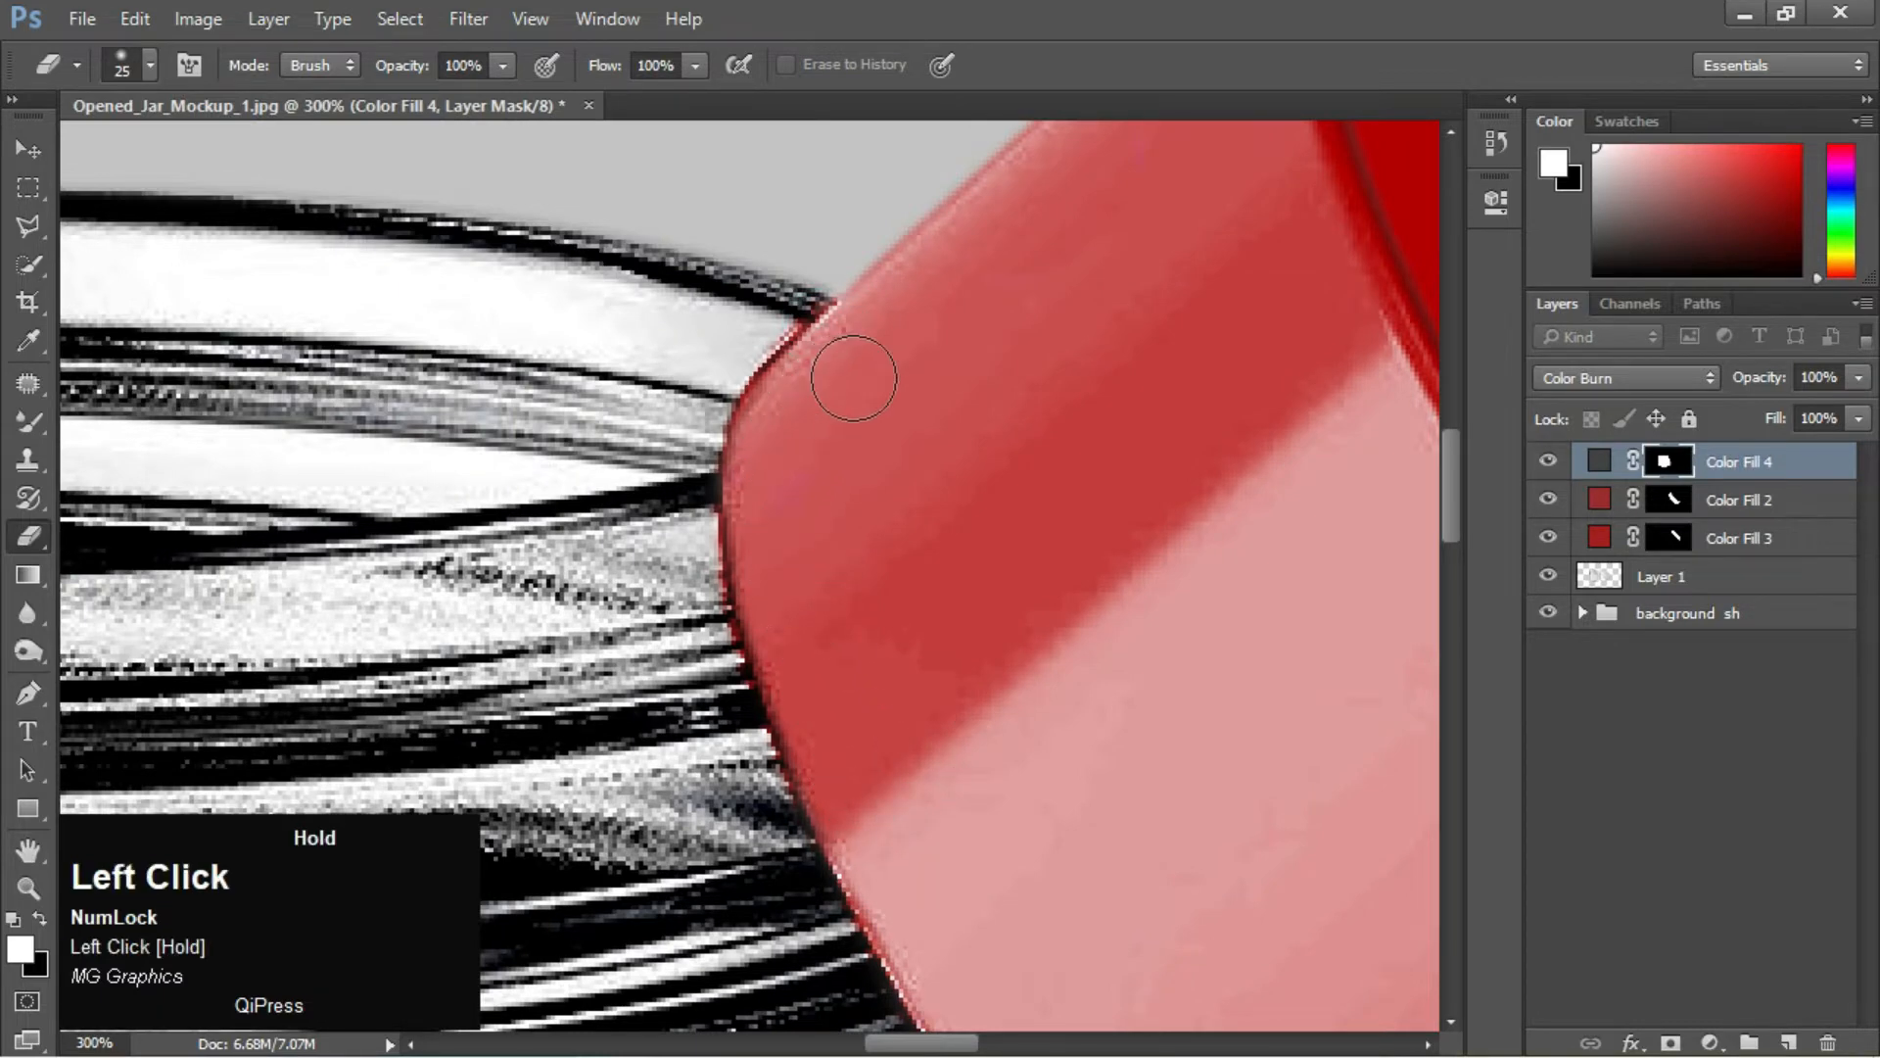
Move the Color Fill 4 layer back below Color Fill 3 and check the cleaned edge between jar and lid
{"action": "key", "text": "ctrl+minus"}
{"action": "key", "text": "ctrl+minus"}
{"action": "key", "text": "ctrl+minus"}
{"action": "key", "text": "ctrl+minus"}
{"action": "key", "text": "ctrl+minus"}
{"action": "key", "text": "ctrl+minus"}
{"action": "key", "text": "ctrl+minus"}
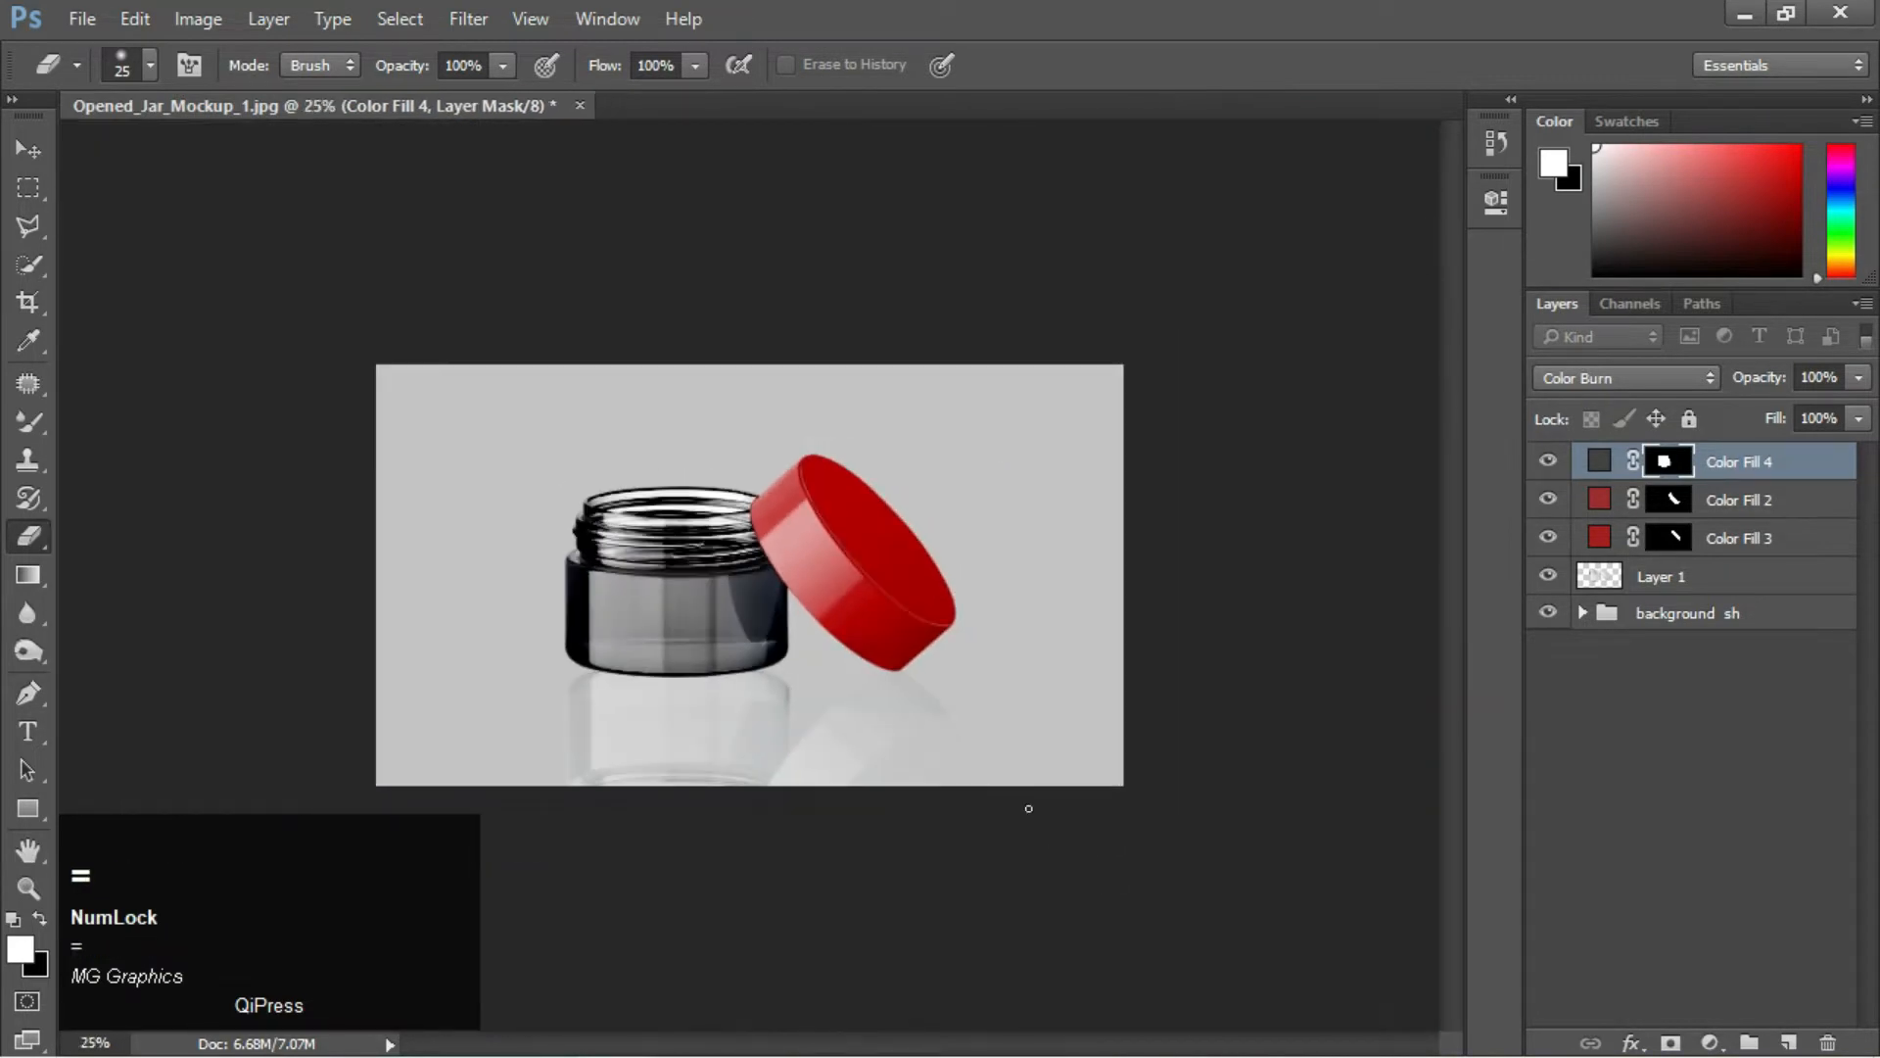
{"action": "key", "text": "ctrl+plus"}
{"action": "key", "text": "ctrl+plus"}
{"action": "left_click_drag", "start_coordinate": [1734, 465], "coordinate": [1733, 556]}
{"action": "key", "text": "ctrl+minus"}
{"action": "key", "text": "ctrl+plus"}
{"action": "key", "text": "ctrl+plus"}
{"action": "key", "text": "ctrl+plus"}
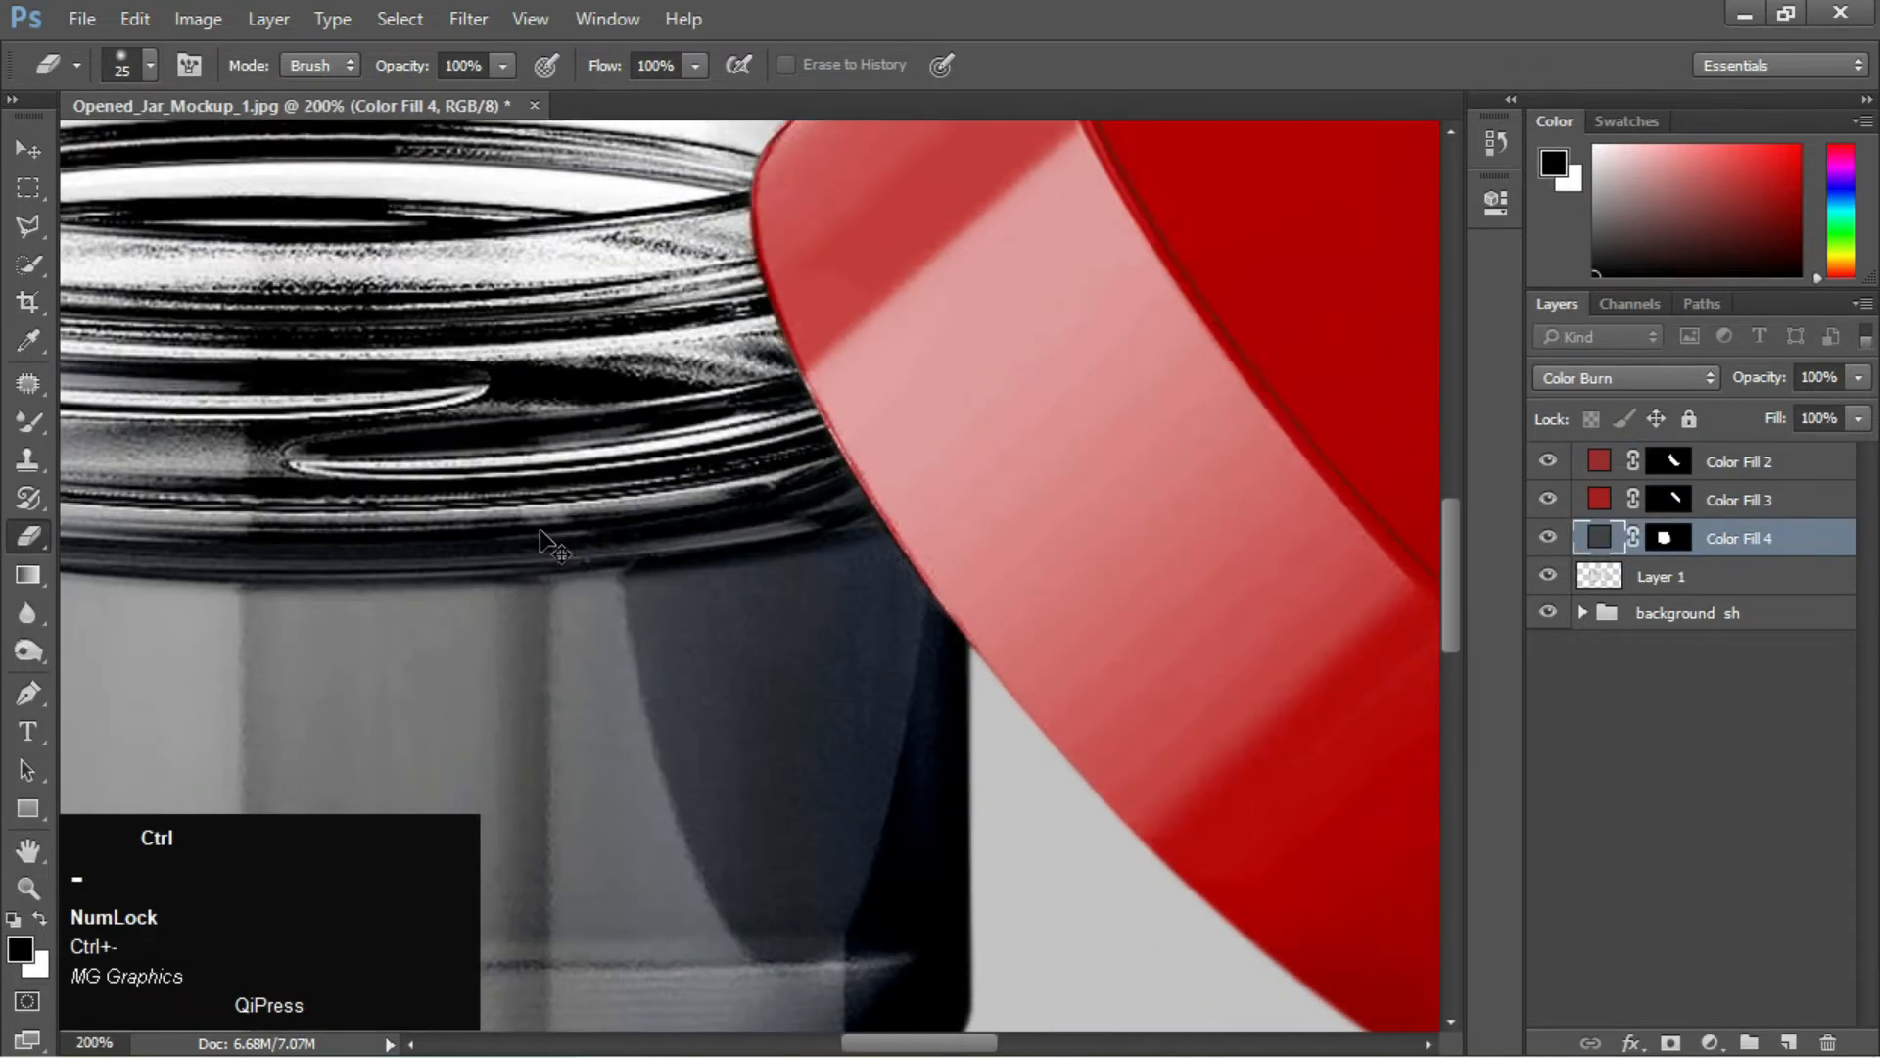
{"action": "key", "text": "ctrl+minus"}
{"action": "key", "text": "ctrl+minus"}
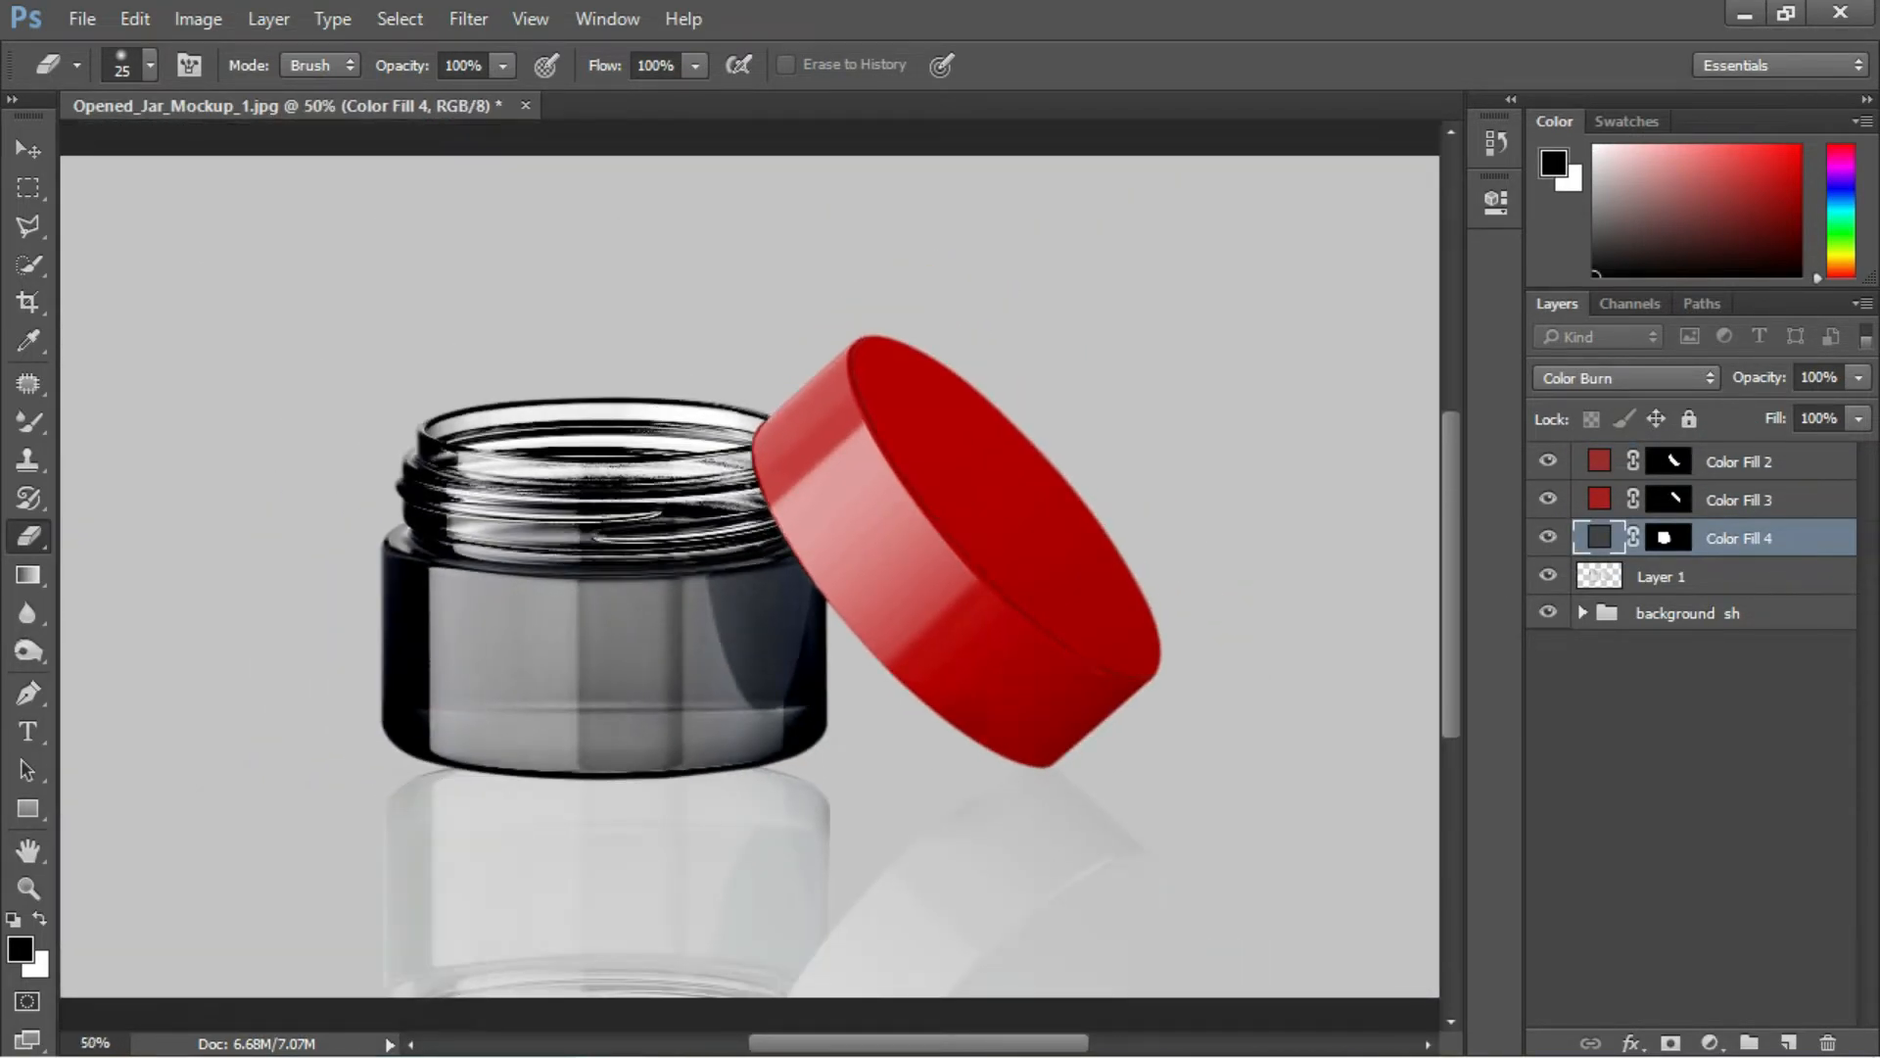
Toggle the visibility of Color Fill 2, Color Fill 3 and Color Fill 4 to examine what each layer colors
{"action": "left_click", "coordinate": [1588, 774]}
{"action": "left_click", "coordinate": [1732, 475]}
{"action": "left_click", "coordinate": [1548, 462]}
{"action": "left_click", "coordinate": [1547, 461]}
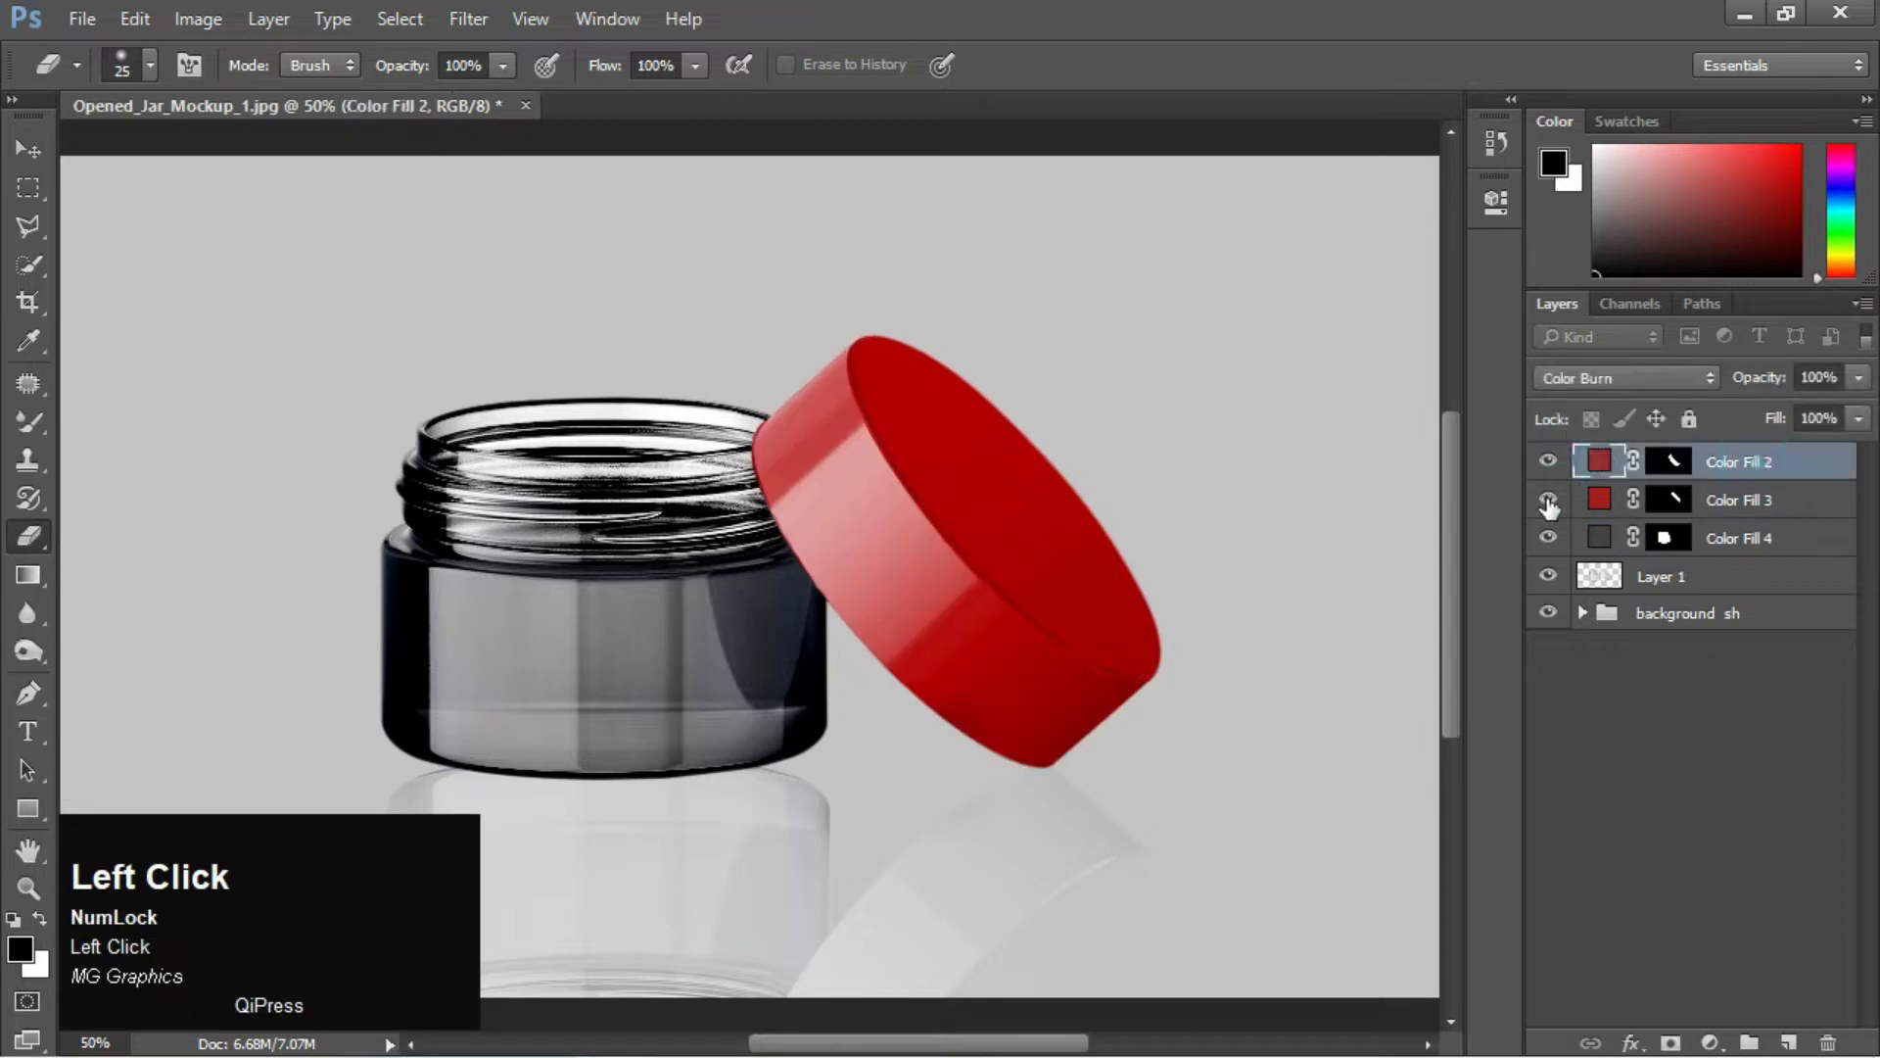
{"action": "left_click", "coordinate": [1547, 500]}
{"action": "left_click", "coordinate": [1547, 499]}
{"action": "left_click", "coordinate": [1547, 538]}
Draw a pastel teal rectangle of about 737 × 570 px over the jar, clipped to the Color Fill 4 layer
{"action": "left_click", "coordinate": [28, 808]}
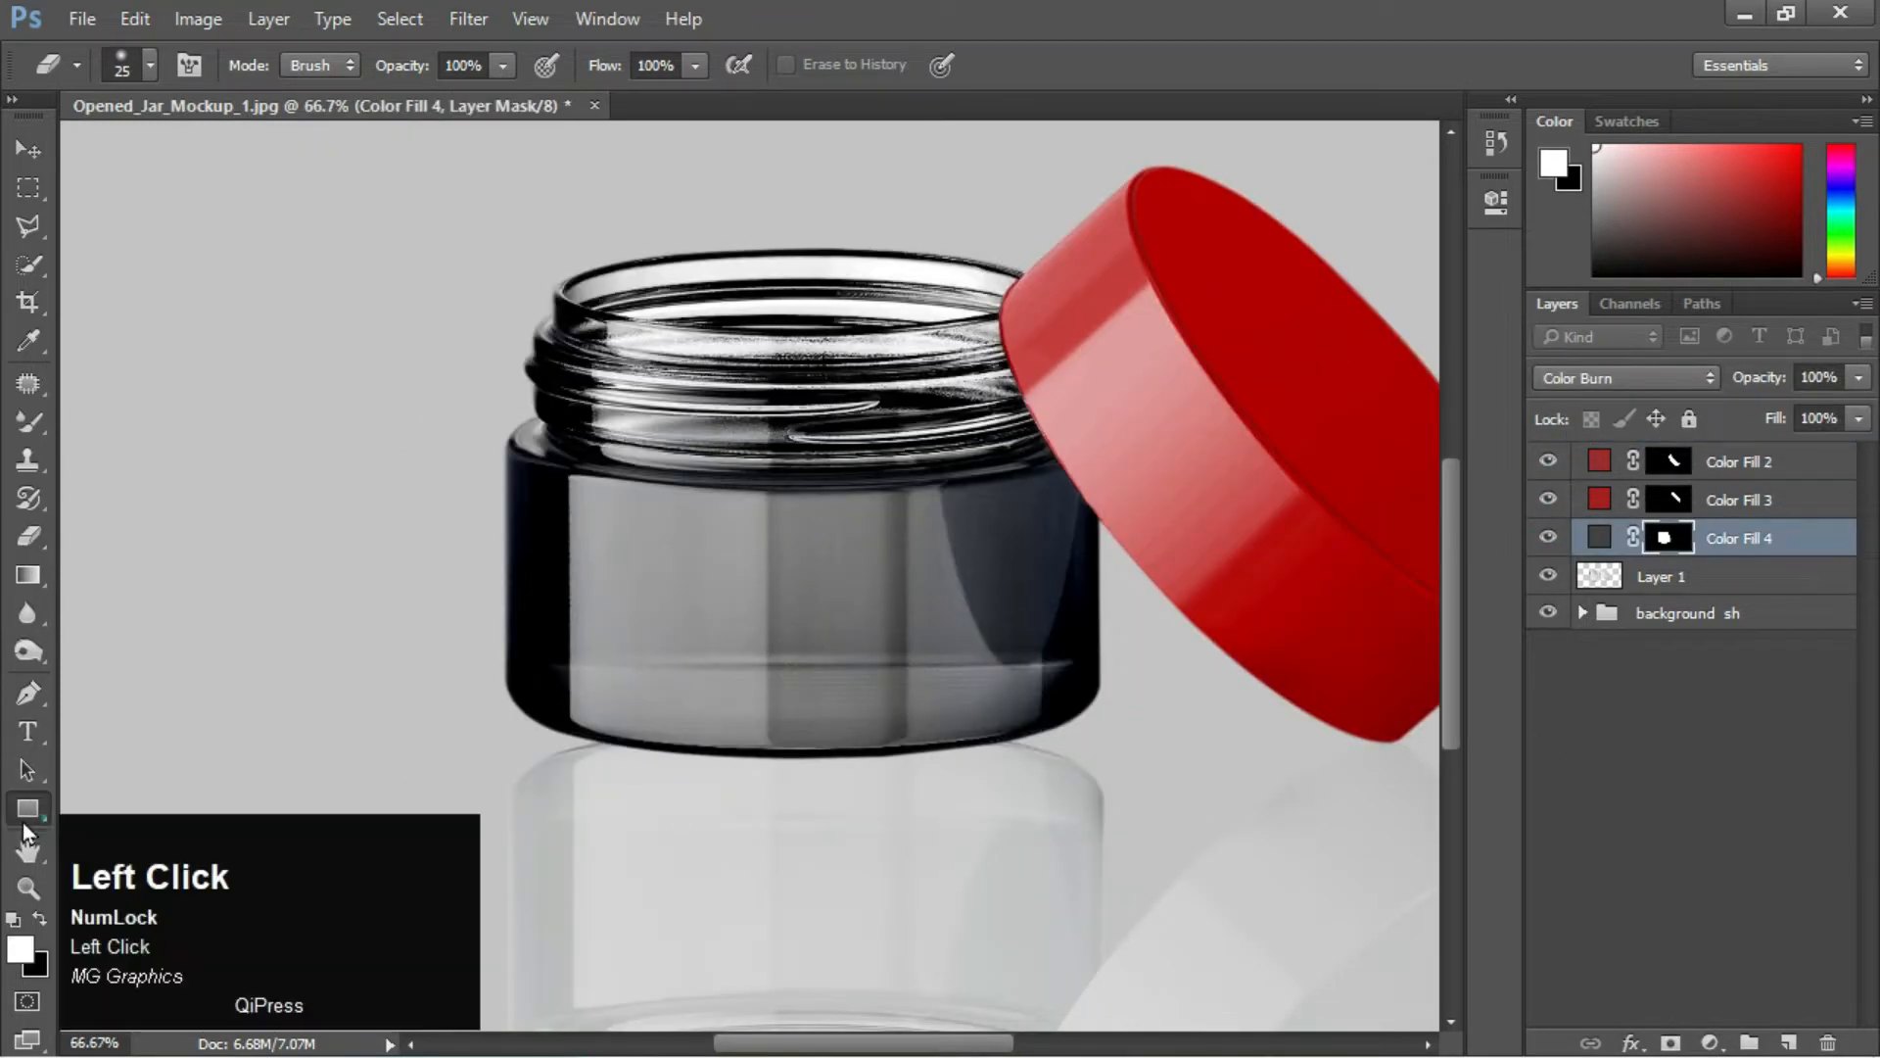
{"action": "left_click_drag", "start_coordinate": [420, 219], "coordinate": [1144, 773]}
{"action": "left_click", "coordinate": [267, 65]}
{"action": "left_click", "coordinate": [203, 121]}
{"action": "left_click", "coordinate": [246, 263]}
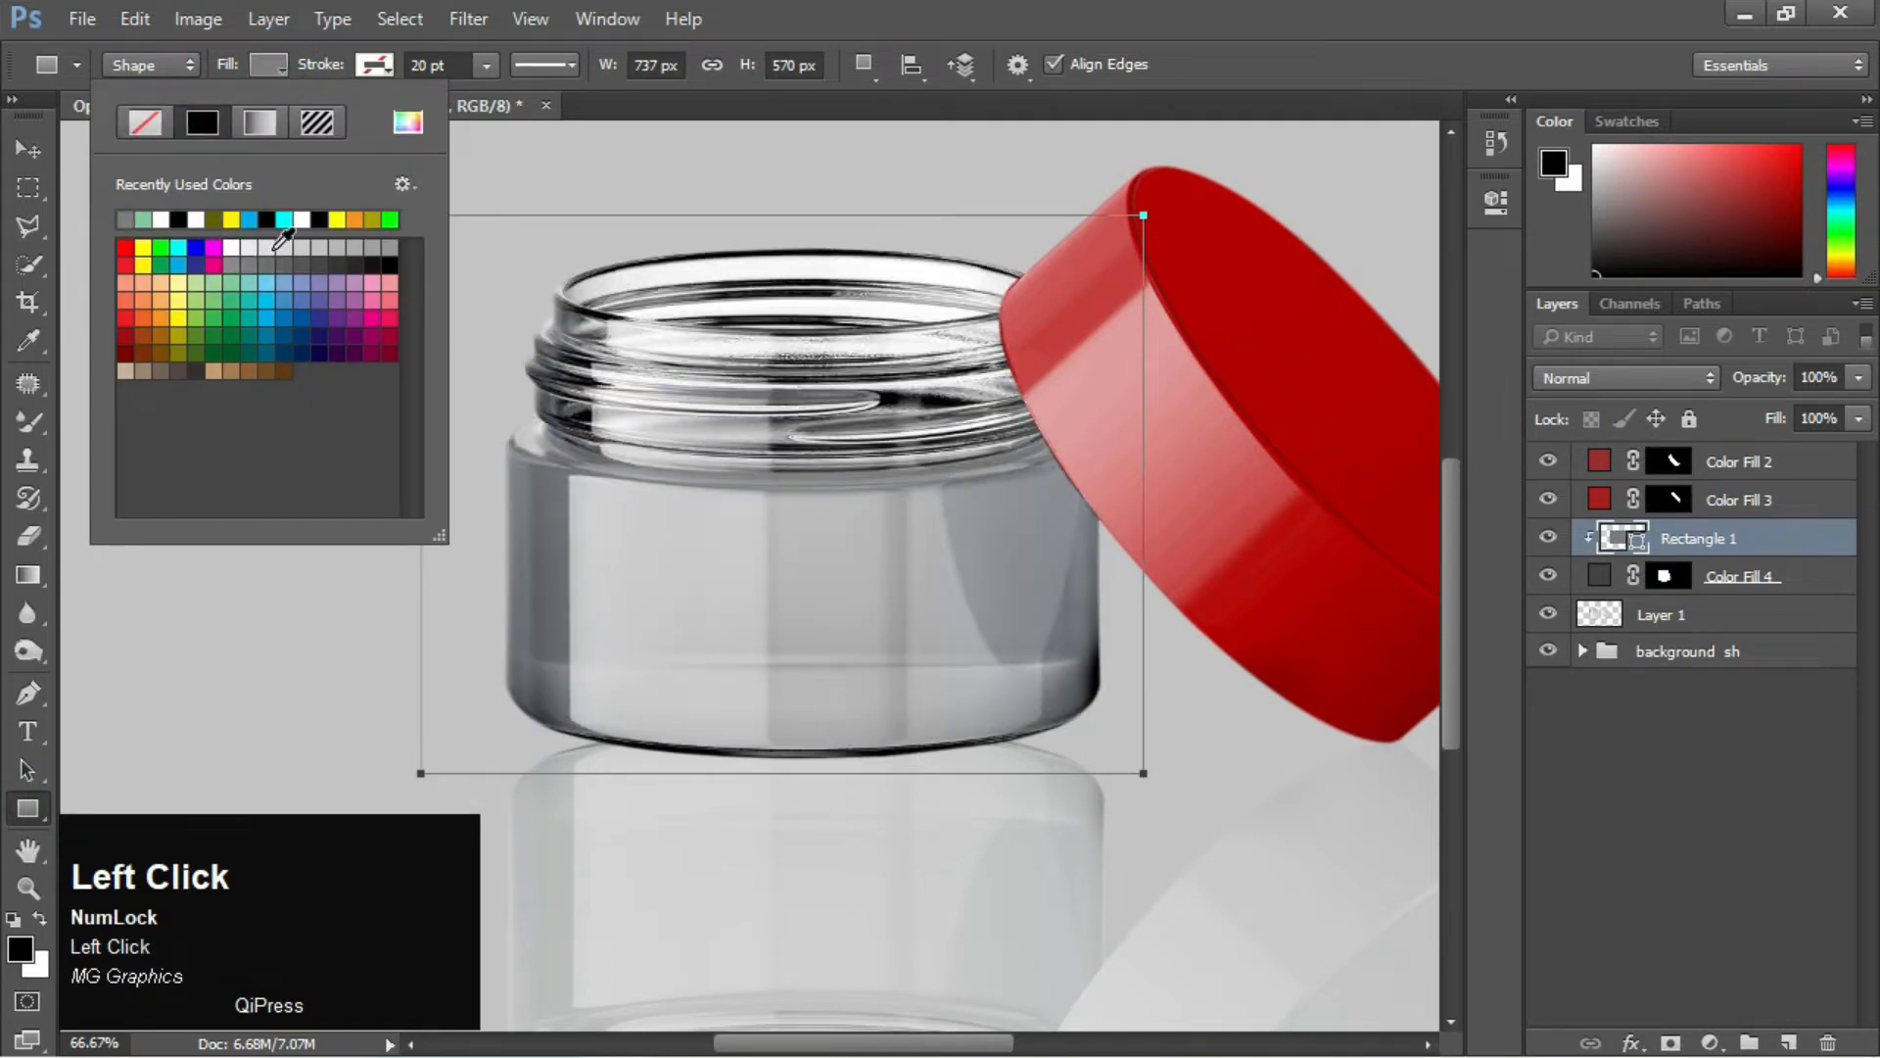
{"action": "left_click", "coordinate": [266, 283]}
{"action": "left_click", "coordinate": [27, 149]}
Compare the jar with the rectangle hidden and shown, and release and recreate its clipping mask on Color Fill 4
{"action": "left_click", "coordinate": [1551, 541]}
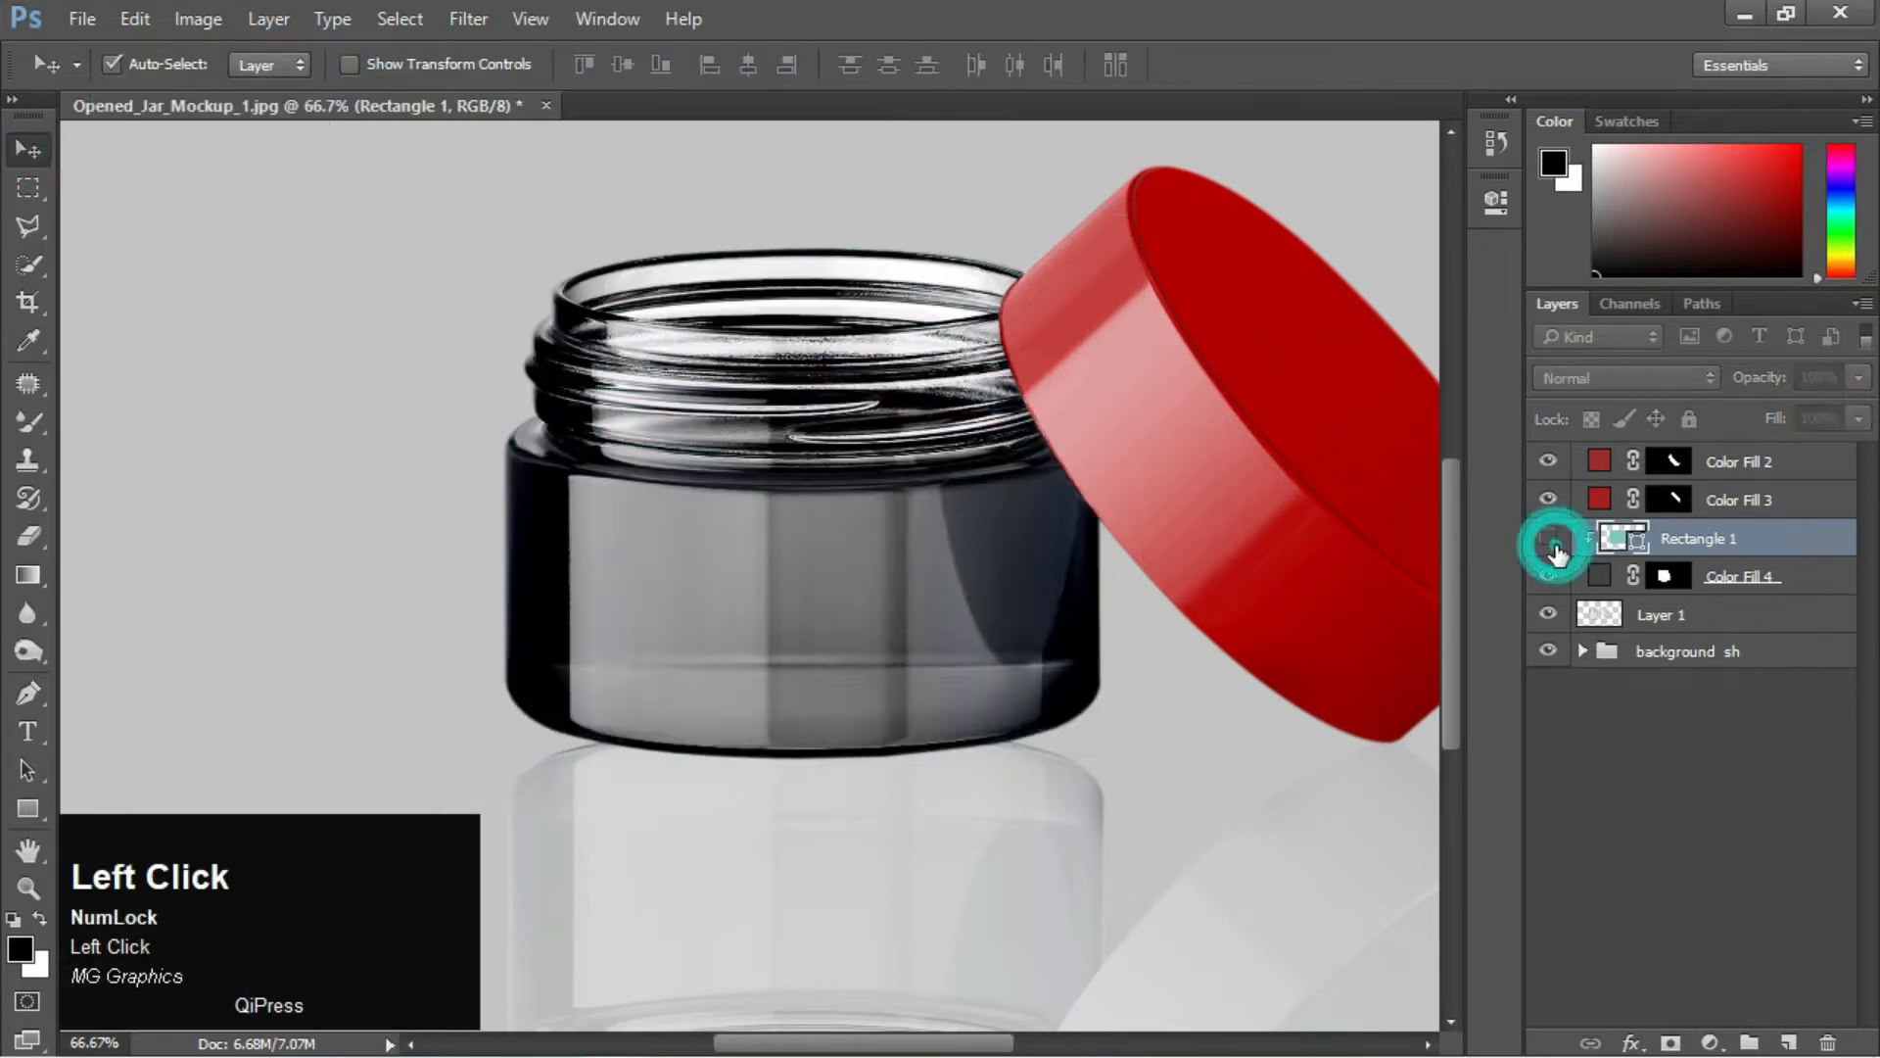
{"action": "left_click", "coordinate": [1551, 541]}
{"action": "right_click", "coordinate": [1712, 549]}
{"action": "left_click", "coordinate": [1508, 582]}
{"action": "right_click", "coordinate": [1796, 543]}
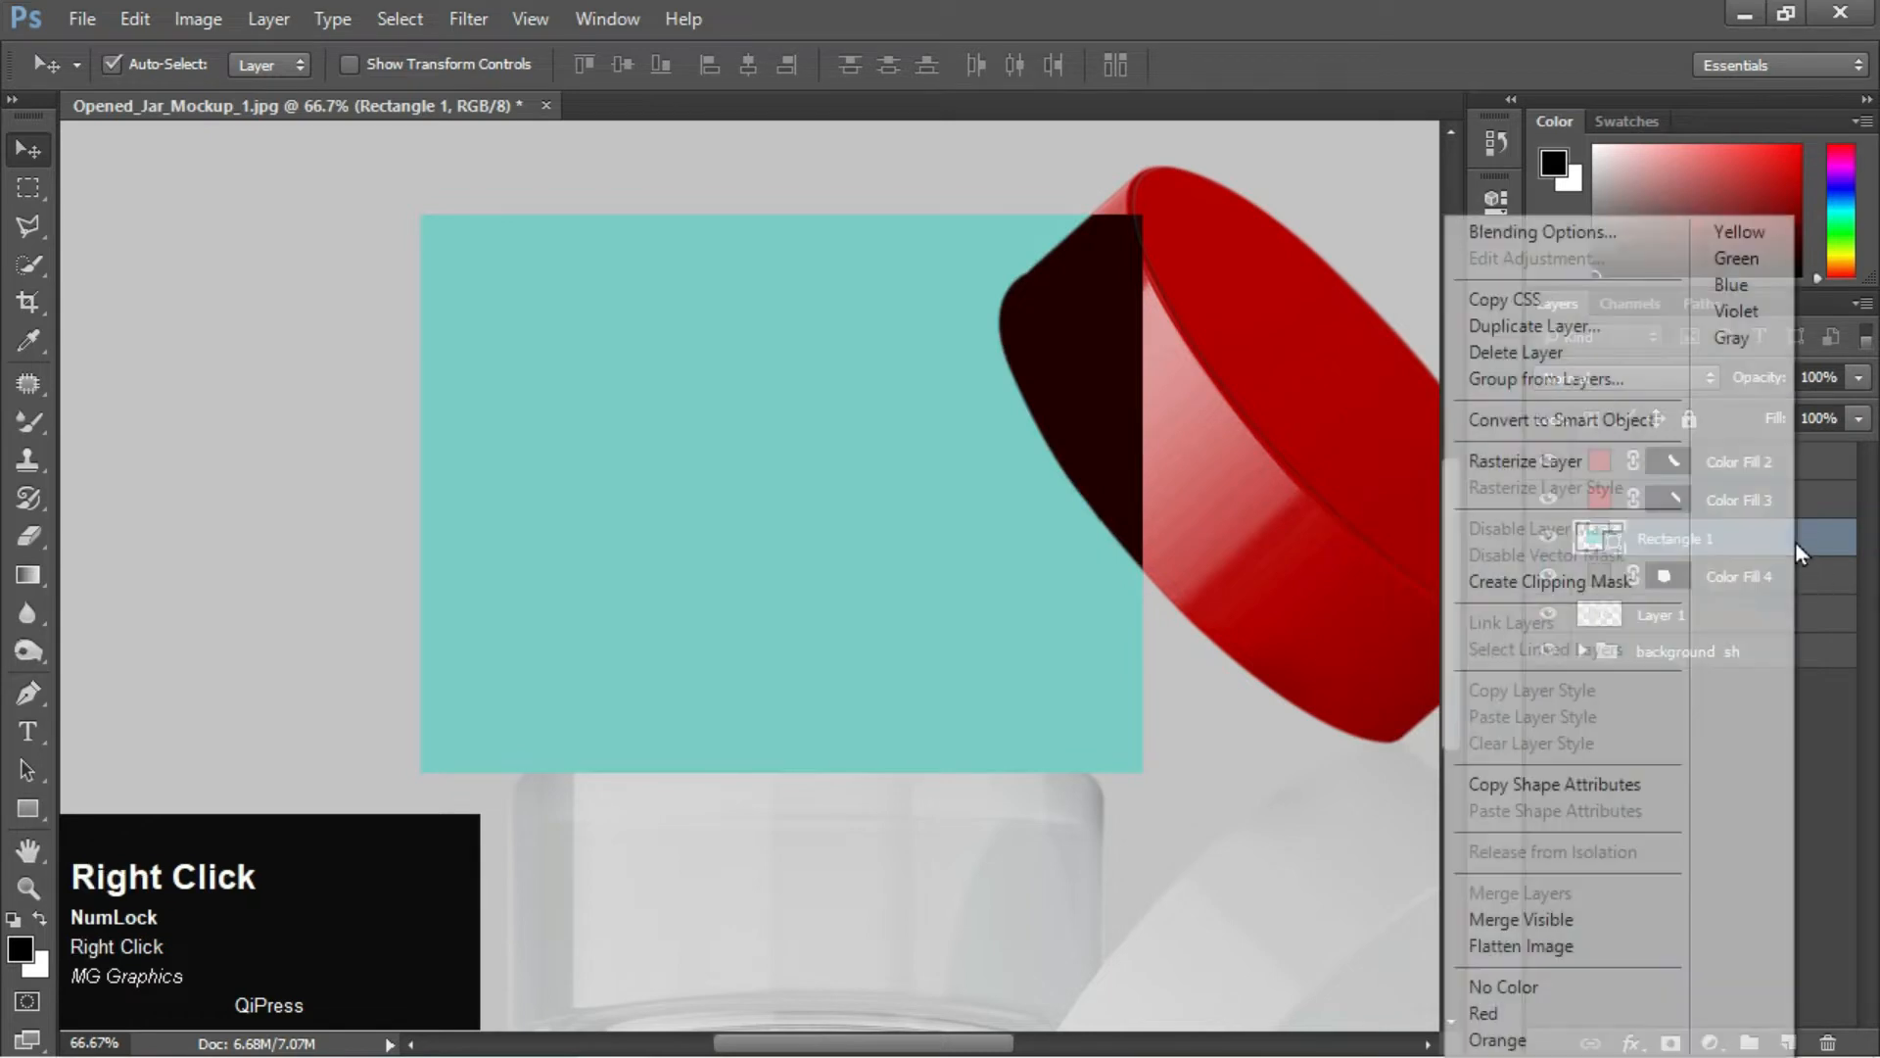
{"action": "left_click", "coordinate": [1618, 583]}
{"action": "left_click", "coordinate": [1790, 860]}
{"action": "left_click", "coordinate": [1702, 538]}
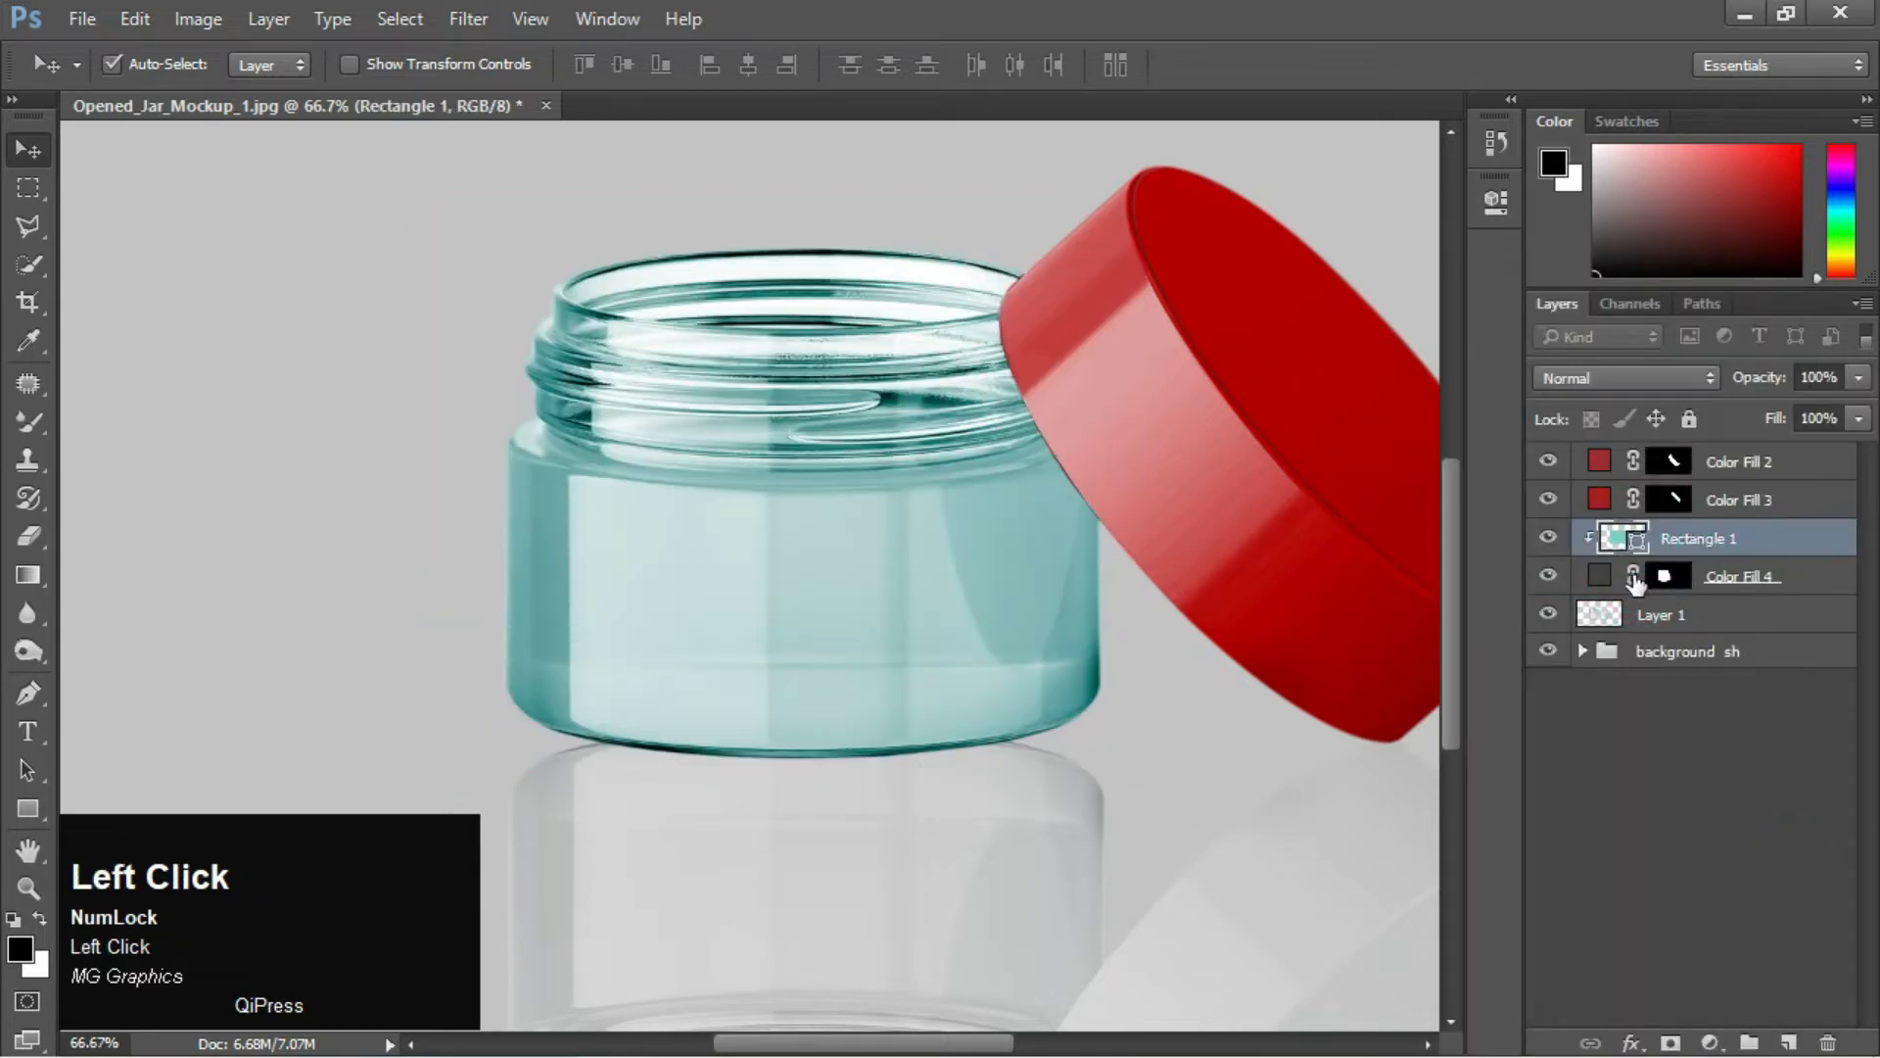
Convert the clipped Rectangle 1 layer to a Smart Object and open its contents
{"action": "right_click", "coordinate": [1655, 544]}
{"action": "left_click", "coordinate": [1532, 431]}
{"action": "double_click", "coordinate": [1625, 538]}
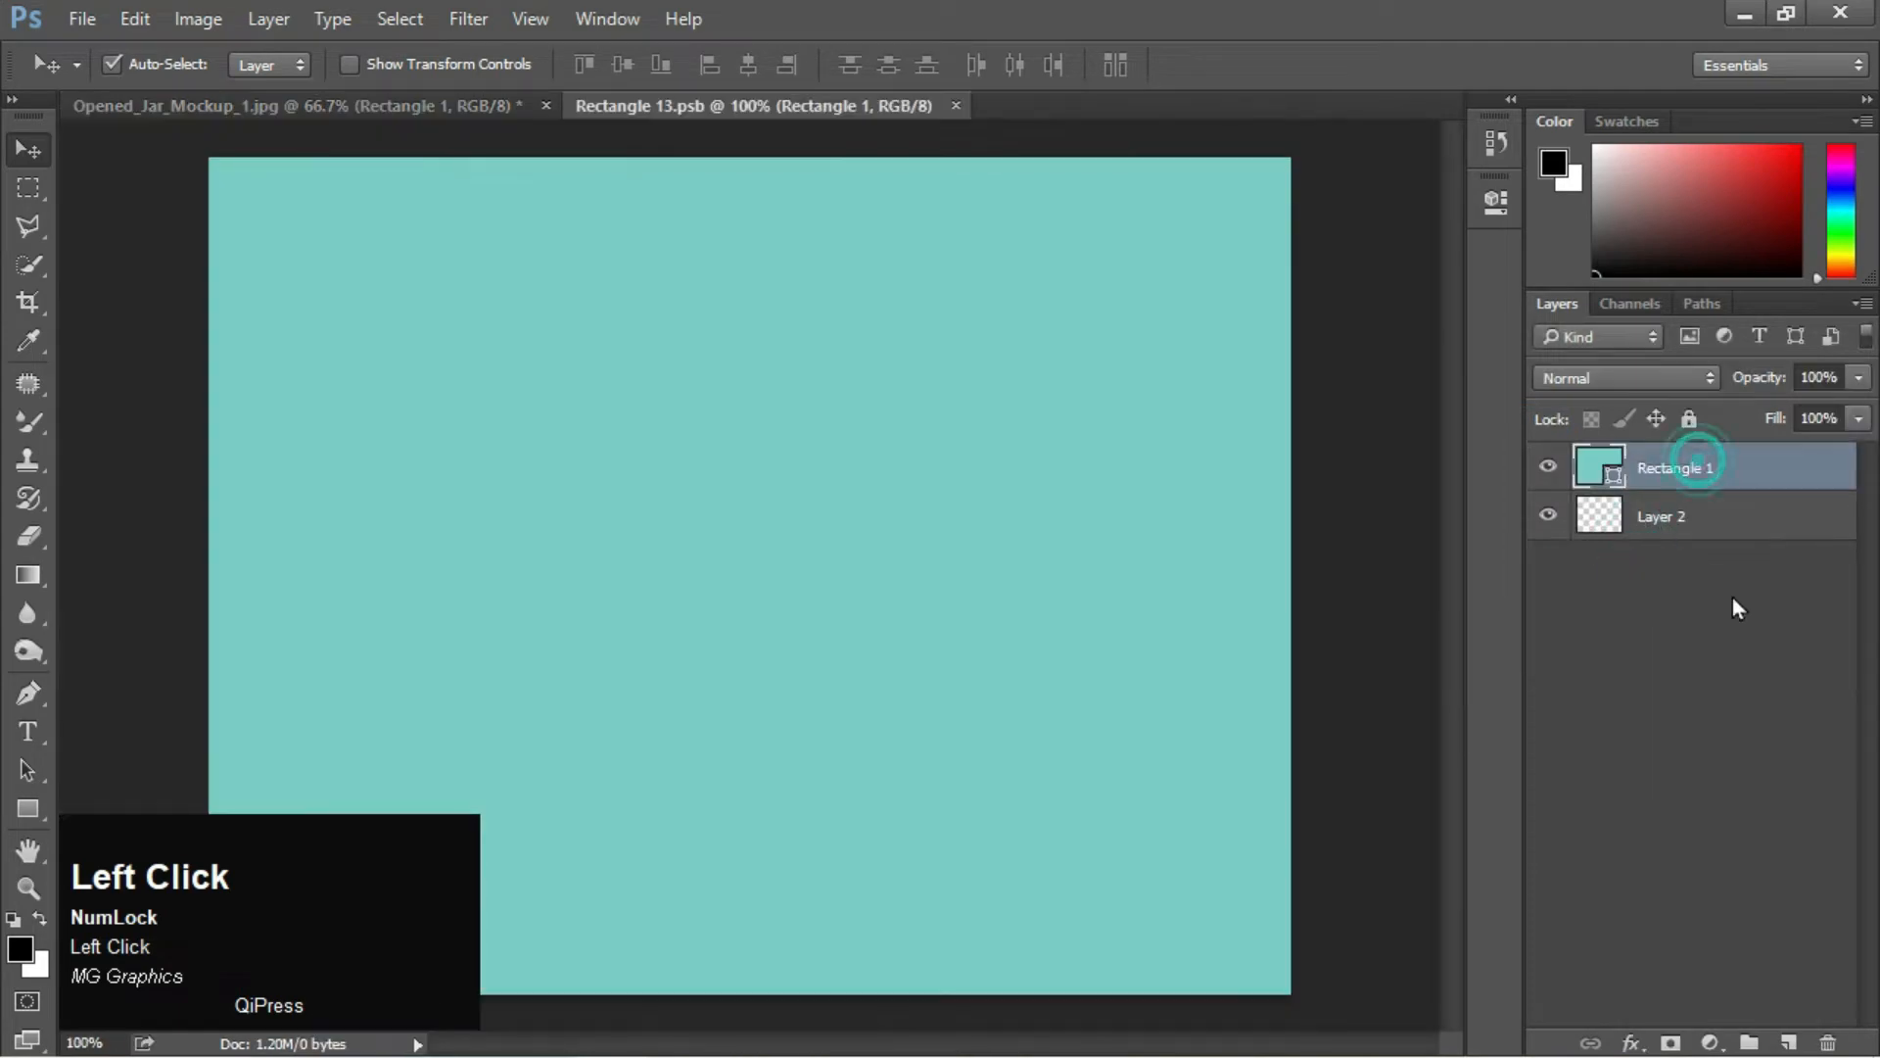
Delete the rectangle layer inside the smart object, save it, and return to the jar document
{"action": "key", "text": "Delete"}
{"action": "left_click", "coordinate": [293, 105]}
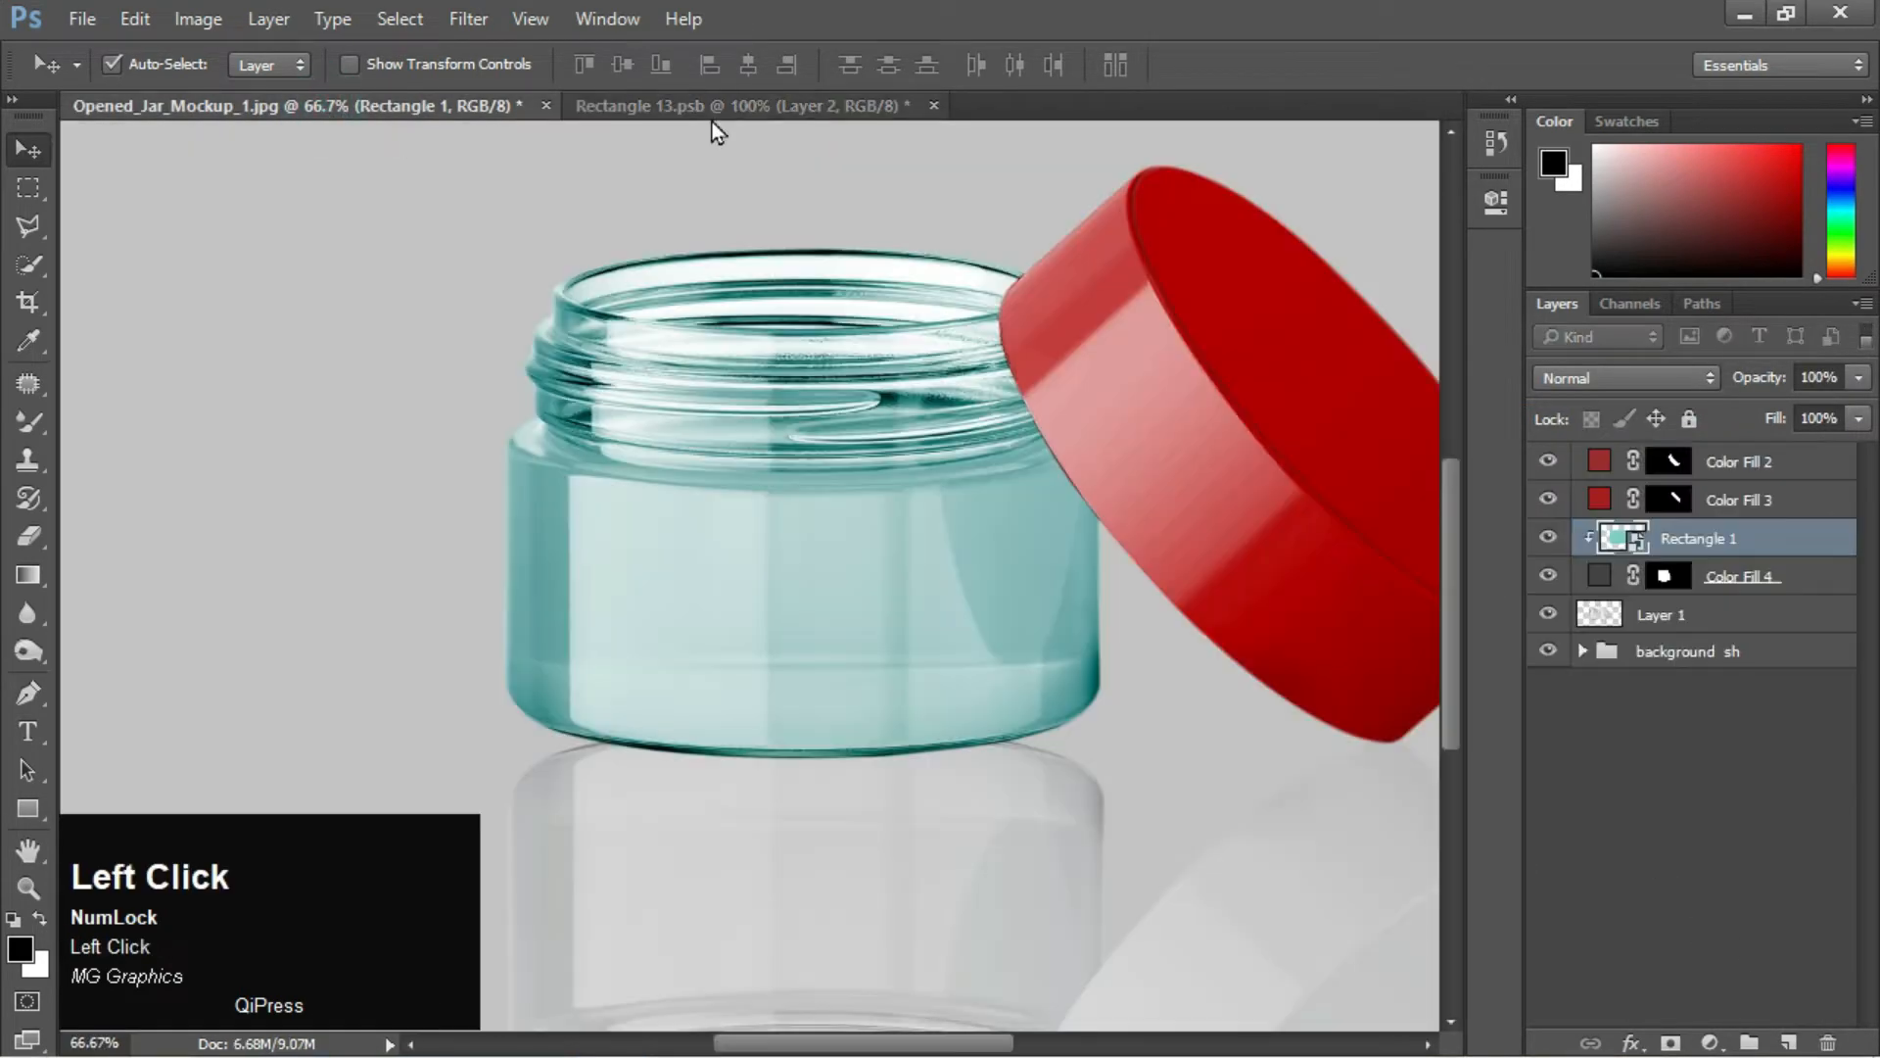
{"action": "left_click", "coordinate": [724, 105]}
{"action": "key", "text": "ctrl+s"}
{"action": "left_click", "coordinate": [392, 108]}
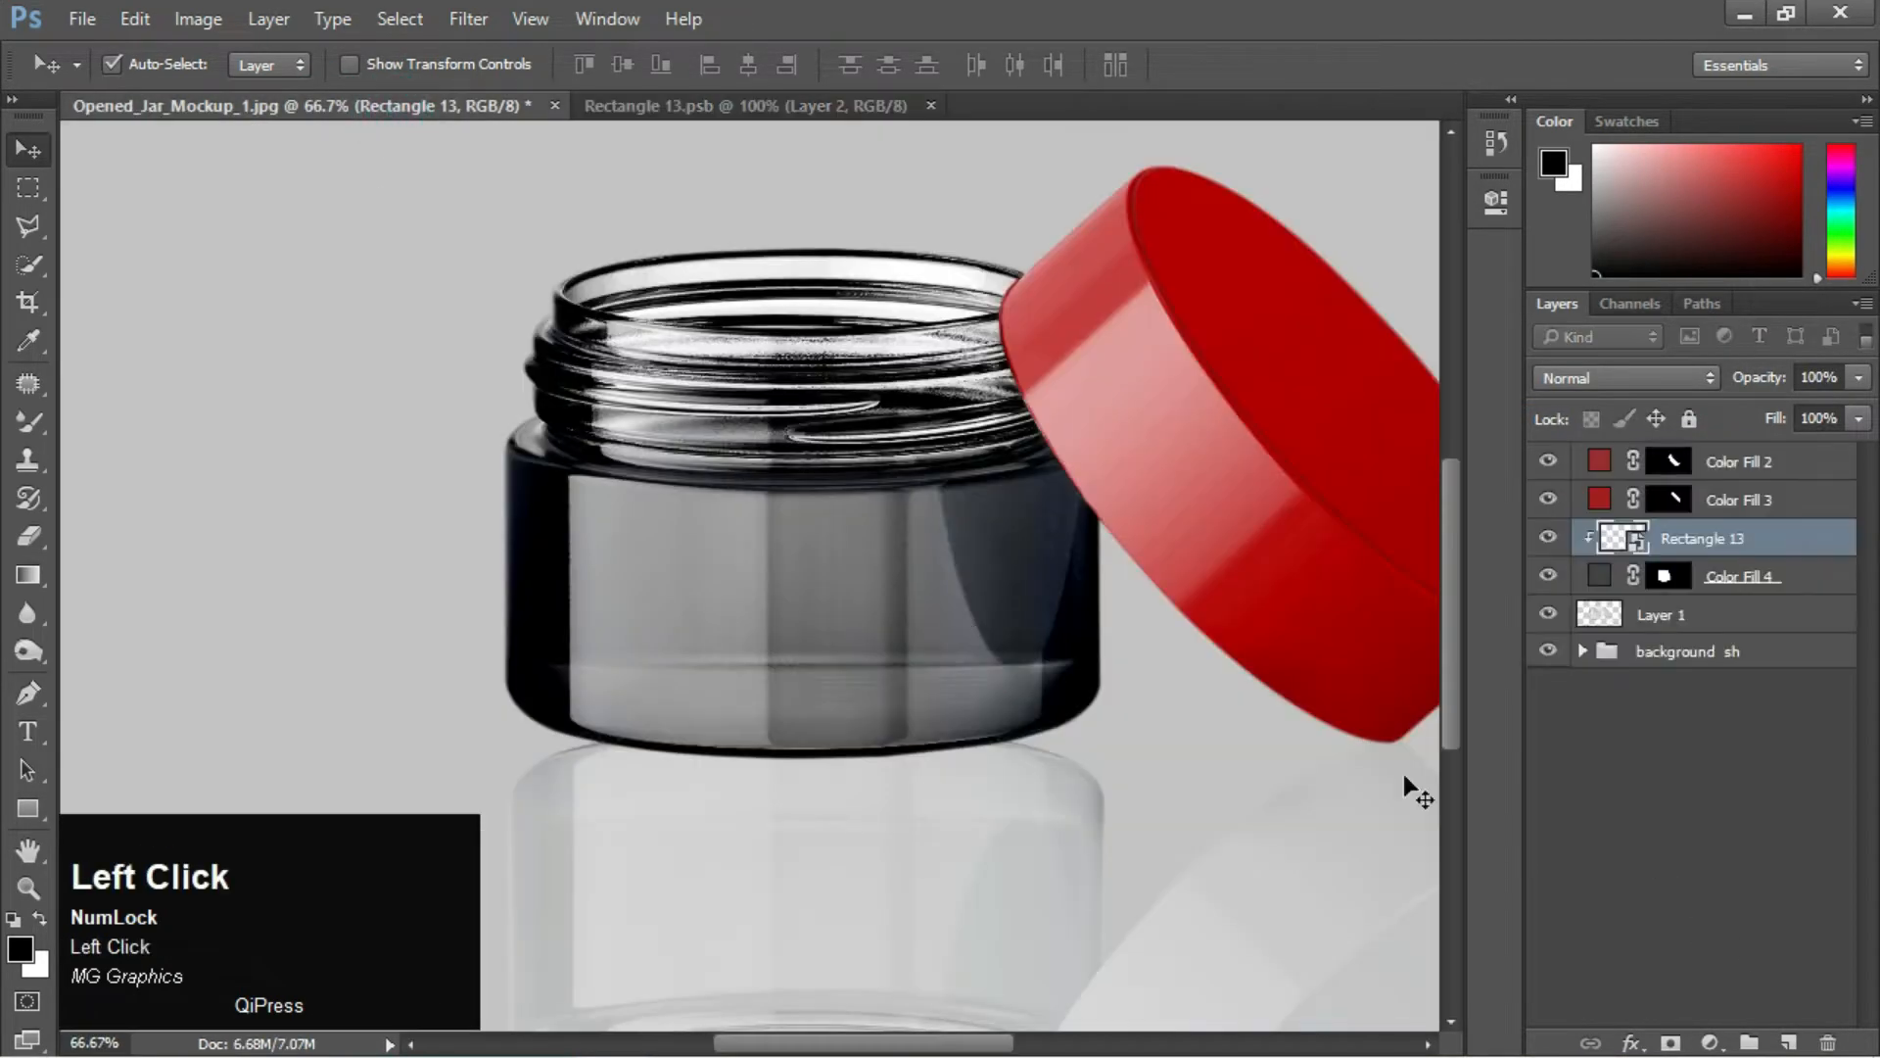
{"action": "key", "text": "ctrl+minus"}
Add an 81662c solid color fill layer inside the smart object, save it, and return to the jar document
{"action": "left_click", "coordinate": [729, 106]}
{"action": "left_click", "coordinate": [1710, 1043]}
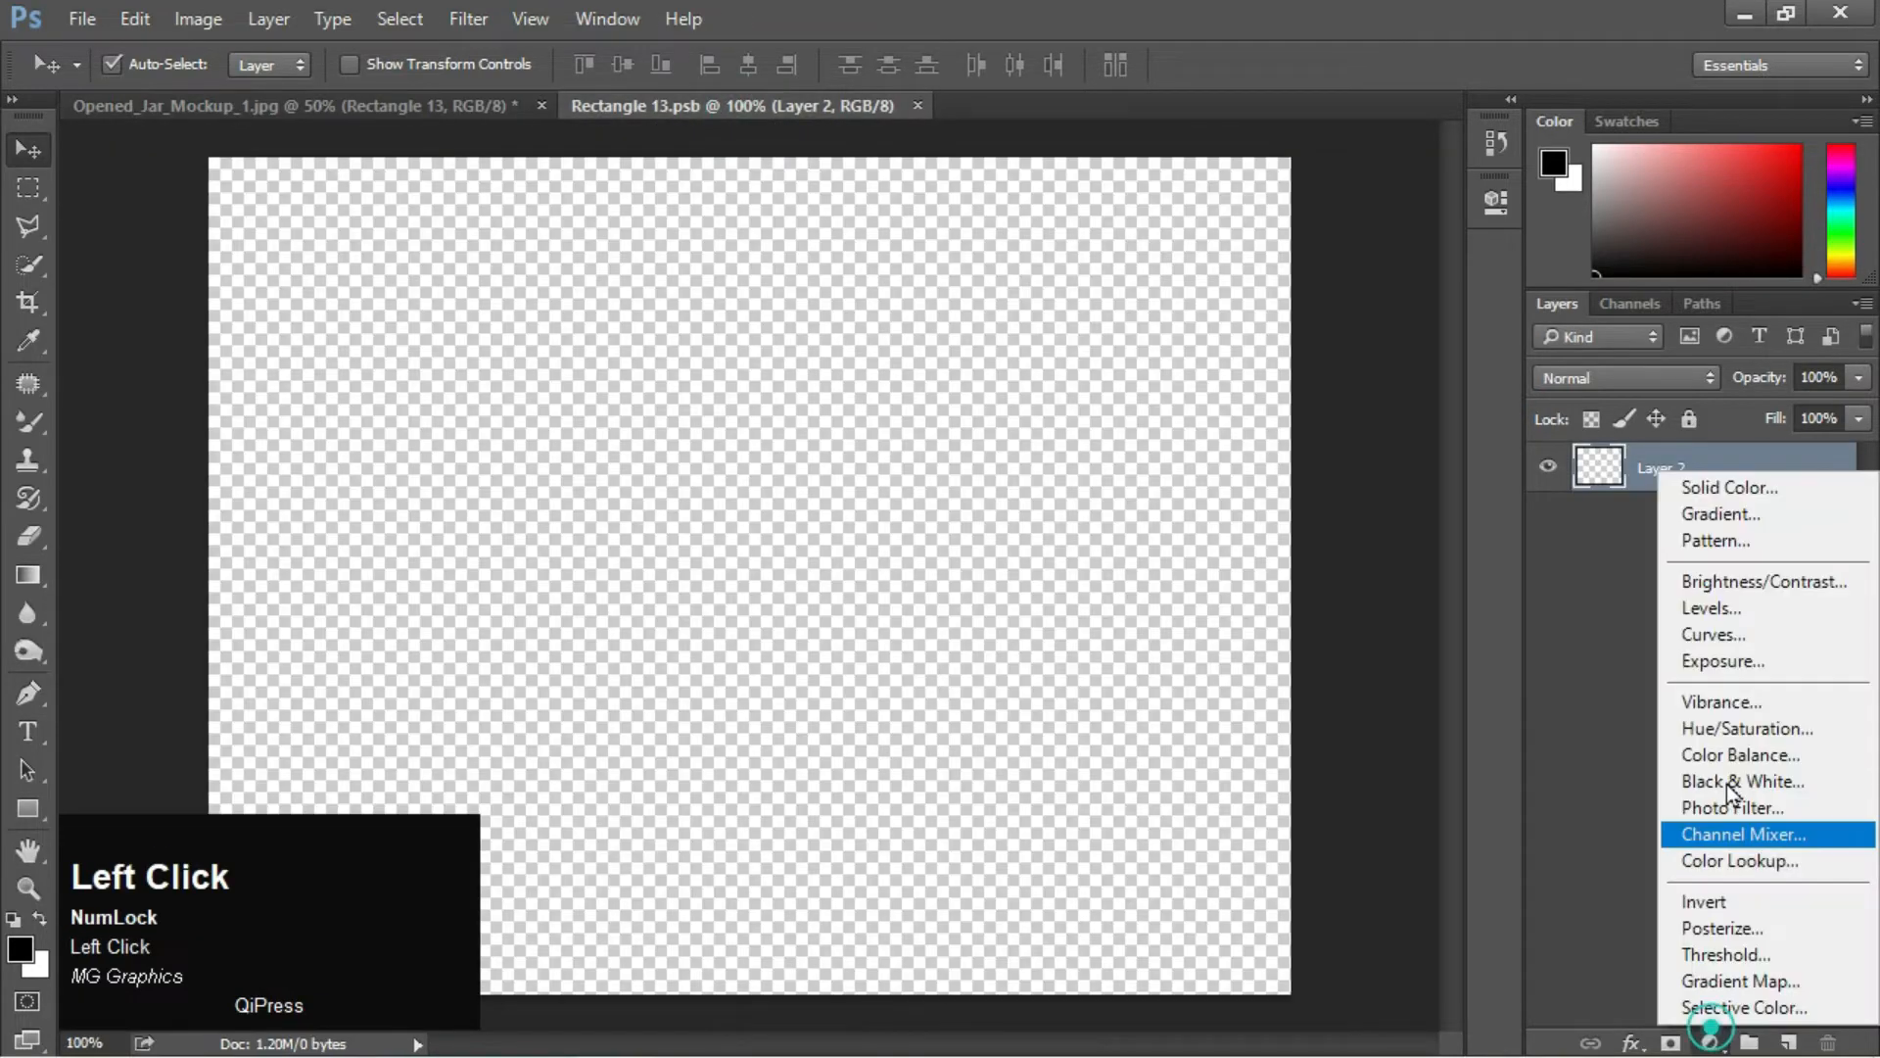
{"action": "left_click", "coordinate": [1735, 498]}
{"action": "left_click_drag", "start_coordinate": [1477, 627], "coordinate": [1494, 593]}
{"action": "left_click", "coordinate": [1349, 414]}
{"action": "left_click_drag", "start_coordinate": [1286, 446], "coordinate": [1315, 443]}
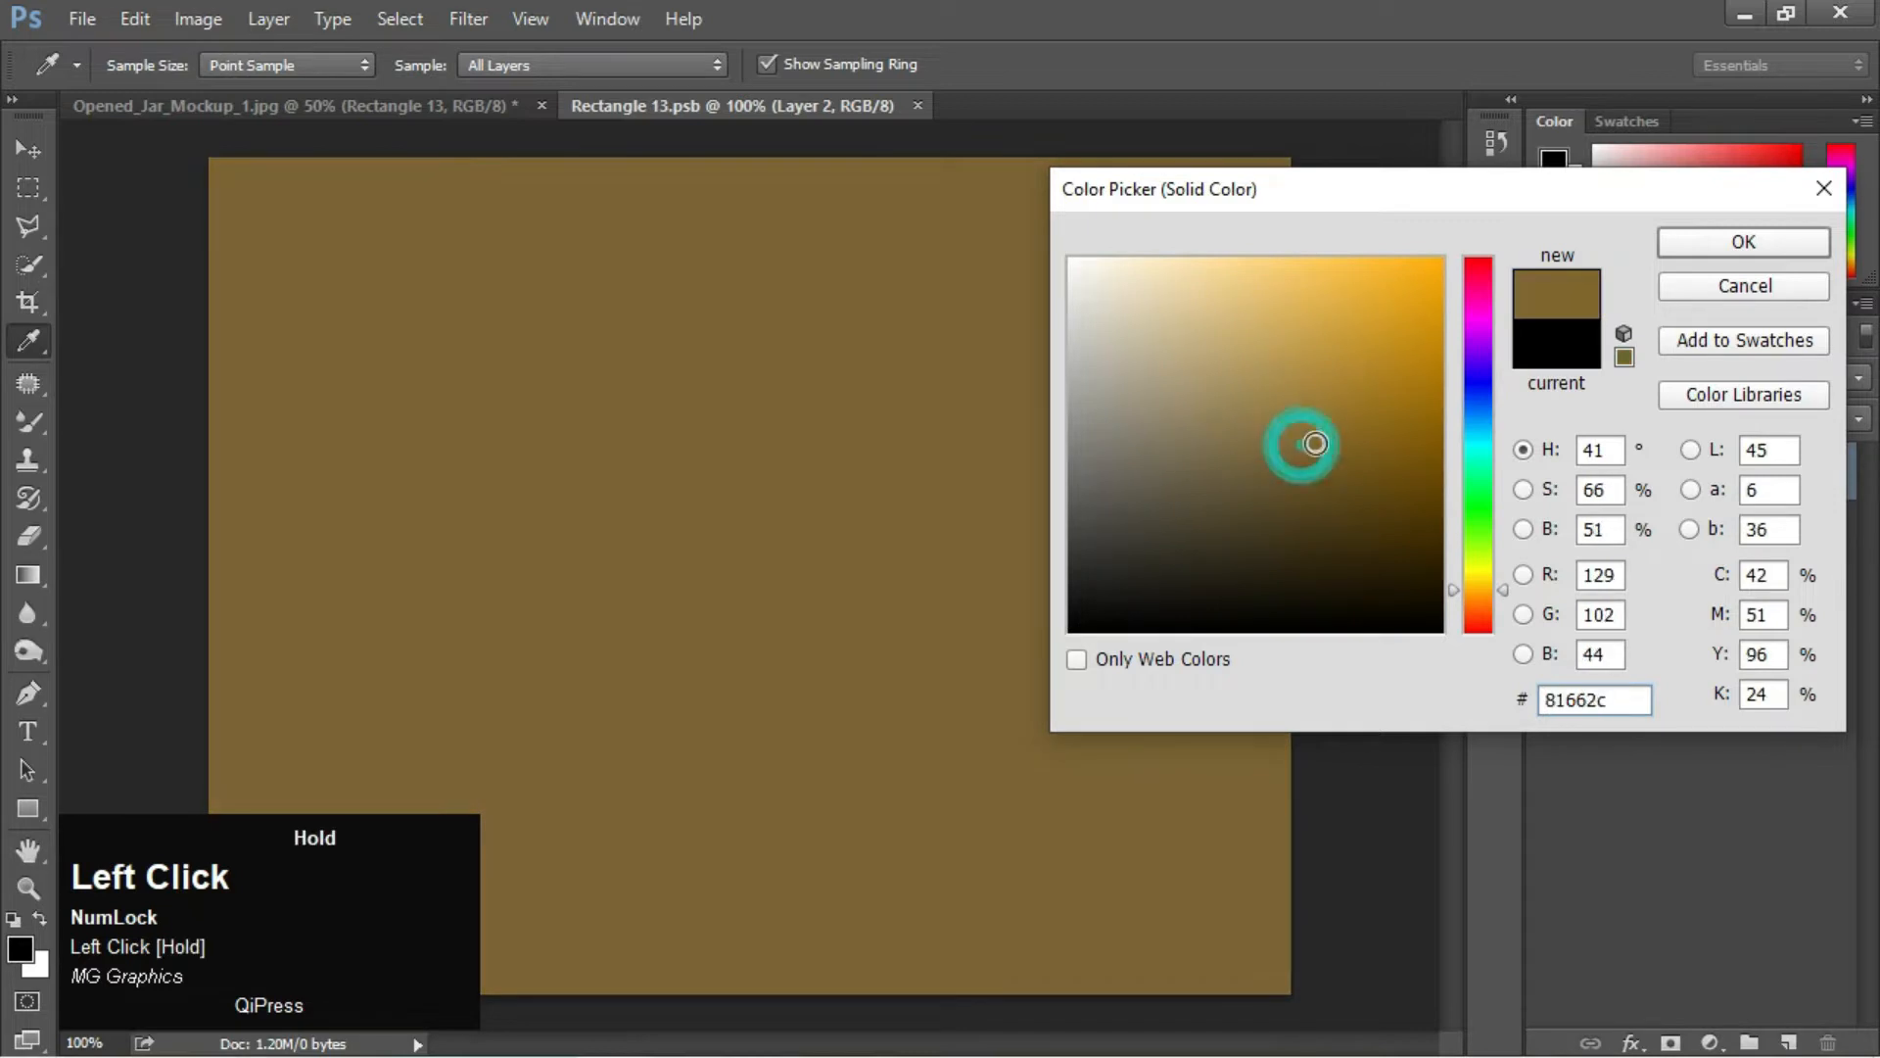
{"action": "left_click", "coordinate": [1677, 246]}
{"action": "key", "text": "ctrl+s"}
{"action": "left_click", "coordinate": [431, 110]}
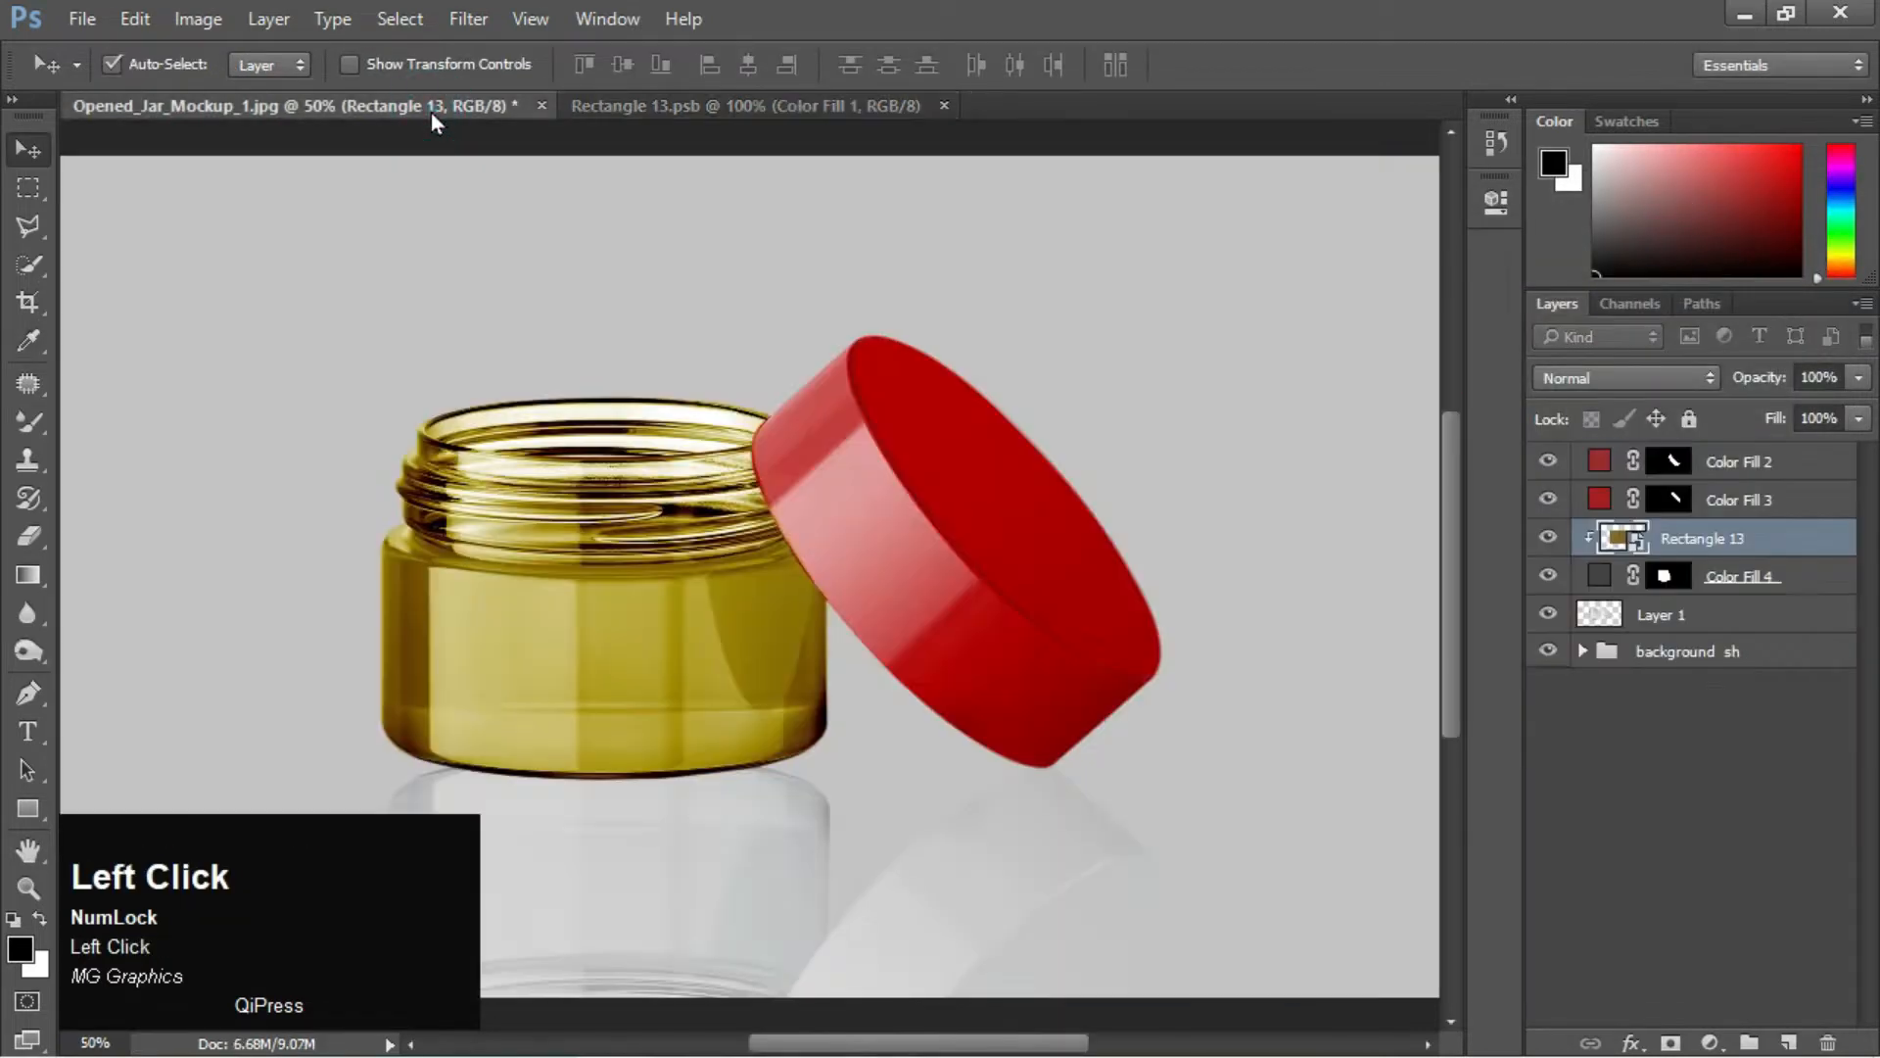
Float the smart object's document as a small window at 50% zoom beside the jar image
{"action": "left_click_drag", "start_coordinate": [728, 106], "coordinate": [819, 161]}
{"action": "key", "text": "ctrl+minus"}
{"action": "key", "text": "ctrl+minus"}
{"action": "left_click_drag", "start_coordinate": [1722, 1022], "coordinate": [1185, 601]}
{"action": "left_click_drag", "start_coordinate": [889, 167], "coordinate": [1475, 584]}
Change the smart object's solid fill color to 936c19 and save it
{"action": "double_click", "coordinate": [1598, 471]}
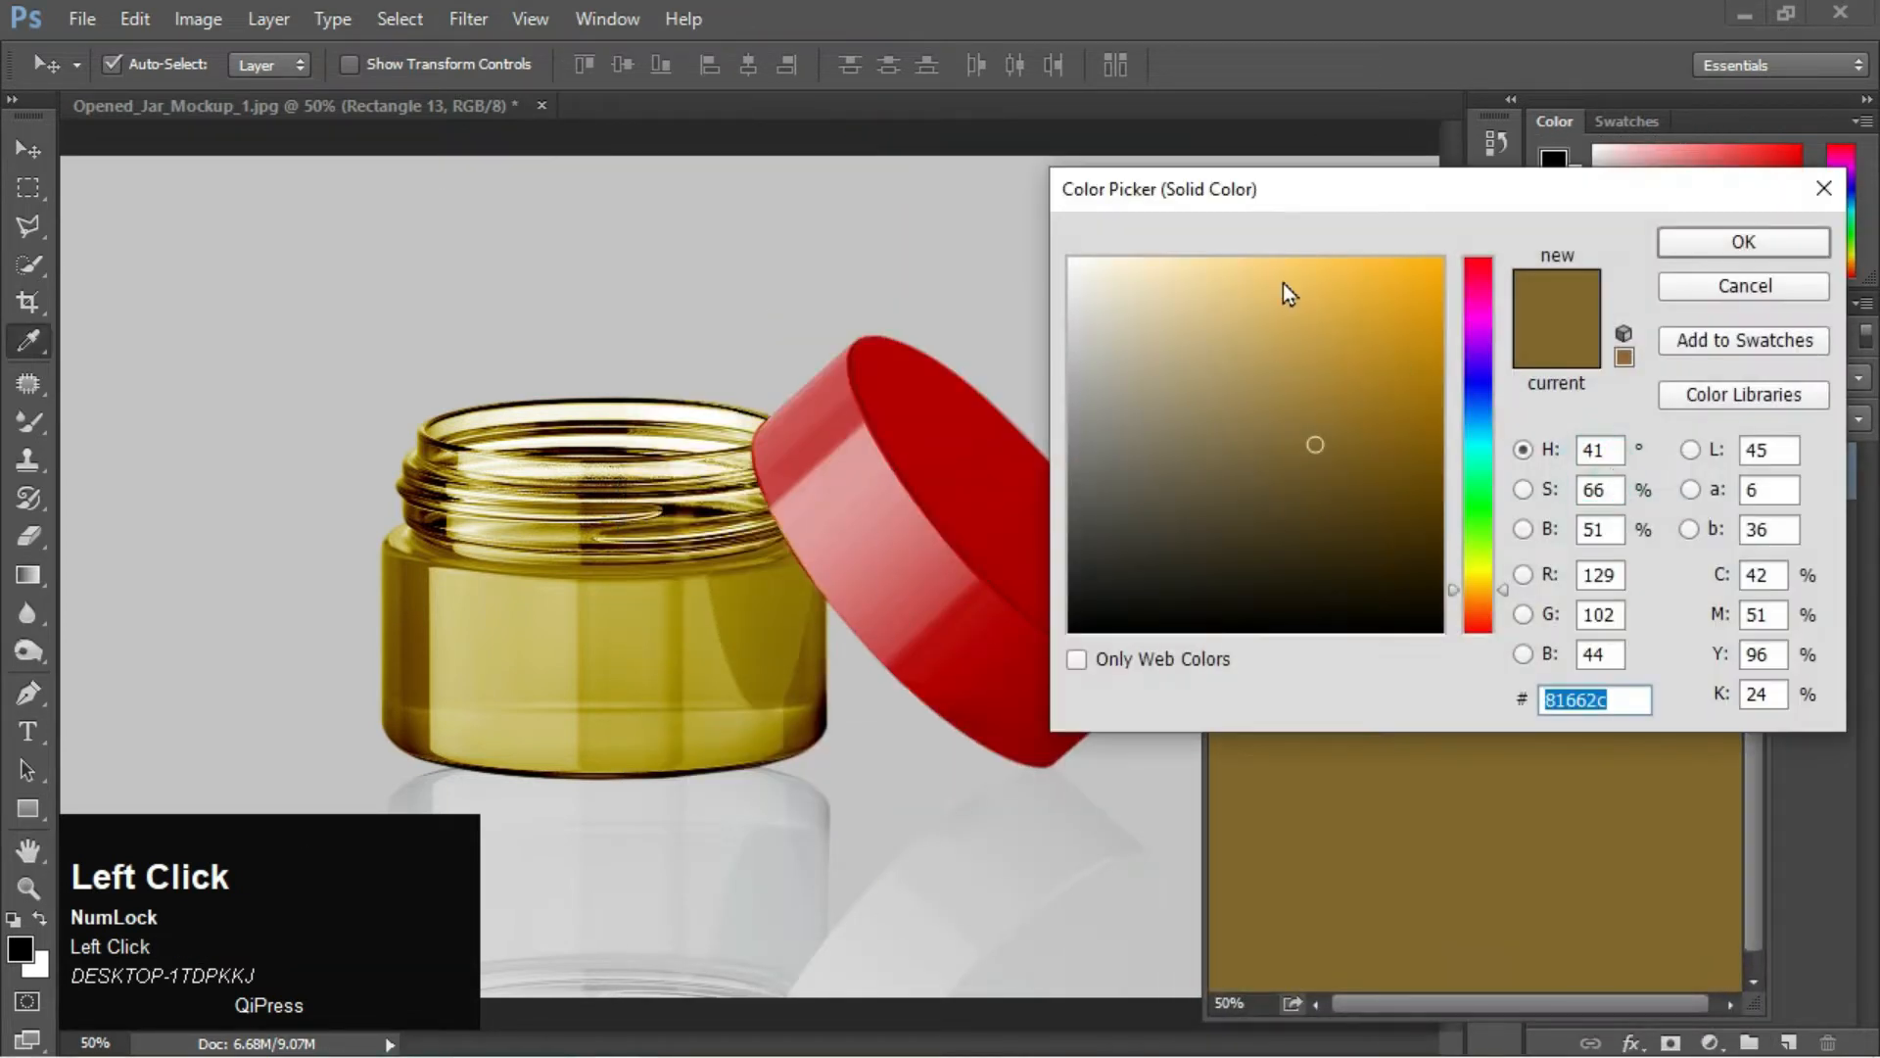
{"action": "left_click_drag", "start_coordinate": [1359, 191], "coordinate": [1308, 43]}
{"action": "left_click", "coordinate": [1319, 256]}
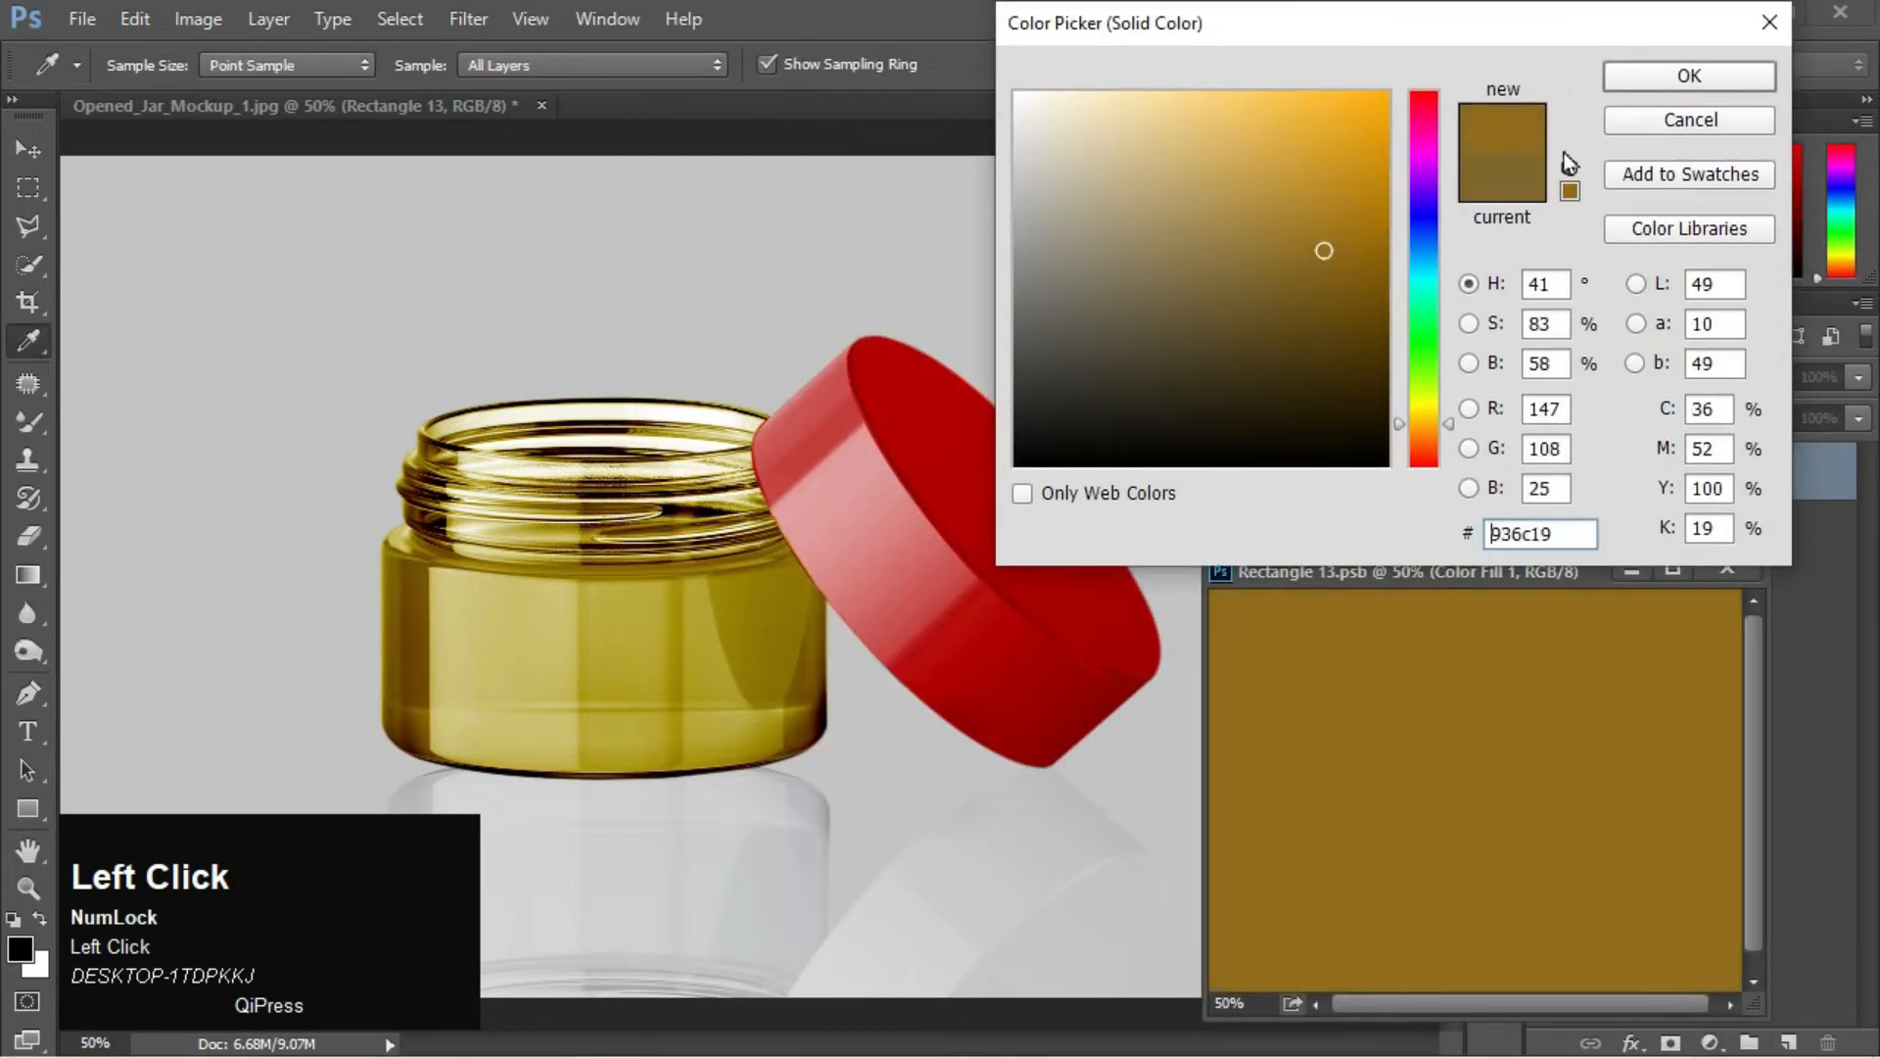
{"action": "left_click", "coordinate": [1689, 75]}
{"action": "key", "text": "ctrl+s"}
Set the smart object's fill to a more muted golden brown and save it
{"action": "double_click", "coordinate": [1601, 471]}
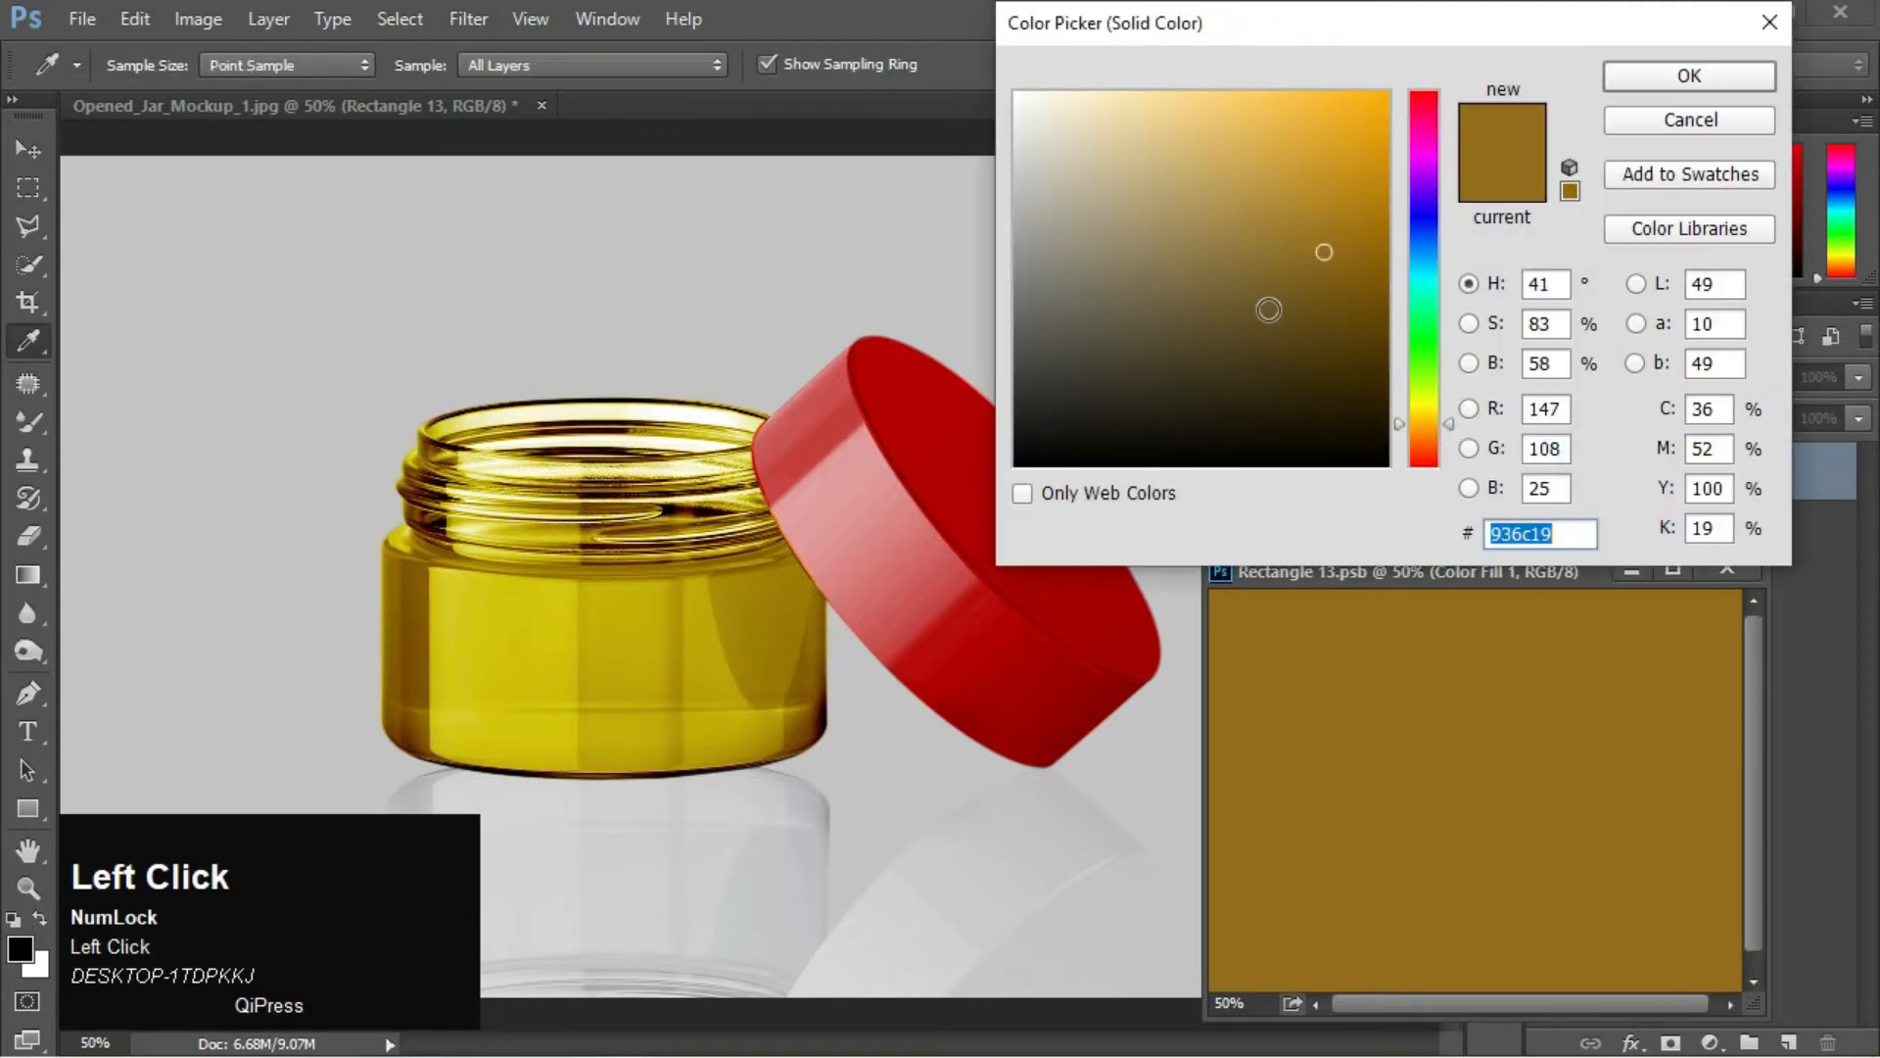
{"action": "left_click", "coordinate": [1261, 273]}
{"action": "left_click", "coordinate": [1645, 84]}
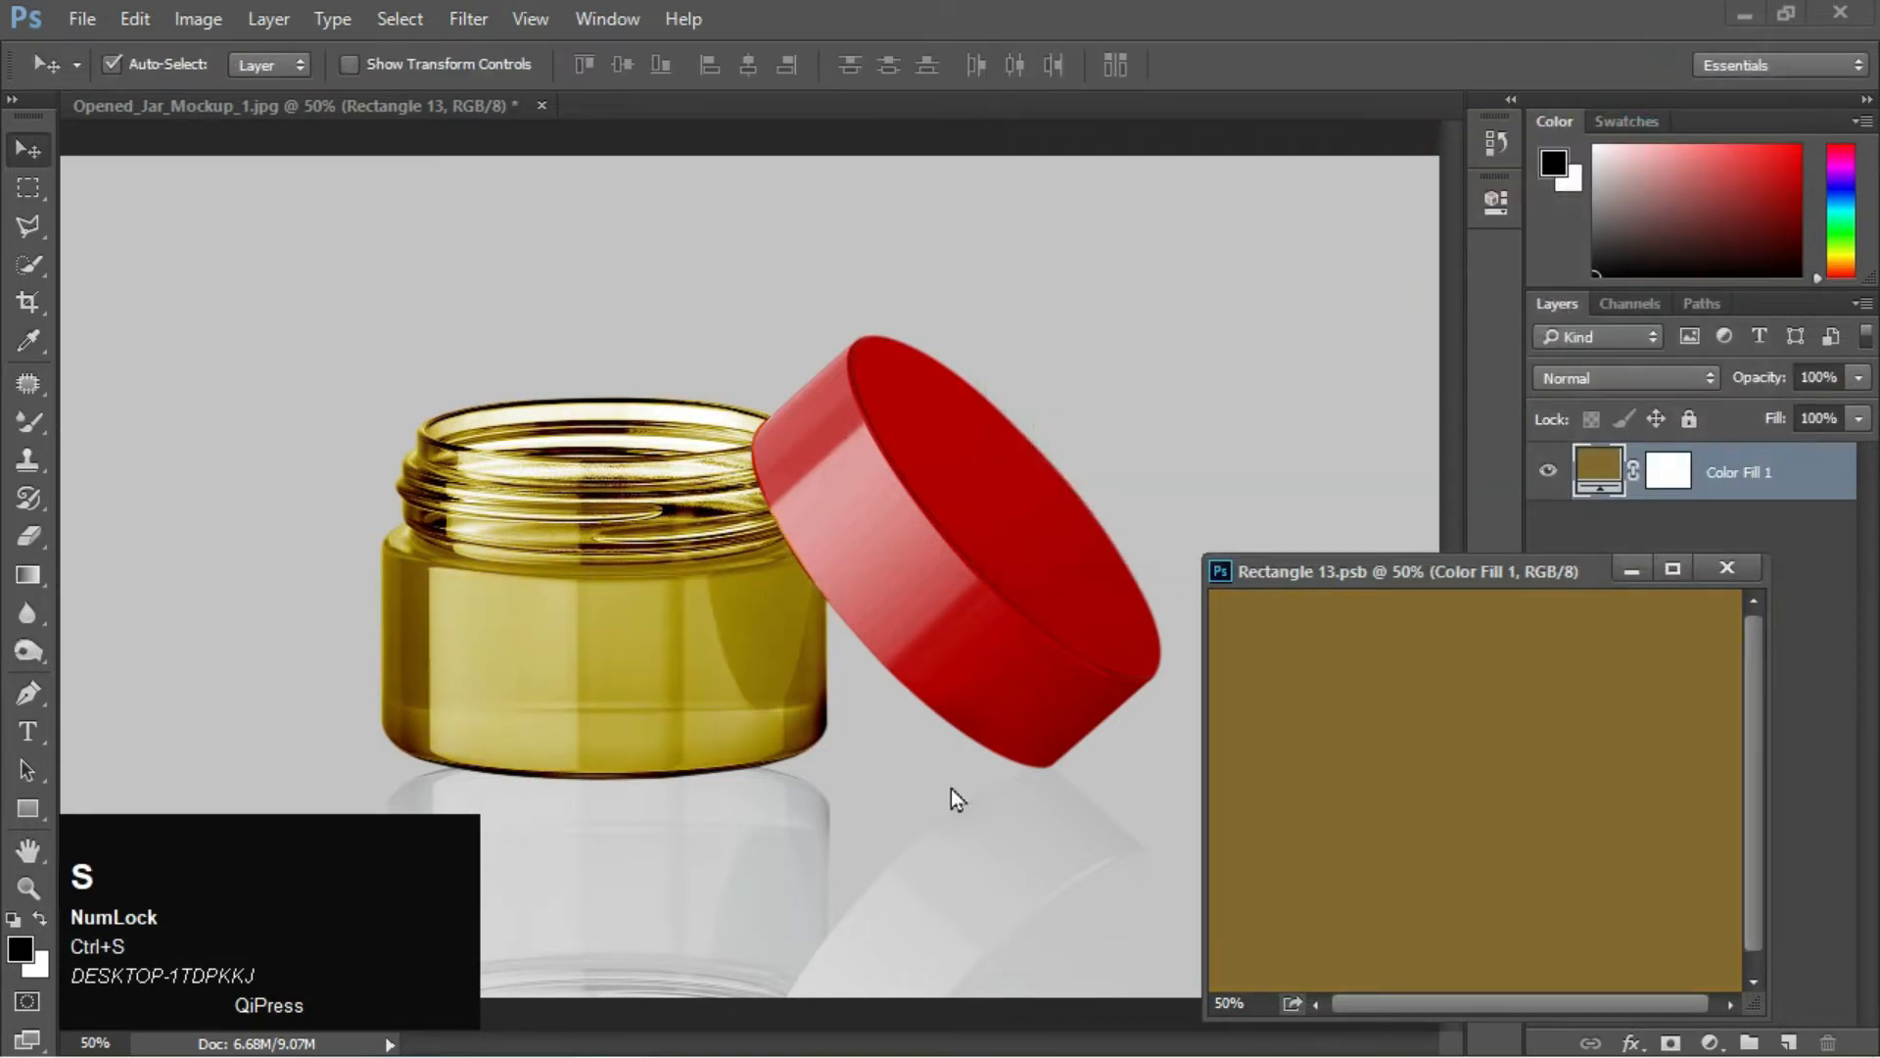
Dock the floating smart object document, close it, and deselect all layers in the jar document
{"action": "left_click_drag", "start_coordinate": [1312, 568], "coordinate": [1317, 118]}
{"action": "left_click", "coordinate": [937, 106]}
{"action": "left_click", "coordinate": [1626, 735]}
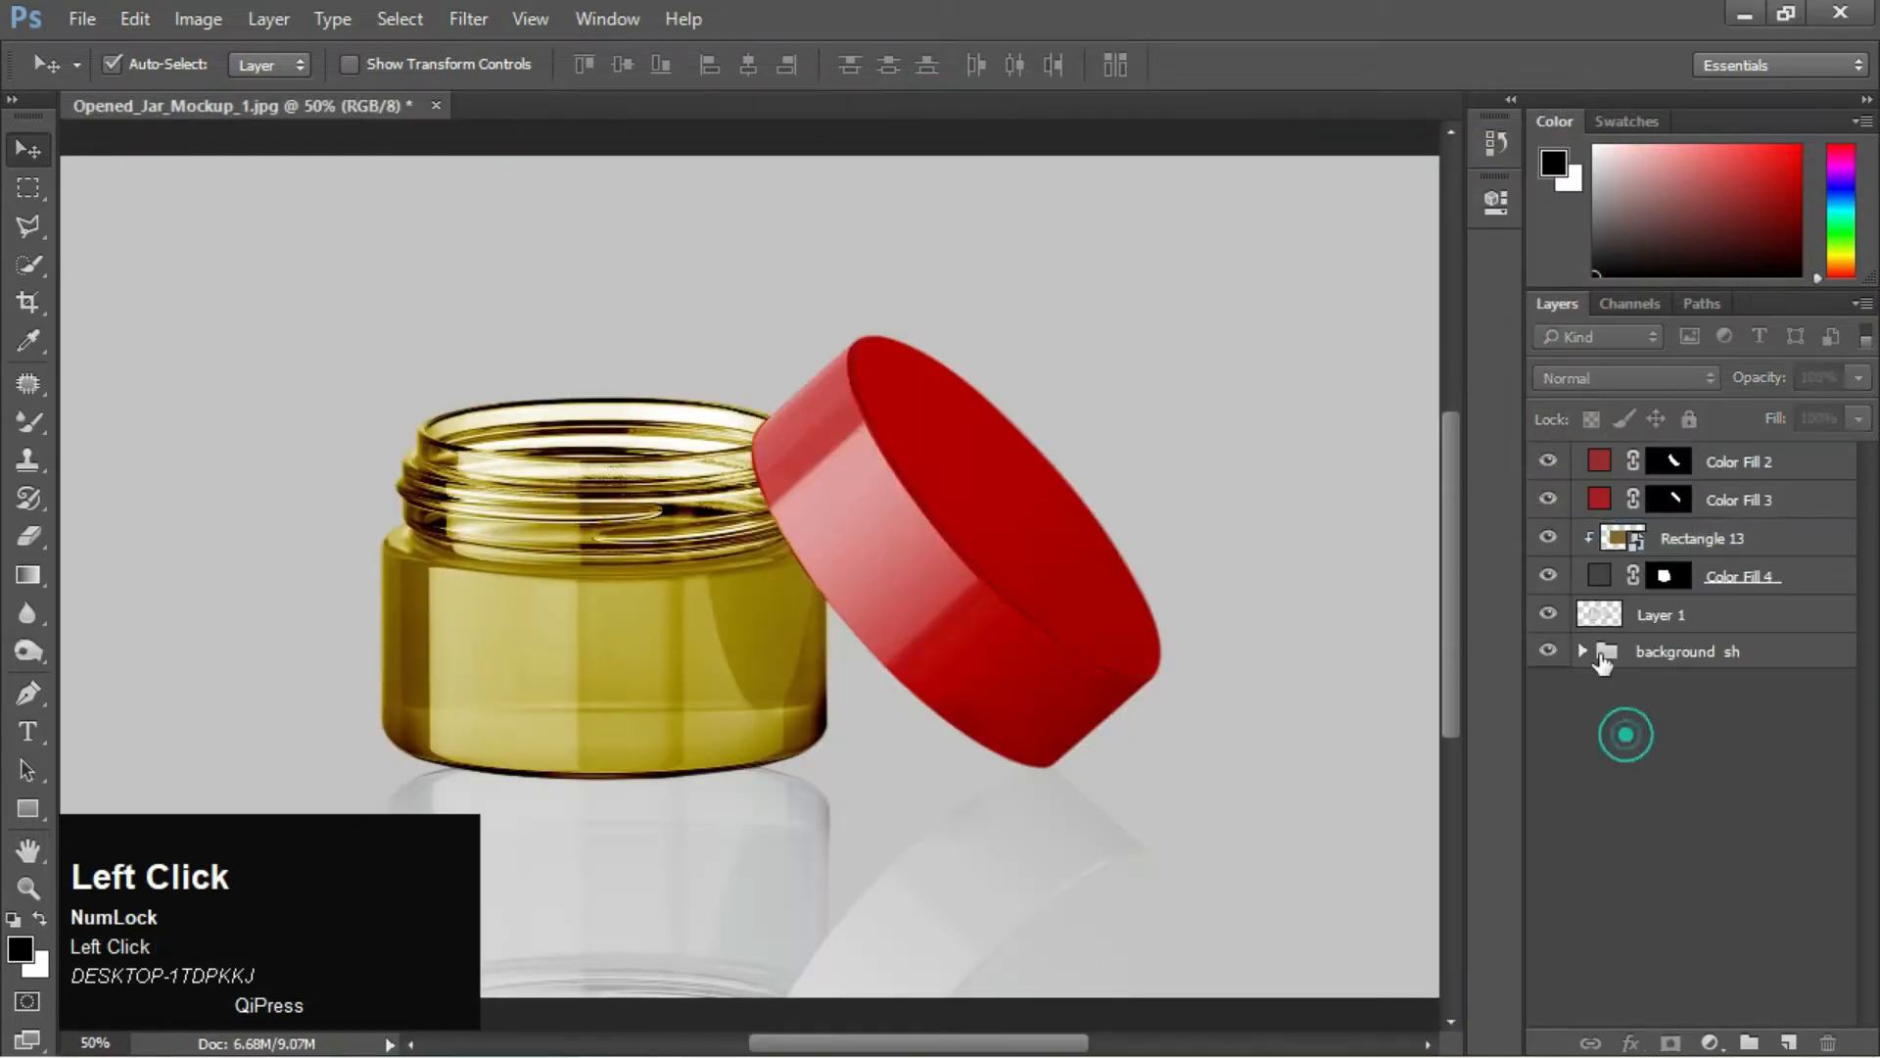
Compare the jar with Color Fill 4 hidden and shown, and leave the Rectangle 13 smart object hidden
{"action": "left_click", "coordinate": [1548, 578]}
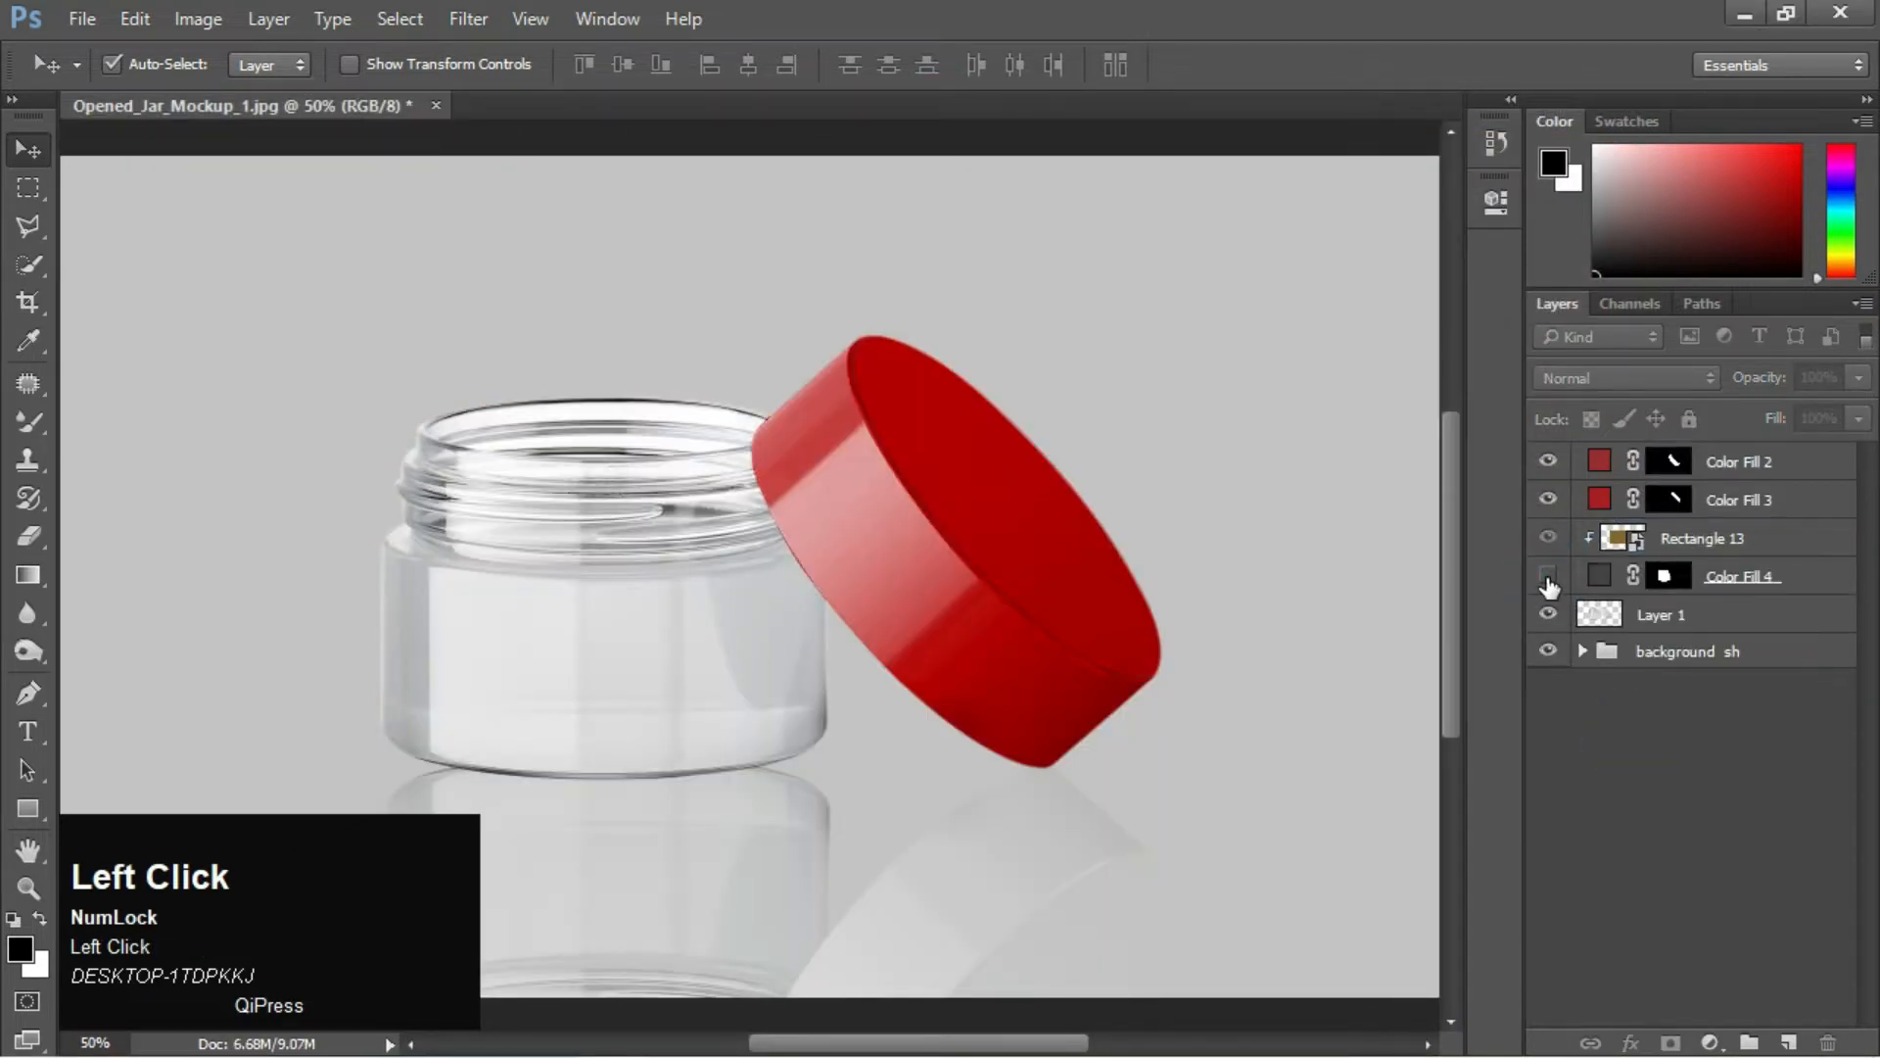
{"action": "left_click", "coordinate": [1548, 578]}
{"action": "left_click", "coordinate": [1548, 538]}
{"action": "left_click", "coordinate": [1548, 537]}
{"action": "left_click", "coordinate": [1548, 537]}
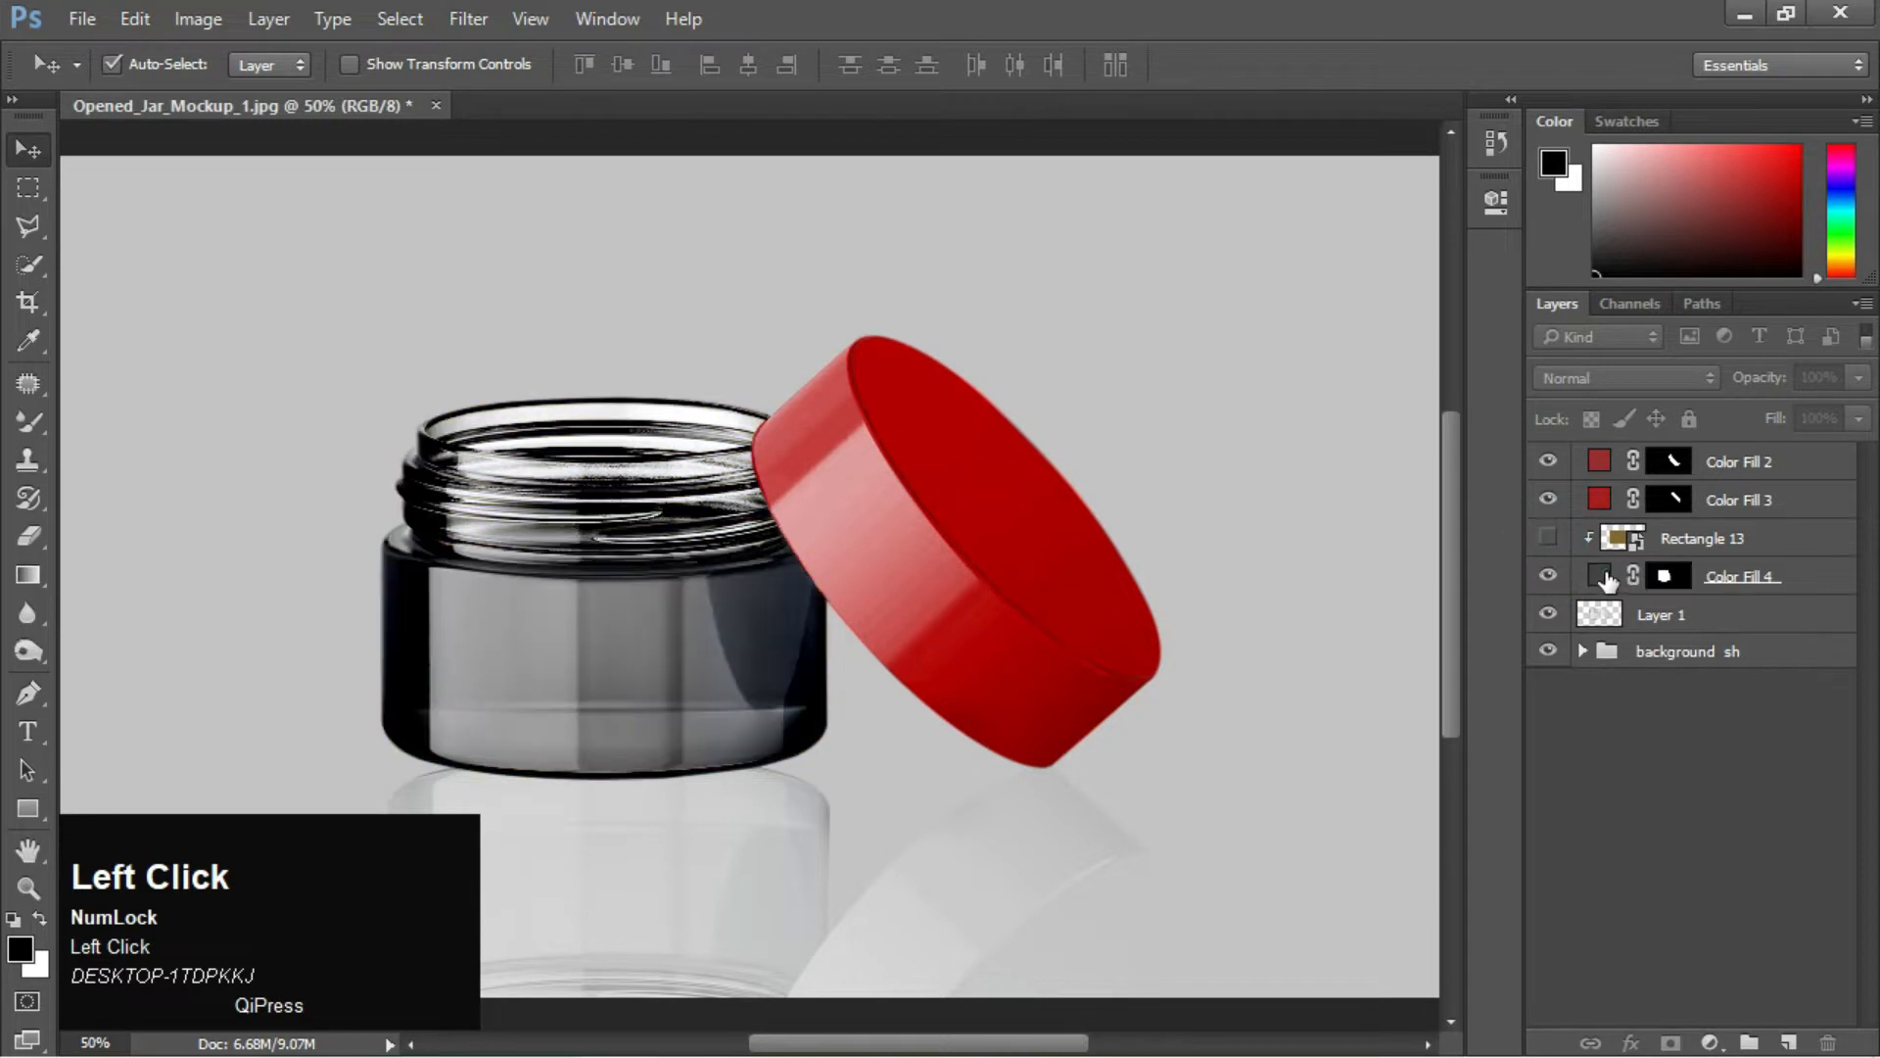
Try different colors for the Color Fill 4 layer on the jar
{"action": "double_click", "coordinate": [1607, 580]}
{"action": "left_click", "coordinate": [1326, 180]}
{"action": "left_click", "coordinate": [1163, 324]}
{"action": "left_click", "coordinate": [1688, 118]}
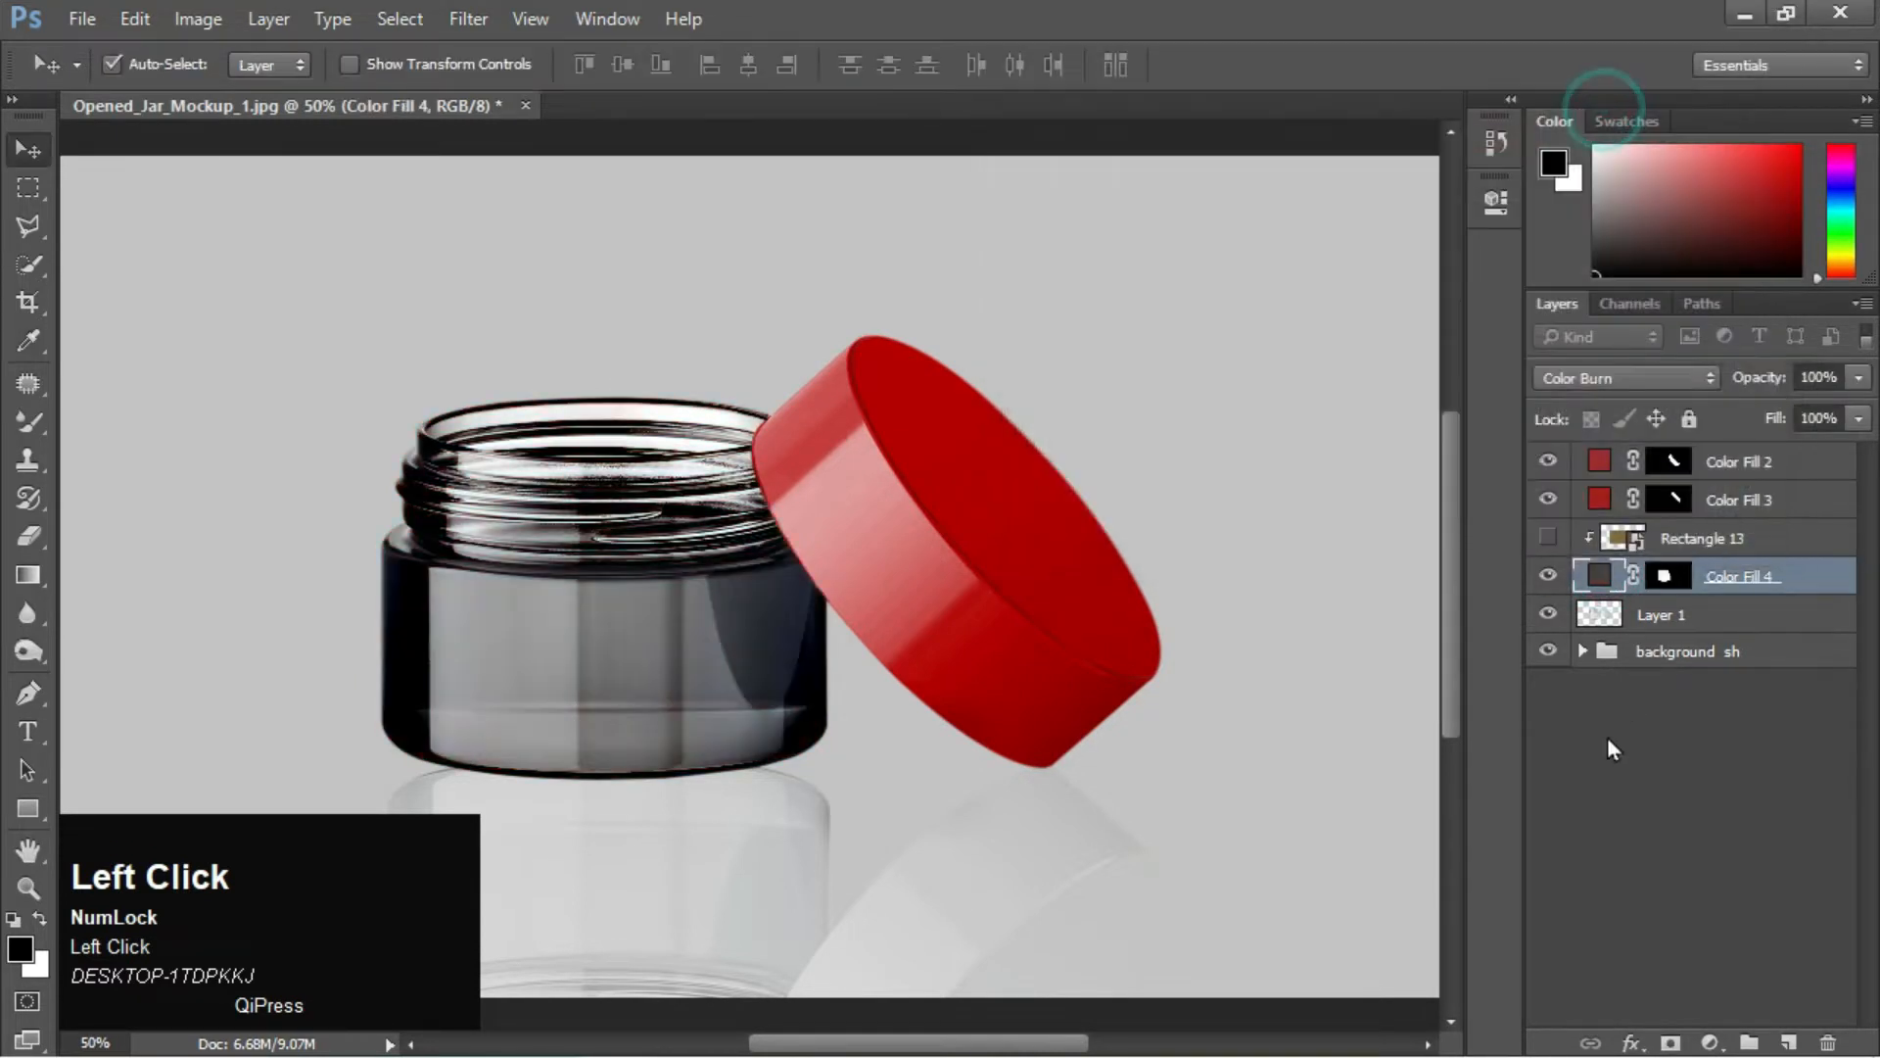
Show the Rectangle 13 smart object layer again and deselect all layers
{"action": "left_click", "coordinate": [1614, 749]}
{"action": "left_click", "coordinate": [1548, 538]}
{"action": "left_click", "coordinate": [1681, 771]}
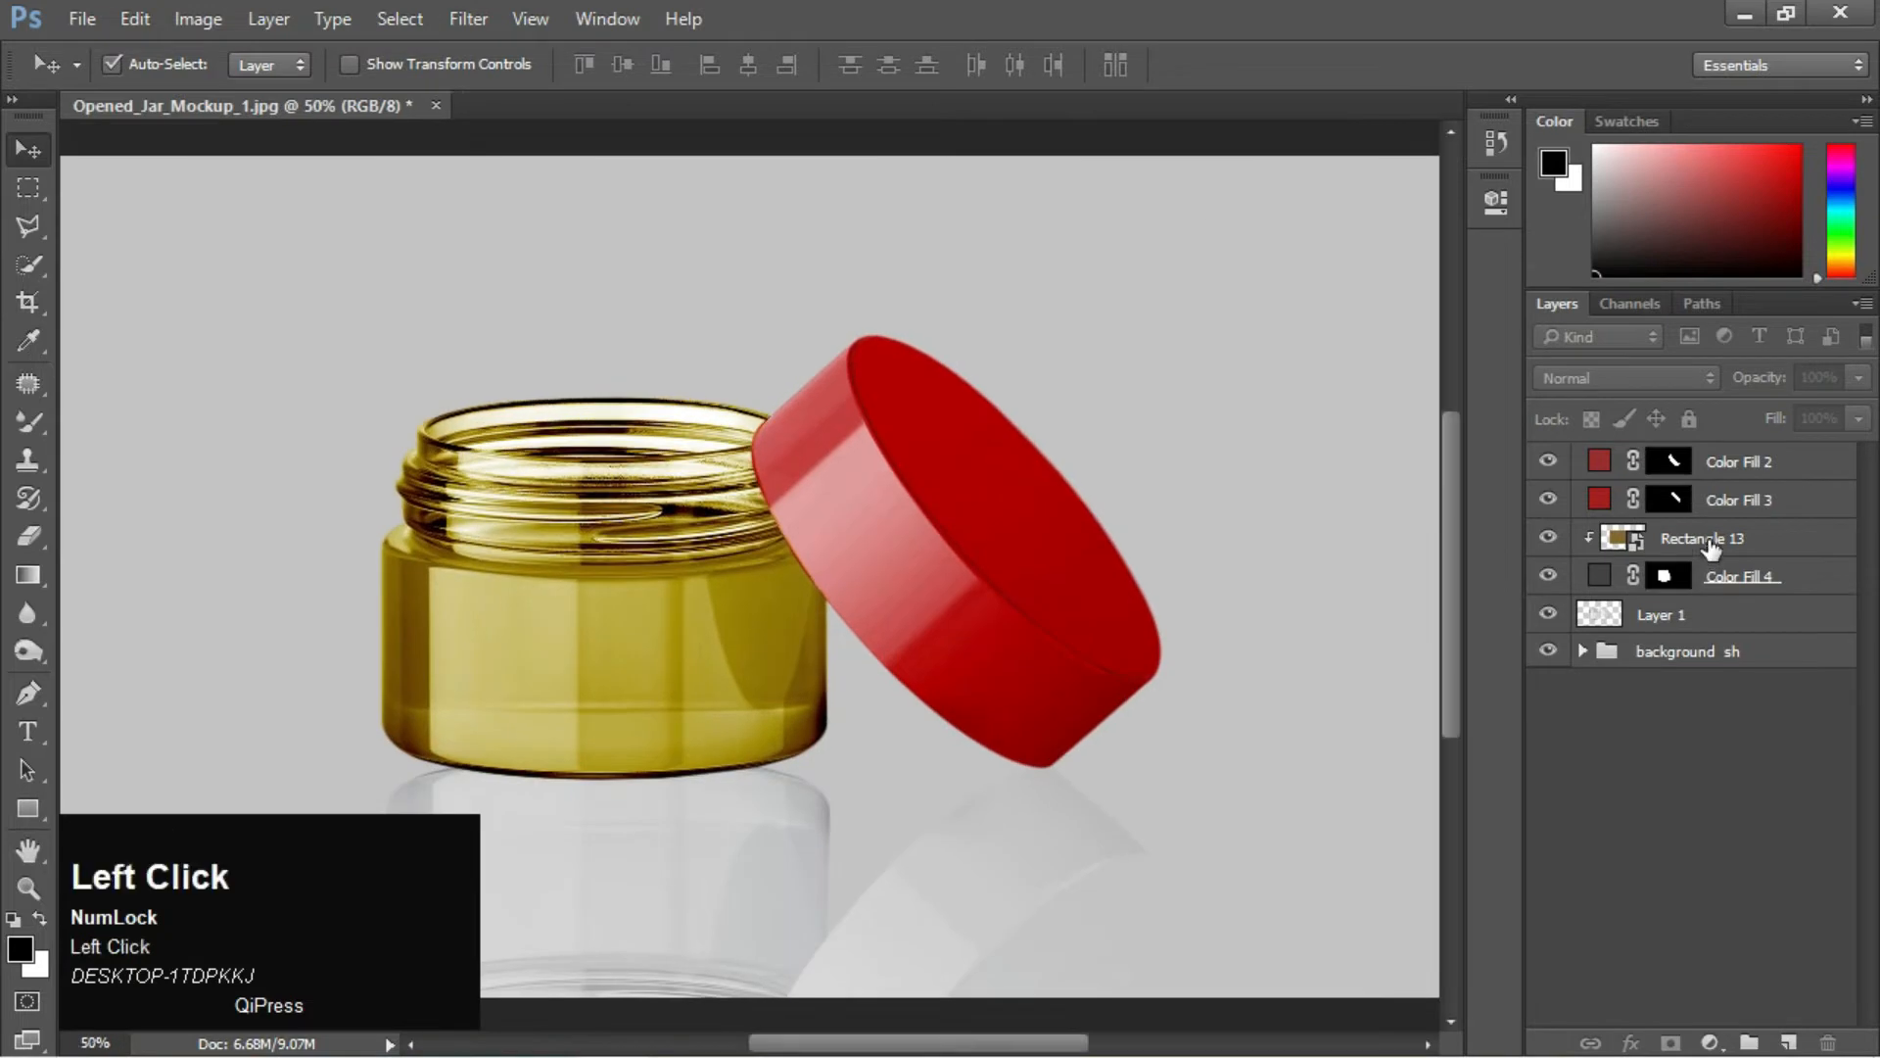
Rename the Rectangle 13 layer as "smart object" and deselect all layers
{"action": "double_click", "coordinate": [1704, 537]}
{"action": "type", "text": "sm"}
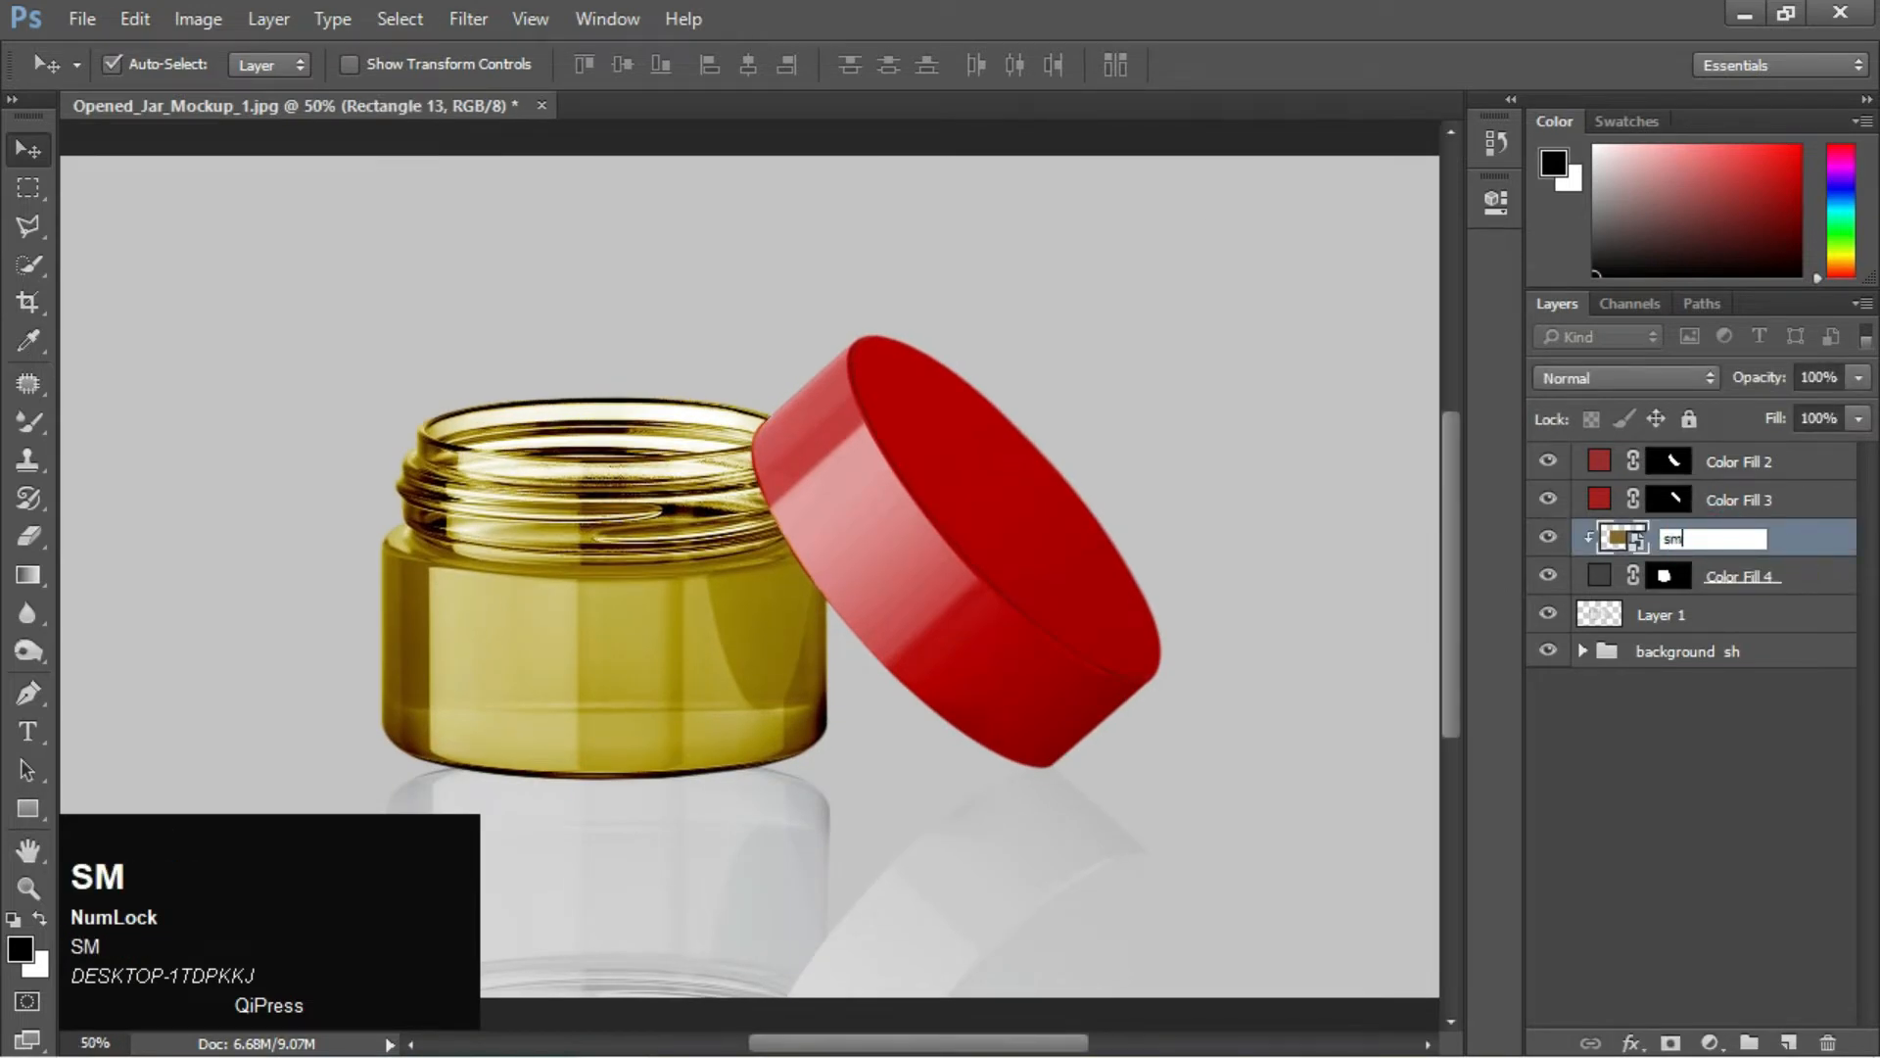
{"action": "type", "text": "art object"}
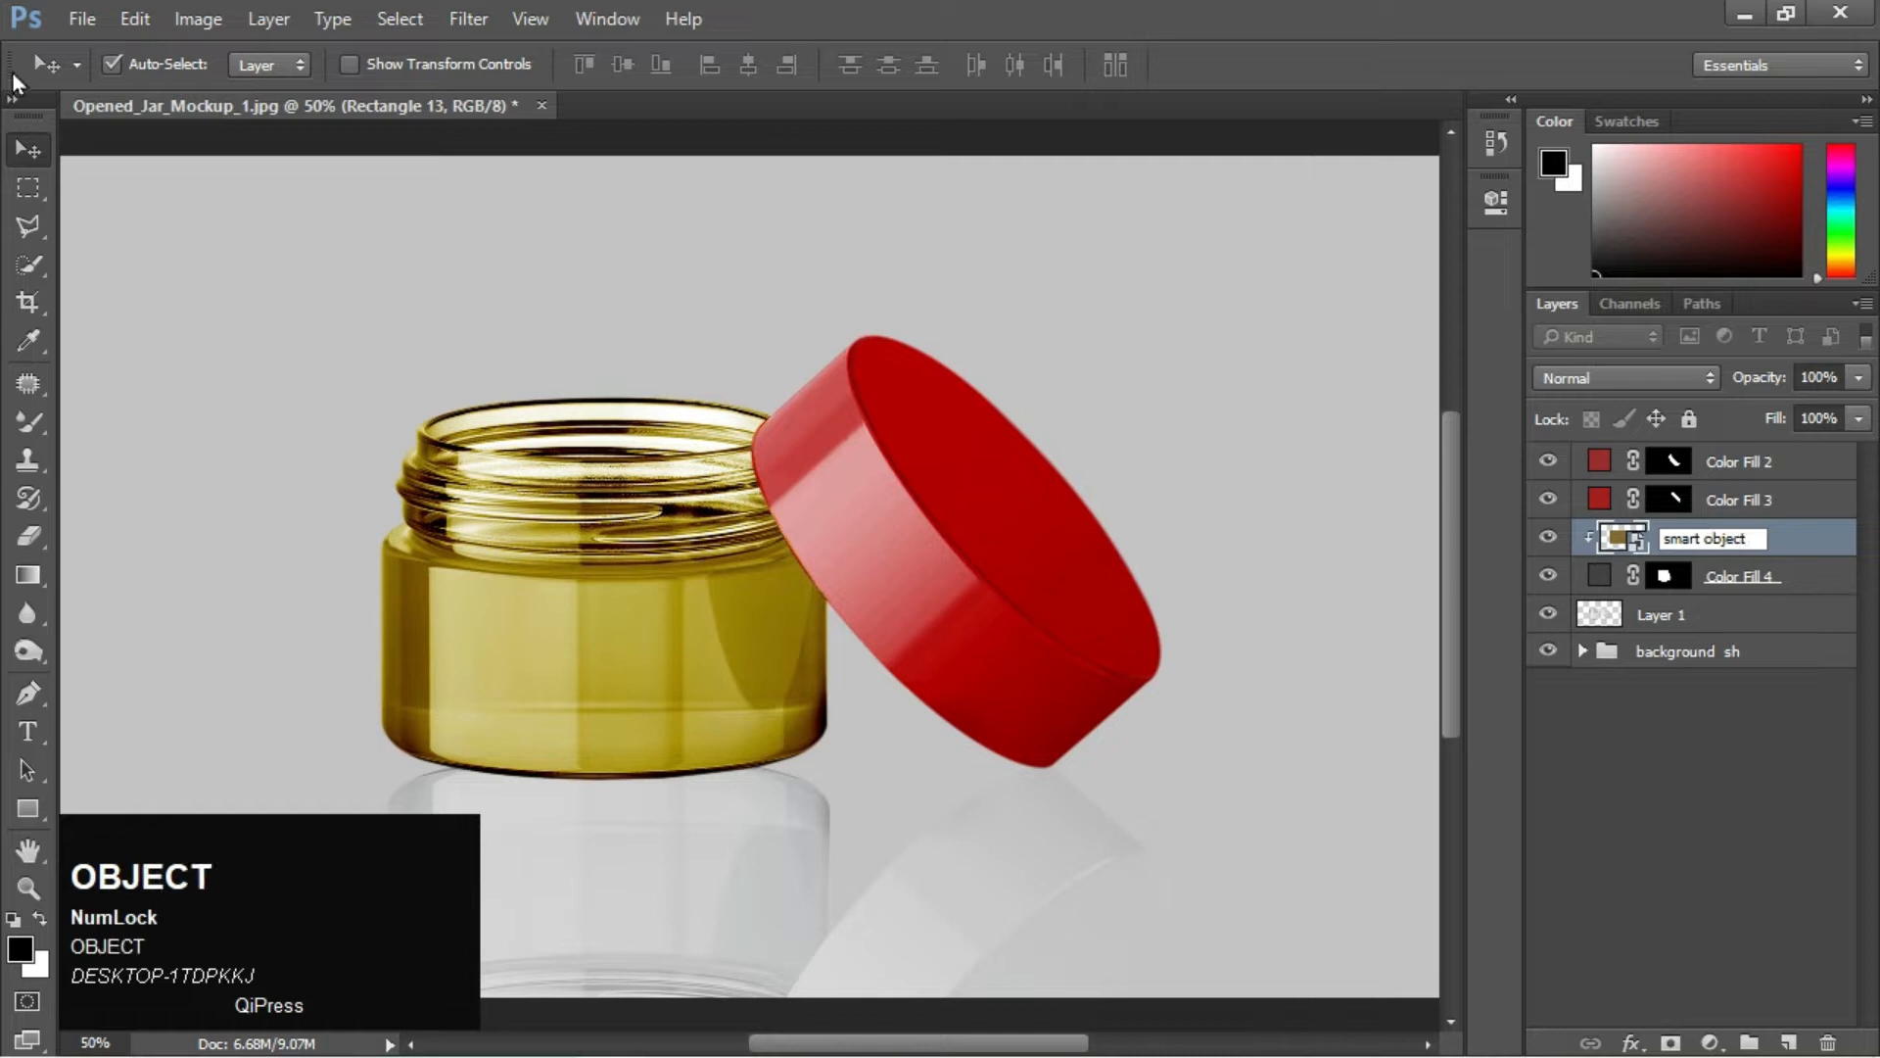
{"action": "left_click", "coordinate": [37, 157]}
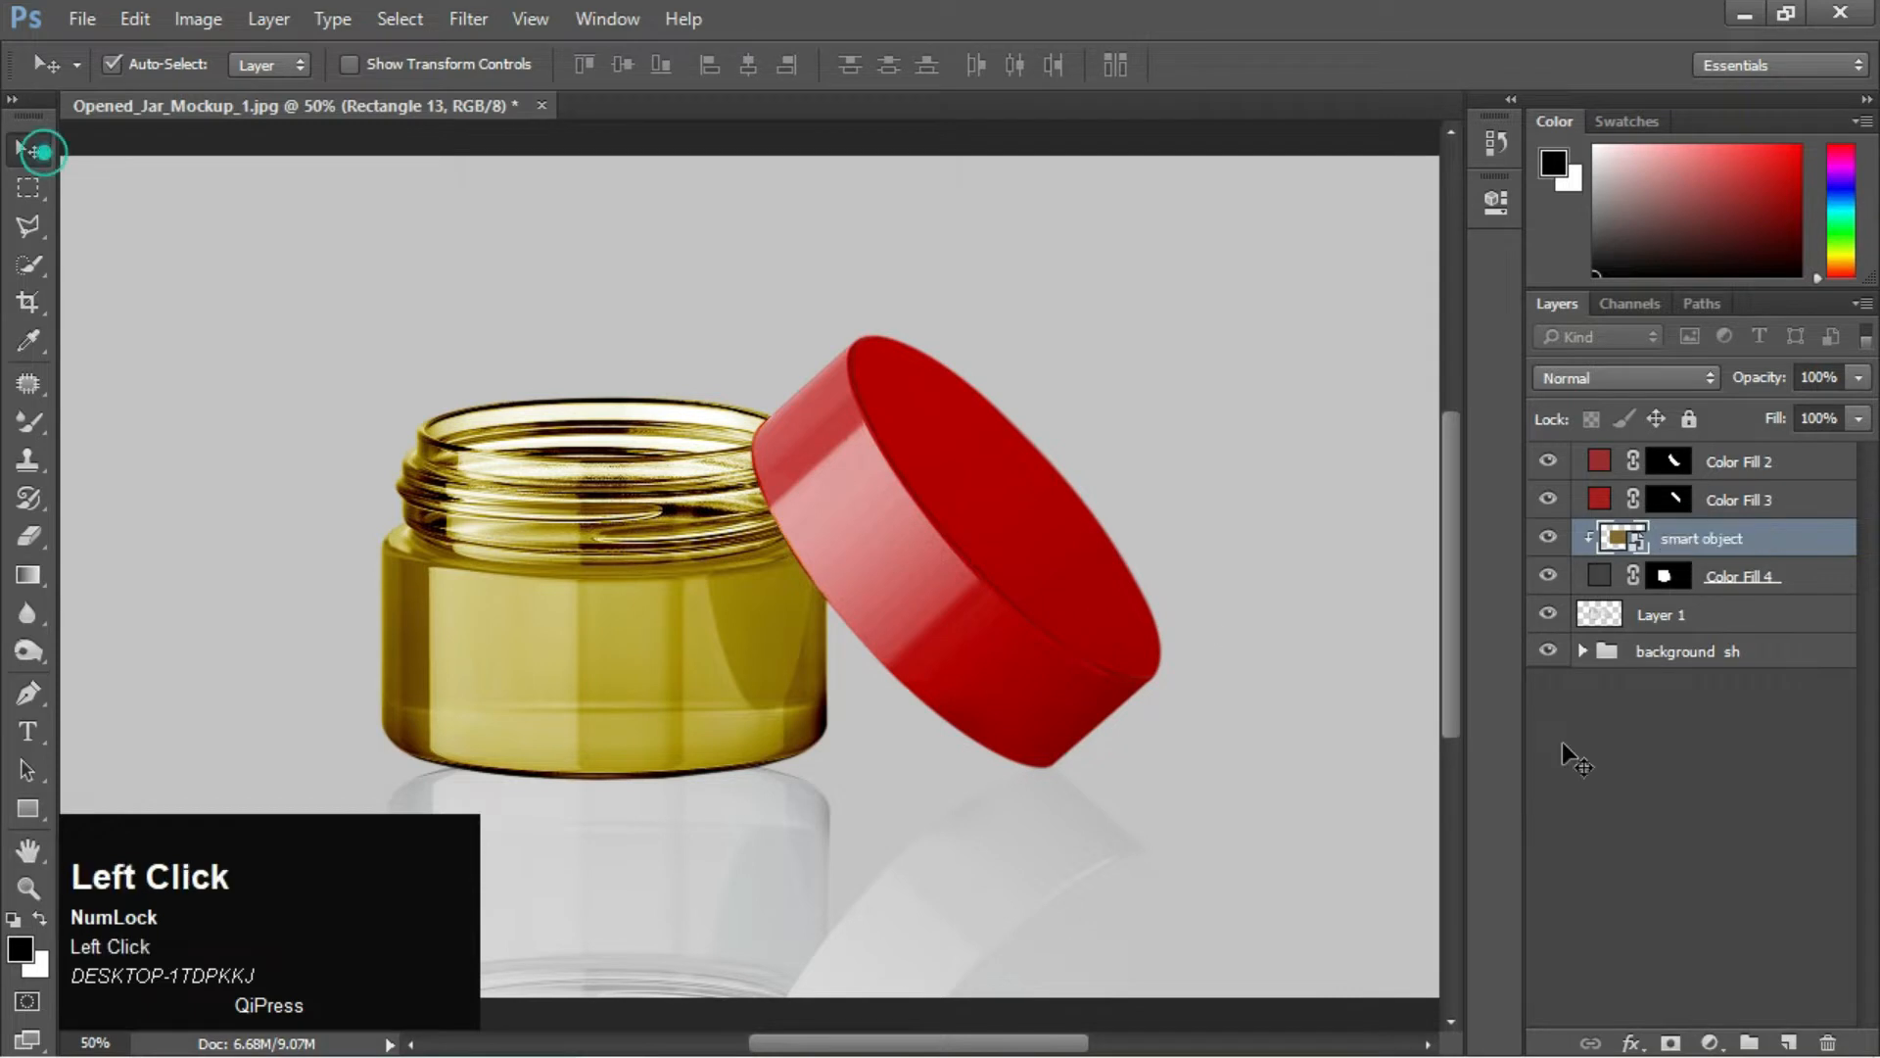
{"action": "left_click", "coordinate": [1612, 747]}
{"action": "key", "text": "ctrl+minus"}
{"action": "key", "text": "ctrl+equal"}
Compare the lid with Color Fill 3 and Color Fill 2 each hidden and shown
{"action": "left_click", "coordinate": [1731, 505]}
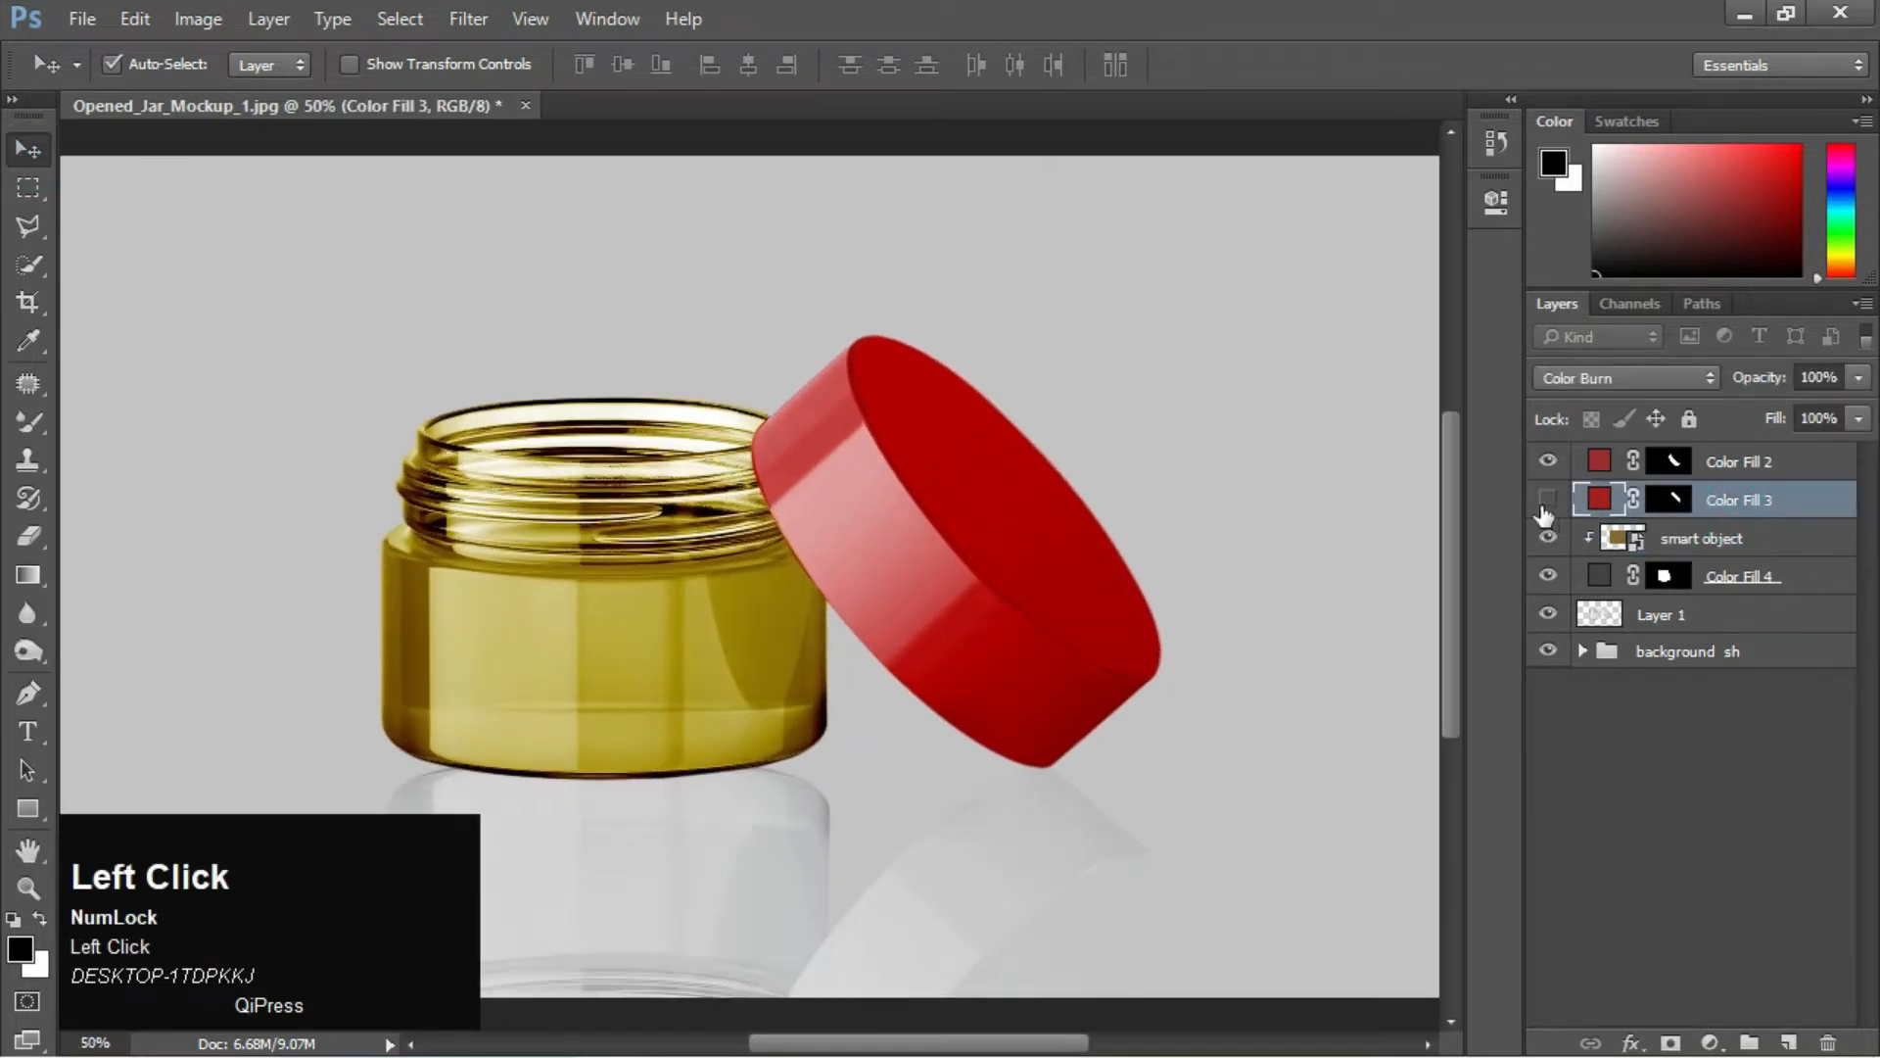
{"action": "left_click", "coordinate": [1547, 500]}
{"action": "left_click", "coordinate": [1548, 499]}
{"action": "left_click", "coordinate": [1550, 463]}
{"action": "left_click", "coordinate": [1551, 463]}
{"action": "left_click", "coordinate": [1550, 463]}
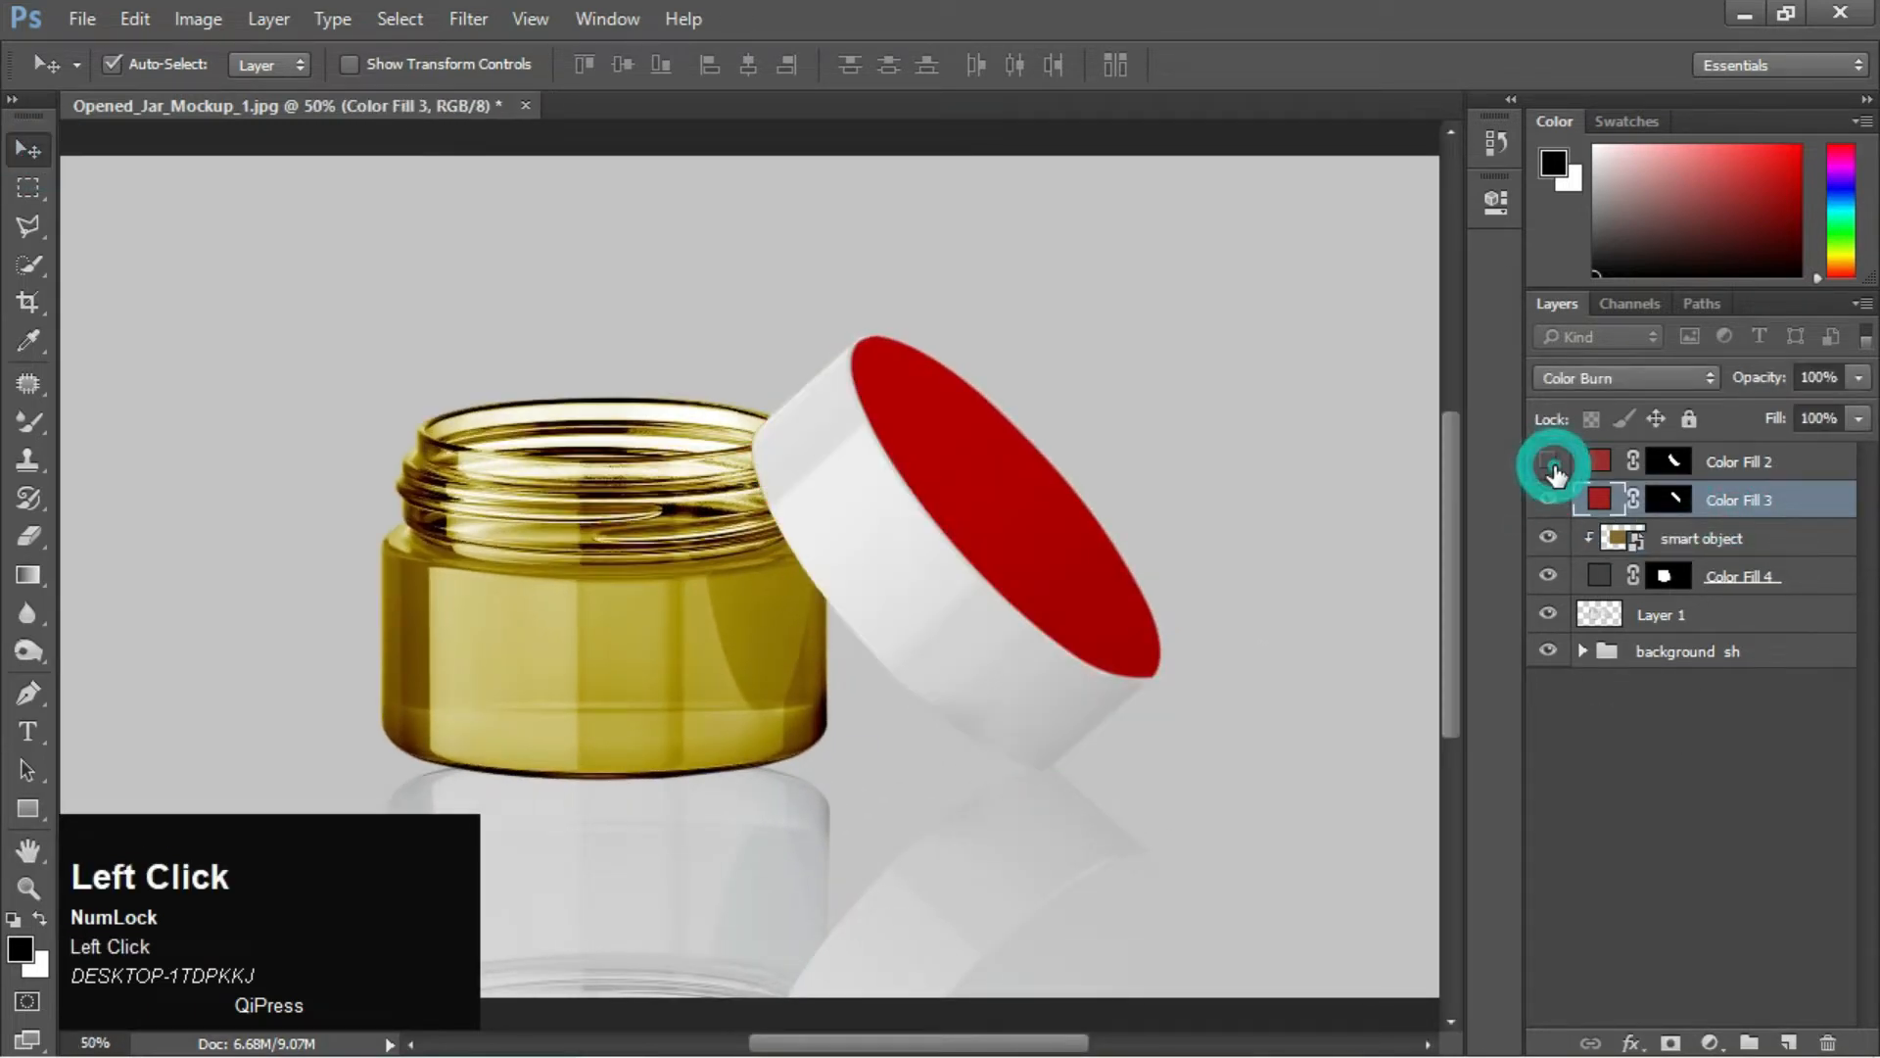
{"action": "left_click", "coordinate": [1550, 463]}
{"action": "left_click", "coordinate": [1688, 826]}
{"action": "key", "text": "ctrl+minus"}
{"action": "key", "text": "ctrl+equal"}
{"action": "key", "text": "ctrl+equal"}
{"action": "left_click_drag", "start_coordinate": [984, 542], "coordinate": [812, 486]}
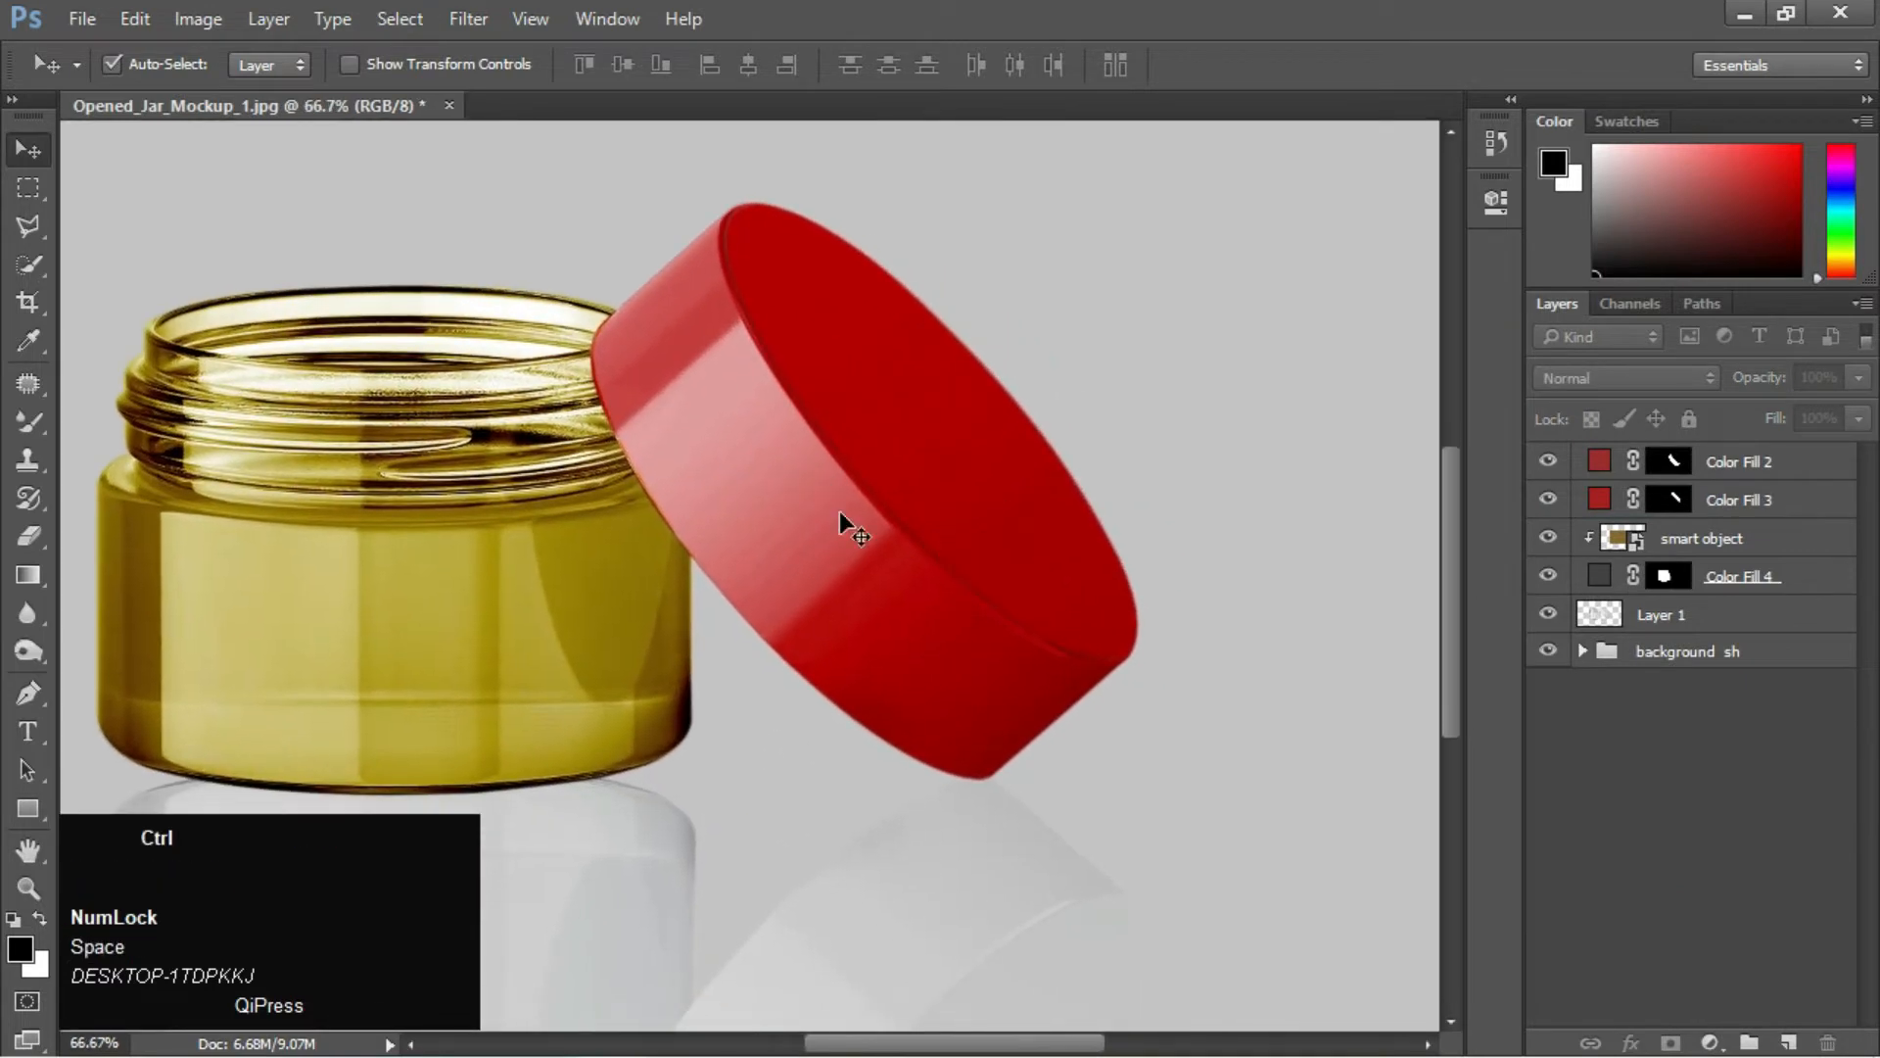
{"action": "key", "text": "ctrl+minus"}
{"action": "left_click", "coordinate": [1847, 774]}
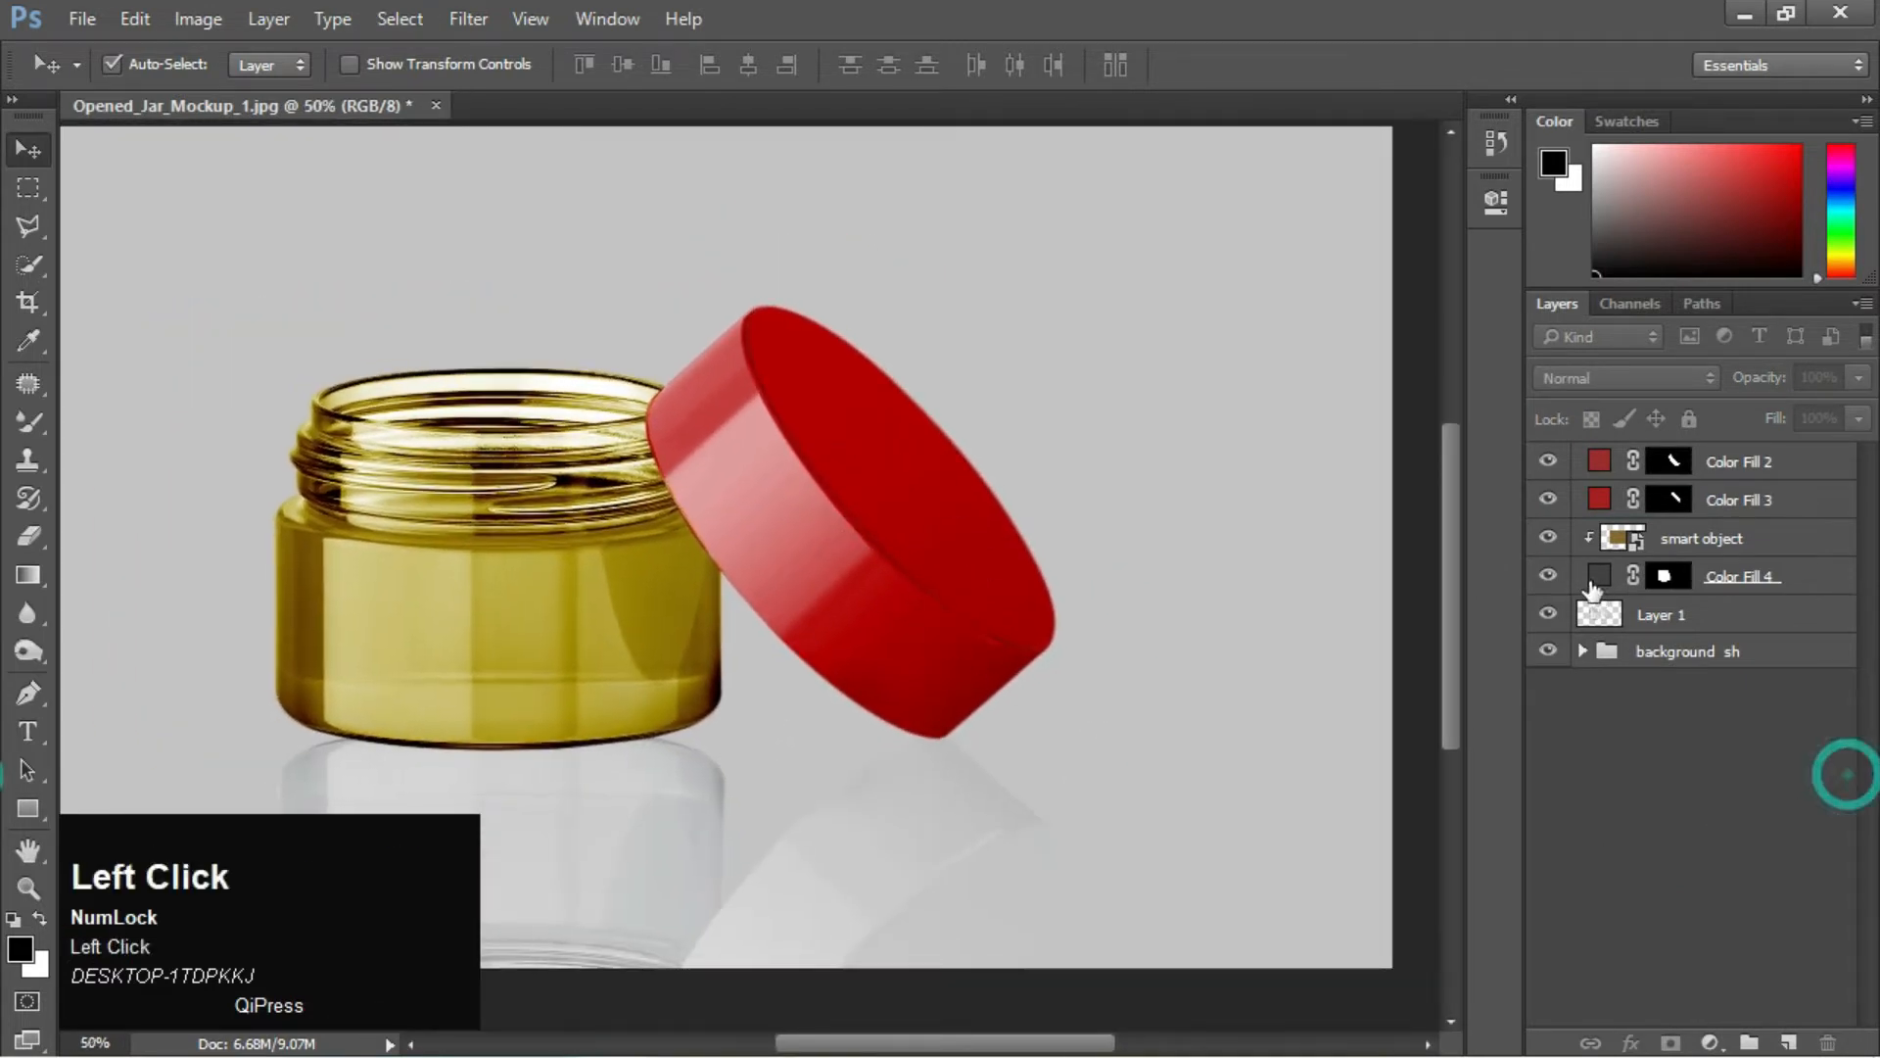
{"action": "left_click", "coordinate": [1545, 463]}
{"action": "left_click", "coordinate": [1548, 505]}
{"action": "left_click", "coordinate": [1547, 505]}
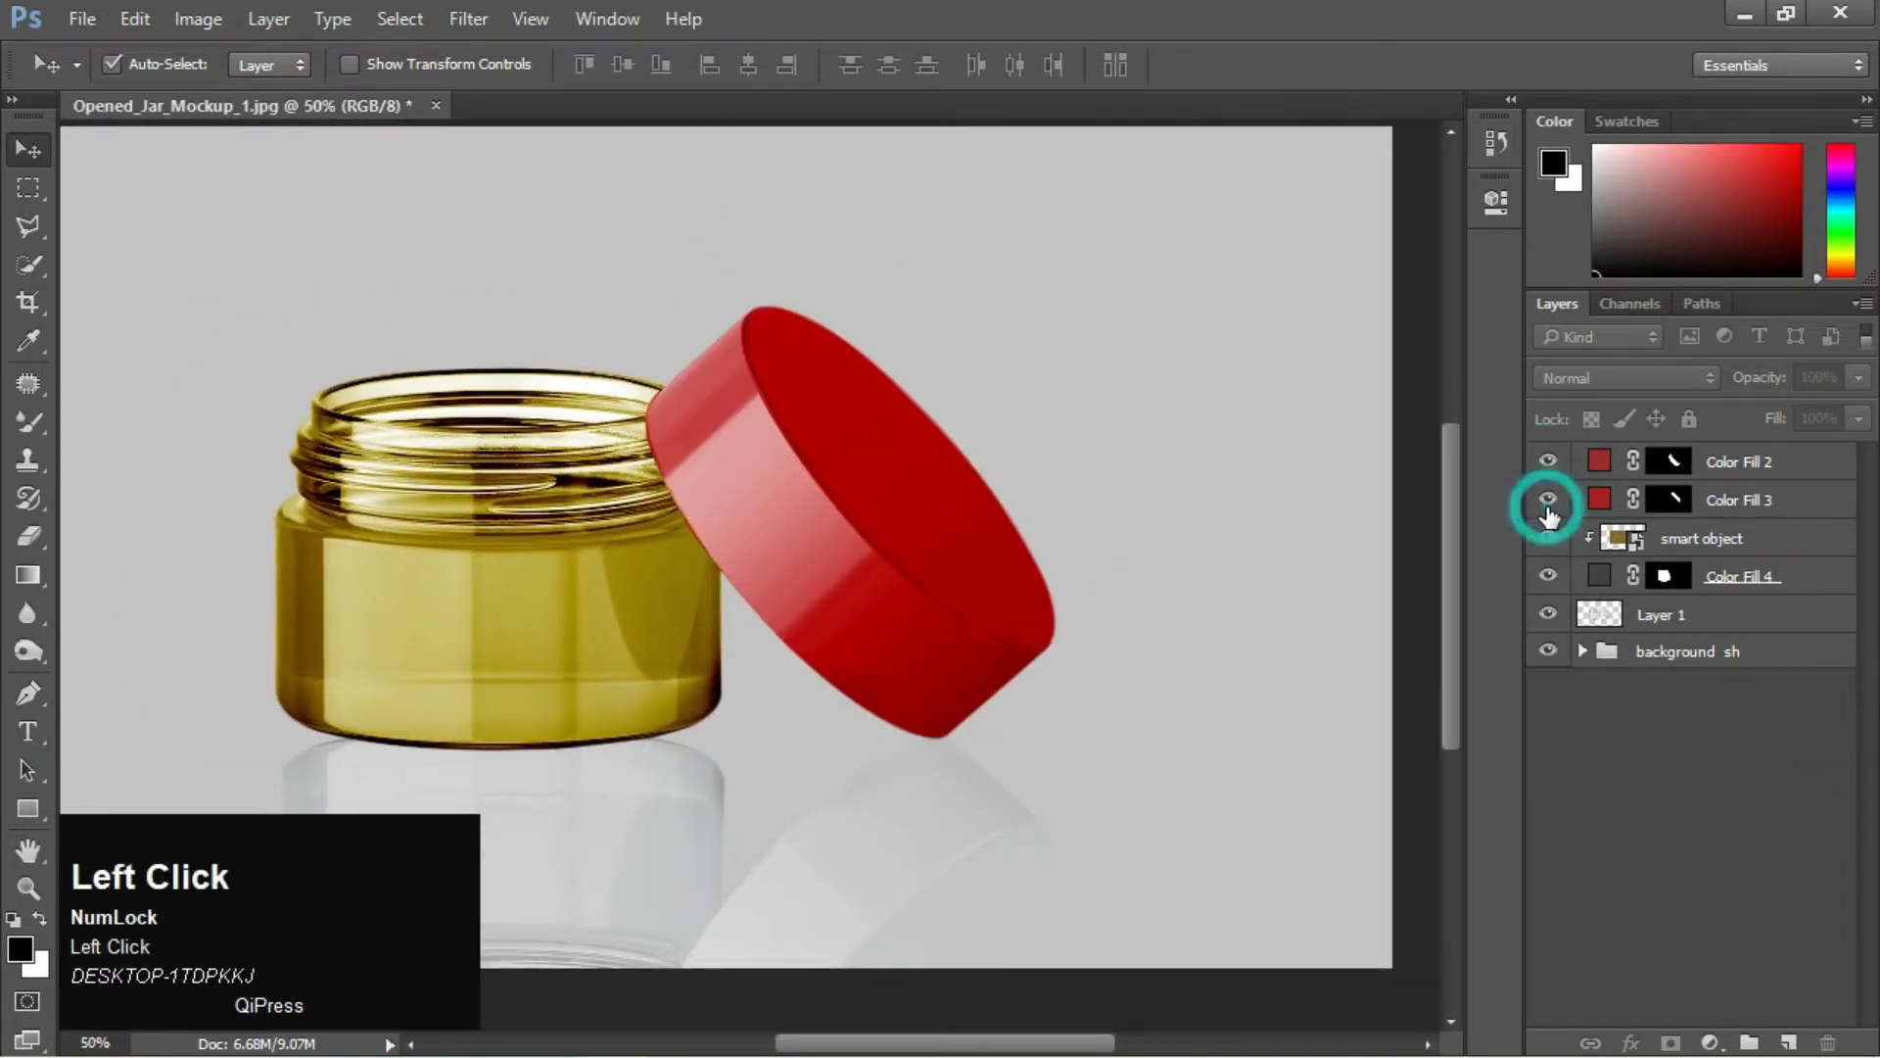
{"action": "left_click", "coordinate": [1547, 505]}
{"action": "left_click", "coordinate": [1547, 505]}
{"action": "left_click", "coordinate": [1547, 471]}
{"action": "left_click", "coordinate": [1548, 471]}
Draw a light green rectangle covering the lid above Color Fill 2 and clip it to that layer
{"action": "left_click", "coordinate": [1746, 465]}
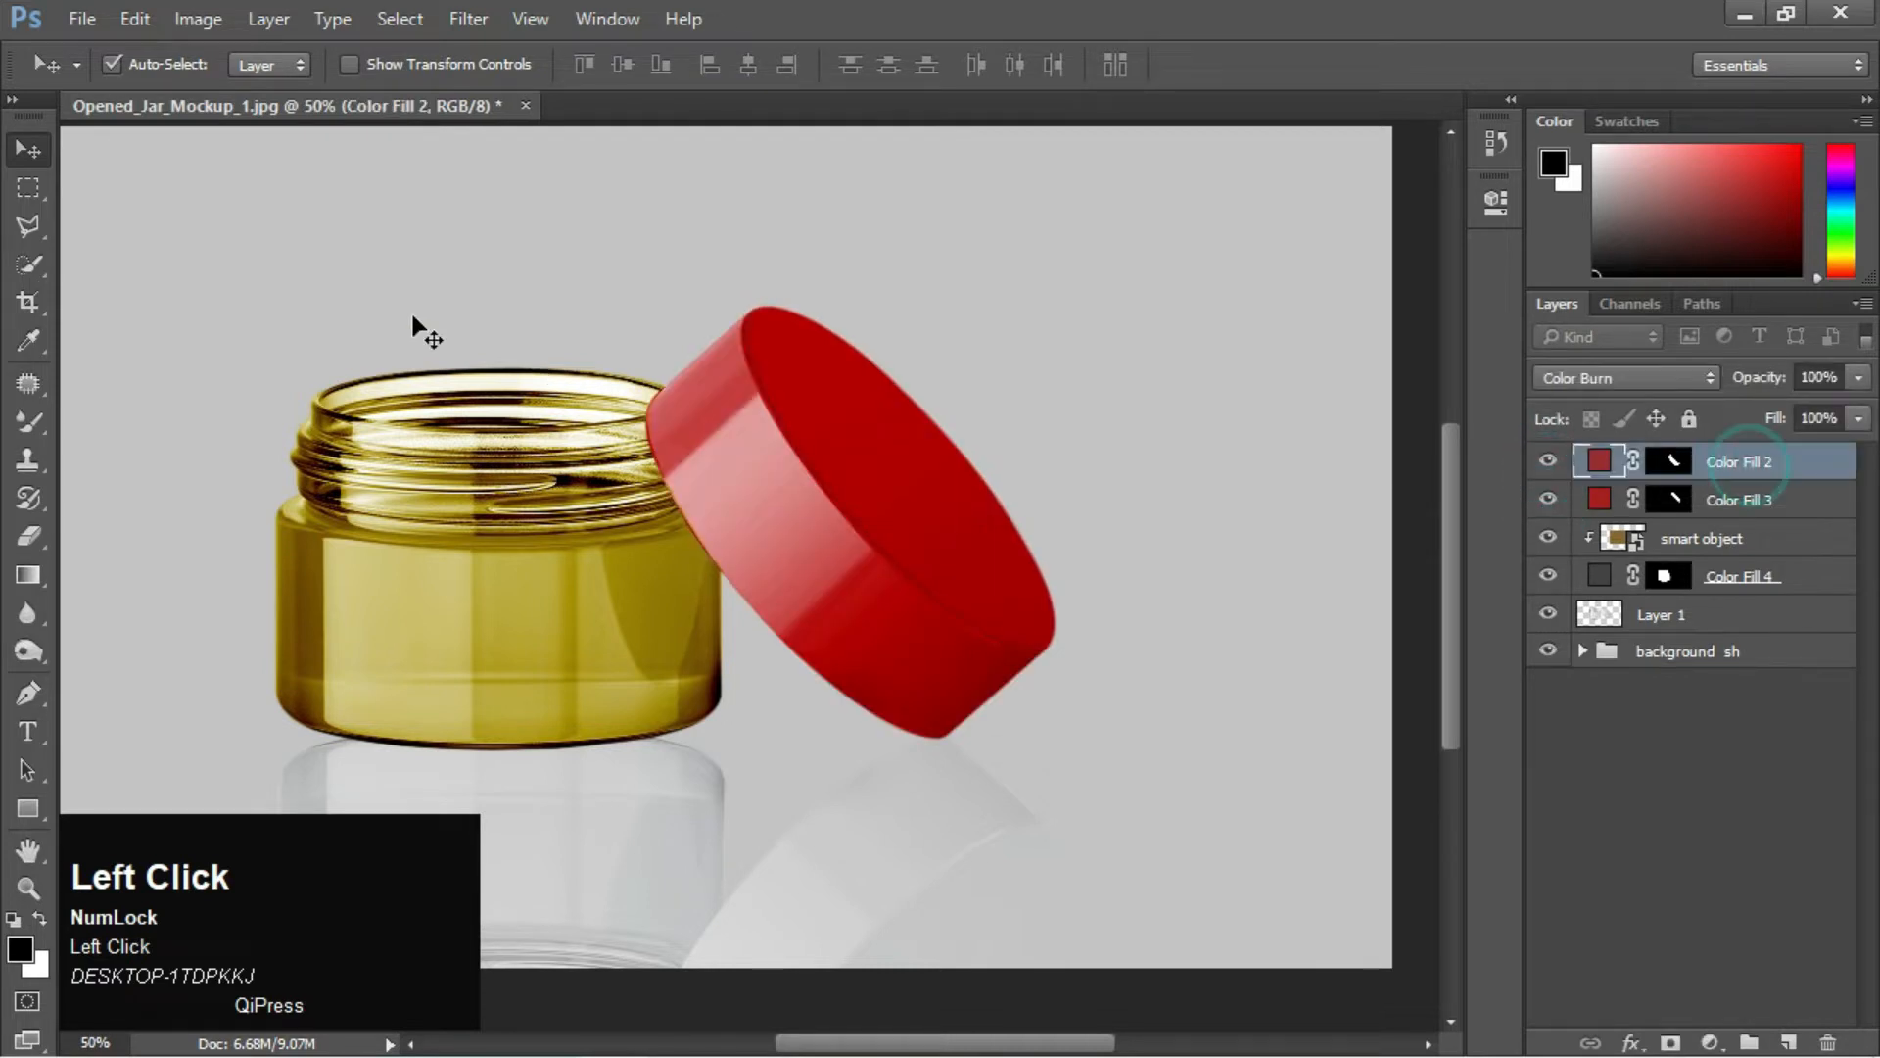
{"action": "left_click", "coordinate": [15, 819]}
{"action": "mouse_move", "coordinate": [604, 299]}
{"action": "left_mouse_down"}
{"action": "mouse_move", "coordinate": [783, 453]}
{"action": "mouse_move", "coordinate": [1091, 804]}
{"action": "left_mouse_up"}
{"action": "left_click", "coordinate": [267, 65]}
{"action": "left_click", "coordinate": [223, 282]}
{"action": "key", "text": "v"}
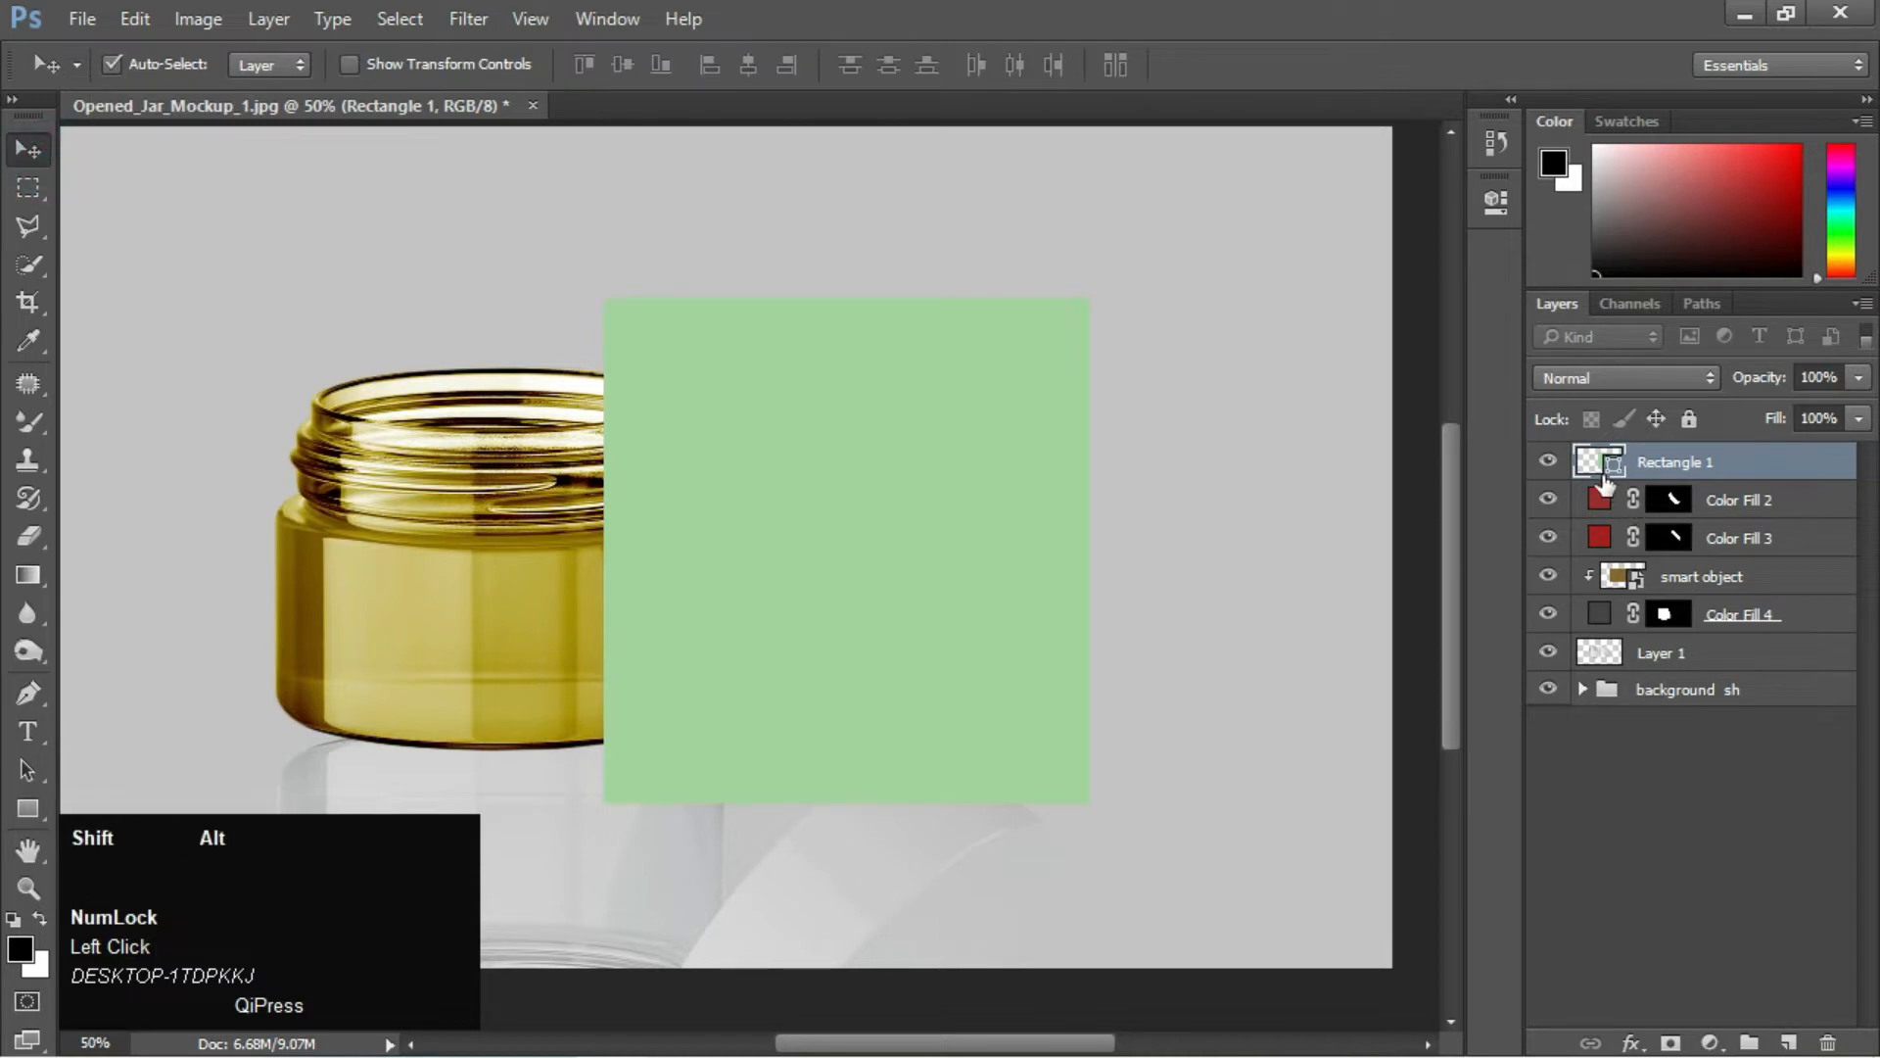
{"action": "left_click", "coordinate": [1601, 476], "text": "alt+shift"}
Convert the clipped green rectangle to a smart object and rename its layer as "smart object"
{"action": "right_click", "coordinate": [1684, 462]}
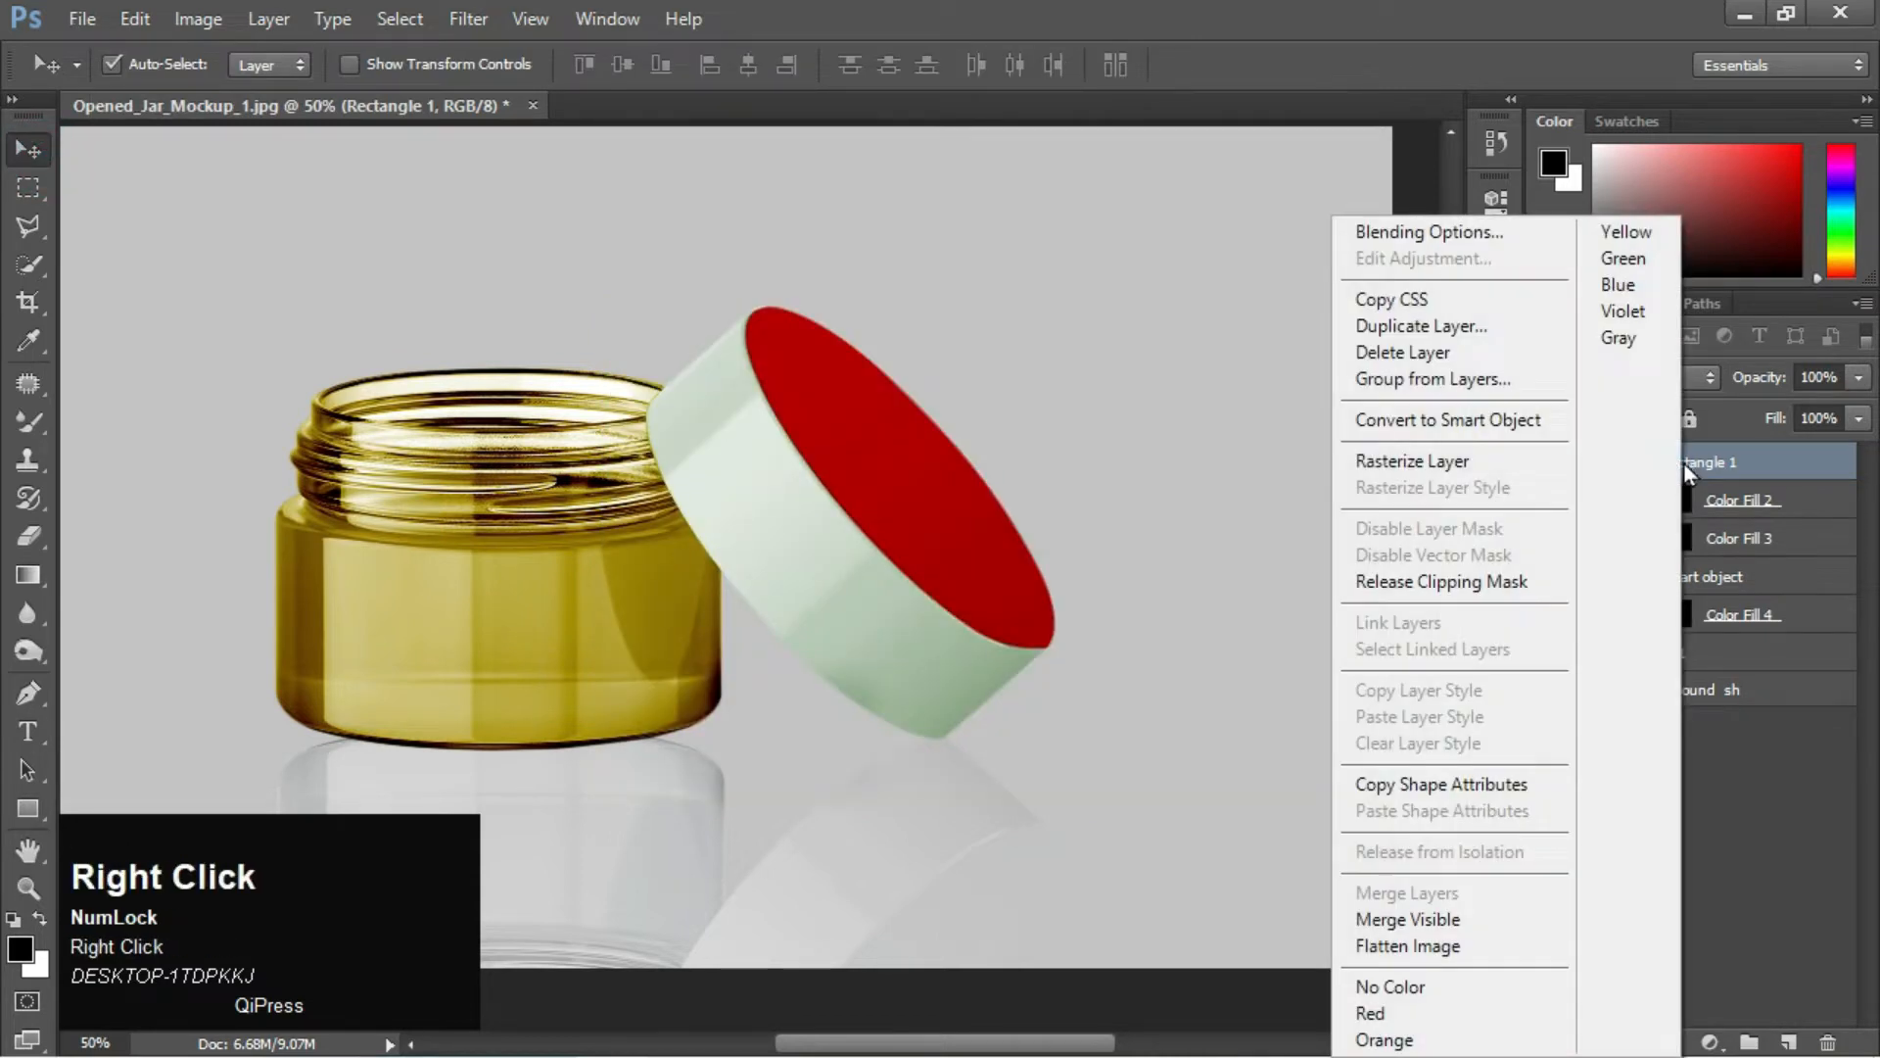
{"action": "left_click", "coordinate": [1491, 421]}
{"action": "double_click", "coordinate": [1697, 578]}
{"action": "key", "text": "ctrl+c"}
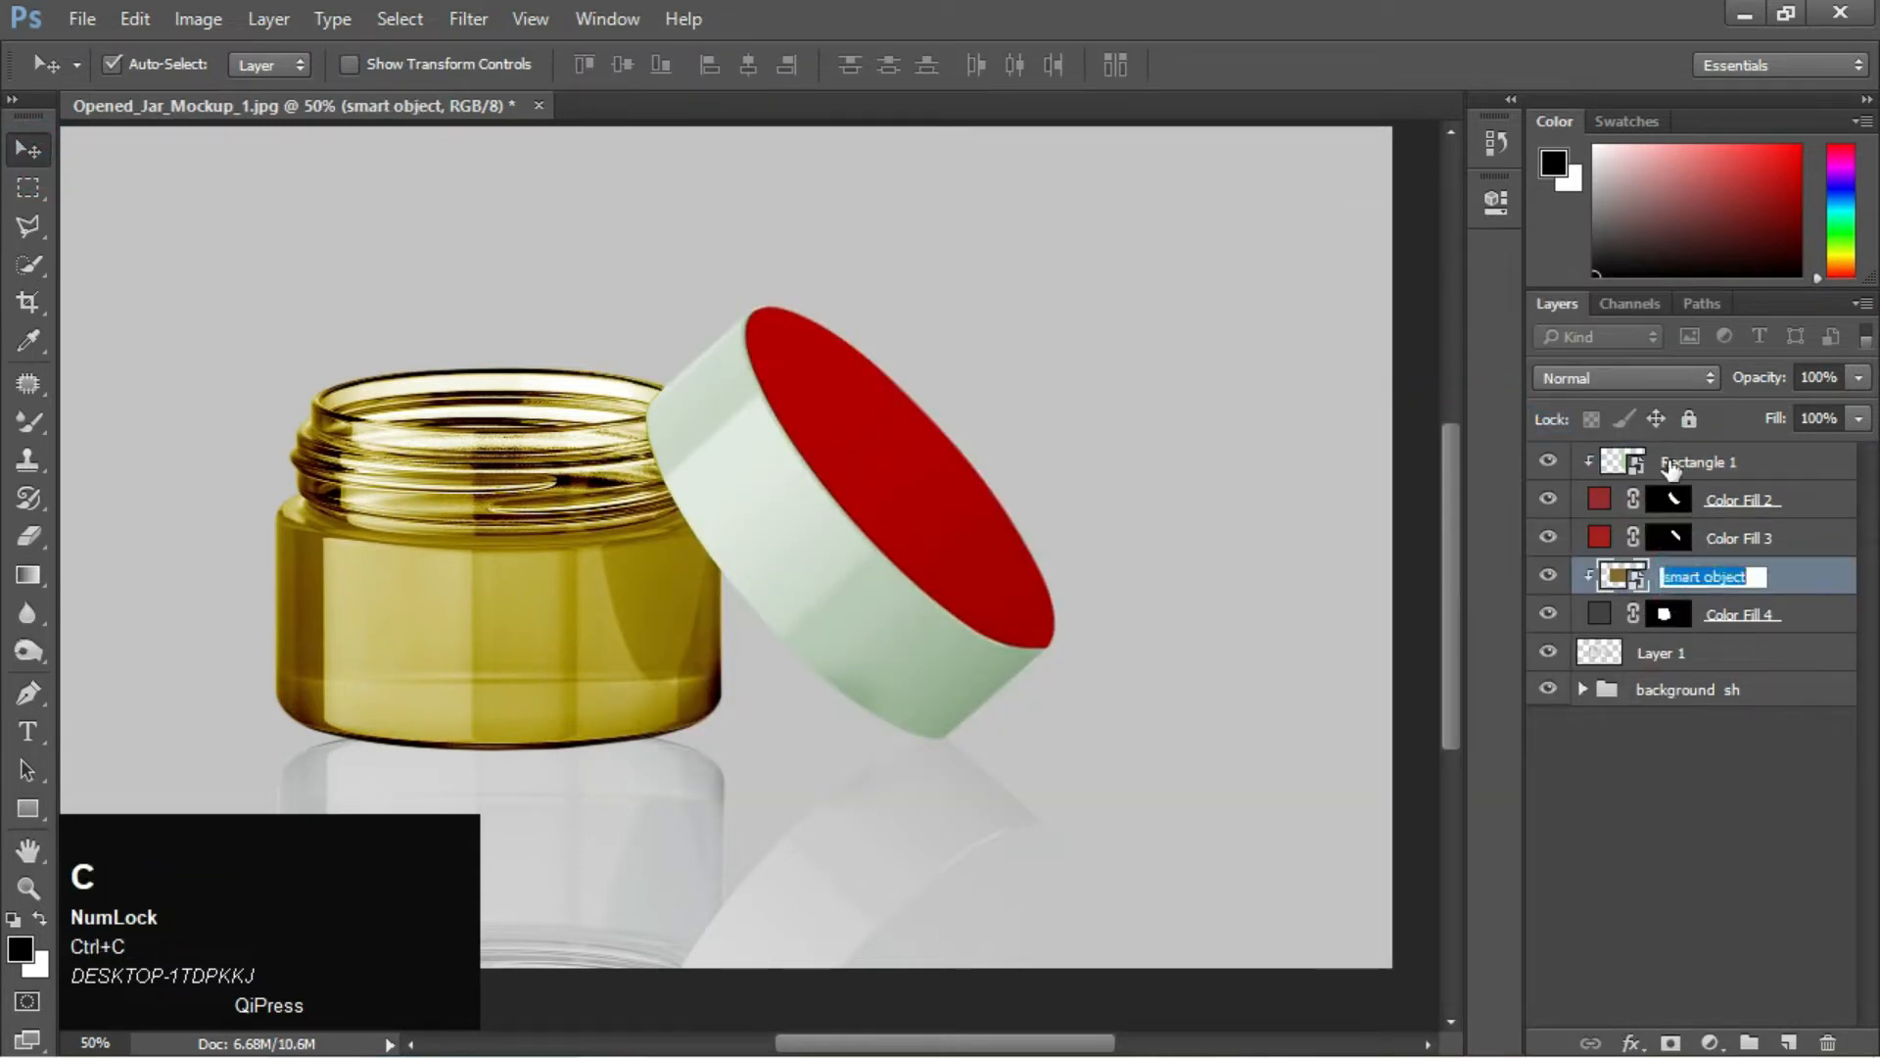
{"action": "double_click", "coordinate": [1670, 462]}
{"action": "left_click", "coordinate": [1696, 848]}
Open the lid's smart object, delete its green Rectangle 1 layer, save and close it, and deselect all layers in the jar document
{"action": "double_click", "coordinate": [1626, 470]}
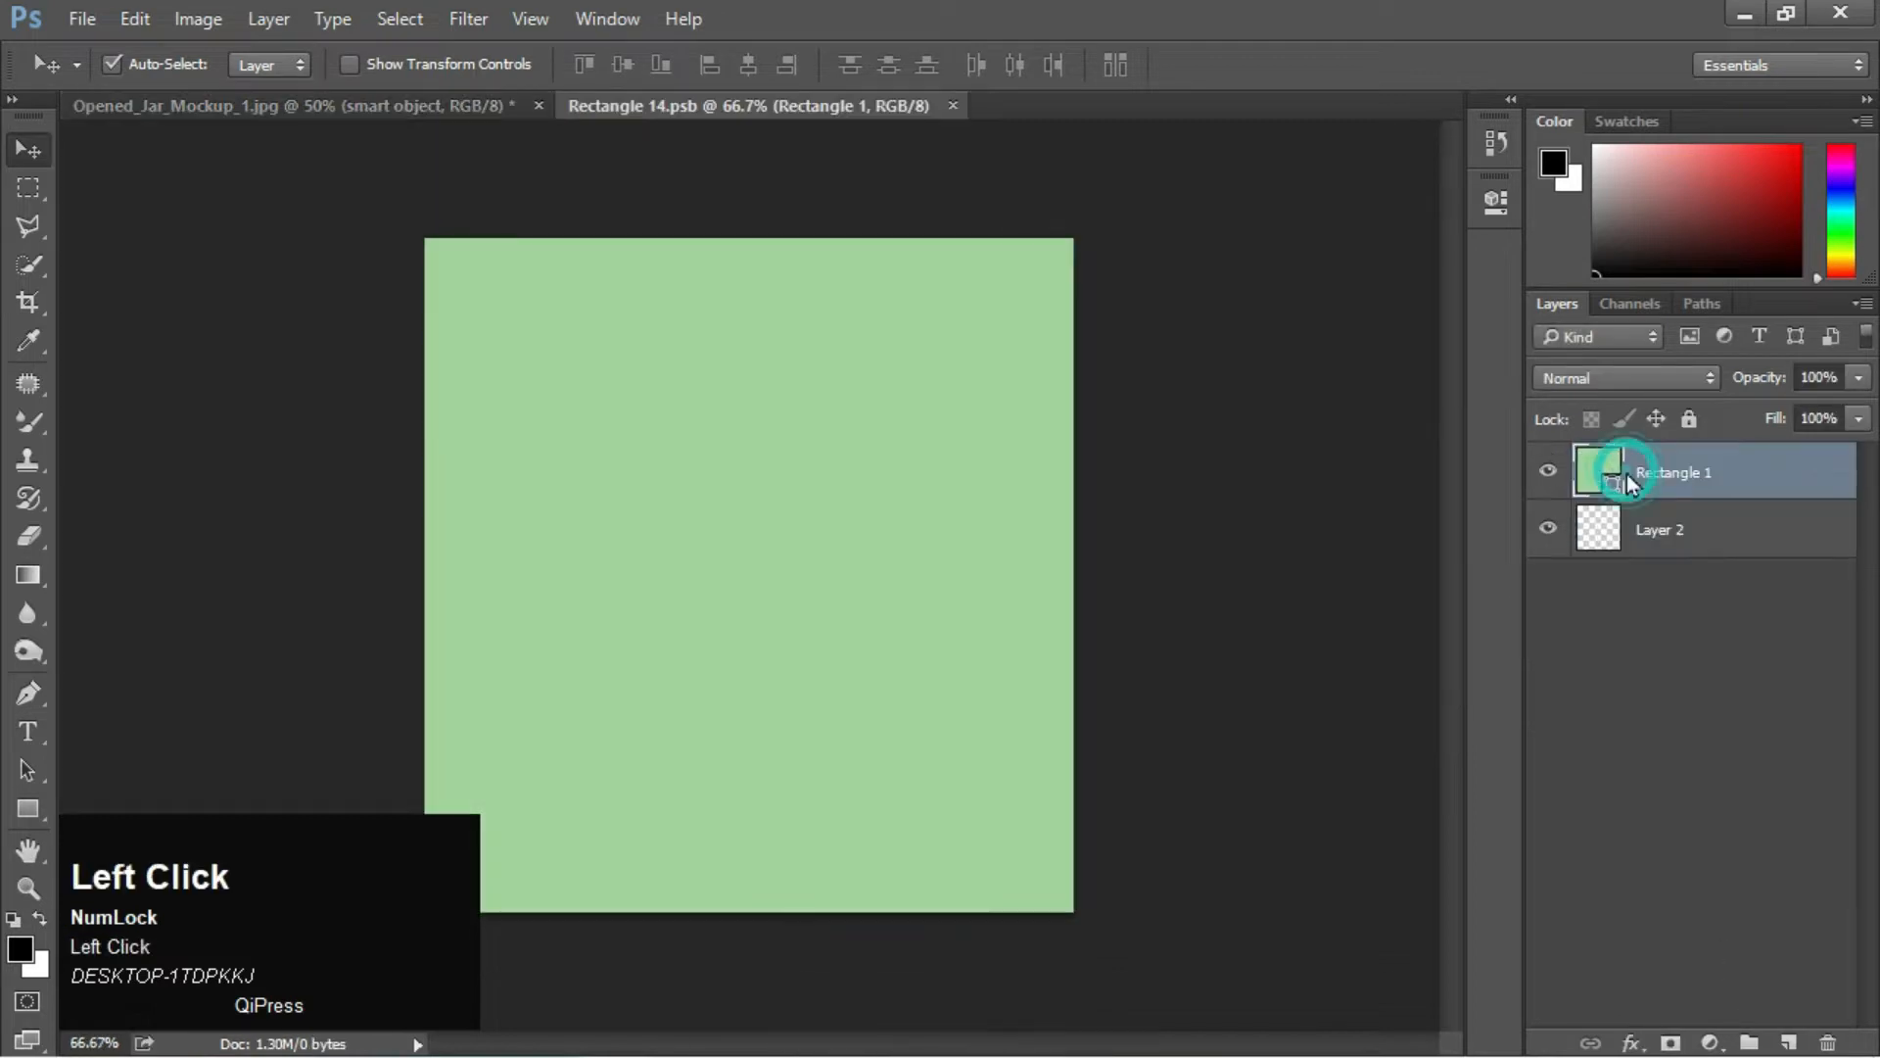
{"action": "key", "text": "Delete"}
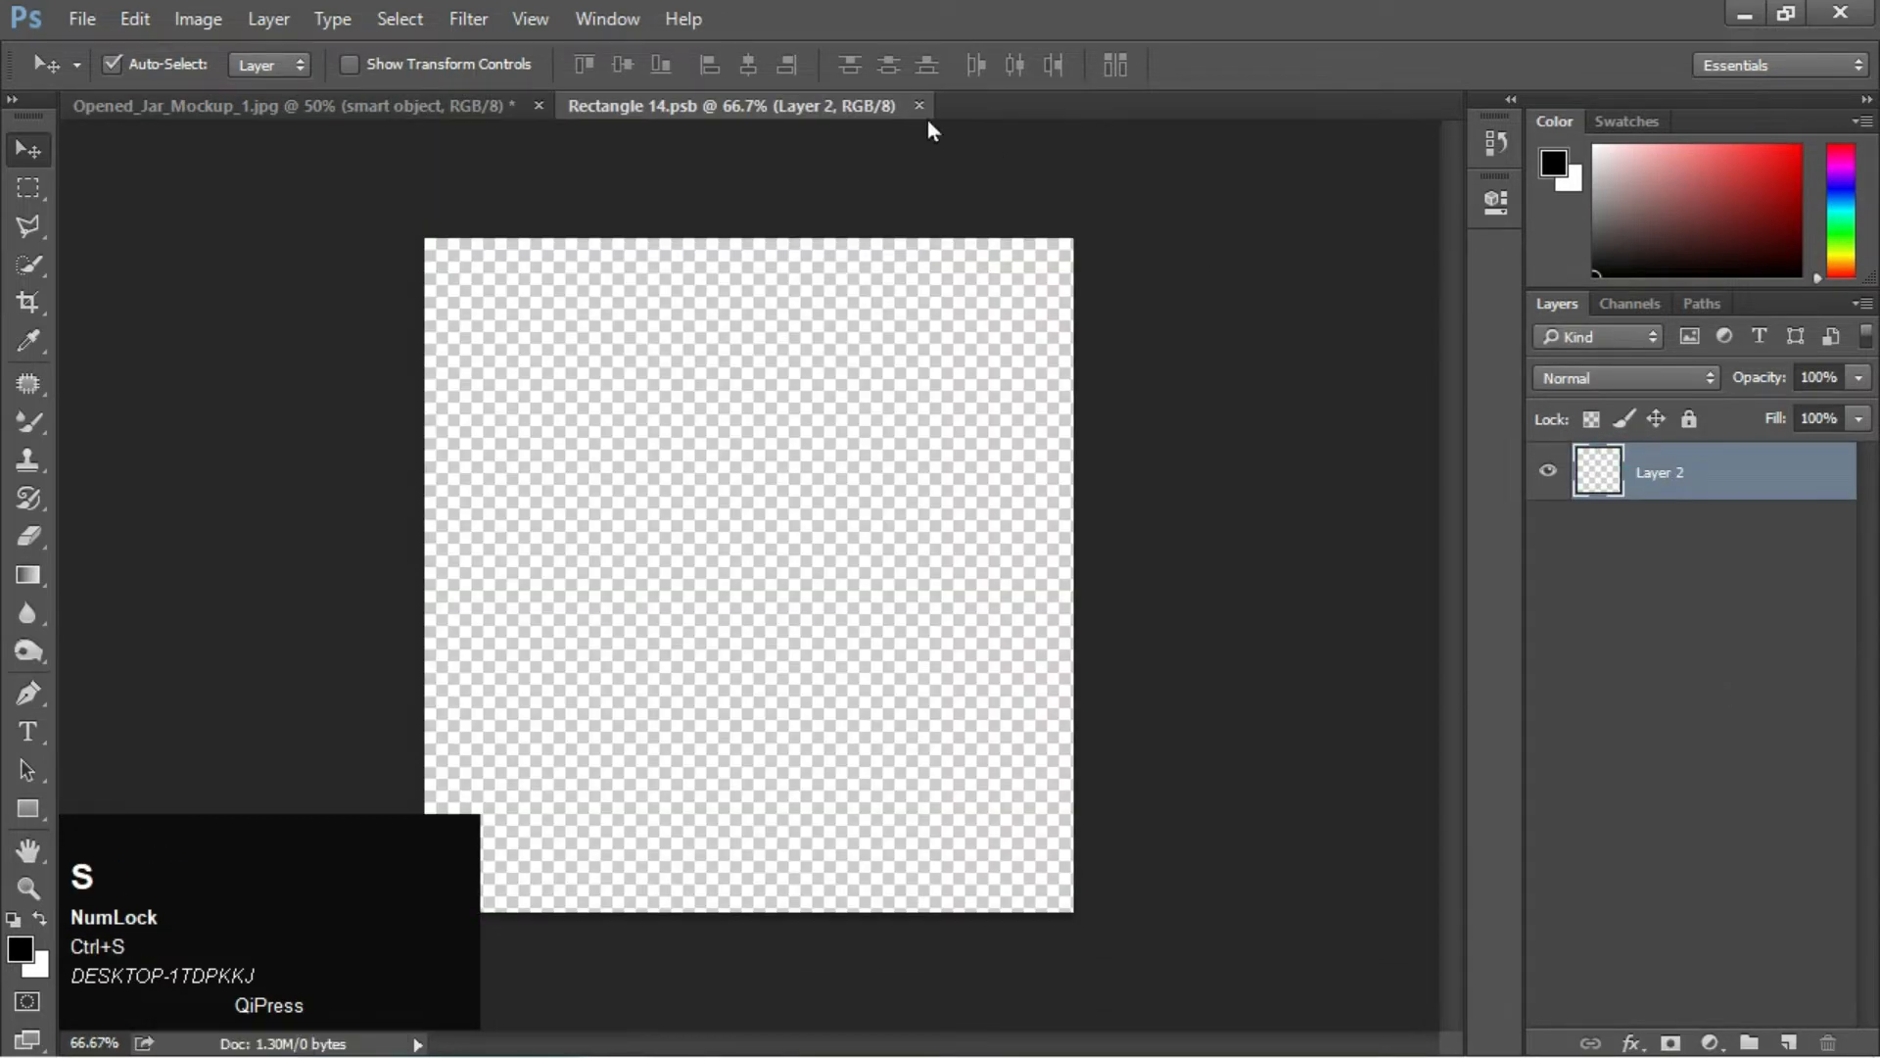
{"action": "left_click", "coordinate": [917, 109]}
{"action": "key", "text": "ctrl+minus"}
{"action": "left_click", "coordinate": [1772, 907]}
{"action": "key", "text": "ctrl+minus"}
{"action": "key", "text": "ctrl+equal"}
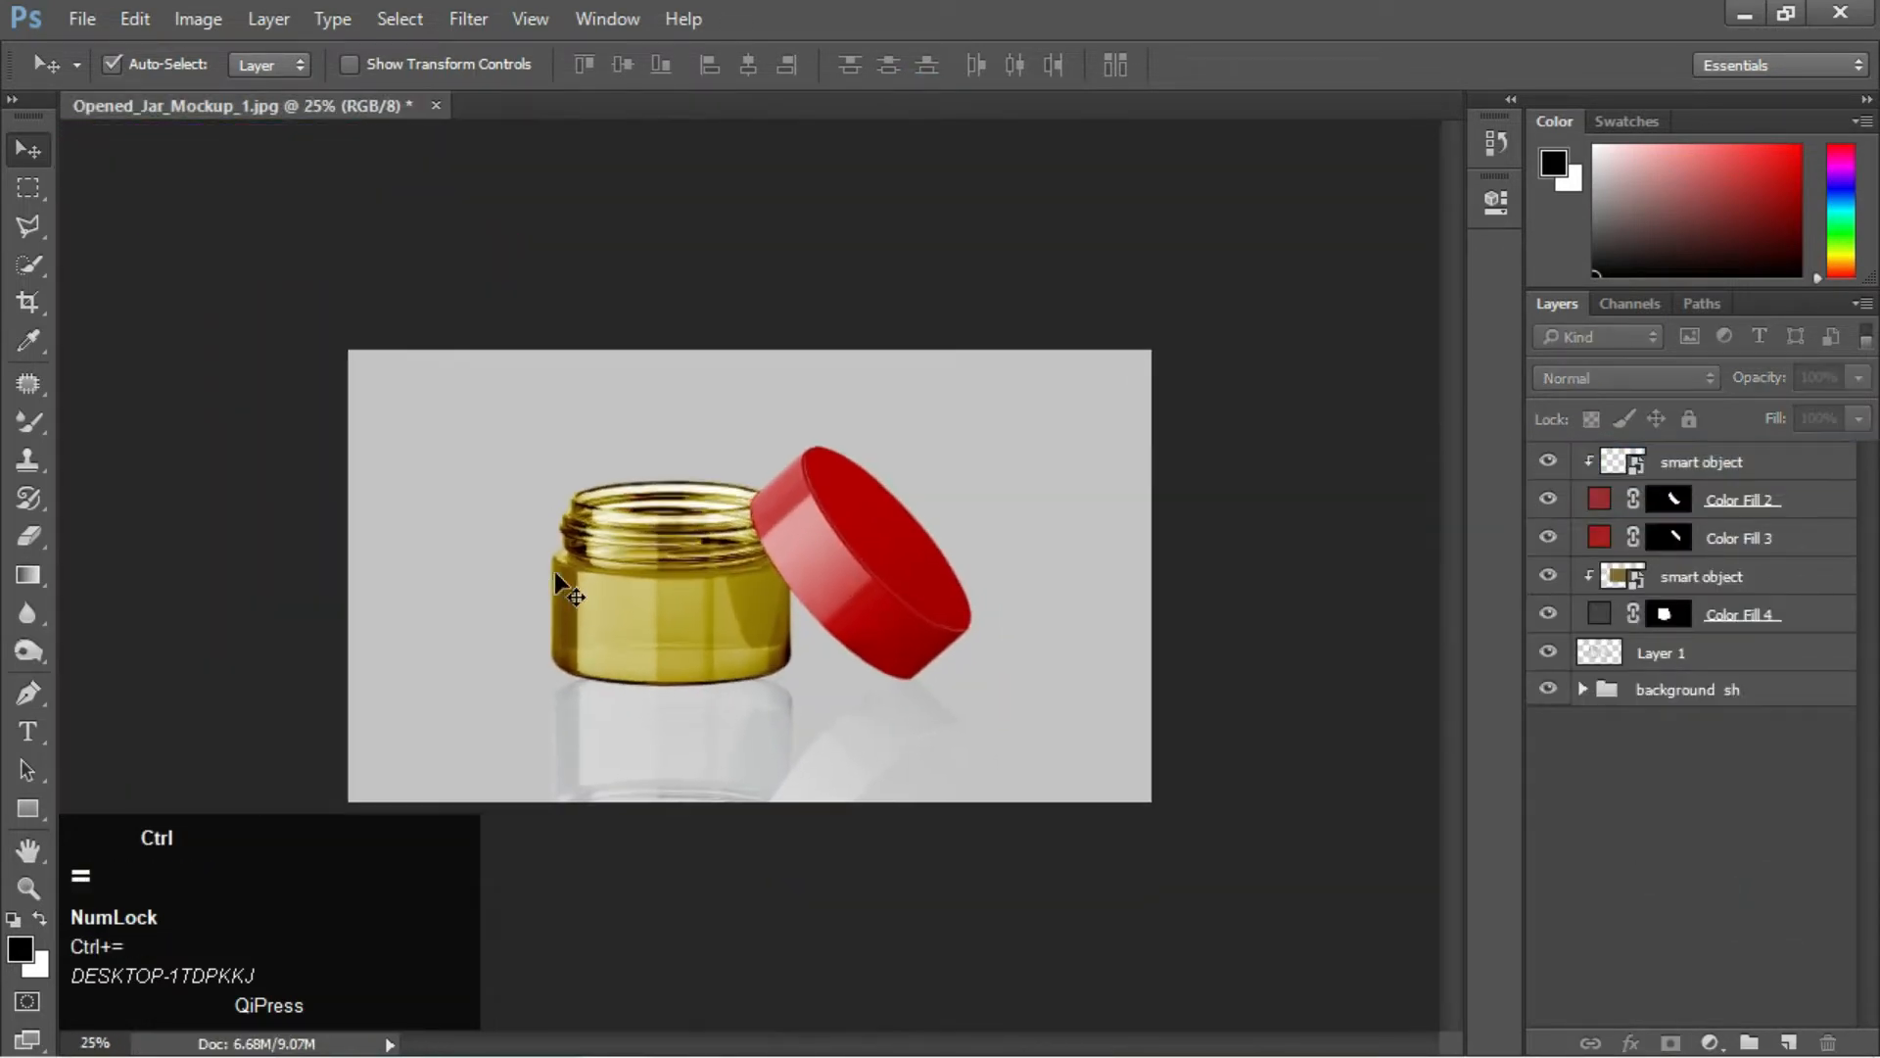
{"action": "key", "text": "ctrl+equal"}
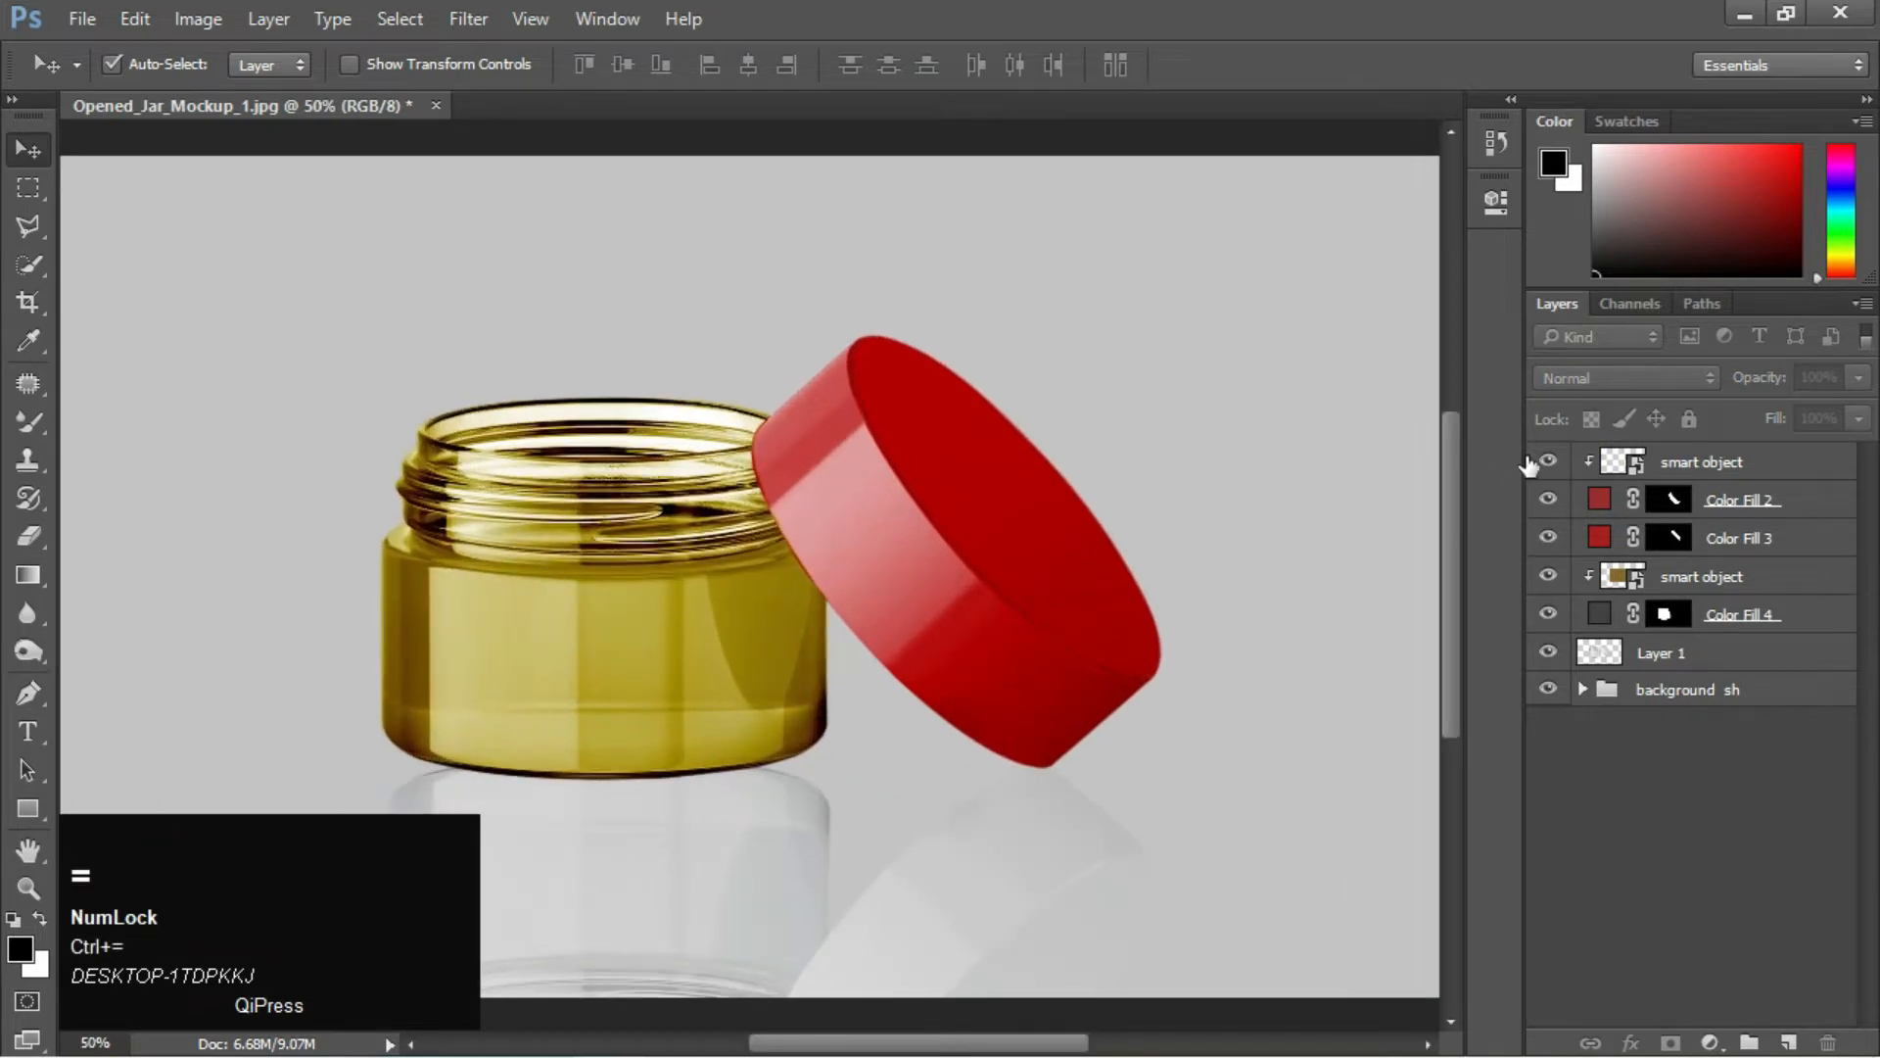
Change the Color Fill 2 color on the lid's side to dark gray
{"action": "left_click", "coordinate": [1549, 462]}
{"action": "double_click", "coordinate": [1600, 499]}
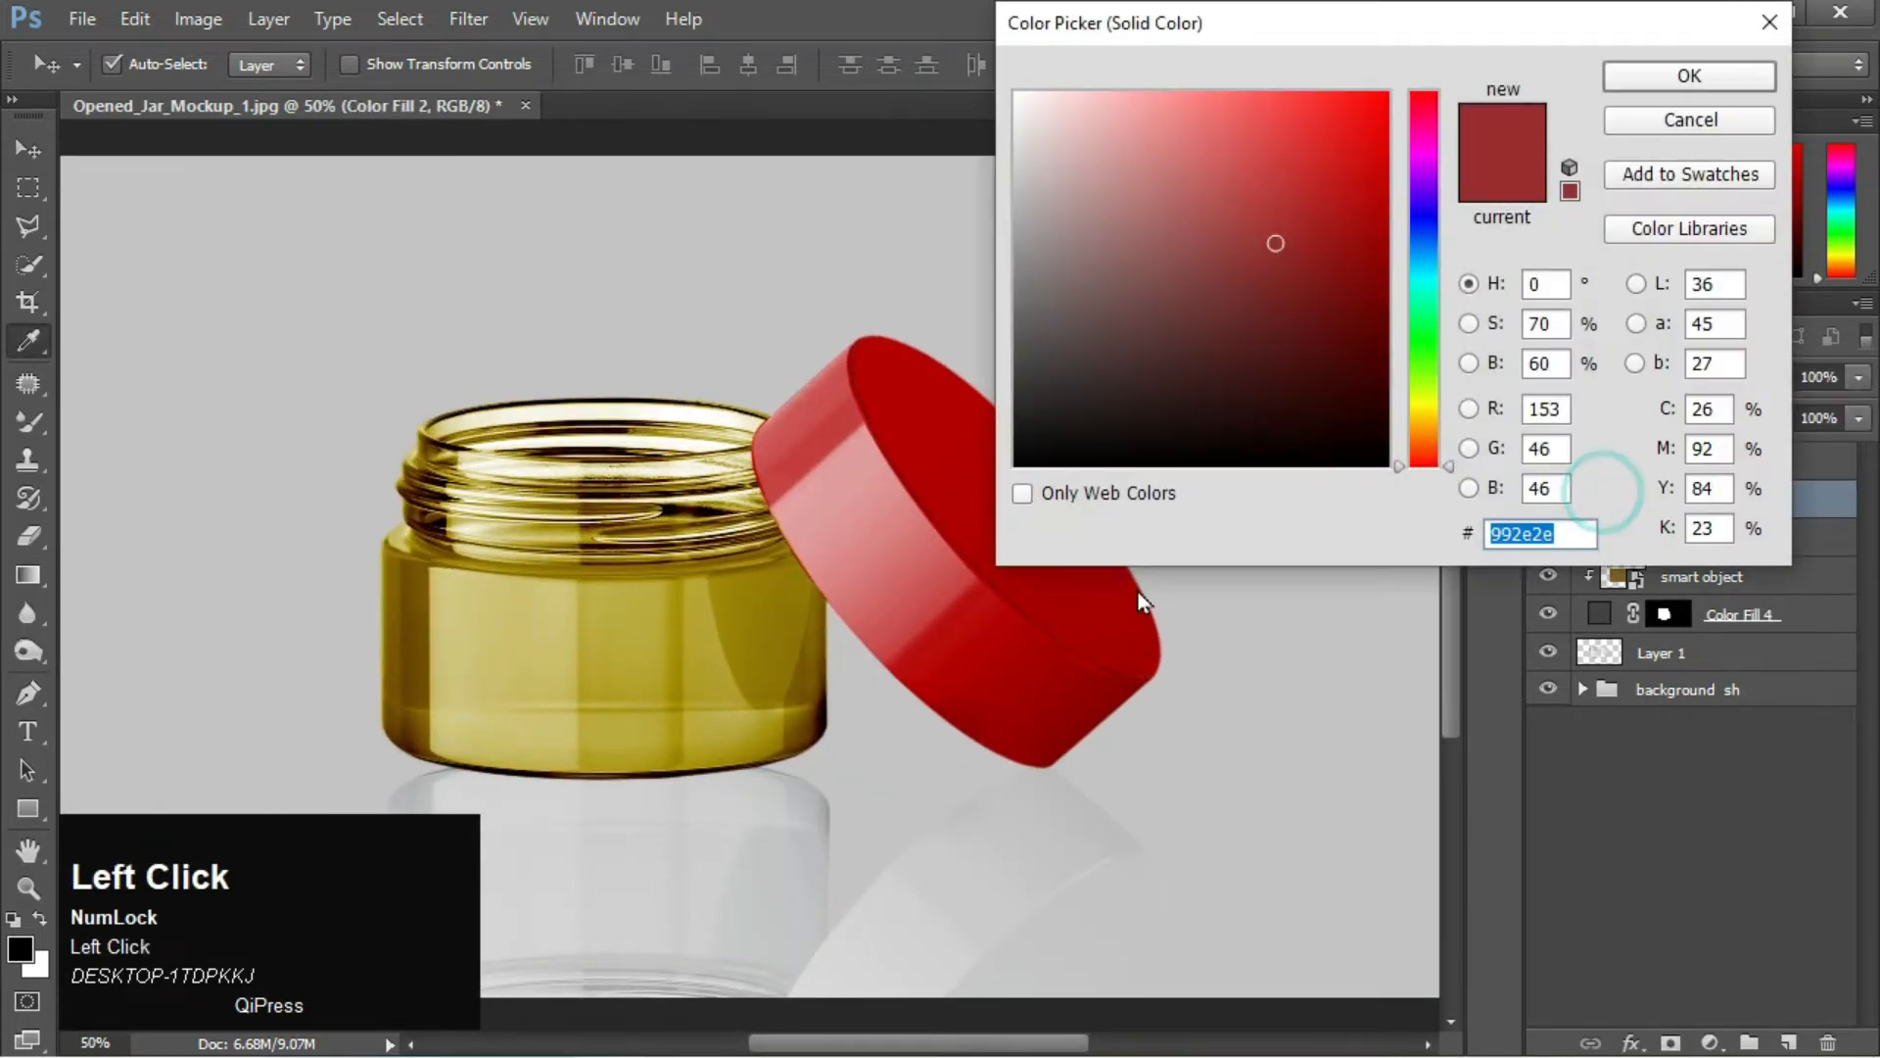
{"action": "left_click_drag", "start_coordinate": [1068, 30], "coordinate": [1214, 27]}
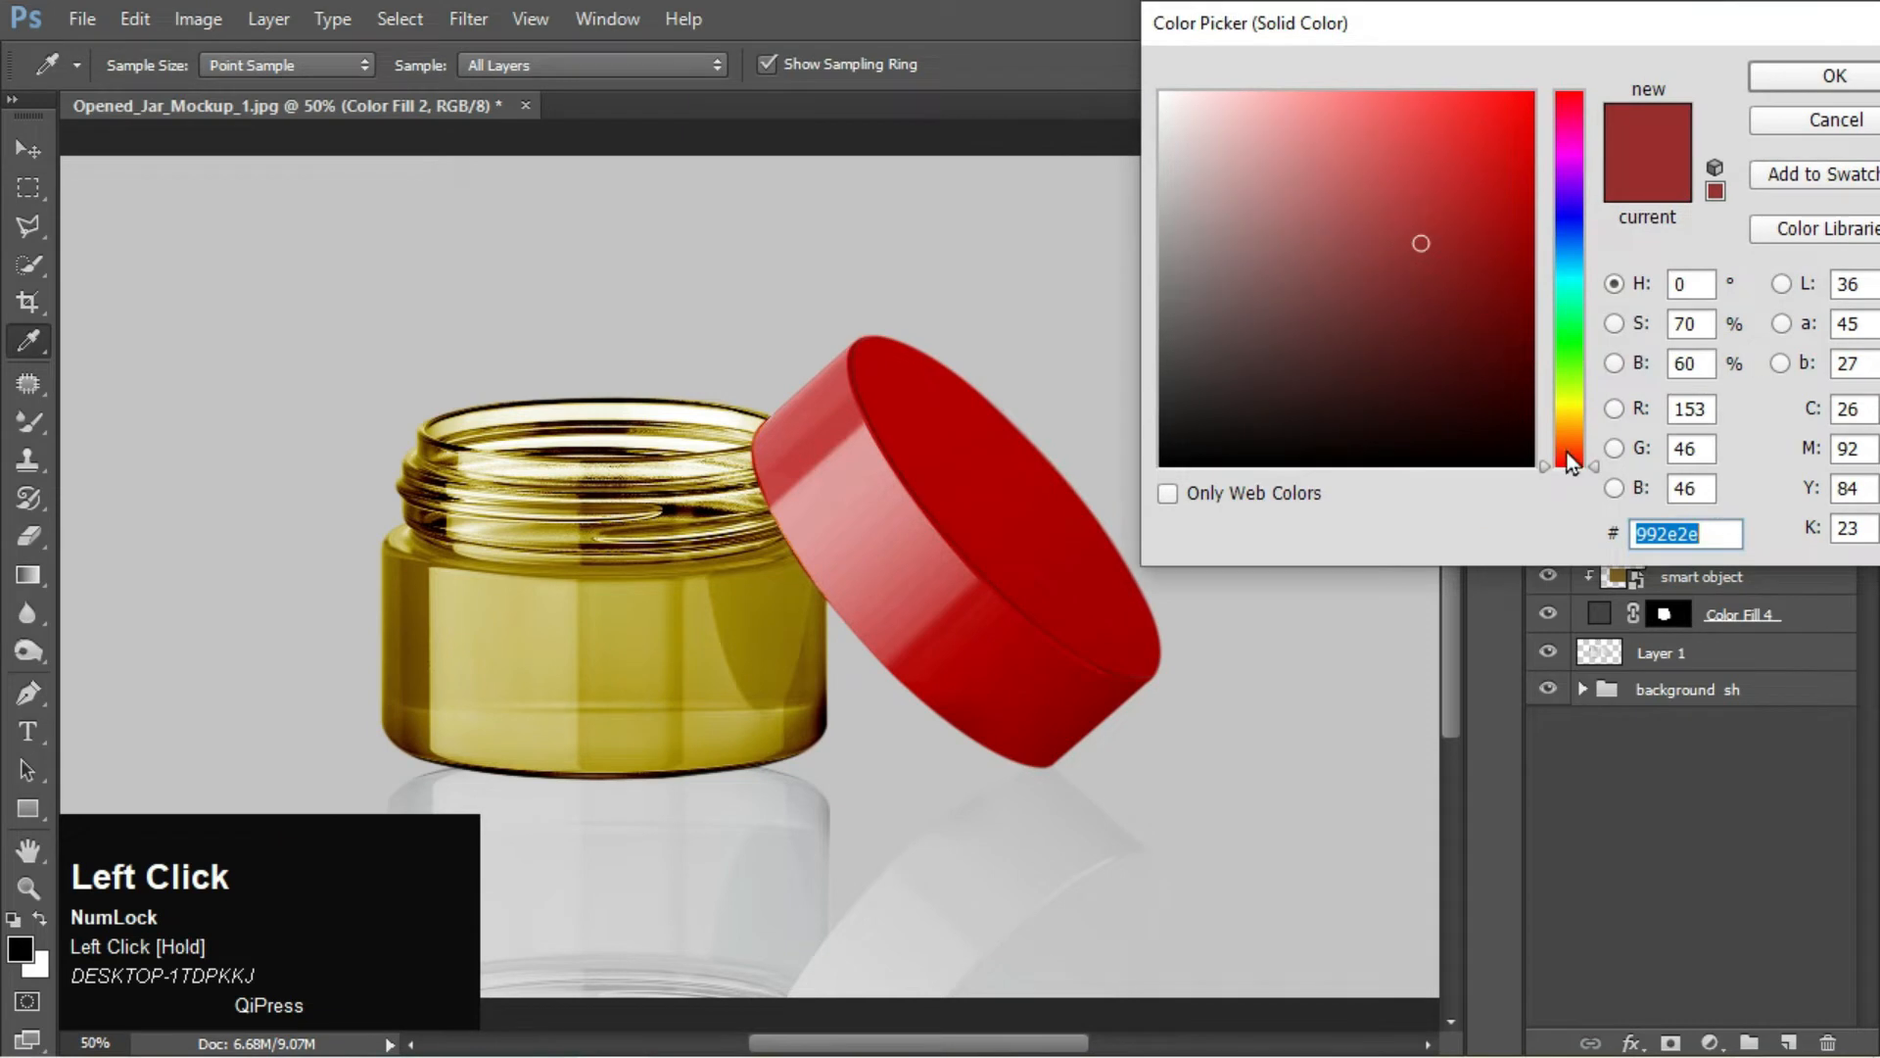
{"action": "left_click", "coordinate": [1169, 416]}
{"action": "mouse_move", "coordinate": [1169, 417]}
{"action": "left_mouse_down"}
{"action": "mouse_move", "coordinate": [1159, 392]}
{"action": "mouse_move", "coordinate": [1164, 408]}
{"action": "left_mouse_up"}
{"action": "left_click", "coordinate": [1775, 73]}
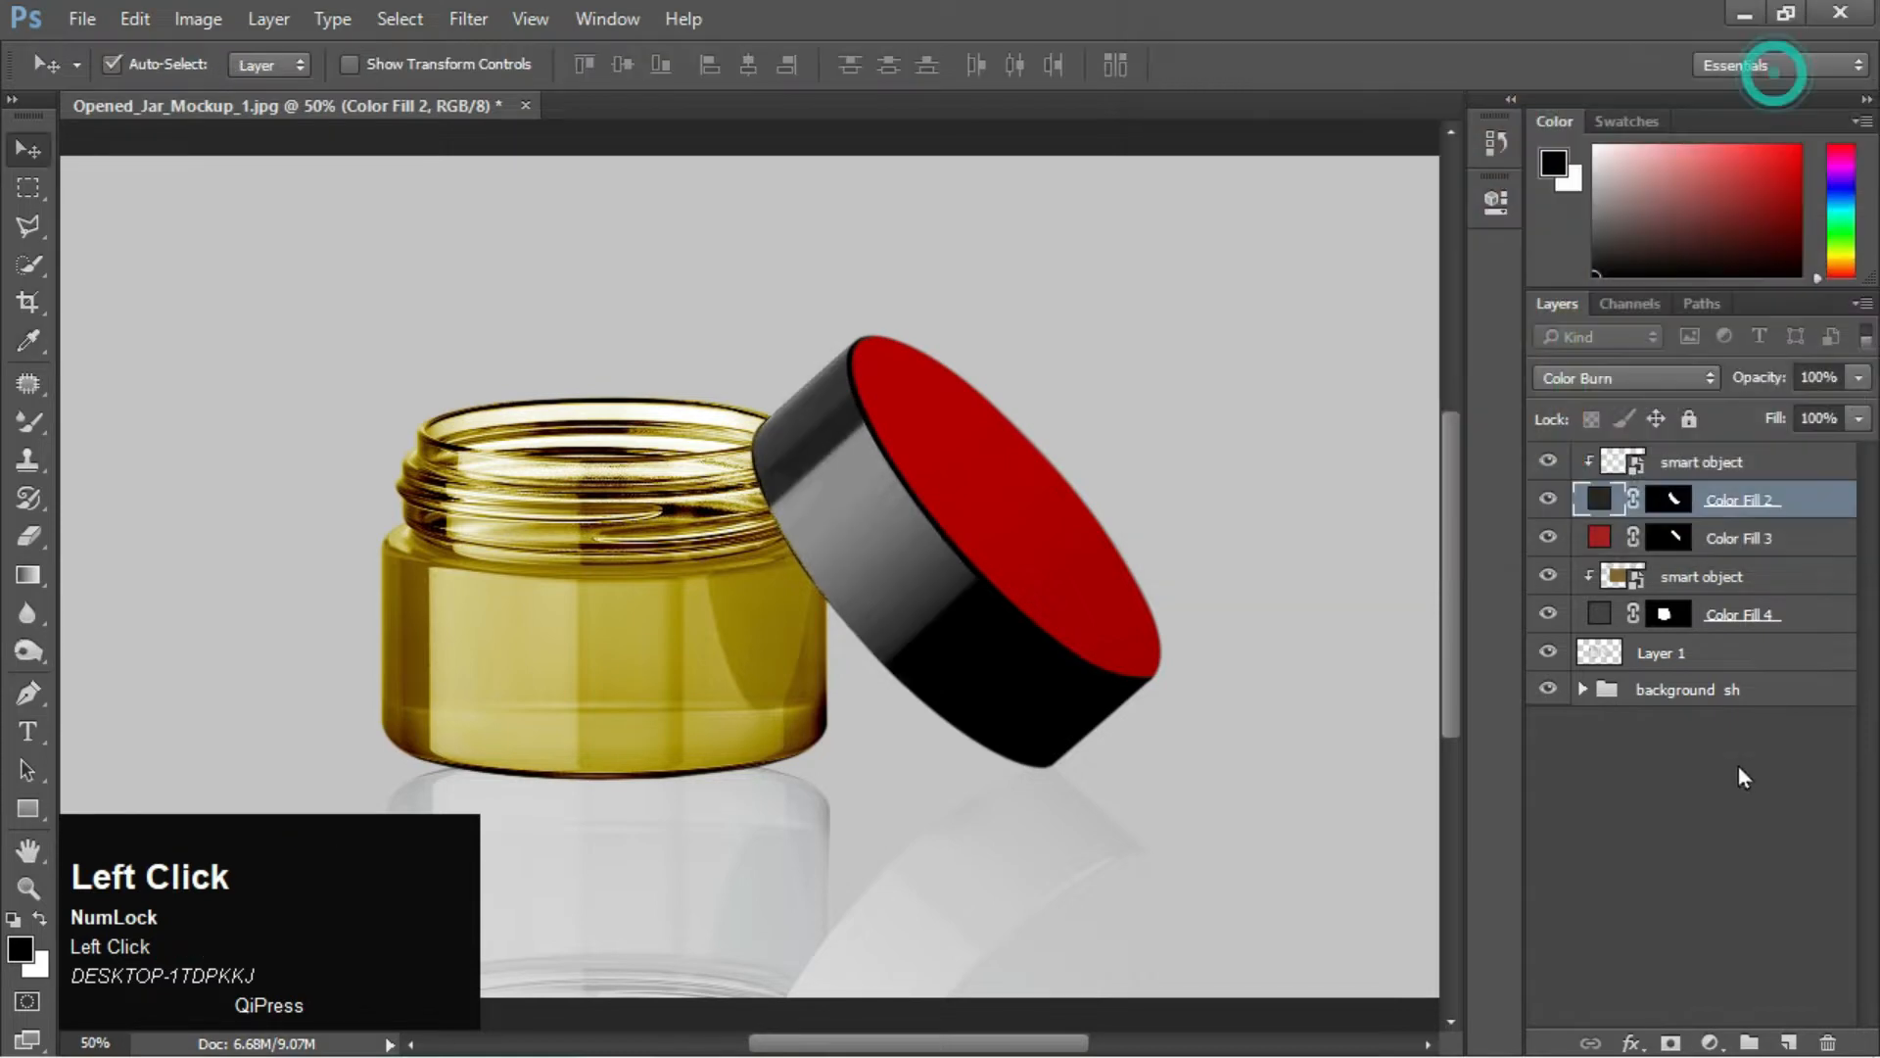
Copy the Color Fill 2 color code into Color Fill 3 on the lid's top, adjust it to dark gray 444444, and deselect all layers
{"action": "double_click", "coordinate": [1600, 502]}
{"action": "key", "text": "ctrl+c"}
{"action": "left_click", "coordinate": [1215, 216]}
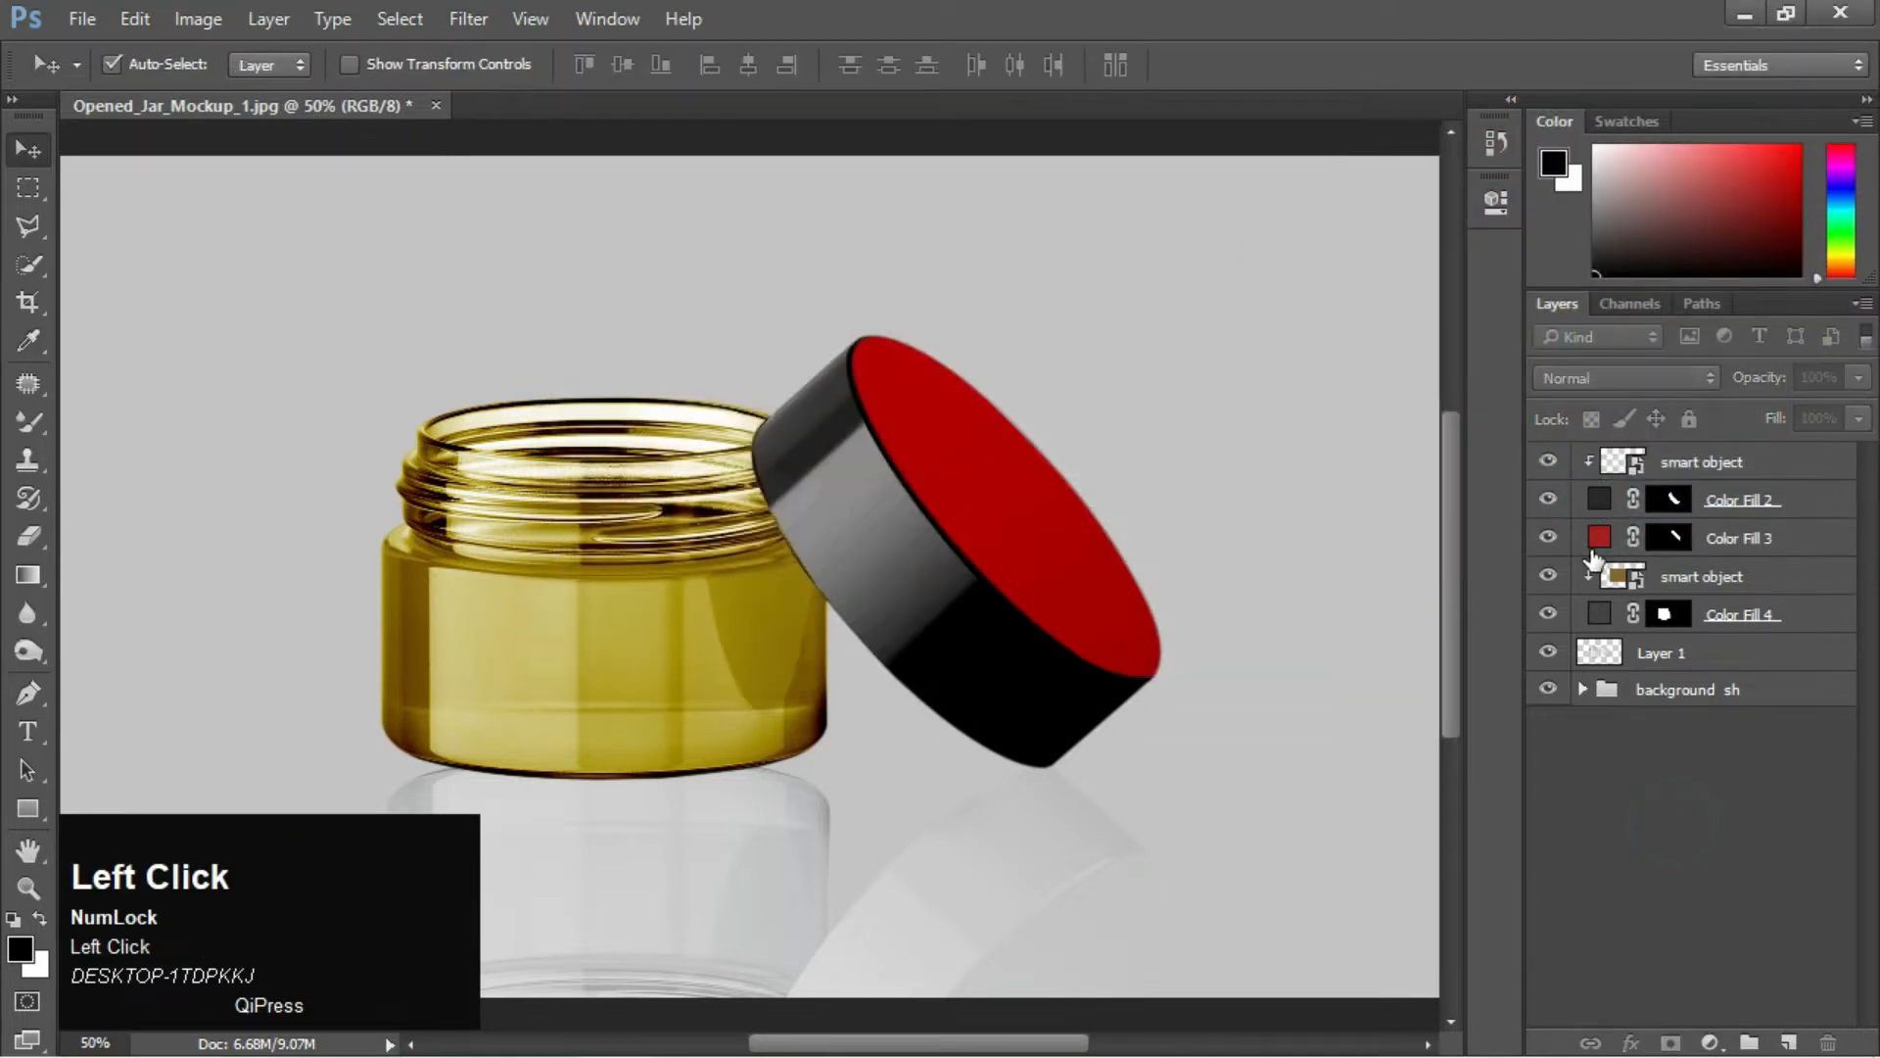
{"action": "double_click", "coordinate": [1599, 537]}
{"action": "left_click_drag", "start_coordinate": [635, 157], "coordinate": [1440, 23]}
{"action": "left_click", "coordinate": [1425, 191]}
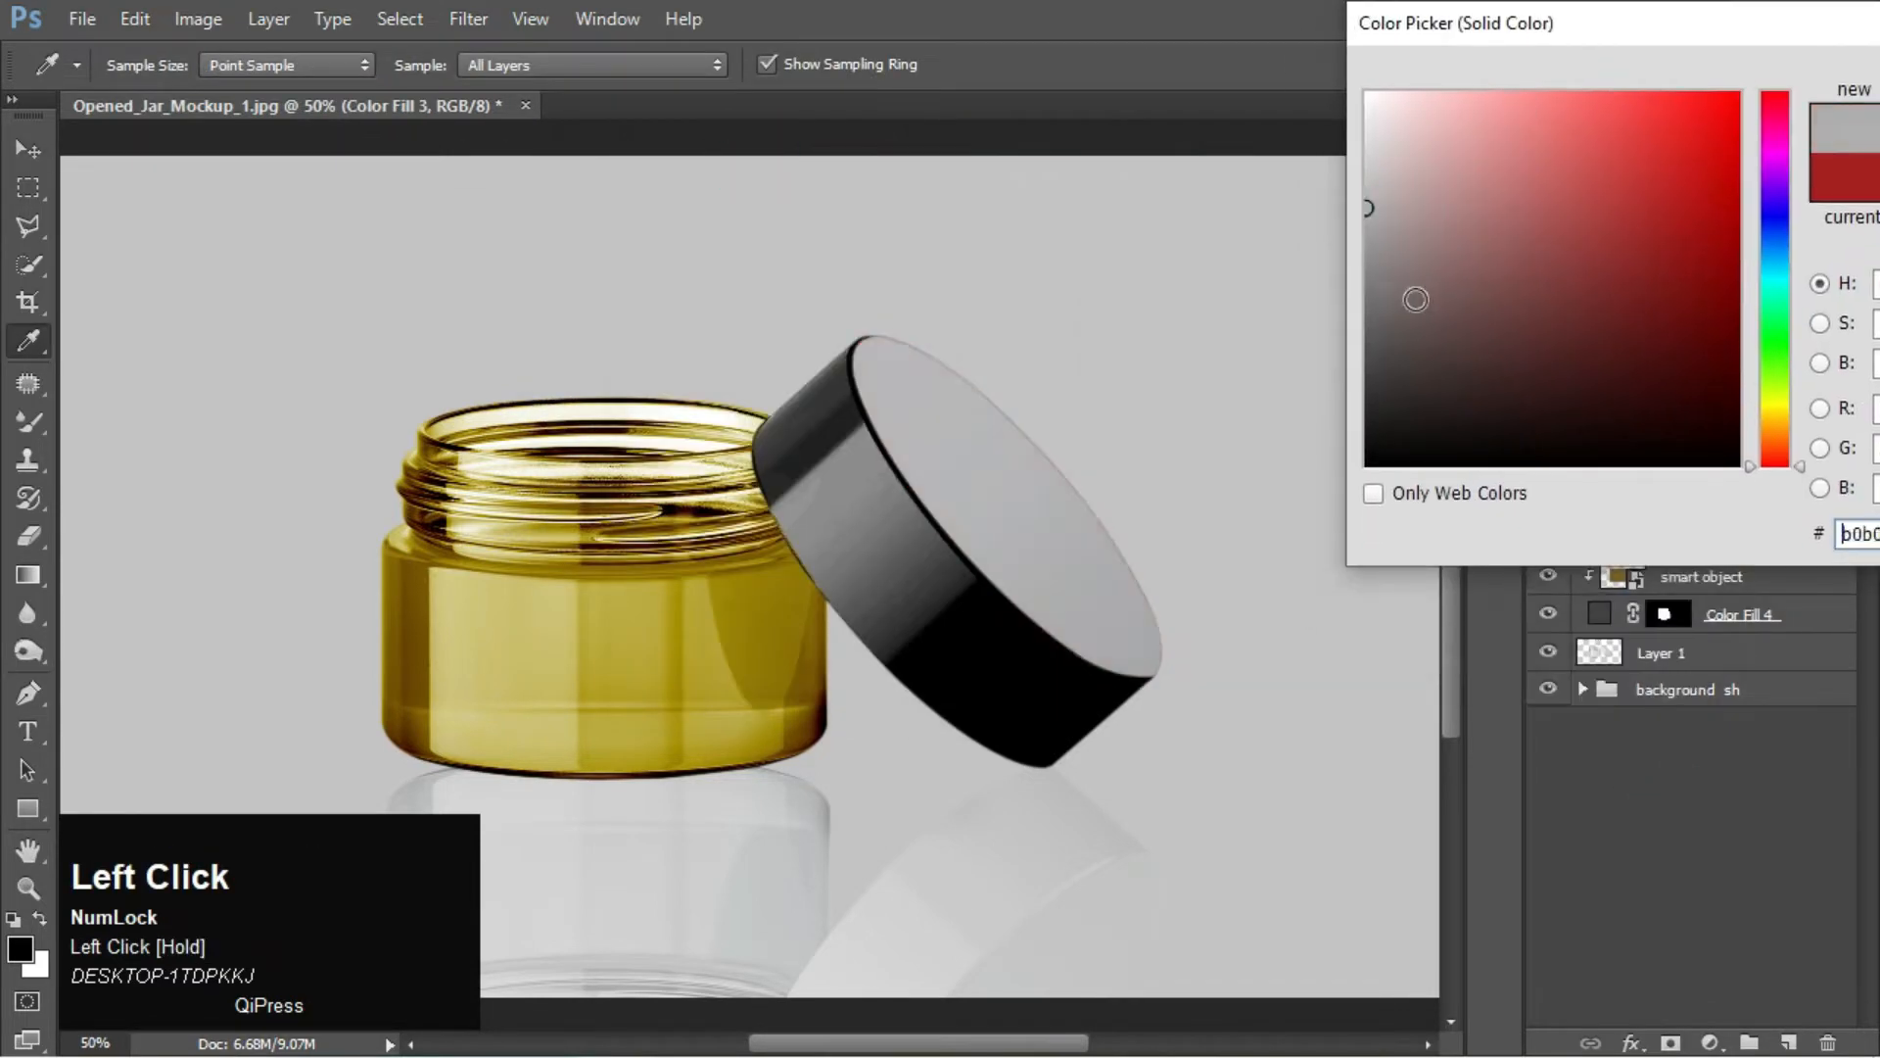
{"action": "left_click_drag", "start_coordinate": [1417, 299], "coordinate": [1383, 410]}
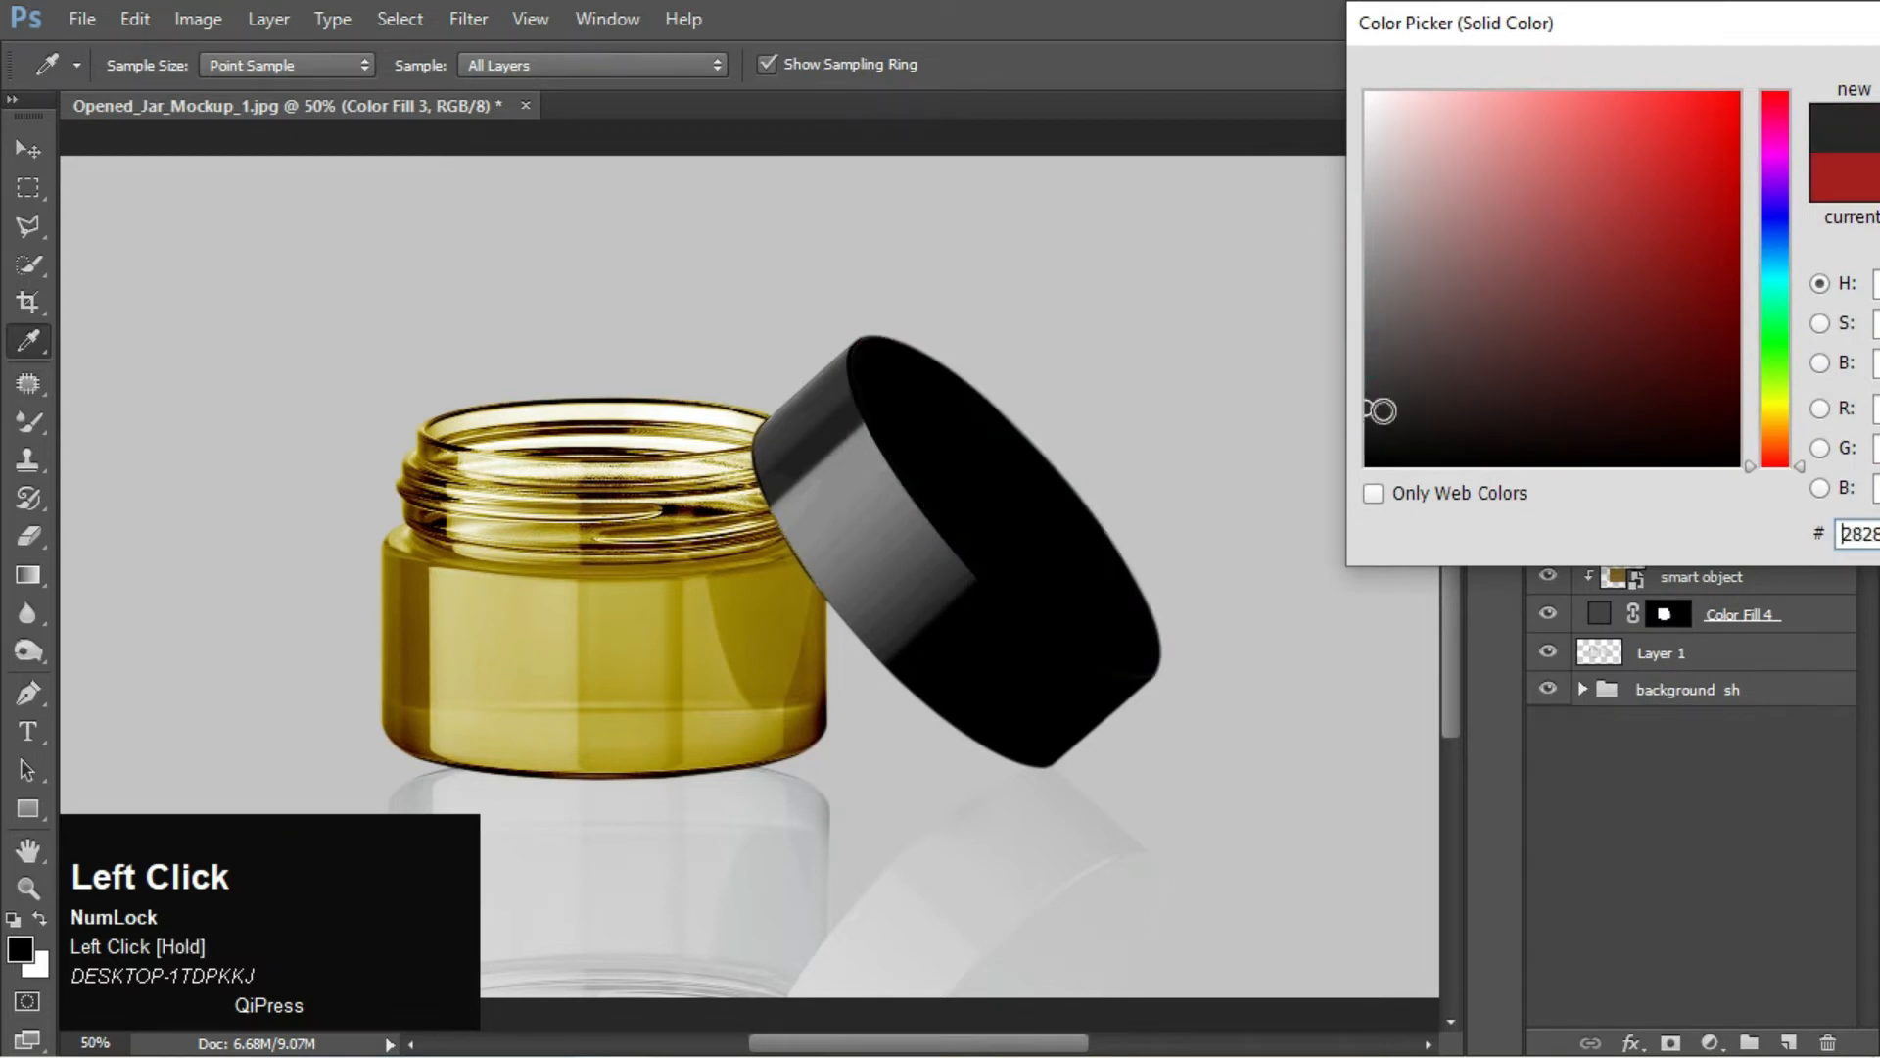
{"action": "left_click_drag", "start_coordinate": [1485, 34], "coordinate": [1317, 33]}
{"action": "key", "text": "BackSpace"}
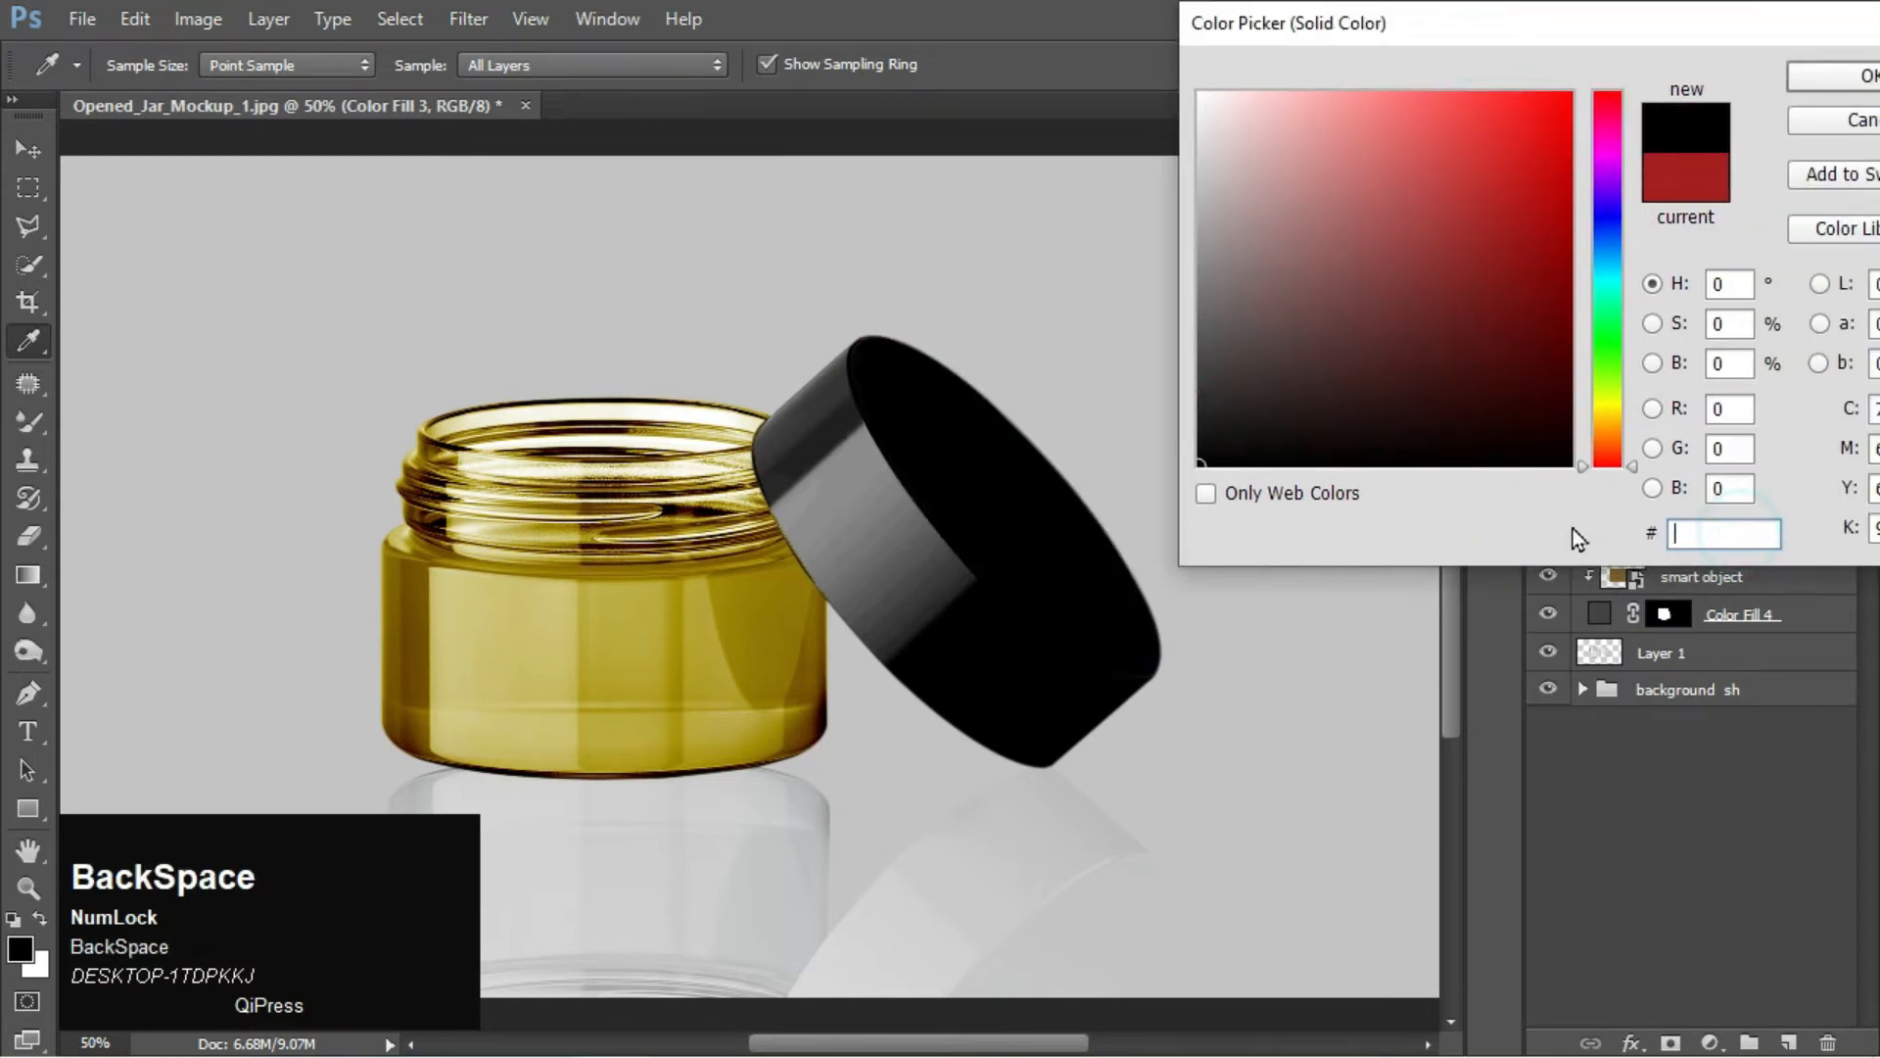
{"action": "key", "text": "ctrl+v"}
{"action": "left_click_drag", "start_coordinate": [1205, 397], "coordinate": [1199, 364]}
{"action": "key", "text": "Return"}
{"action": "left_click", "coordinate": [1700, 725]}
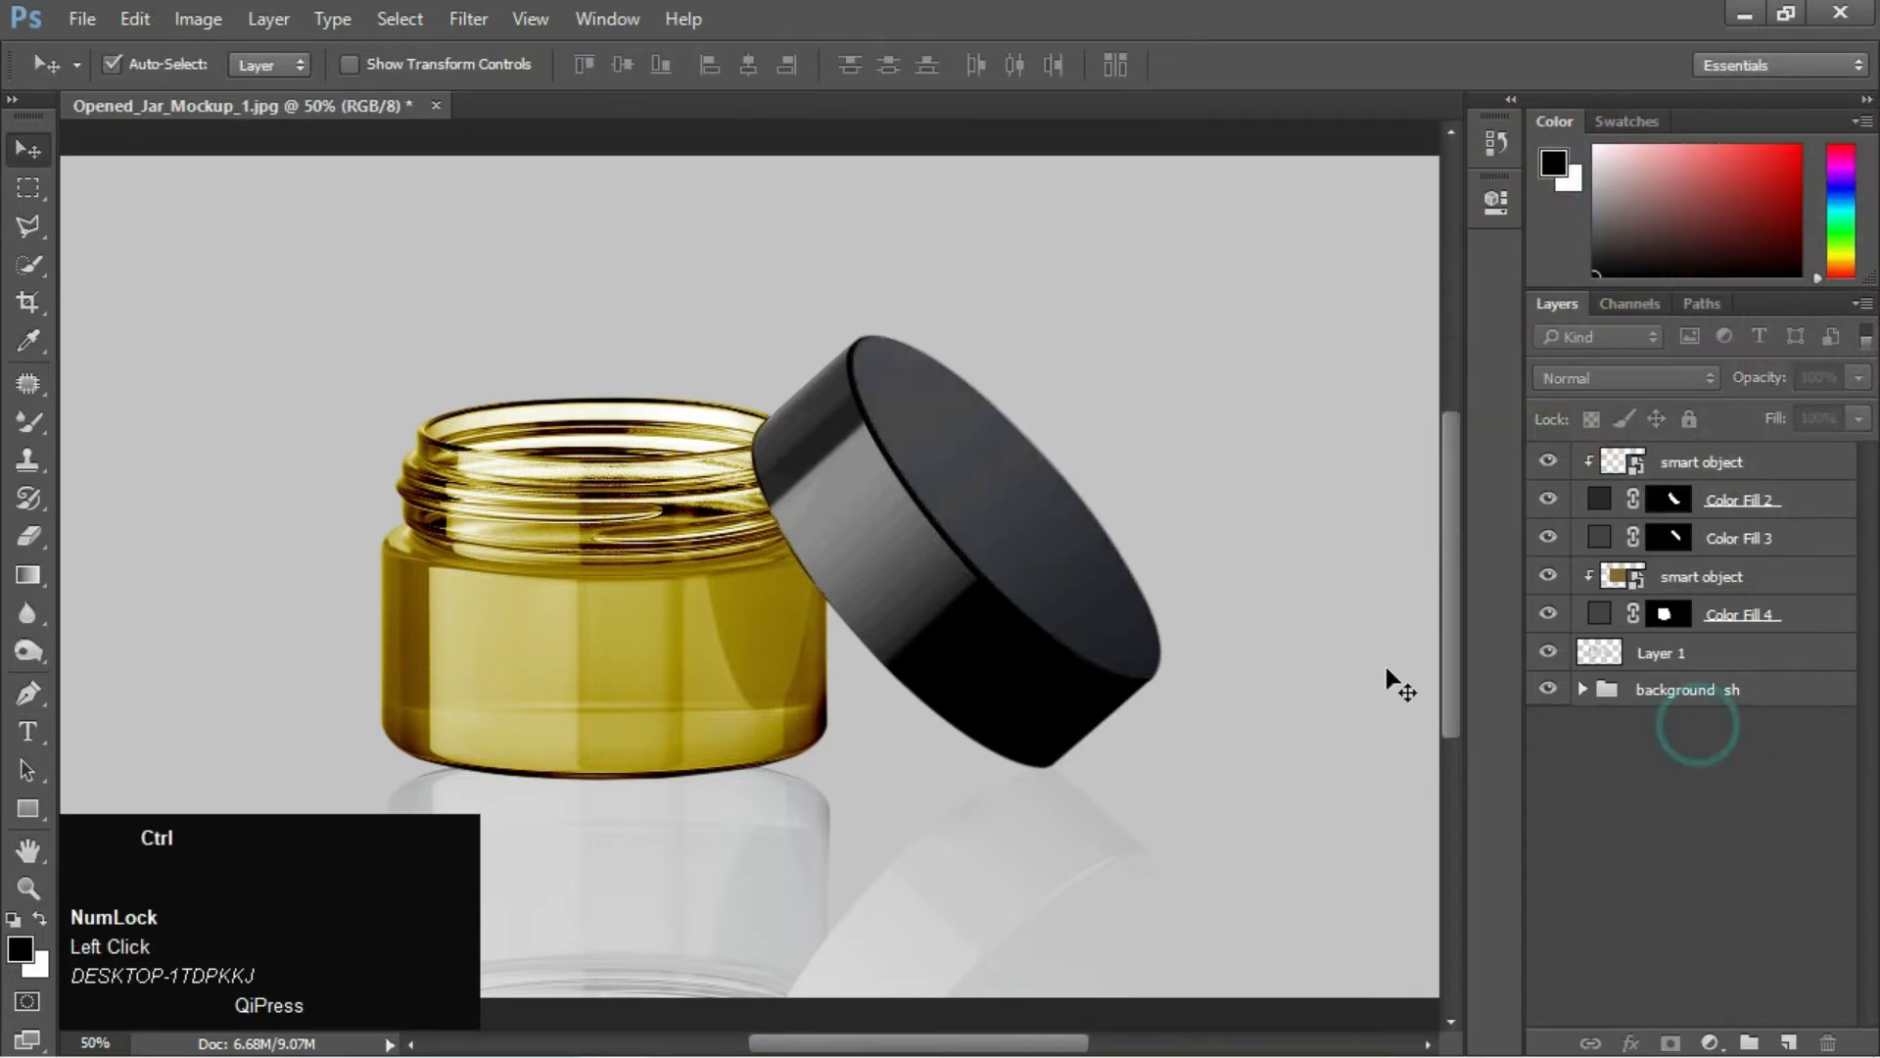
Examine the recolored lid's top and side surfaces up close
{"action": "key", "text": "ctrl+minus"}
{"action": "key", "text": "ctrl+minus"}
{"action": "key", "text": "ctrl+equal"}
{"action": "key", "text": "ctrl+equal"}
{"action": "key", "text": "ctrl+equal"}
{"action": "key", "text": "space"}
{"action": "left_click_drag", "start_coordinate": [1154, 600], "coordinate": [948, 579]}
{"action": "key", "text": "ctrl+equal"}
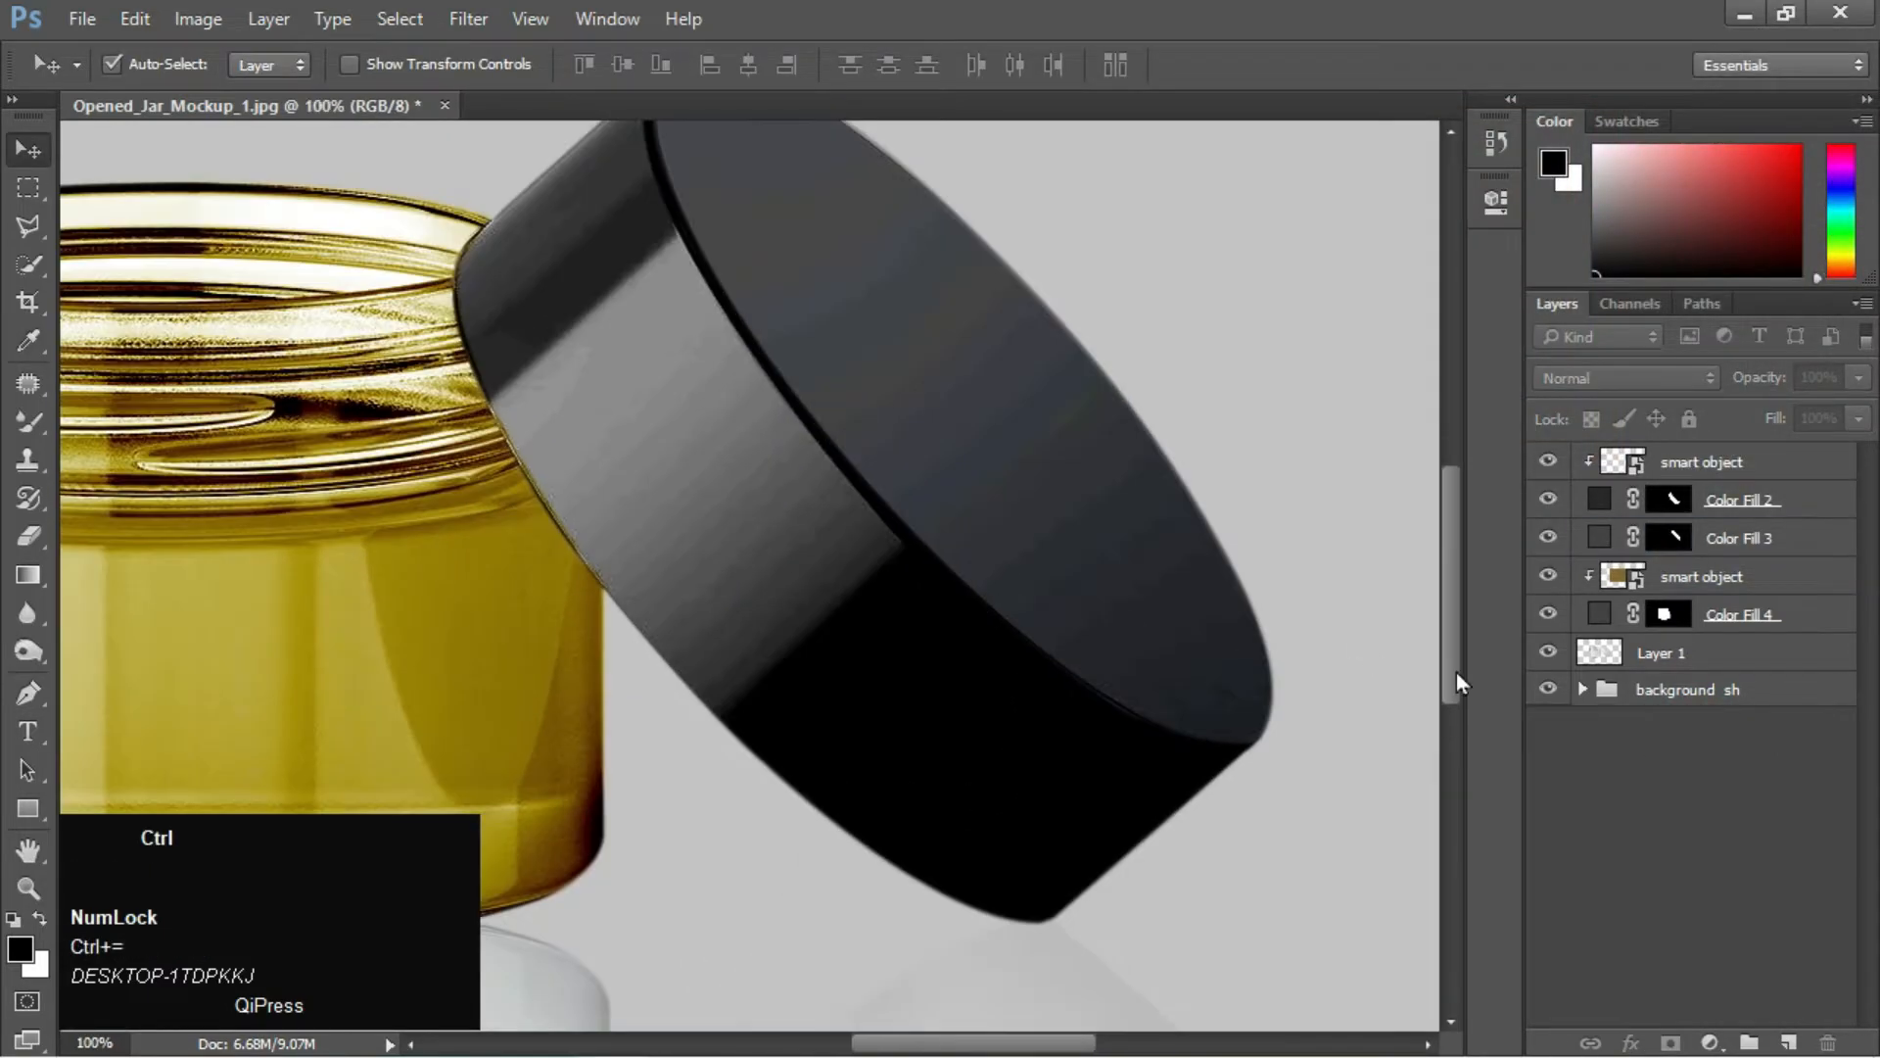
{"action": "key", "text": "ctrl+minus"}
Try Multiply on the Color Fill 3 layer and settle on the Linear Burn blend mode
{"action": "left_click", "coordinate": [1576, 538]}
{"action": "left_click", "coordinate": [1548, 546]}
{"action": "left_click", "coordinate": [1548, 547]}
{"action": "left_click", "coordinate": [1621, 378]}
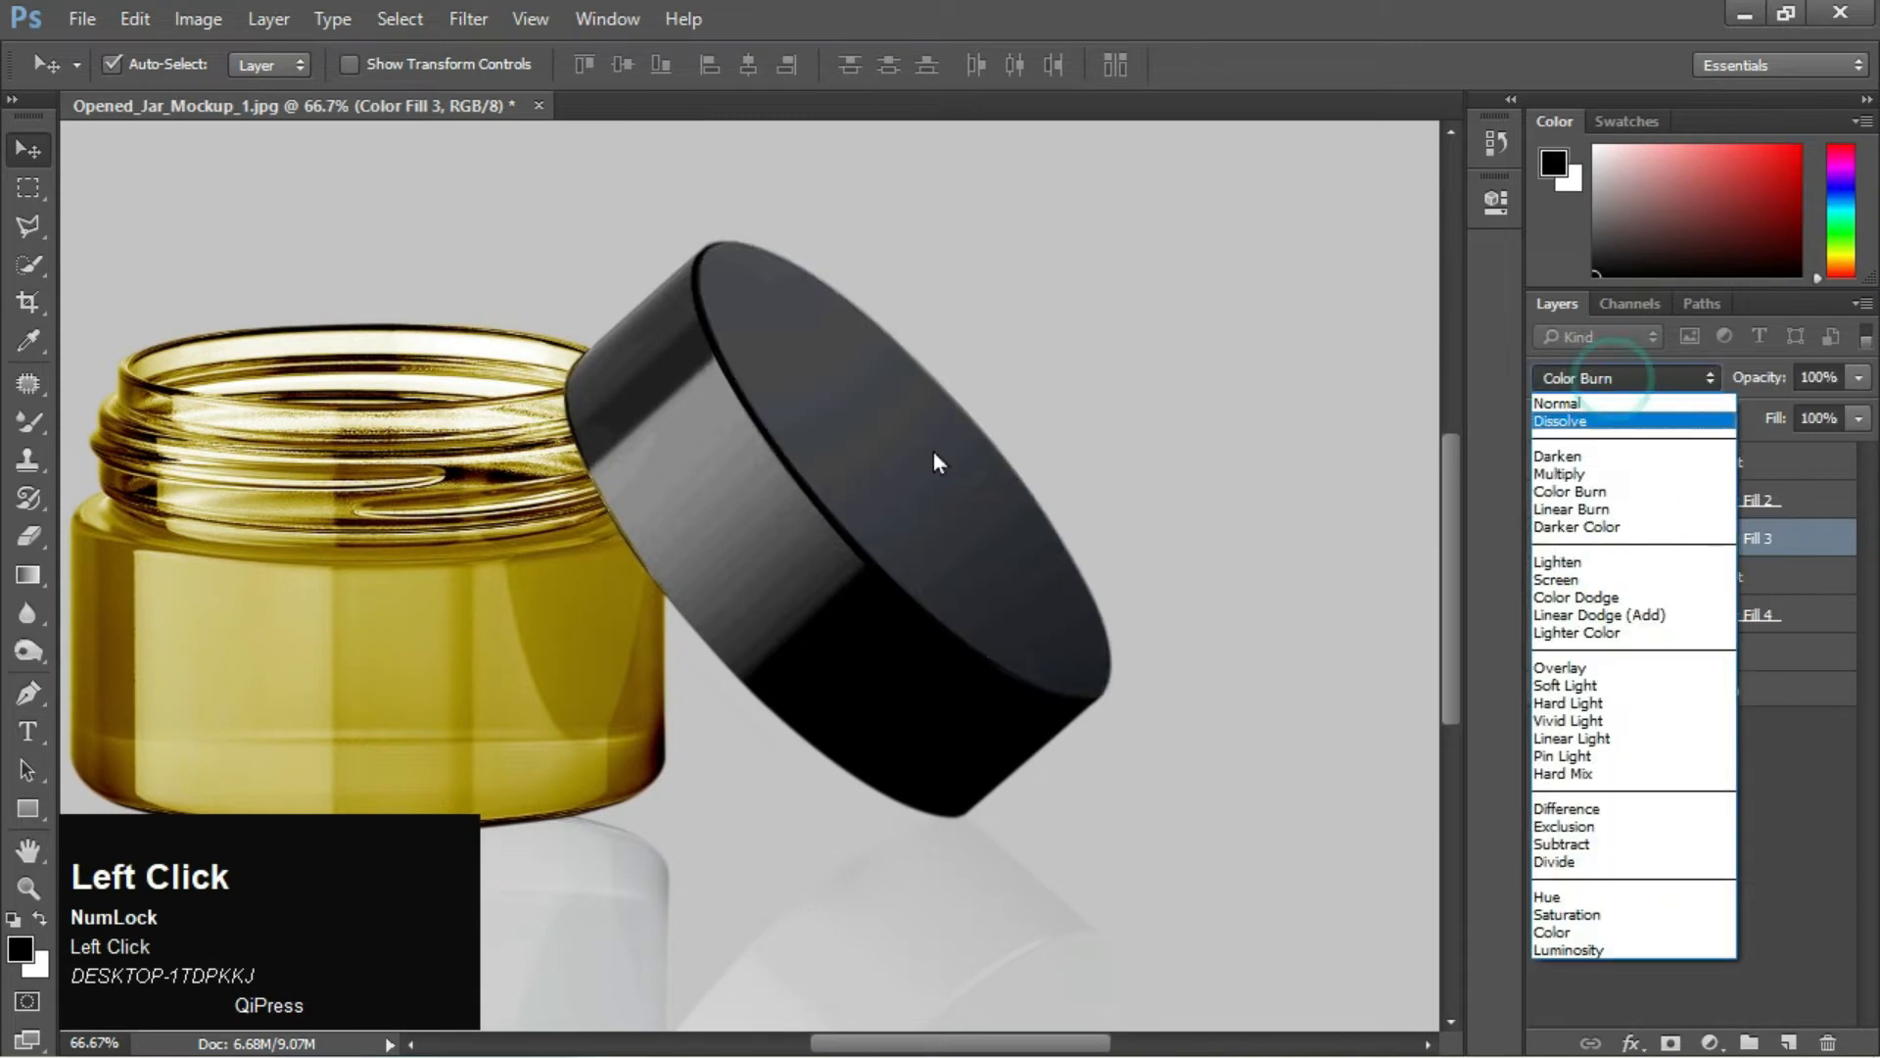
{"action": "left_click", "coordinate": [1577, 467]}
{"action": "key", "text": "ctrl+equal"}
{"action": "left_click", "coordinate": [1621, 379]}
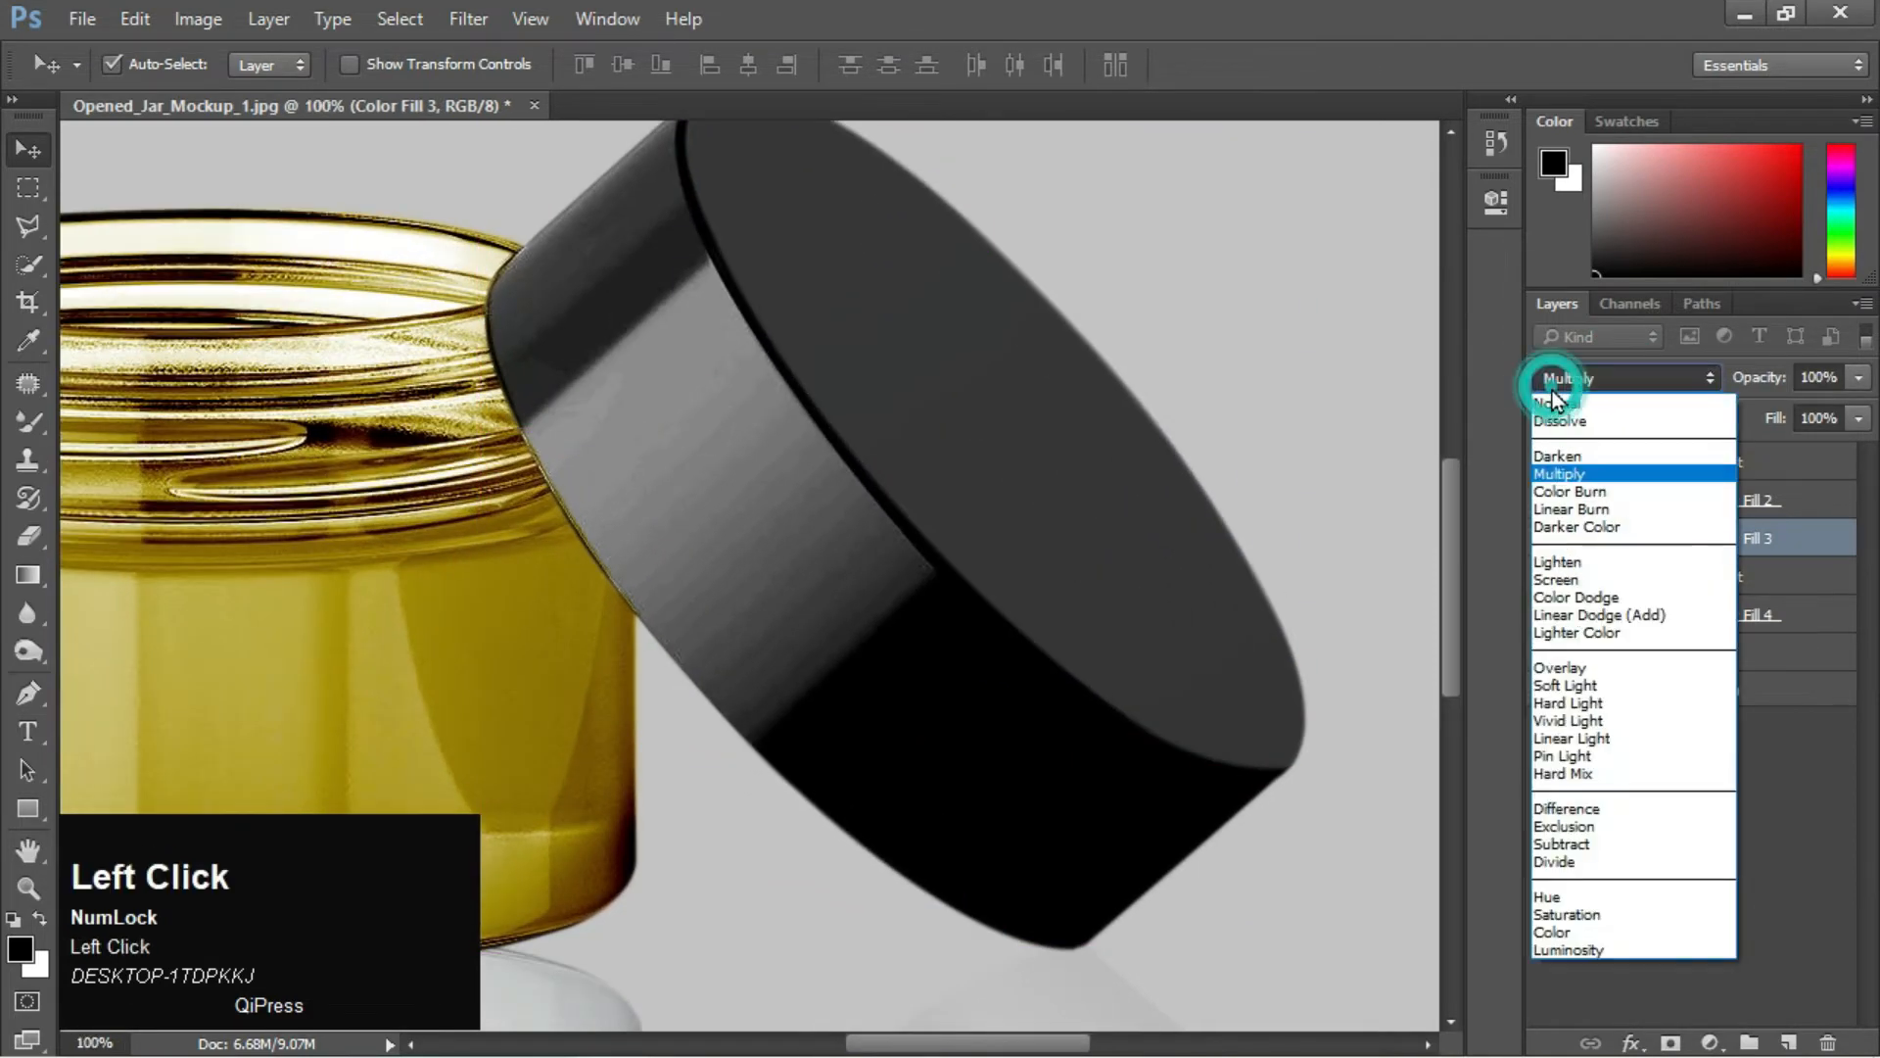
{"action": "left_click", "coordinate": [1587, 510]}
{"action": "key", "text": "ctrl+minus"}
Lighten the Color Fill 3 color on the lid's top to a medium gray
{"action": "double_click", "coordinate": [1599, 538]}
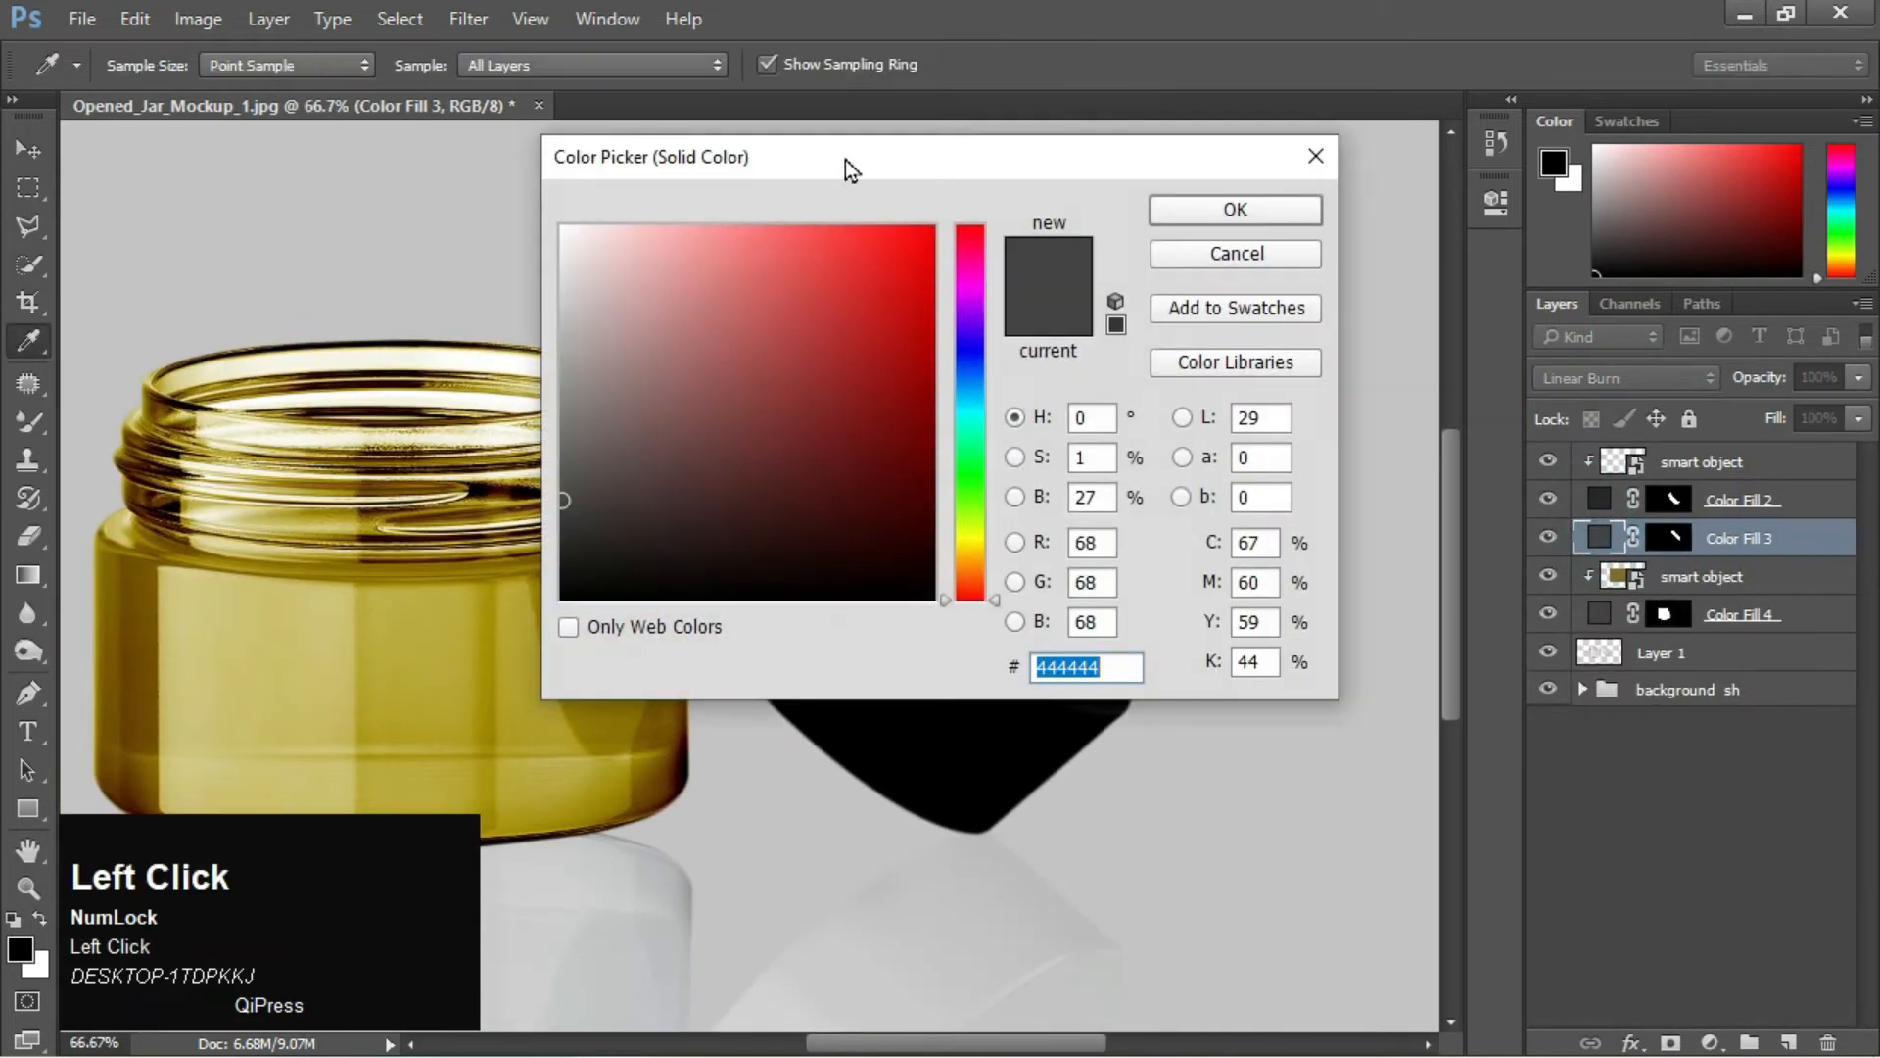
{"action": "left_click_drag", "start_coordinate": [845, 161], "coordinate": [1474, 107]}
{"action": "left_click_drag", "start_coordinate": [1192, 428], "coordinate": [1203, 392]}
{"action": "left_click", "coordinate": [1832, 157]}
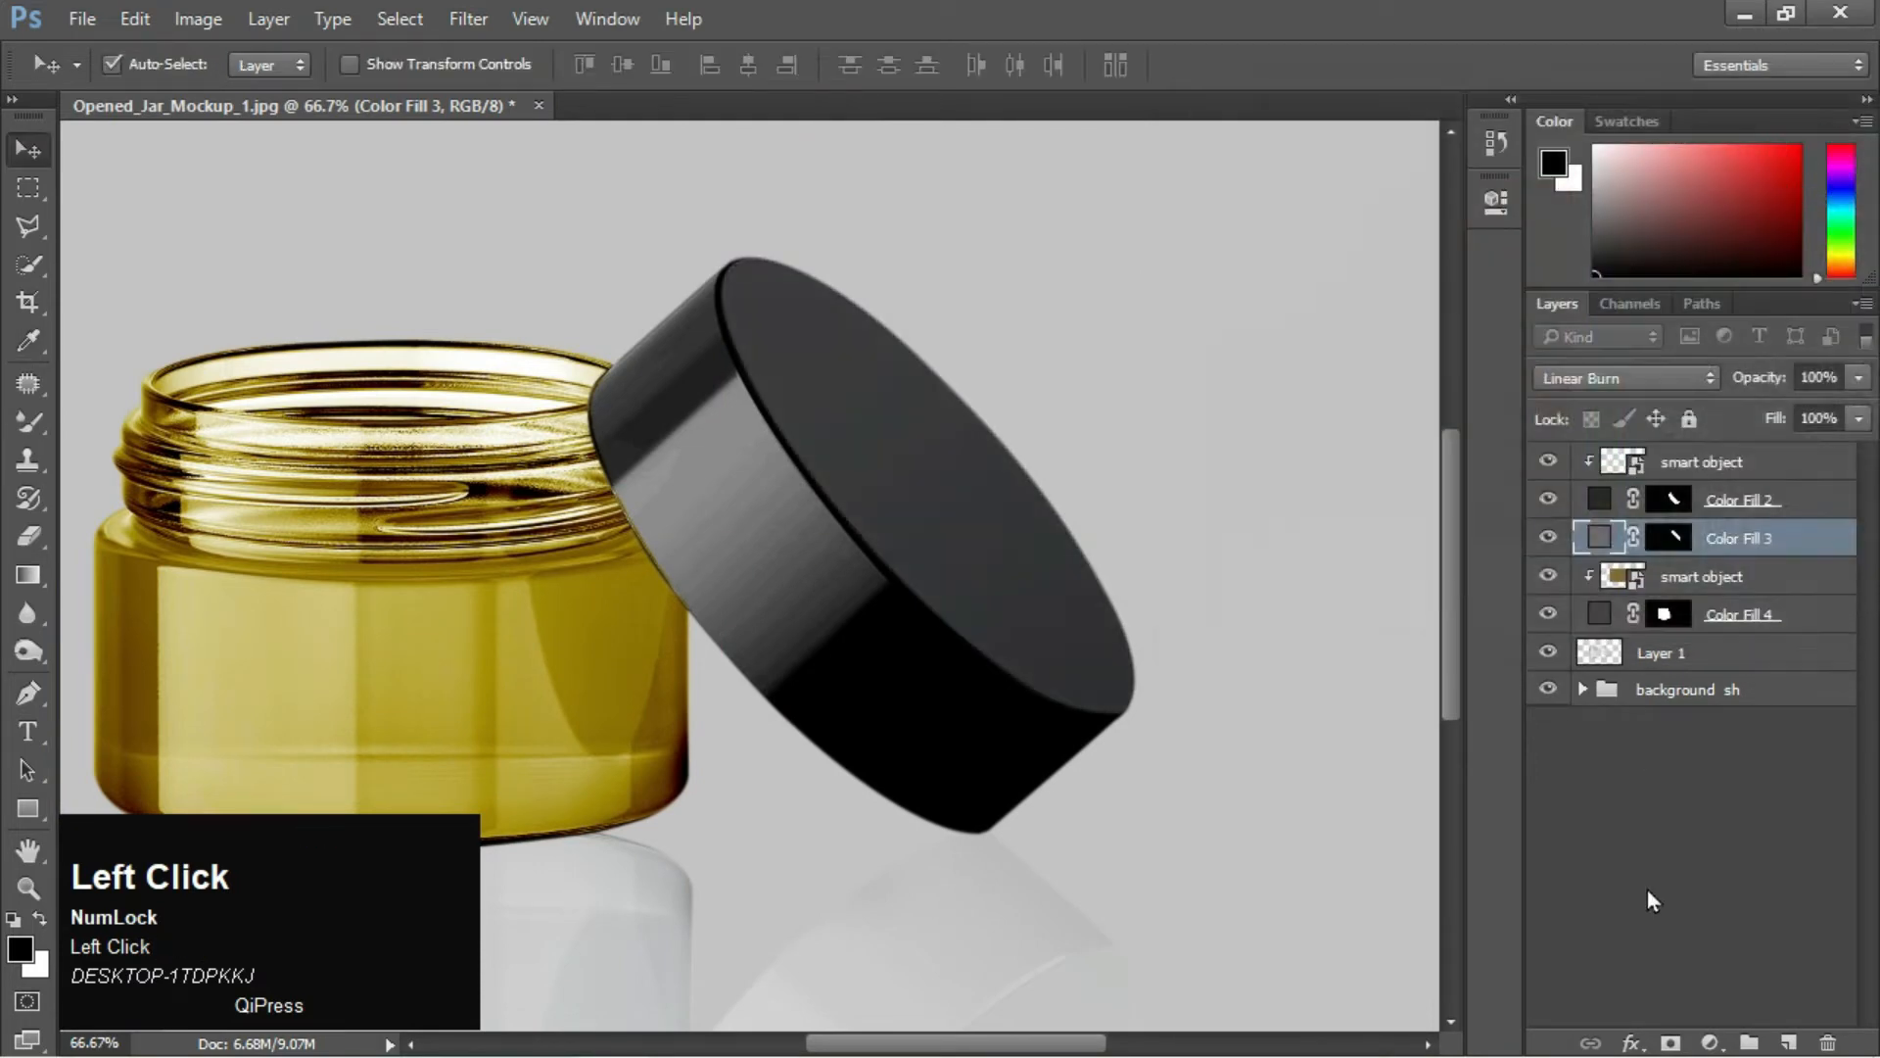
Examine the whole jar mockup with the black lid at several magnifications
{"action": "key", "text": "ctrl+minus"}
{"action": "key", "text": "ctrl+minus"}
{"action": "key", "text": "ctrl+minus"}
{"action": "key", "text": "ctrl+minus"}
{"action": "key", "text": "ctrl+equal"}
{"action": "key", "text": "ctrl+equal"}
{"action": "key", "text": "ctrl+equal"}
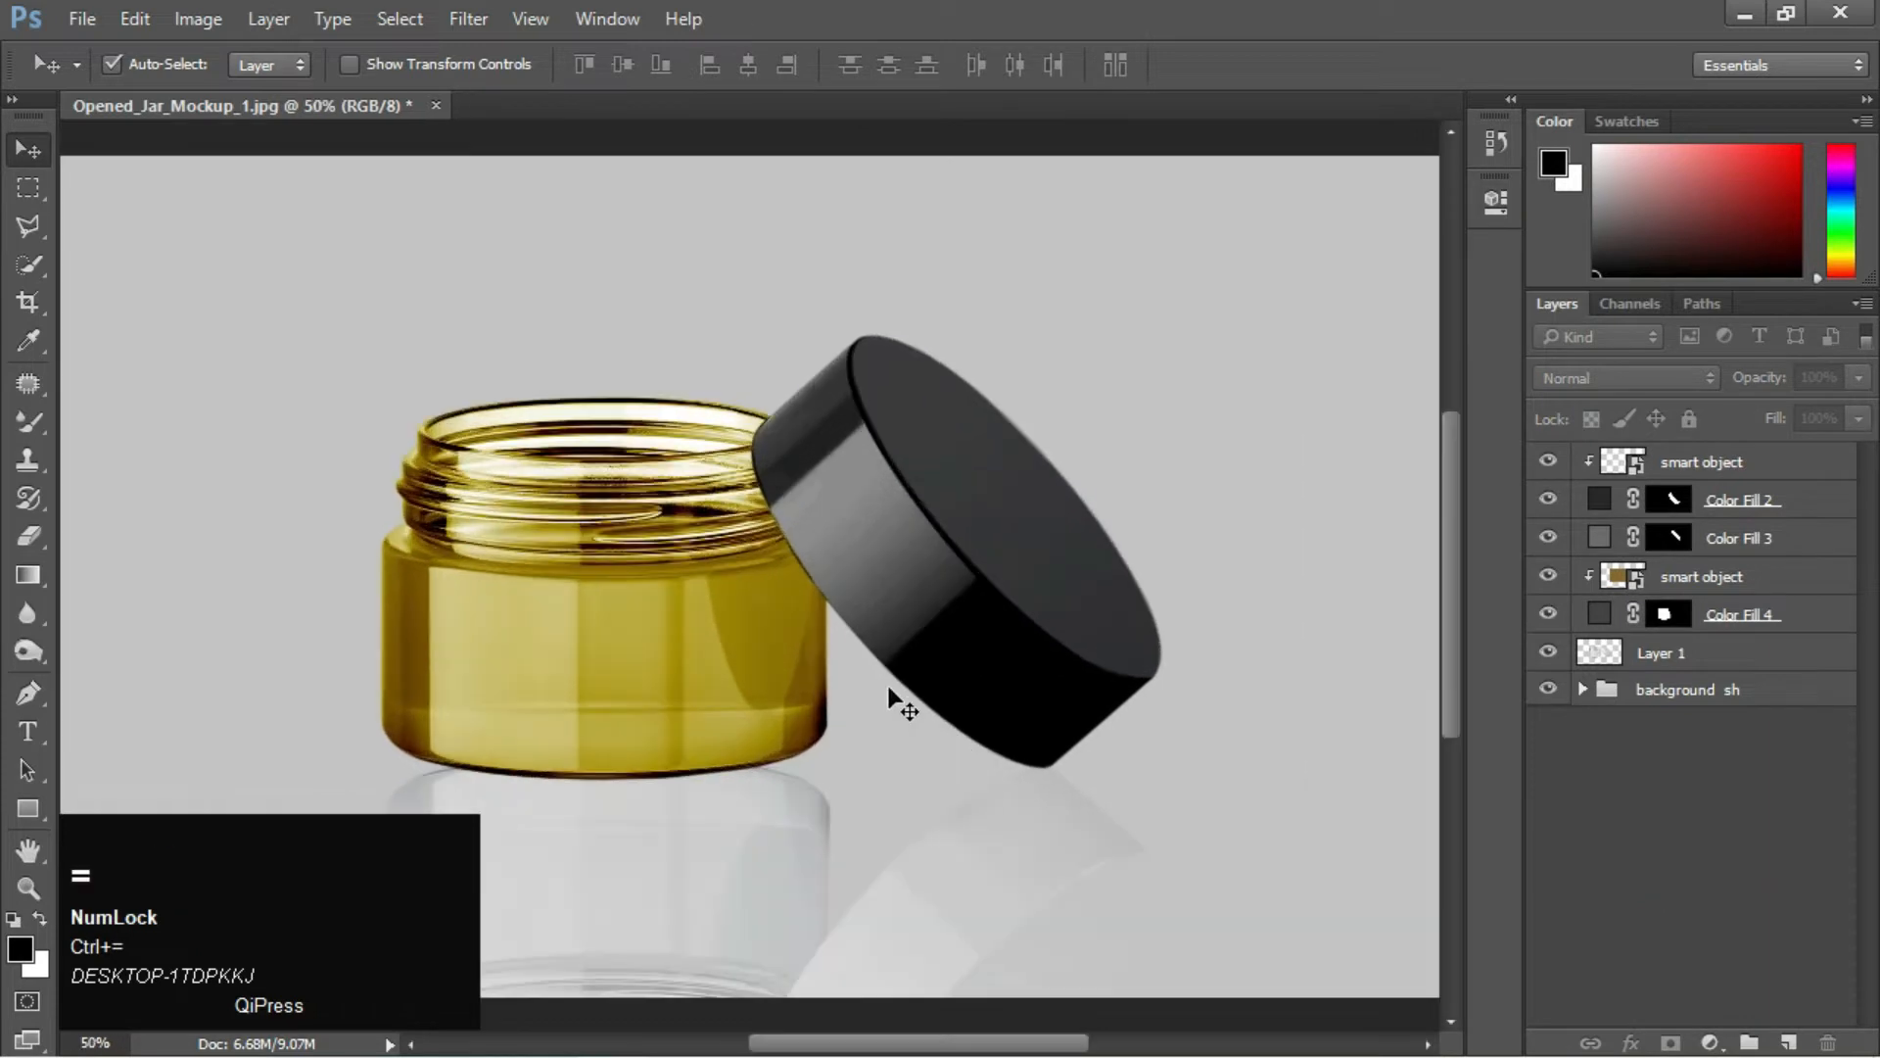
{"action": "key", "text": "ctrl+minus"}
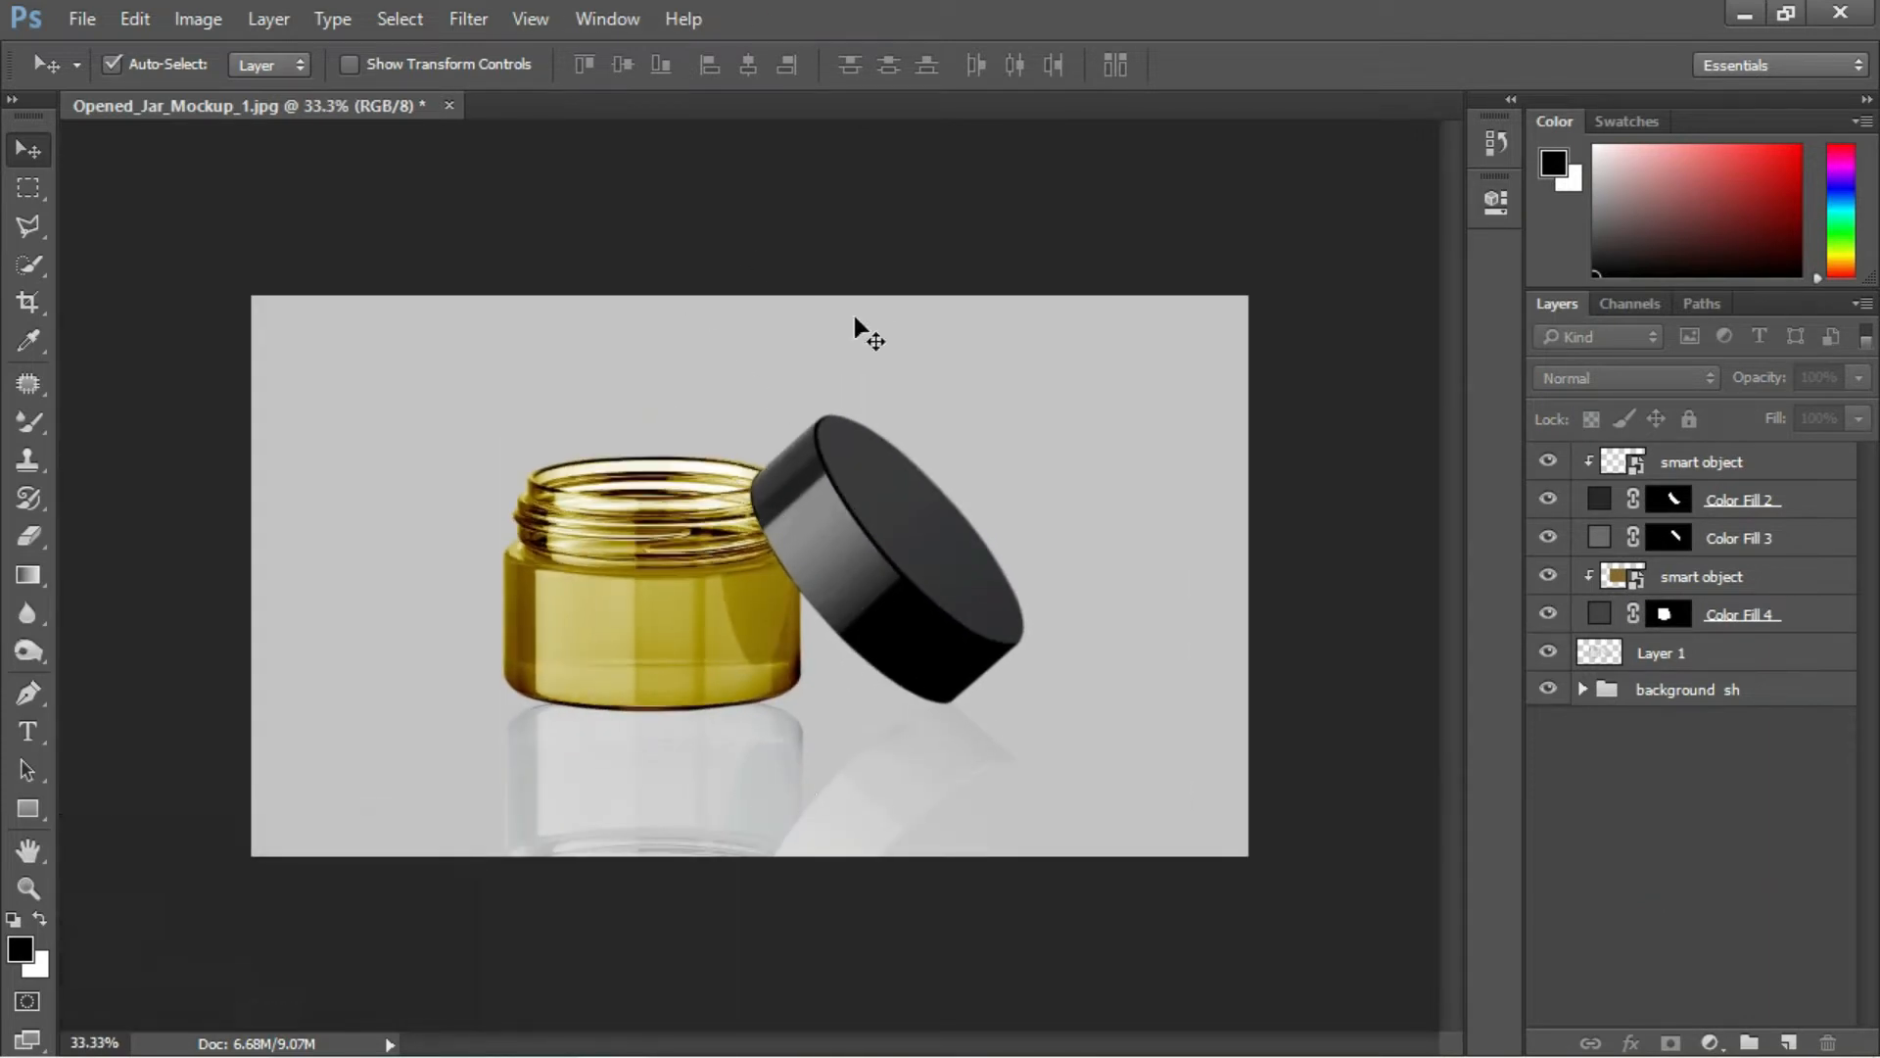
{"action": "key", "text": "ctrl+equal"}
Group all layers from the uppermost smart object down to Layer 1 and name the group "layers"
{"action": "left_click", "coordinate": [1720, 478]}
{"action": "left_click", "coordinate": [1736, 655], "text": "shift"}
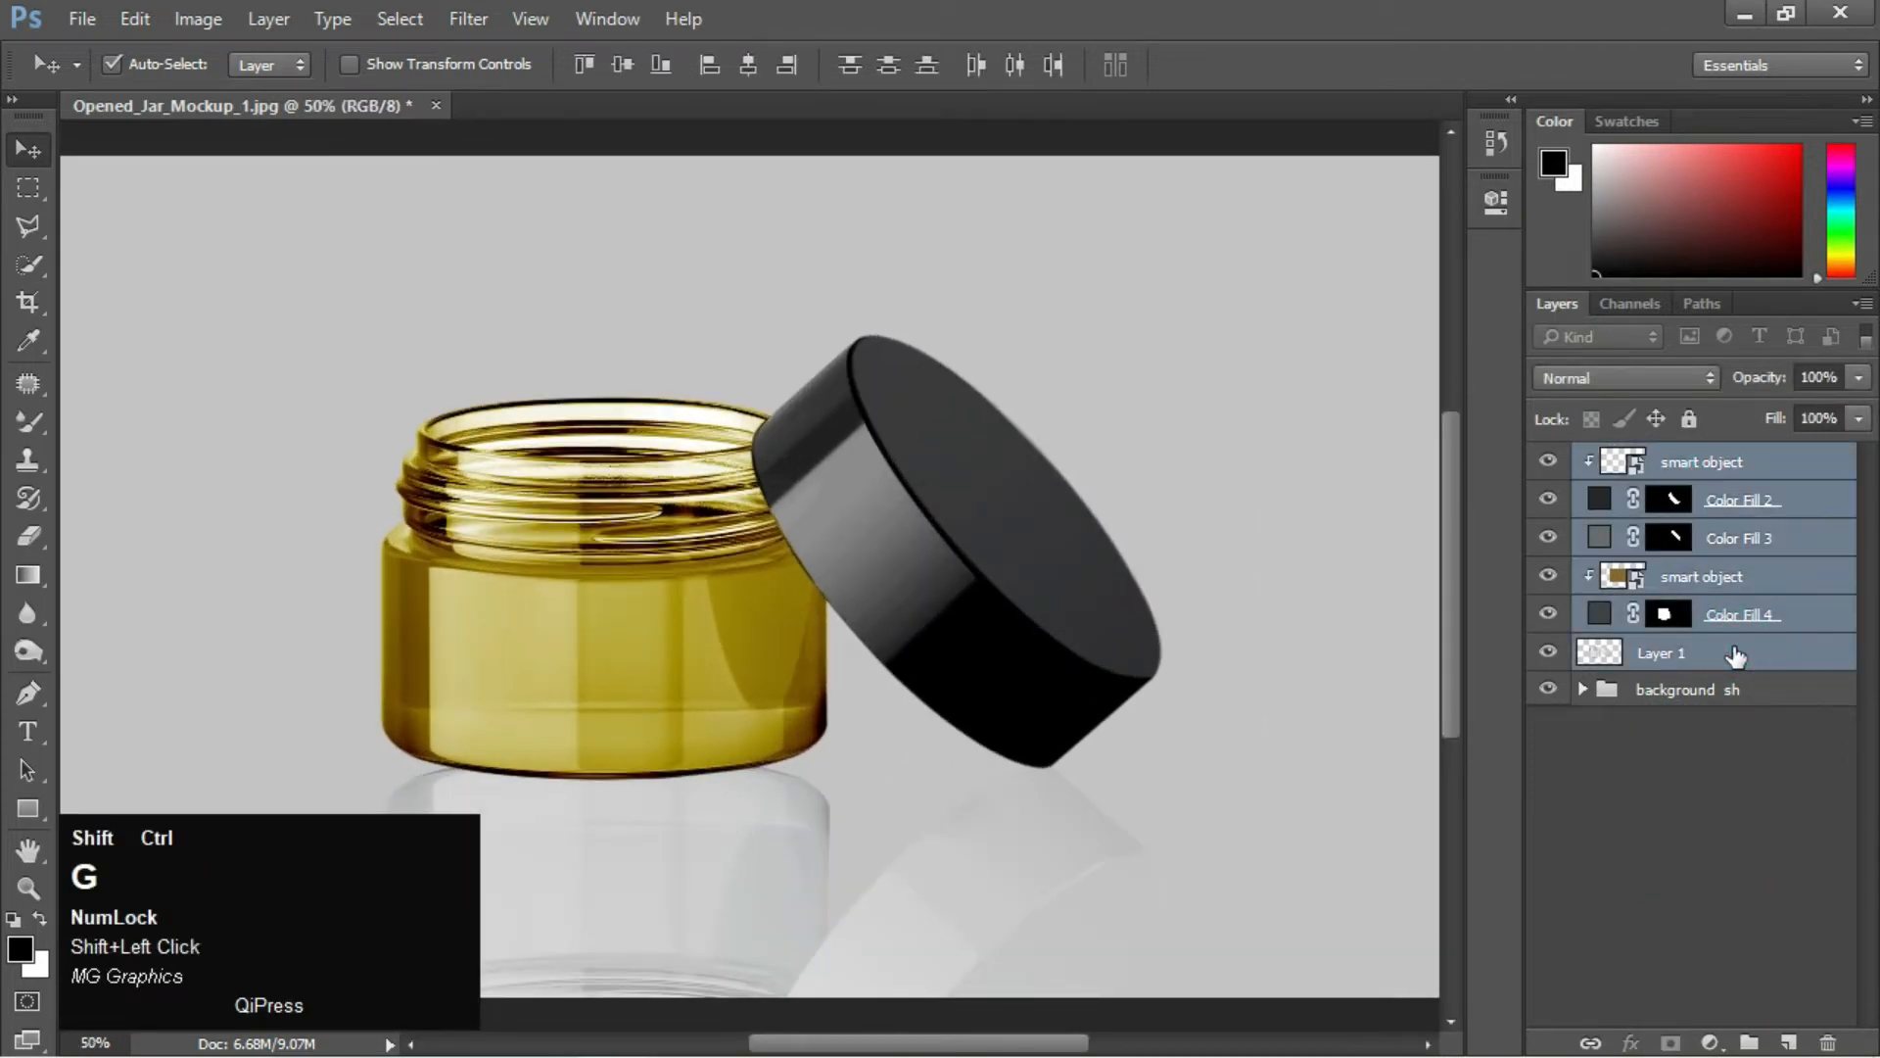
{"action": "key", "text": "ctrl+g"}
{"action": "double_click", "coordinate": [1670, 461]}
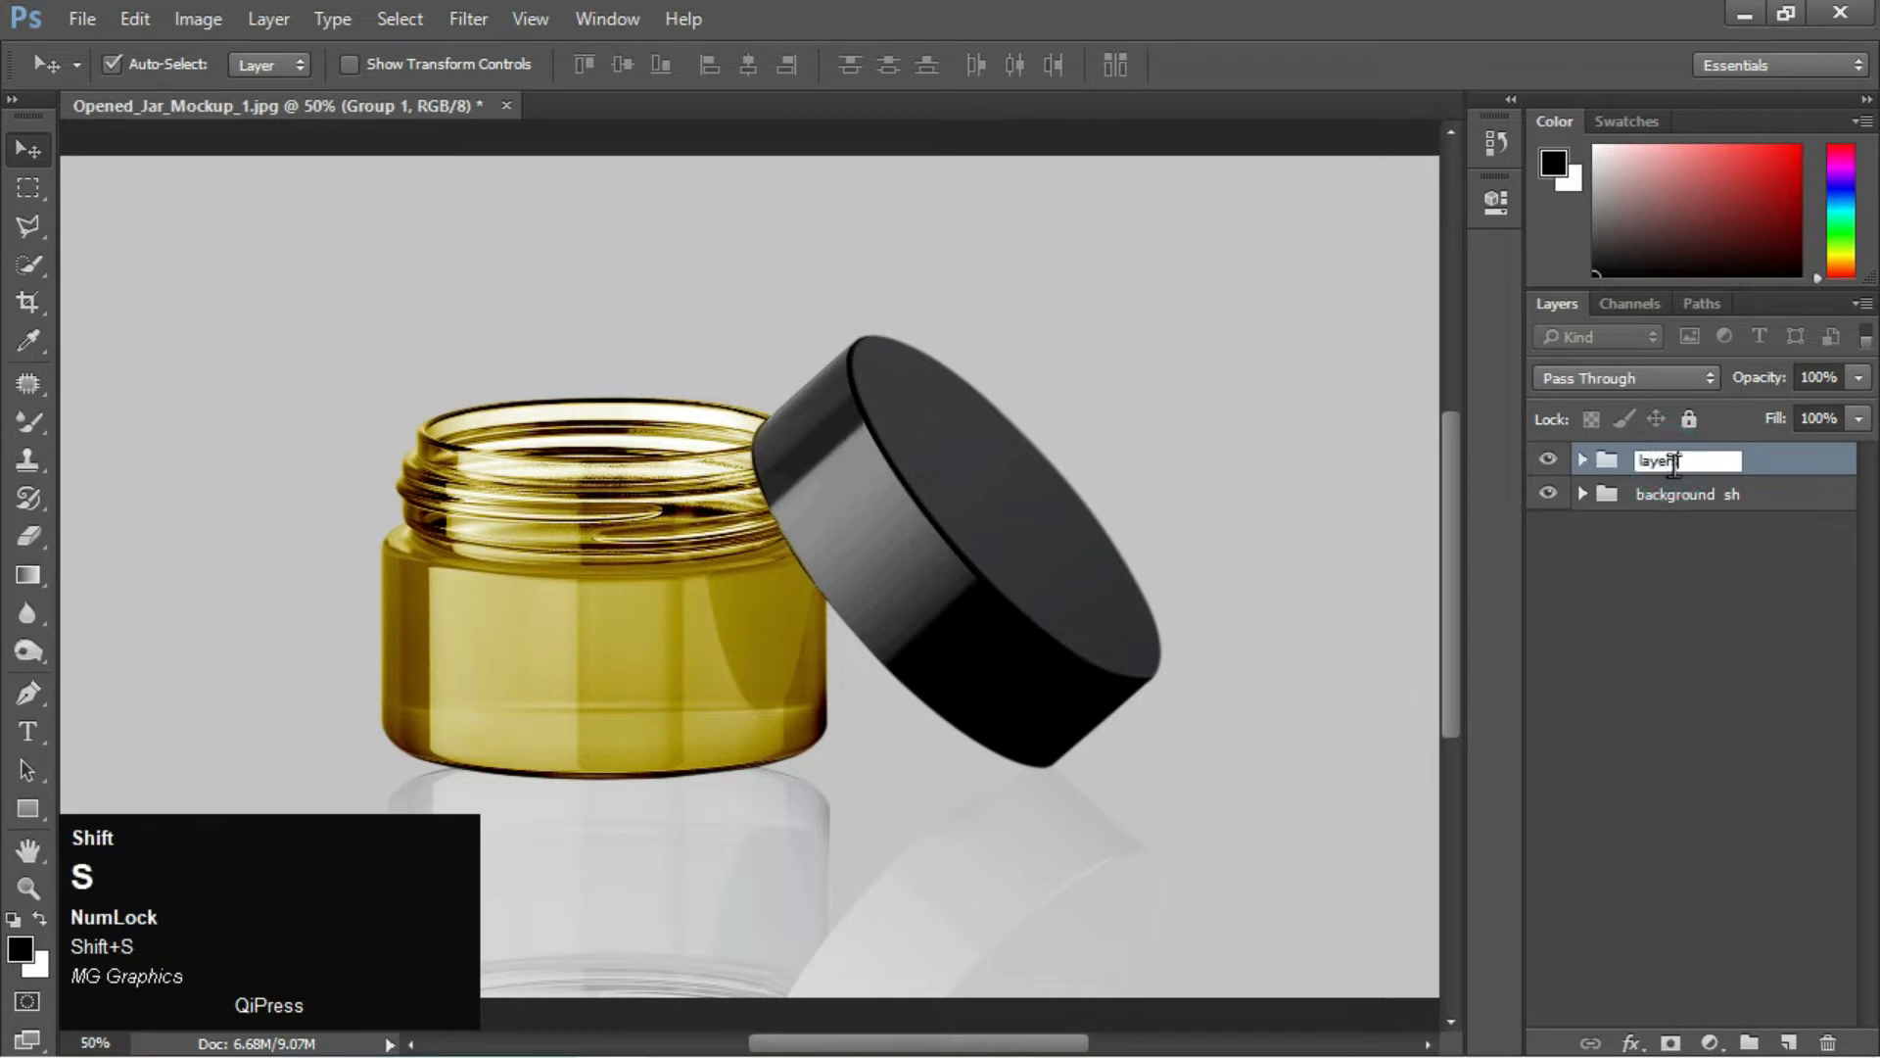
{"action": "type", "text": "layers"}
{"action": "key", "text": "Return"}
Add a Brightness/Contrast adjustment above Color Fill 2 with brightness 9 and contrast 11
{"action": "left_click", "coordinate": [1583, 461]}
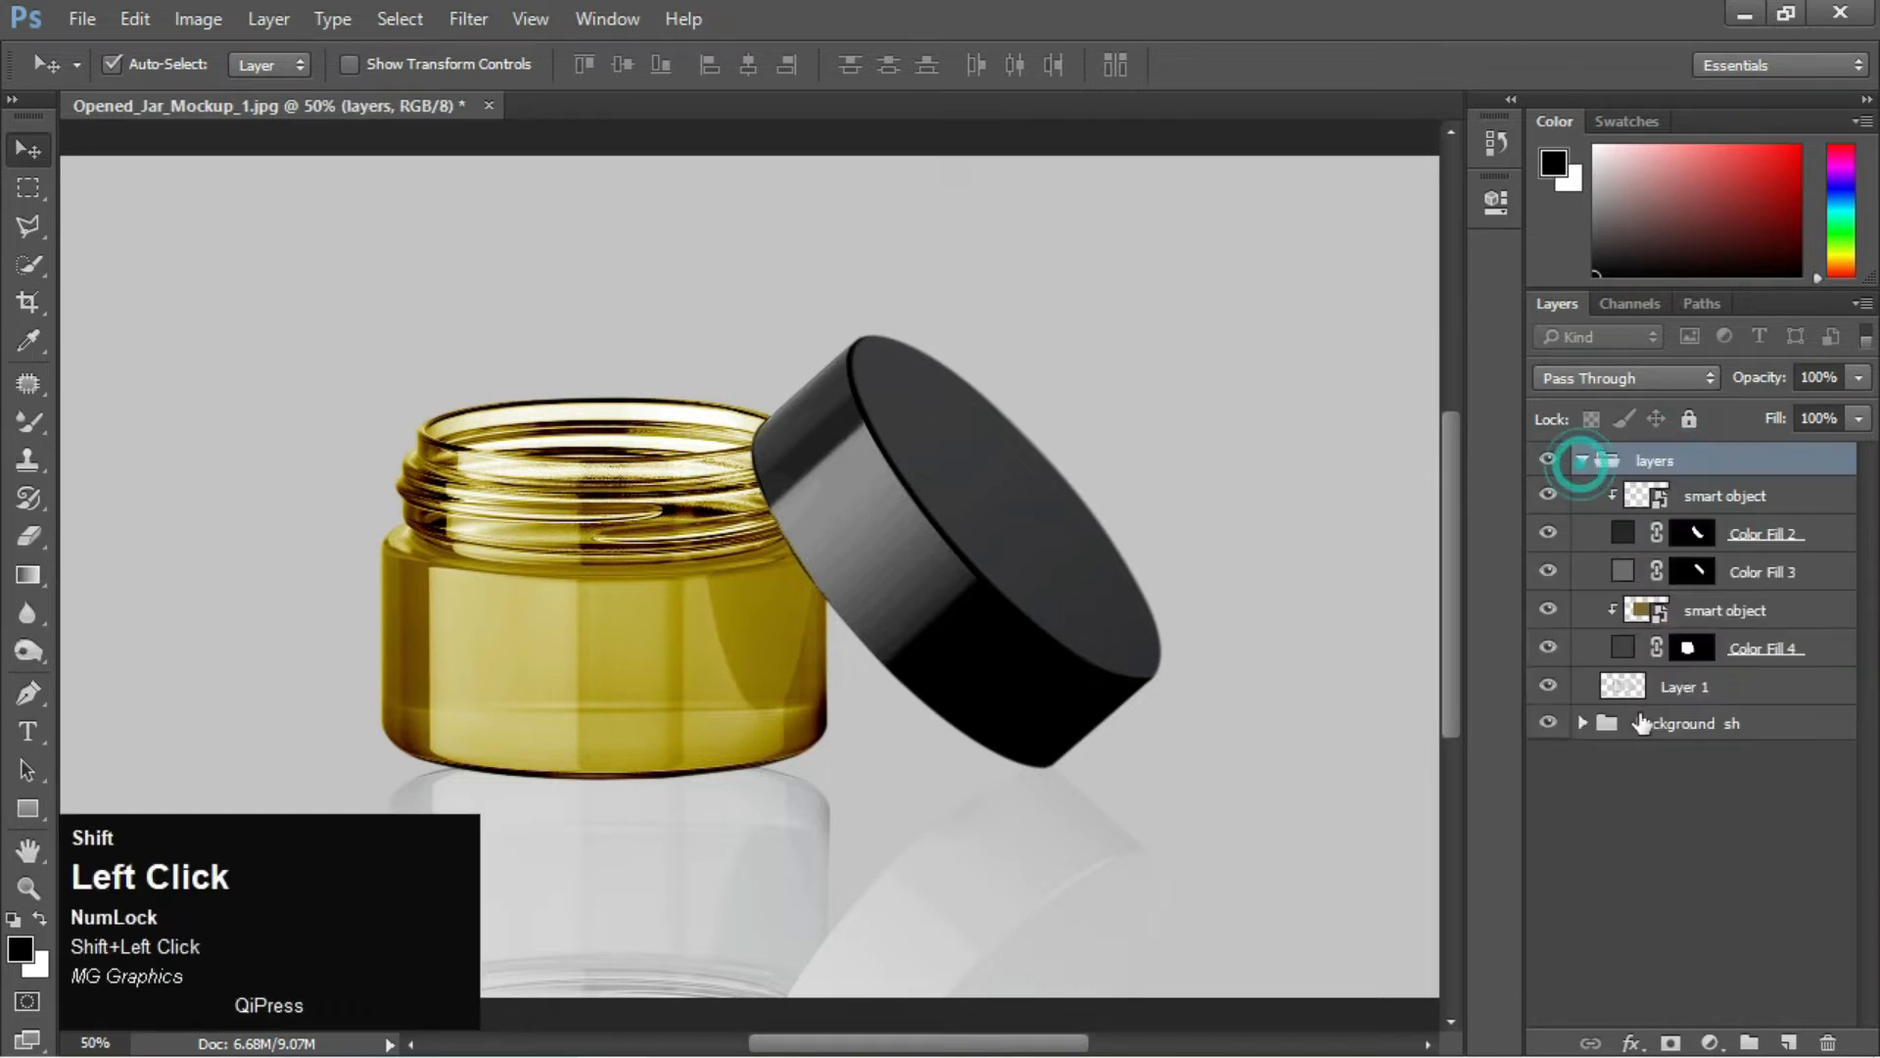
{"action": "left_click", "coordinate": [1753, 537]}
{"action": "left_click", "coordinate": [1716, 1042]}
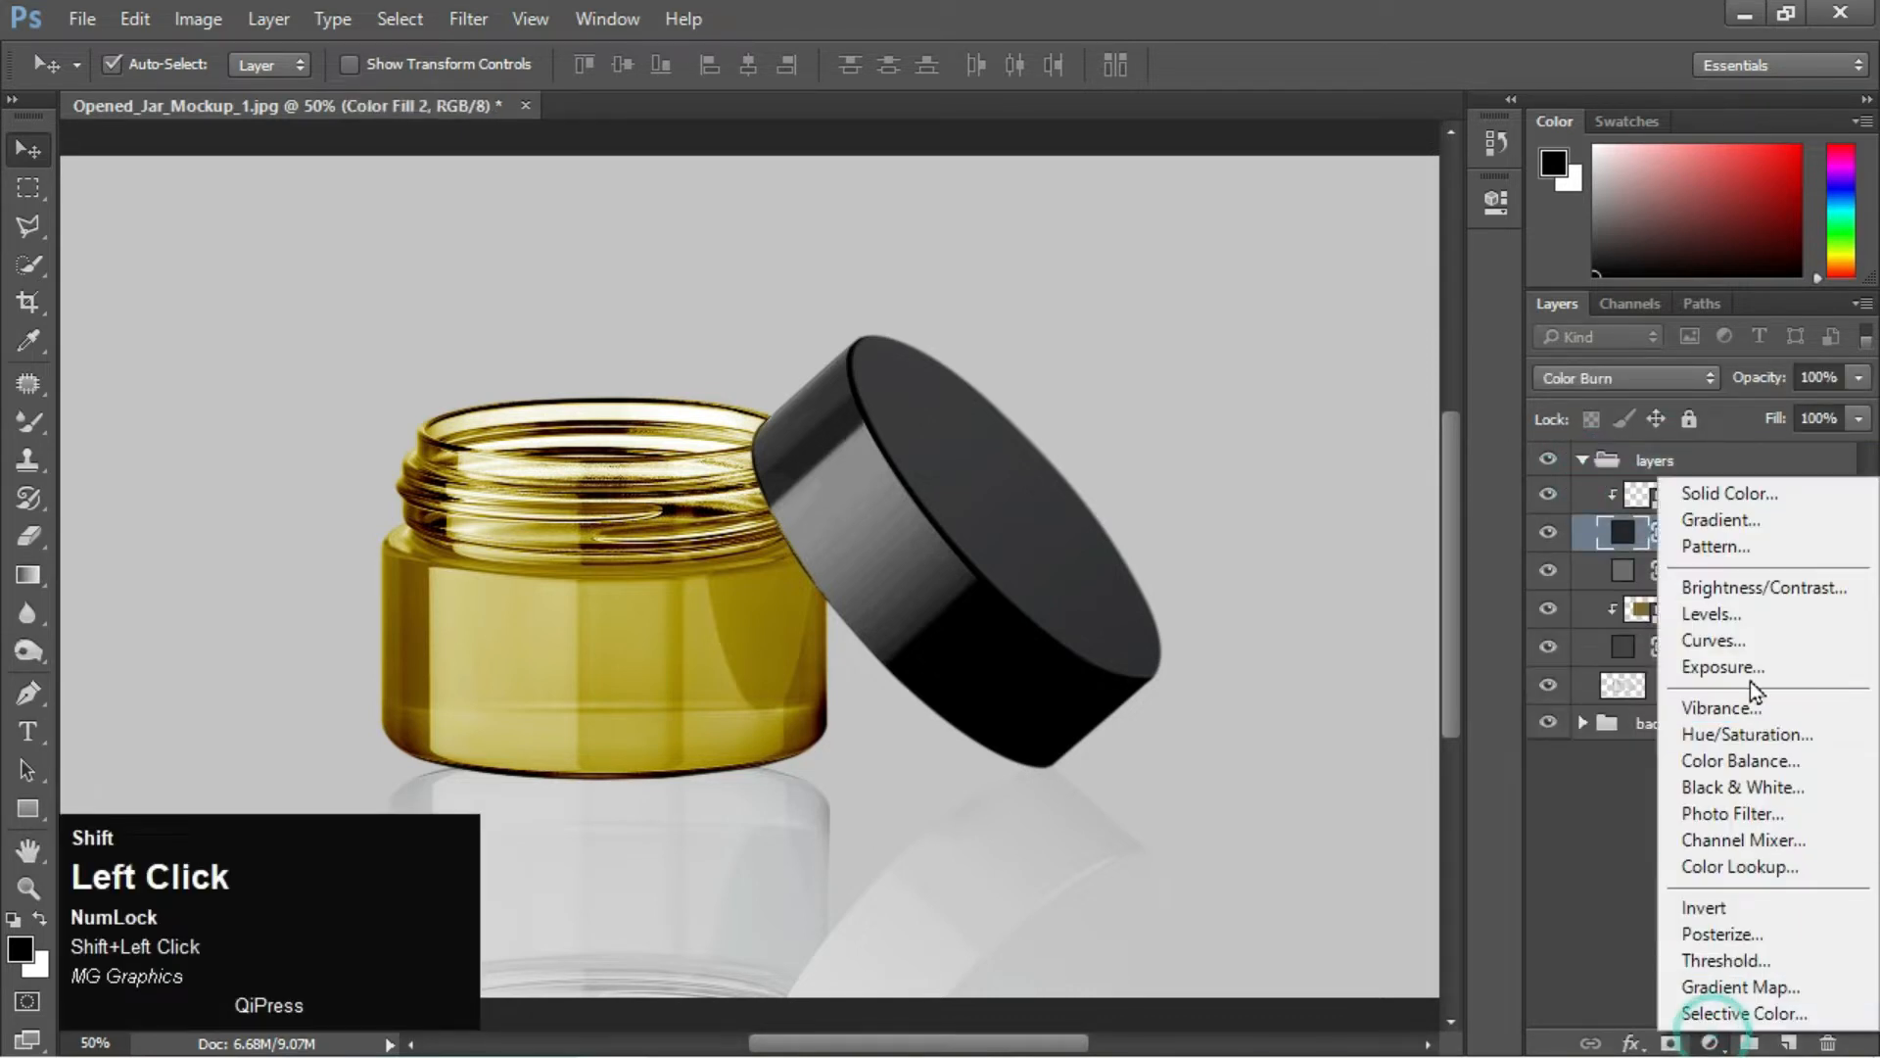
{"action": "left_click", "coordinate": [1754, 588]}
{"action": "left_click", "coordinate": [1256, 351]}
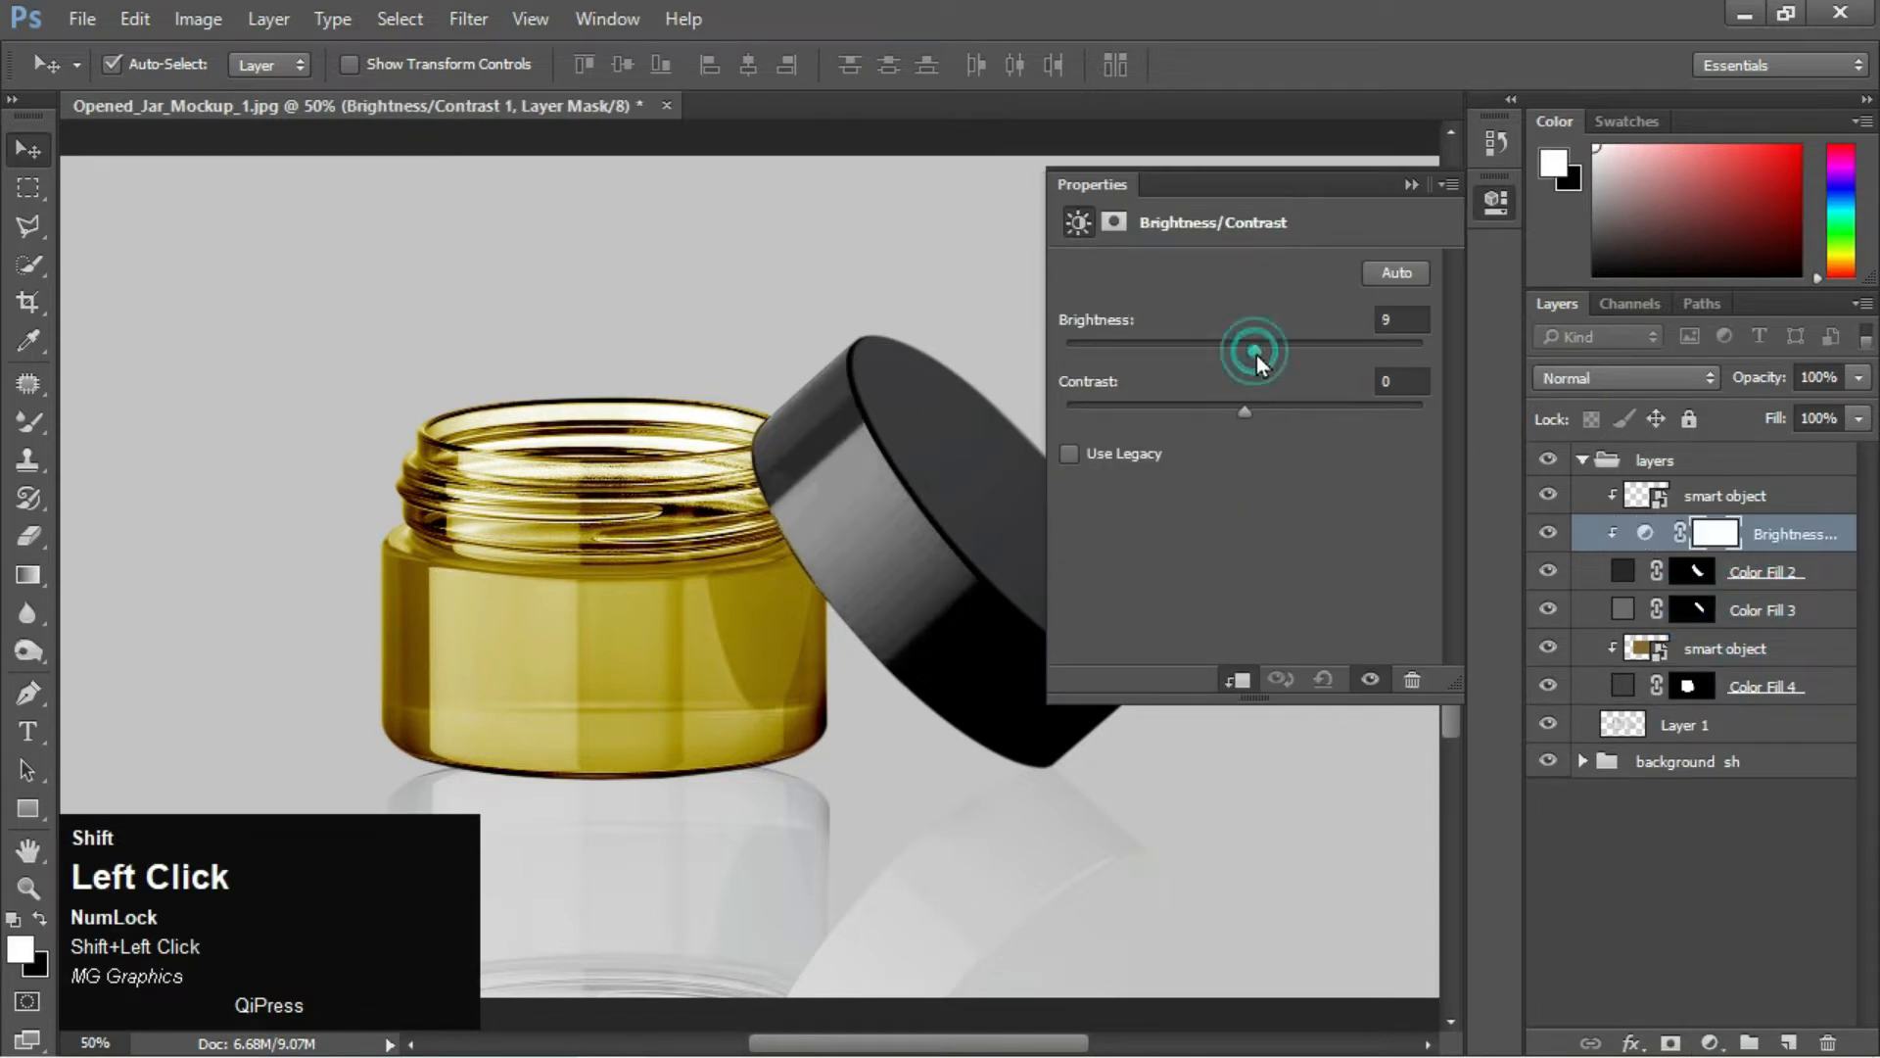
{"action": "left_click", "coordinate": [1255, 409]}
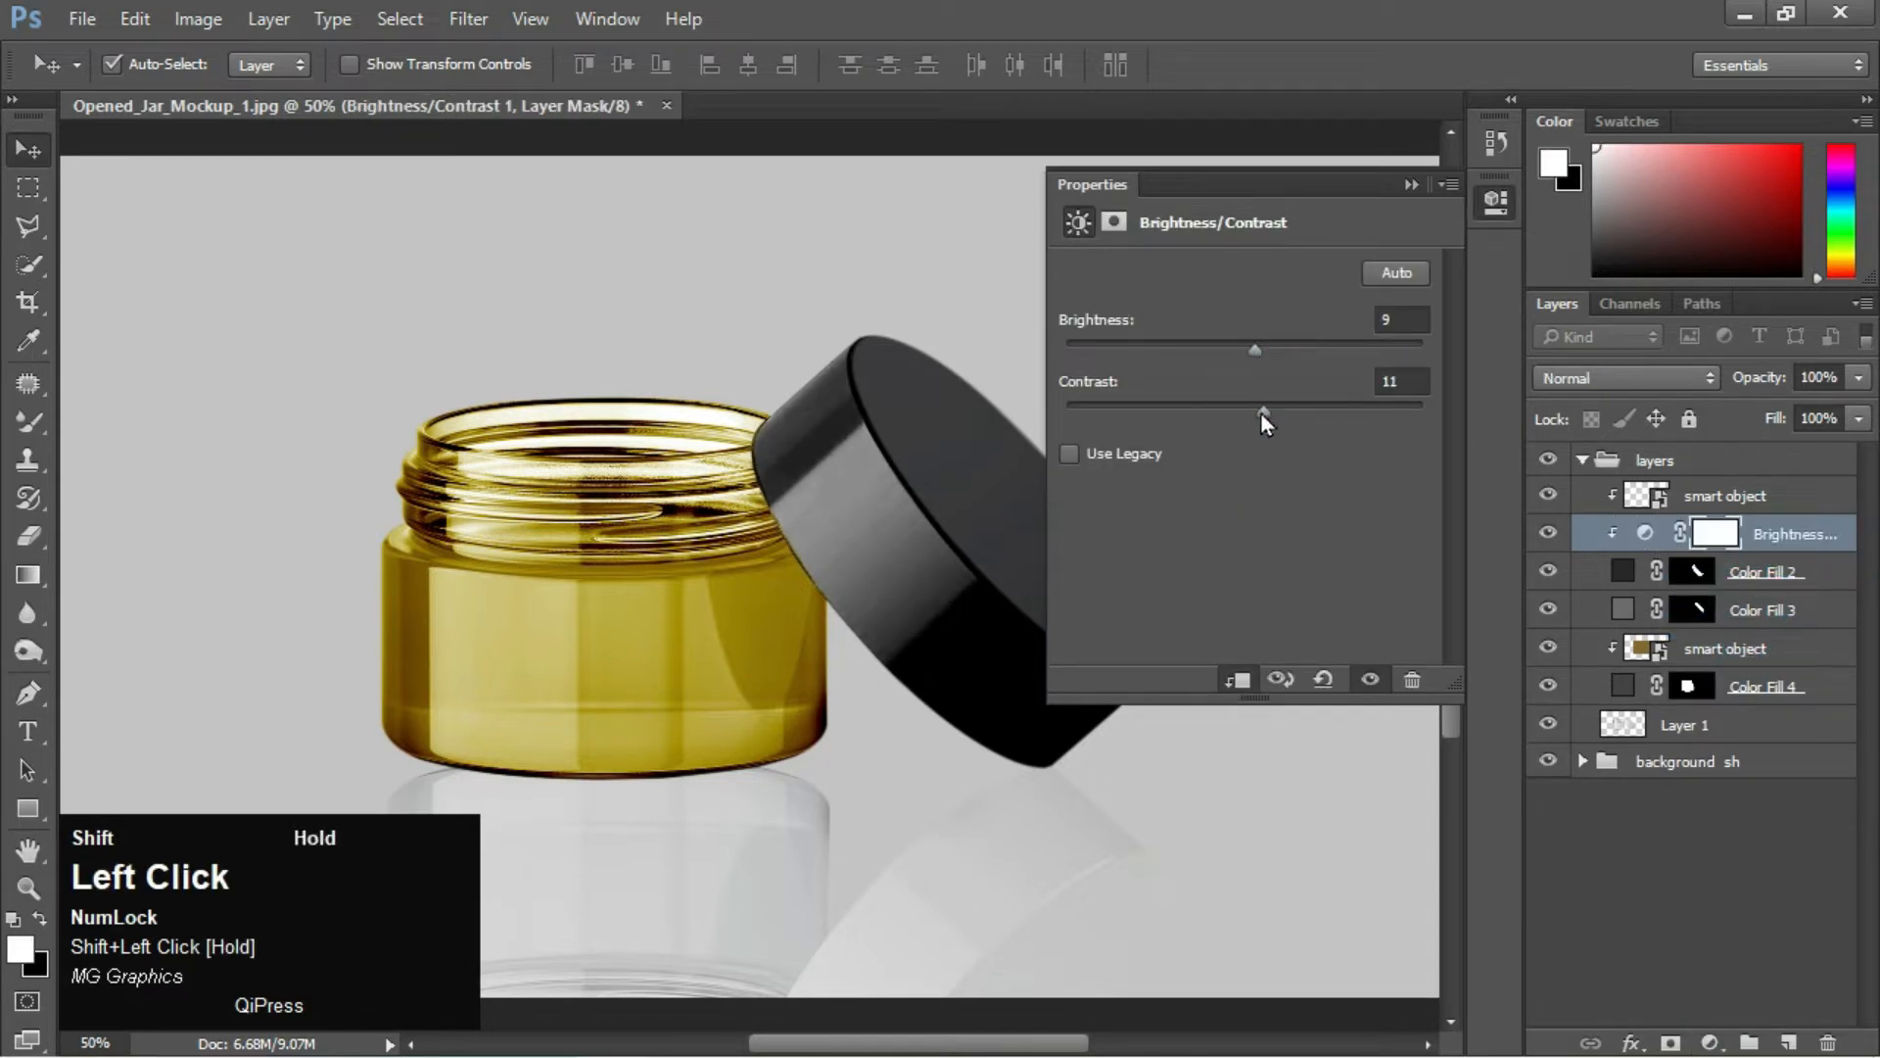
{"action": "left_click", "coordinate": [1407, 174]}
{"action": "left_click", "coordinate": [1721, 861]}
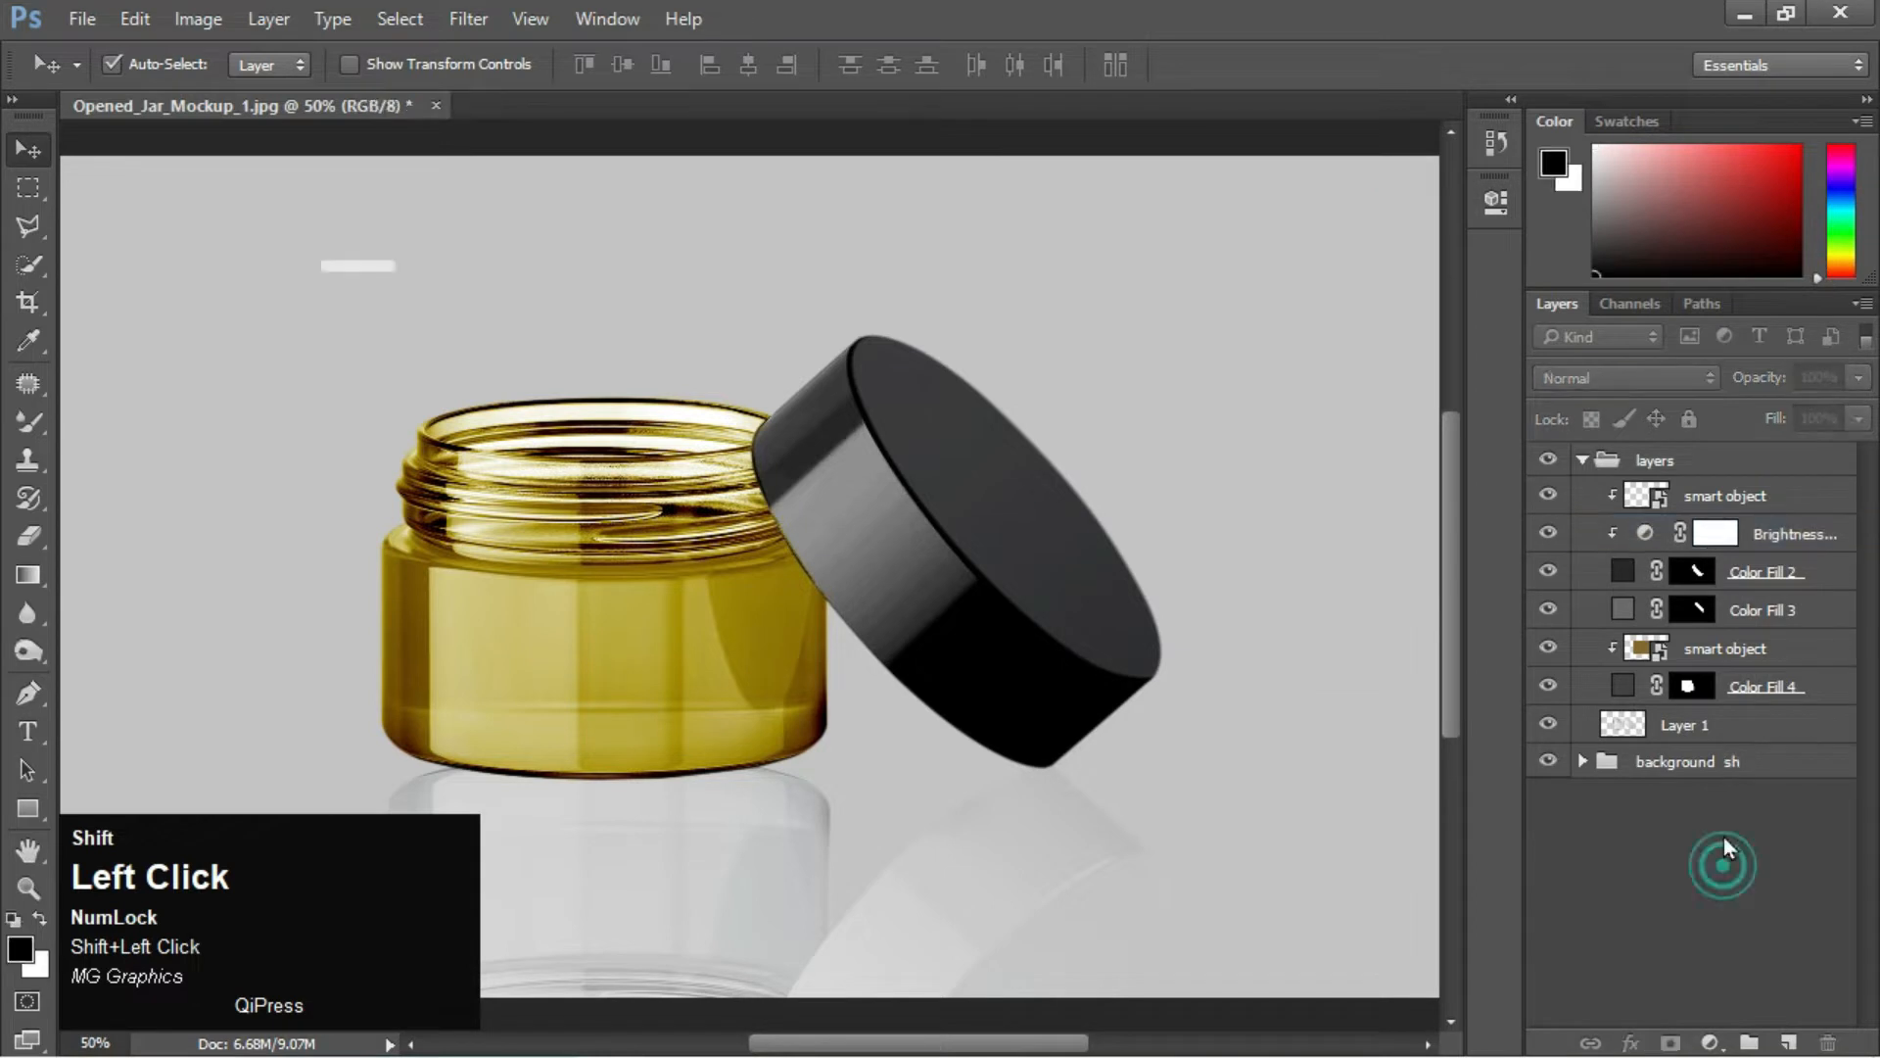
Add a Brightness/Contrast adjustment above the jar's smart object and clip it to the layer below
{"action": "left_click", "coordinate": [1757, 654]}
{"action": "left_click", "coordinate": [1709, 1036]}
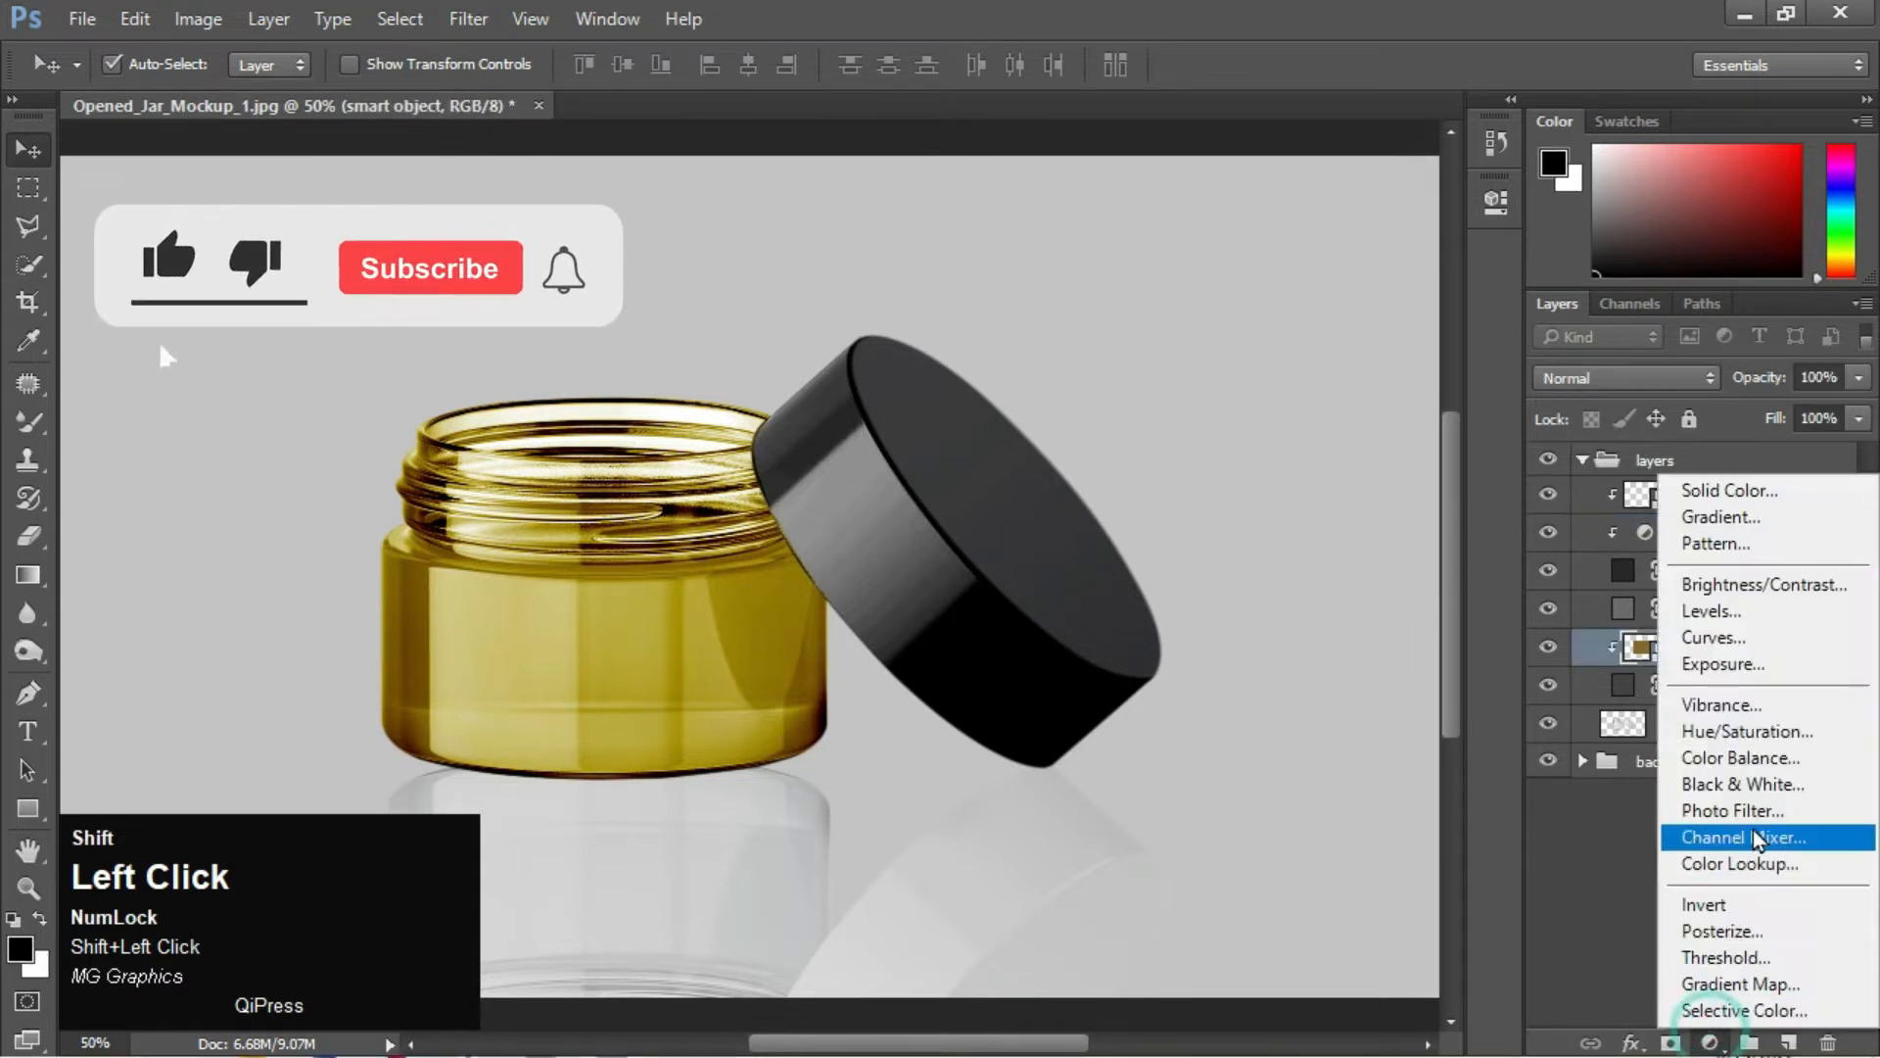
{"action": "left_click", "coordinate": [1749, 588]}
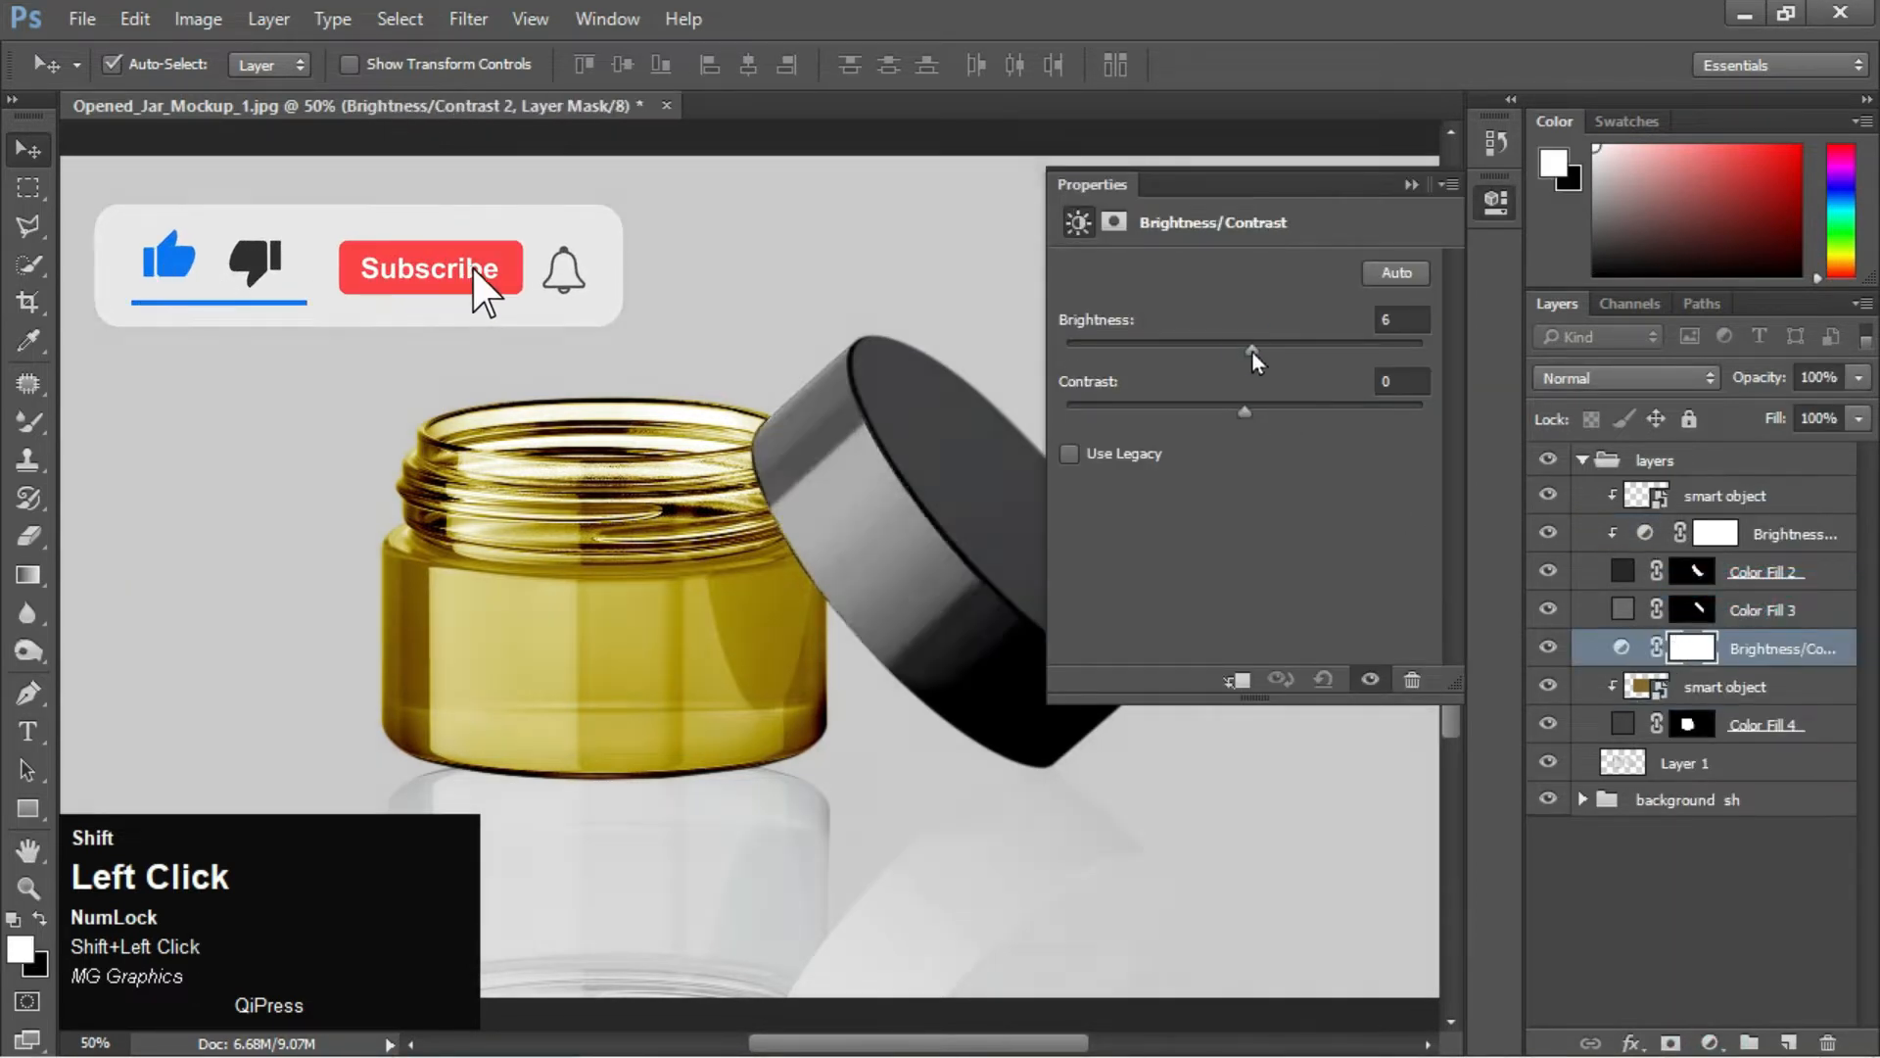
{"action": "left_click", "coordinate": [1411, 184]}
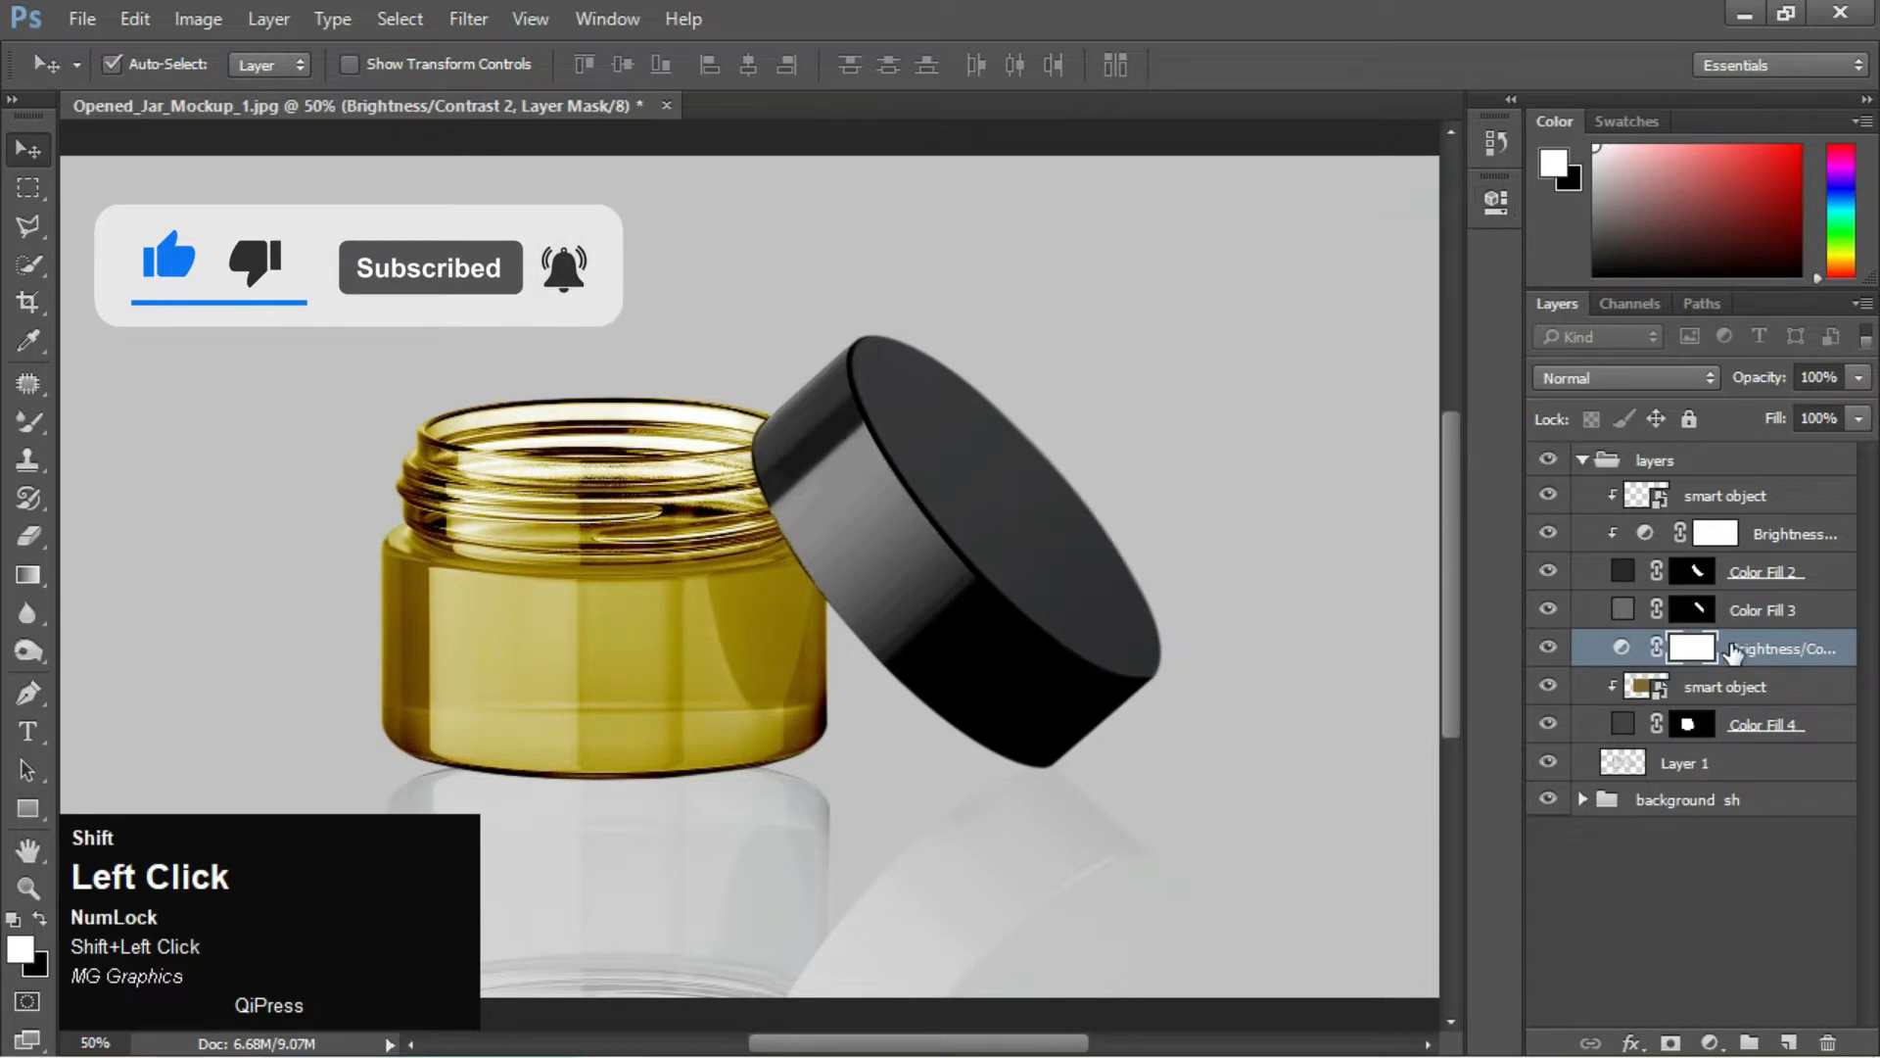
{"action": "right_click", "coordinate": [1733, 651]}
{"action": "left_click", "coordinate": [1469, 579]}
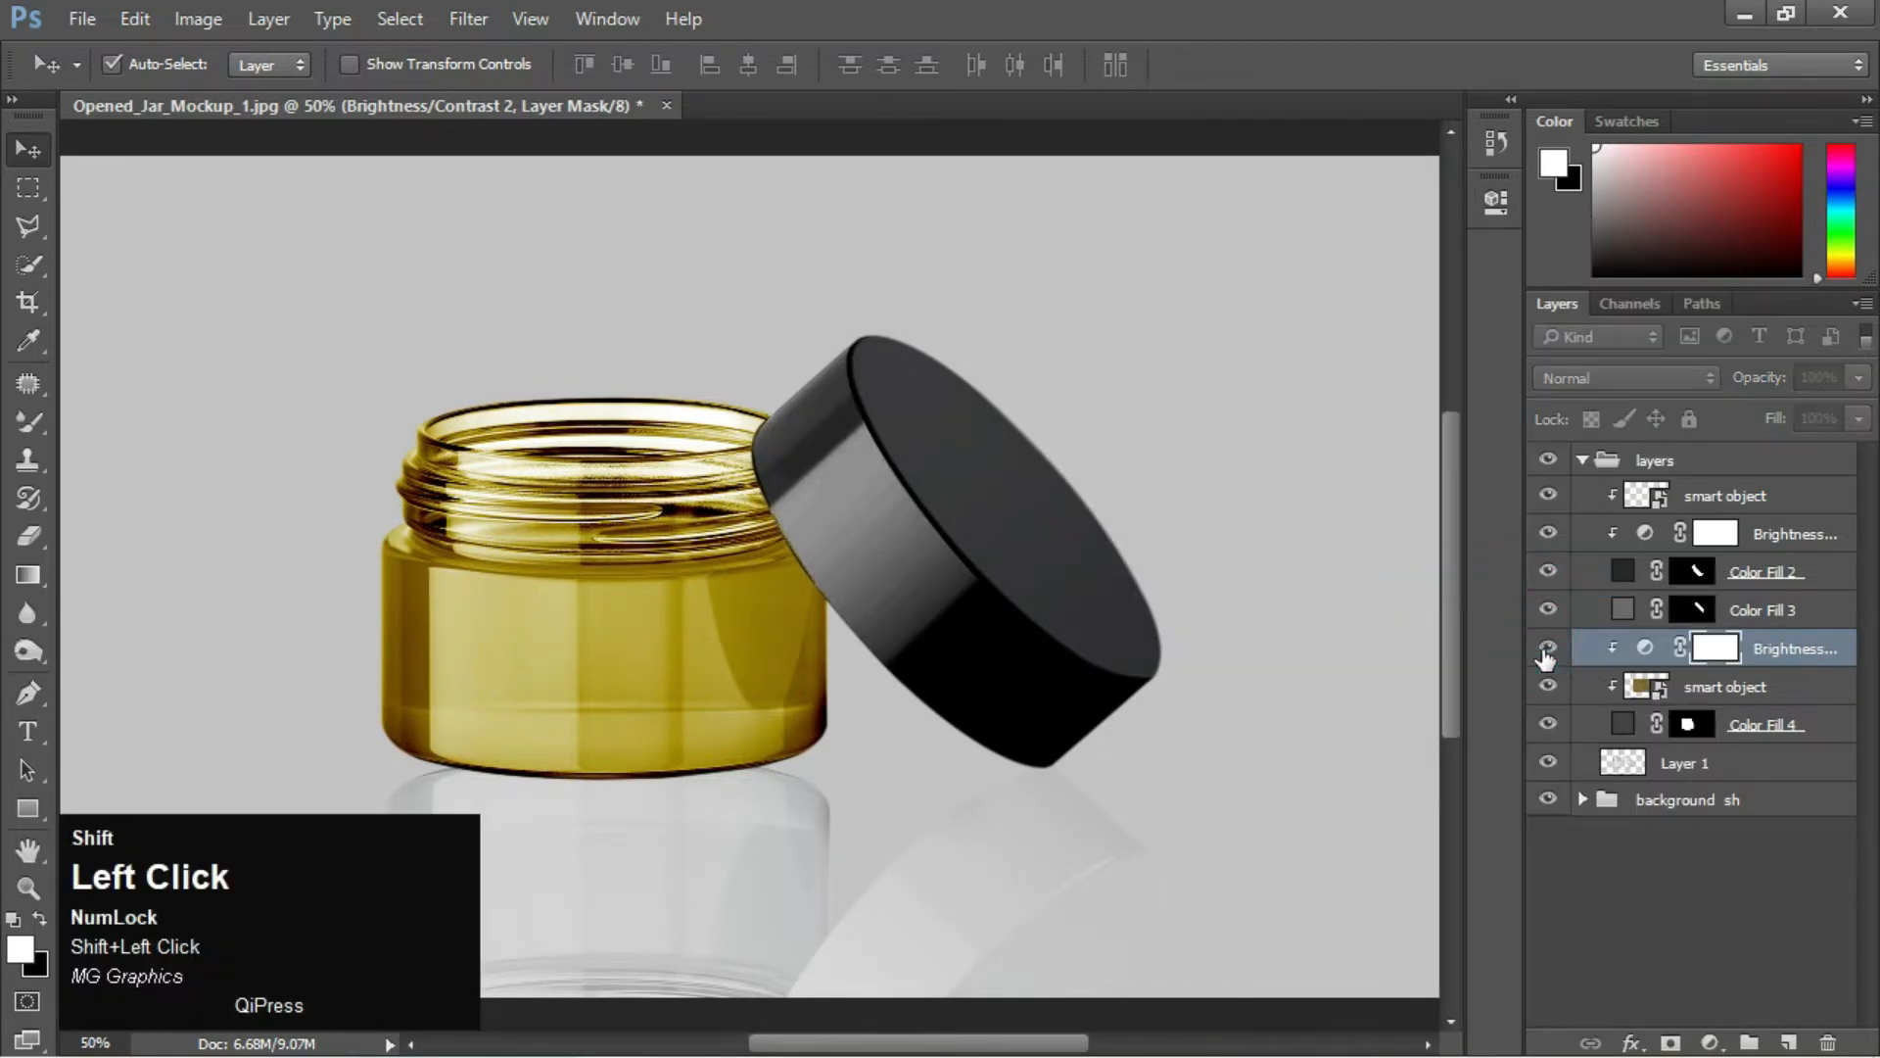
Set the jar's Brightness/Contrast adjustment to brightness 10 and contrast 15
{"action": "left_click", "coordinate": [1647, 649]}
{"action": "left_click_drag", "start_coordinate": [1265, 352], "coordinate": [1249, 410]}
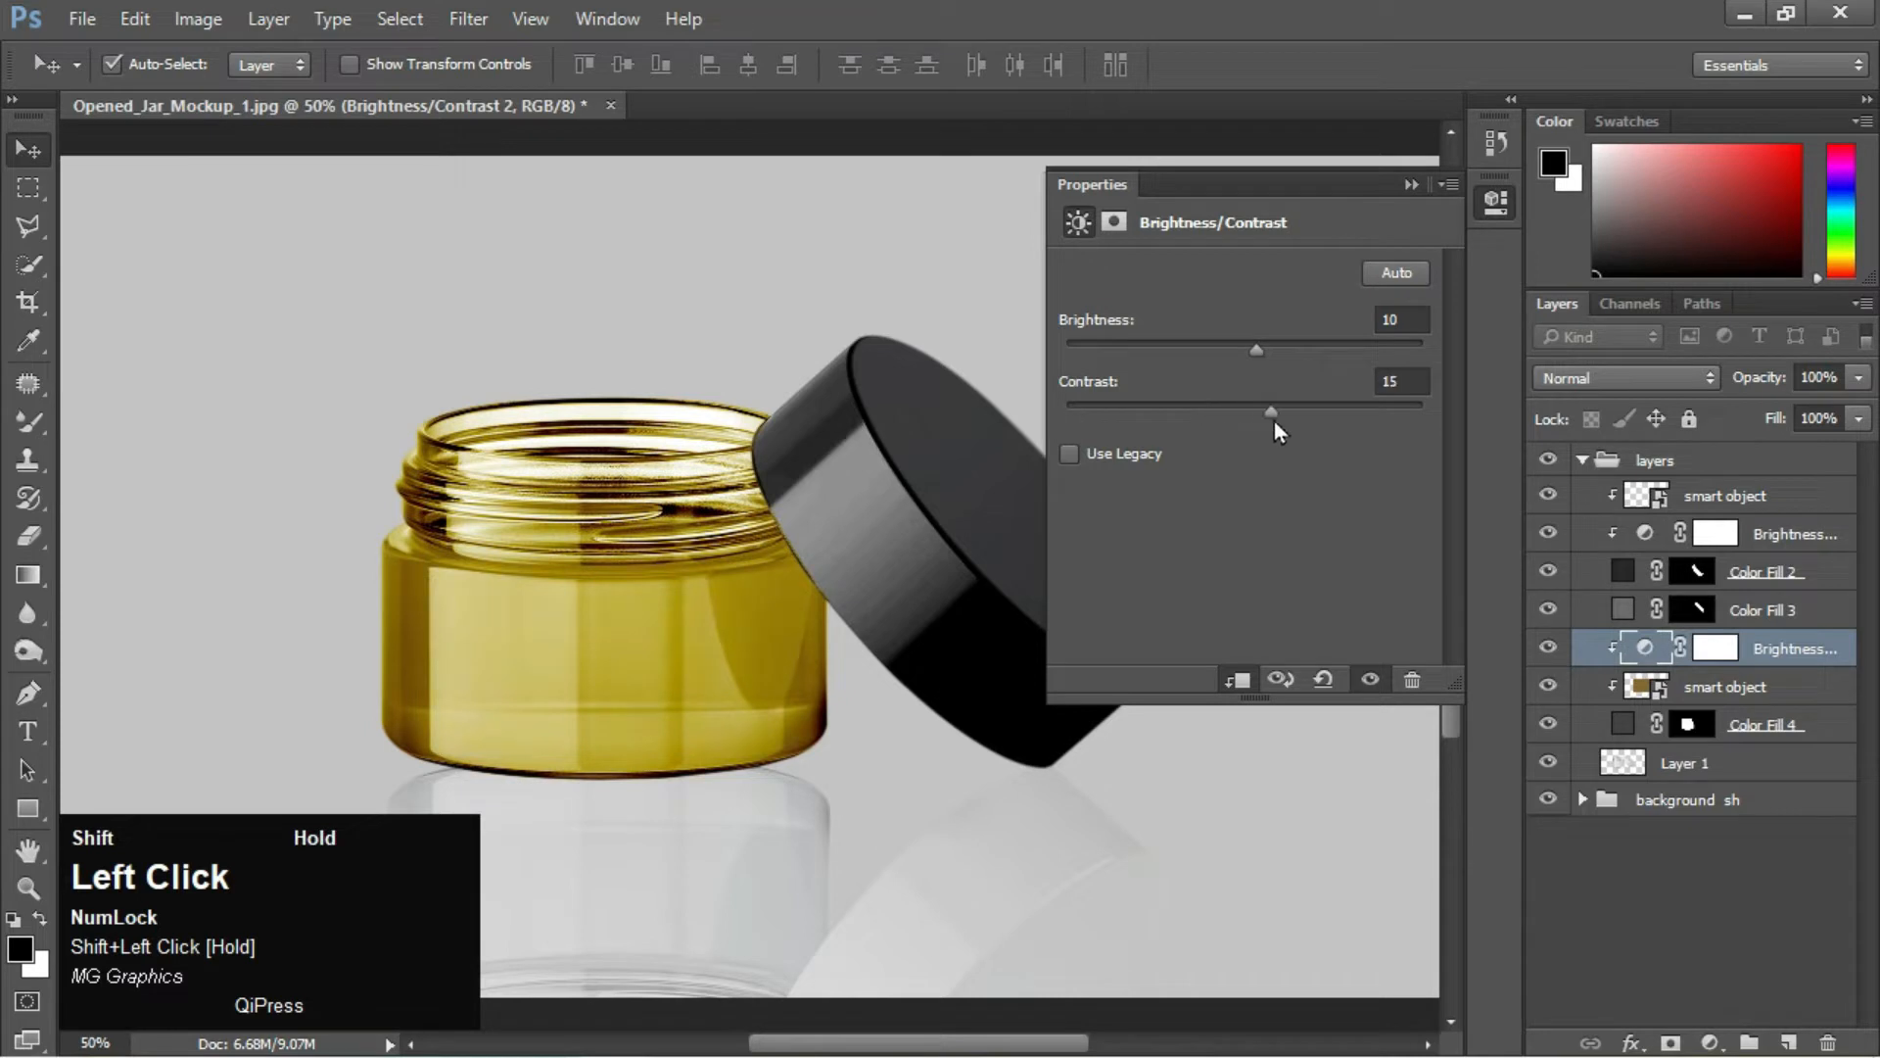
{"action": "left_click", "coordinate": [1411, 184]}
{"action": "left_click", "coordinate": [1672, 838]}
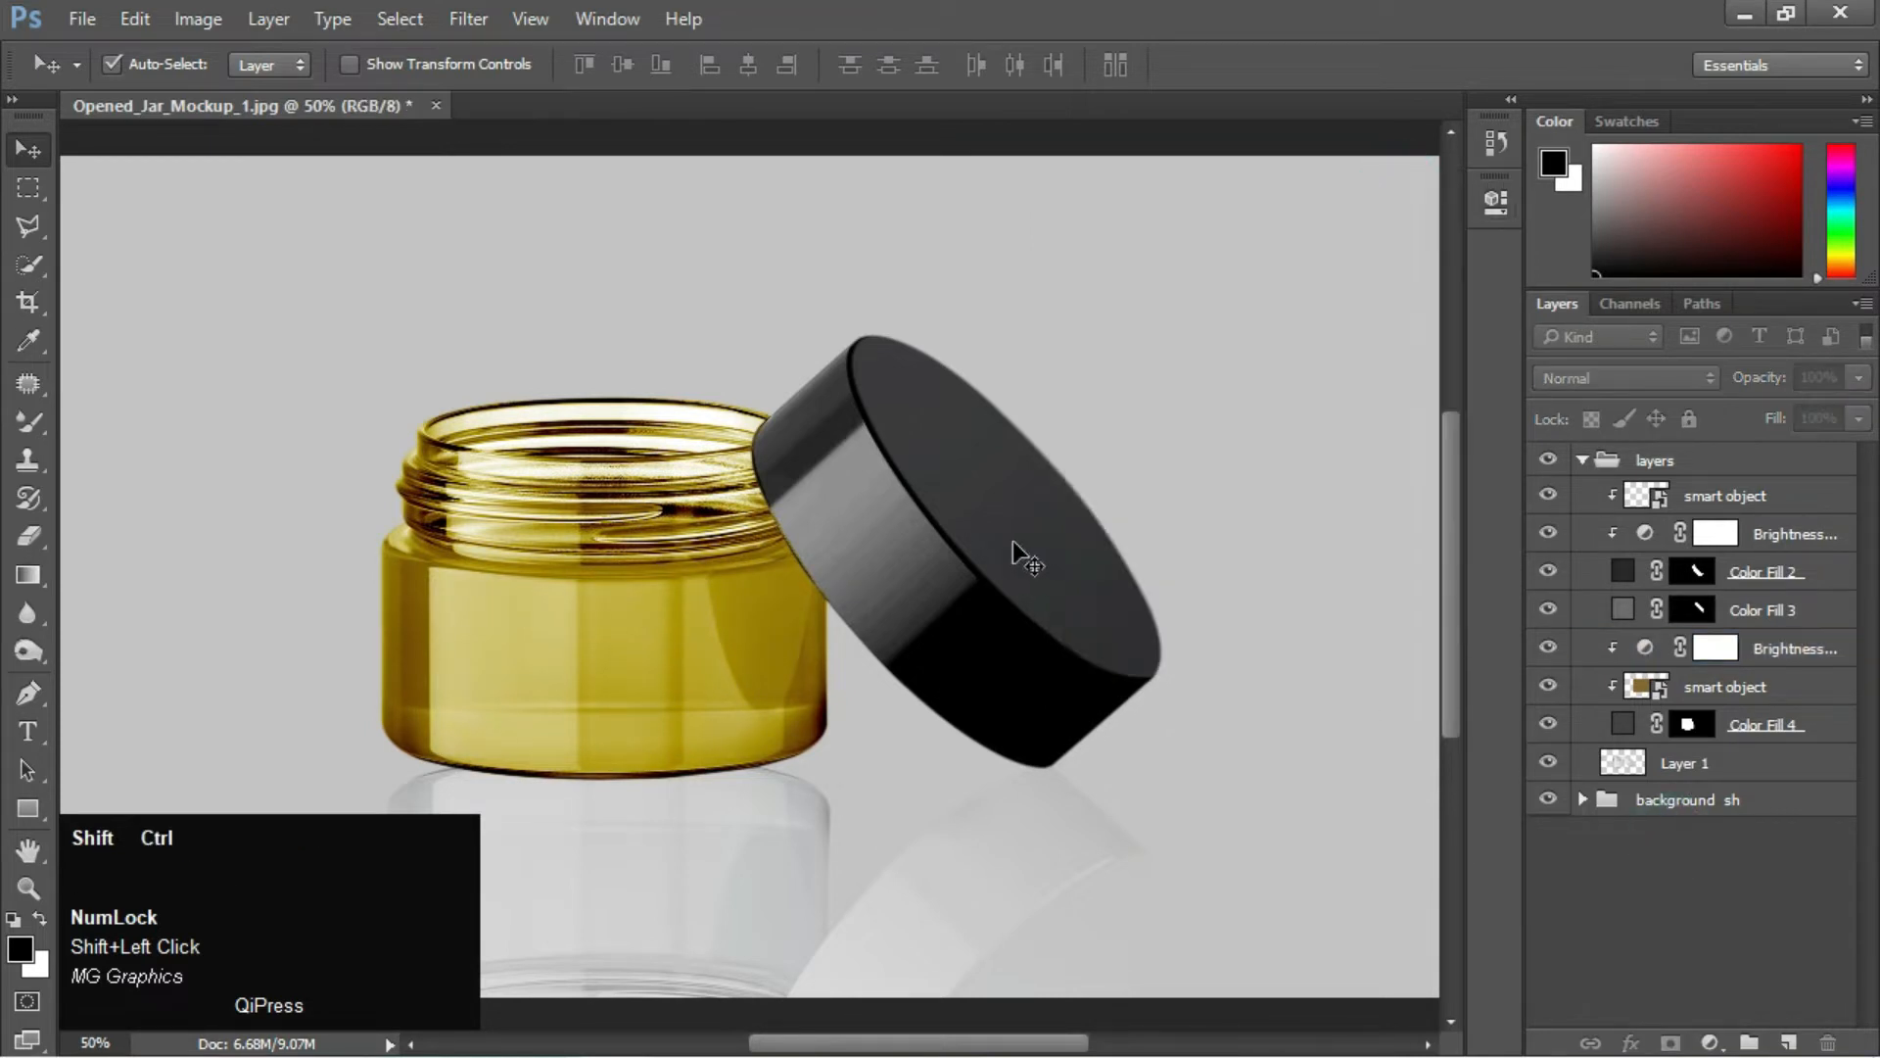
Open the contents of the jar's smart object for editing
{"action": "key", "text": "ctrl+minus"}
{"action": "left_click", "coordinate": [1625, 836], "text": "shift"}
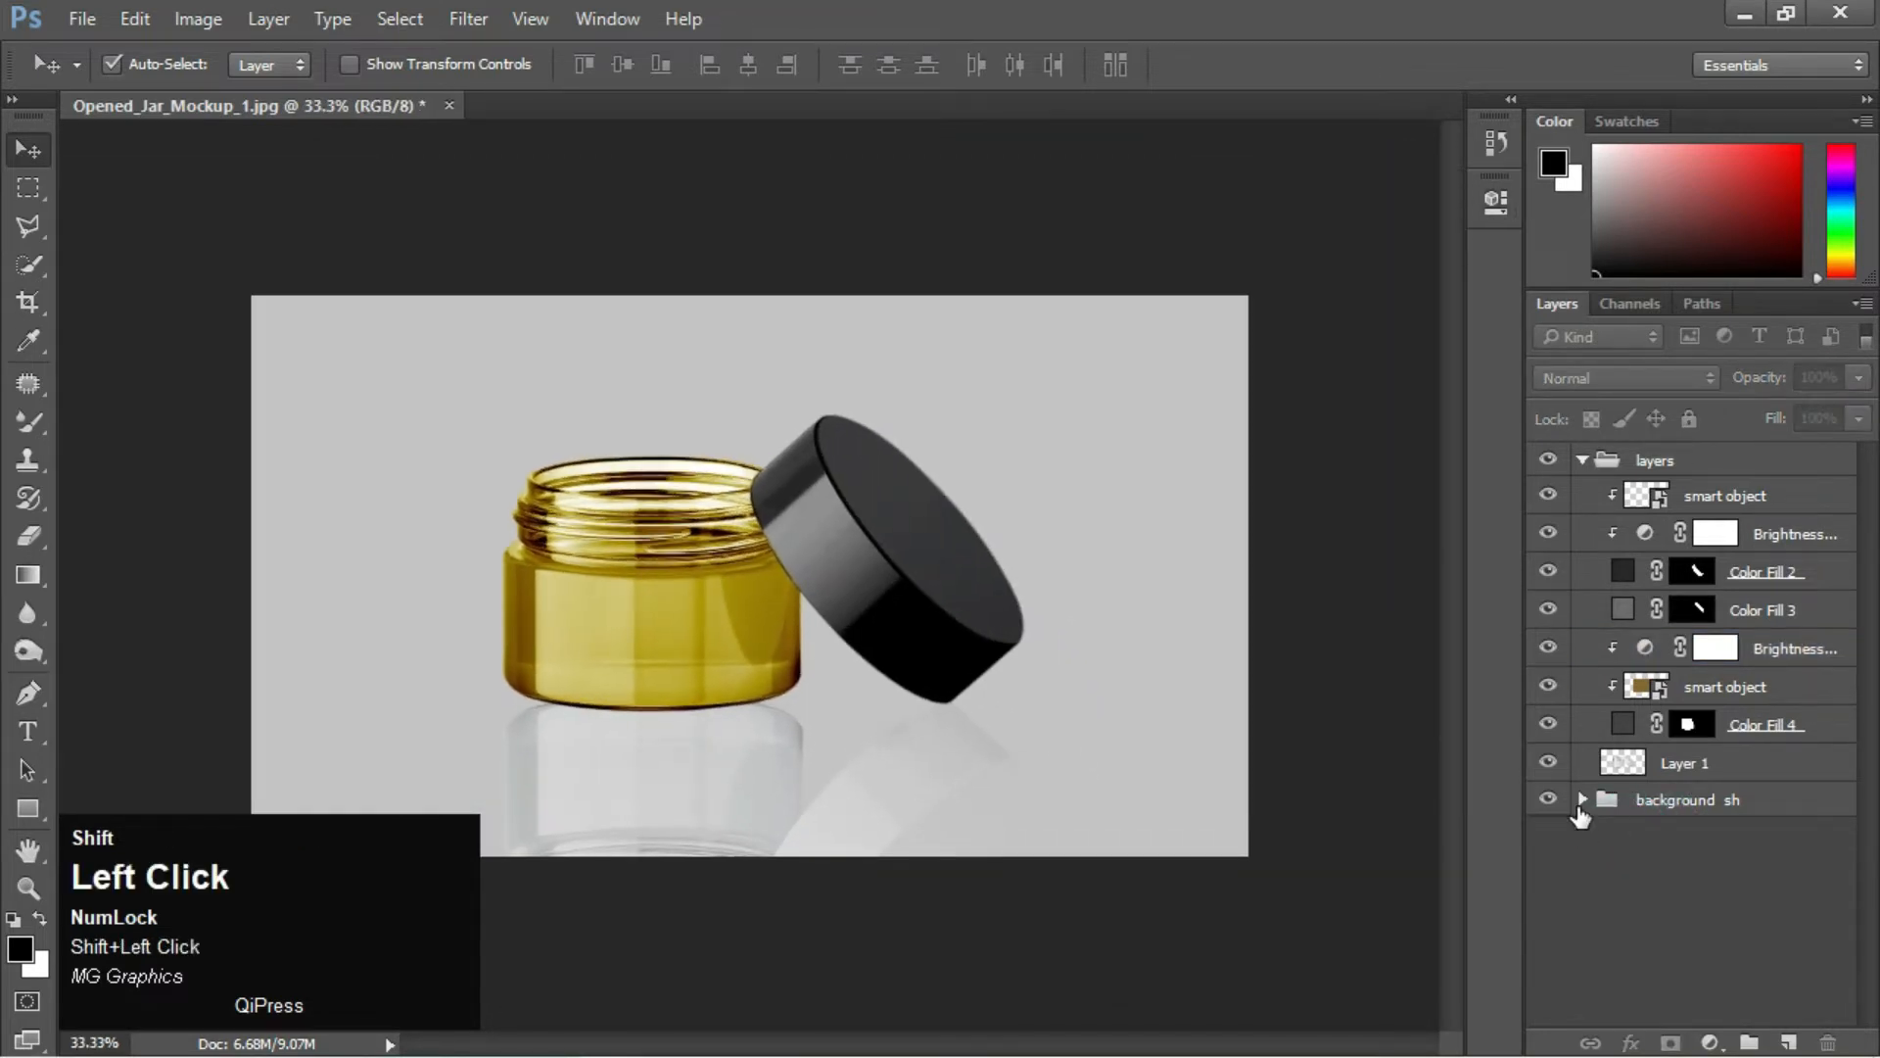
{"action": "key", "text": "ctrl+plus"}
{"action": "left_click", "coordinate": [1662, 690]}
{"action": "double_click", "coordinate": [1662, 690]}
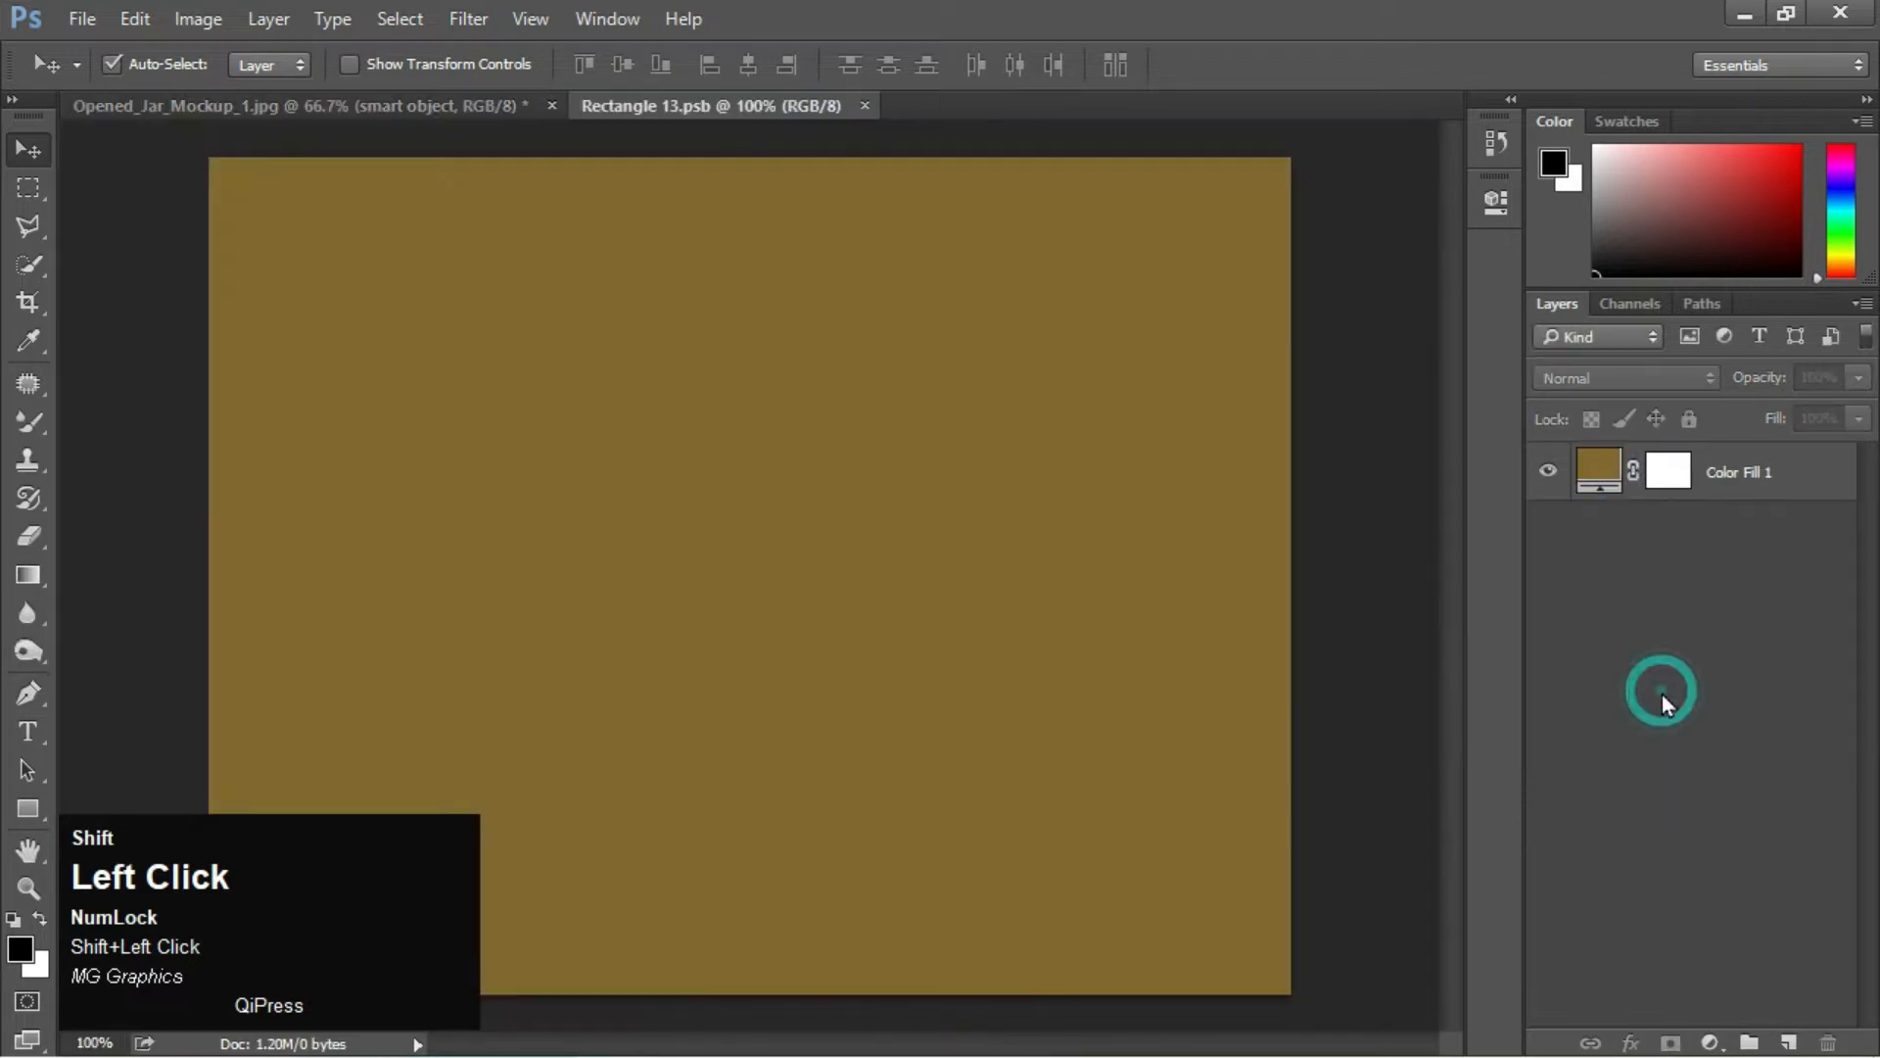
{"action": "key", "text": "ctrl+shift+minus"}
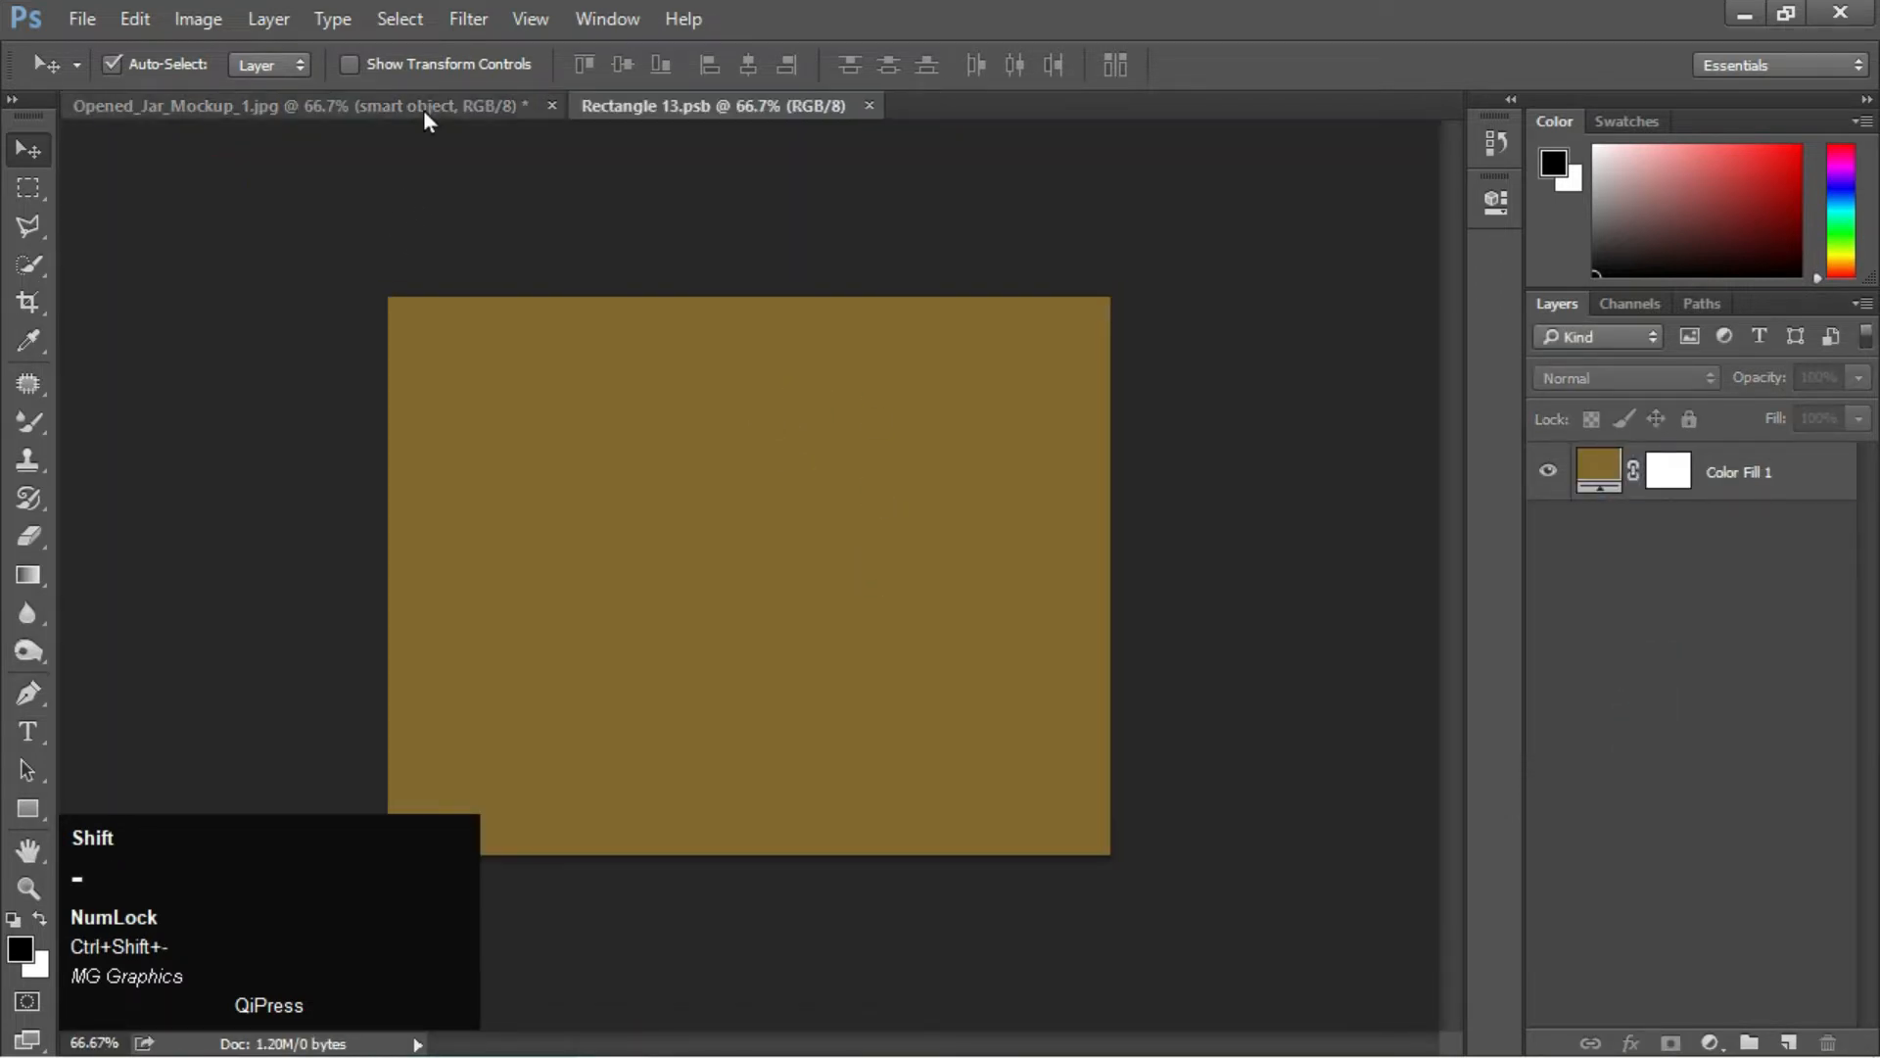
{"action": "left_click", "coordinate": [423, 108]}
{"action": "left_click", "coordinate": [685, 106]}
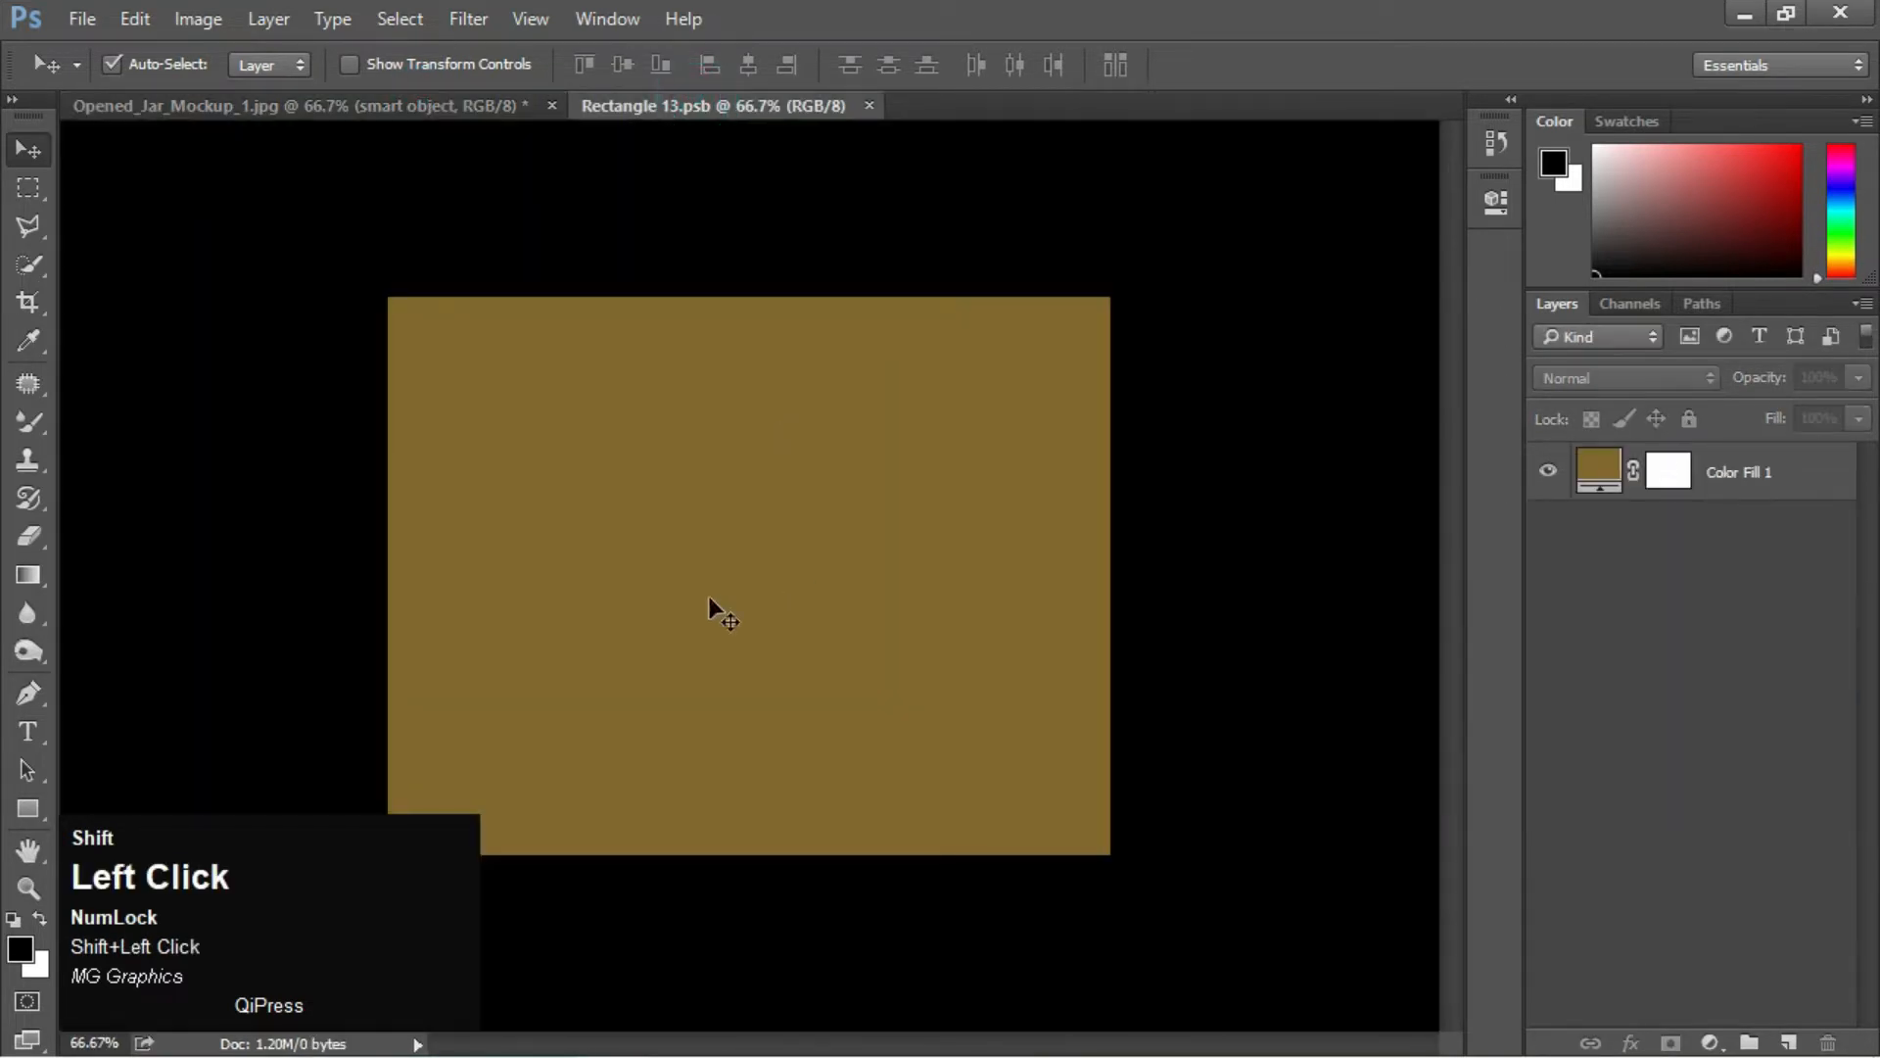
Add the text "COSMETIC JAR" in 50 pt Myriad Pro Bold on the brown fill
{"action": "left_click", "coordinate": [29, 733]}
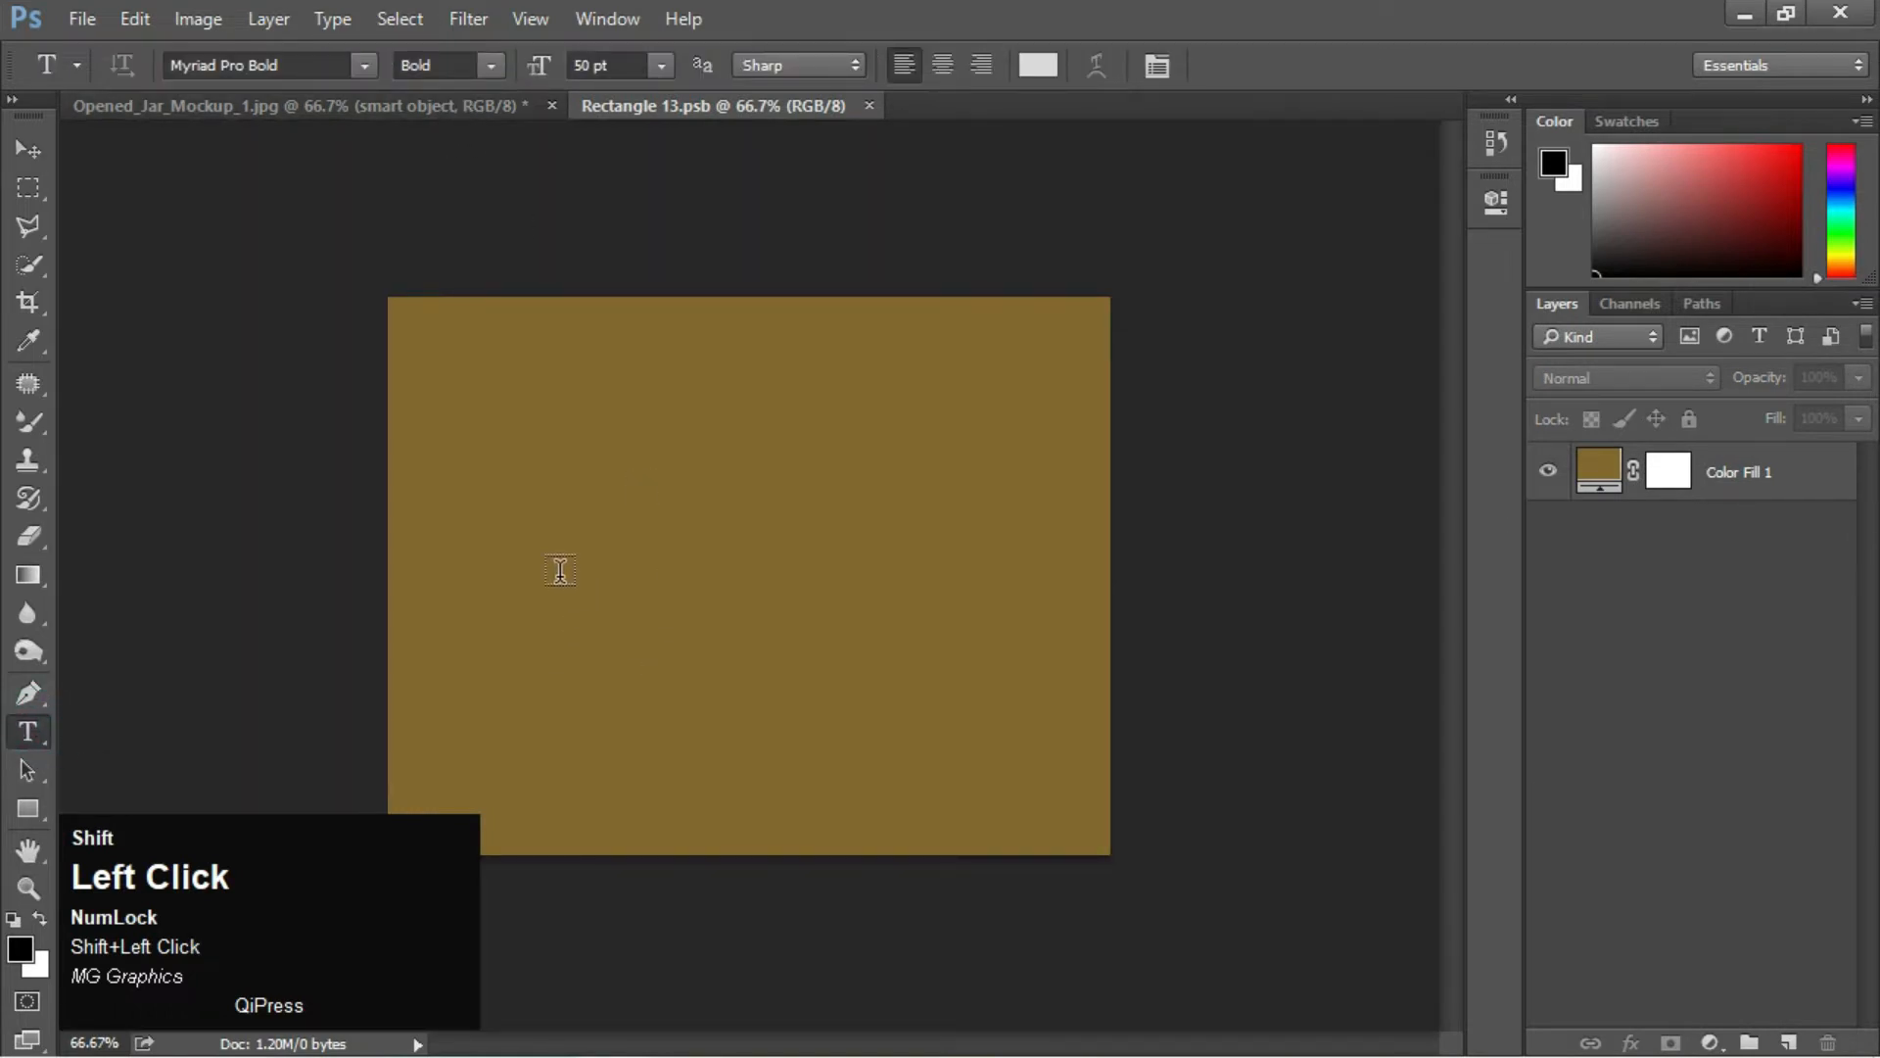
{"action": "left_click", "coordinate": [559, 572]}
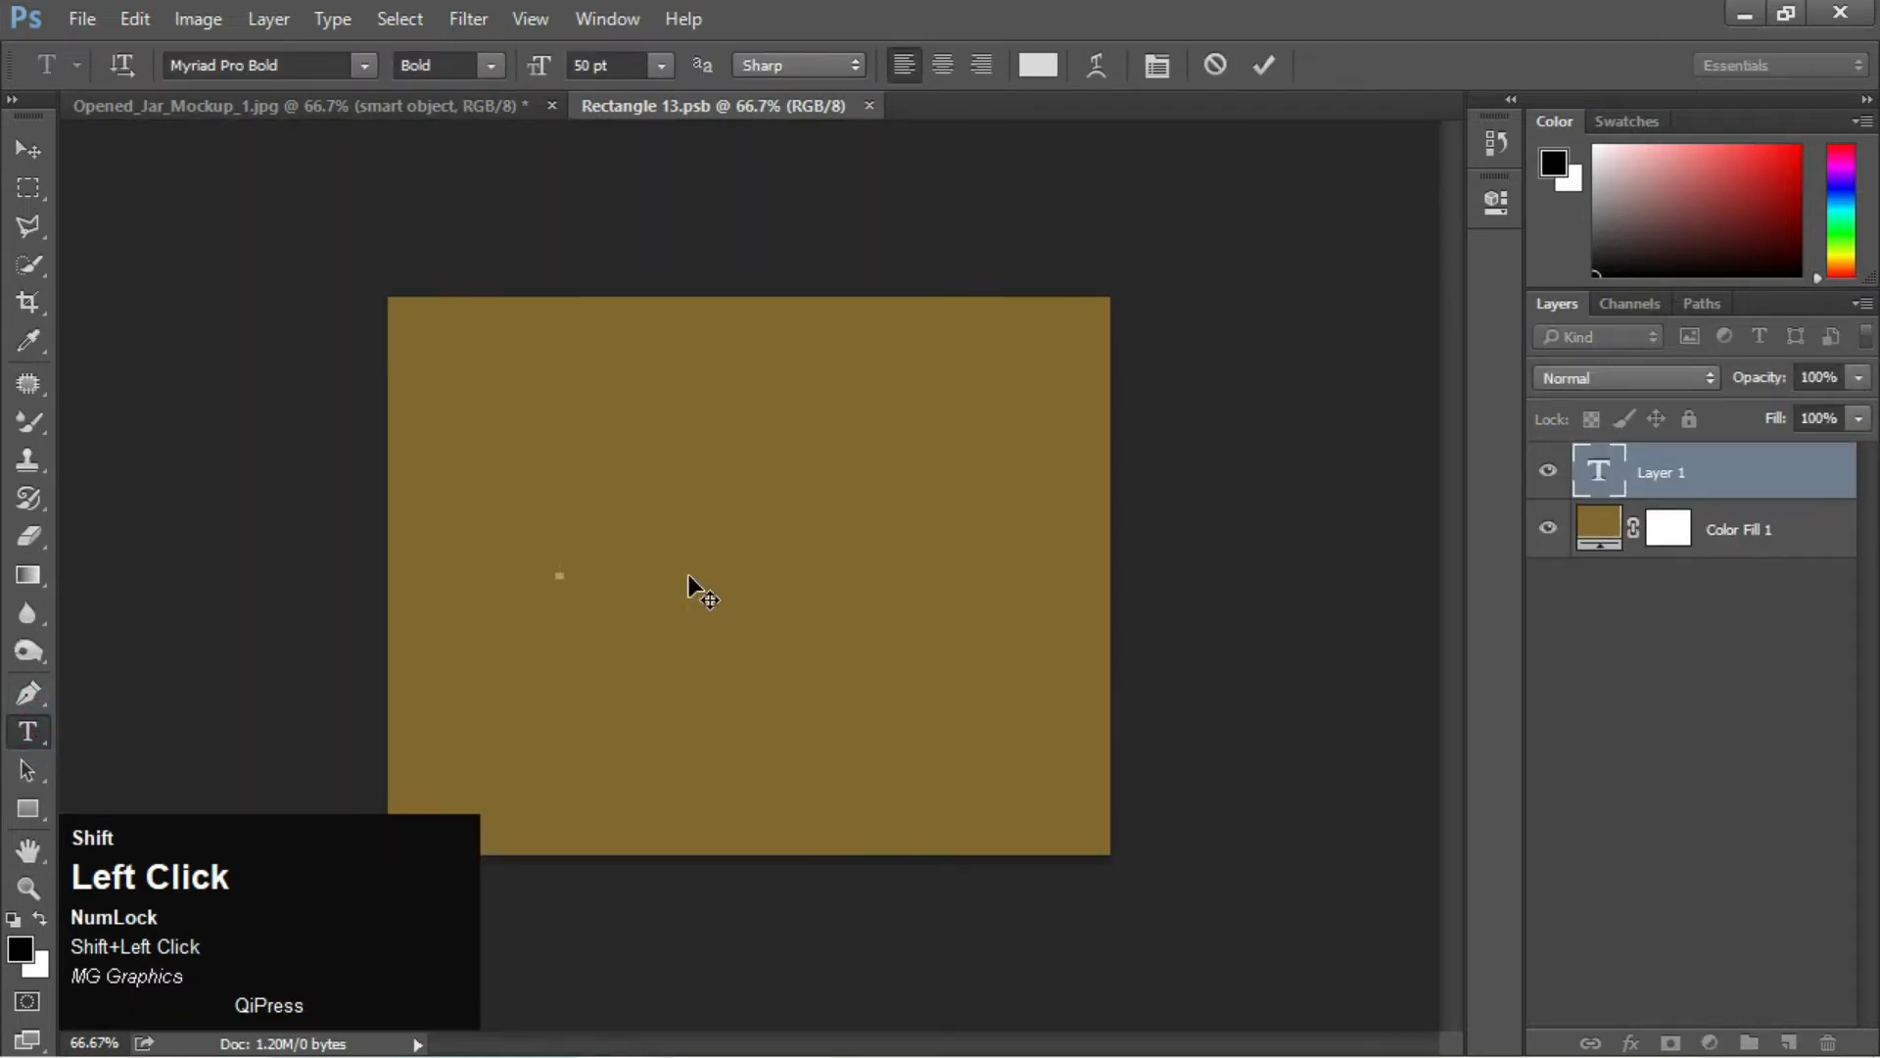
{"action": "type", "text": "C"}
{"action": "key", "text": "Caps_Lock"}
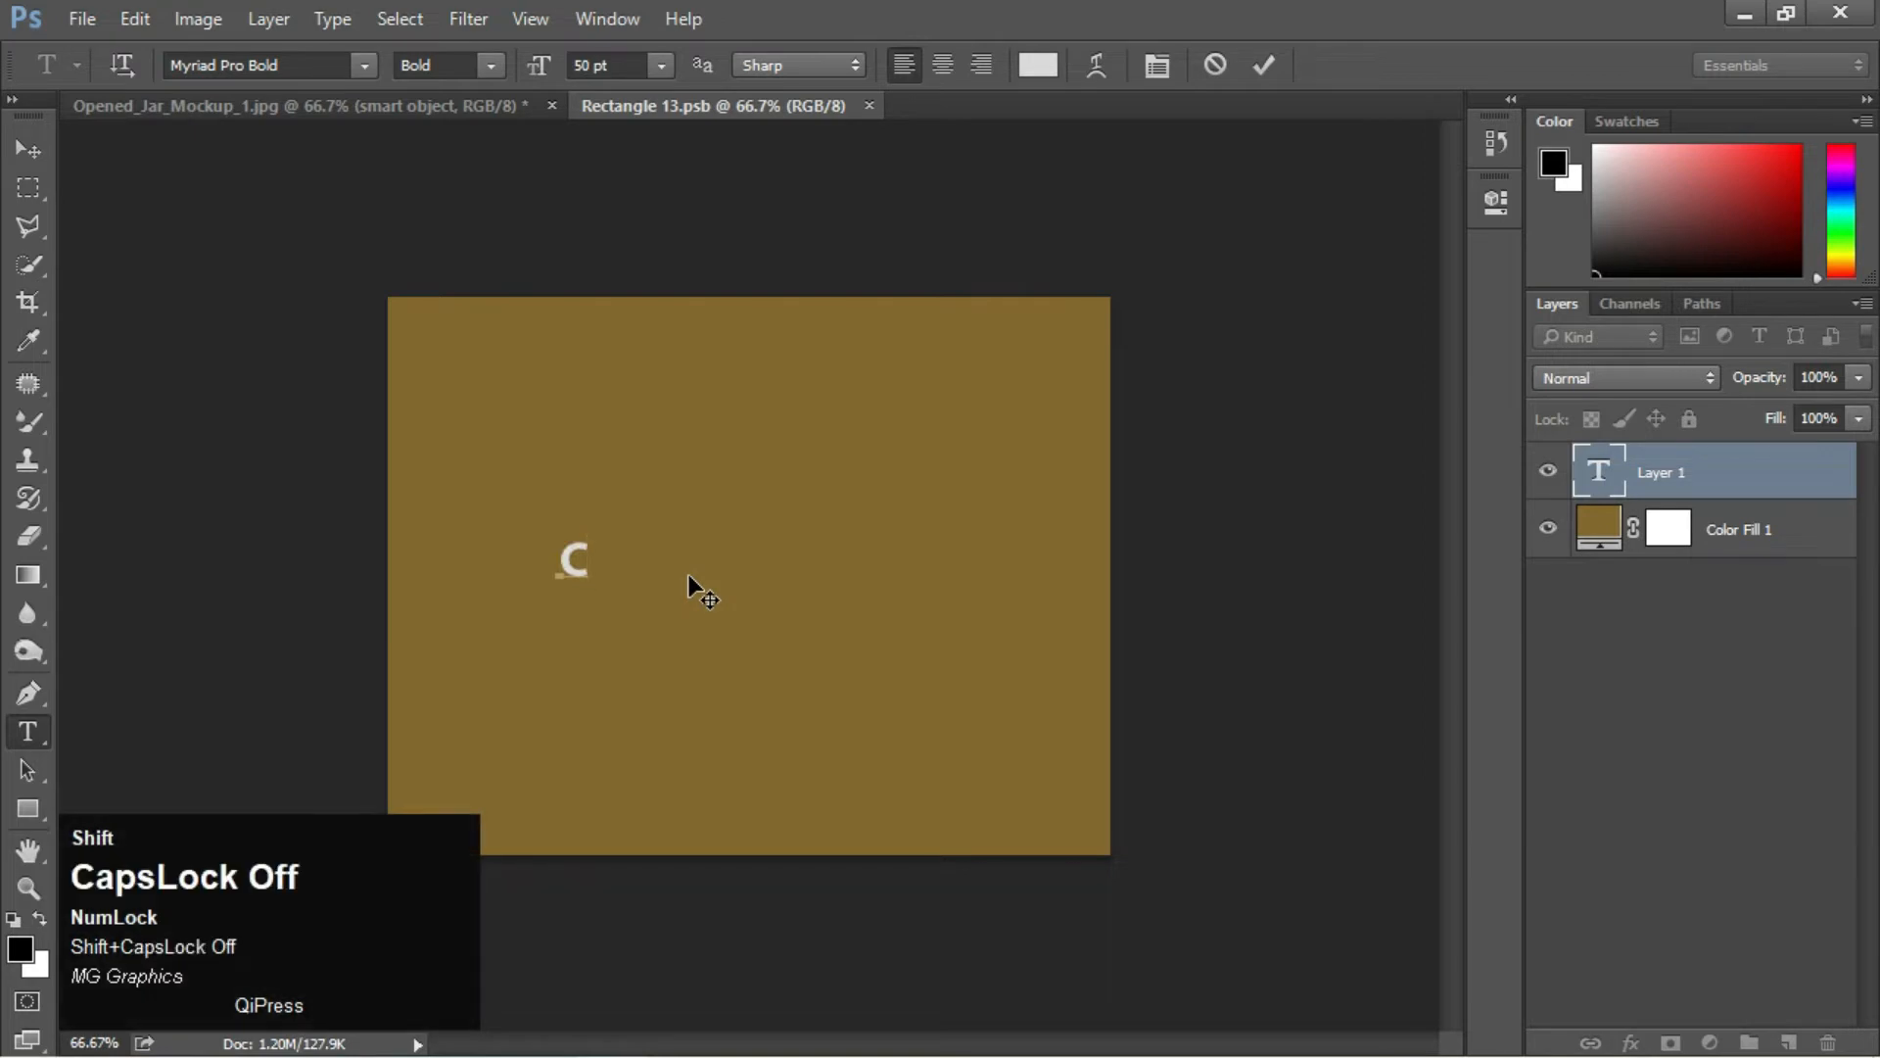
{"action": "key", "text": "shift+Caps_Lock"}
{"action": "type", "text": "OSME"}
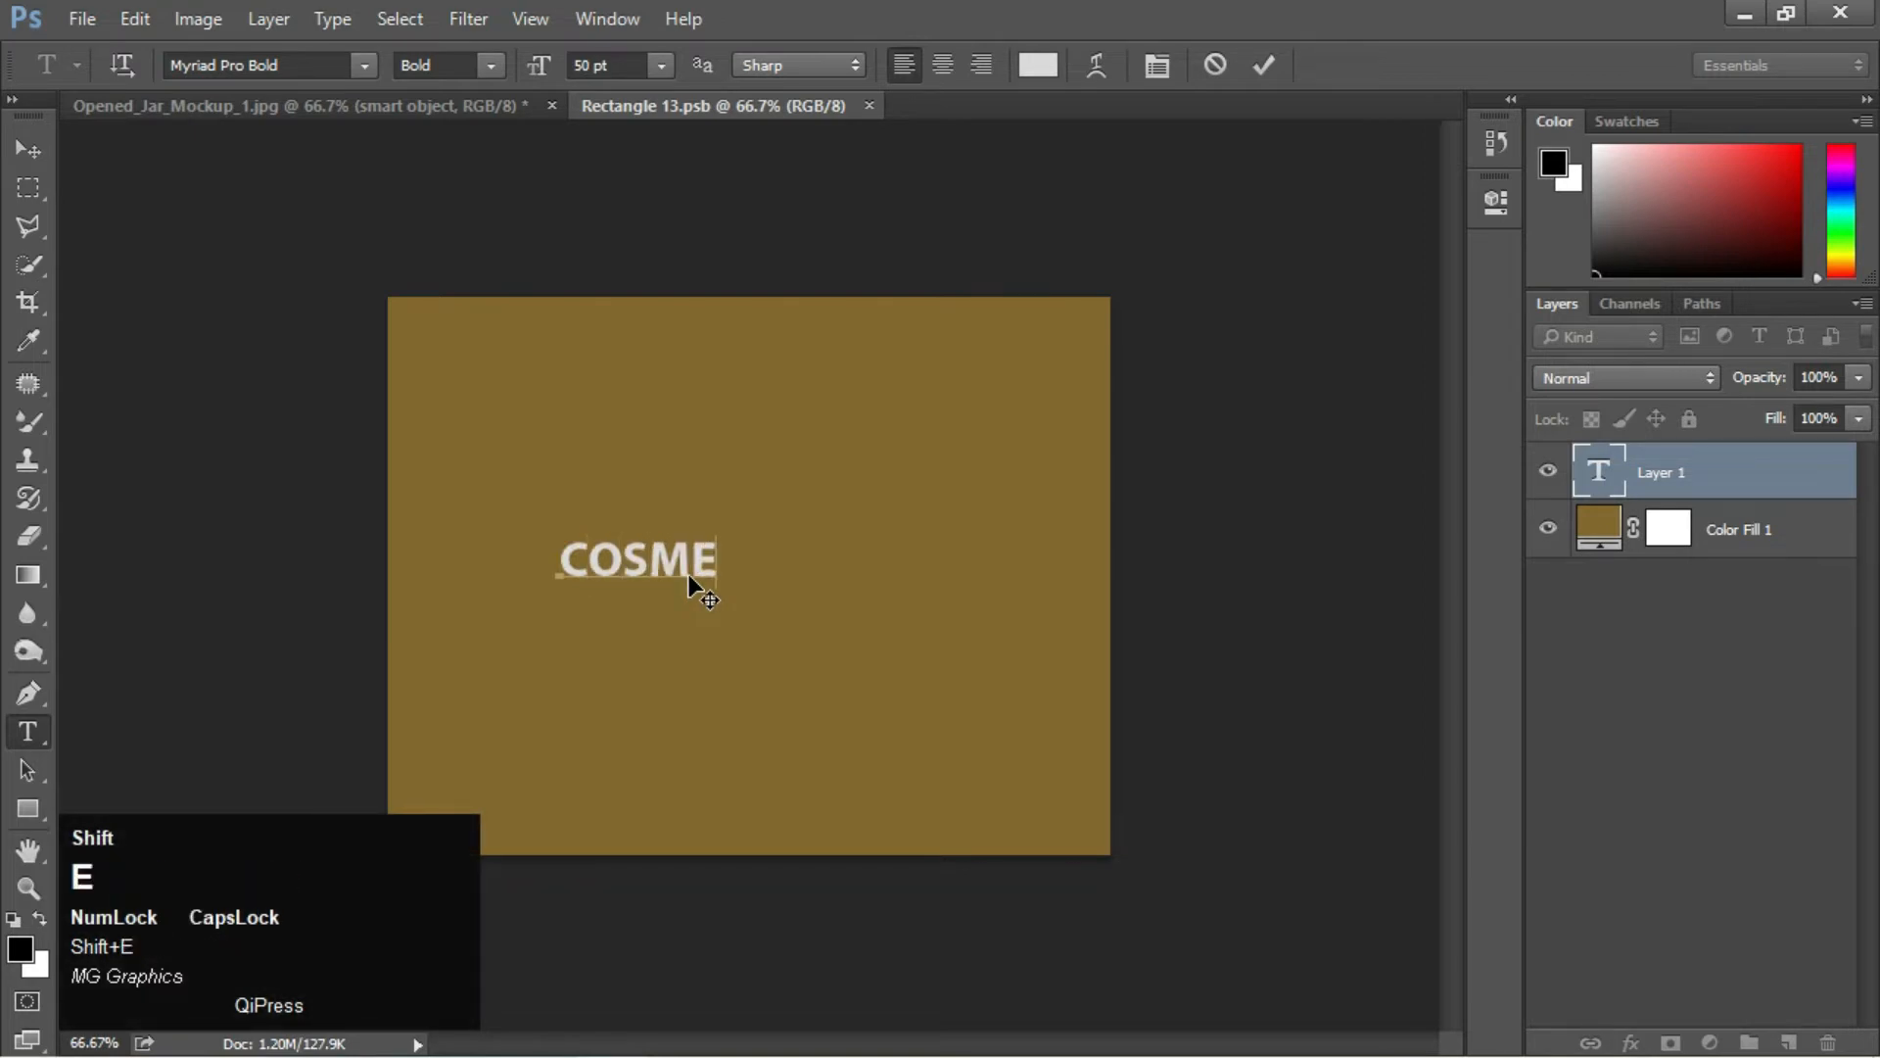
{"action": "type", "text": "TIC"}
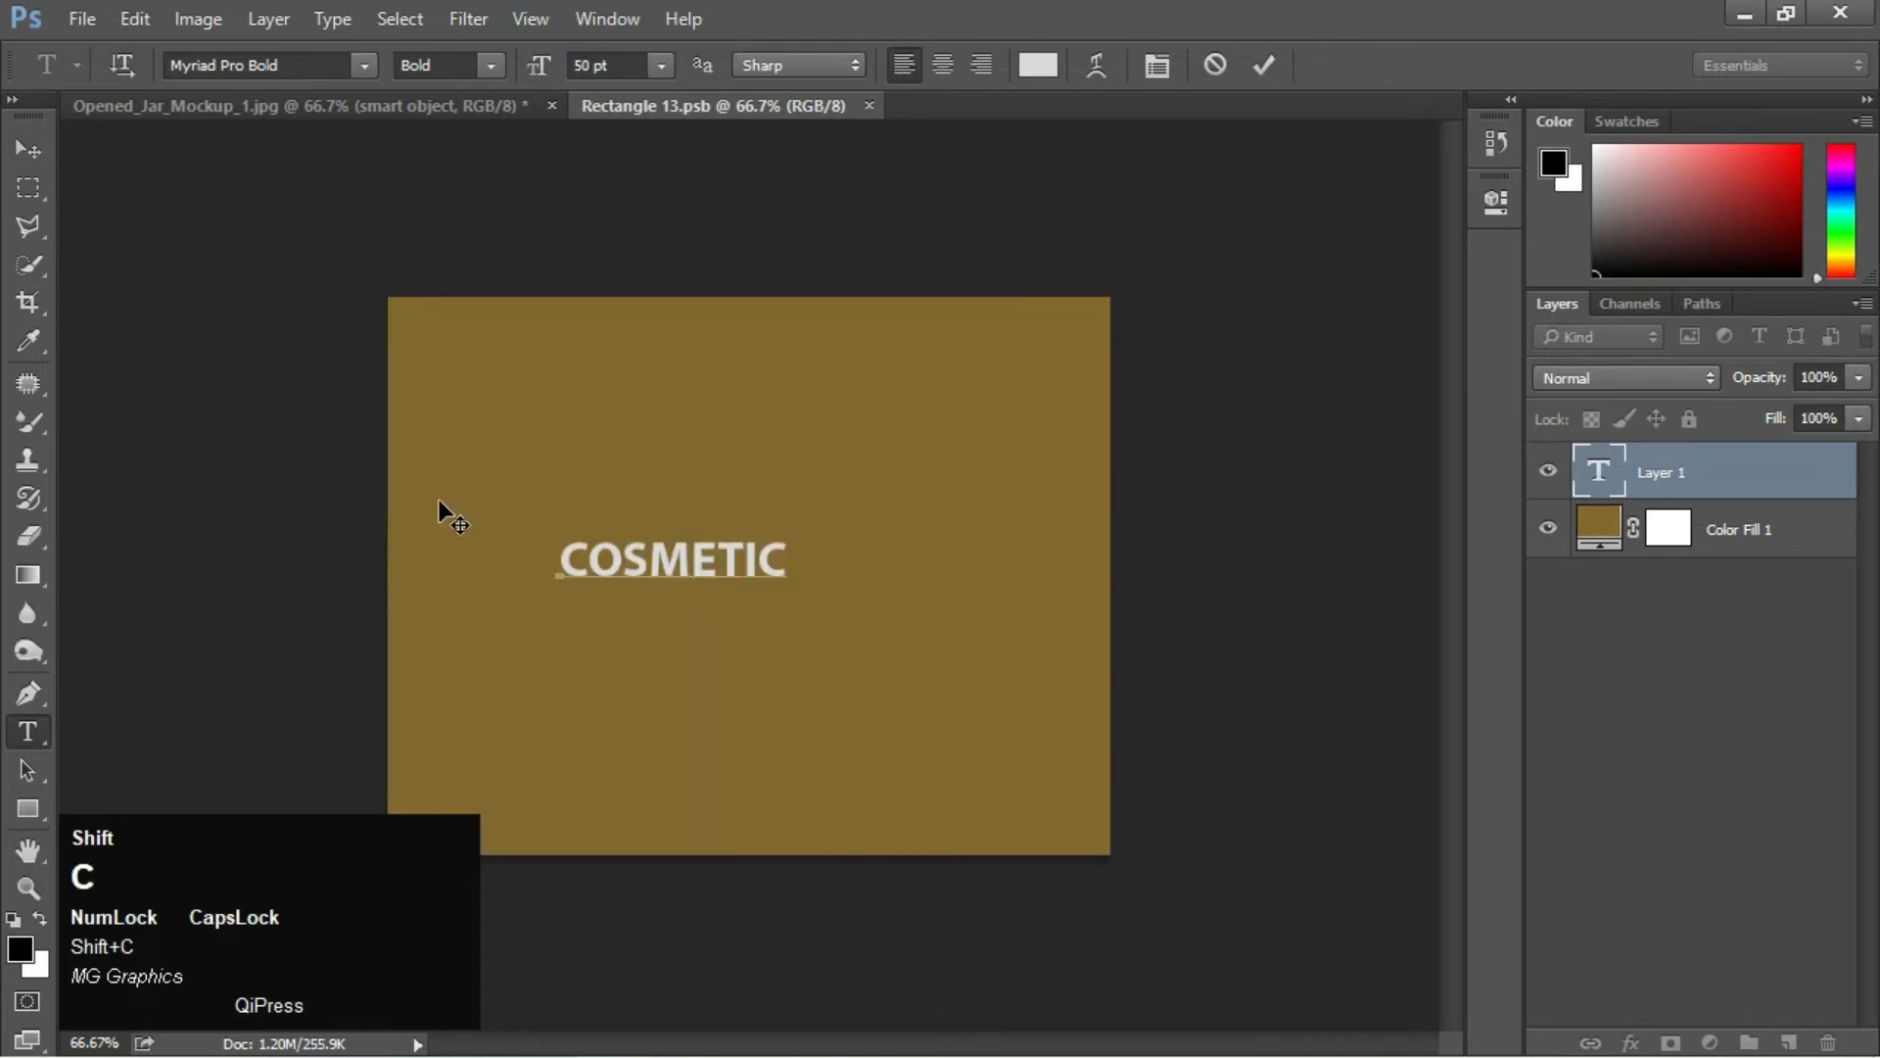
{"action": "type", "text": " JAR"}
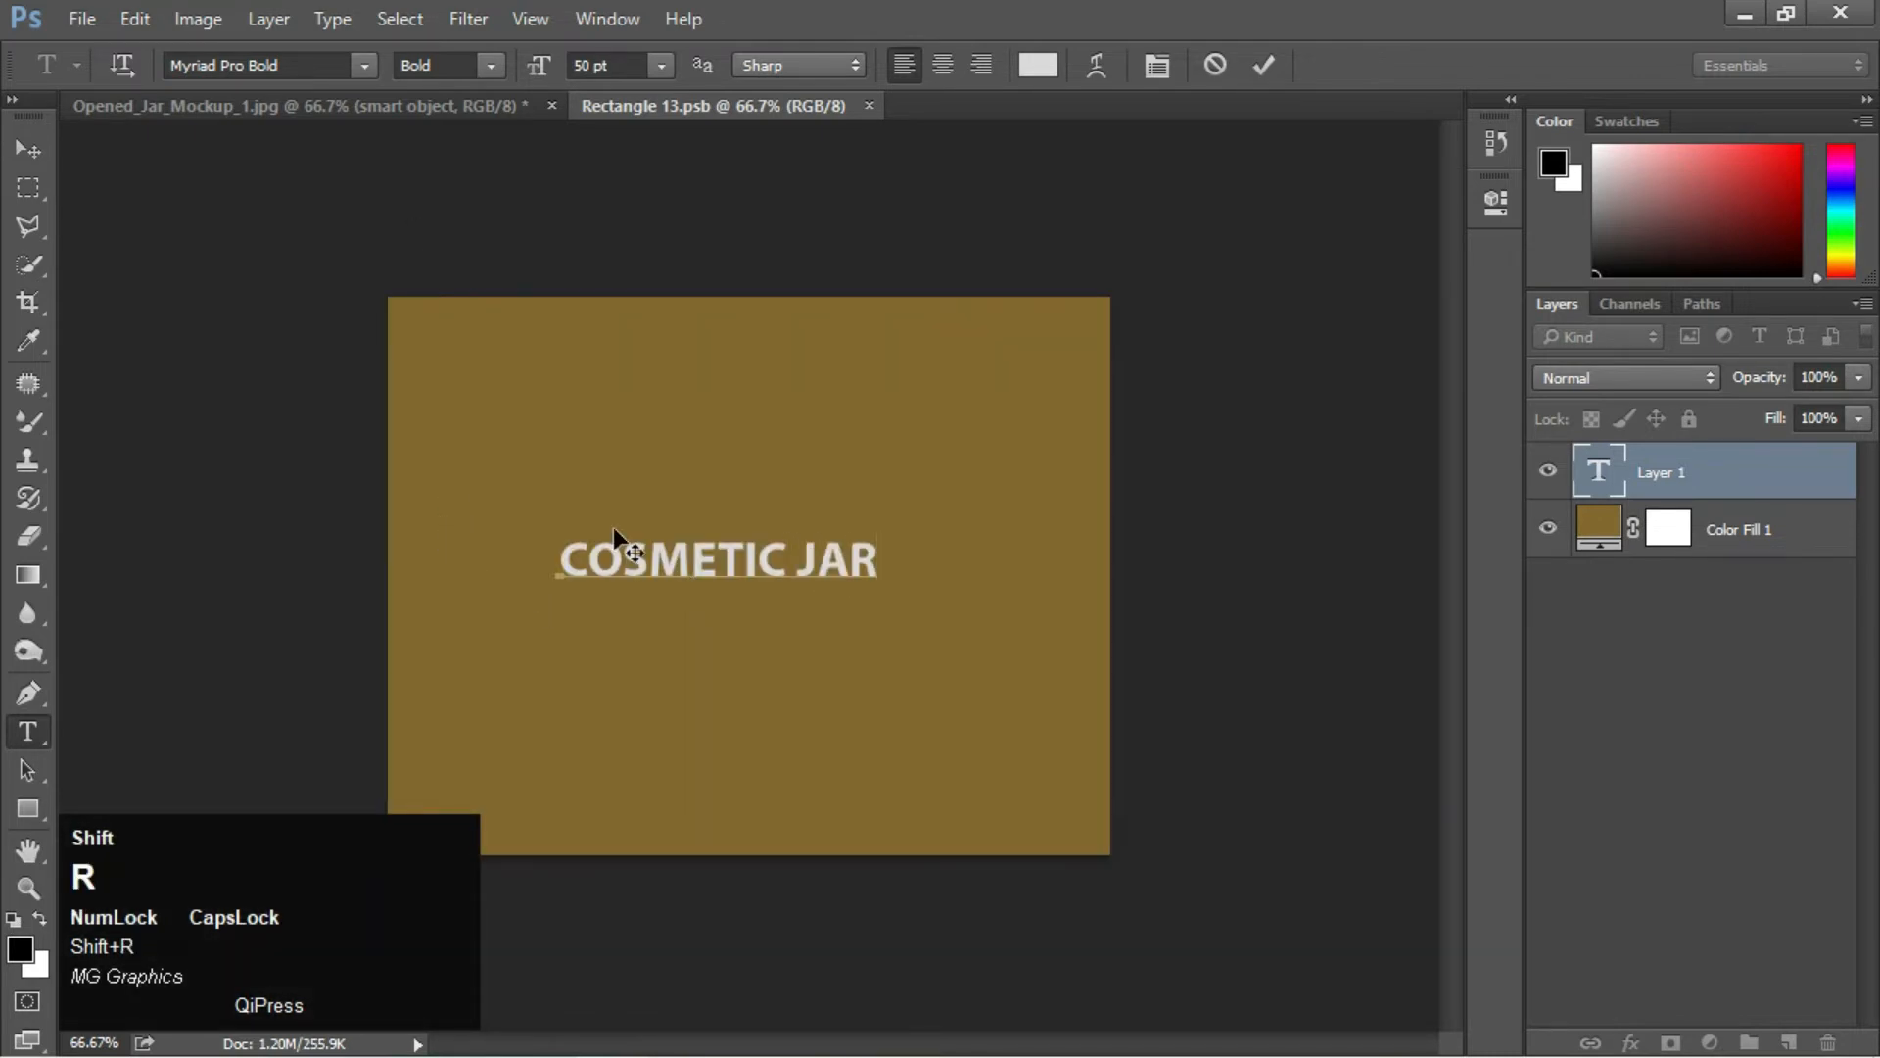
Enlarge the COSMETIC JAR text, save the smart object and check the label on the jar mockup
{"action": "left_click", "coordinate": [28, 148], "text": "shift"}
{"action": "key", "text": "ctrl+t"}
{"action": "left_click_drag", "start_coordinate": [884, 586], "coordinate": [838, 673]}
{"action": "key", "text": "Return"}
{"action": "key", "text": "ctrl+s"}
{"action": "left_click", "coordinate": [408, 110]}
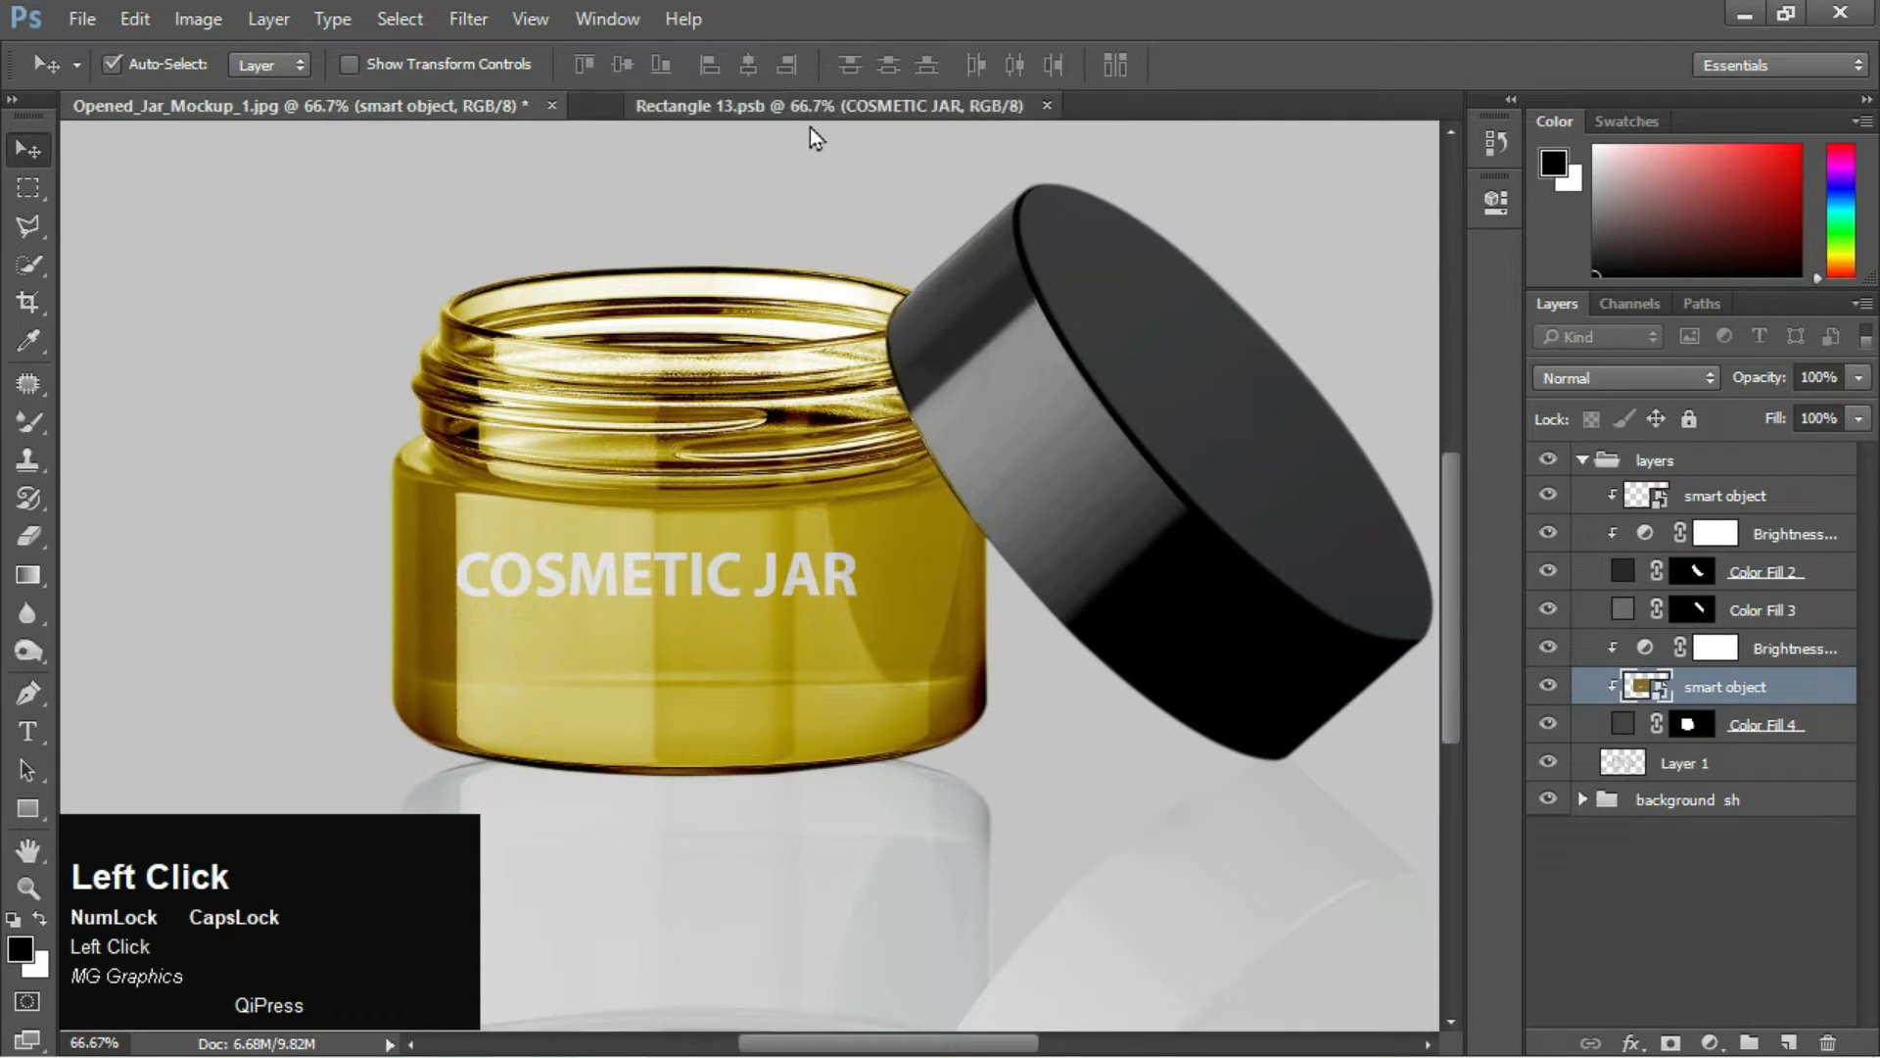
Float the smart object document over the mockup, shift the text down and slightly right, and save it
{"action": "left_click_drag", "start_coordinate": [809, 110], "coordinate": [1042, 234]}
{"action": "key", "text": "ctrl+minus"}
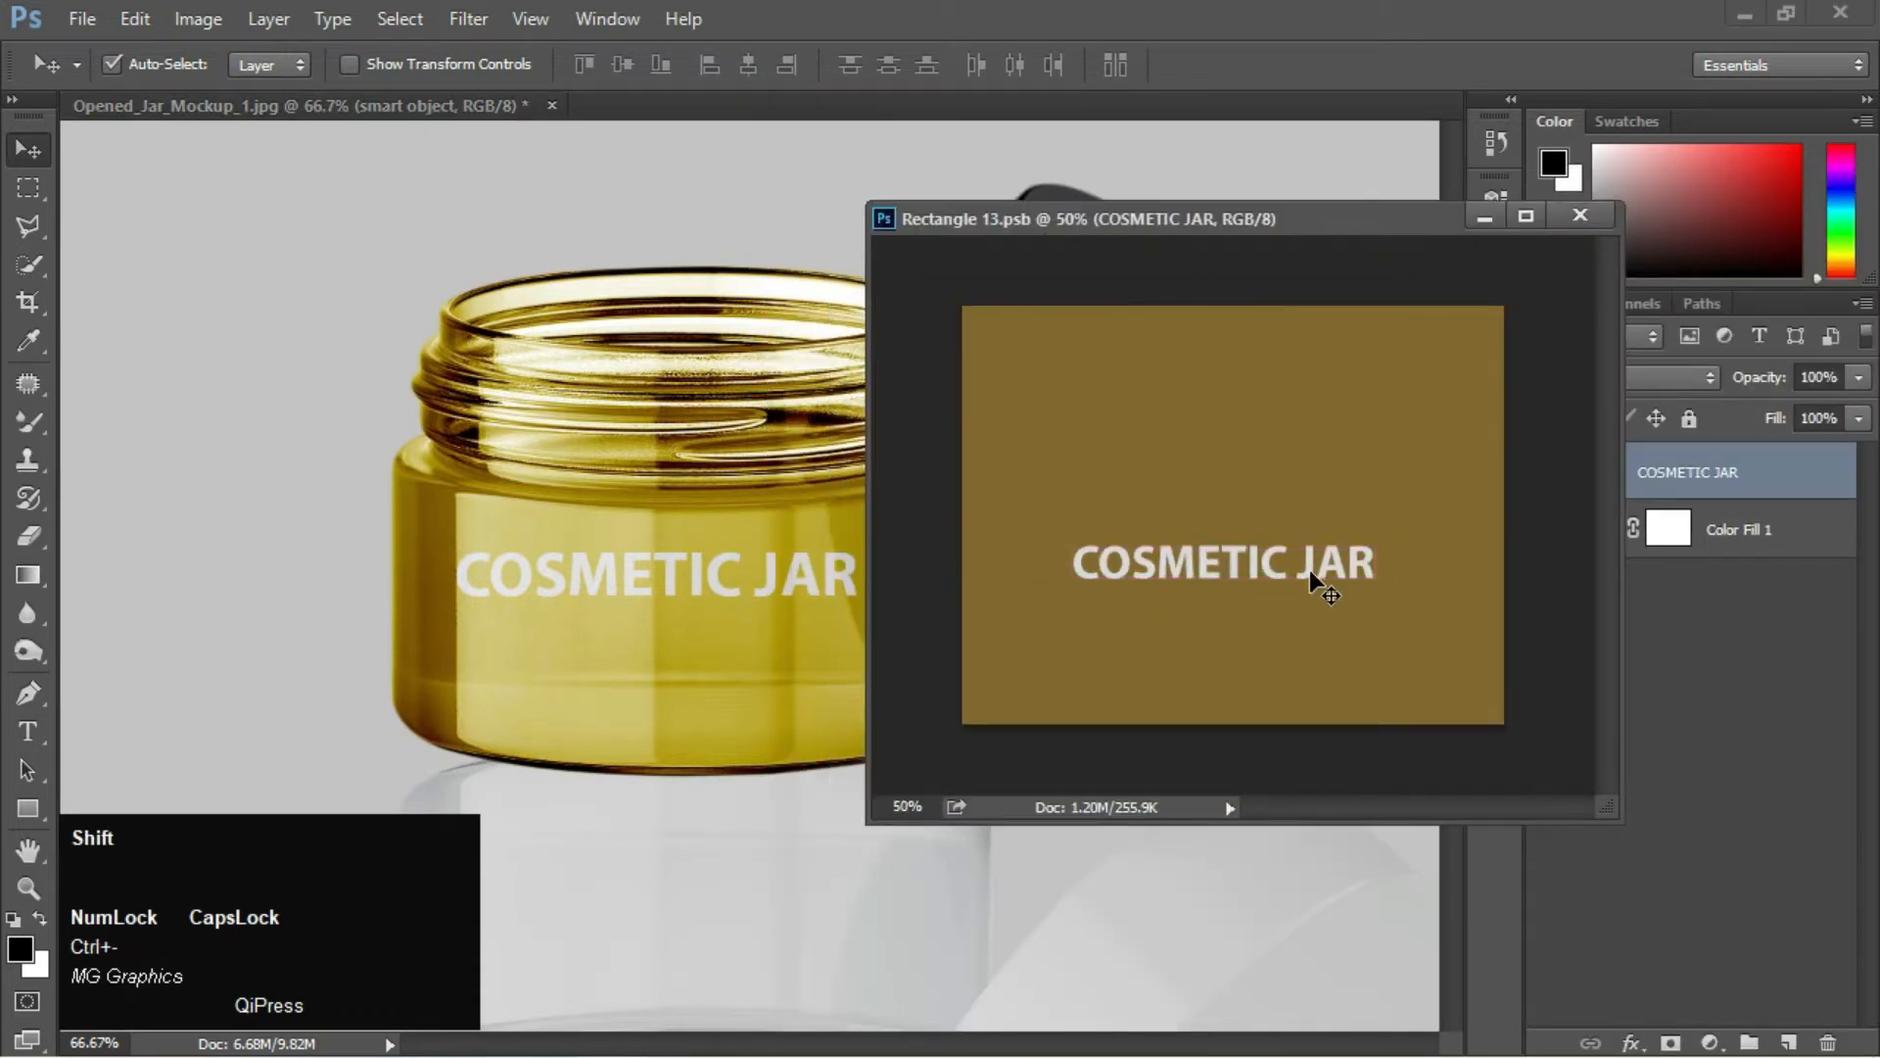
{"action": "key", "text": "shift+Down"}
{"action": "key", "text": "shift+Down"}
{"action": "key", "text": "shift+Down"}
{"action": "key", "text": "shift+Down"}
{"action": "key", "text": "shift+Right"}
{"action": "key", "text": "ctrl+s"}
{"action": "key", "text": "shift+Up"}
{"action": "key", "text": "ctrl+s"}
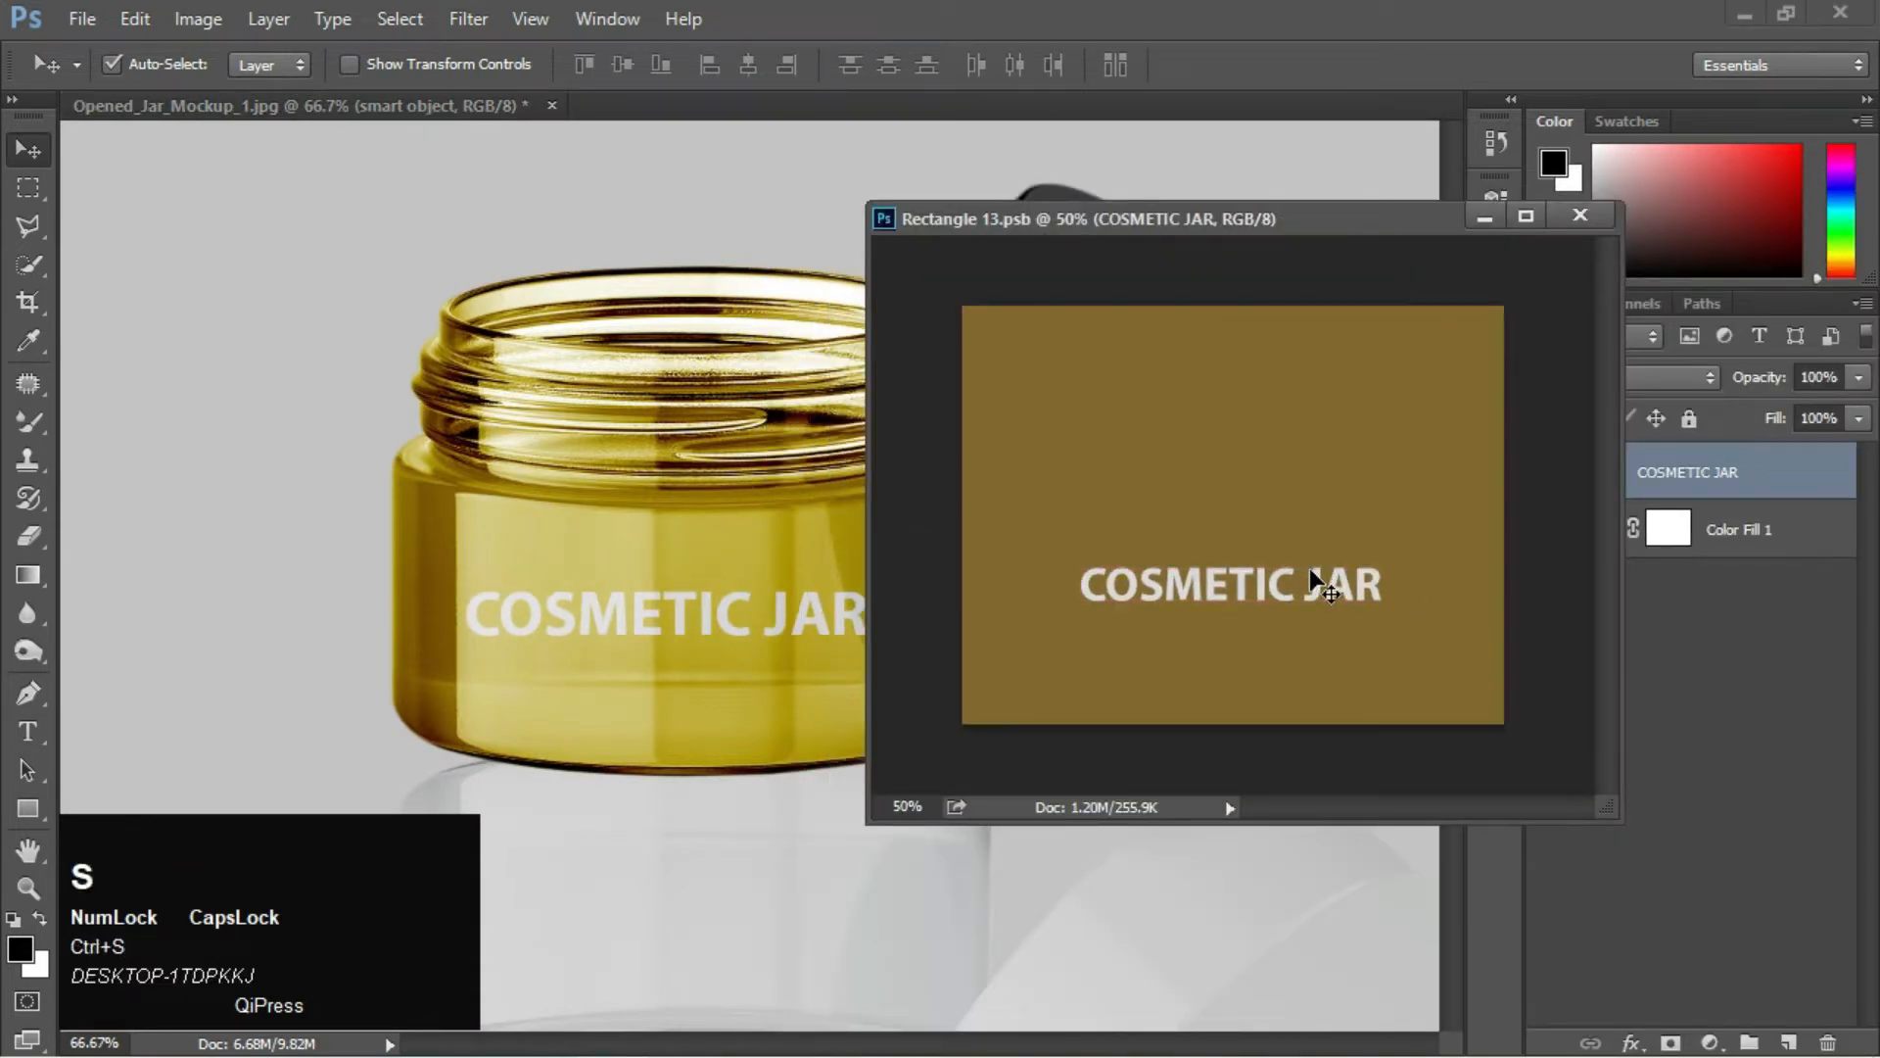
Scale the COSMETIC JAR text down to about 57 pt and save the smart object
{"action": "key", "text": "ctrl+t"}
{"action": "left_click_drag", "start_coordinate": [1404, 591], "coordinate": [1370, 611]}
{"action": "key", "text": "Return"}
{"action": "key", "text": "ctrl+s"}
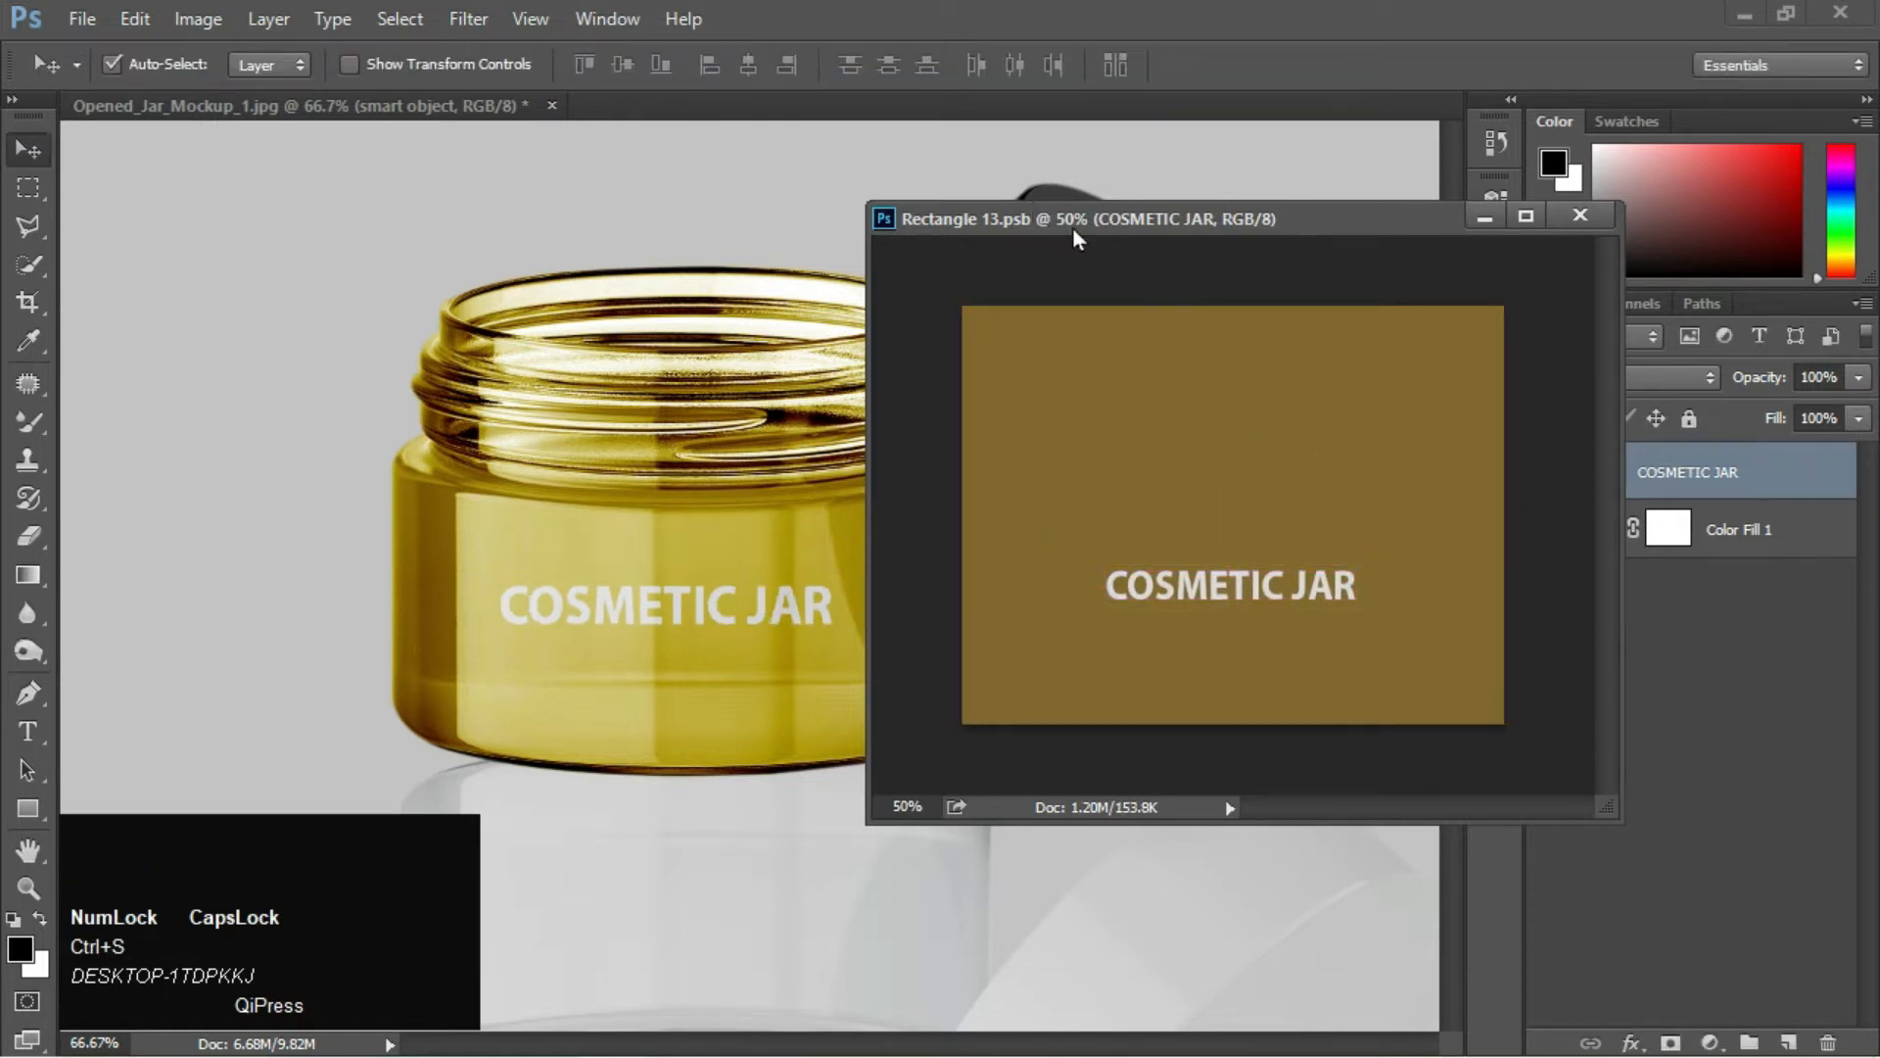
Nudge the text right and slightly down to center it on the jar, saving the smart object and keeping the jar unobstructed
{"action": "left_click_drag", "start_coordinate": [1075, 238], "coordinate": [1185, 247]}
{"action": "key", "text": "shift+Right"}
{"action": "key", "text": "shift+Right"}
{"action": "key", "text": "ctrl+s"}
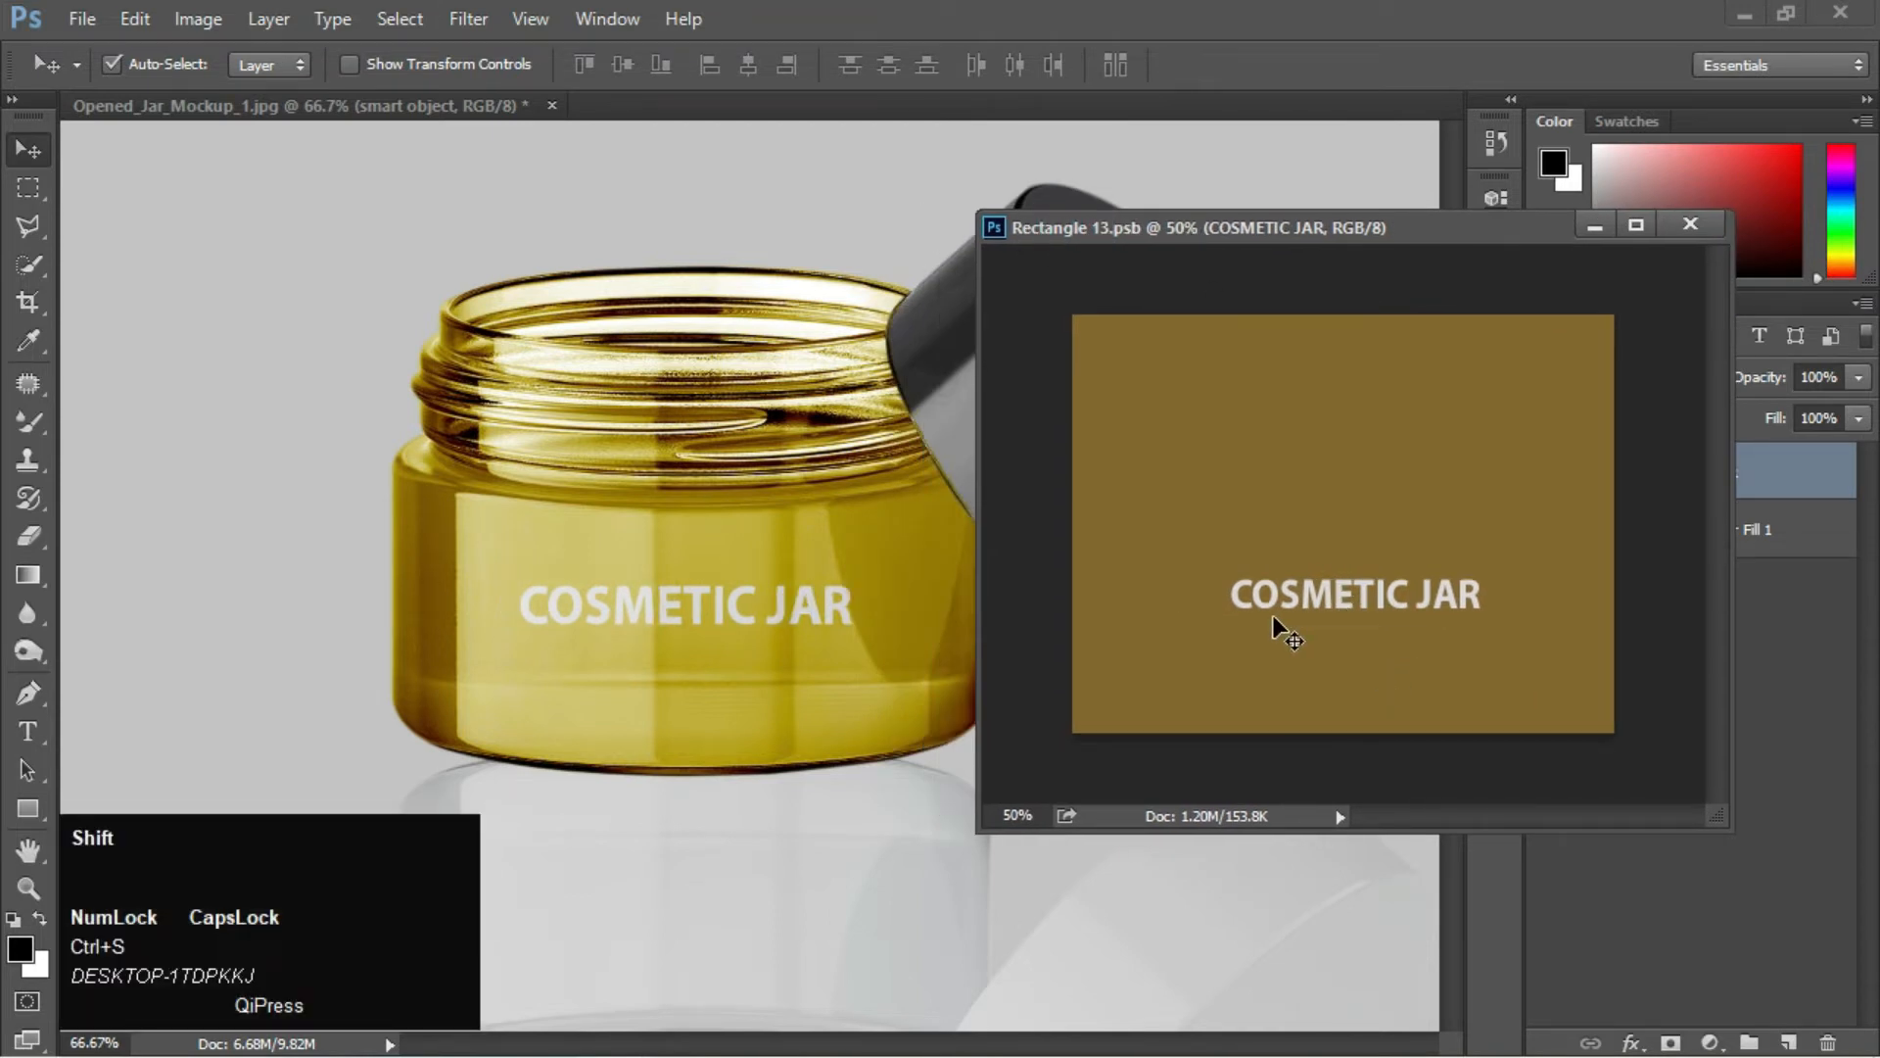
{"action": "key", "text": "shift+Right"}
{"action": "key", "text": "ctrl+s"}
{"action": "key", "text": "Left"}
{"action": "key", "text": "Left"}
{"action": "key", "text": "Down"}
{"action": "key", "text": "Down"}
{"action": "key", "text": "ctrl+s"}
{"action": "key", "text": "Down"}
{"action": "key", "text": "Down"}
{"action": "key", "text": "Down"}
{"action": "key", "text": "Down"}
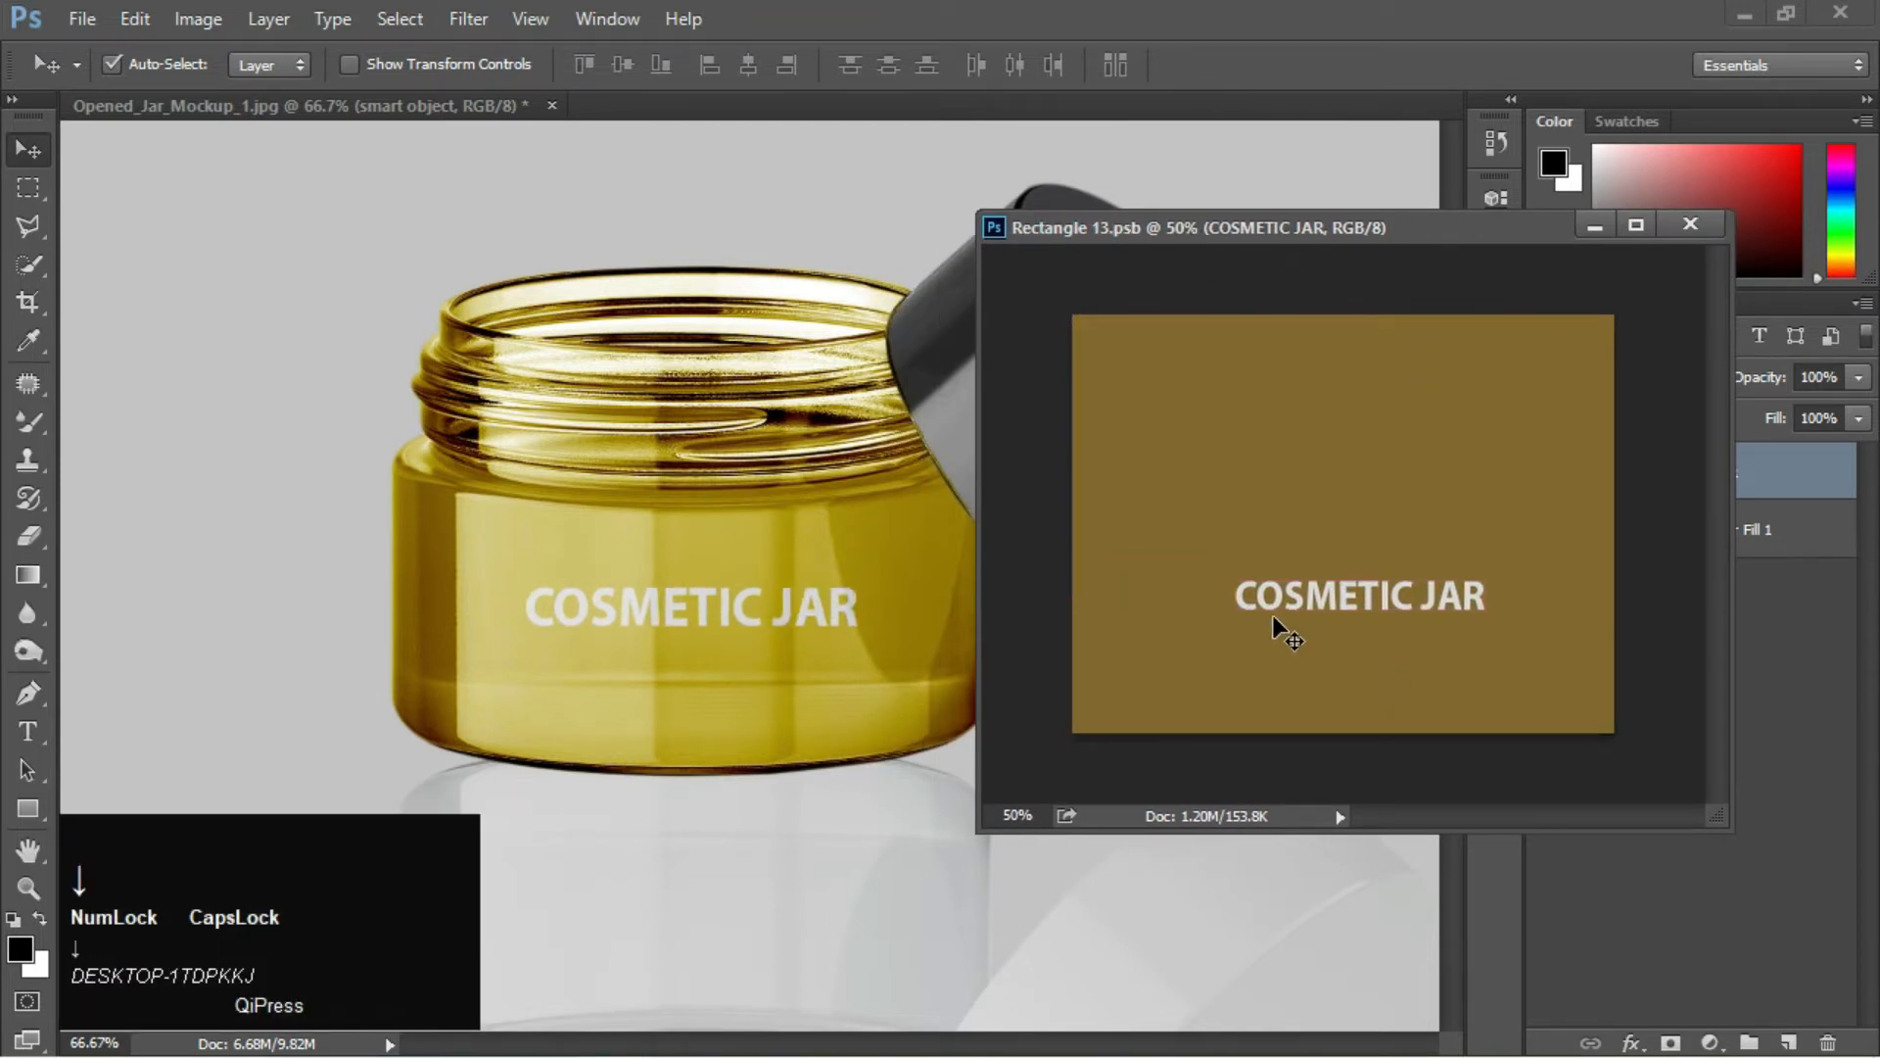
{"action": "key", "text": "ctrl+s"}
{"action": "key", "text": "Up"}
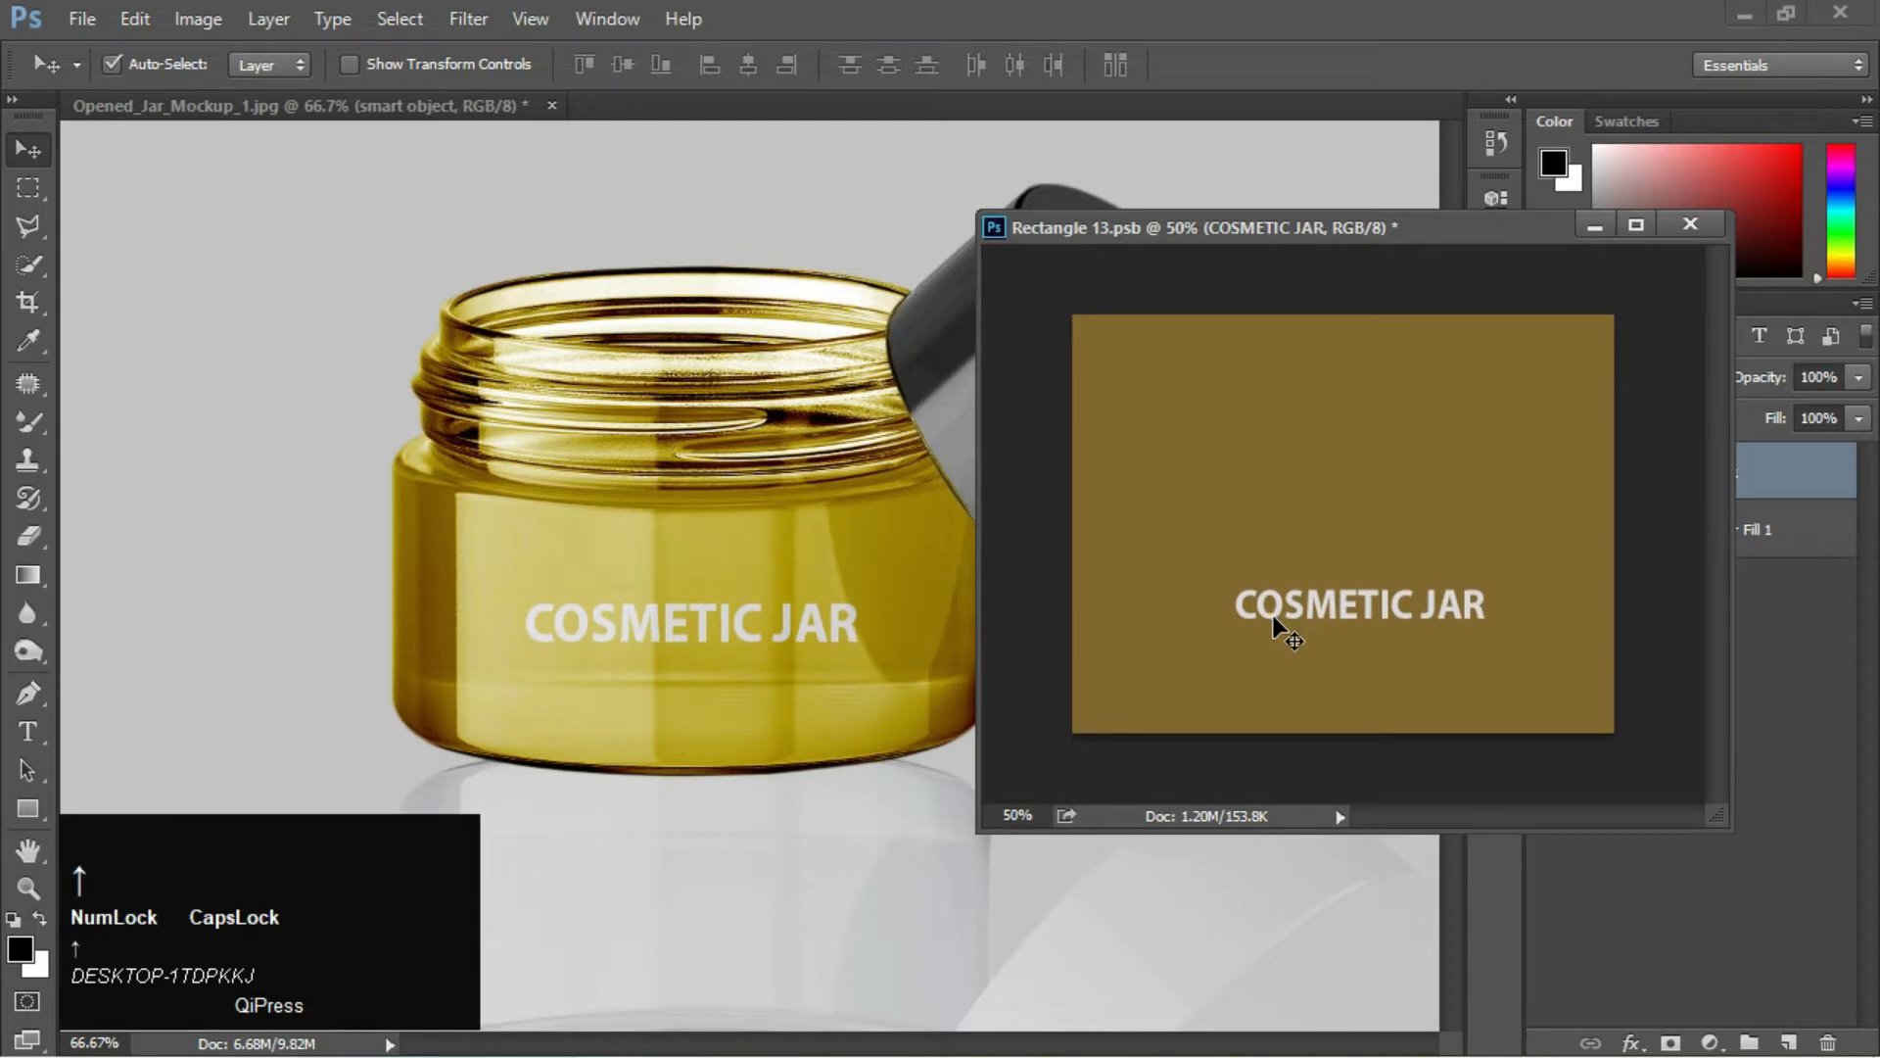
{"action": "left_click_drag", "start_coordinate": [1436, 231], "coordinate": [1485, 613]}
{"action": "double_click", "coordinate": [1598, 529]}
{"action": "left_click_drag", "start_coordinate": [989, 157], "coordinate": [1513, 39]}
{"action": "left_click_drag", "start_coordinate": [1203, 427], "coordinate": [1112, 454]}
{"action": "left_click", "coordinate": [1778, 133]}
Change the COSMETIC JAR text color to dark gray #383838 and save the smart object
{"action": "left_click", "coordinate": [1643, 480]}
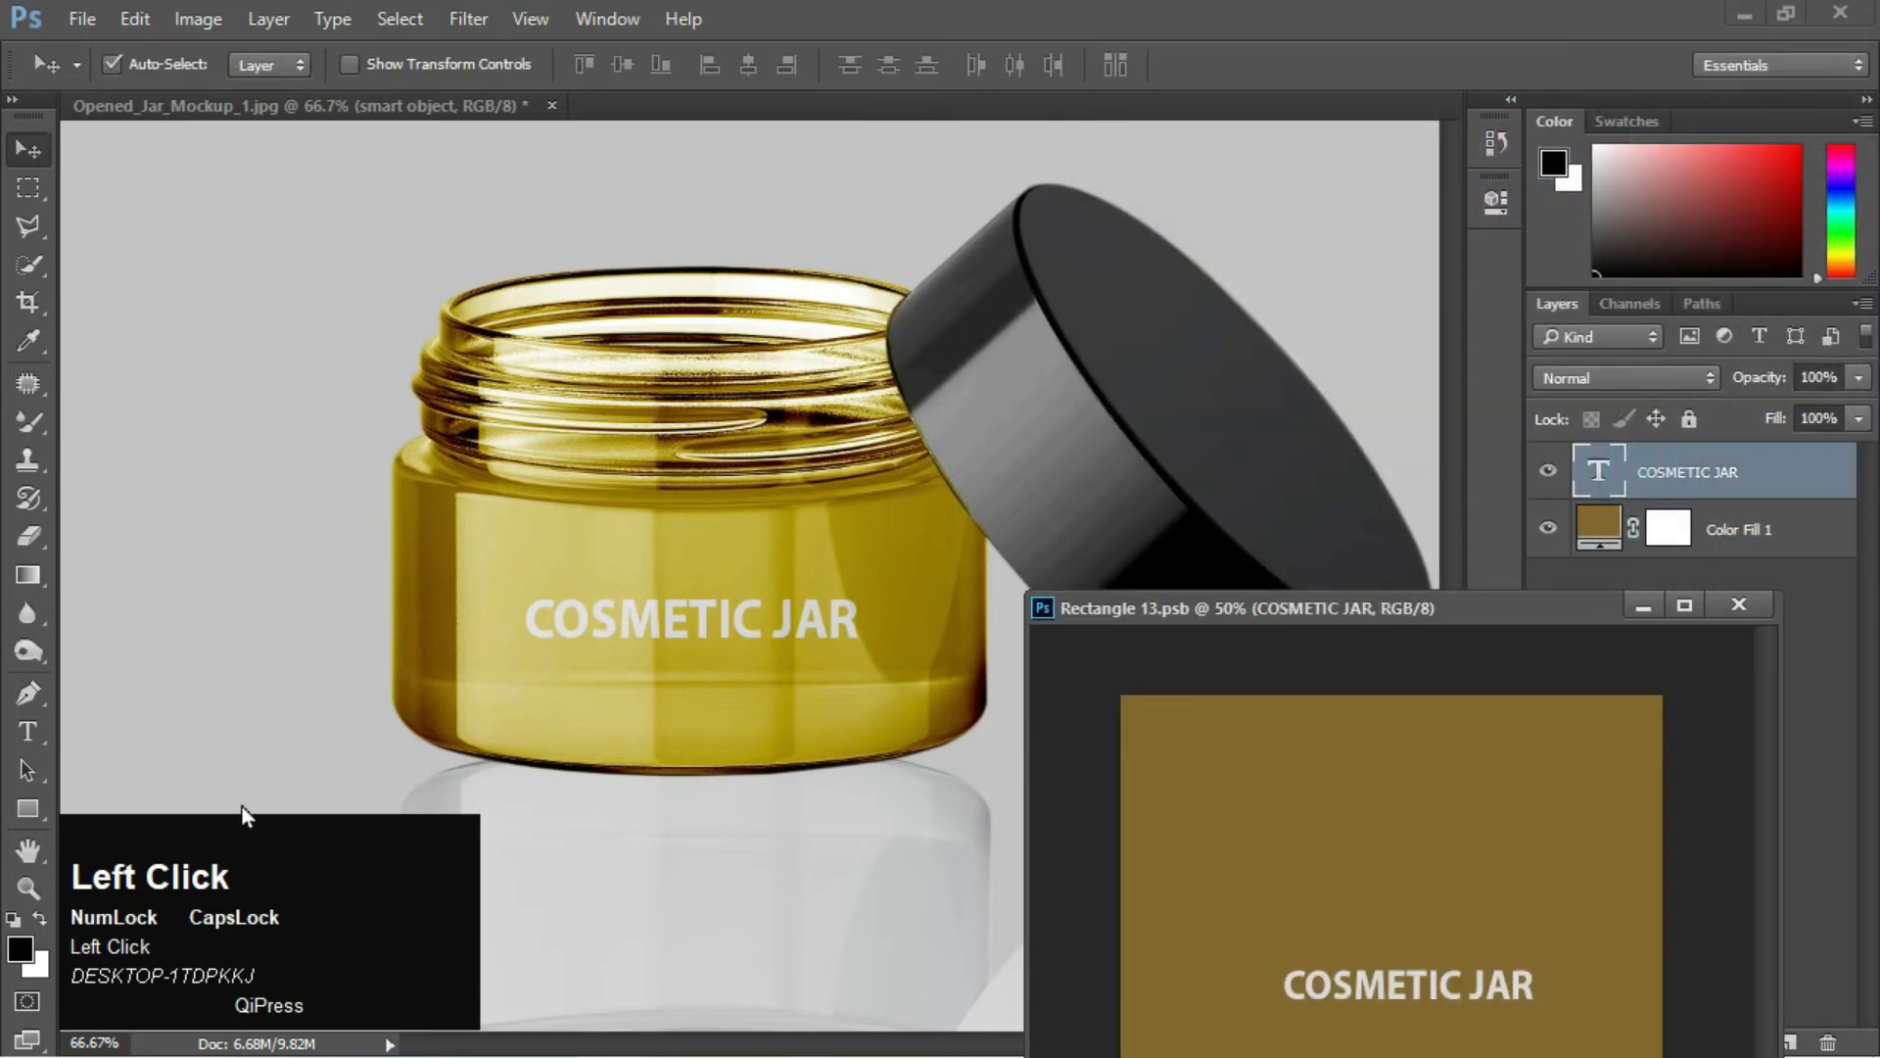
{"action": "left_click", "coordinate": [30, 733]}
{"action": "left_click_drag", "start_coordinate": [957, 160], "coordinate": [1481, 27]}
{"action": "left_click_drag", "start_coordinate": [1121, 416], "coordinate": [1077, 384]}
{"action": "left_click", "coordinate": [1749, 79]}
{"action": "key", "text": "ctrl+s"}
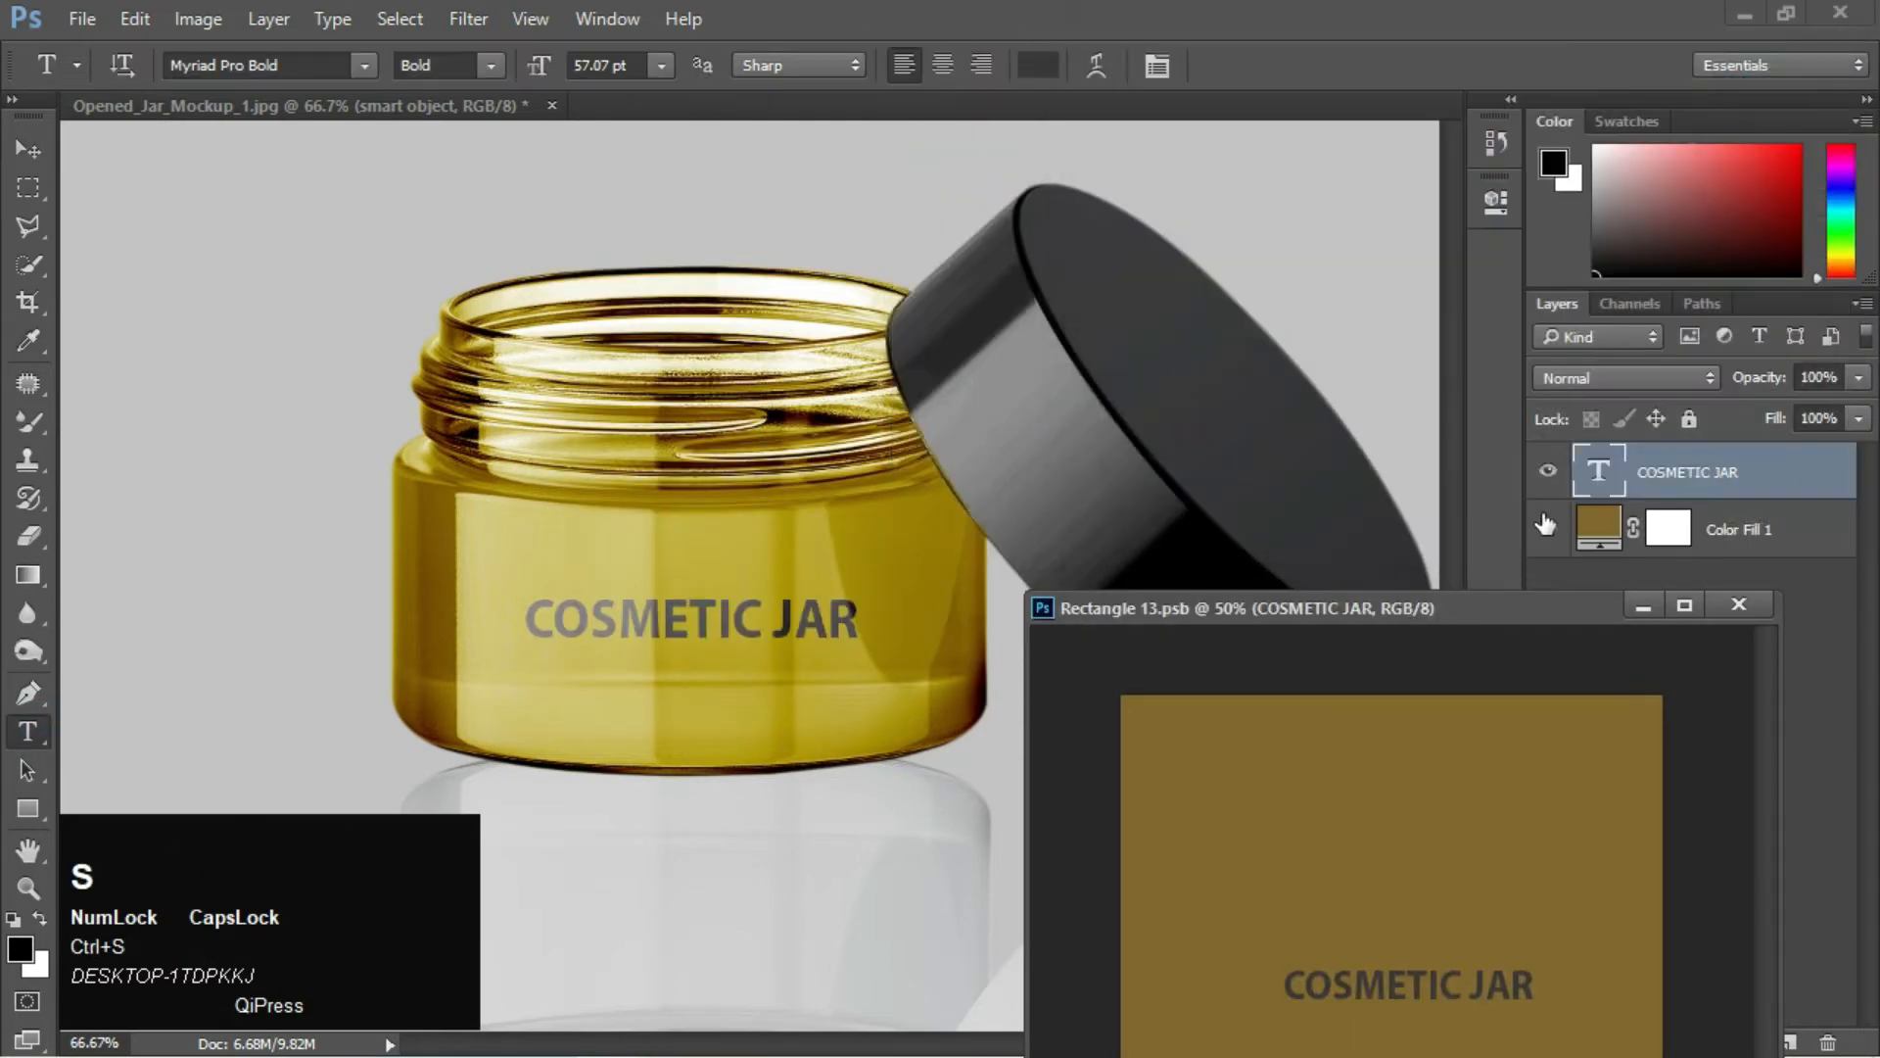
Set the COSMETIC JAR text color to black #000000
{"action": "left_click", "coordinate": [1036, 77]}
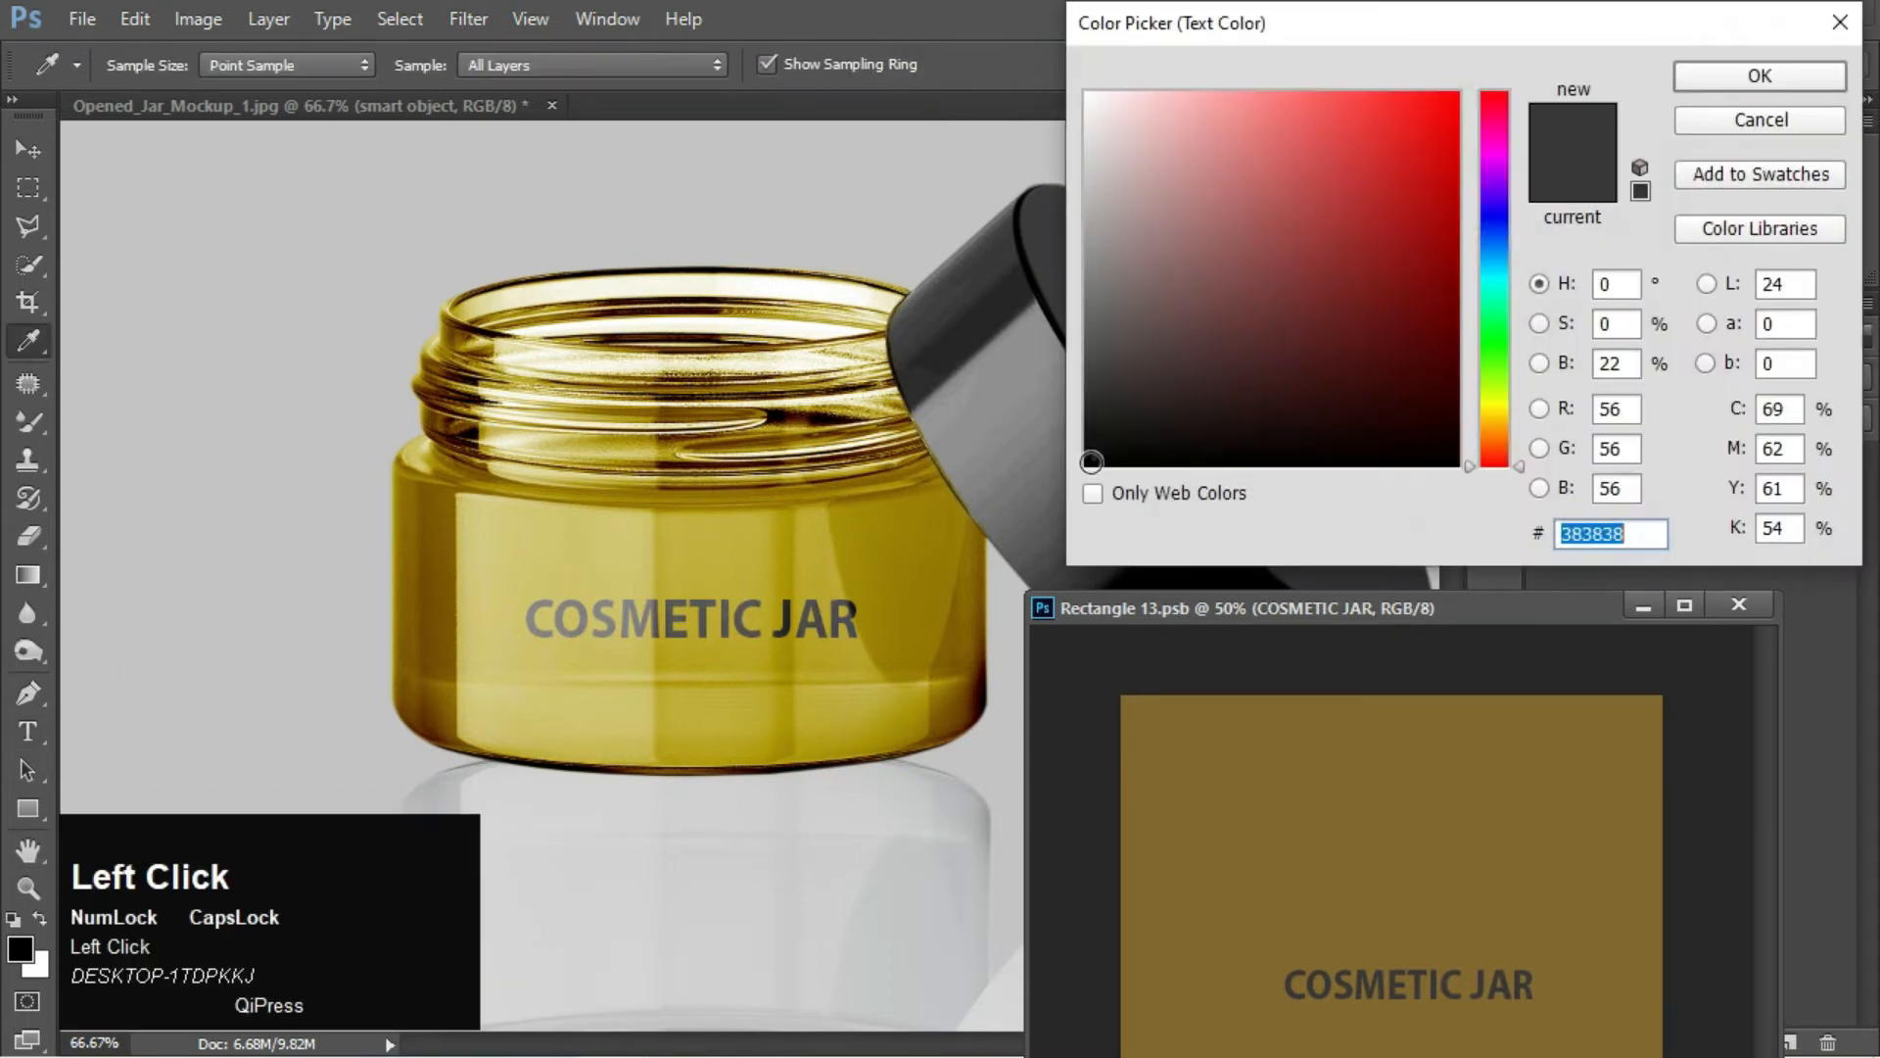
{"action": "type", "text": "000000"}
{"action": "left_click", "coordinate": [1749, 75]}
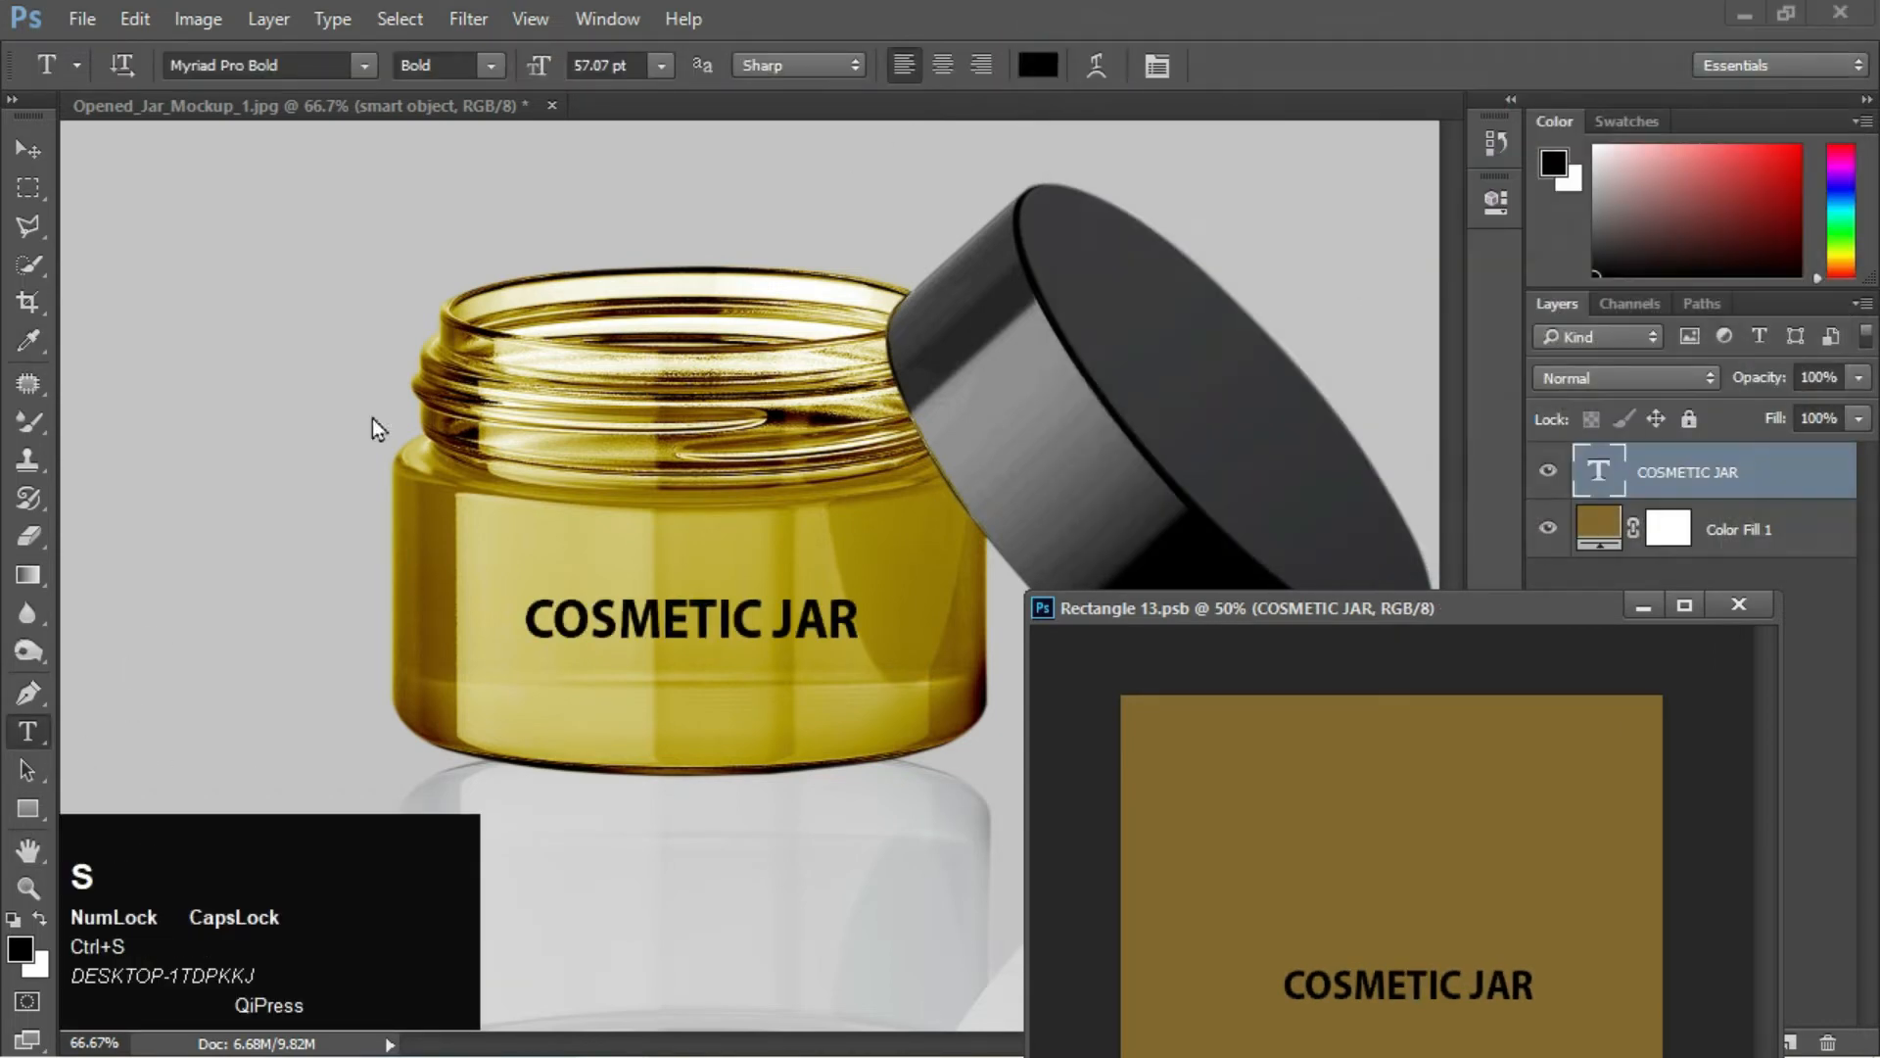
Try the Impact Regular font on the COSMETIC JAR text and save the smart object
{"action": "left_click", "coordinate": [364, 66]}
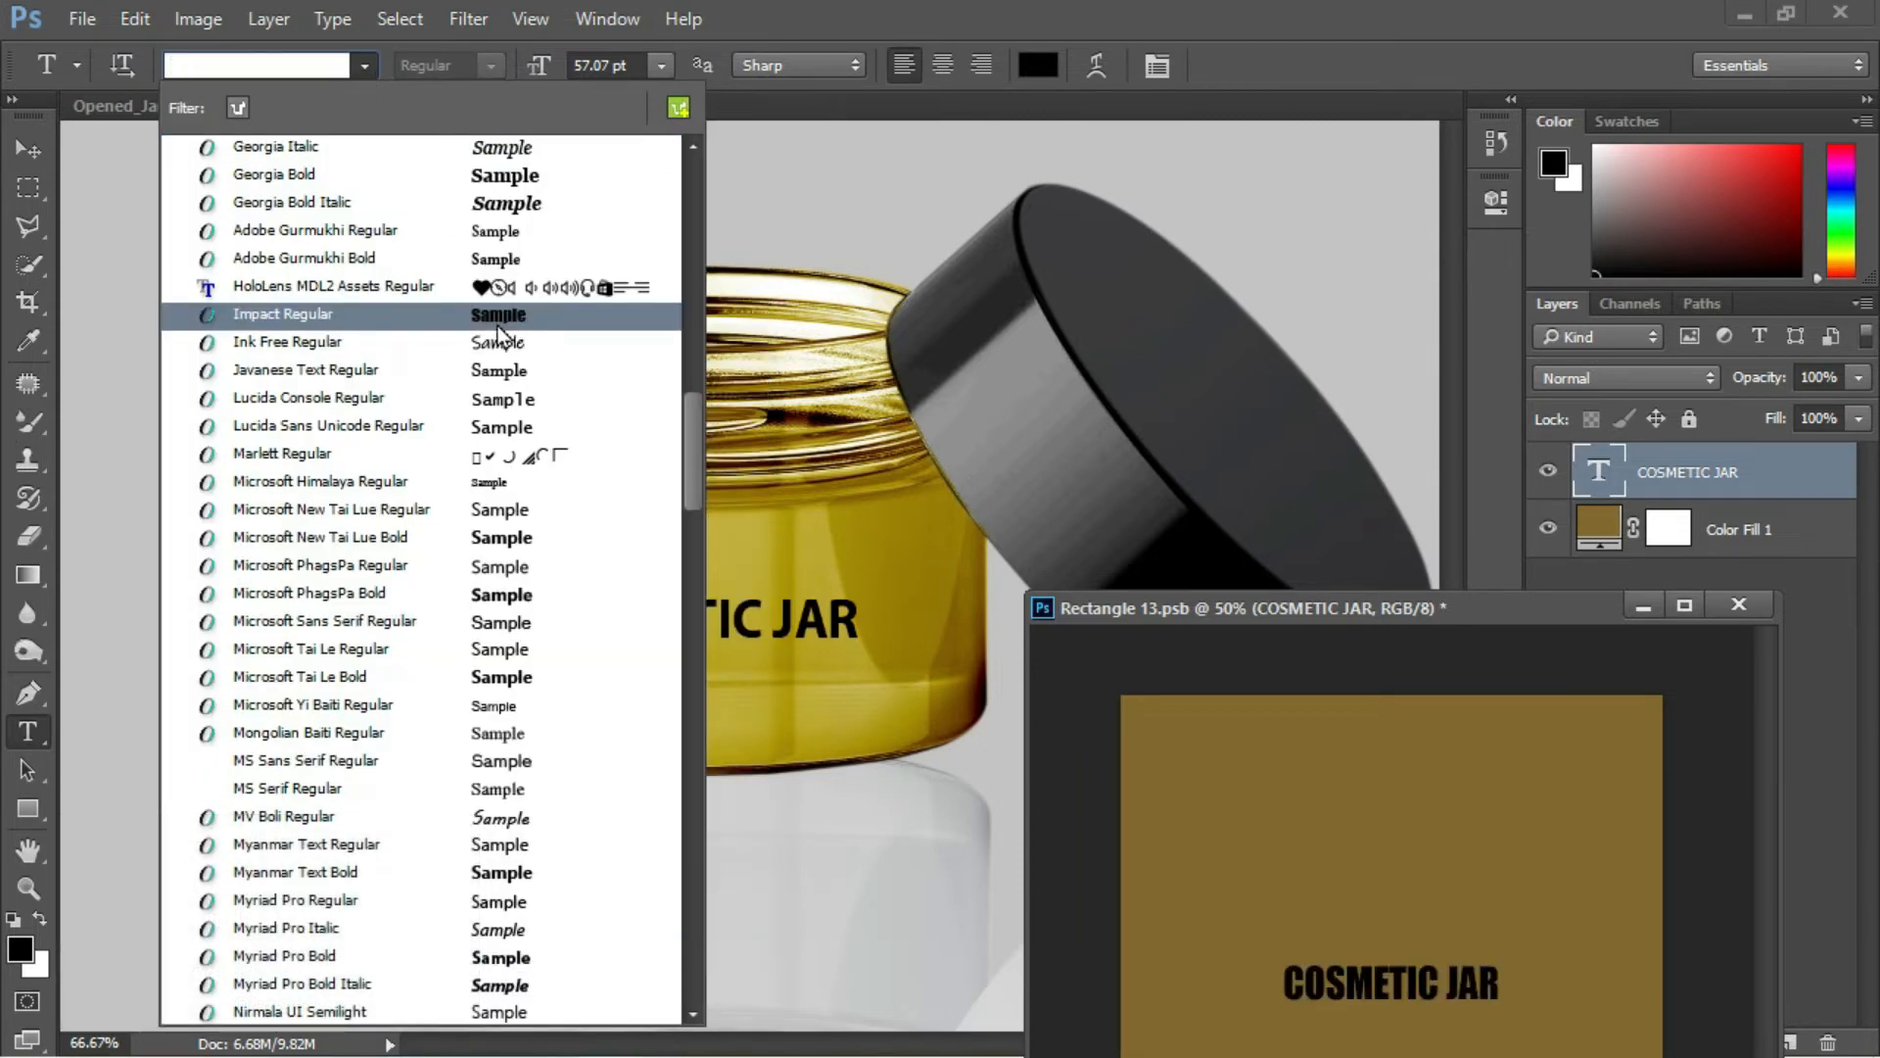
{"action": "left_click", "coordinate": [508, 323]}
{"action": "key", "text": "ctrl+s"}
Change the COSMETIC JAR text font to Microsoft Tai Le Bold and save the smart object
{"action": "left_click", "coordinate": [364, 66]}
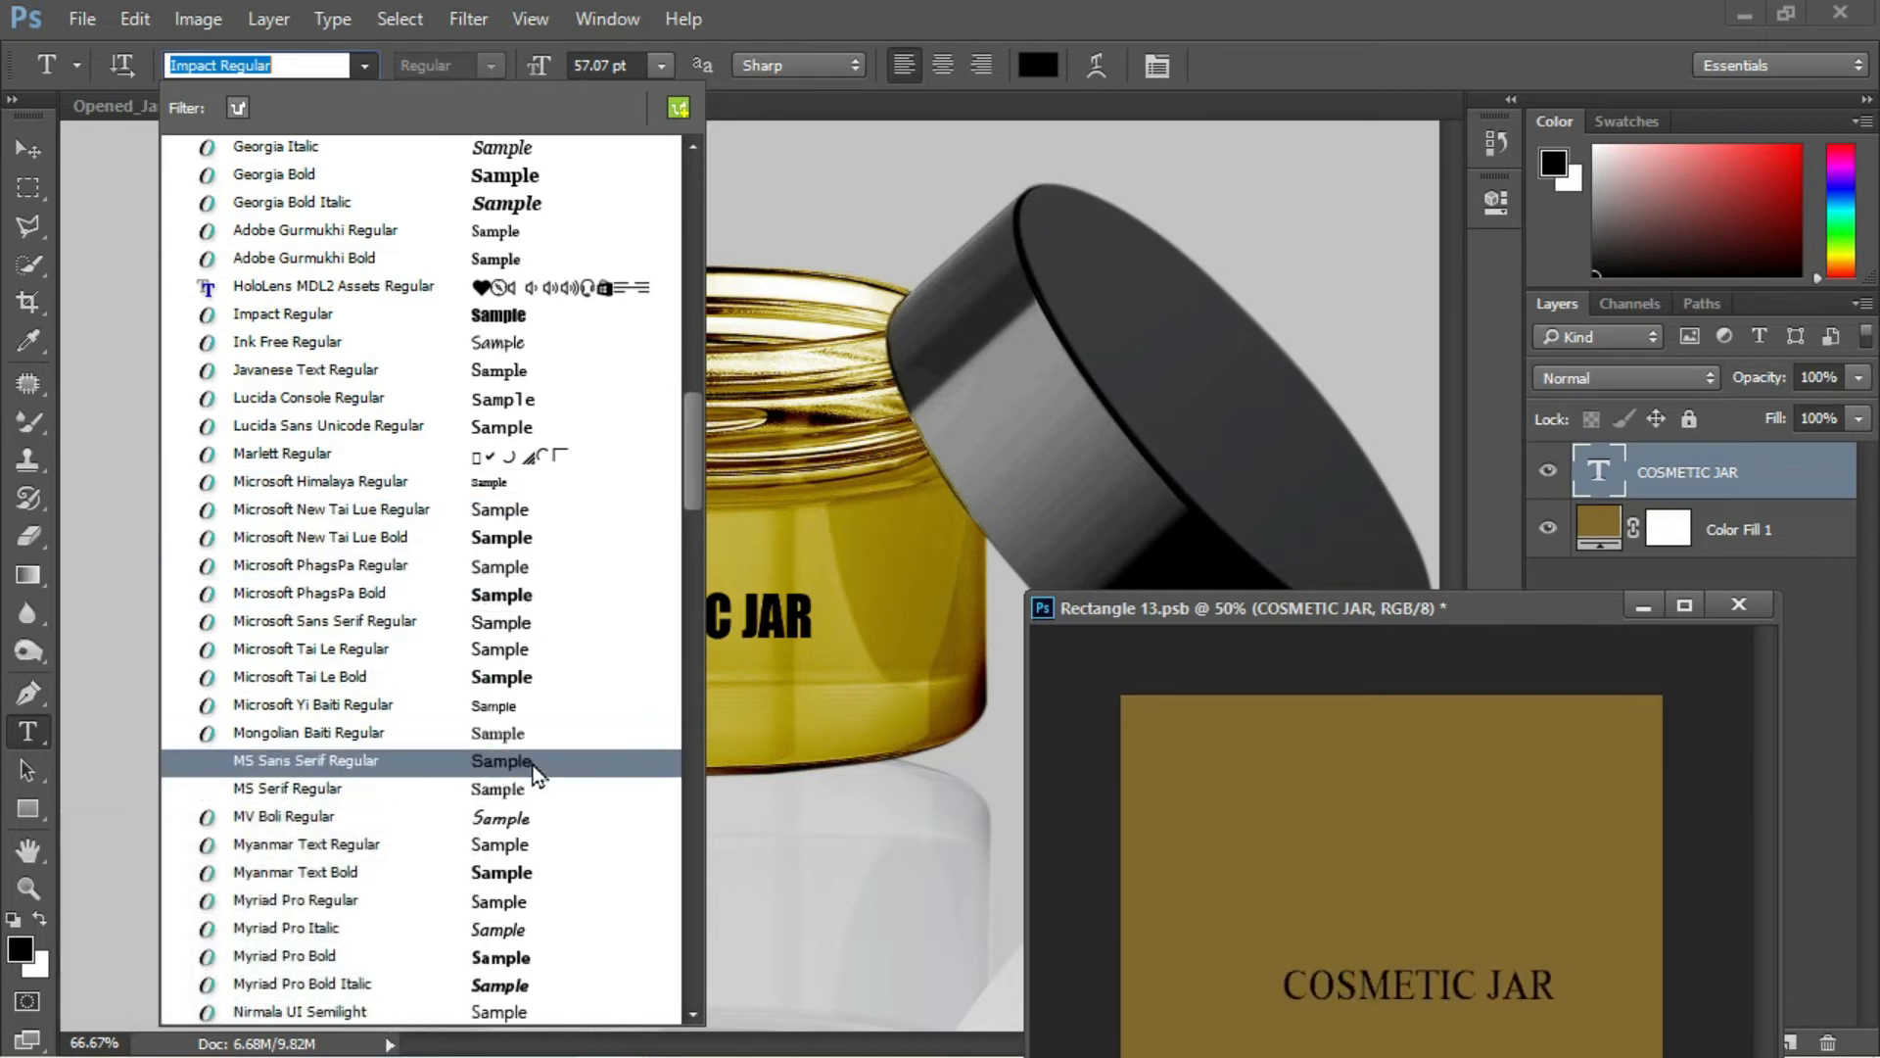
{"action": "left_click", "coordinate": [521, 681]}
{"action": "key", "text": "ctrl+s"}
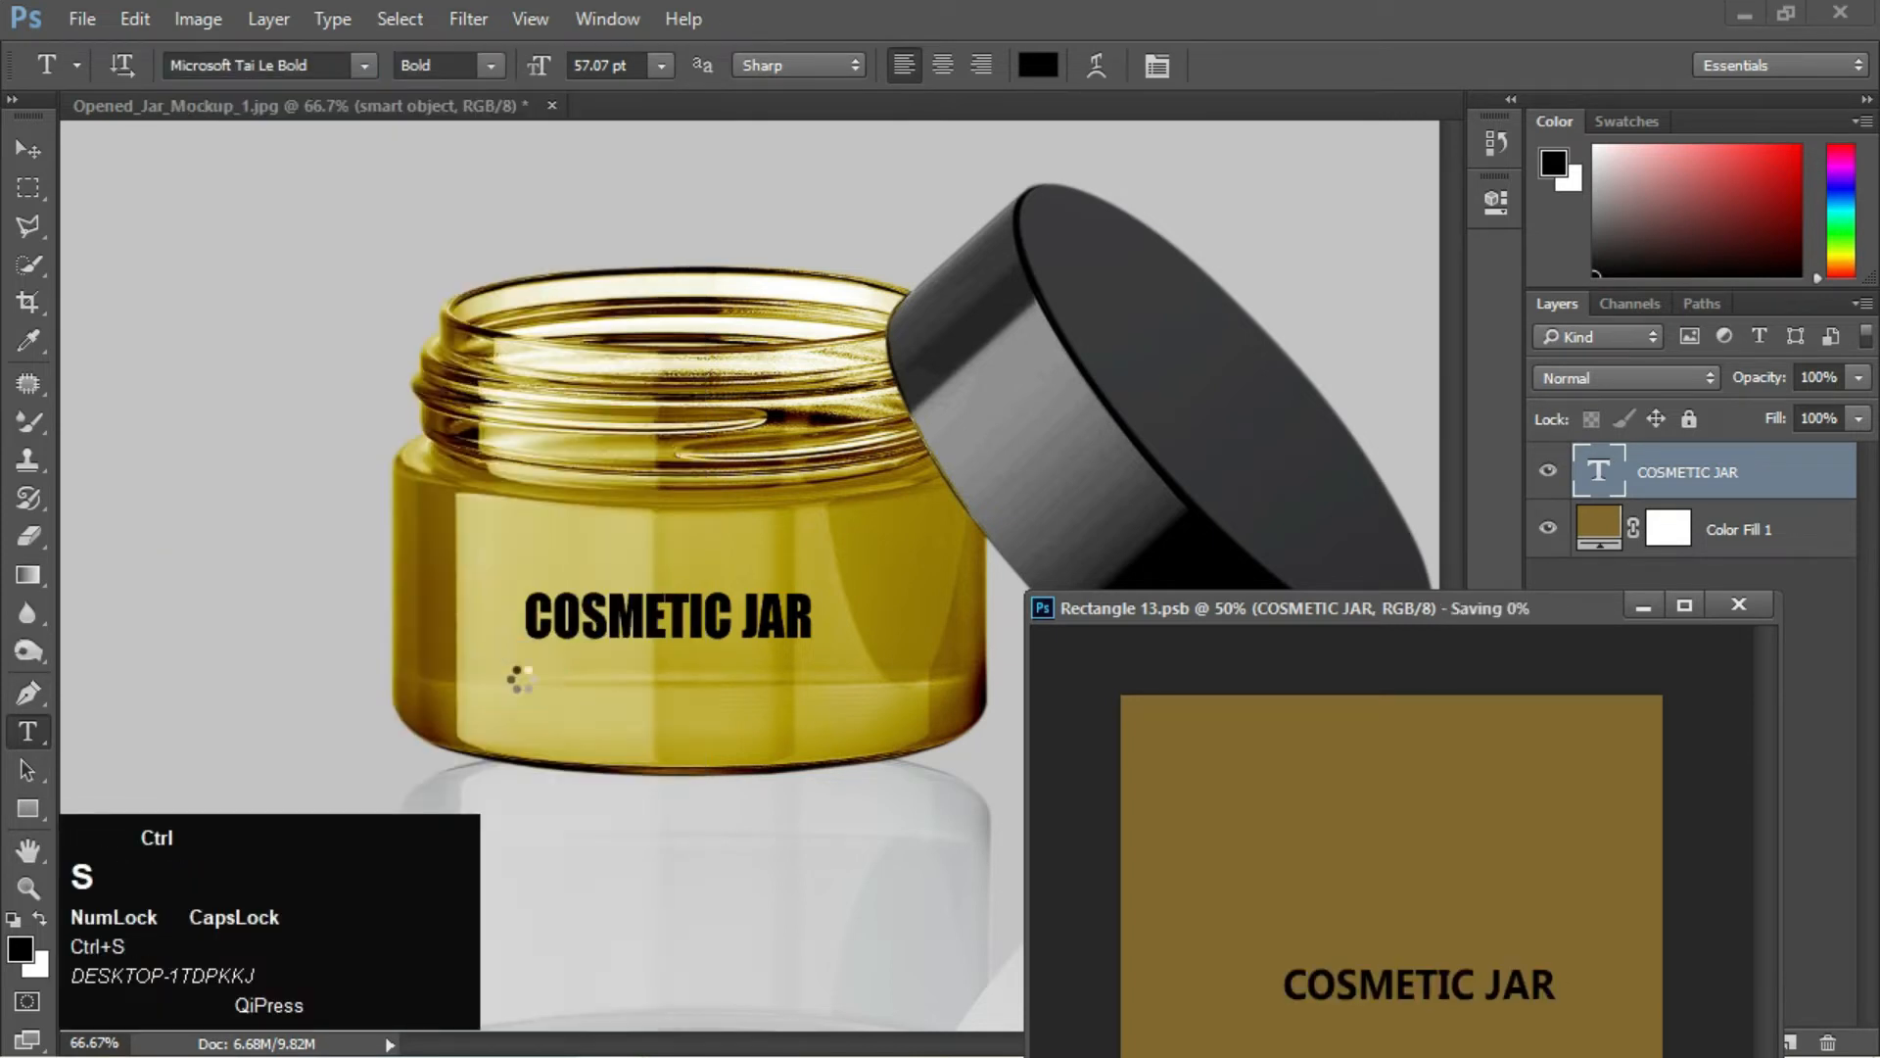
Nudge the COSMETIC JAR text slightly left and down, and save the smart object
{"action": "left_click", "coordinate": [45, 151]}
{"action": "key", "text": "Left"}
{"action": "key", "text": "Left"}
{"action": "key", "text": "Left"}
{"action": "key", "text": "Left"}
{"action": "key", "text": "Left"}
{"action": "key", "text": "Left"}
{"action": "key", "text": "Left"}
{"action": "key", "text": "Left"}
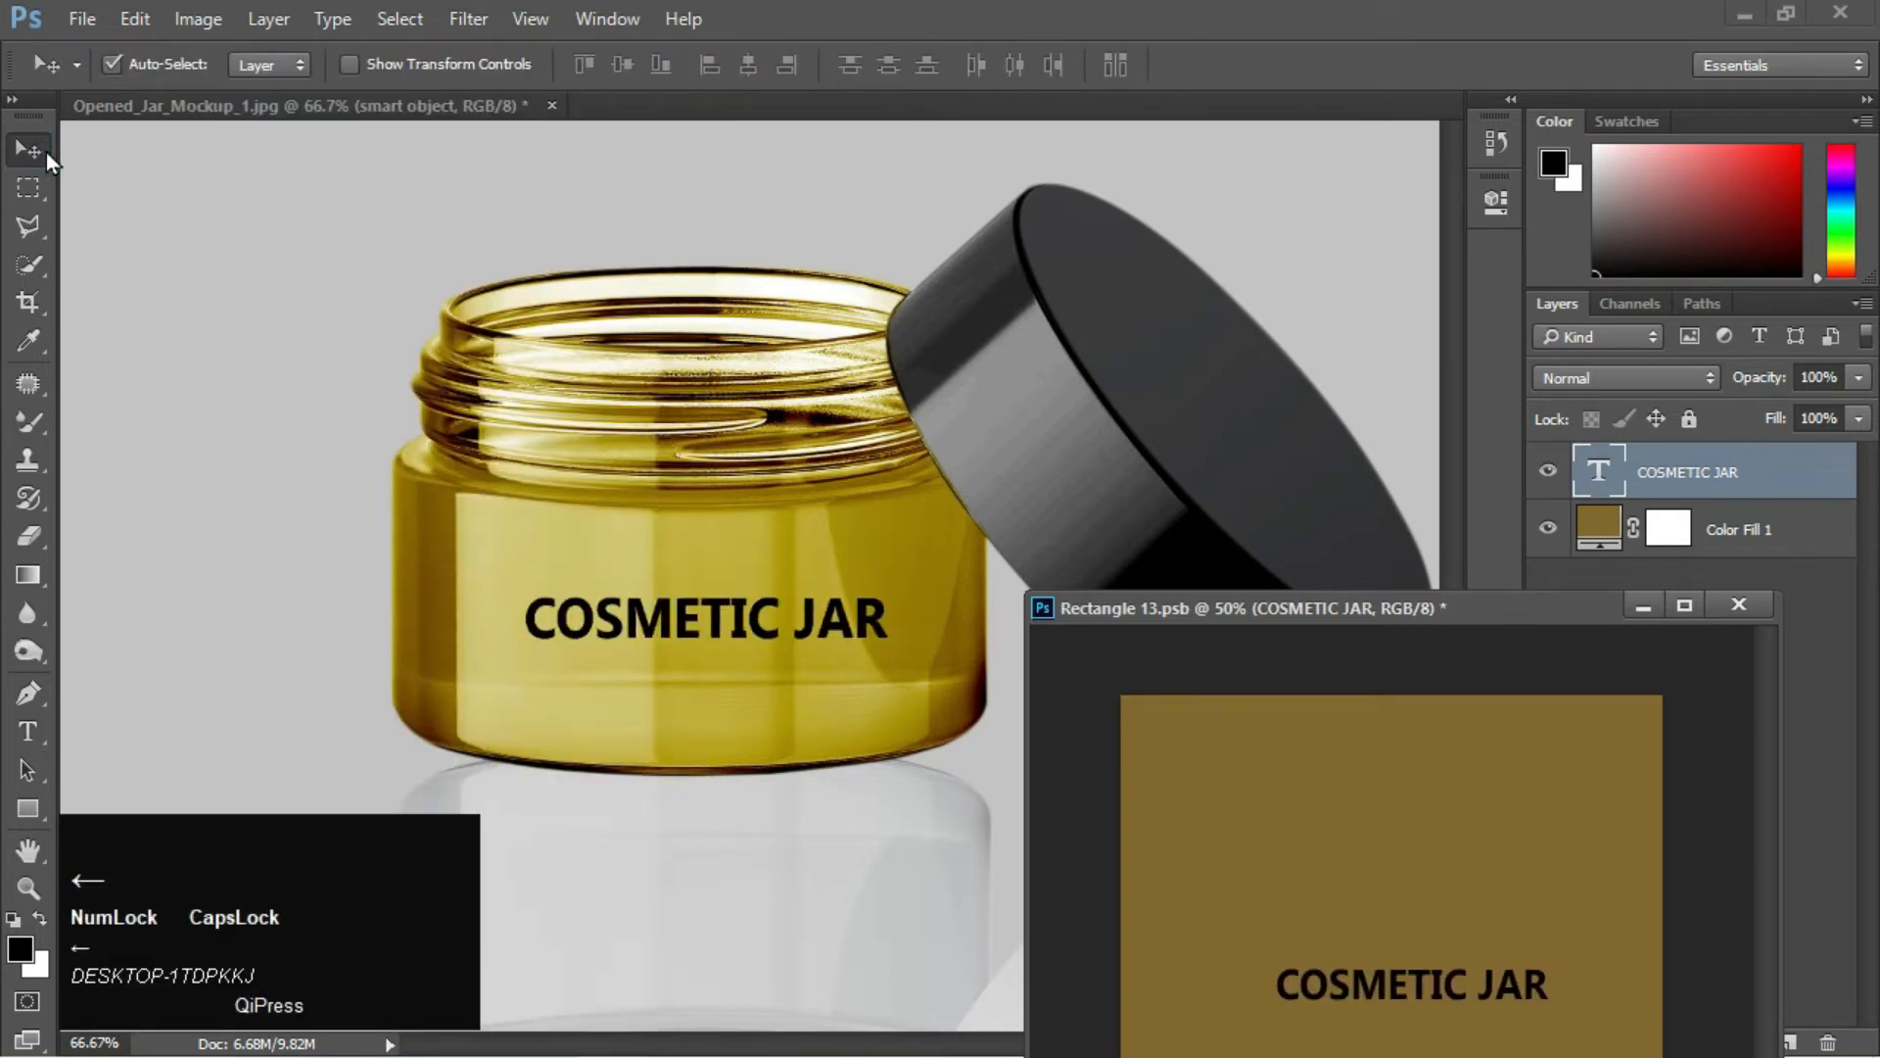
{"action": "key", "text": "Down"}
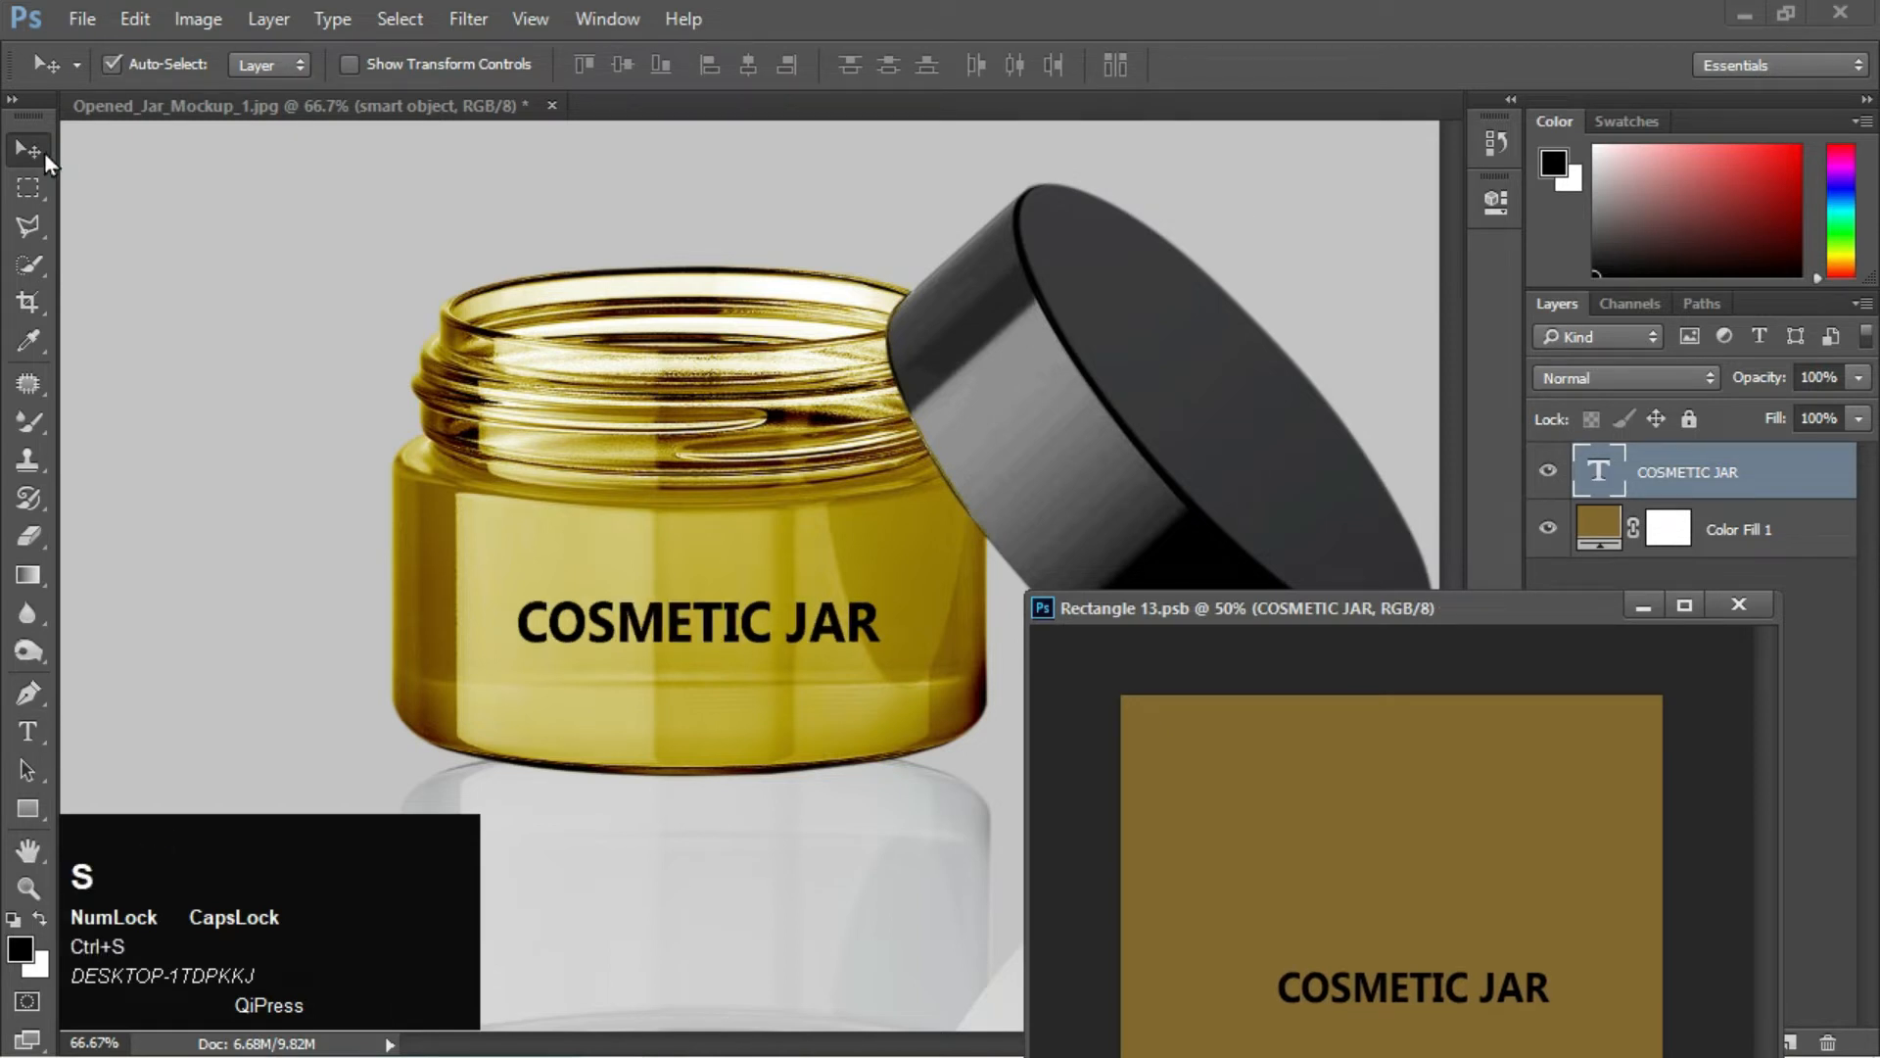
Dock the floating label smart object window as a tab and save it
{"action": "left_click_drag", "start_coordinate": [1469, 607], "coordinate": [1659, 605]}
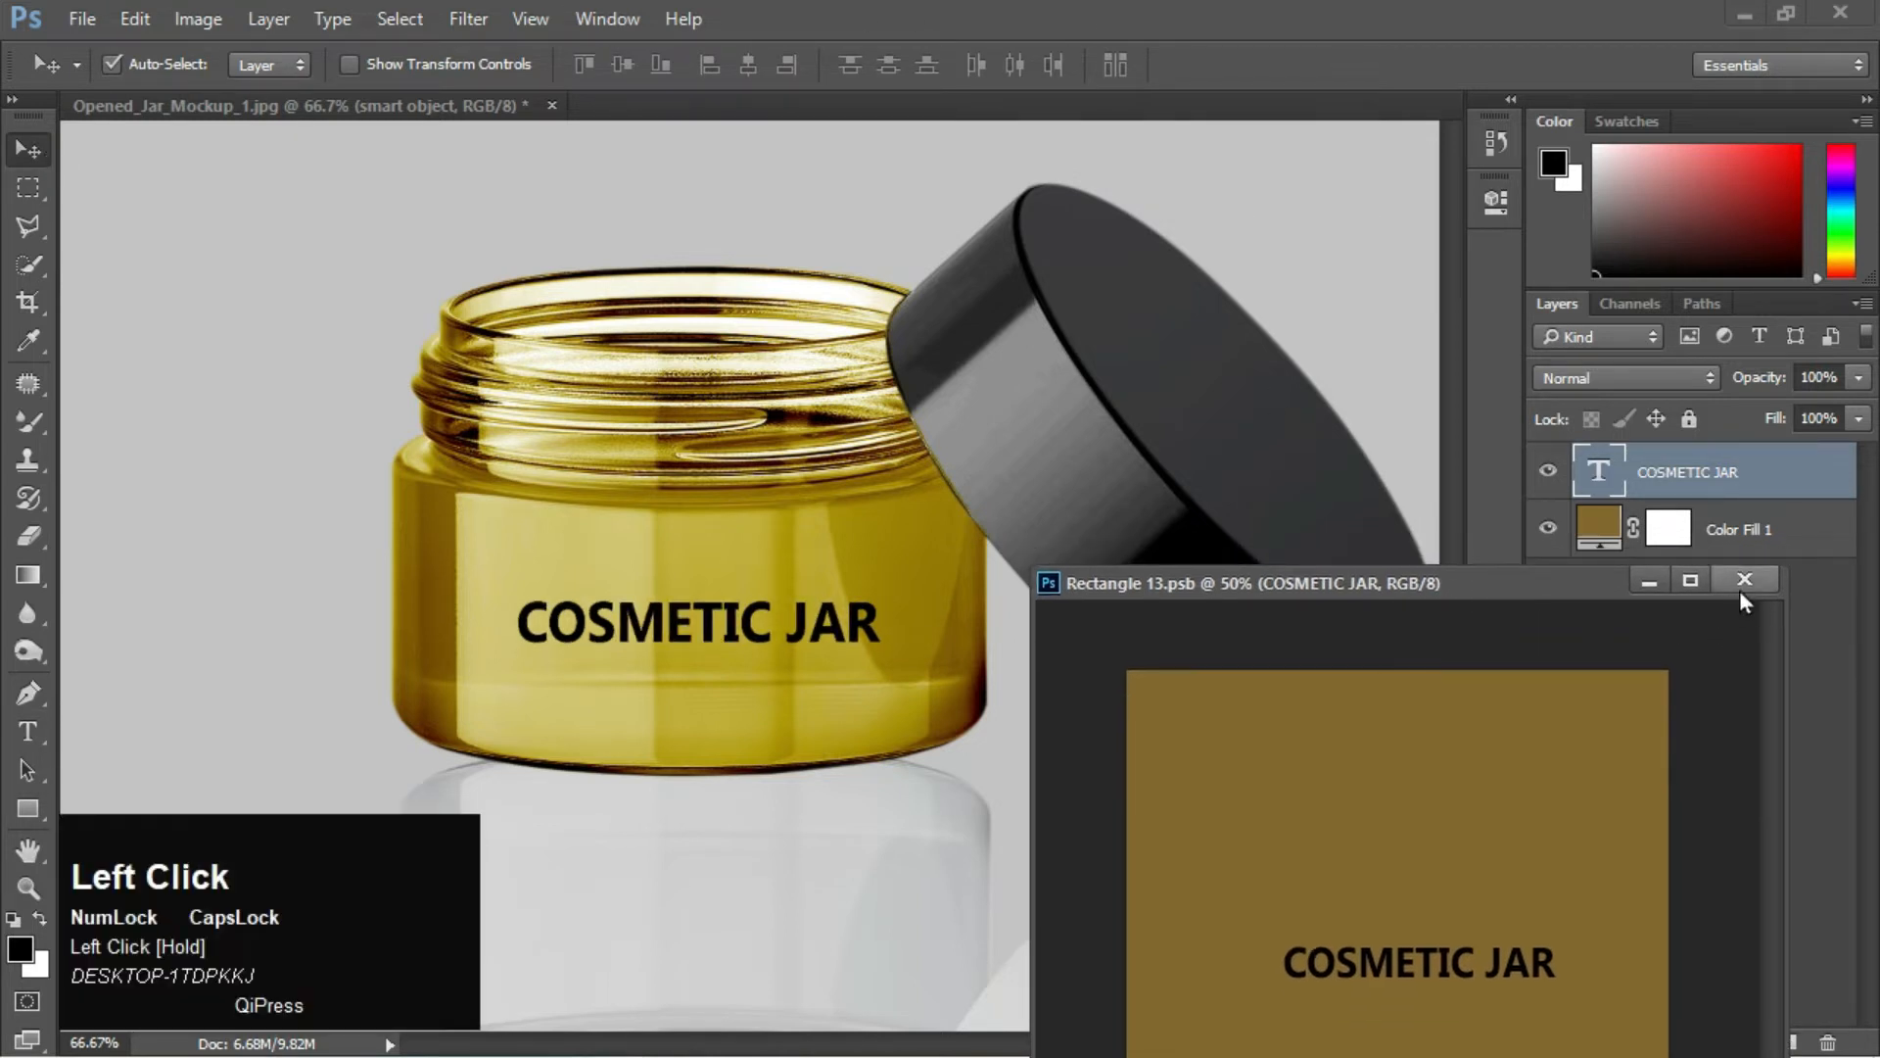
{"action": "left_click_drag", "start_coordinate": [1399, 589], "coordinate": [1273, 108]}
{"action": "key", "text": "Right"}
{"action": "key", "text": "Left"}
{"action": "key", "text": "ctrl+s"}
Draw a rectangle about 392 by 81 px around the COSMETIC JAR text
{"action": "key", "text": "ctrl+equal"}
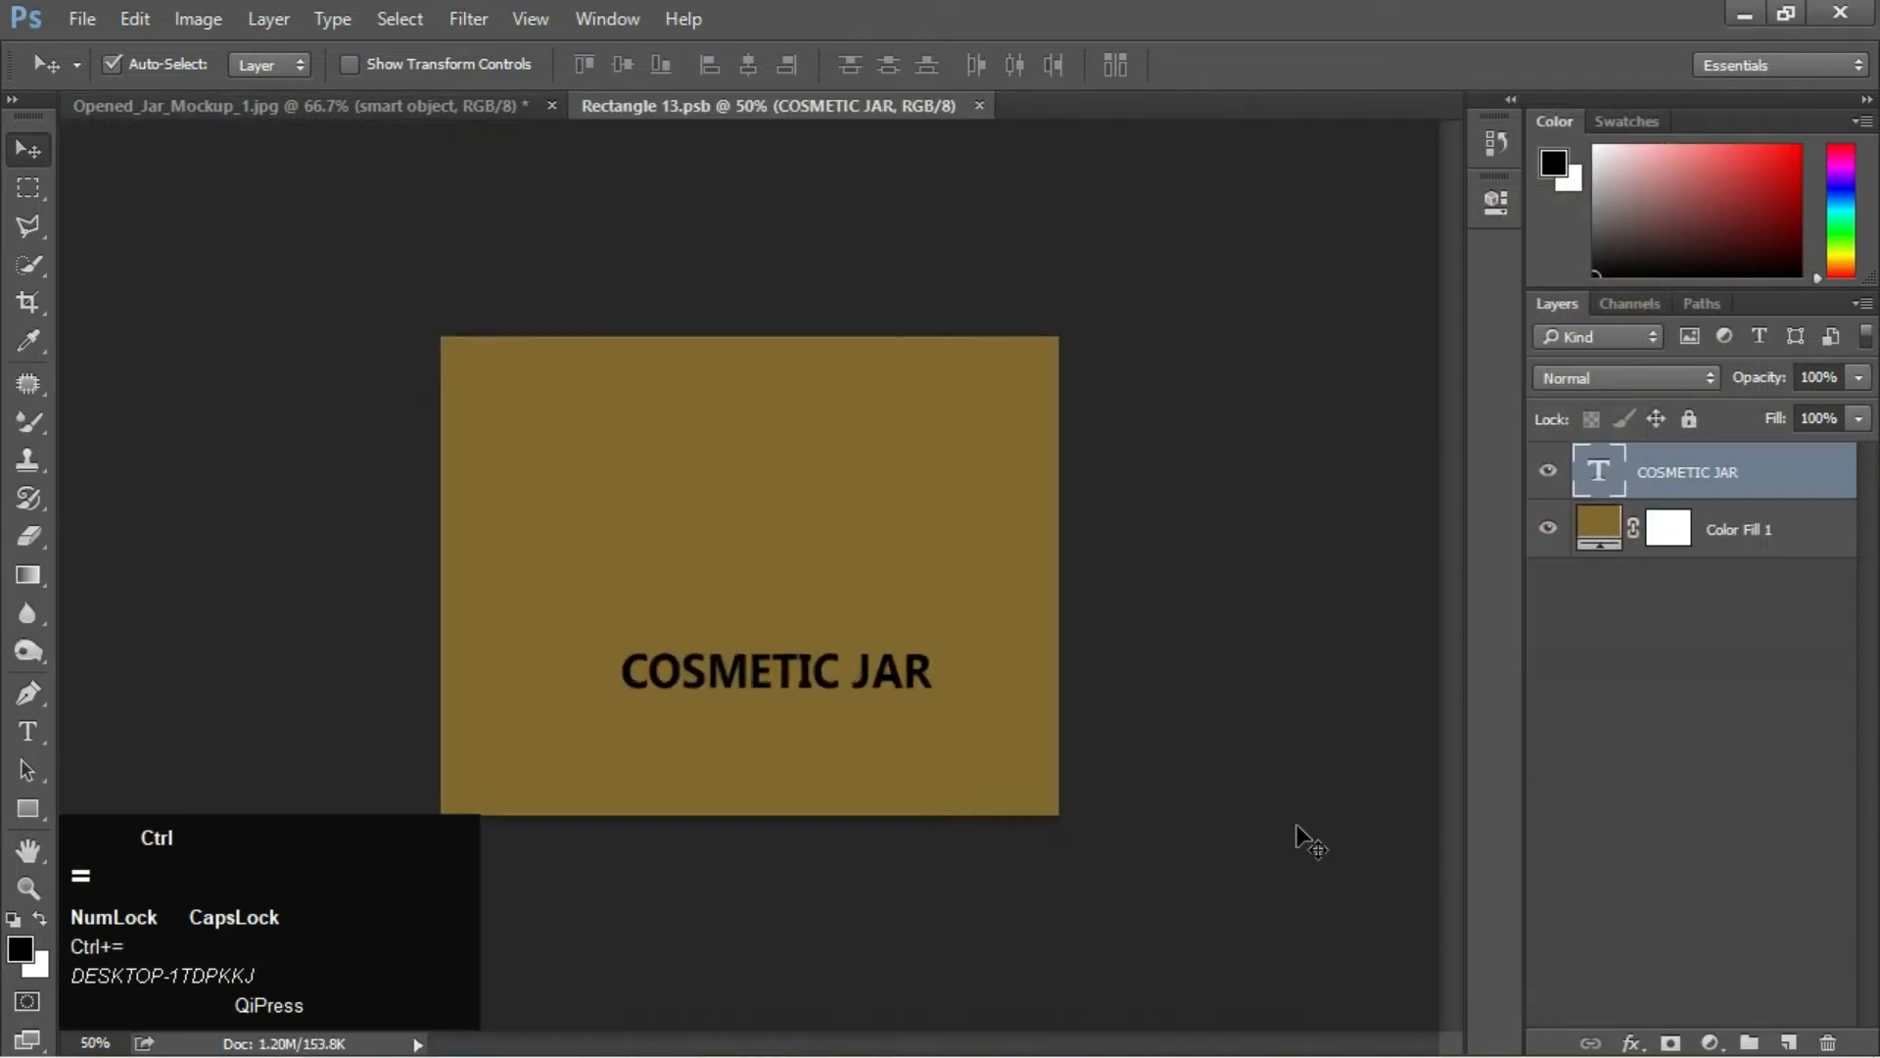
{"action": "key", "text": "ctrl+equal"}
{"action": "key", "text": "ctrl+minus"}
{"action": "right_click", "coordinate": [27, 815]}
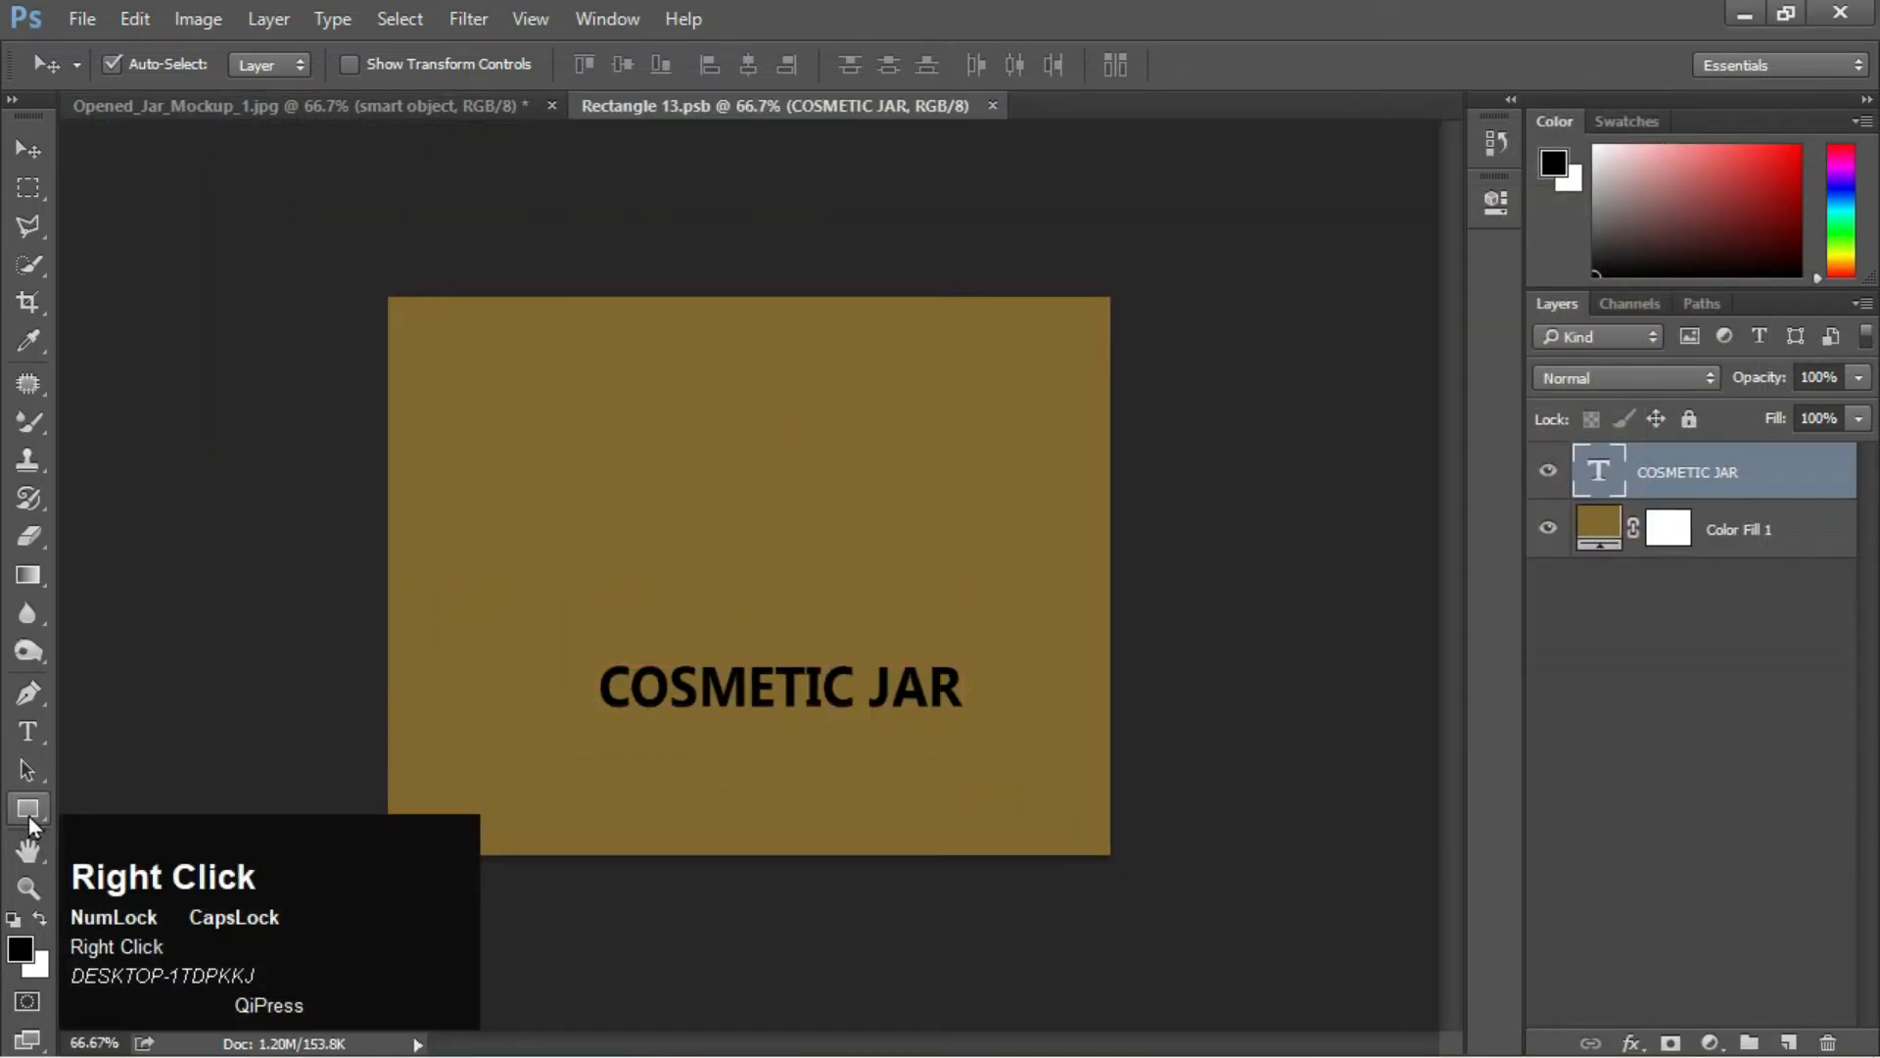
{"action": "left_click", "coordinate": [117, 807]}
{"action": "left_click", "coordinate": [703, 775], "text": "ctrl"}
{"action": "key", "text": "space"}
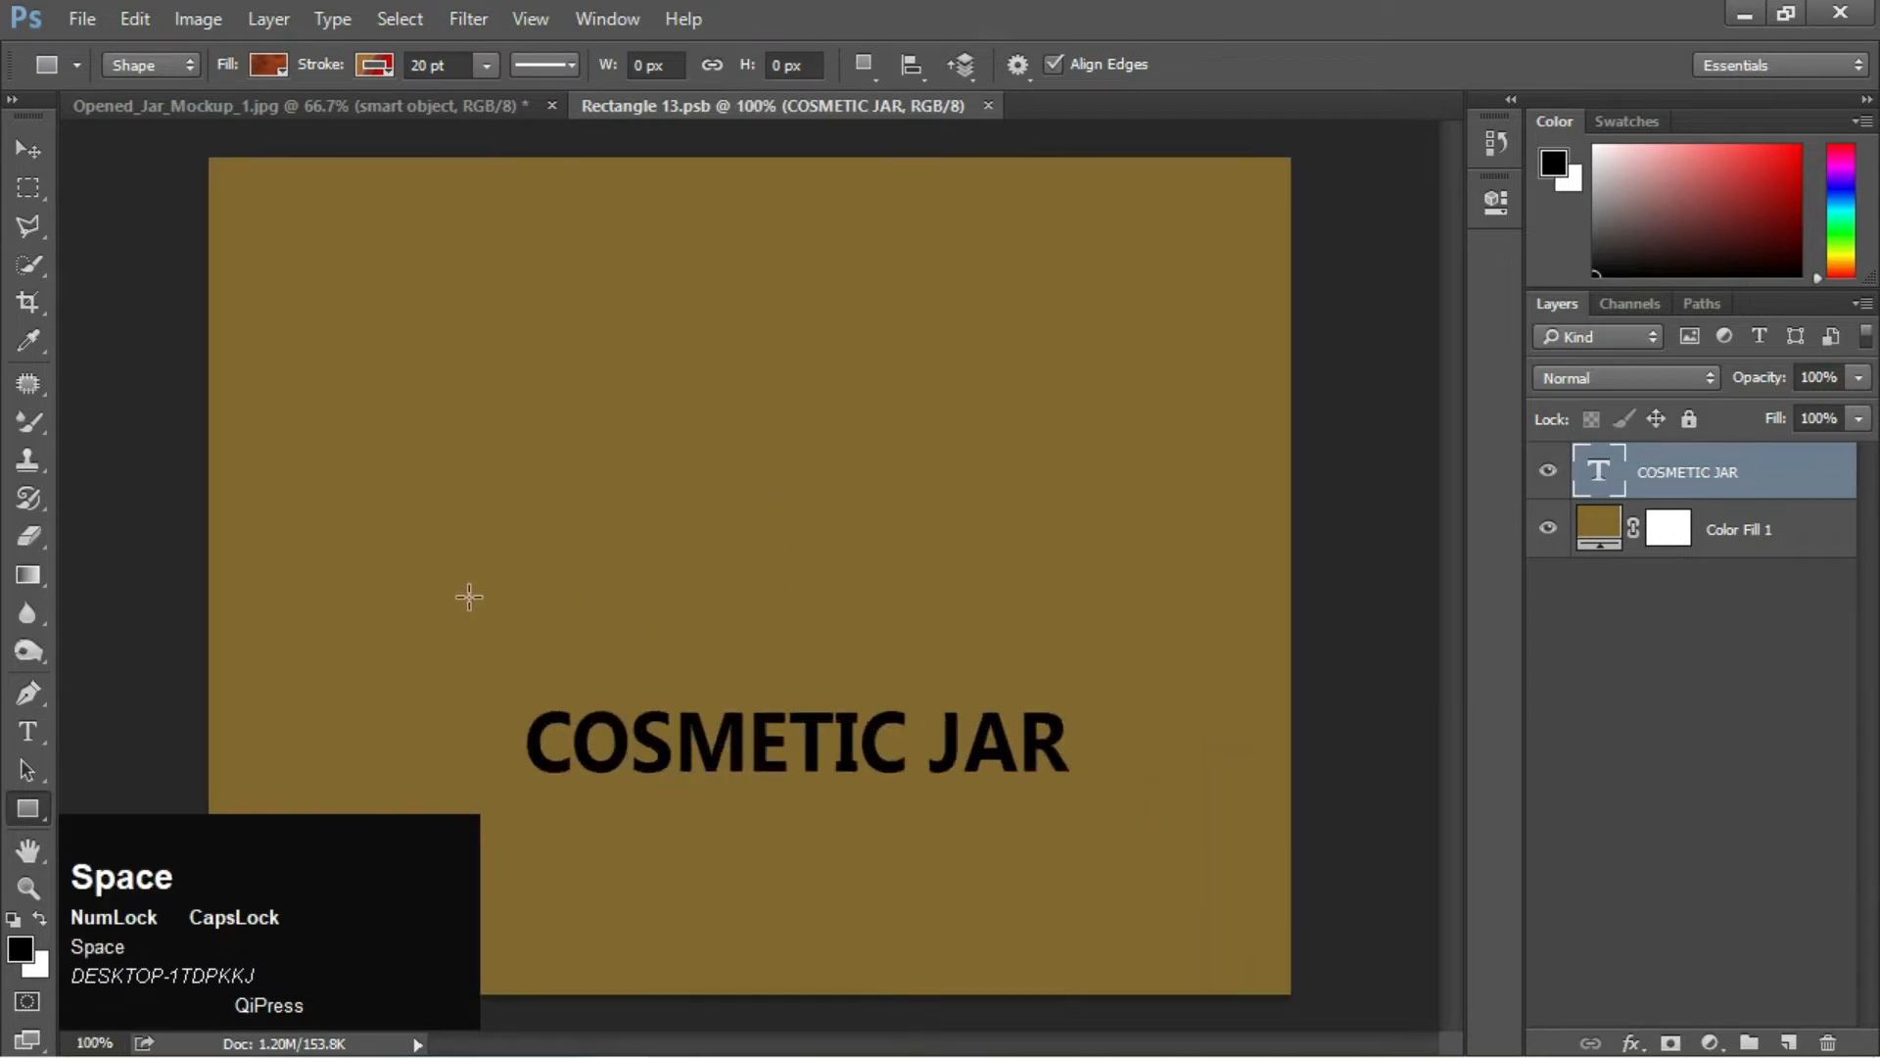
{"action": "mouse_move", "coordinate": [508, 682]}
{"action": "left_mouse_down"}
{"action": "mouse_move", "coordinate": [735, 828]}
{"action": "mouse_move", "coordinate": [1084, 800]}
{"action": "left_mouse_up"}
{"action": "left_click", "coordinate": [1407, 184]}
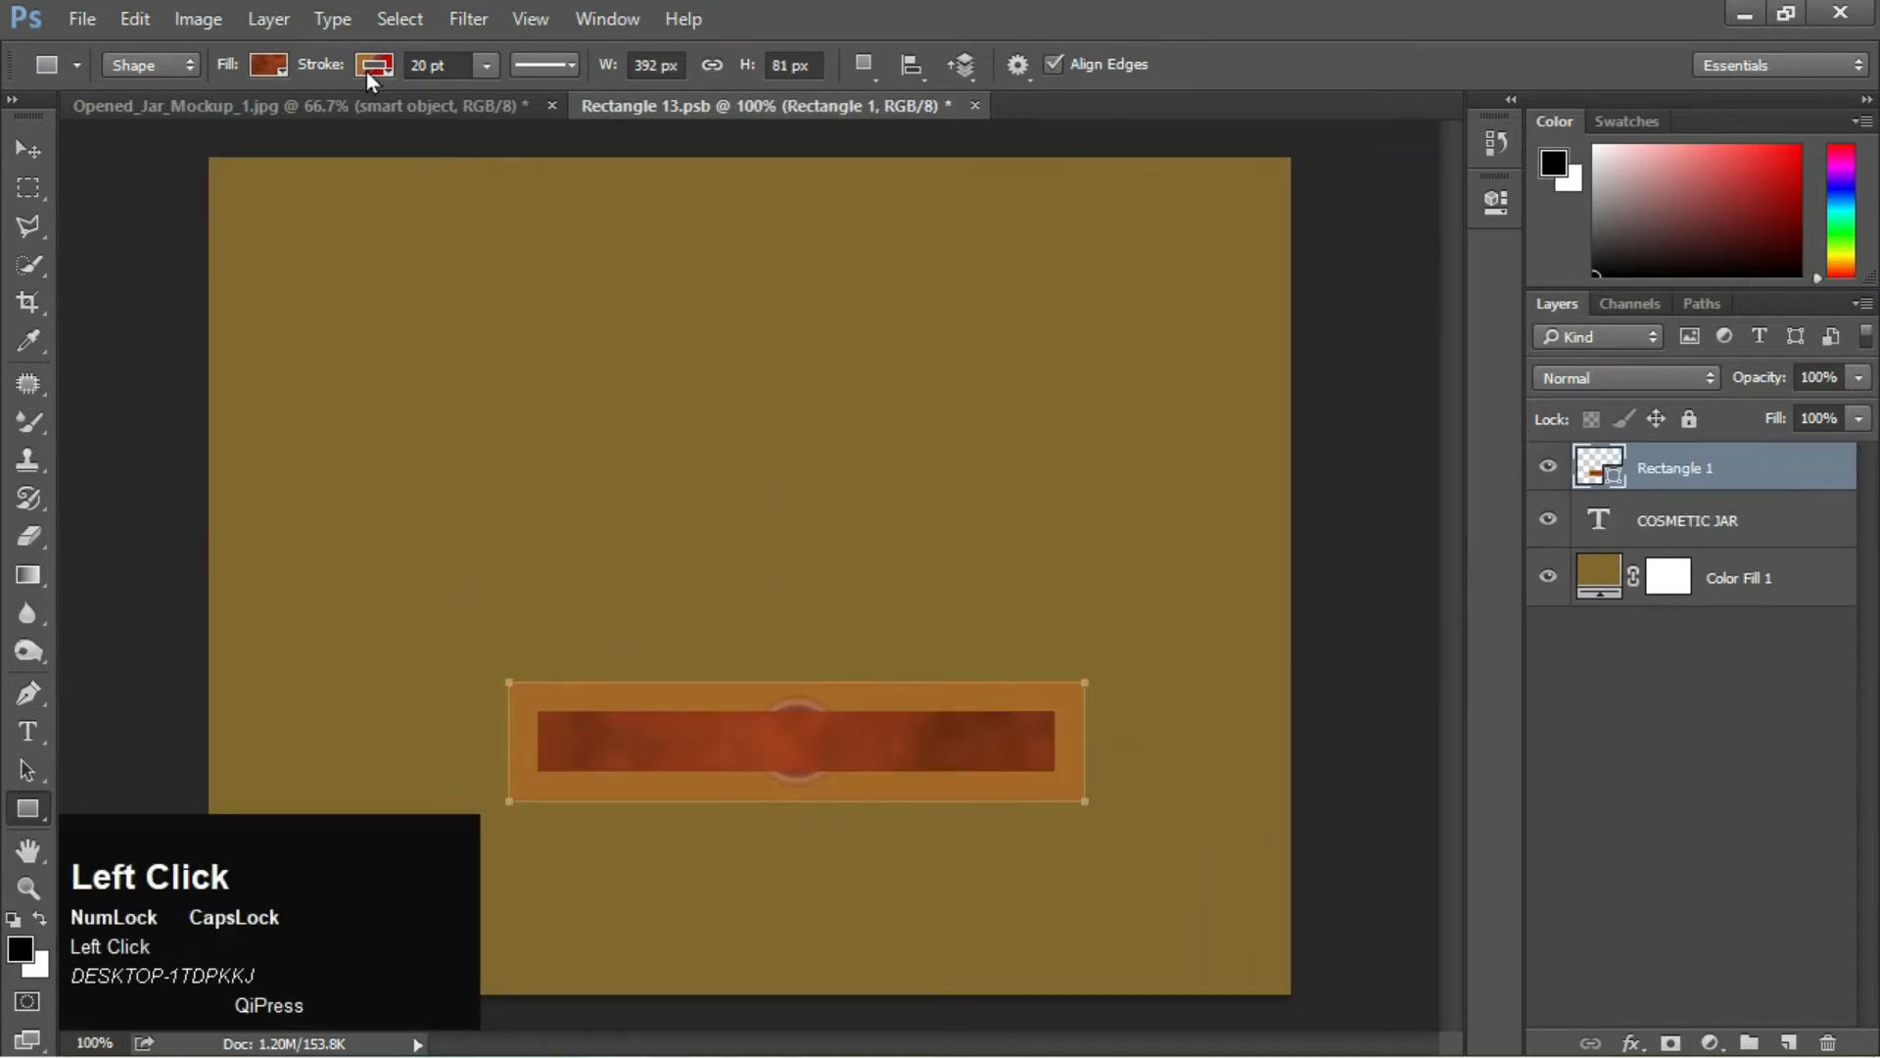
Remove the rectangle's stroke, fill it with white and place it beneath the COSMETIC JAR text
{"action": "left_click", "coordinate": [369, 70]}
{"action": "left_click", "coordinate": [248, 125]}
{"action": "left_click", "coordinate": [267, 64]}
{"action": "left_click", "coordinate": [196, 130]}
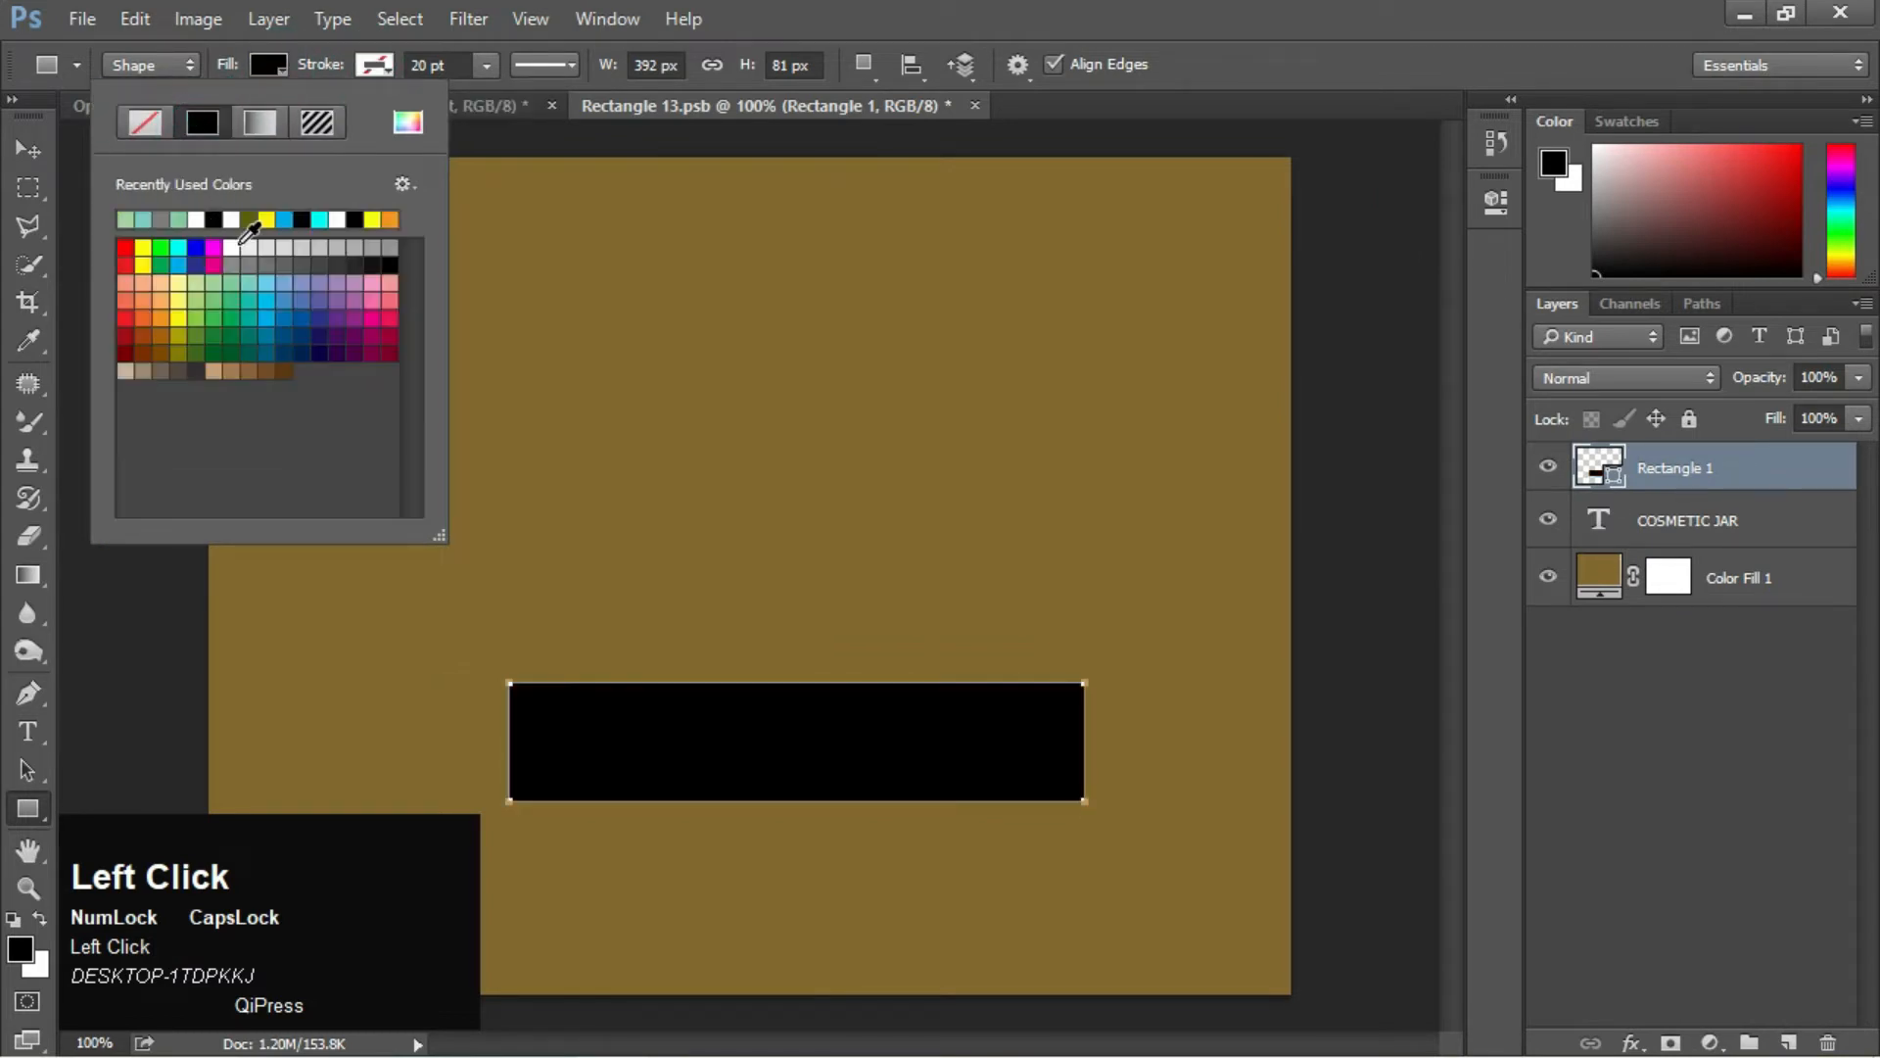
{"action": "left_click", "coordinate": [231, 245]}
{"action": "left_click", "coordinate": [31, 149]}
{"action": "key", "text": "ctrl+["}
Stretch the label text and rectangle together to about 109% height and save the smart object
{"action": "key", "text": "ctrl+t"}
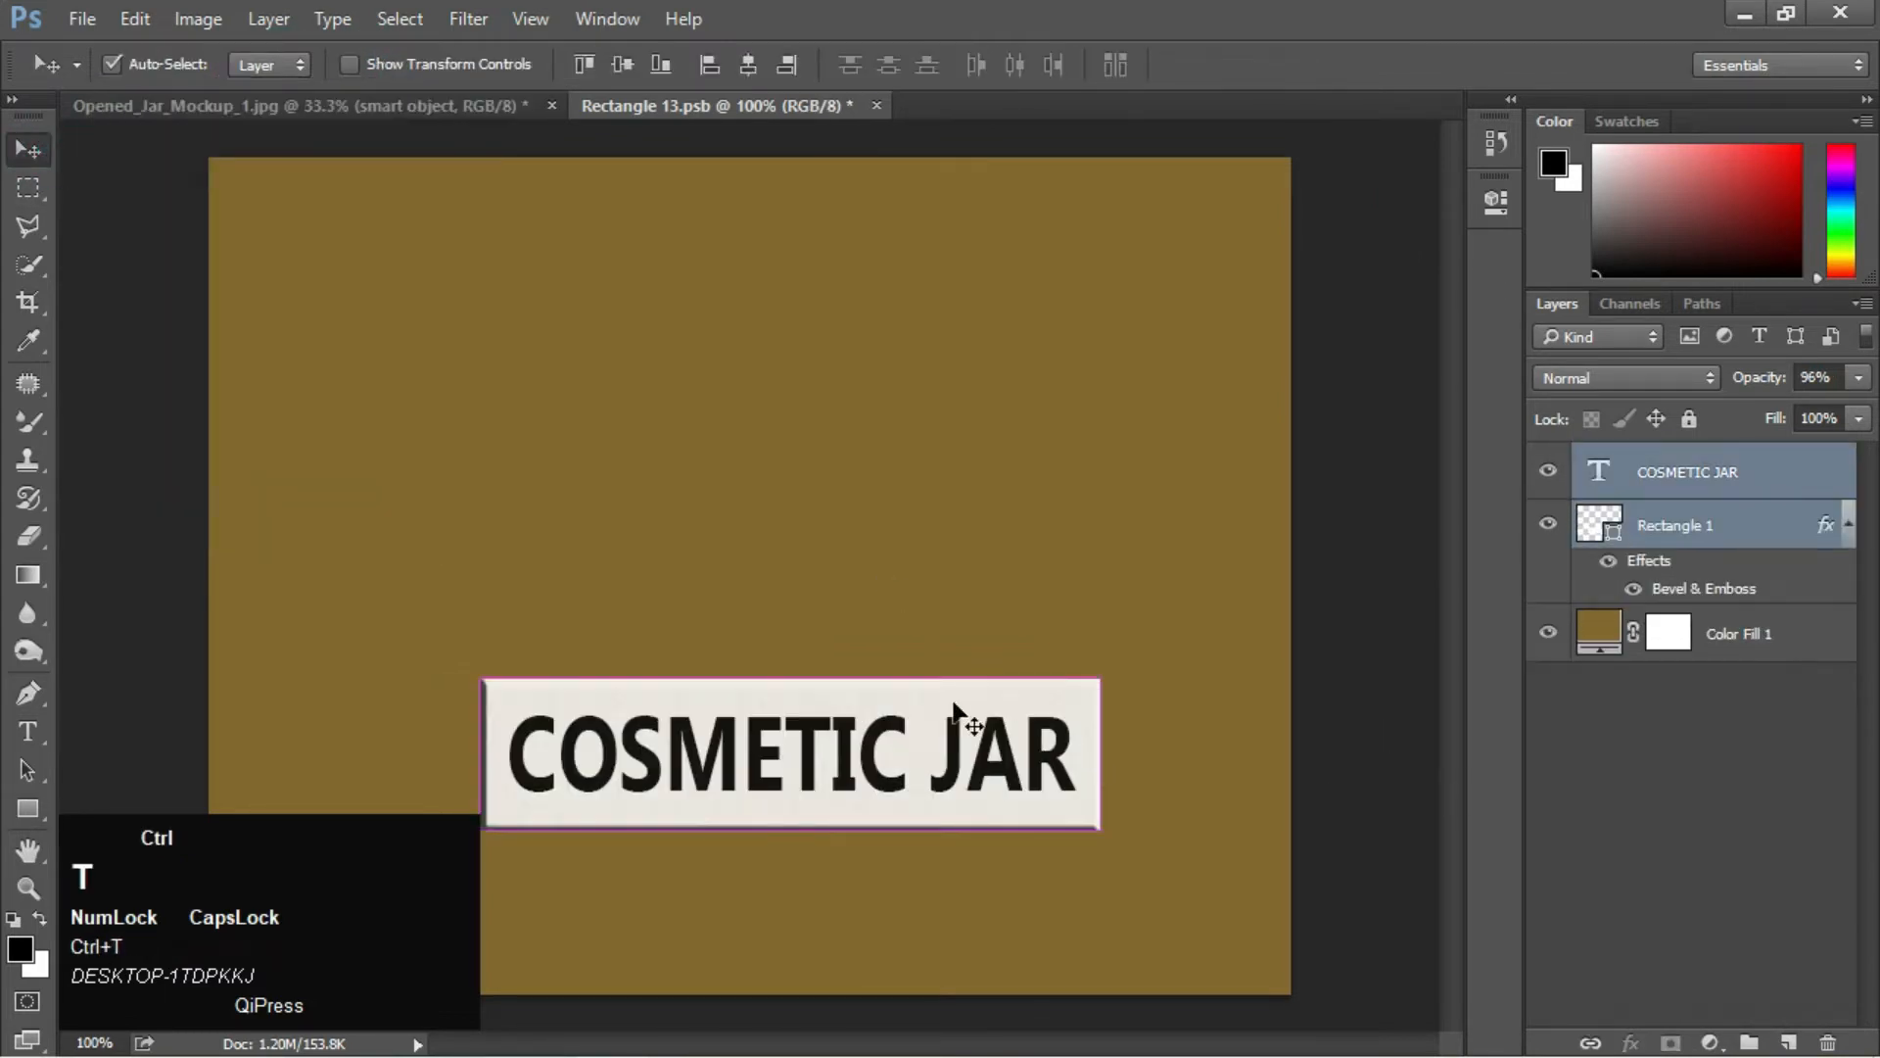
{"action": "left_click_drag", "start_coordinate": [795, 675], "coordinate": [793, 661]}
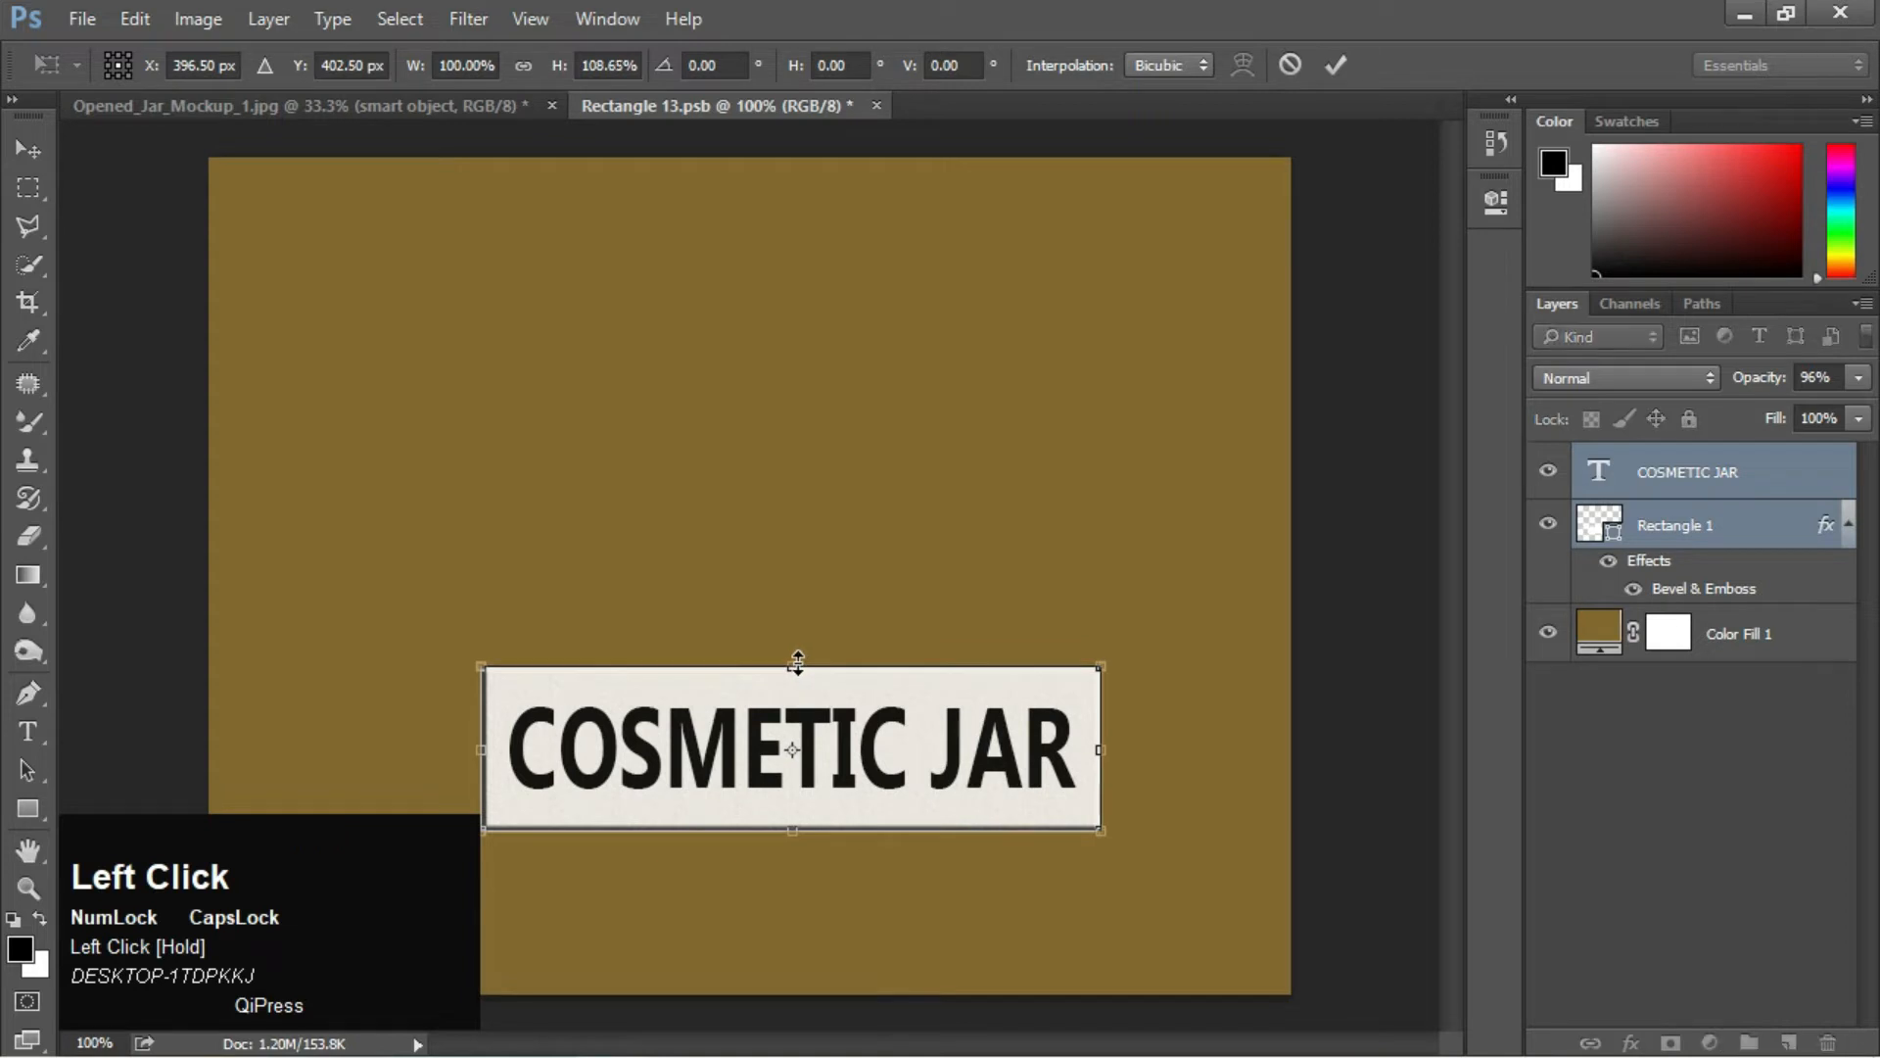
{"action": "key", "text": "Return"}
{"action": "key", "text": "ctrl+s"}
Return to the jar mockup document to check the label, and close the label smart object
{"action": "left_click", "coordinate": [355, 108]}
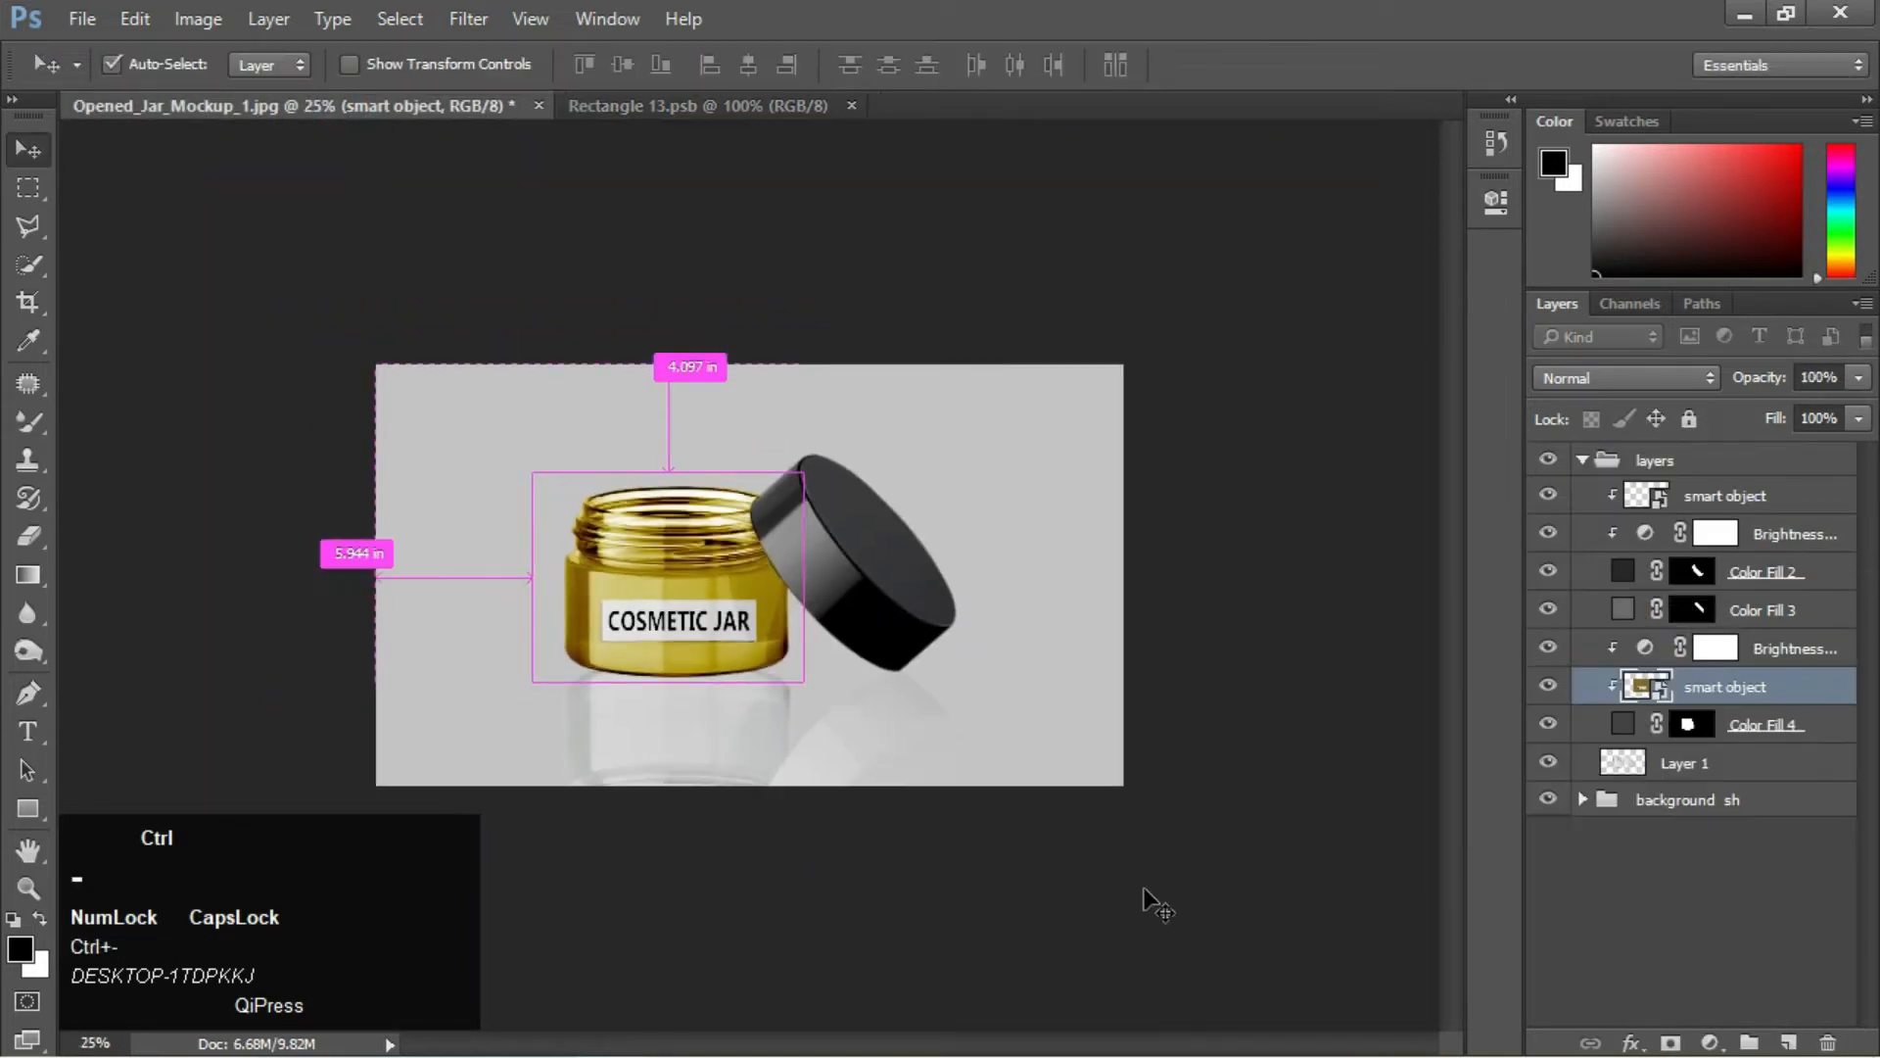
{"action": "key", "text": "ctrl+equal"}
{"action": "key", "text": "ctrl+equal"}
{"action": "key", "text": "ctrl+minus"}
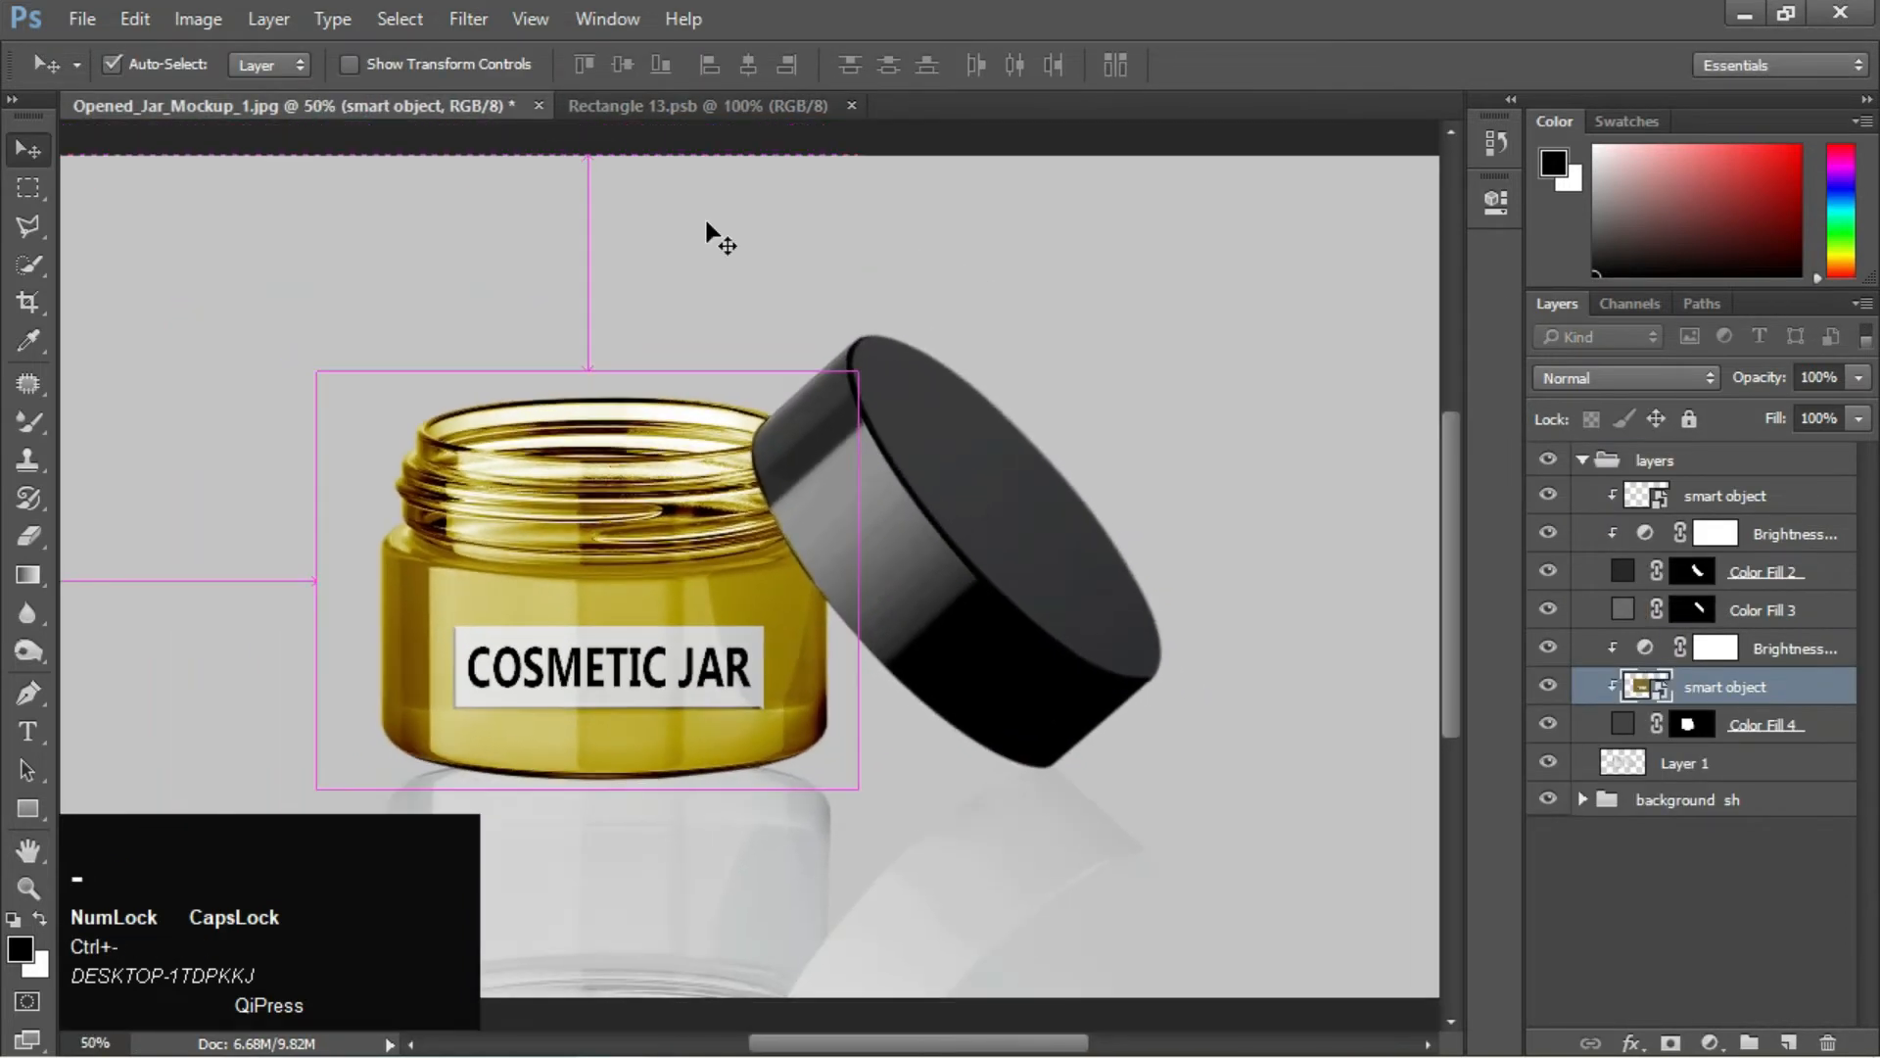
{"action": "left_click", "coordinate": [851, 105]}
{"action": "key", "text": "ctrl+minus"}
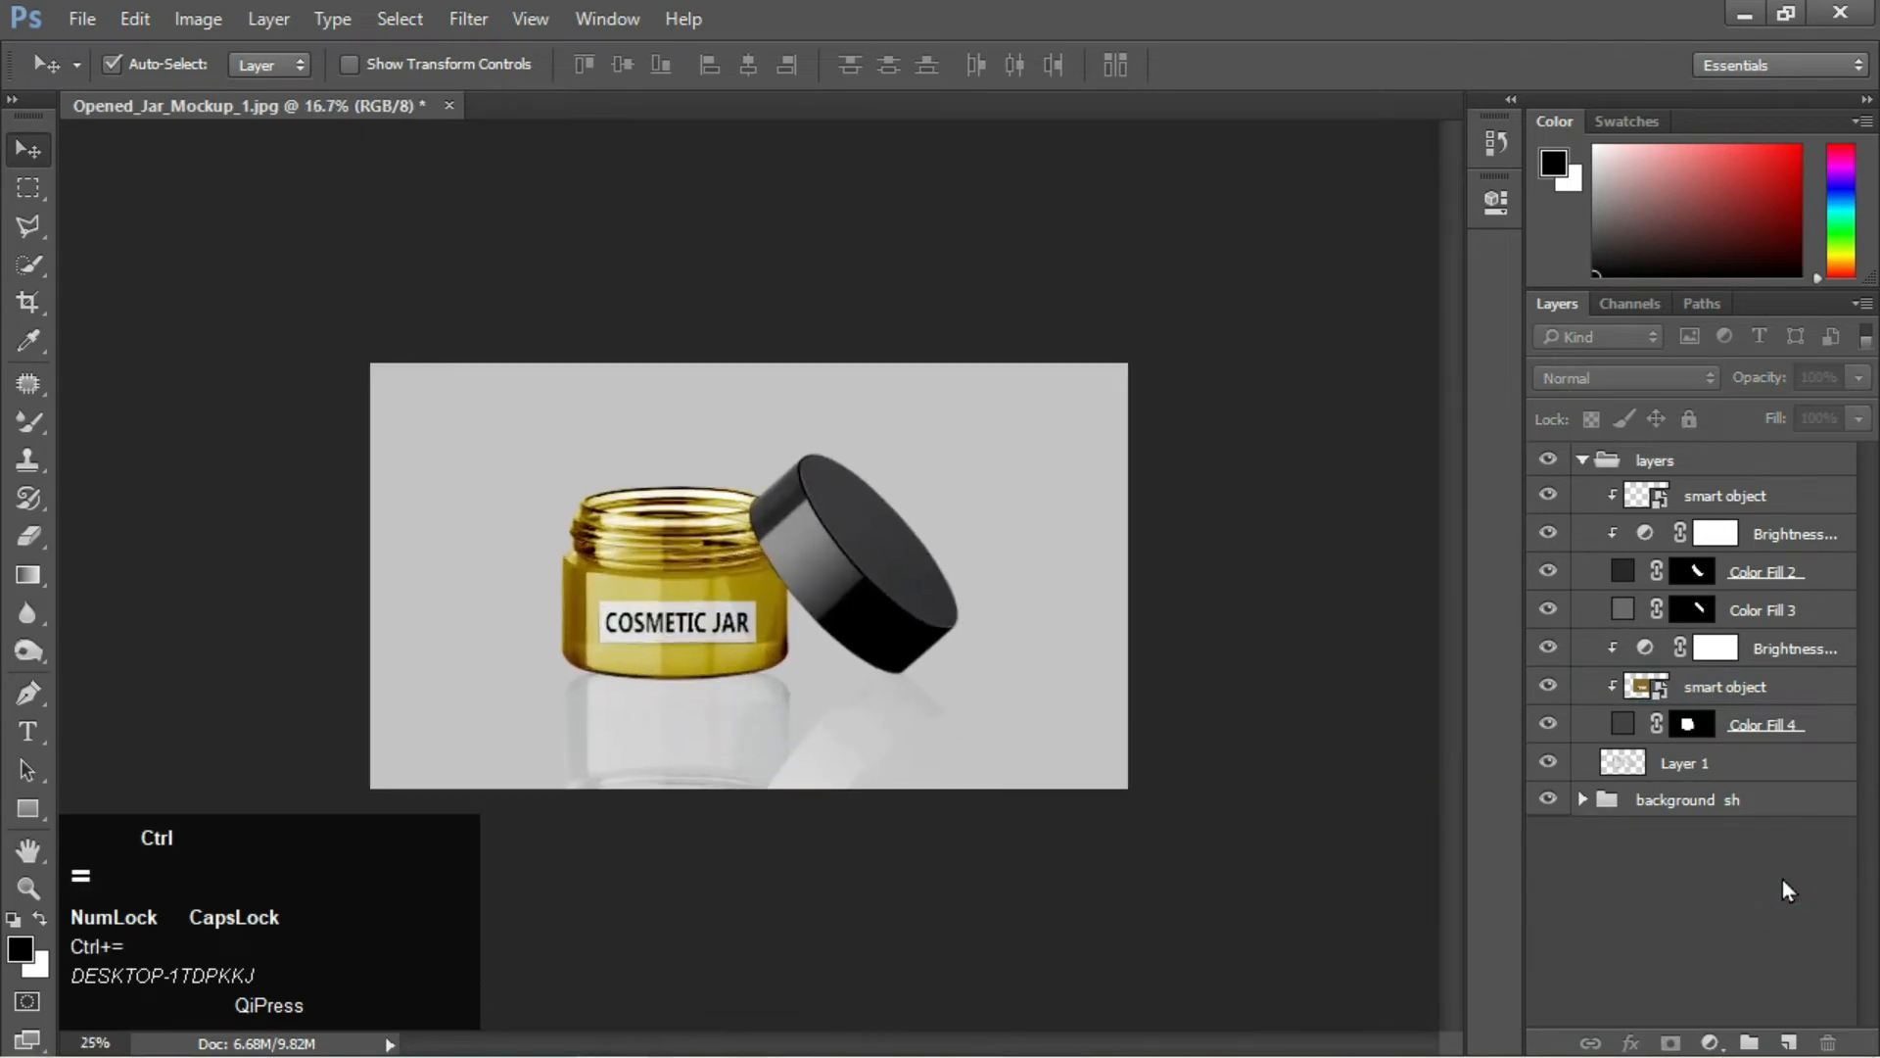
Change the Color Fill 3 color on the lid's top face to dark gray #505050
{"action": "key", "text": "ctrl+equal"}
{"action": "key", "text": "ctrl+equal"}
{"action": "key", "text": "ctrl+equal"}
{"action": "left_click_drag", "start_coordinate": [1024, 604], "coordinate": [975, 517]}
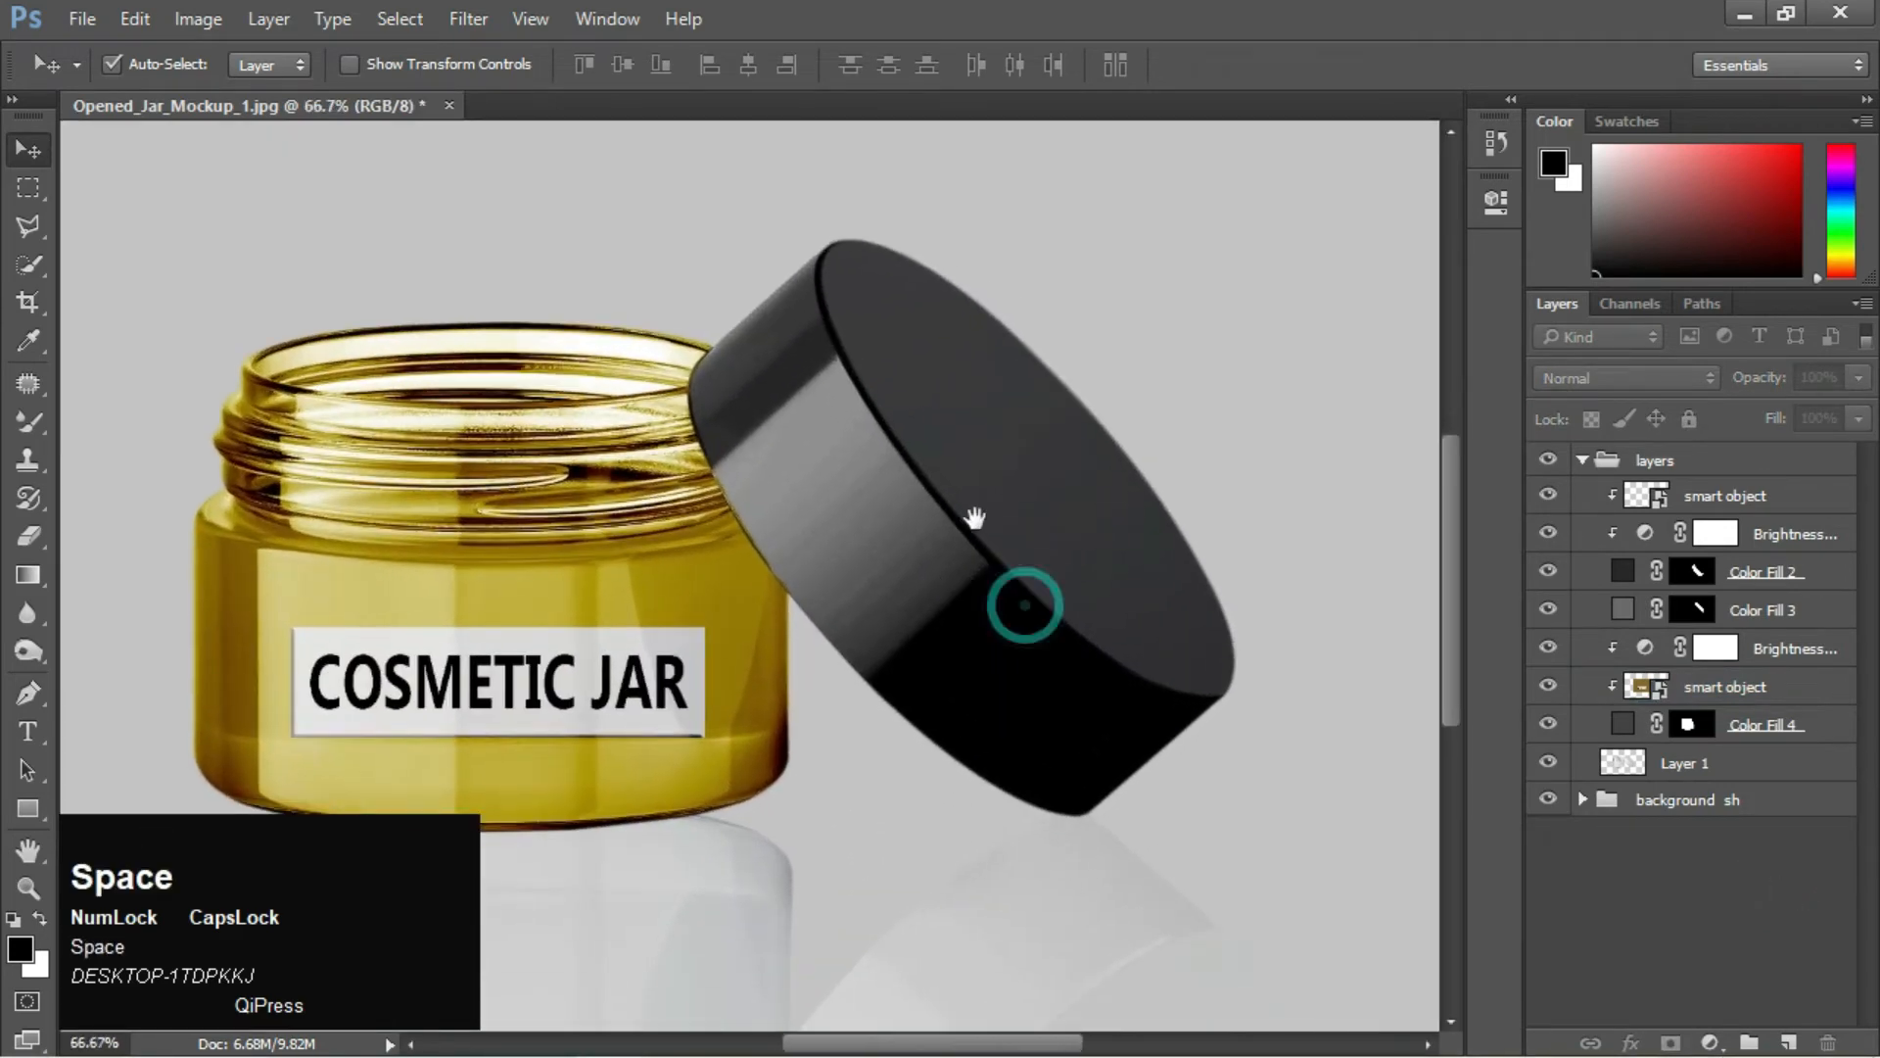
{"action": "double_click", "coordinate": [1623, 609]}
{"action": "left_click_drag", "start_coordinate": [1100, 30], "coordinate": [1312, 29]}
{"action": "left_click", "coordinate": [1316, 358]}
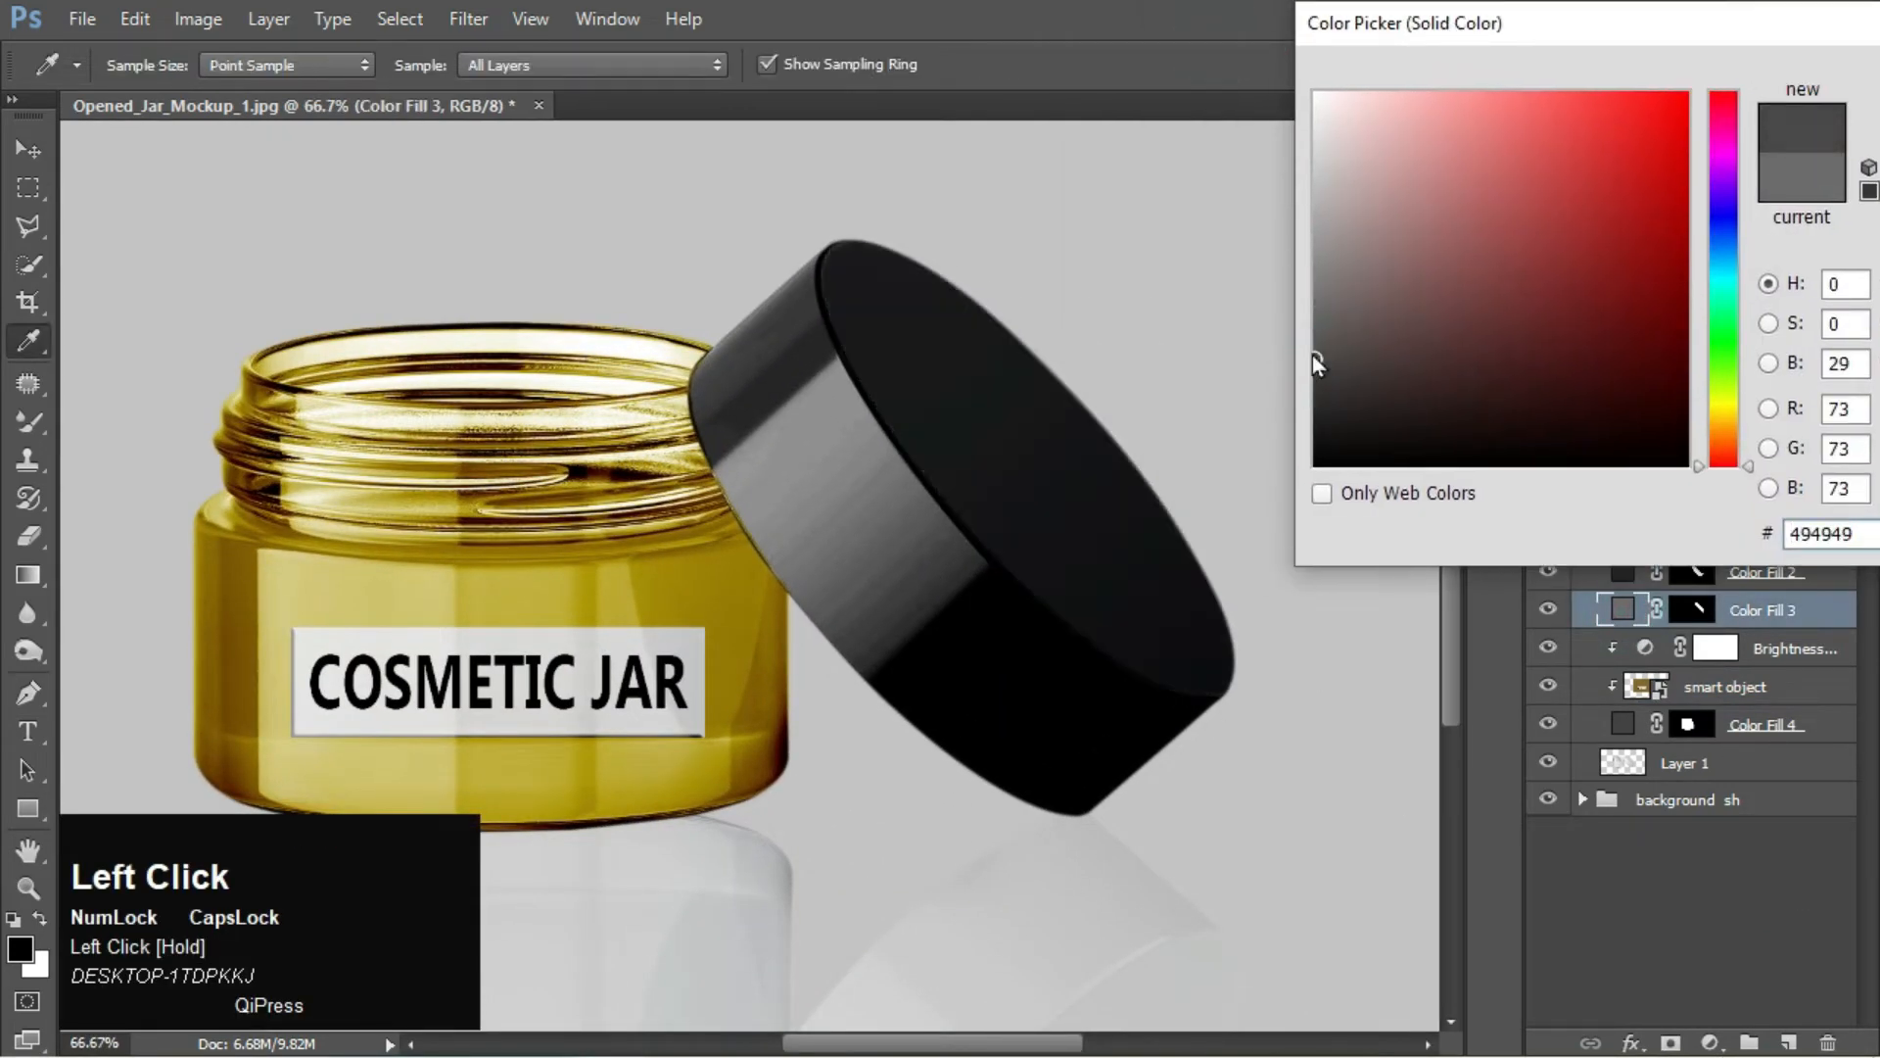
{"action": "left_click_drag", "start_coordinate": [1313, 359], "coordinate": [1315, 350]}
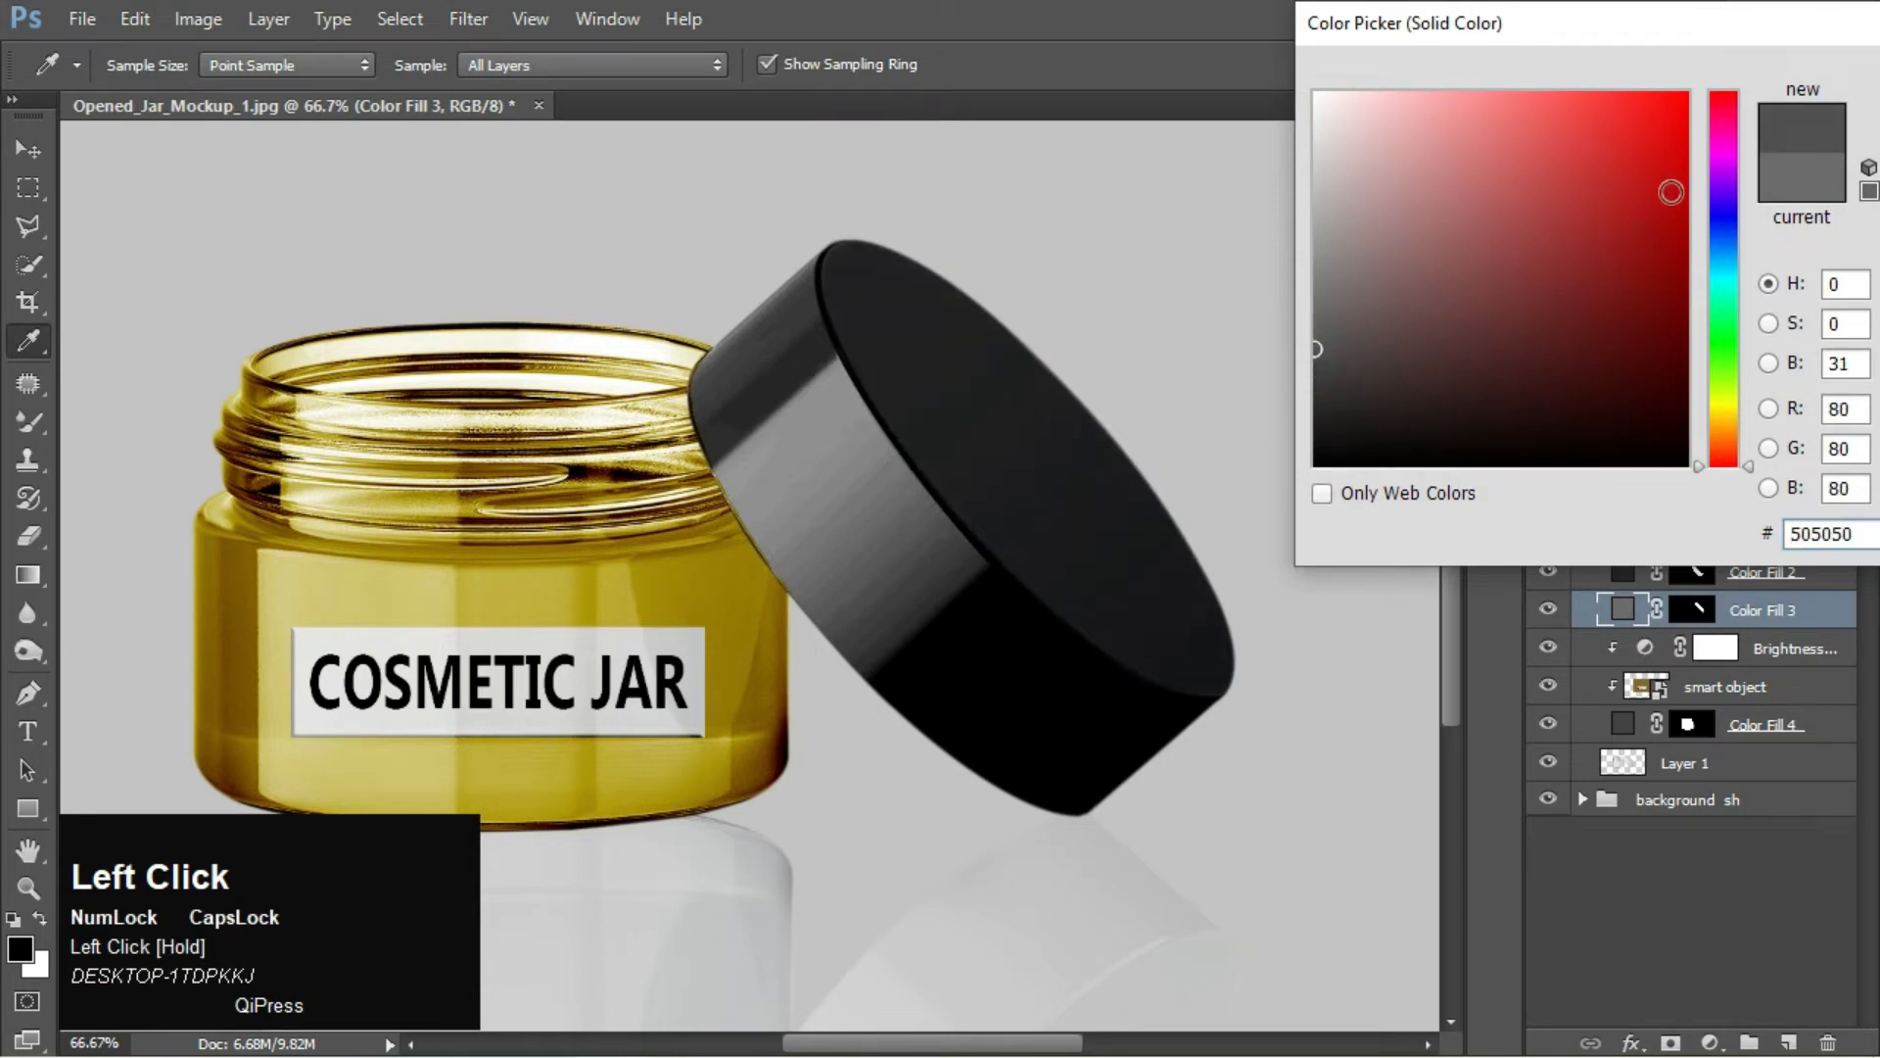
{"action": "left_click_drag", "start_coordinate": [1871, 33], "coordinate": [1665, 32]}
{"action": "left_click", "coordinate": [1784, 75]}
{"action": "left_click", "coordinate": [1775, 831]}
Examine the mockup and toggle Color Fill 2 and Color Fill 3 to check which lid part each one colors
{"action": "key", "text": "ctrl+minus"}
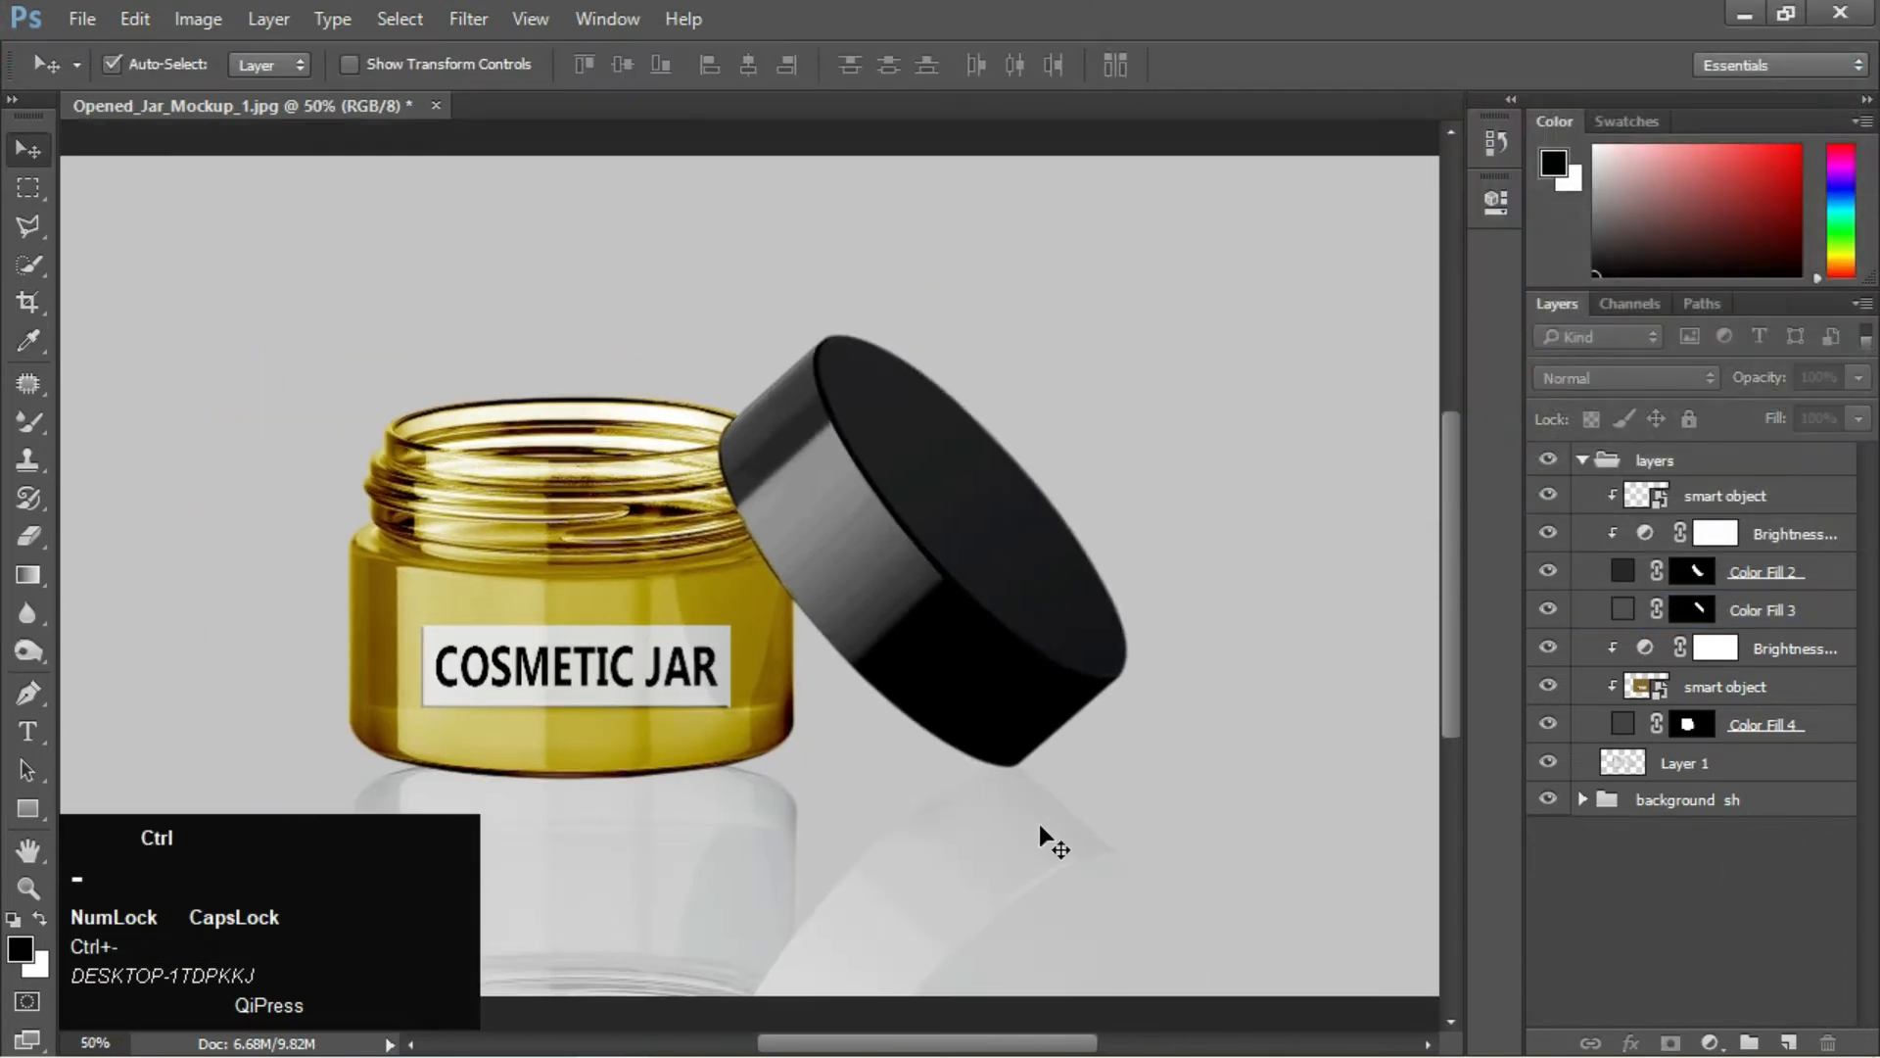
{"action": "key", "text": "ctrl+minus"}
{"action": "key", "text": "ctrl+minus"}
{"action": "key", "text": "ctrl+minus"}
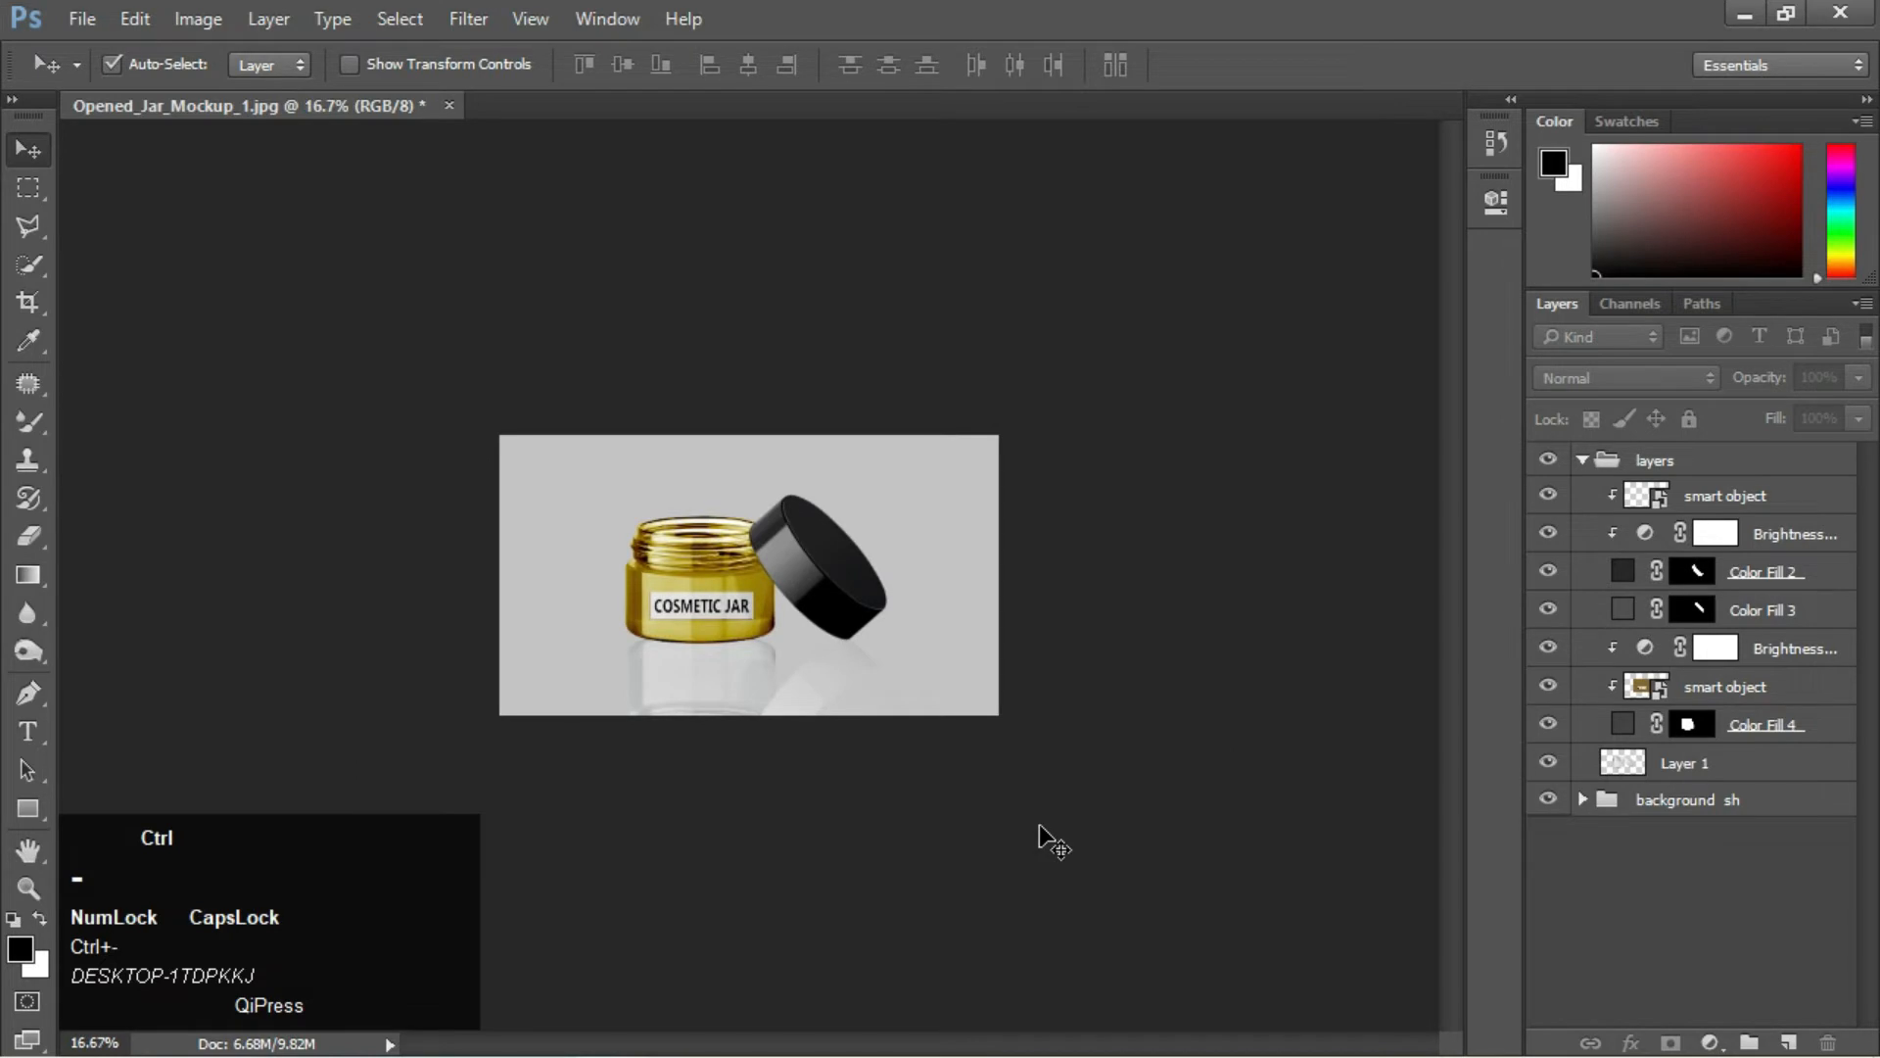
{"action": "key", "text": "ctrl+equal"}
{"action": "key", "text": "ctrl+equal"}
{"action": "key", "text": "ctrl+equal"}
{"action": "key", "text": "ctrl+equal"}
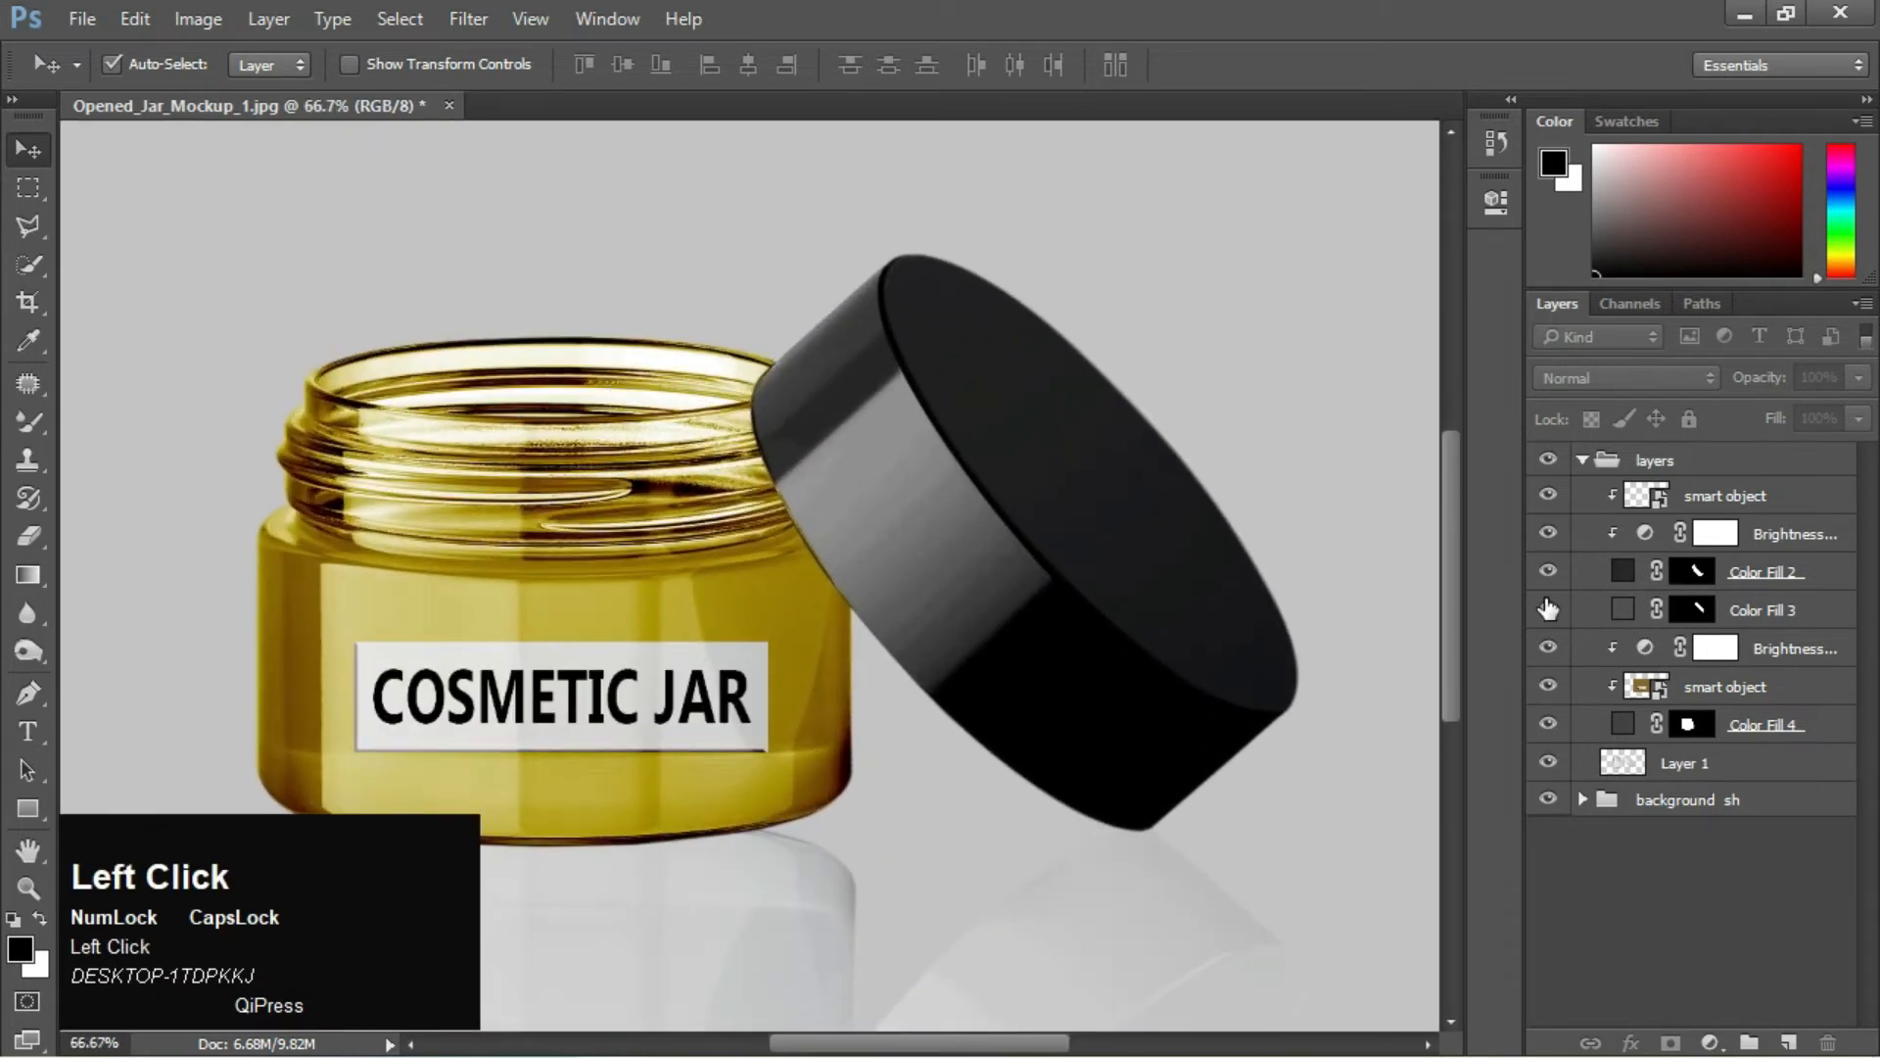
{"action": "left_click", "coordinate": [1547, 571]}
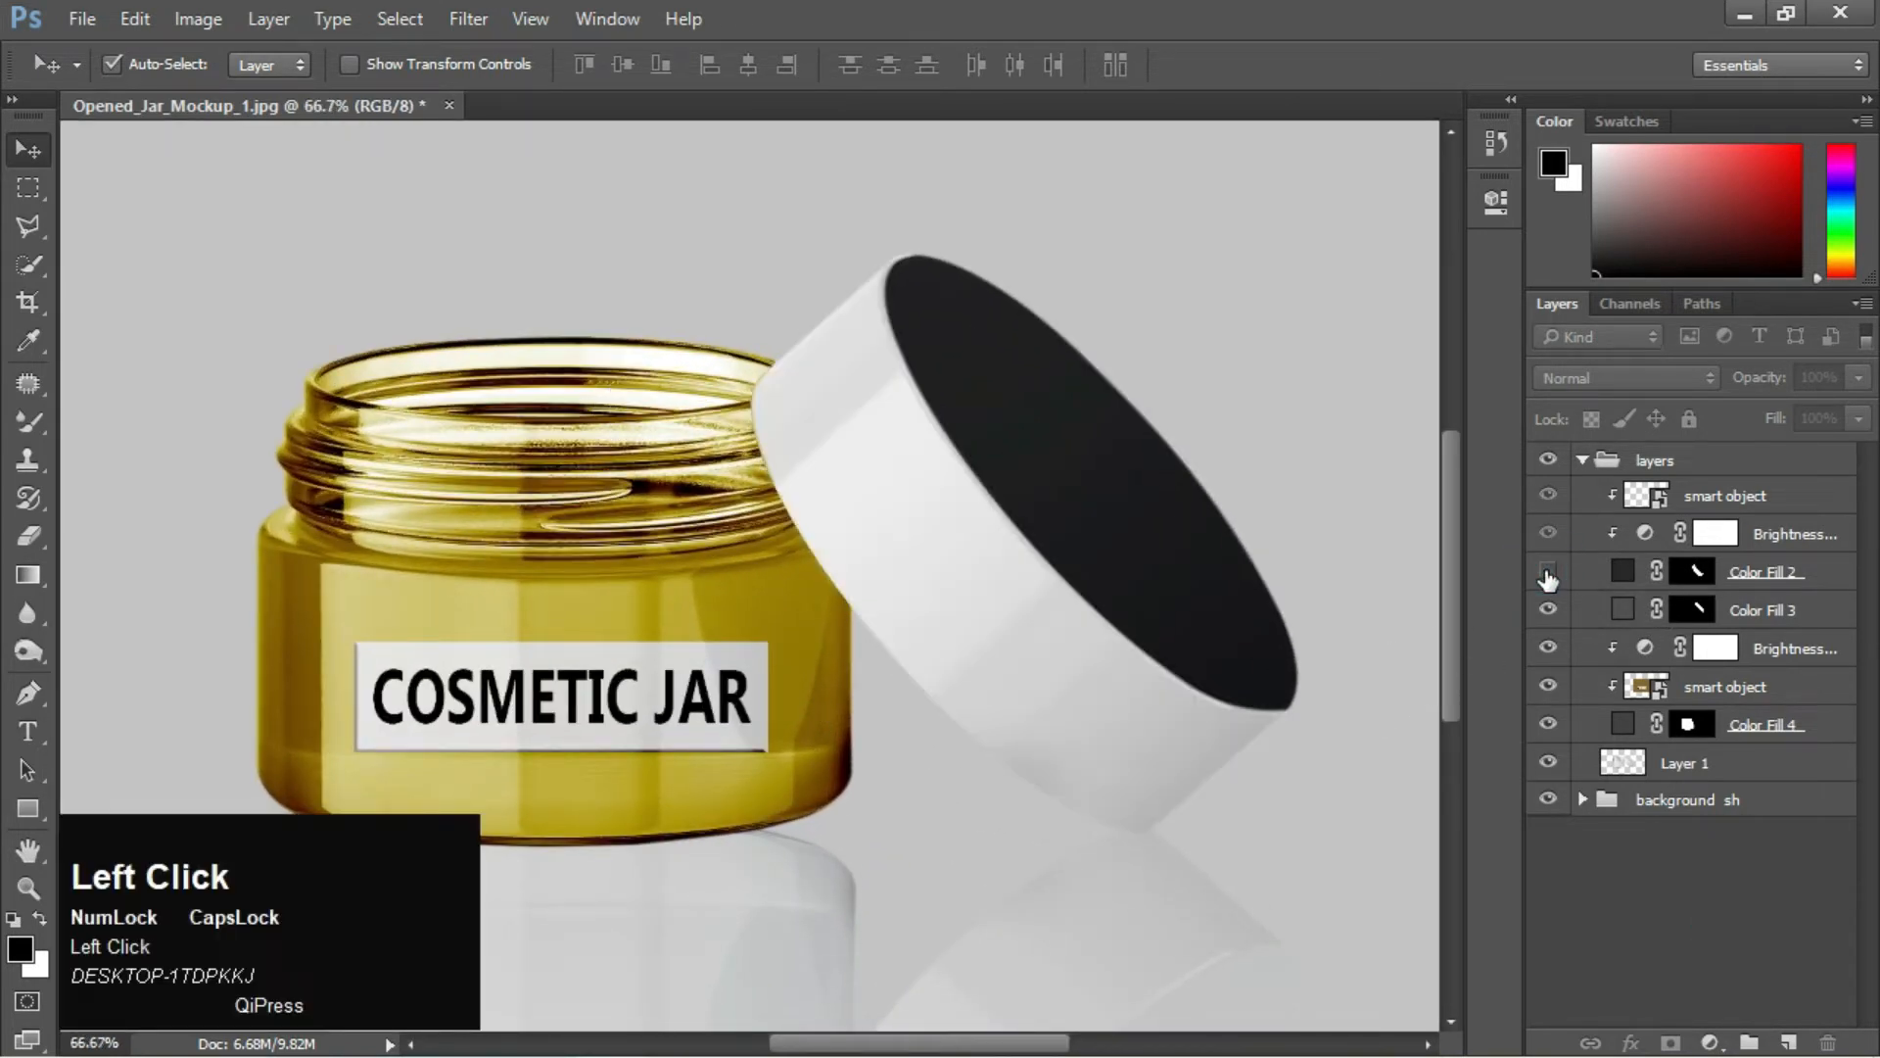
{"action": "left_click", "coordinate": [1548, 571]}
{"action": "left_click", "coordinate": [1548, 609]}
{"action": "left_click", "coordinate": [1548, 609]}
{"action": "left_click", "coordinate": [1548, 609]}
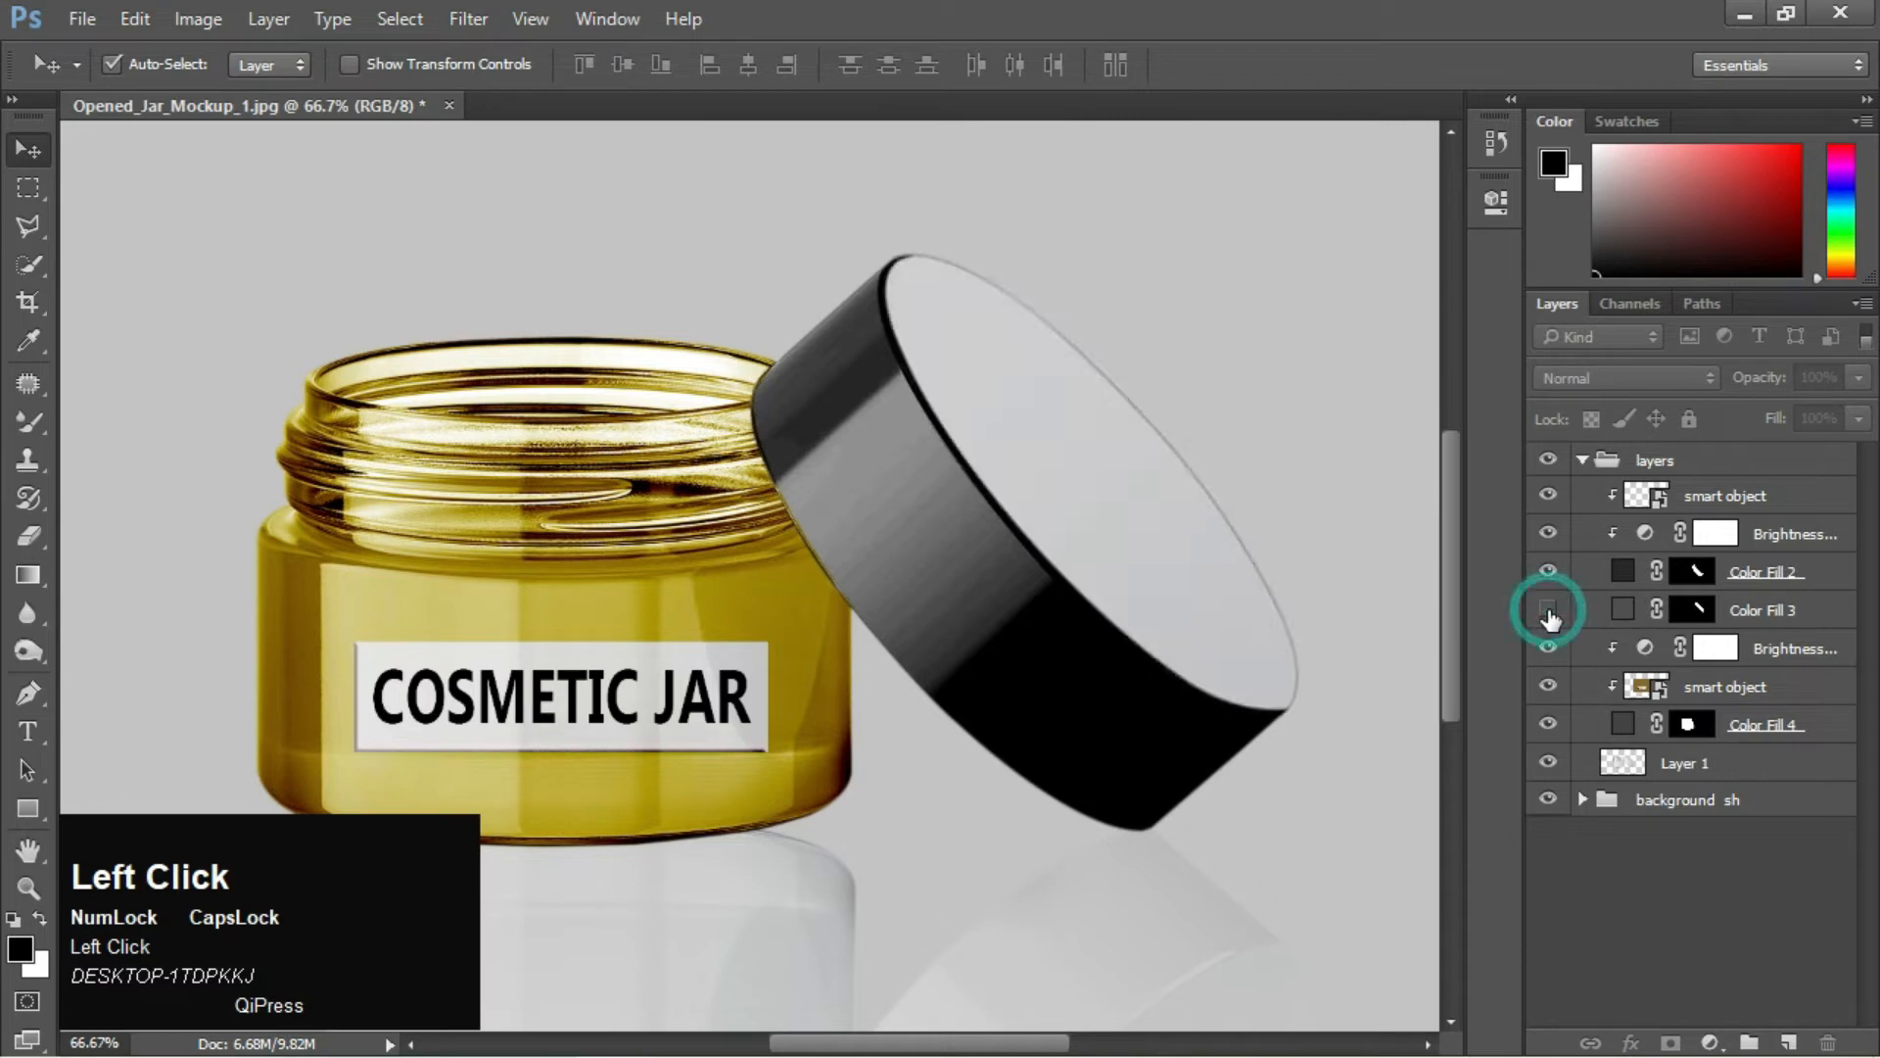
{"action": "left_click", "coordinate": [1548, 610]}
Draw a rectangle about 509 by 558 px over the lid's top face and clip it to Color Fill 3
{"action": "left_click", "coordinate": [1757, 612]}
{"action": "left_click", "coordinate": [27, 809]}
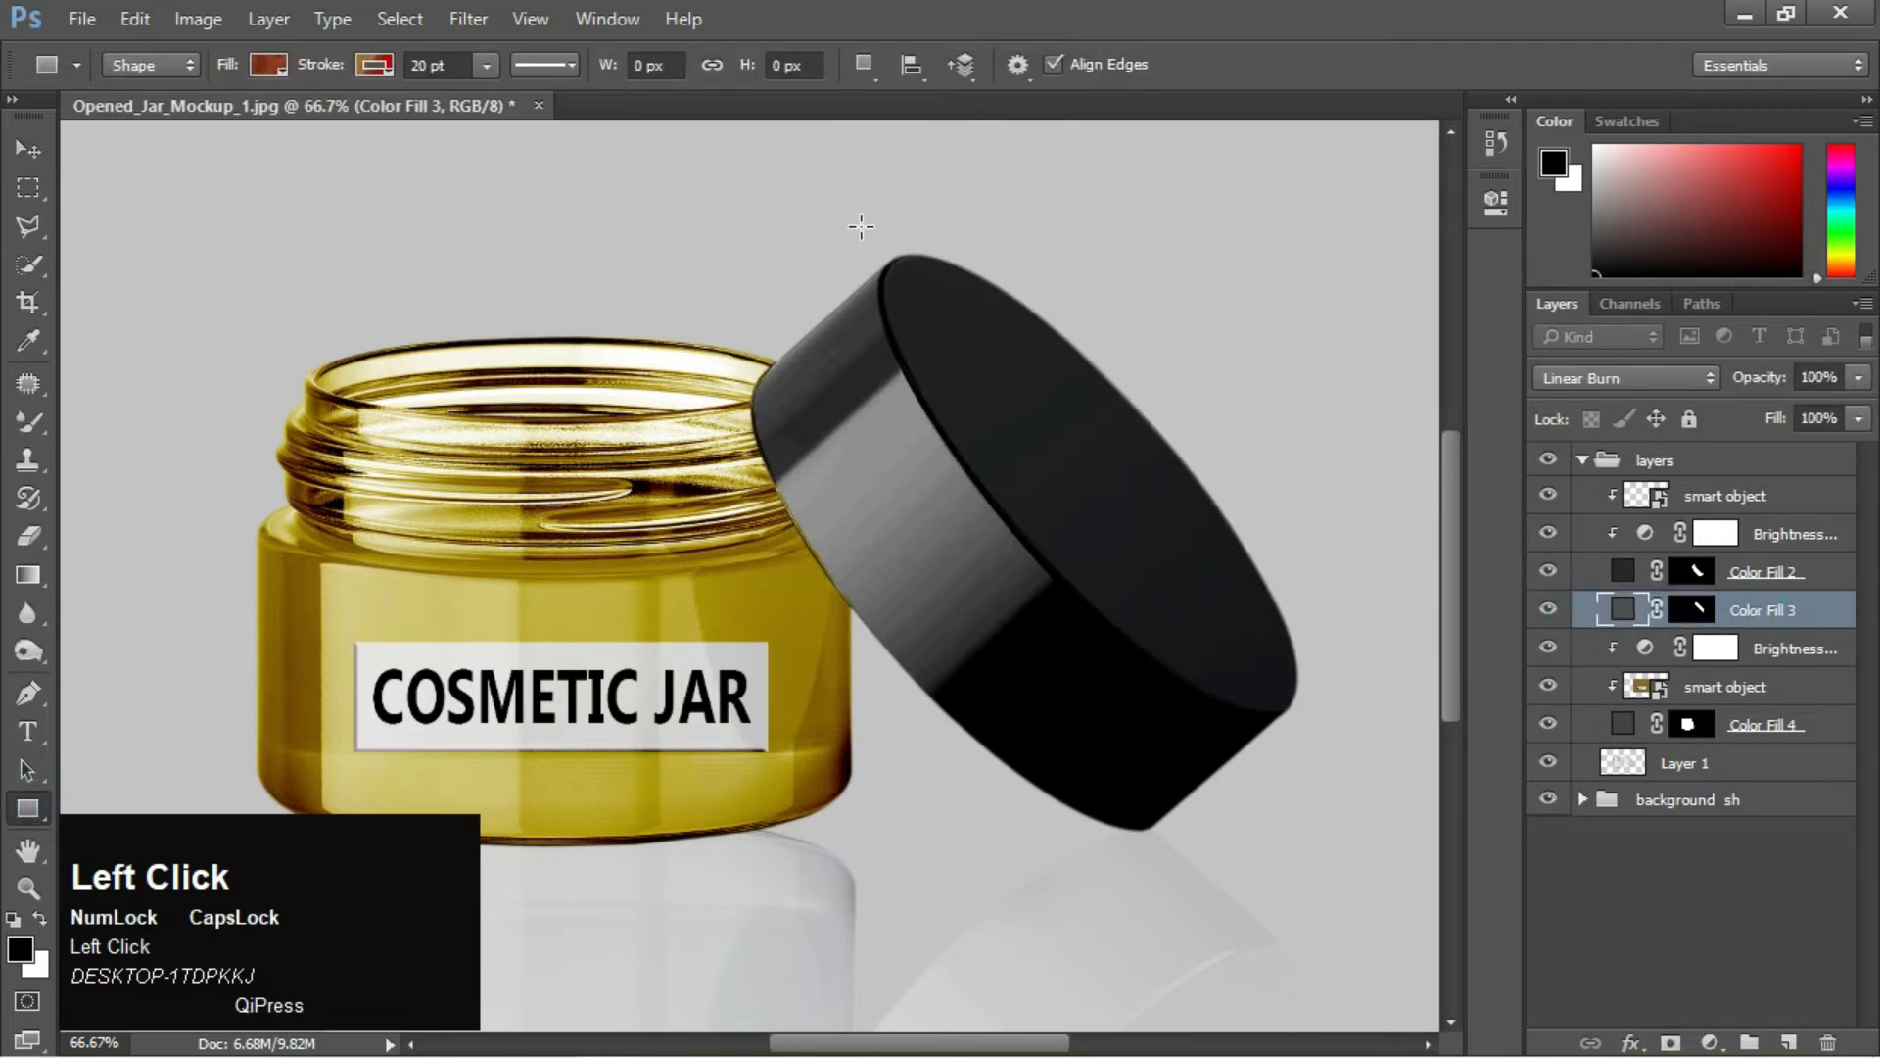
{"action": "left_click_drag", "start_coordinate": [861, 227], "coordinate": [1359, 770]}
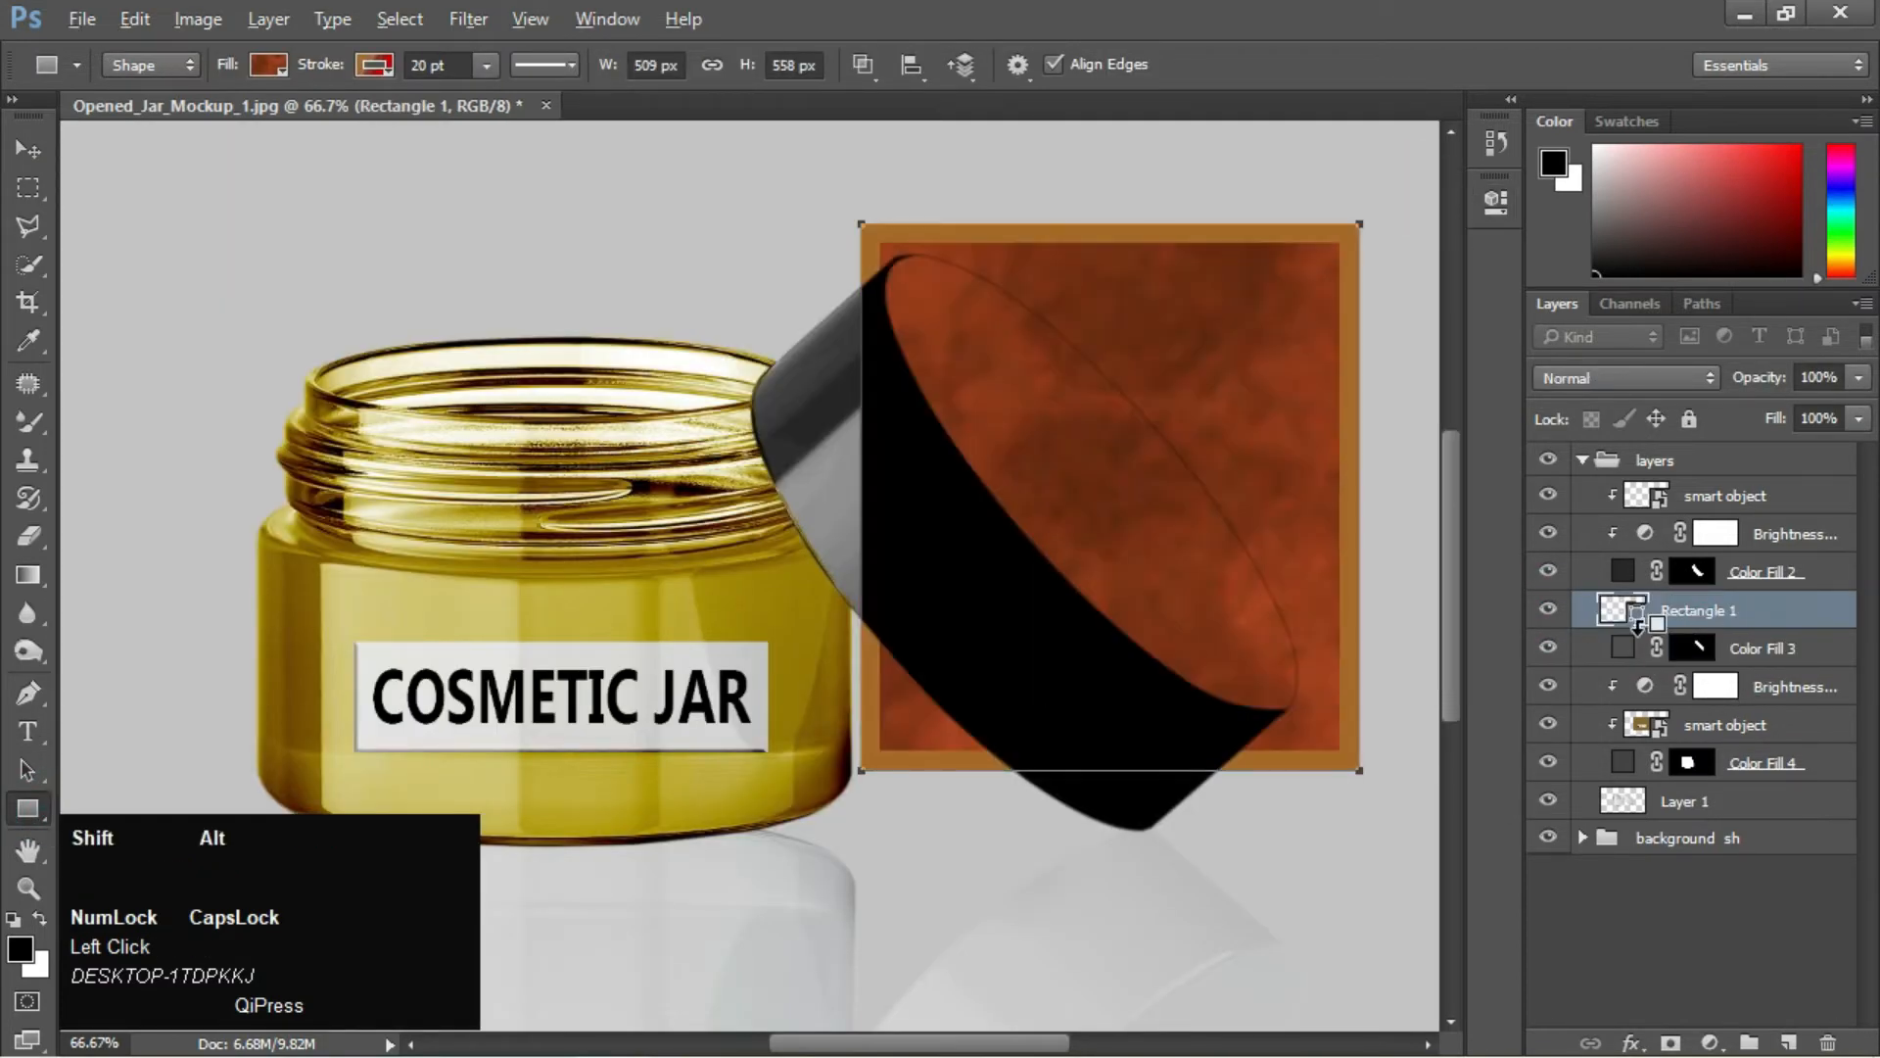
{"action": "left_click", "coordinate": [1637, 627], "text": "alt+shift"}
Remove the lid rectangle's stroke, fill it with solid black and convert it to a smart object
{"action": "left_click", "coordinate": [267, 65]}
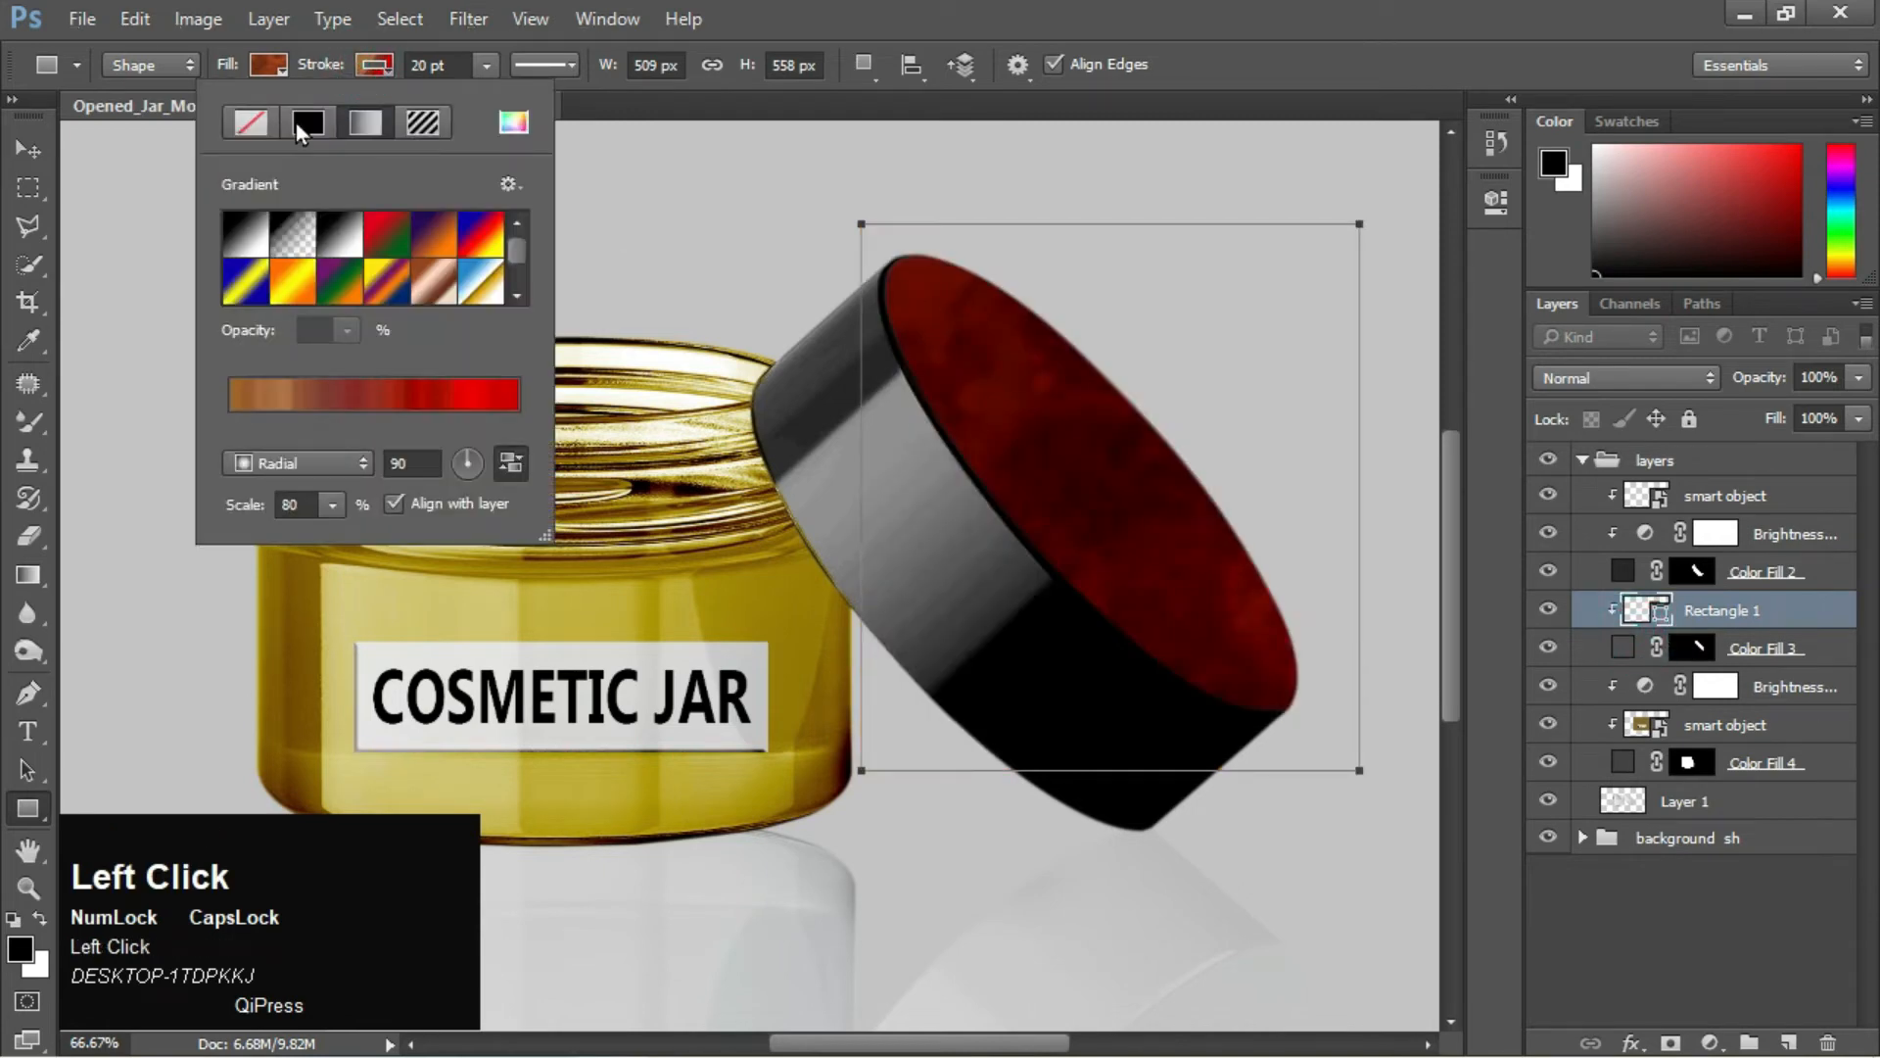
{"action": "left_click", "coordinate": [258, 122]}
{"action": "left_click", "coordinate": [266, 64]}
{"action": "left_click", "coordinate": [198, 121]}
{"action": "left_click", "coordinate": [43, 138]}
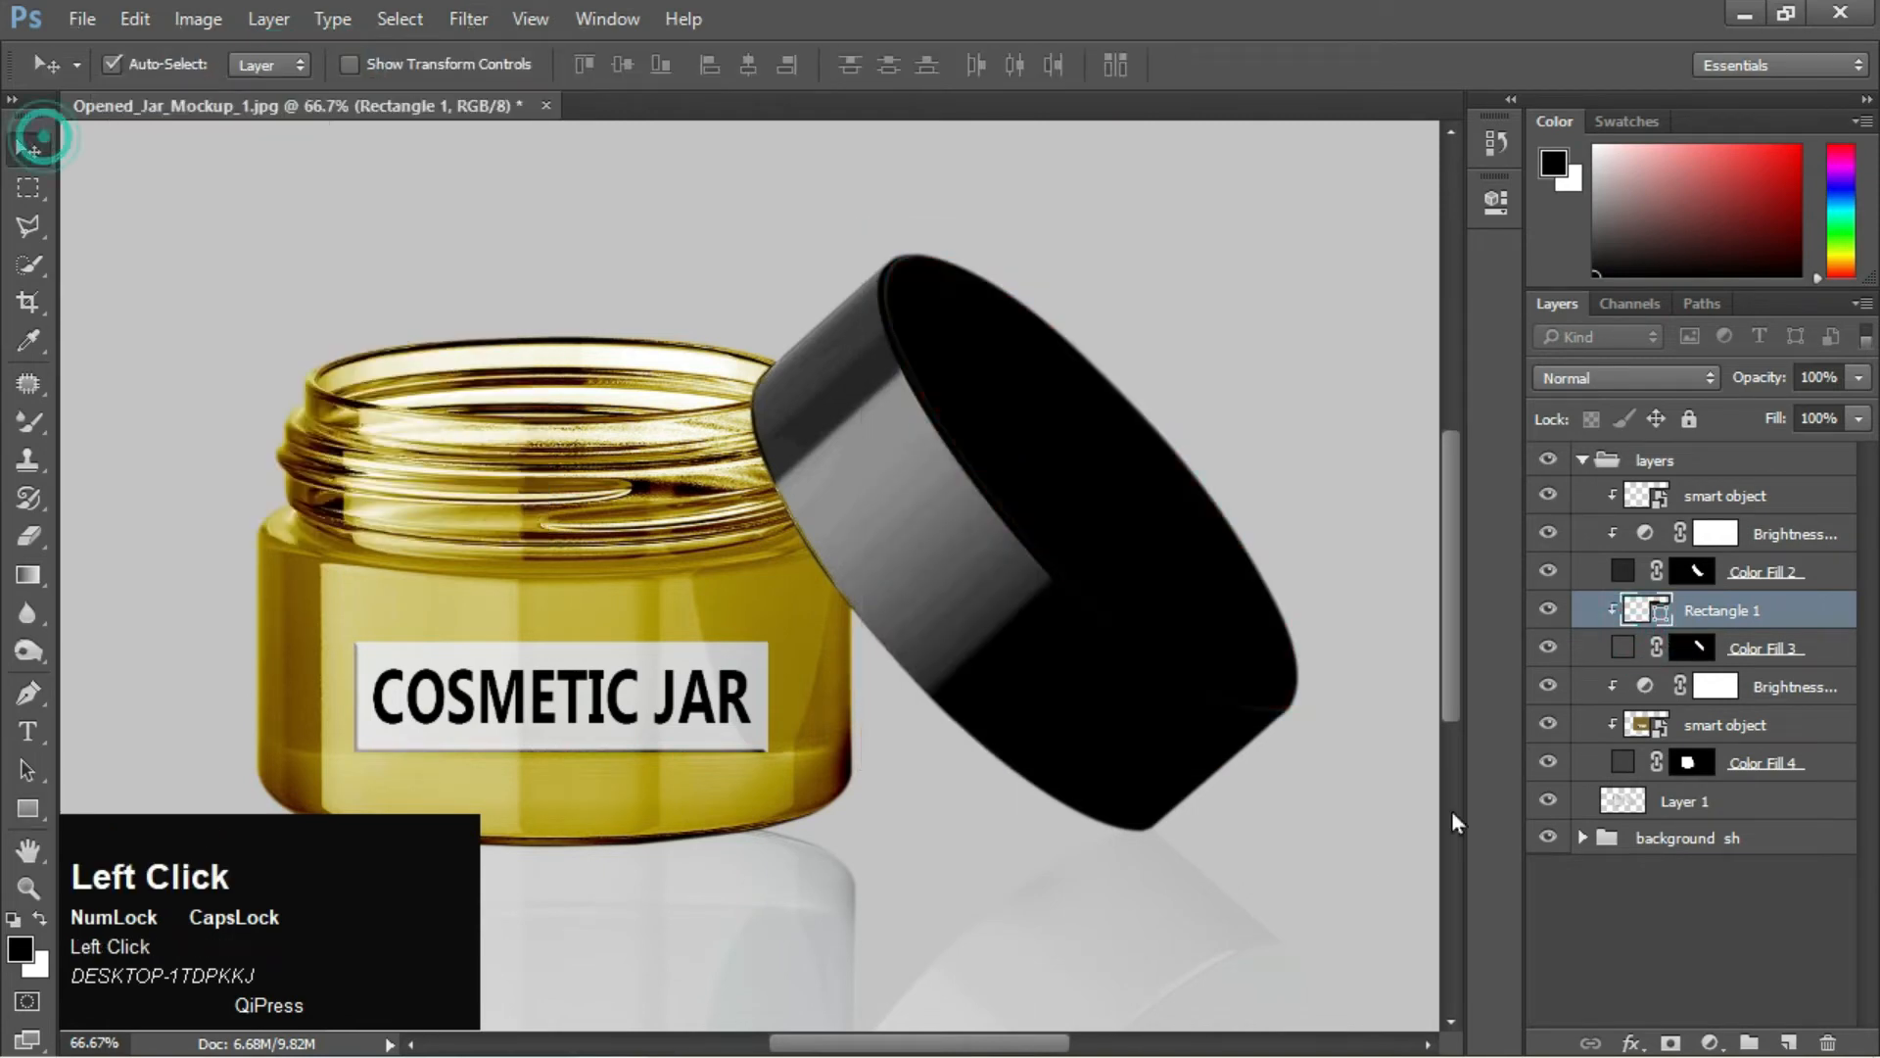
{"action": "right_click", "coordinate": [1723, 617]}
{"action": "left_click", "coordinate": [1539, 433]}
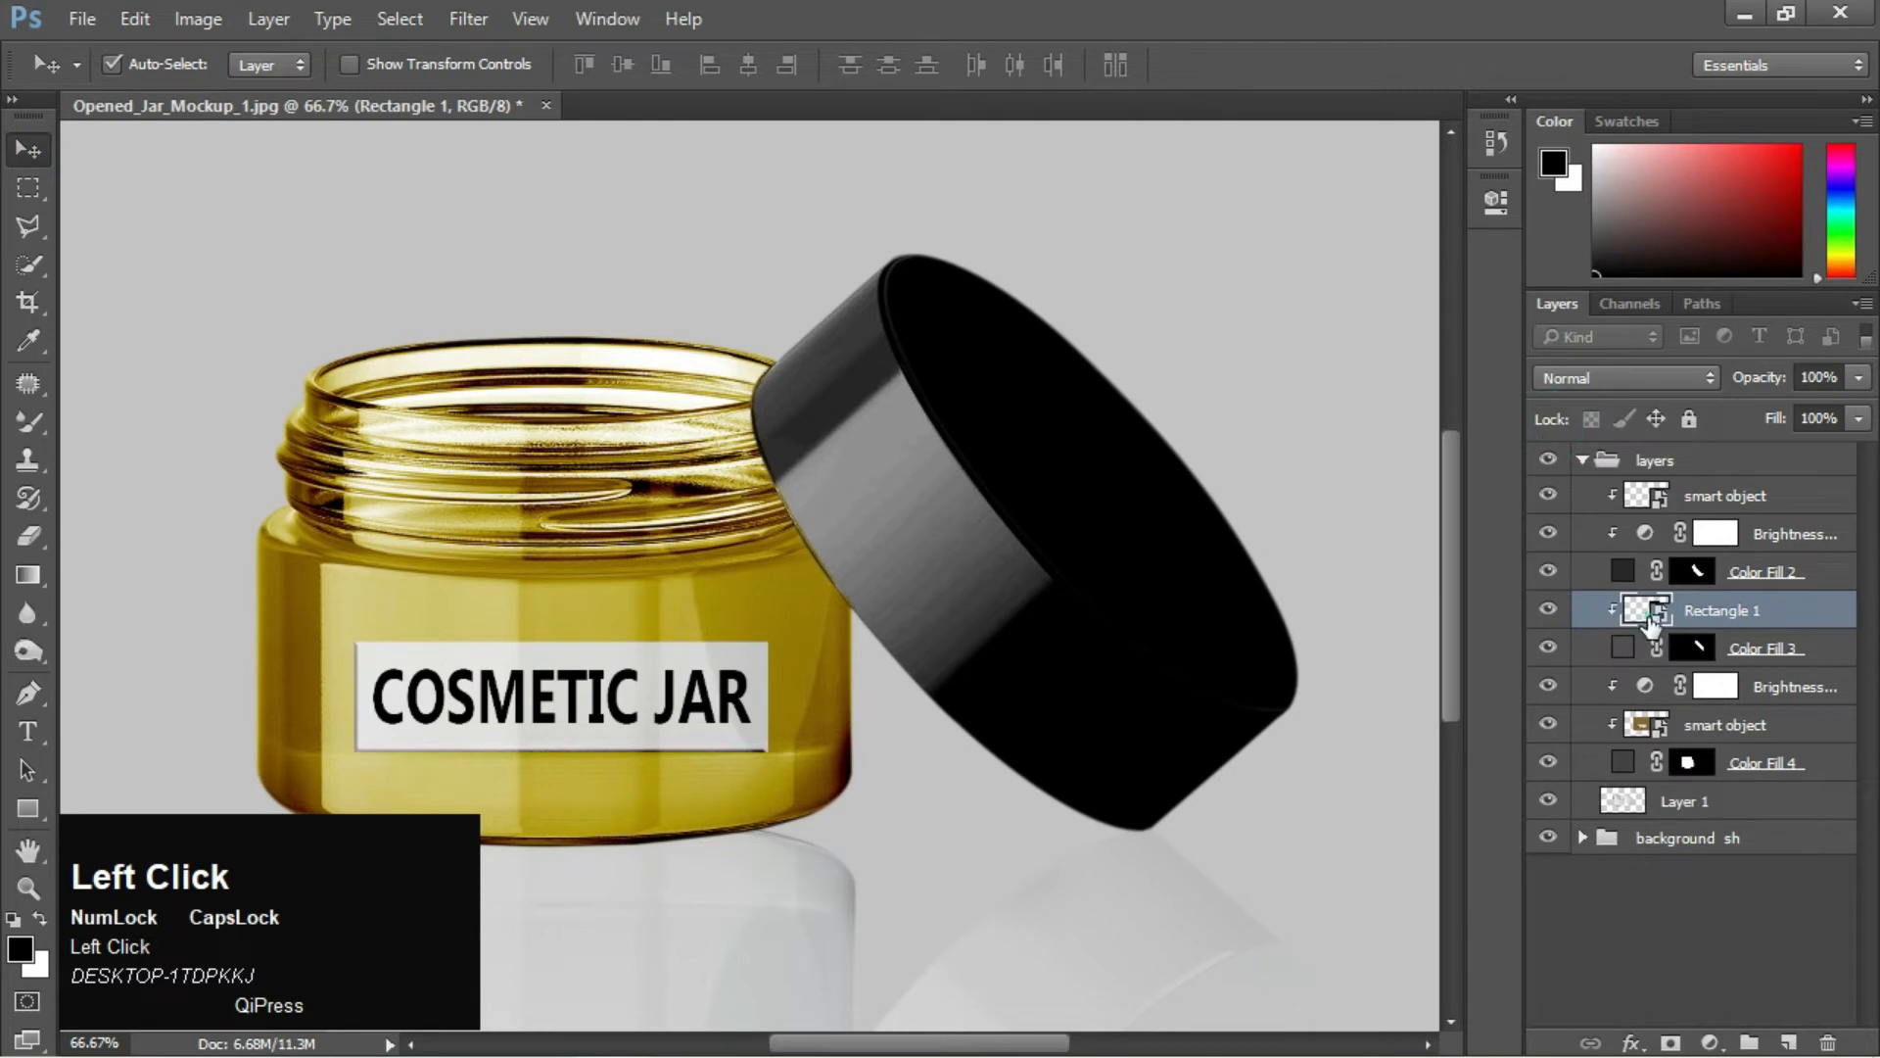
Replace the rectangle inside the lid smart object with the text MOCKUP in 50 pt Microsoft Tai Le Bold
{"action": "double_click", "coordinate": [1653, 612]}
{"action": "key", "text": "Delete"}
{"action": "left_click", "coordinate": [39, 733]}
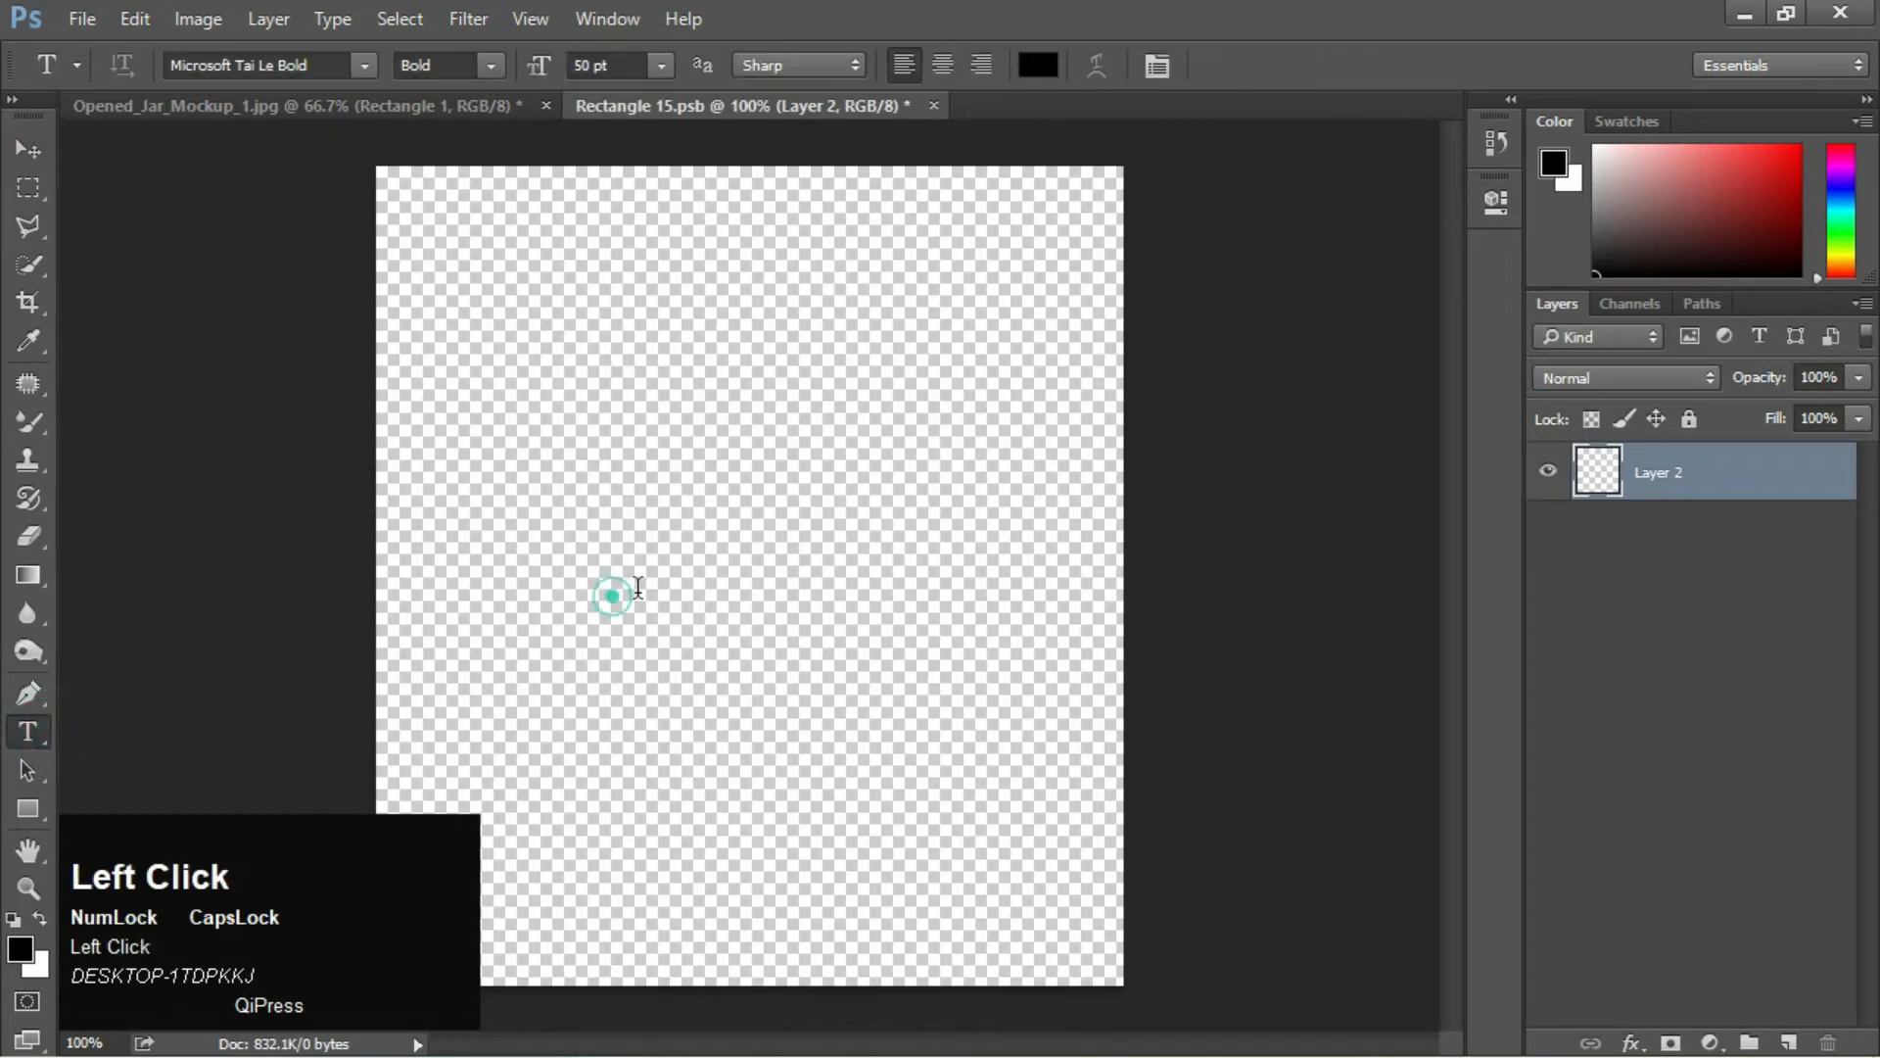
{"action": "left_click", "coordinate": [616, 593]}
{"action": "type", "text": "MO"}
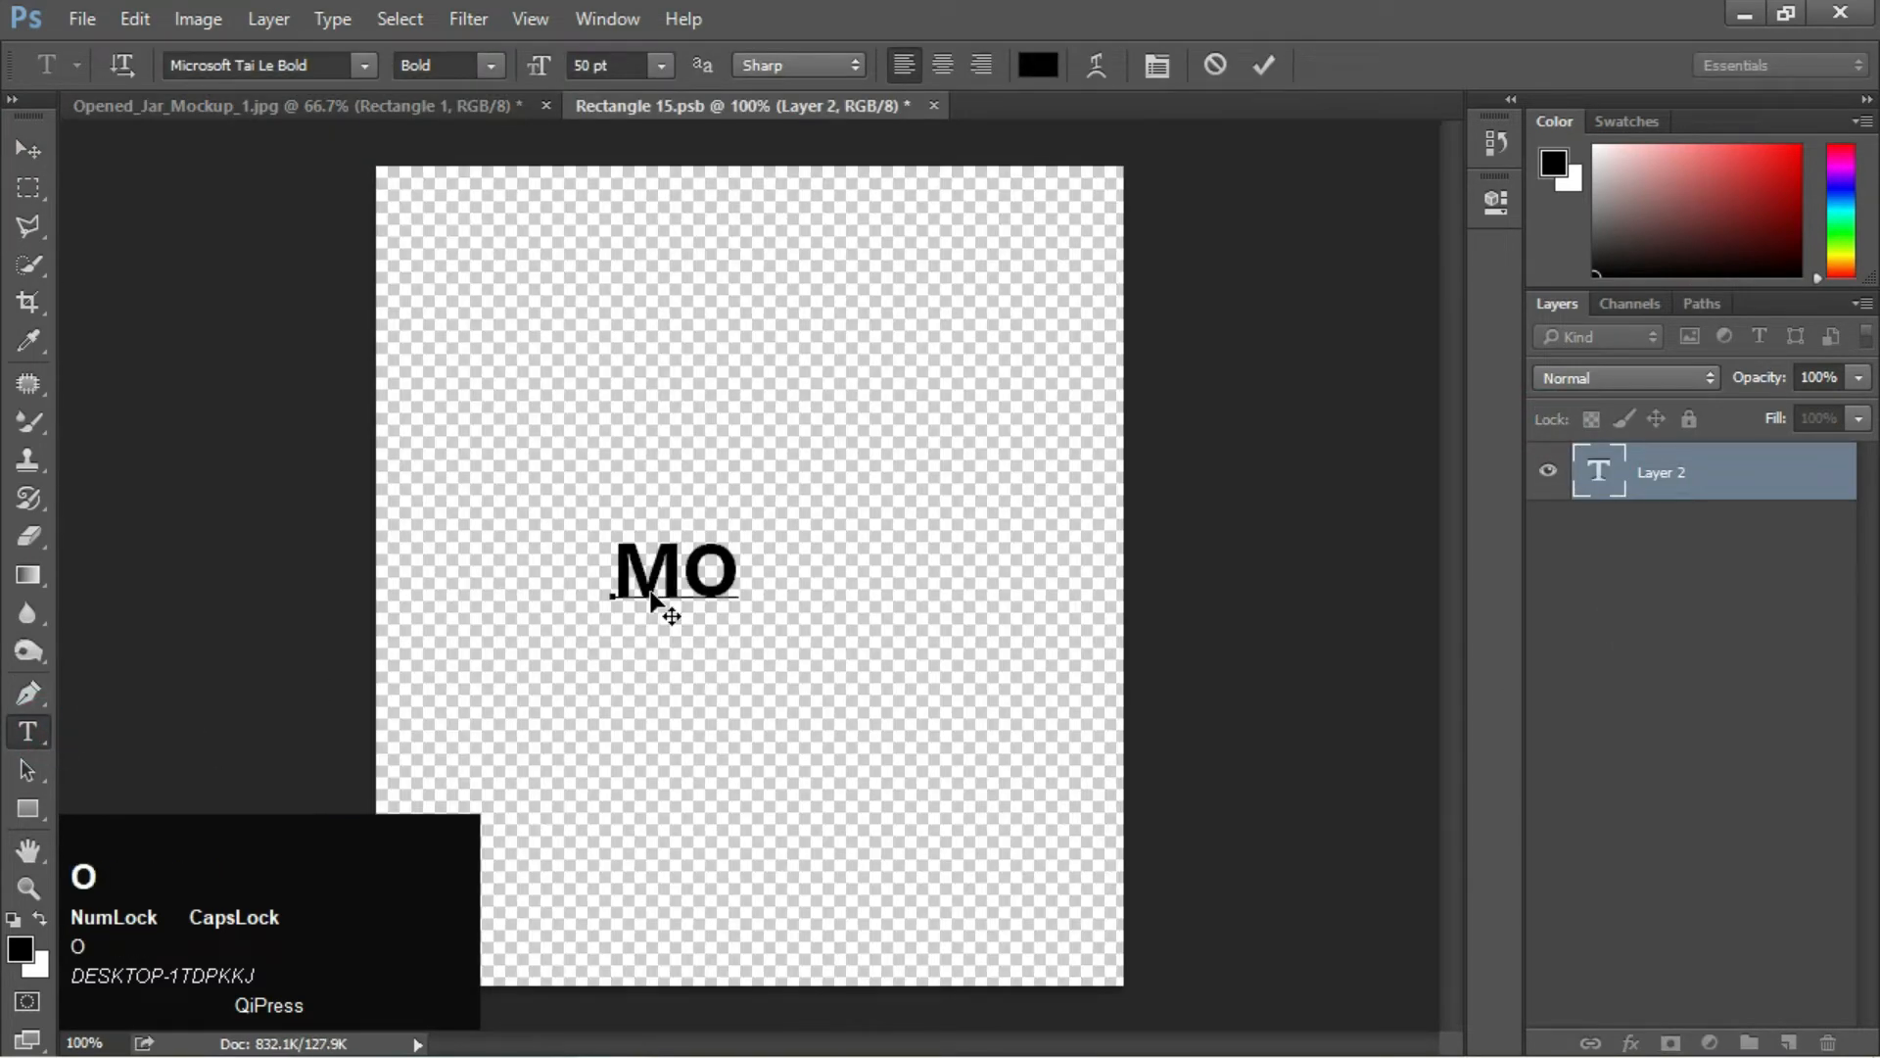
{"action": "type", "text": "CK"}
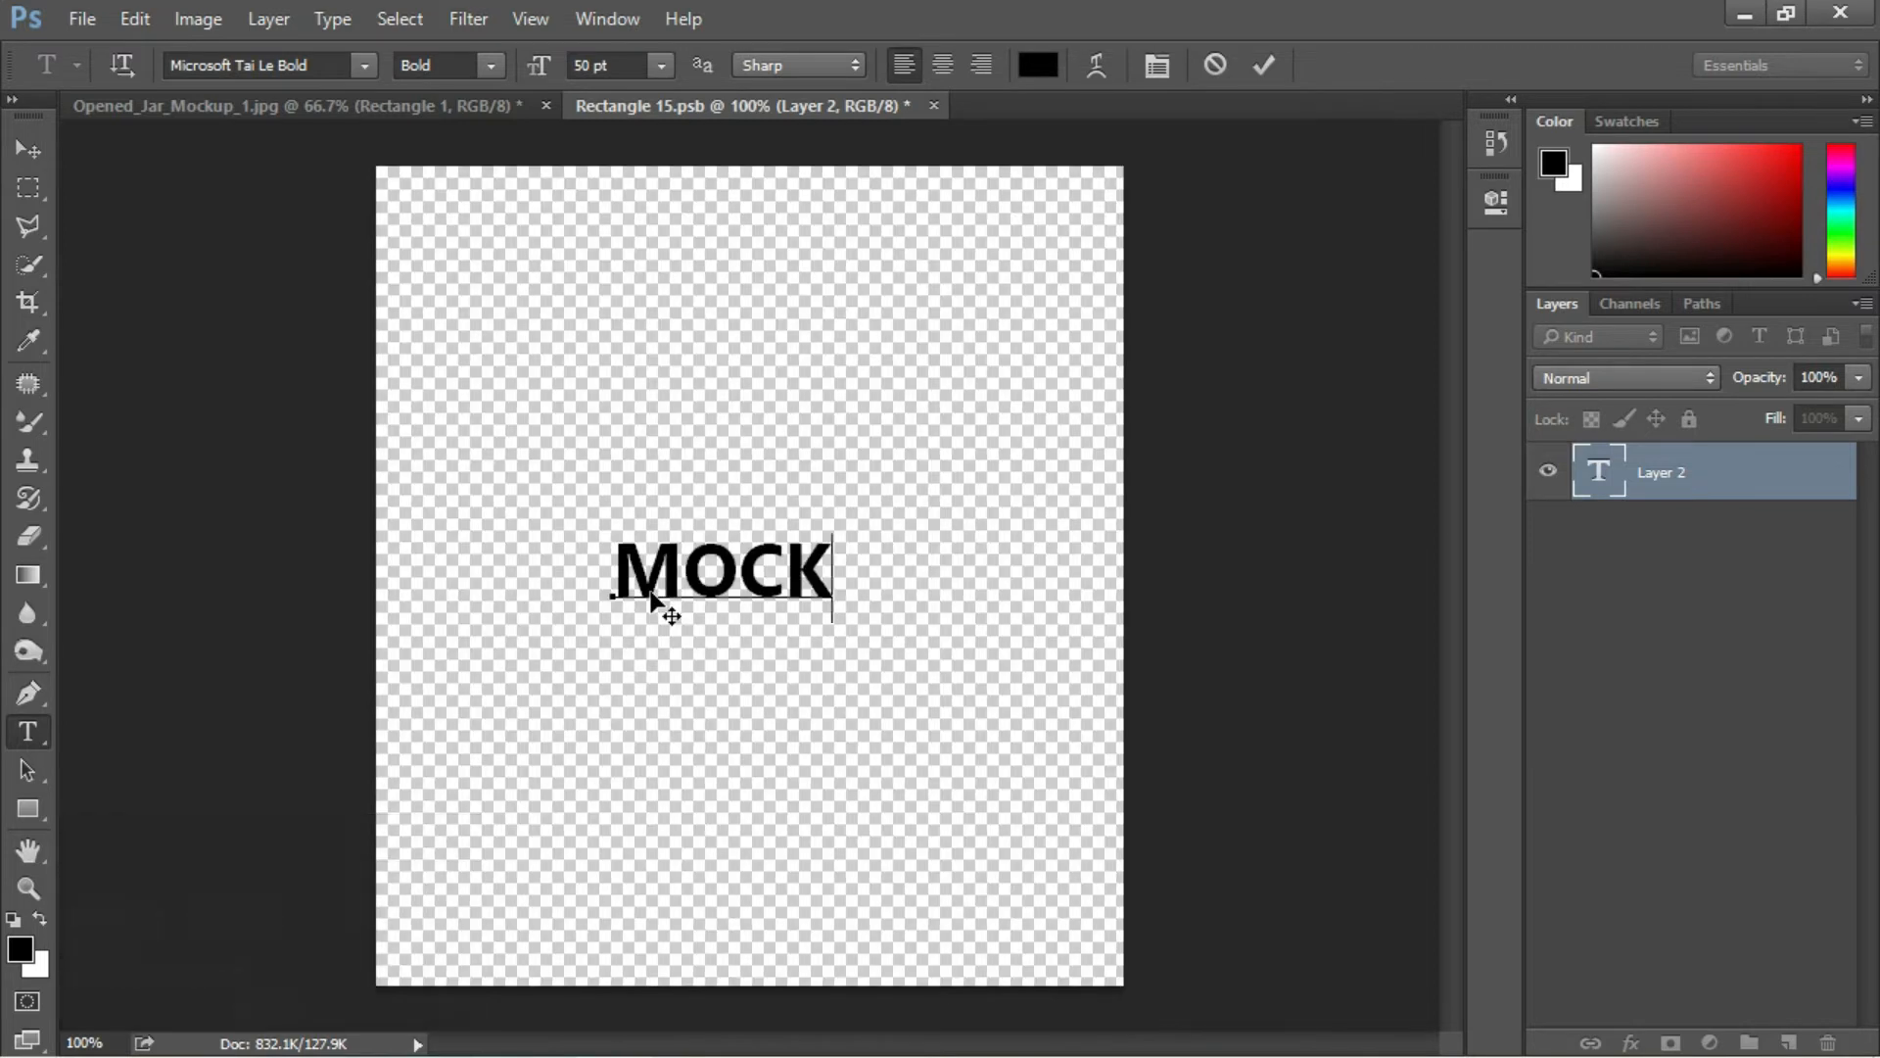
{"action": "type", "text": "UP"}
{"action": "left_click", "coordinate": [28, 149]}
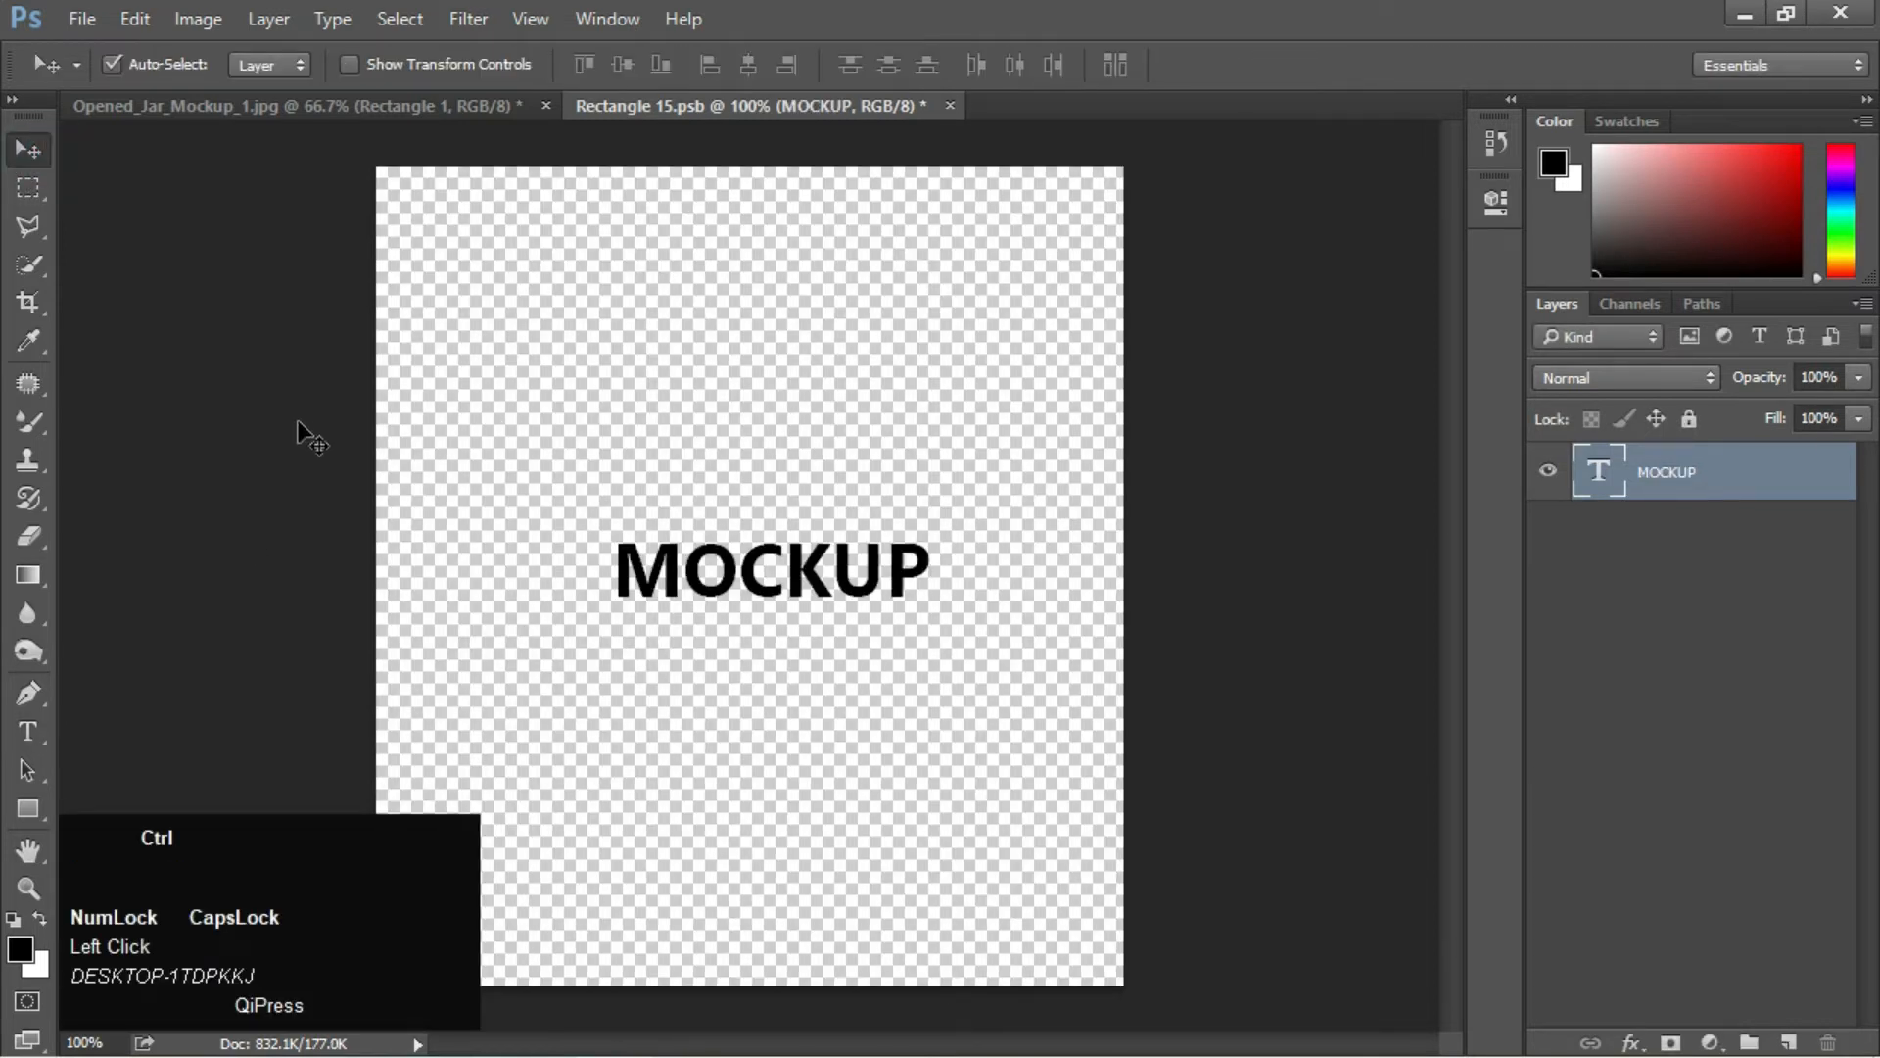
Rotate the MOCKUP text clockwise so it slopes diagonally down to the right, following the lid's angle
{"action": "key", "text": "ctrl+t"}
{"action": "left_click_drag", "start_coordinate": [938, 685], "coordinate": [812, 835]}
{"action": "key", "text": "ctrl+t"}
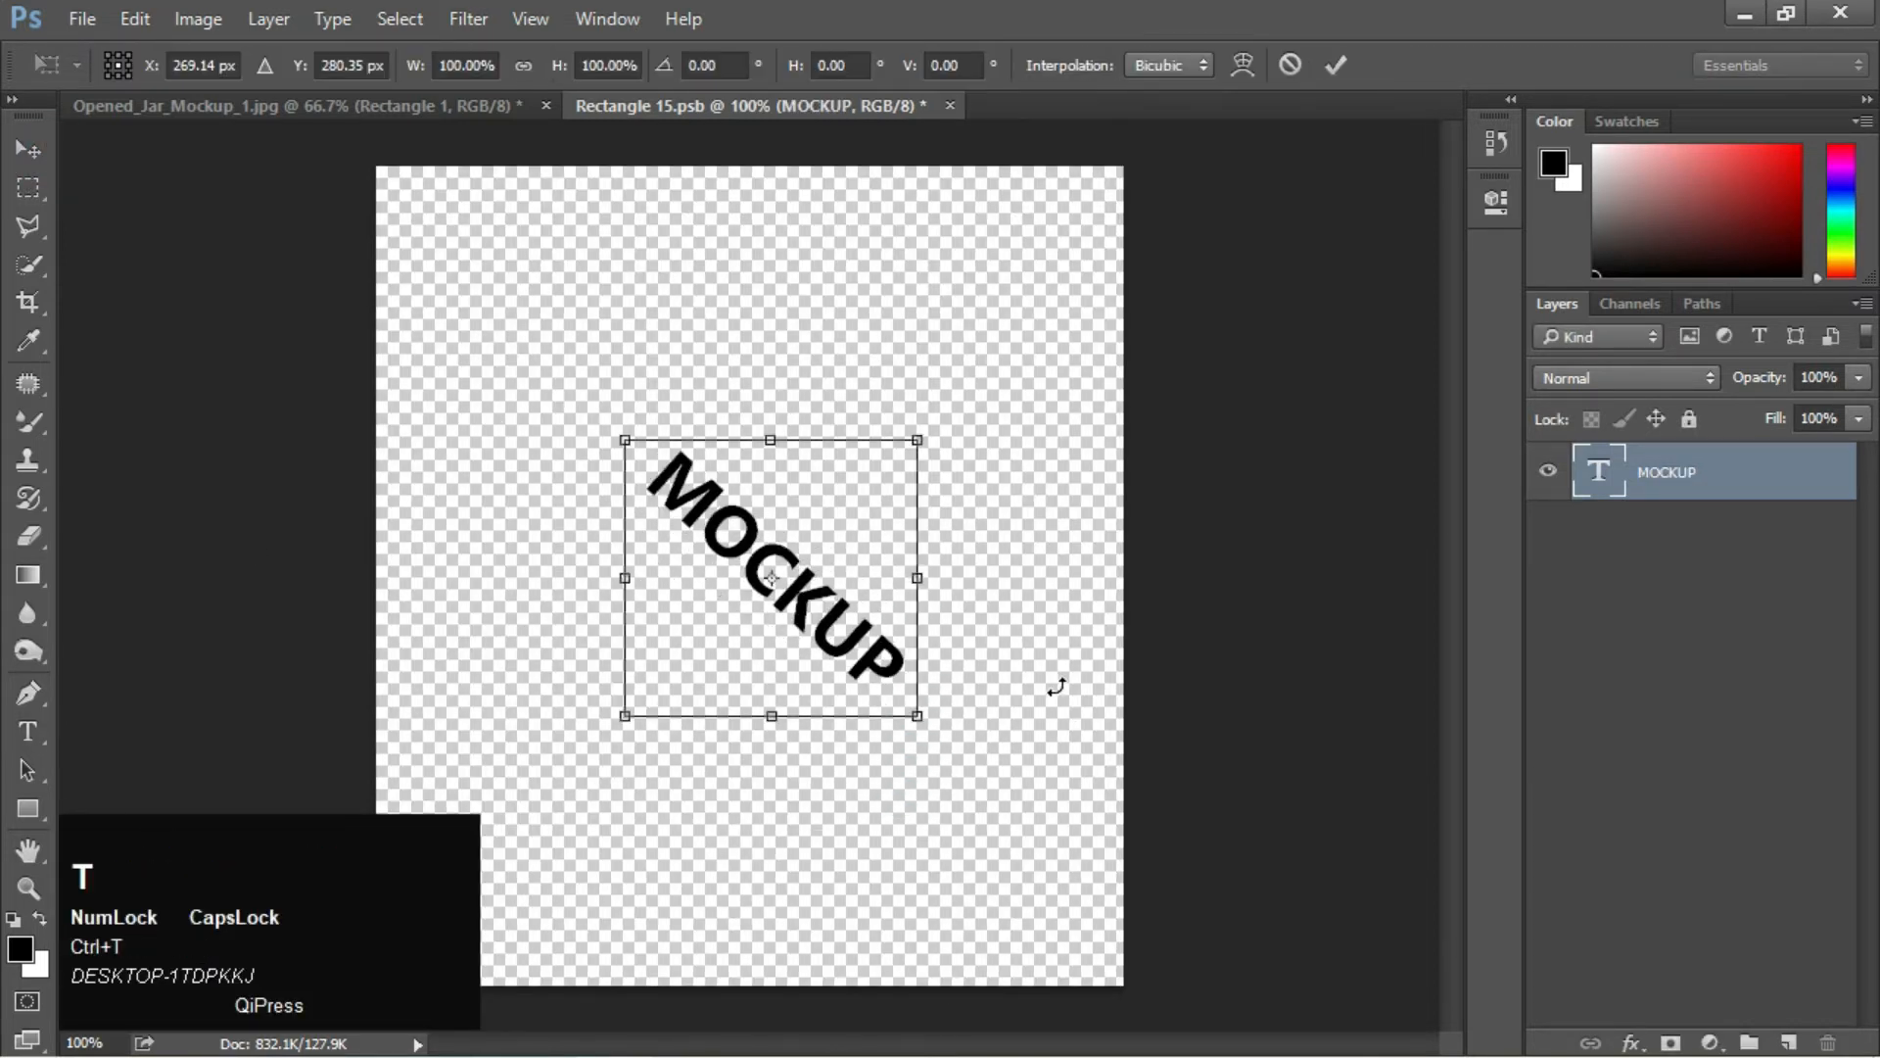
{"action": "left_click_drag", "start_coordinate": [946, 748], "coordinate": [940, 760]}
{"action": "key", "text": "Return"}
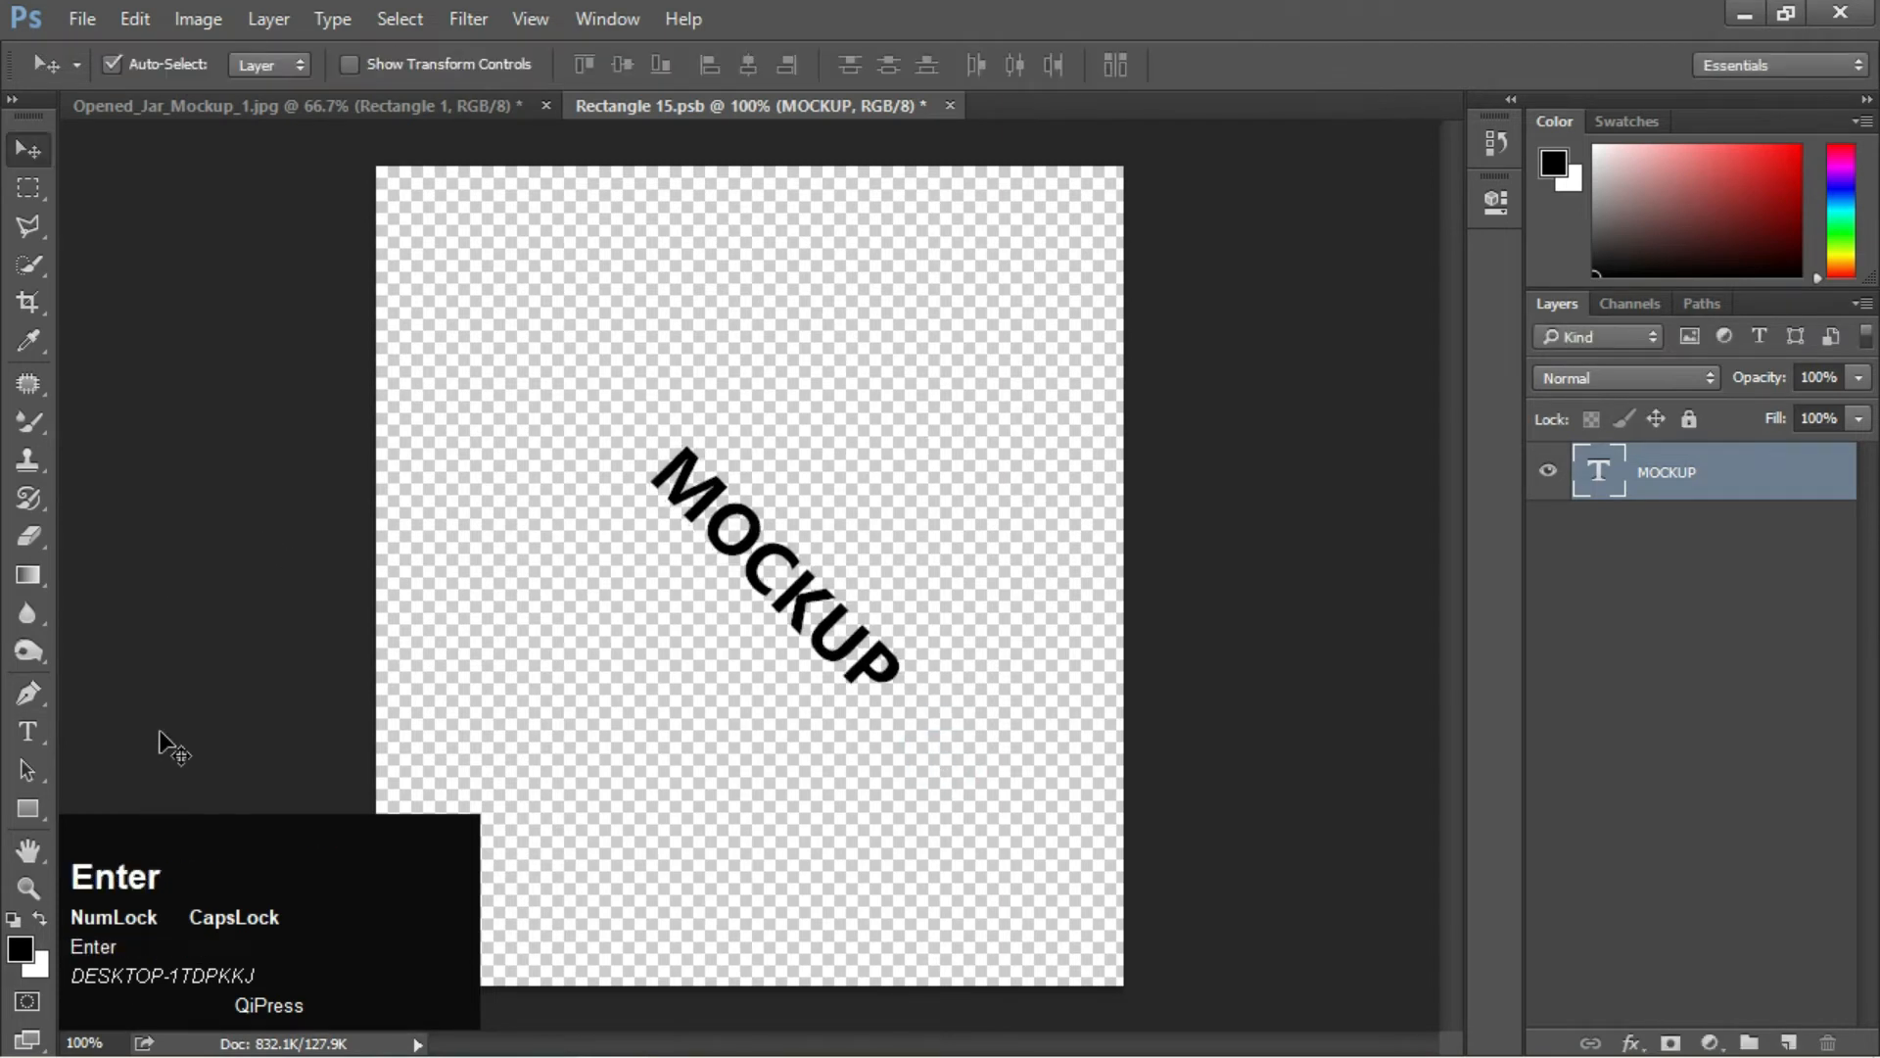
Change the MOCKUP text font to Microsoft PhagsPa Bold
{"action": "left_click", "coordinate": [29, 733]}
{"action": "left_click", "coordinate": [365, 65]}
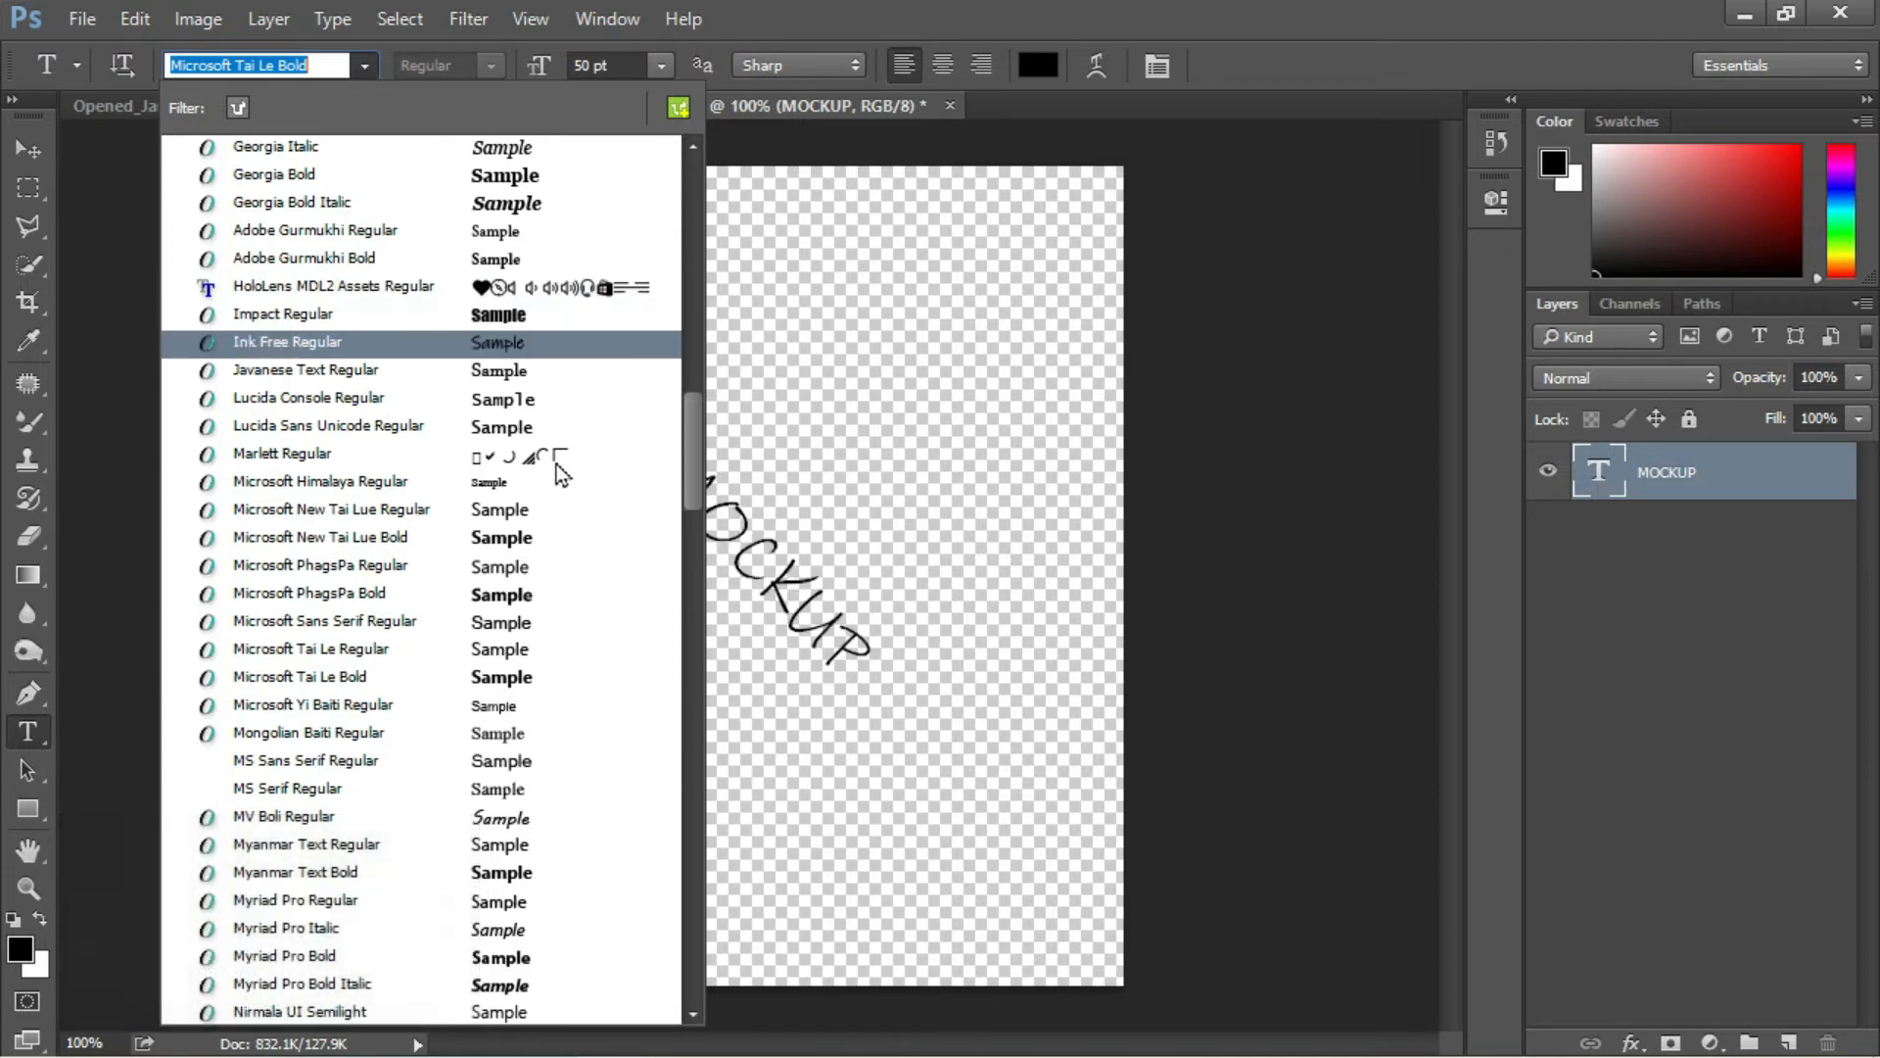
{"action": "left_click", "coordinate": [544, 593]}
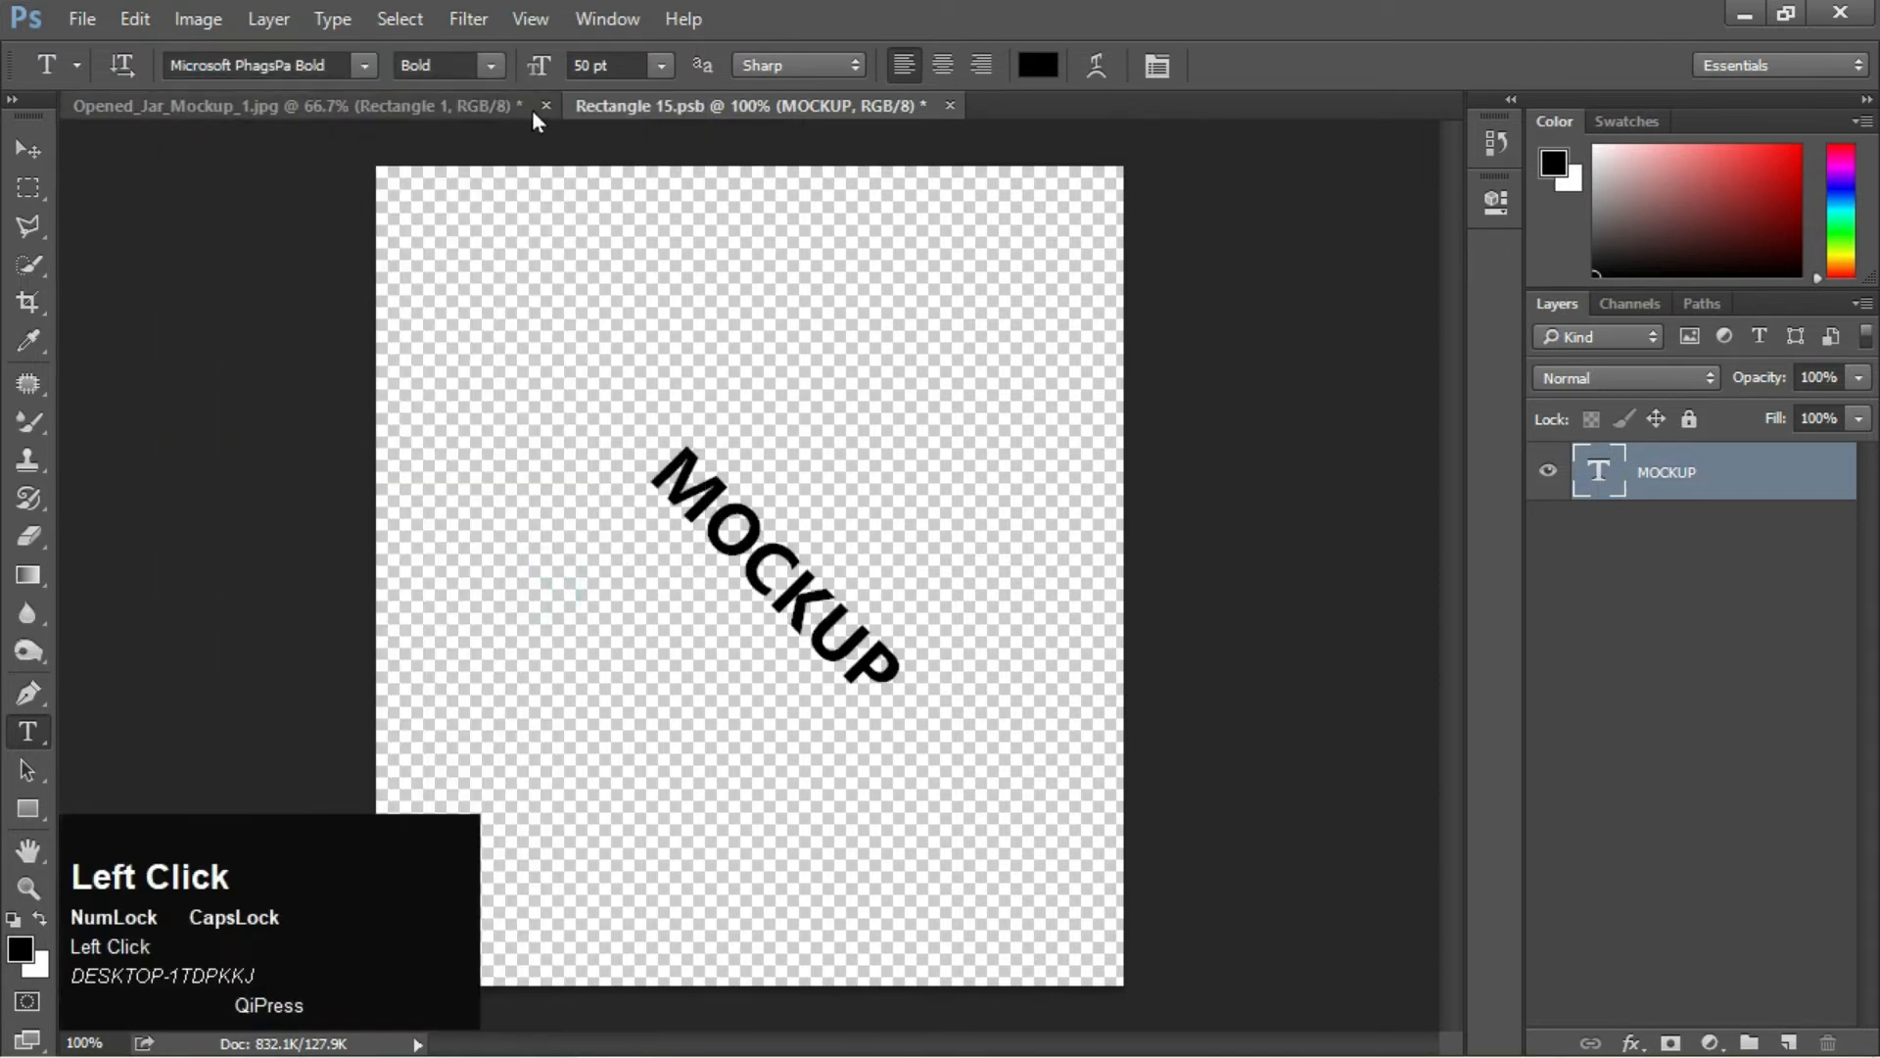
Shift the MOCKUP text slightly up and left, save the lid smart object and return to the jar mockup
{"action": "left_click", "coordinate": [25, 152]}
{"action": "left_click_drag", "start_coordinate": [798, 627], "coordinate": [789, 622]}
{"action": "key", "text": "ctrl+s"}
{"action": "left_click", "coordinate": [379, 108]}
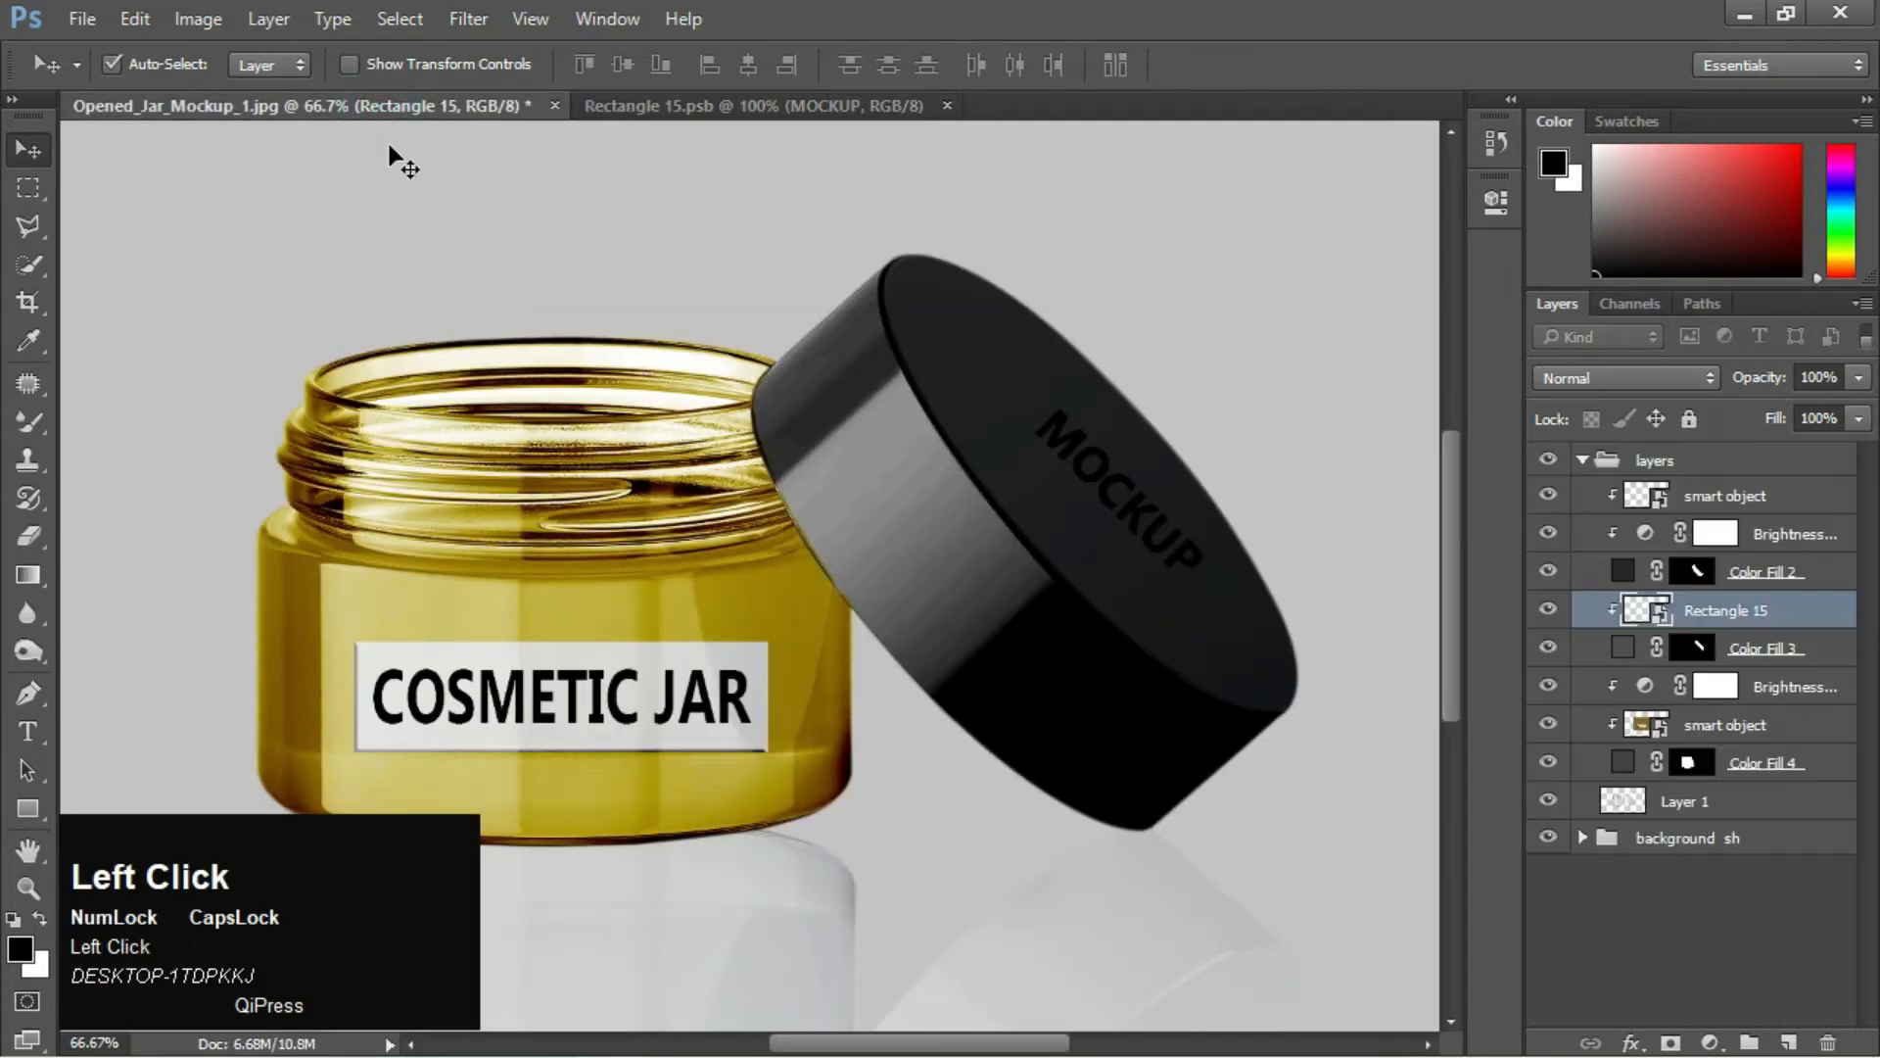
Recolor the MOCKUP text in the lid smart object to near-white, save it and return to the jar mockup
{"action": "left_click", "coordinate": [856, 107]}
{"action": "left_click", "coordinate": [27, 731]}
{"action": "left_click", "coordinate": [1020, 62]}
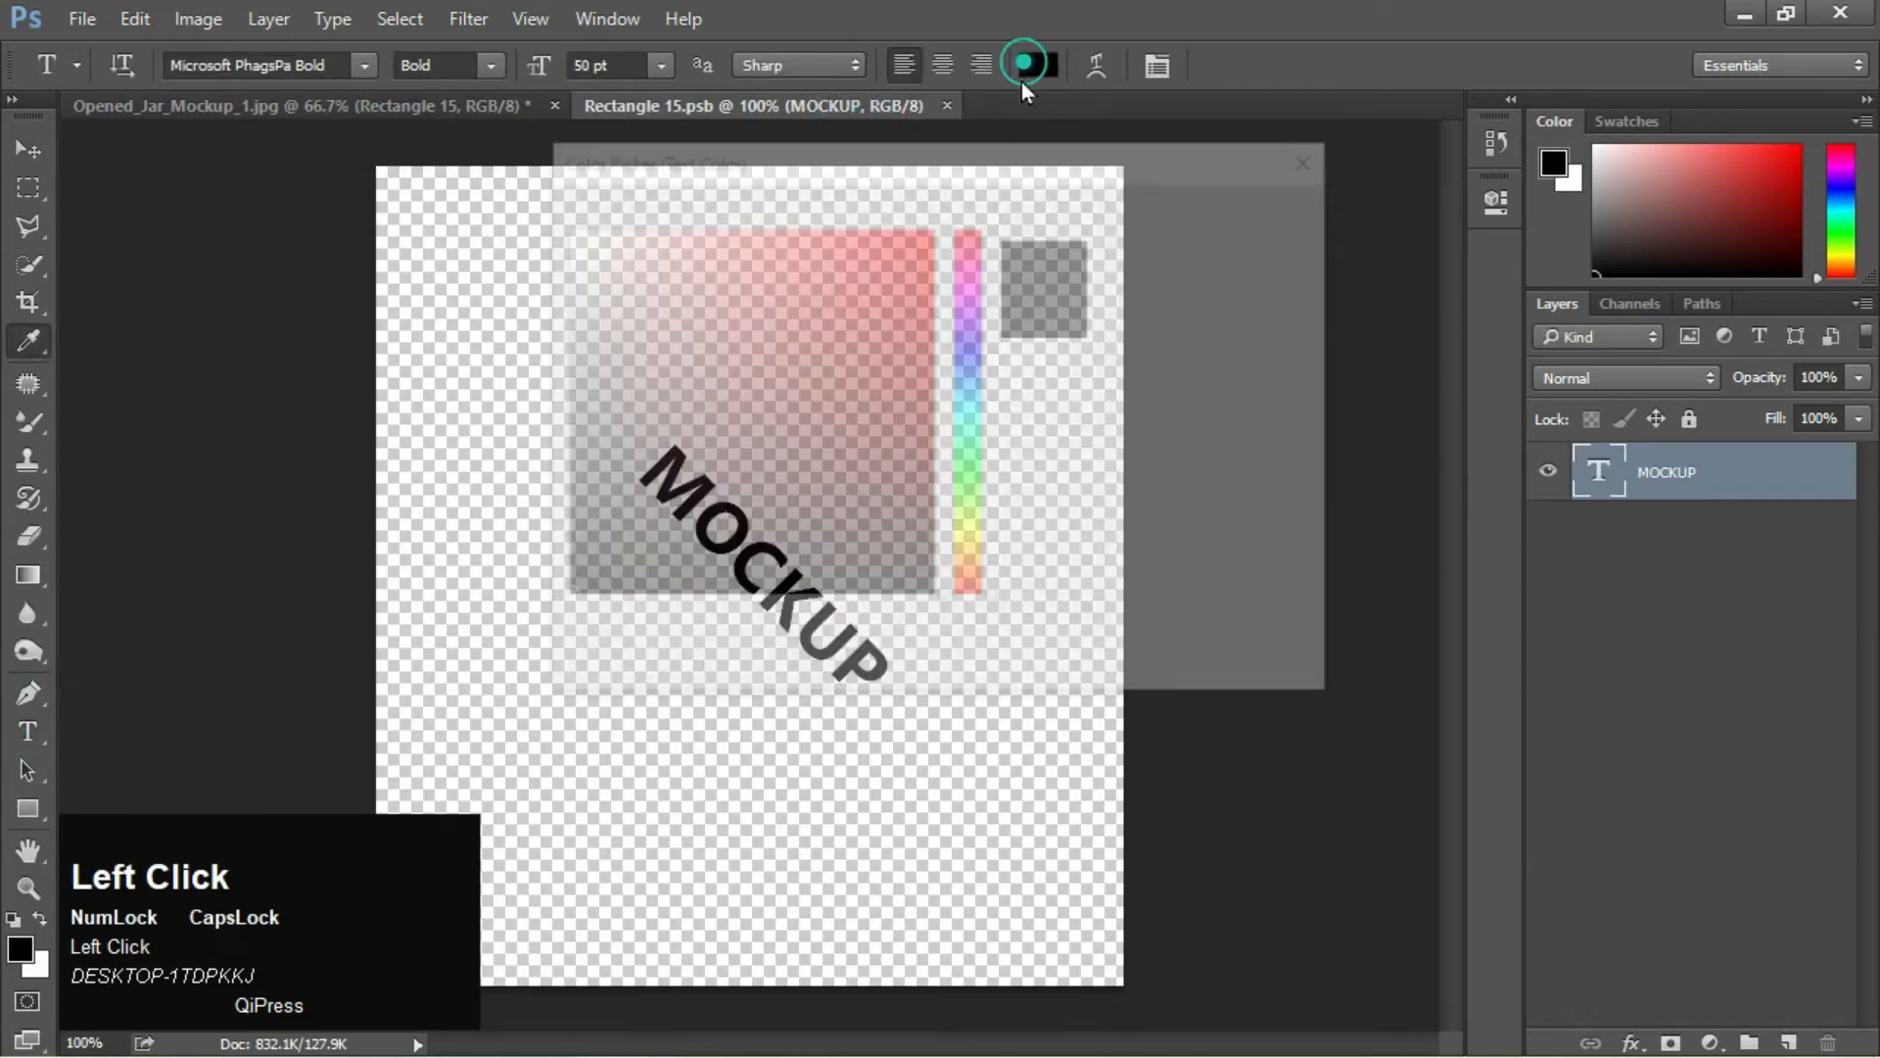
{"action": "left_click", "coordinate": [631, 234]}
{"action": "left_click_drag", "start_coordinate": [631, 234], "coordinate": [529, 252]}
{"action": "left_click", "coordinate": [1293, 210]}
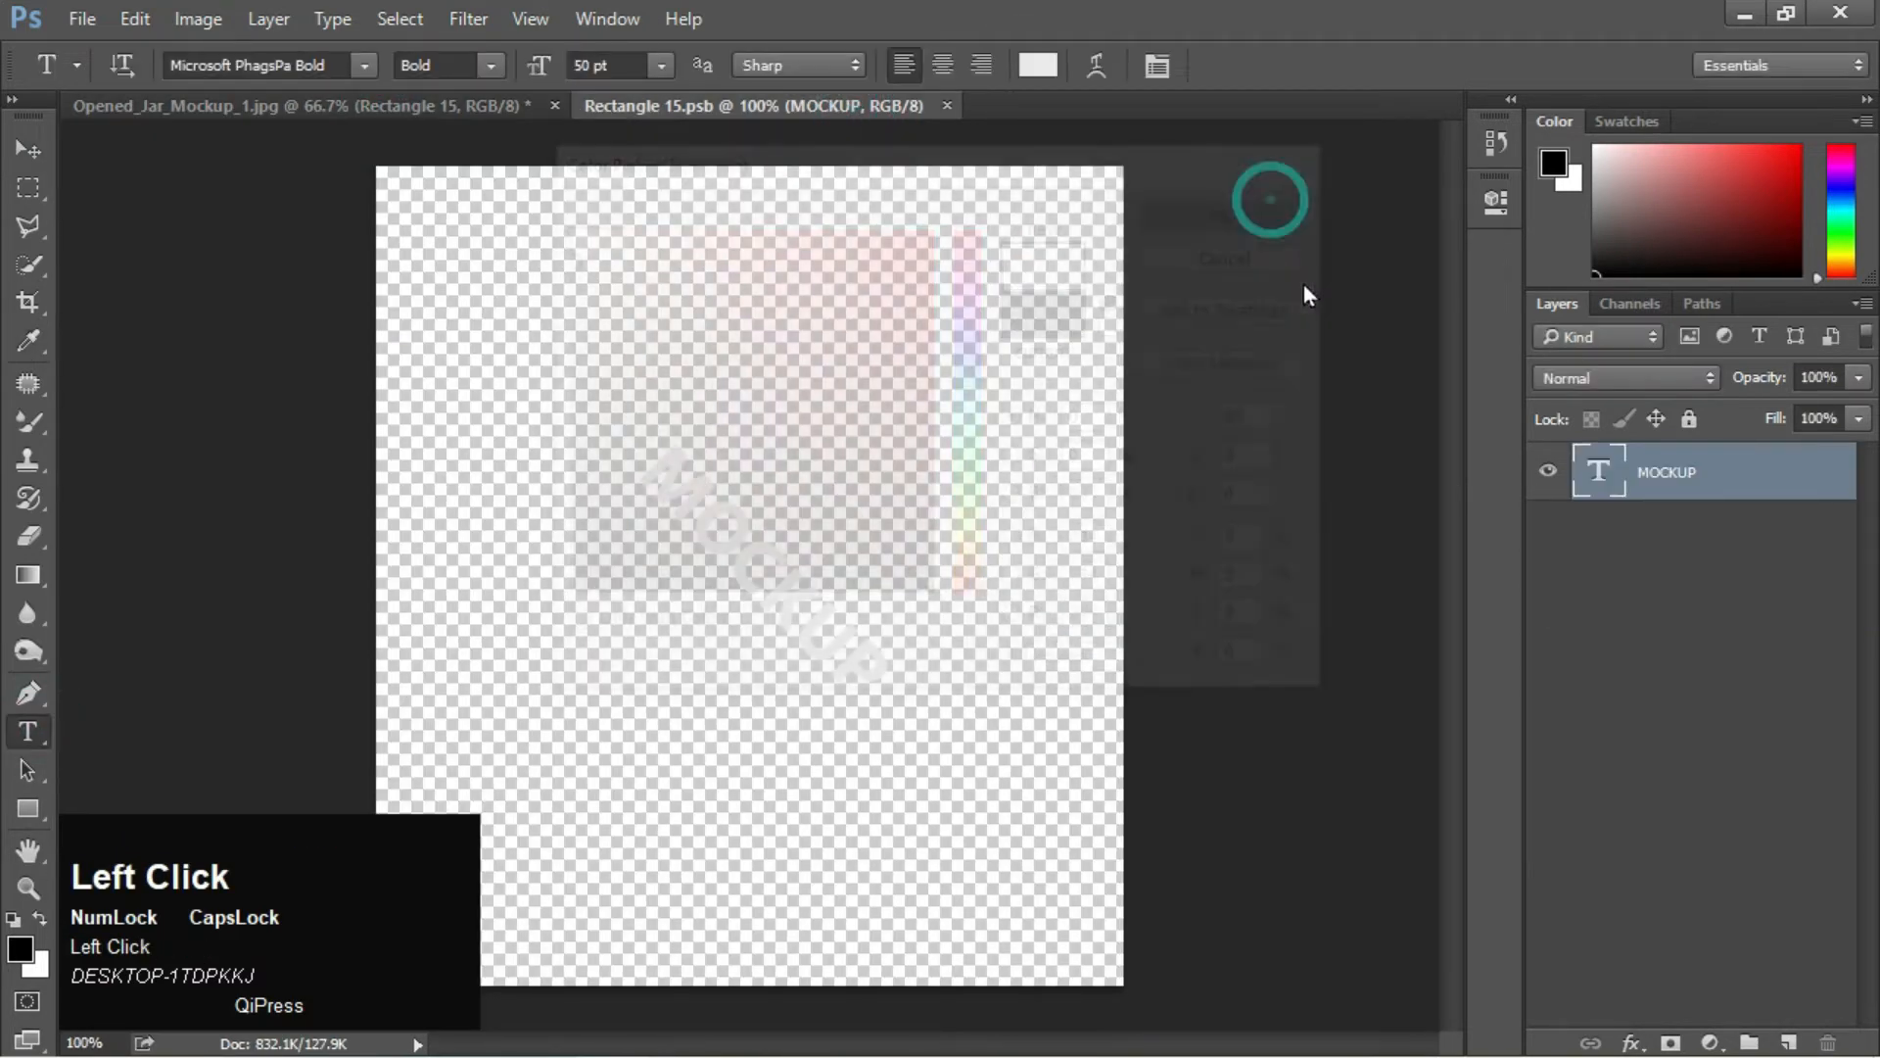
{"action": "key", "text": "ctrl+s"}
{"action": "left_click", "coordinate": [449, 109]}
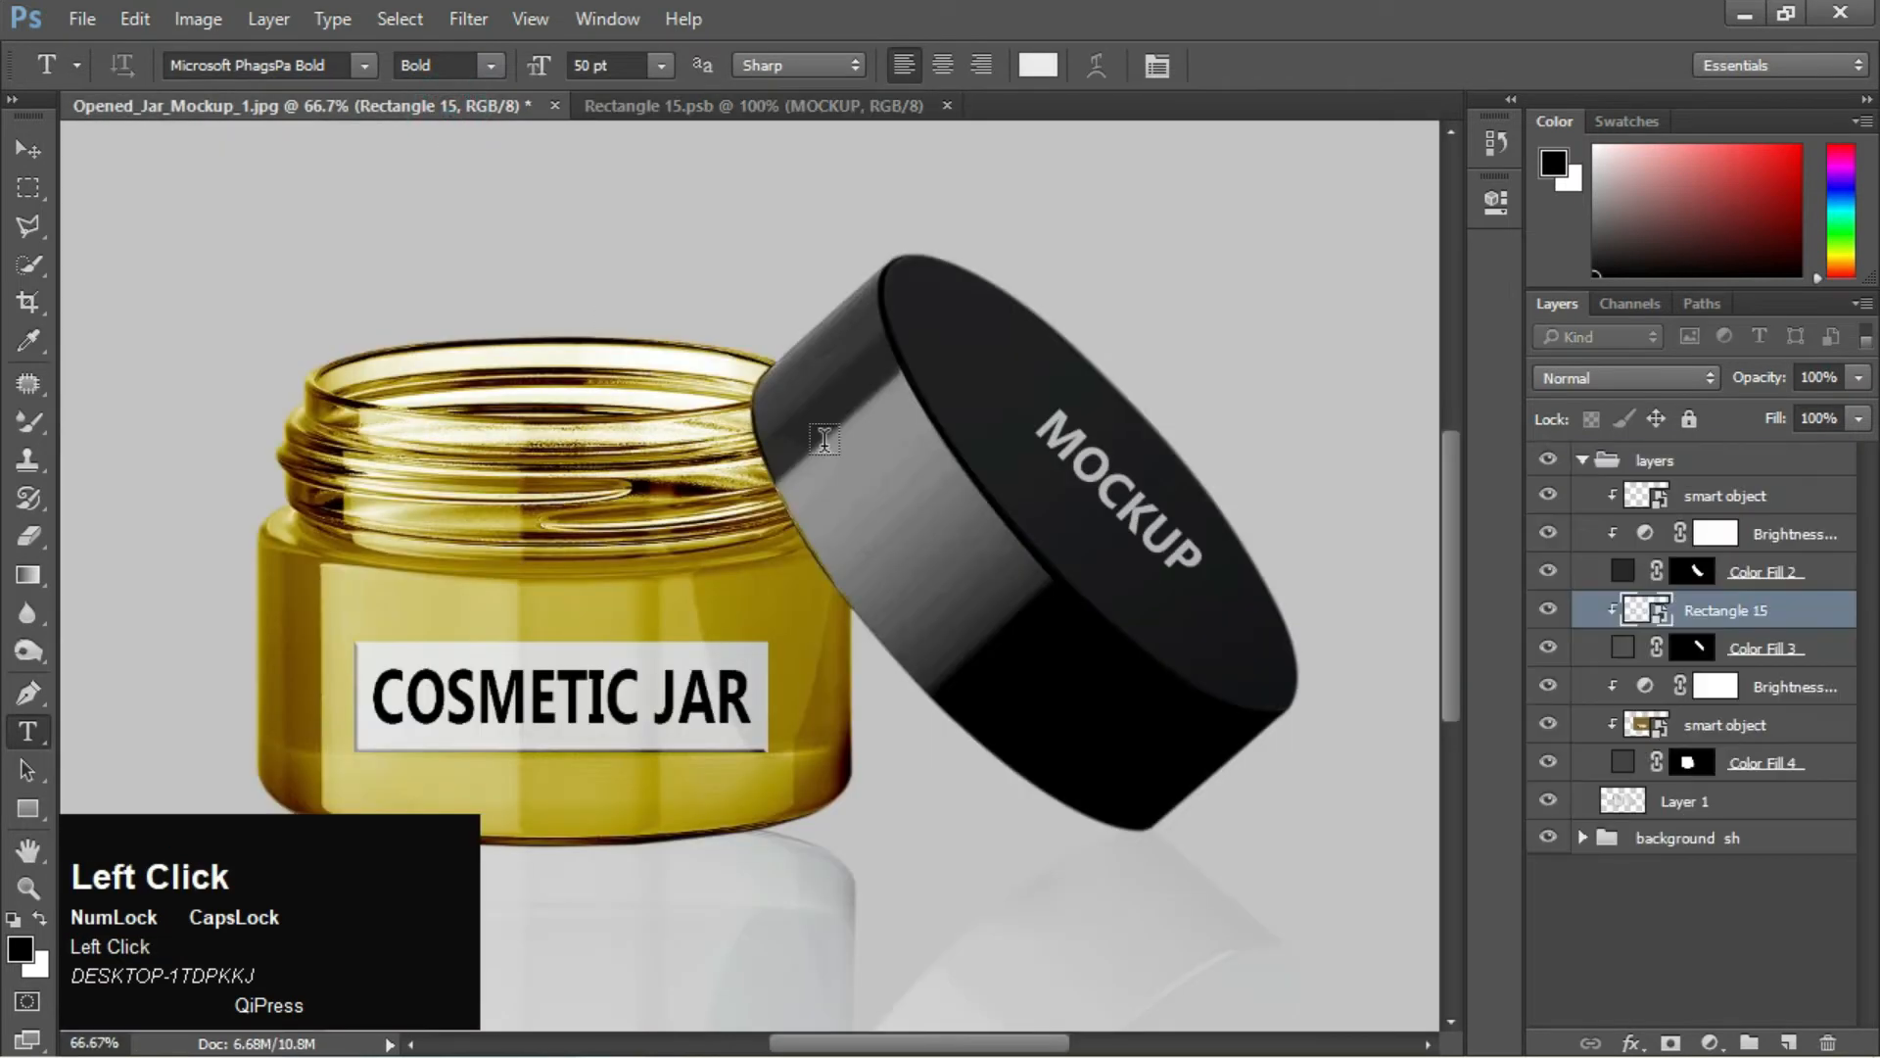
Float the lid smart object in its own window and copy the hex color of Color Fill 2 from the jar mockup
{"action": "left_click_drag", "start_coordinate": [891, 116], "coordinate": [1153, 687]}
{"action": "left_click", "coordinate": [466, 101]}
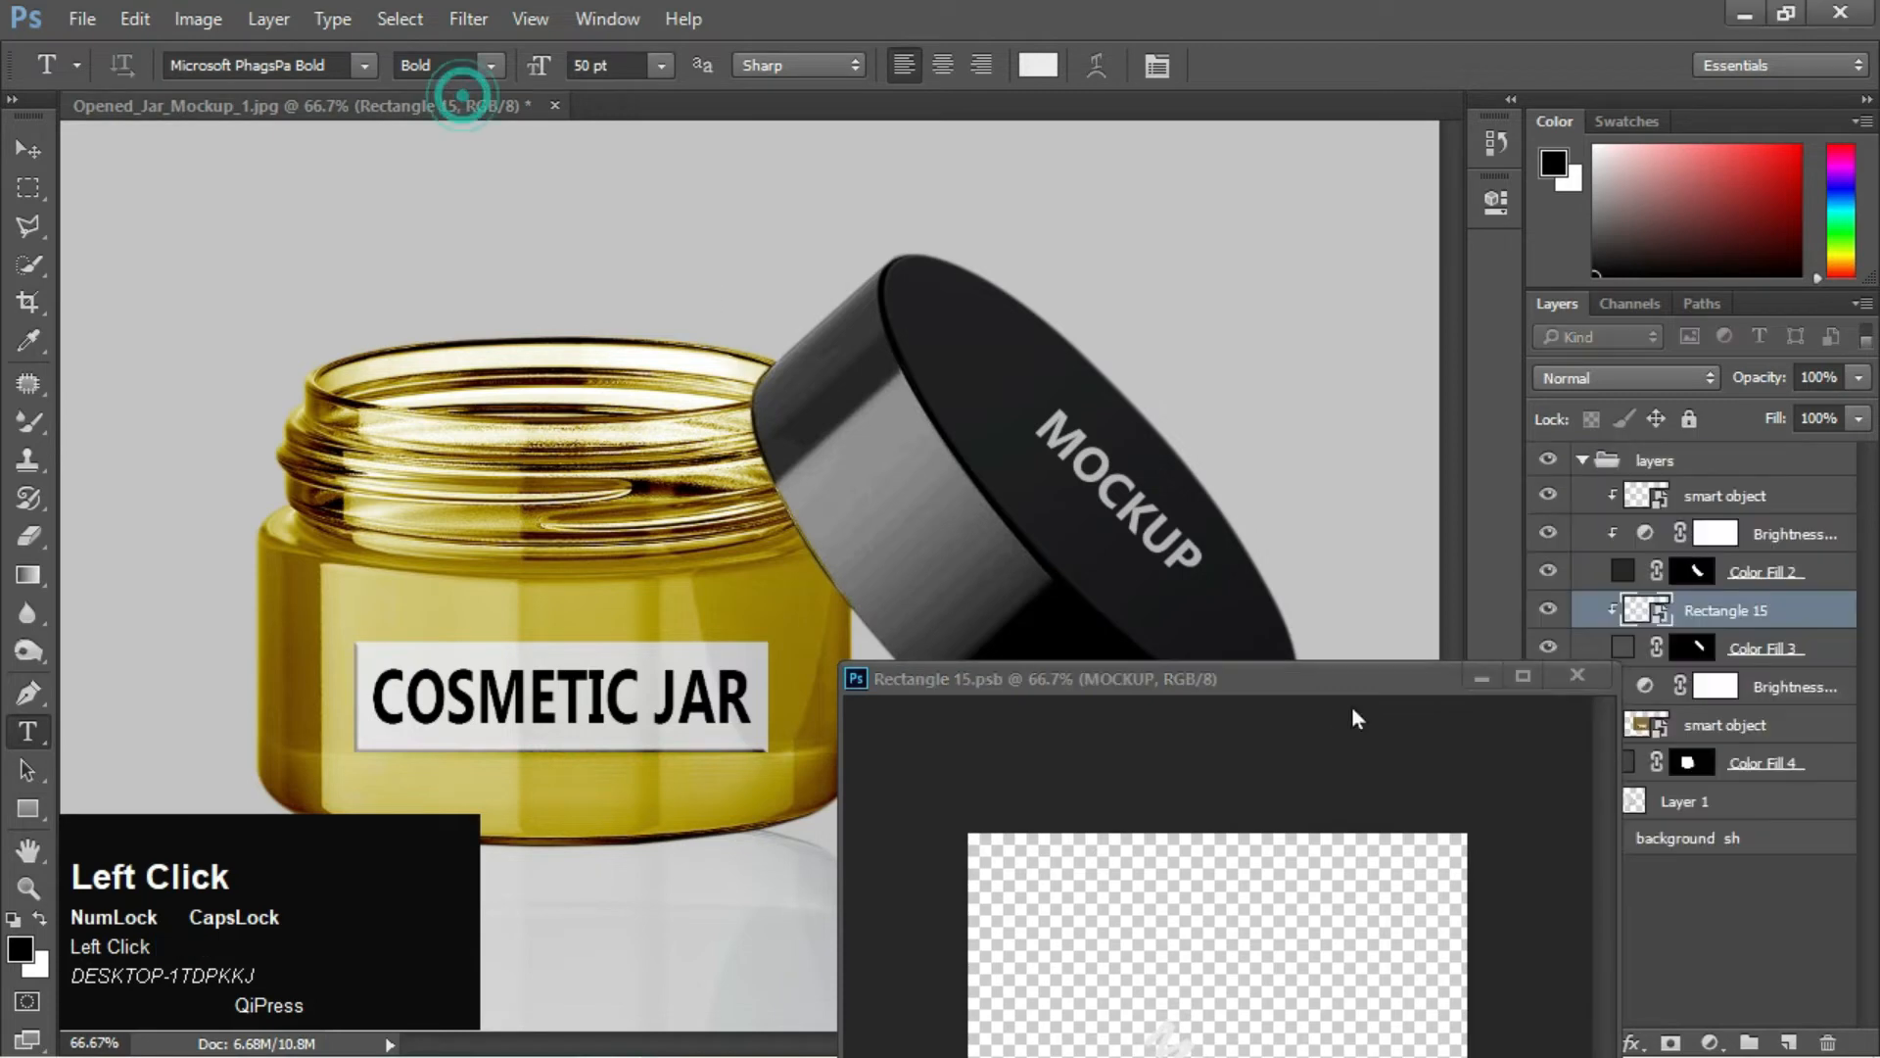
{"action": "double_click", "coordinate": [1622, 578]}
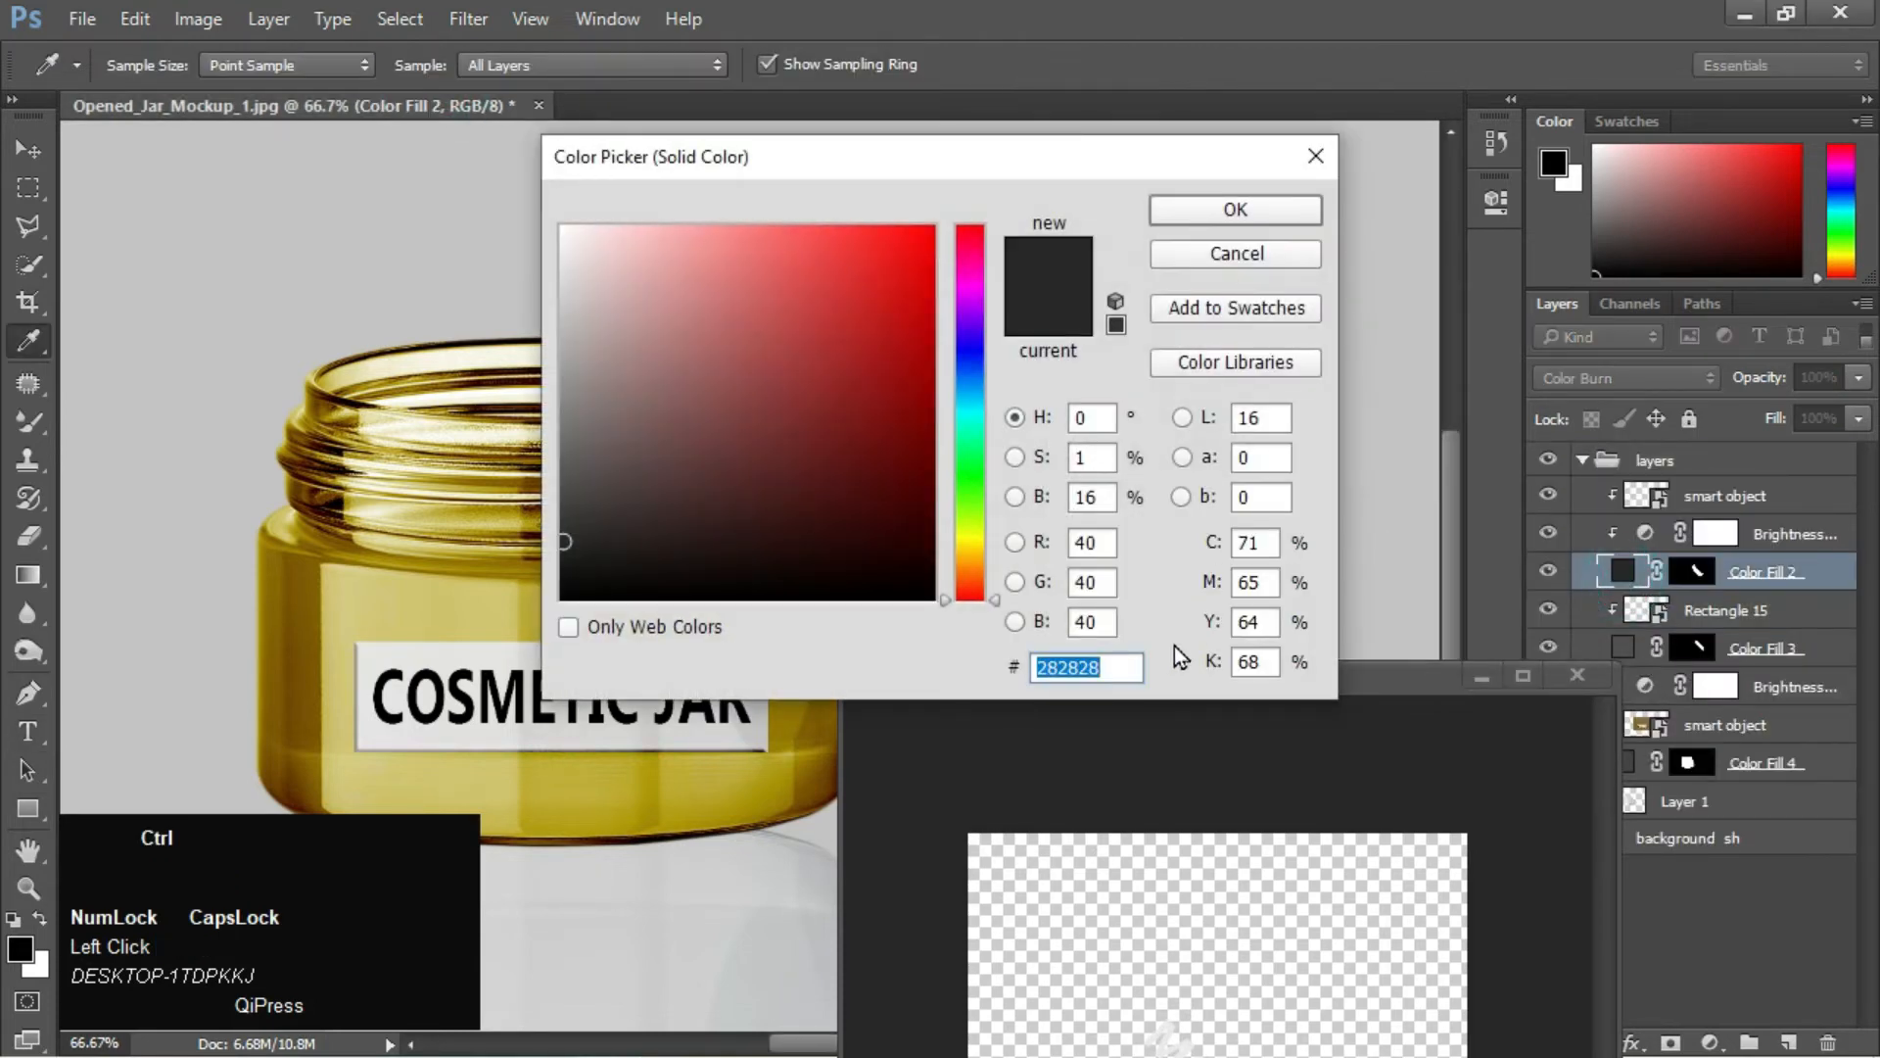
{"action": "left_click", "coordinate": [1199, 214]}
{"action": "left_click", "coordinate": [1385, 911]}
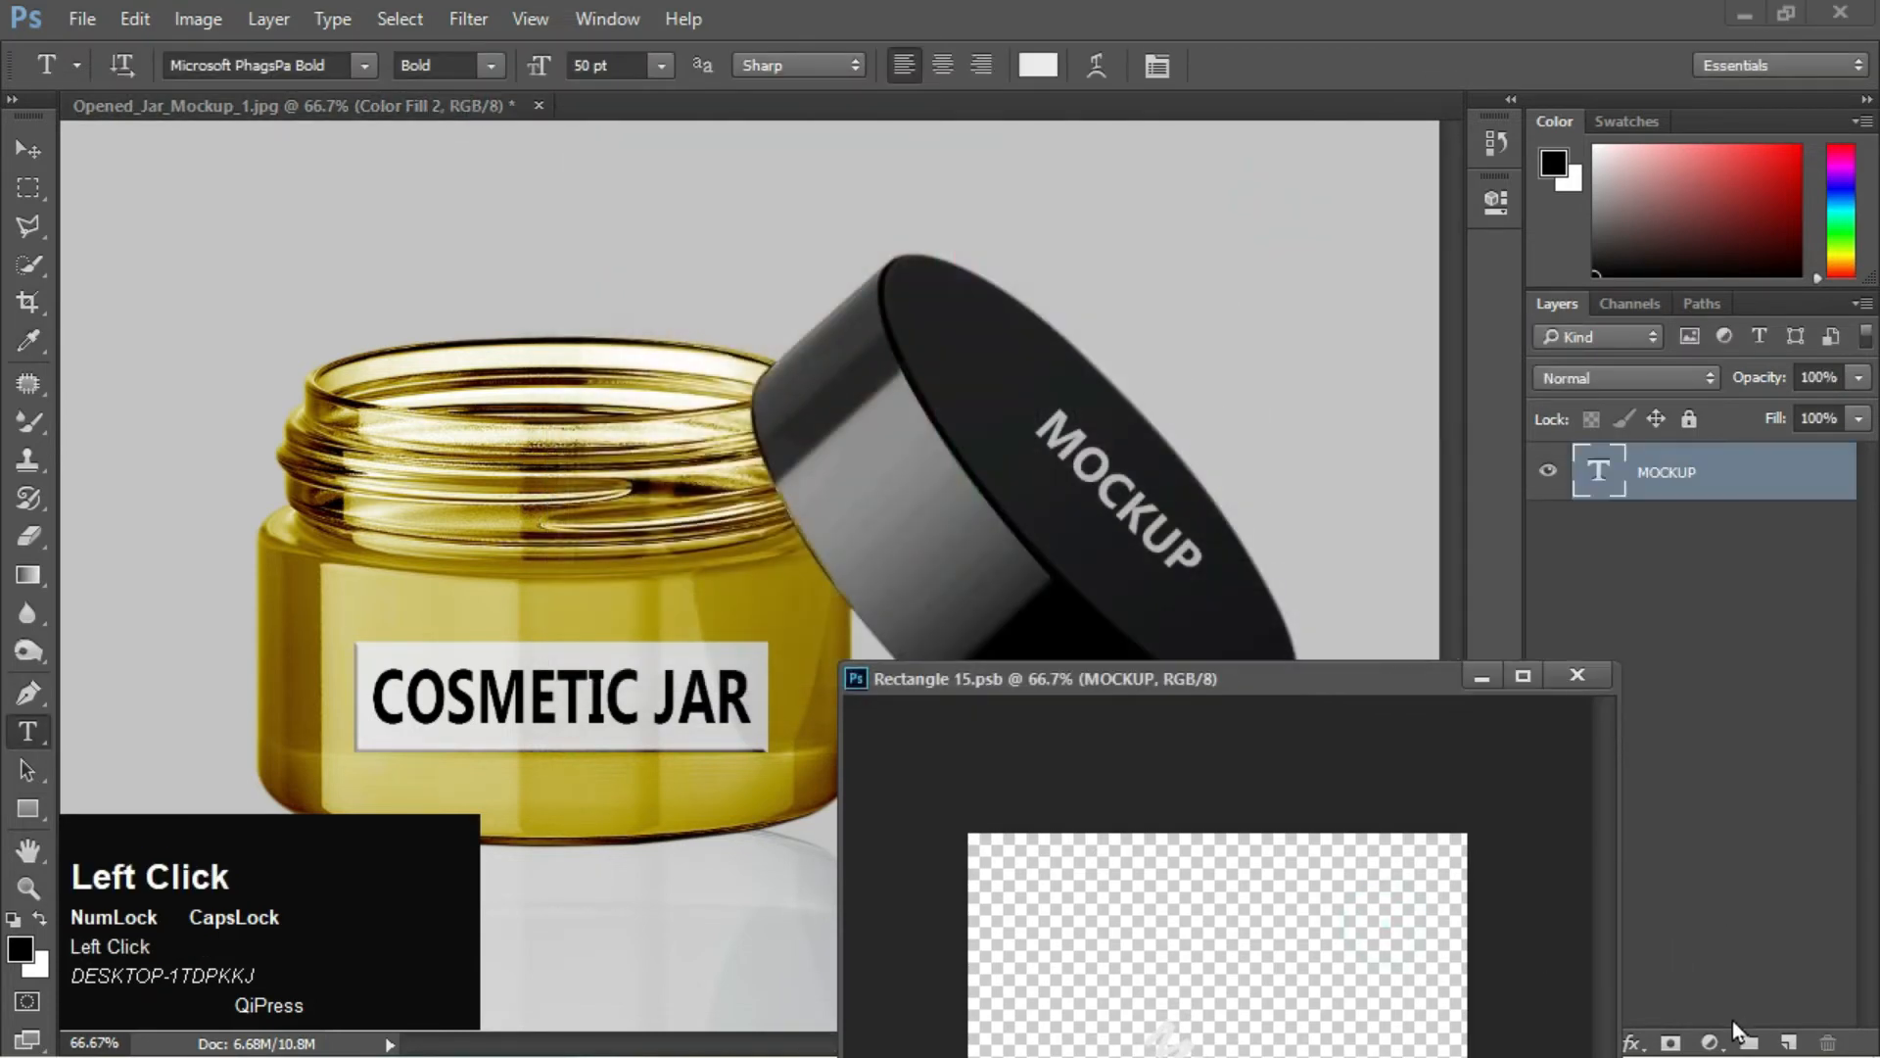
Add a Solid Color fill layer with color 282828 to the lid smart object
{"action": "left_click", "coordinate": [1711, 1042]}
{"action": "left_click", "coordinate": [1724, 507]}
{"action": "left_click", "coordinate": [649, 536]}
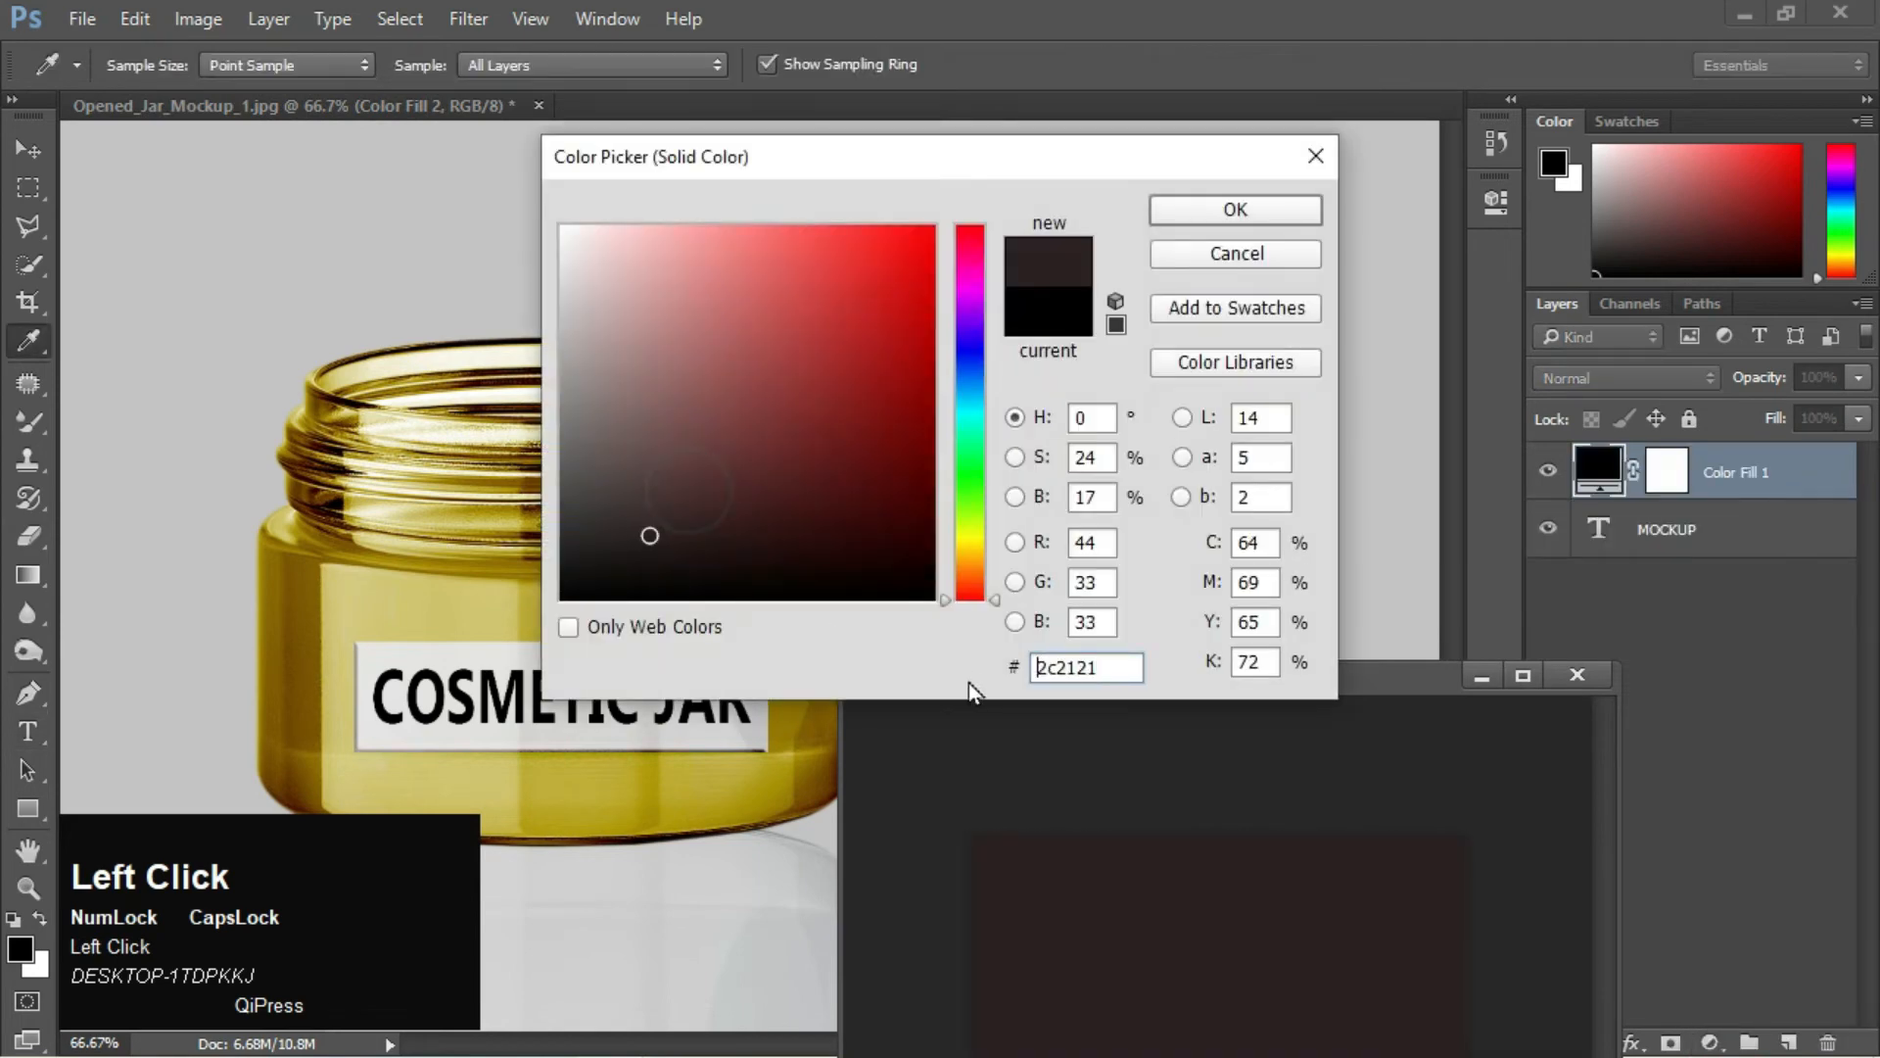
{"action": "key", "text": "BackSpace"}
{"action": "type", "text": "282828"}
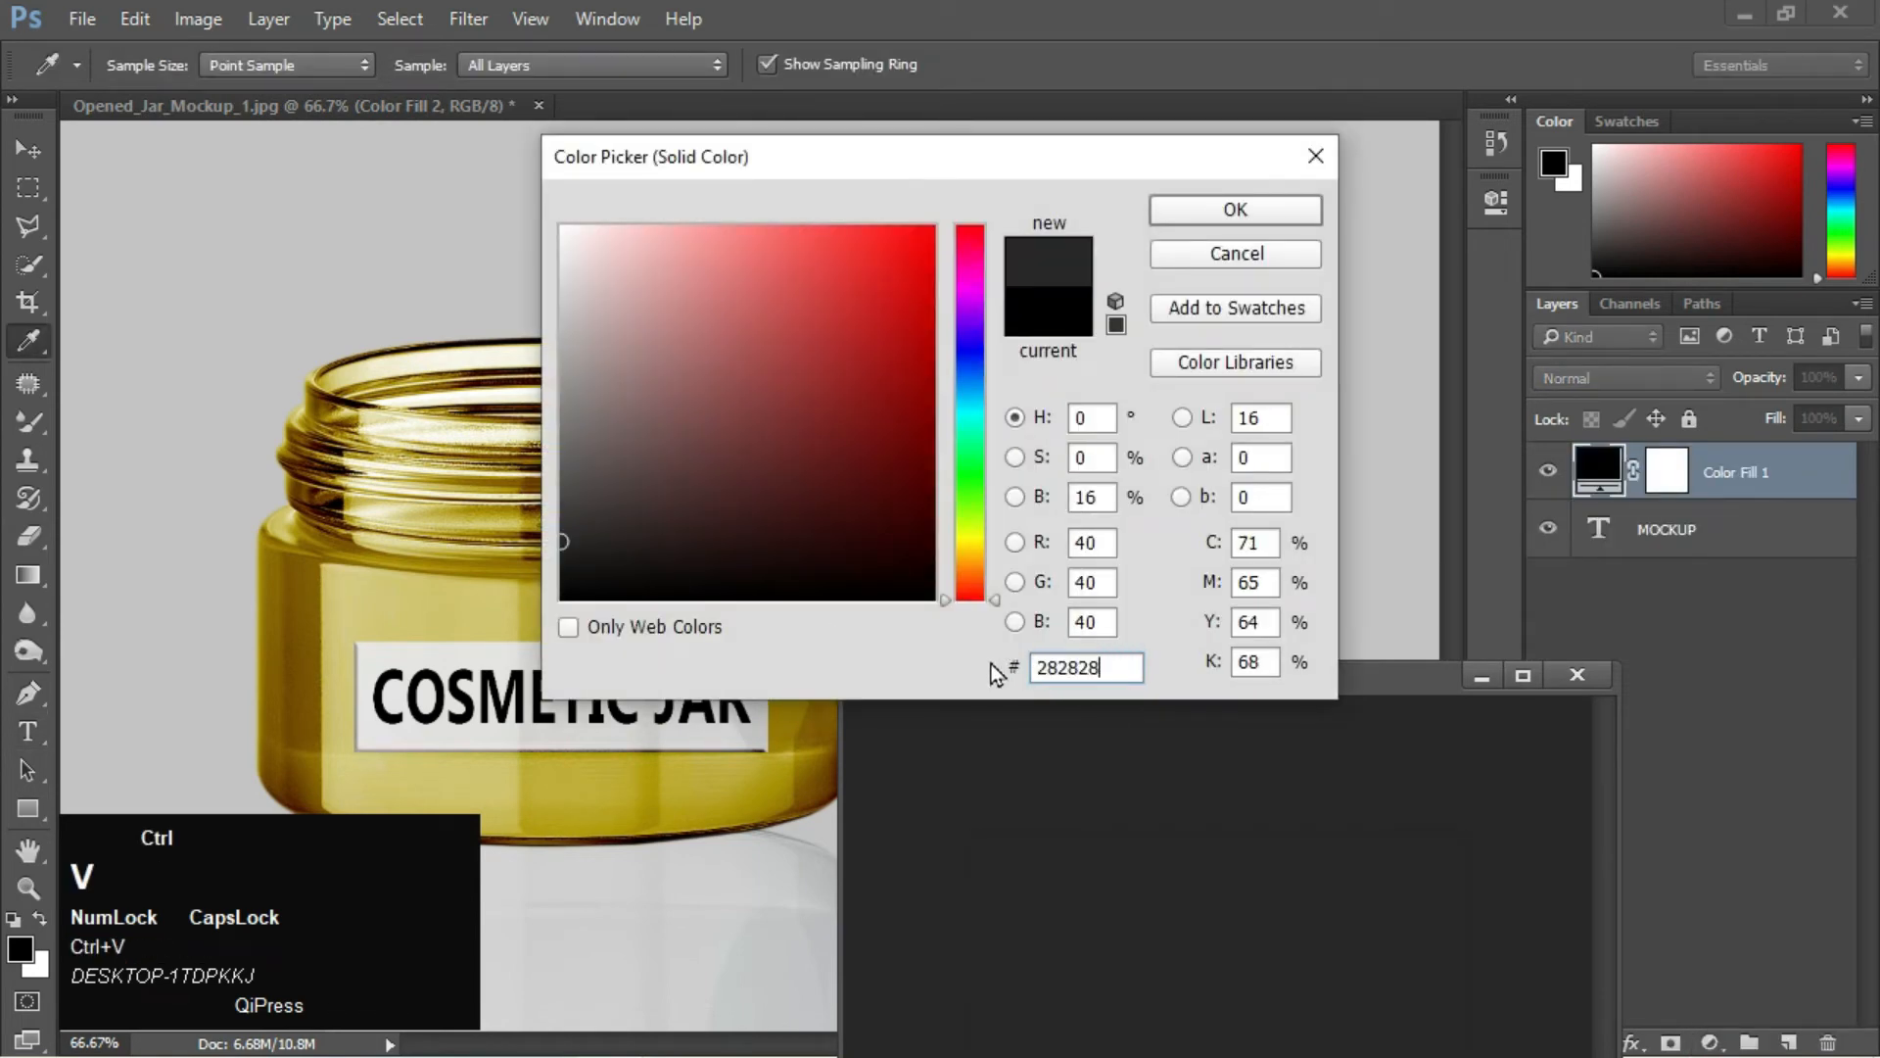
Lighten the solid fill beneath the MOCKUP text to 545454 and save the lid smart object
{"action": "left_click", "coordinate": [563, 477]}
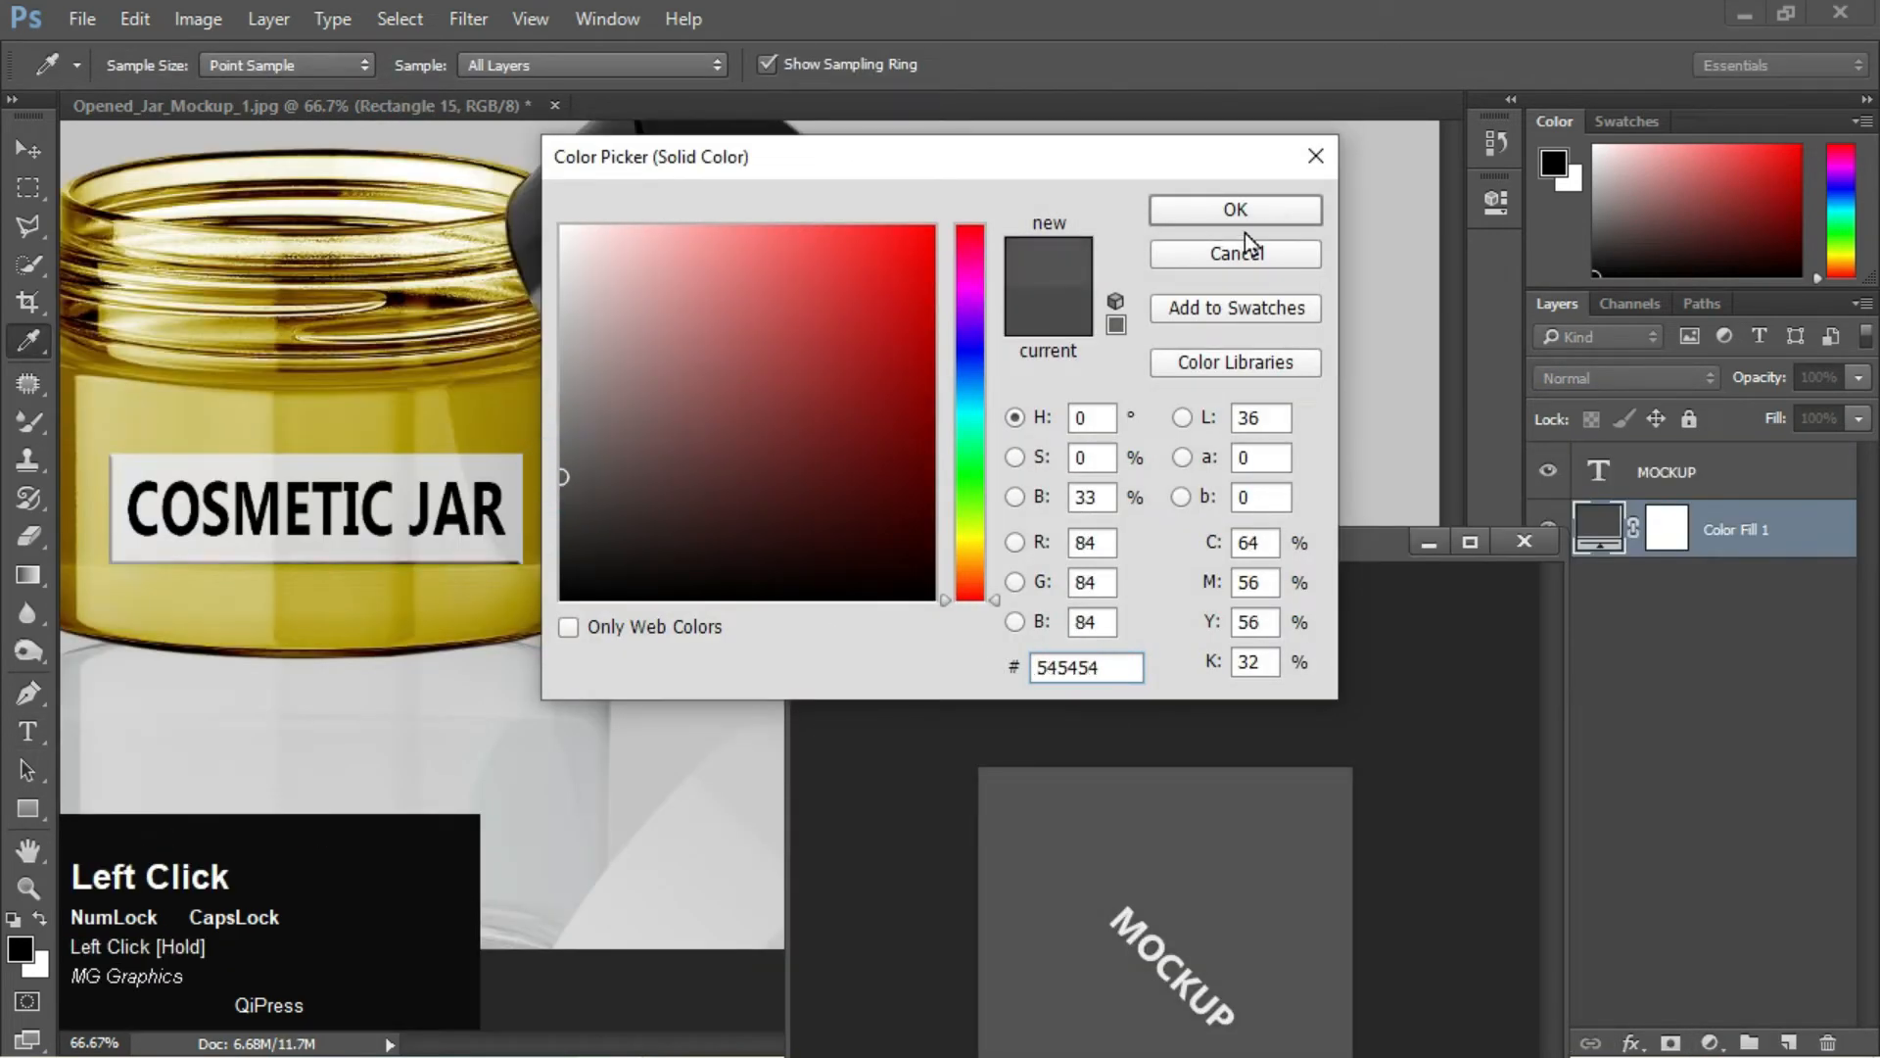
{"action": "left_click", "coordinate": [1242, 212]}
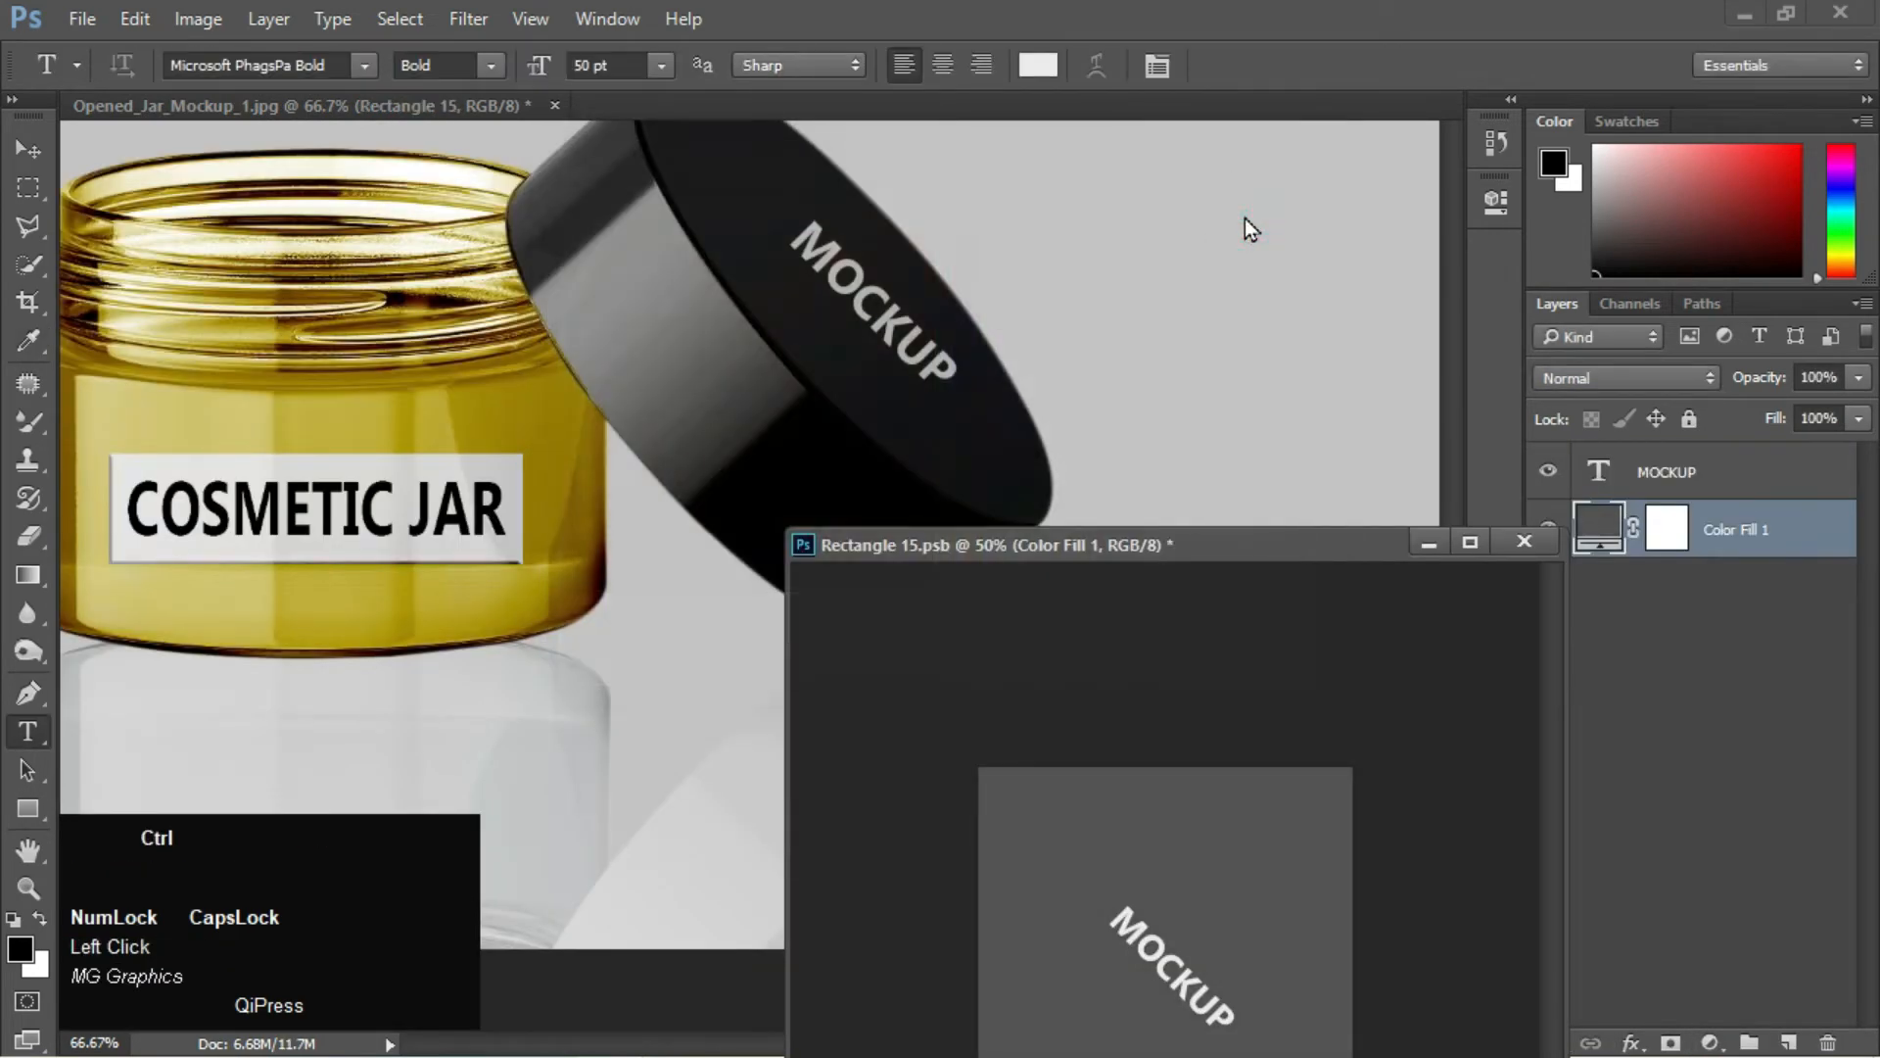
{"action": "key", "text": "ctrl+s"}
{"action": "key", "text": "ctrl+equal"}
Select the MOCKUP text layer and shrink and reposition the smart object window so the jar's lid stays in view
{"action": "left_click", "coordinate": [1144, 304]}
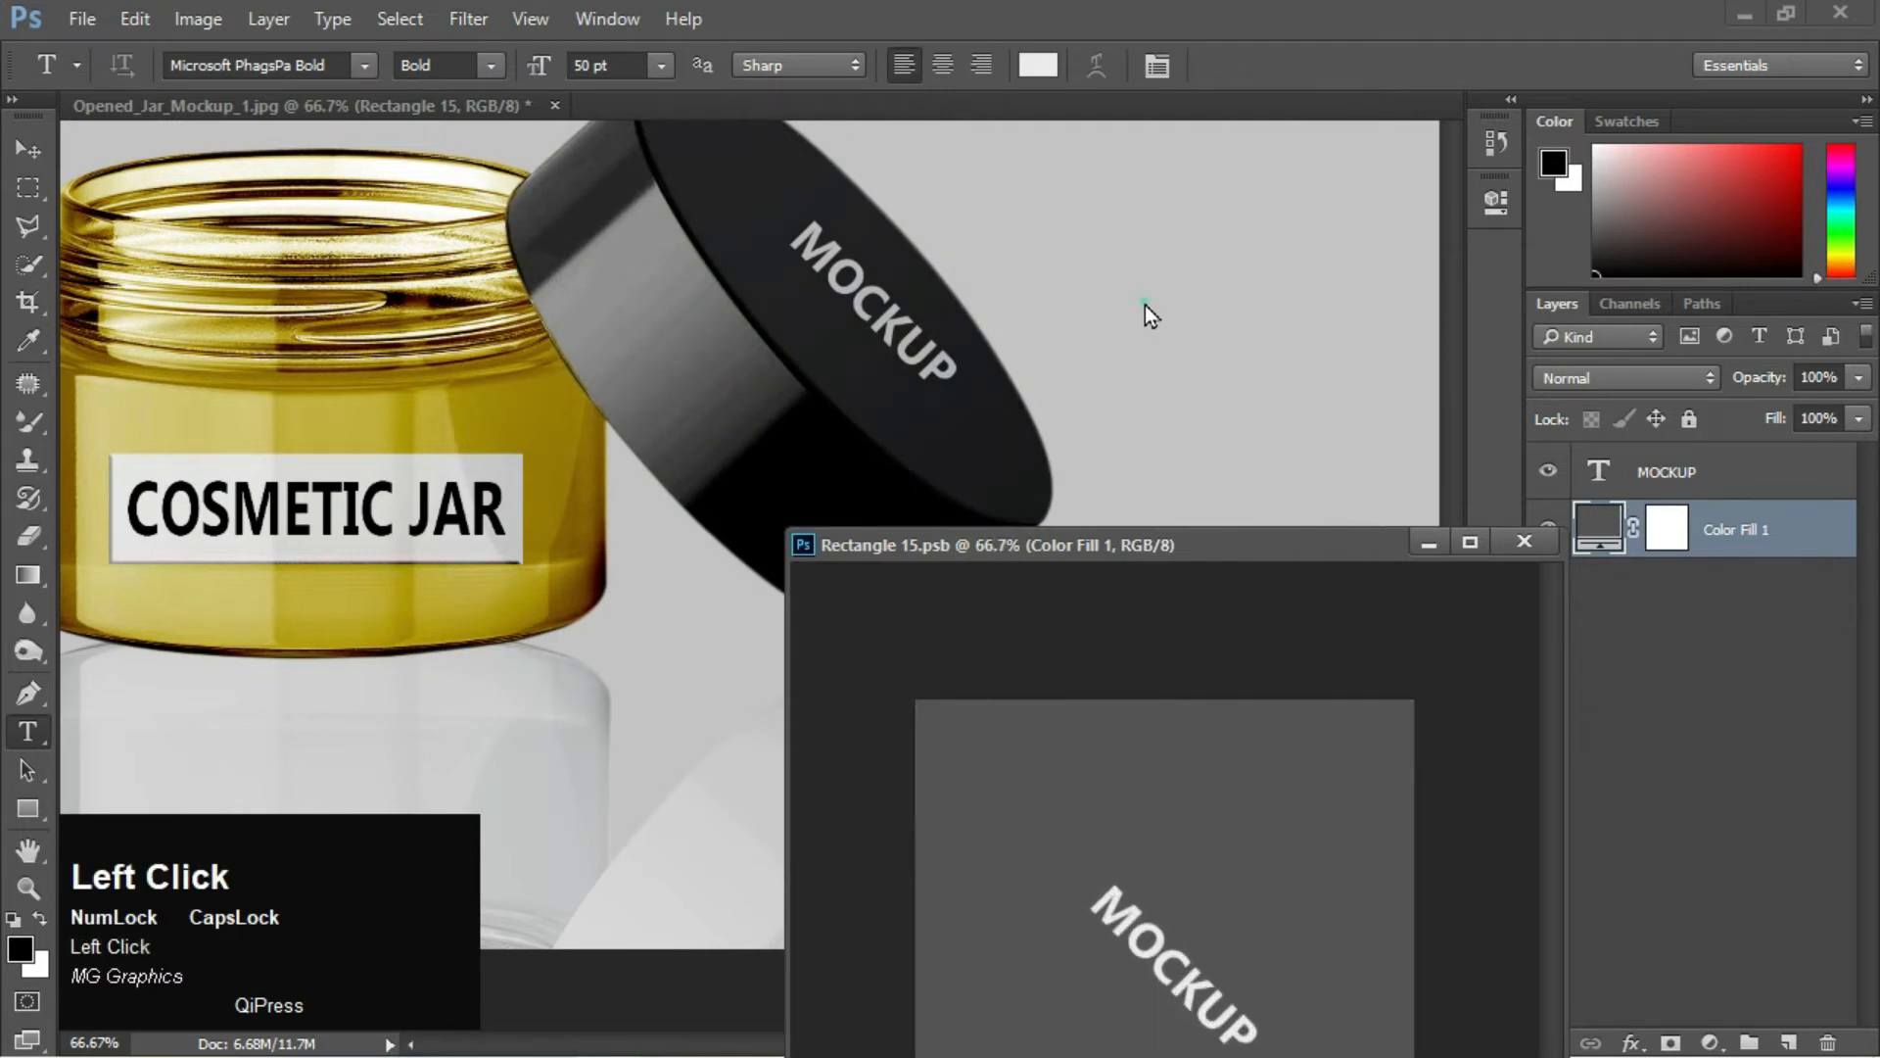
{"action": "left_click", "coordinate": [1178, 989]}
{"action": "key", "text": "ctrl+t"}
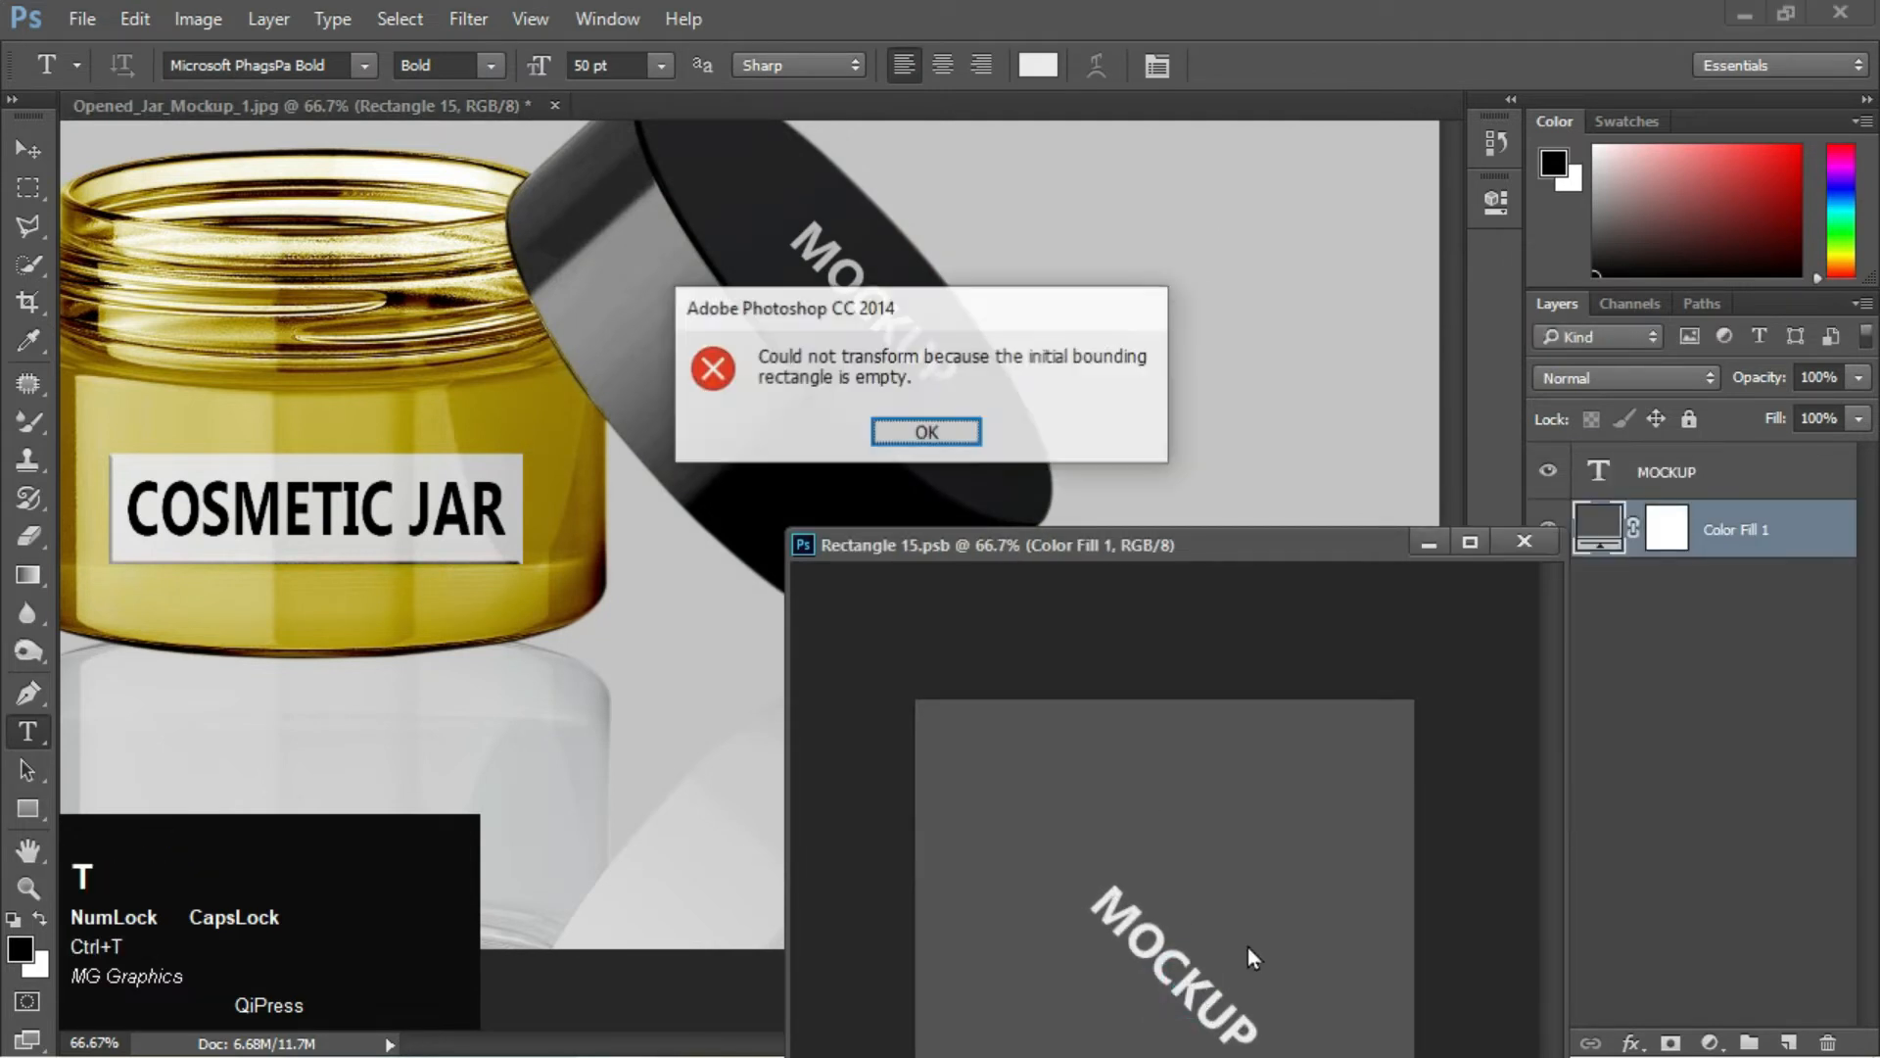
{"action": "left_click", "coordinate": [931, 424]}
{"action": "left_click", "coordinate": [1645, 474]}
{"action": "left_click_drag", "start_coordinate": [1221, 538], "coordinate": [1284, 220]}
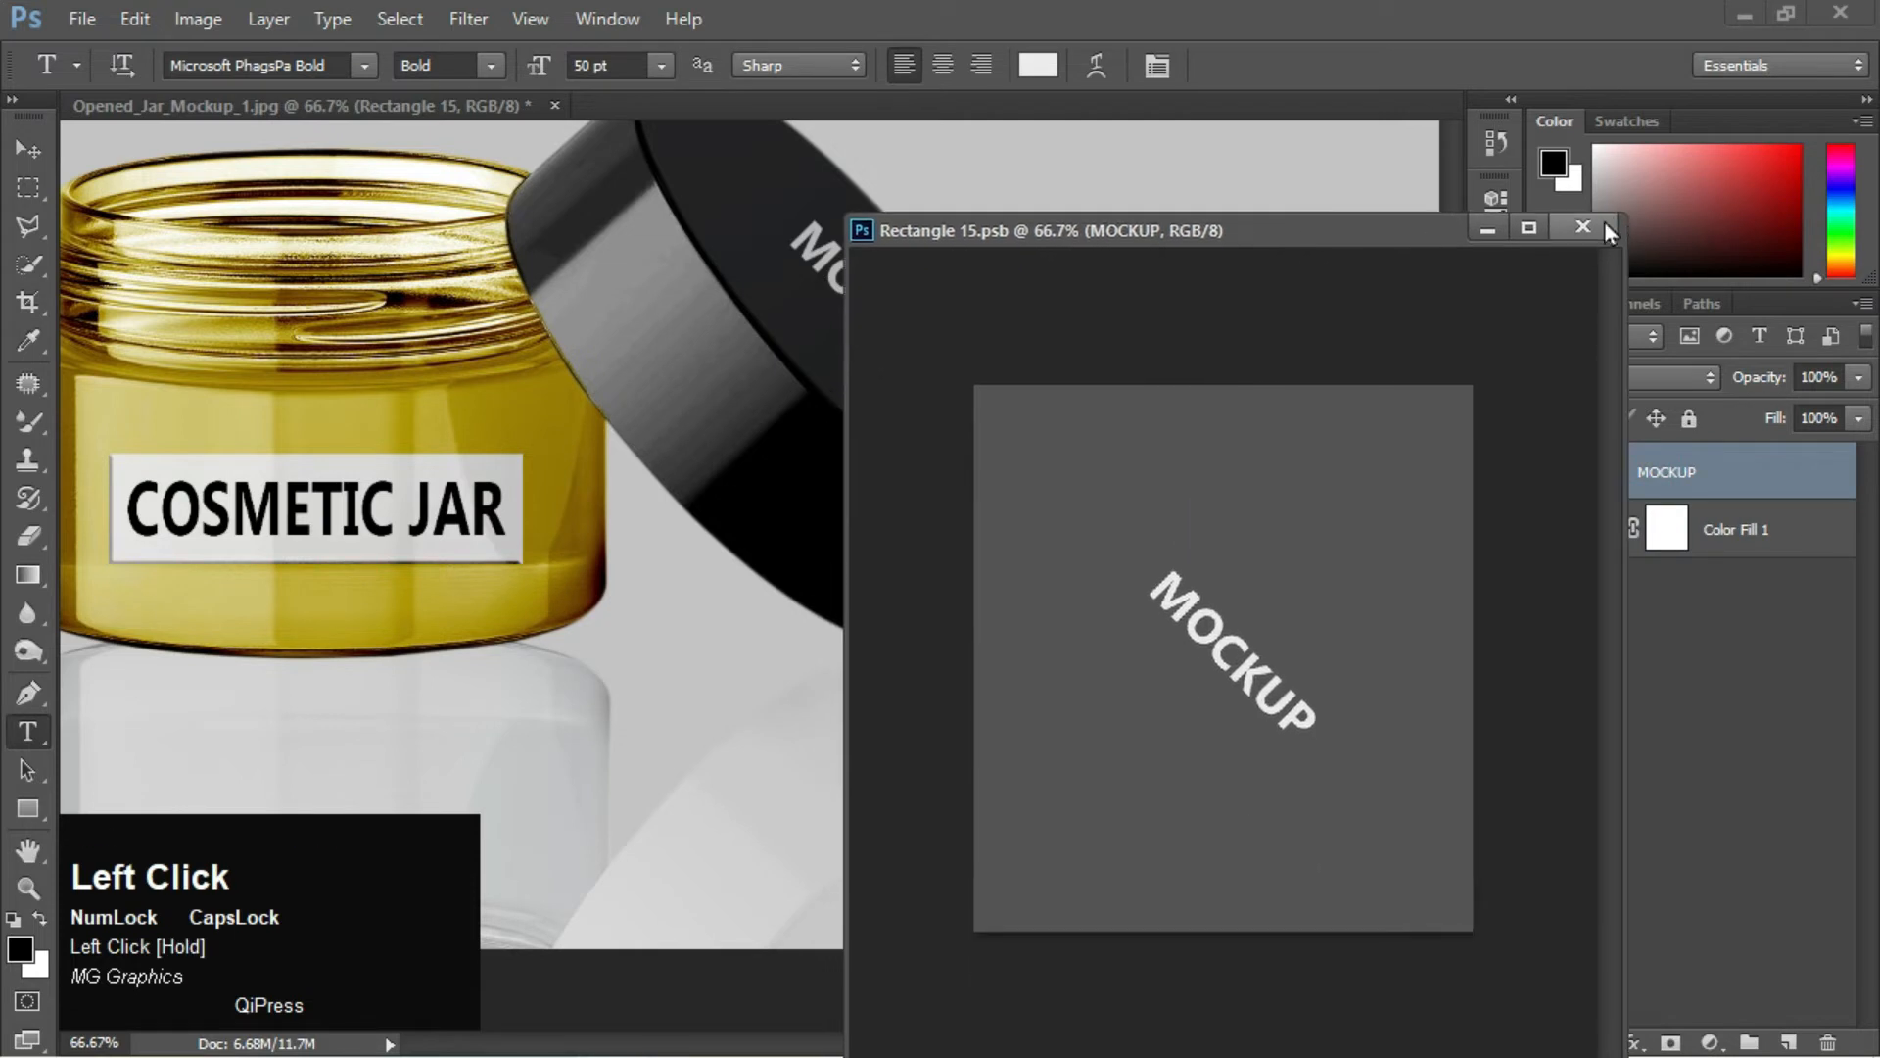
{"action": "left_click_drag", "start_coordinate": [1626, 216], "coordinate": [1364, 474]}
{"action": "left_click_drag", "start_coordinate": [1190, 496], "coordinate": [1326, 635]}
Transform the MOCKUP text to be slightly taller with a steeper slope, and save the smart object
{"action": "key", "text": "ctrl+t"}
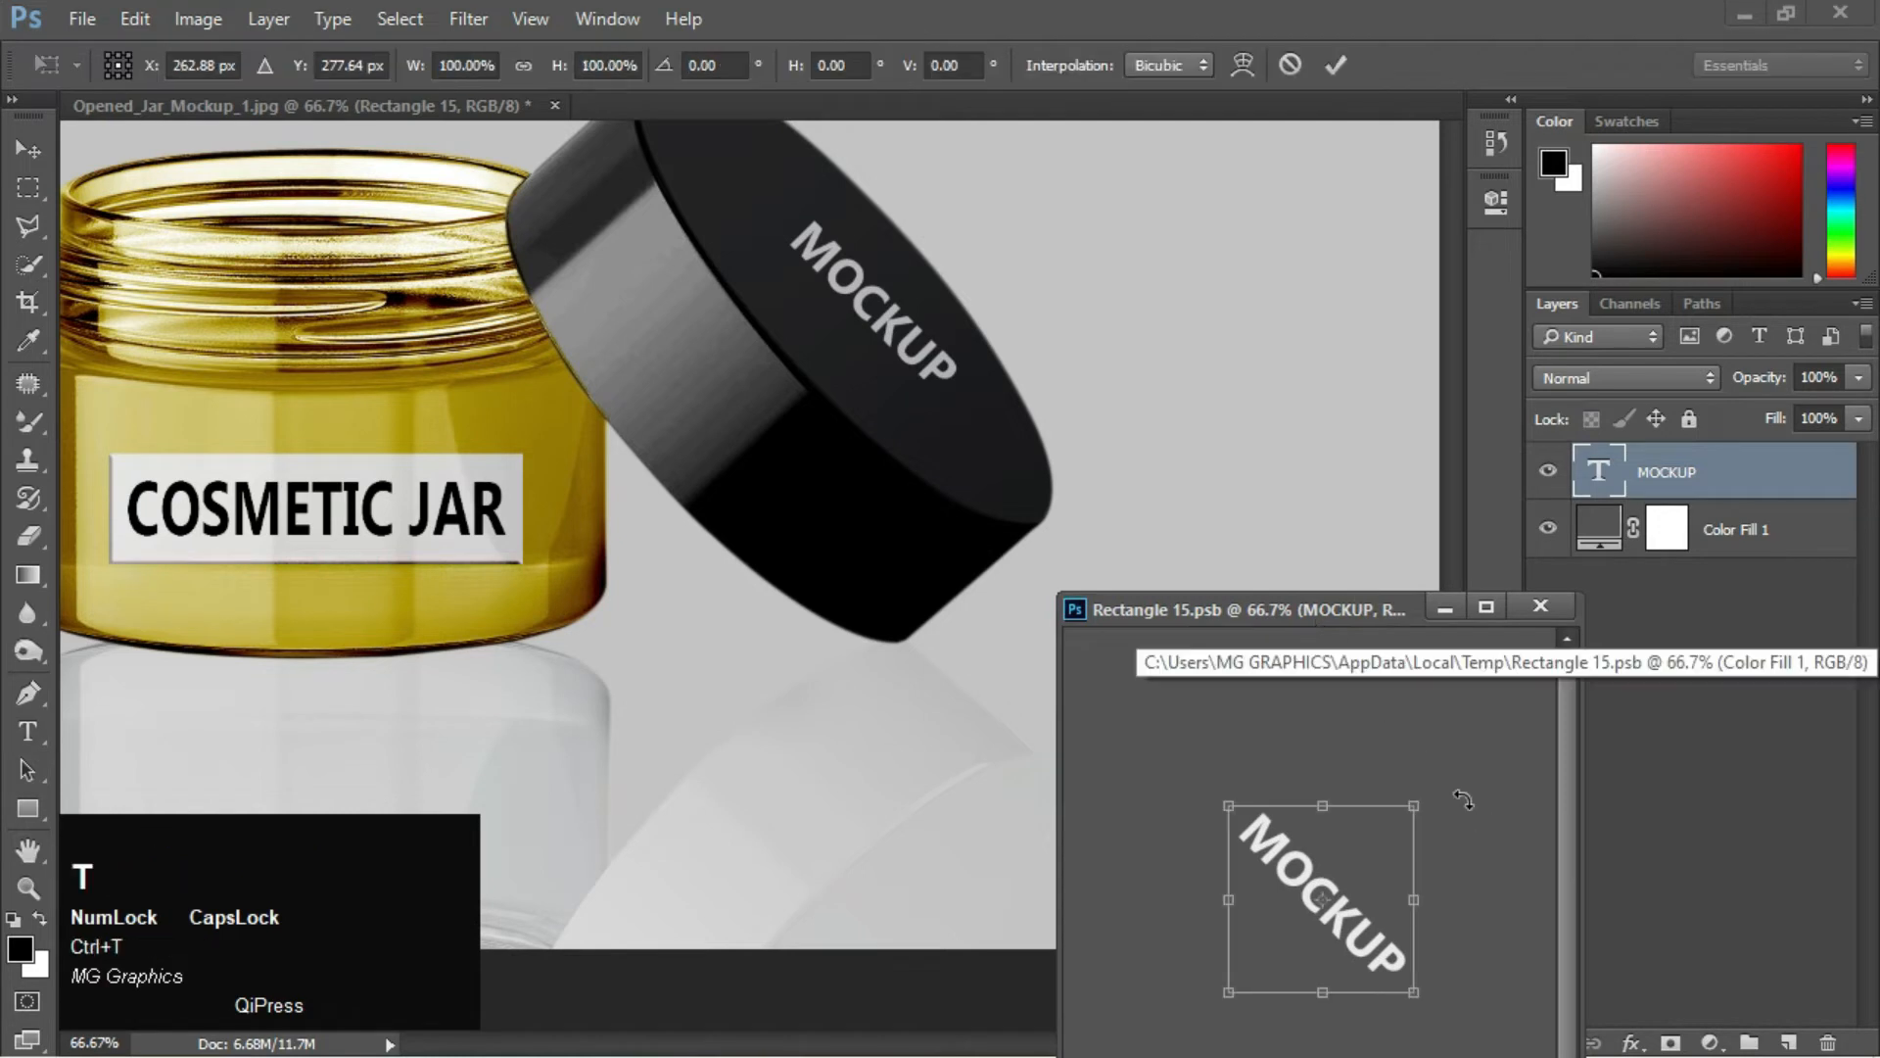
{"action": "mouse_move", "coordinate": [1460, 779]}
{"action": "left_mouse_down"}
{"action": "mouse_move", "coordinate": [1468, 756]}
{"action": "mouse_move", "coordinate": [1442, 809]}
{"action": "left_mouse_up"}
{"action": "key", "text": "Return"}
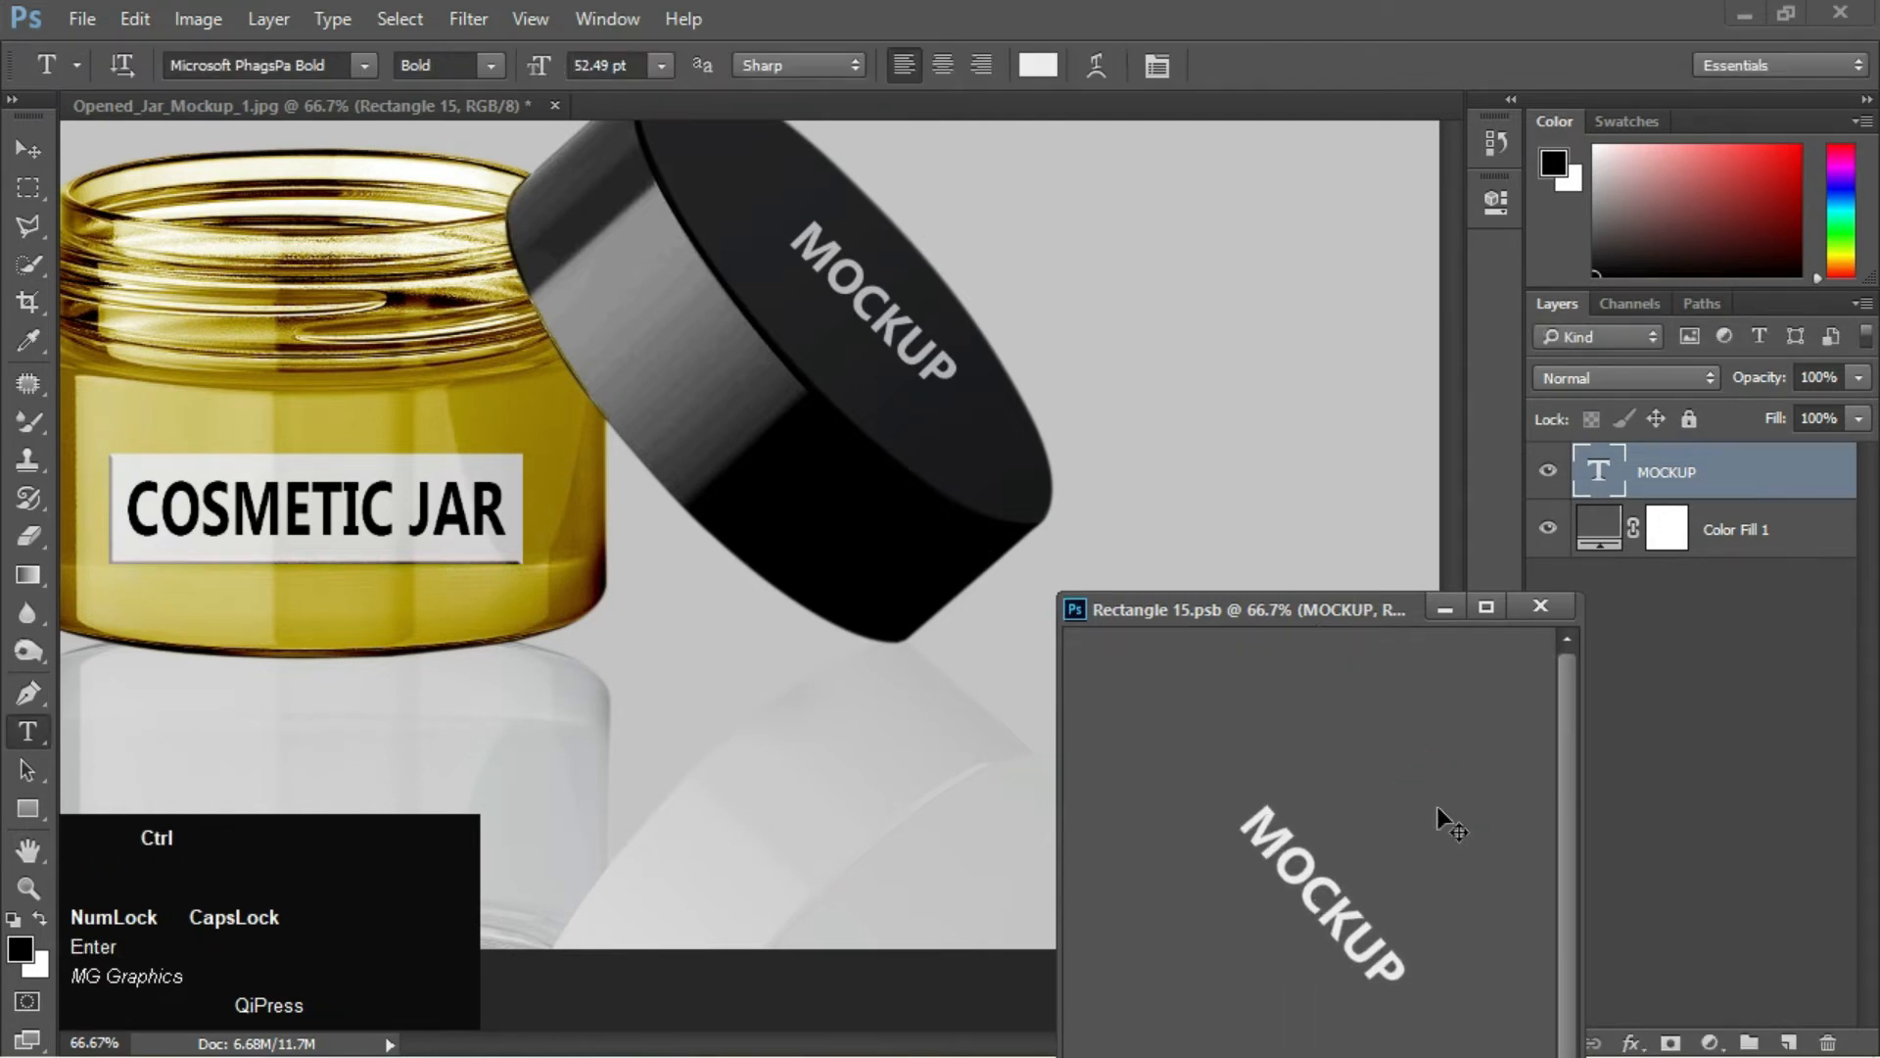
{"action": "key", "text": "ctrl+s"}
Rotate the MOCKUP text by -2.67°, shift it 7 px down and 10 px left, and save the smart object
{"action": "key", "text": "ctrl+t"}
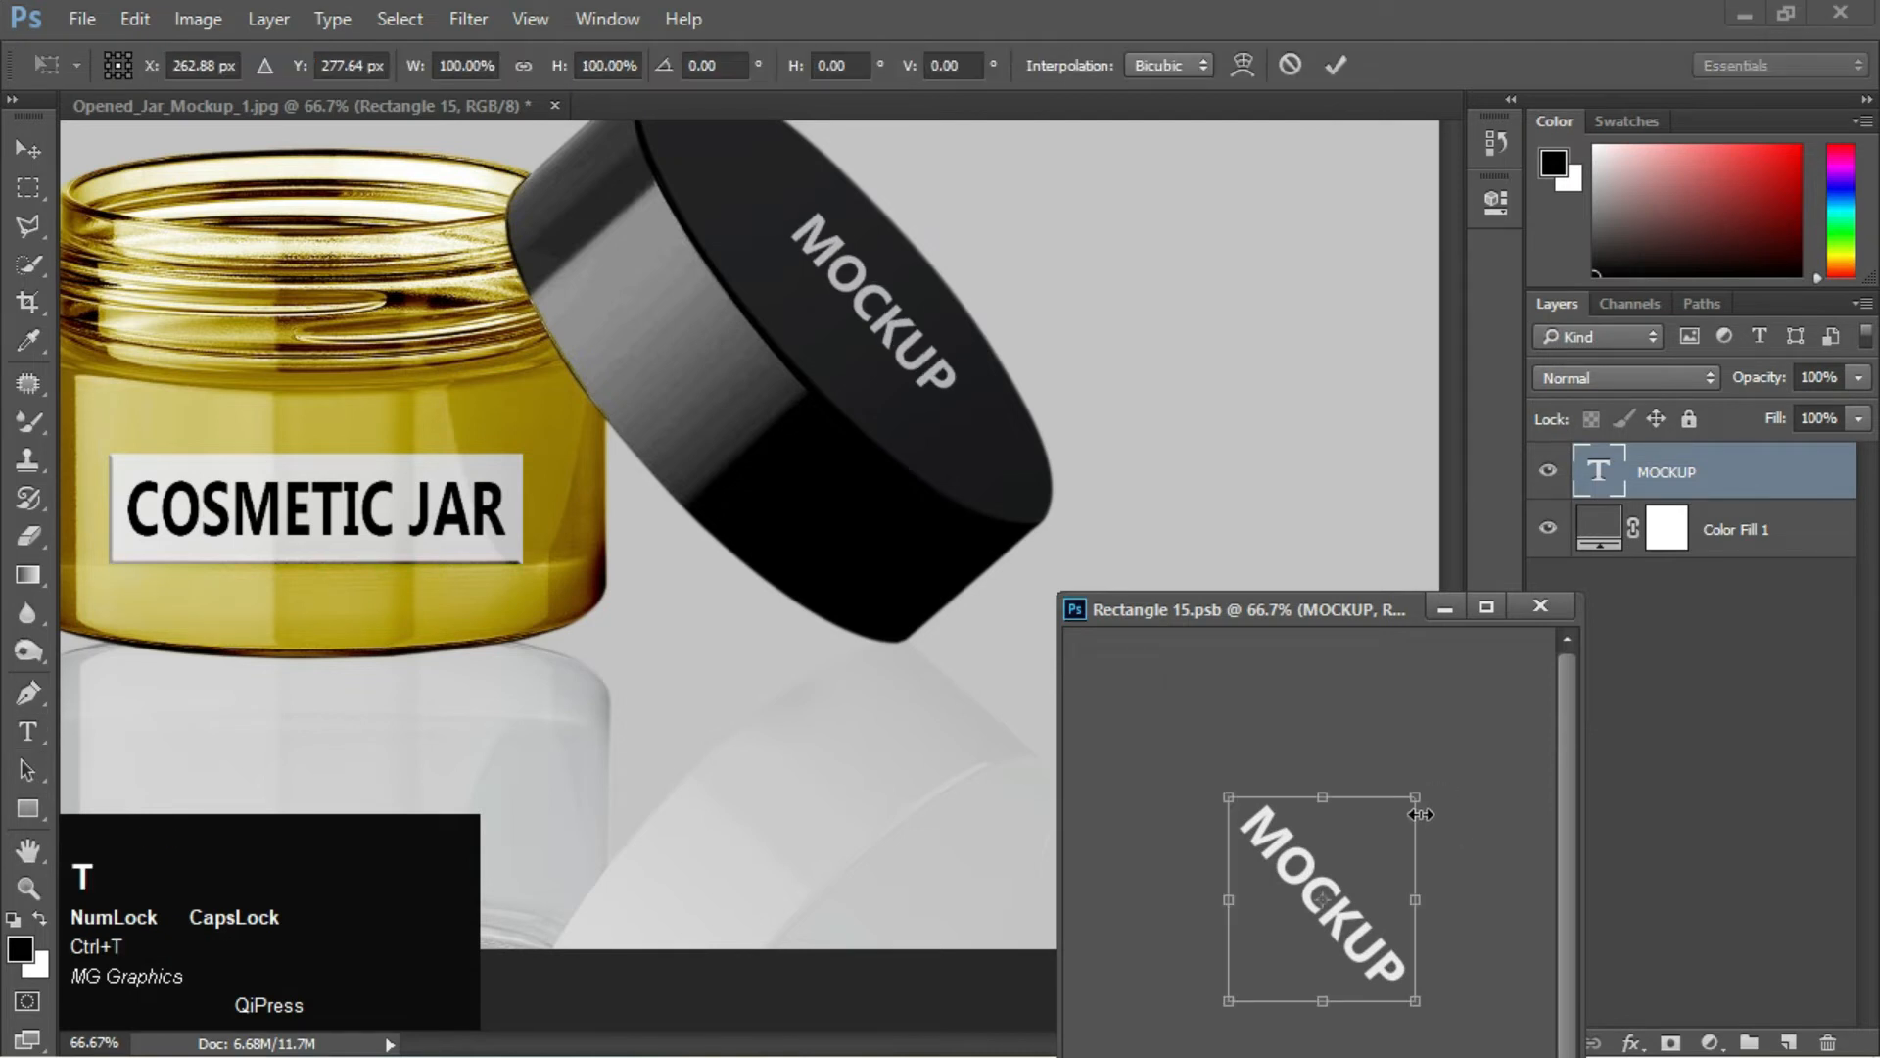
{"action": "left_click_drag", "start_coordinate": [1437, 784], "coordinate": [1445, 791]}
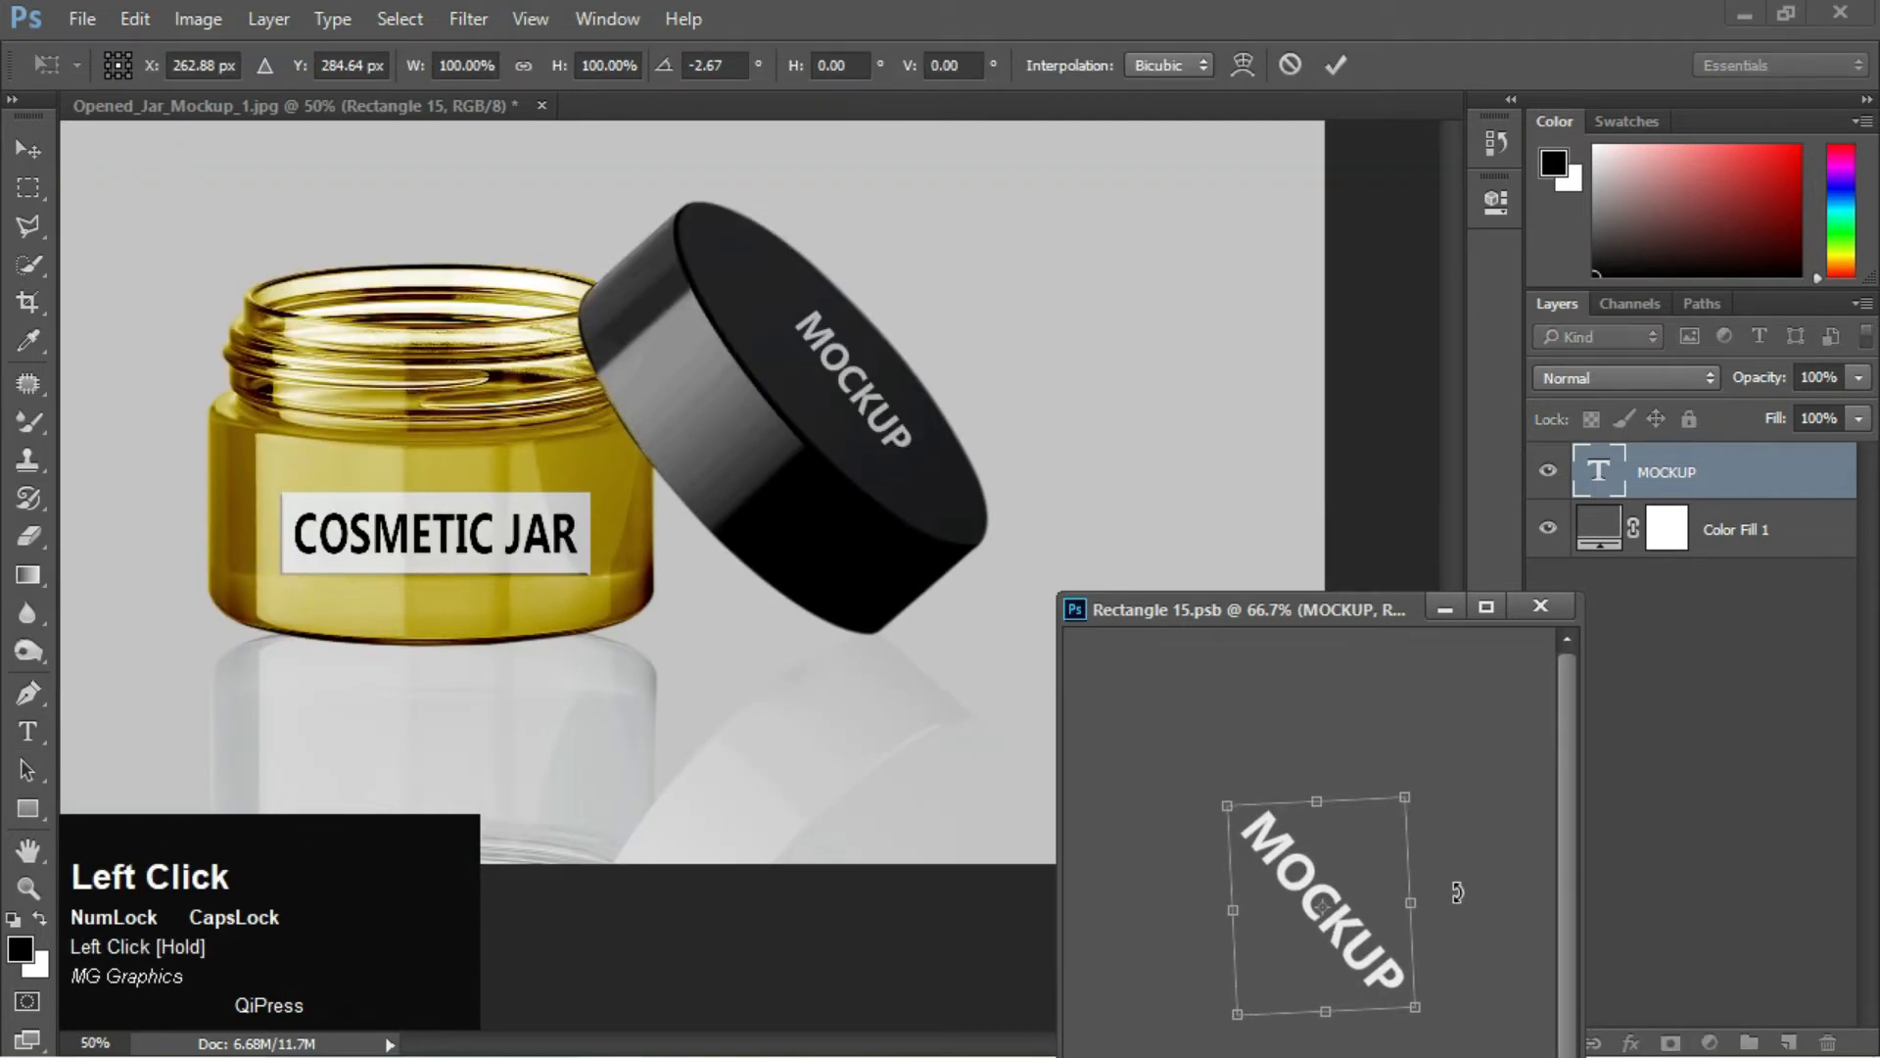
{"action": "key", "text": "Return"}
{"action": "key", "text": "ctrl+s"}
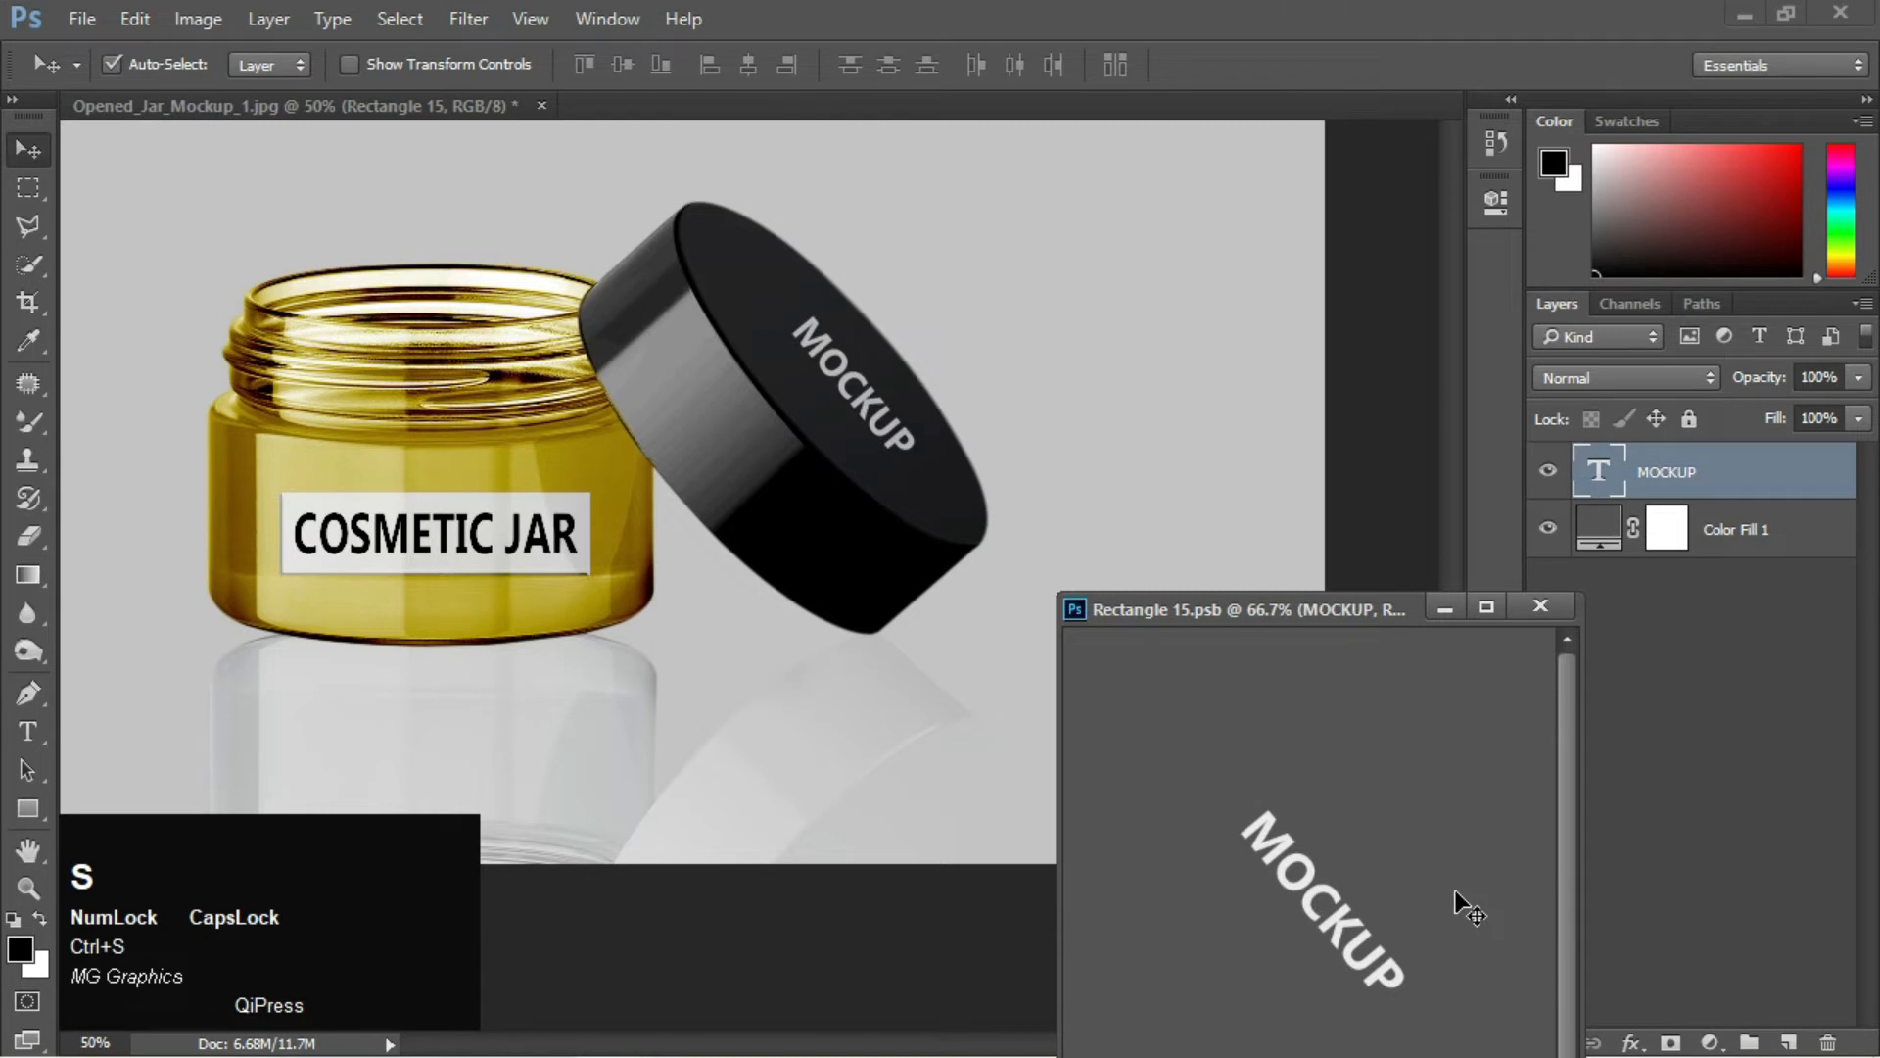
{"action": "key", "text": "shift+Left"}
{"action": "key", "text": "shift+Left"}
{"action": "key", "text": "ctrl+s"}
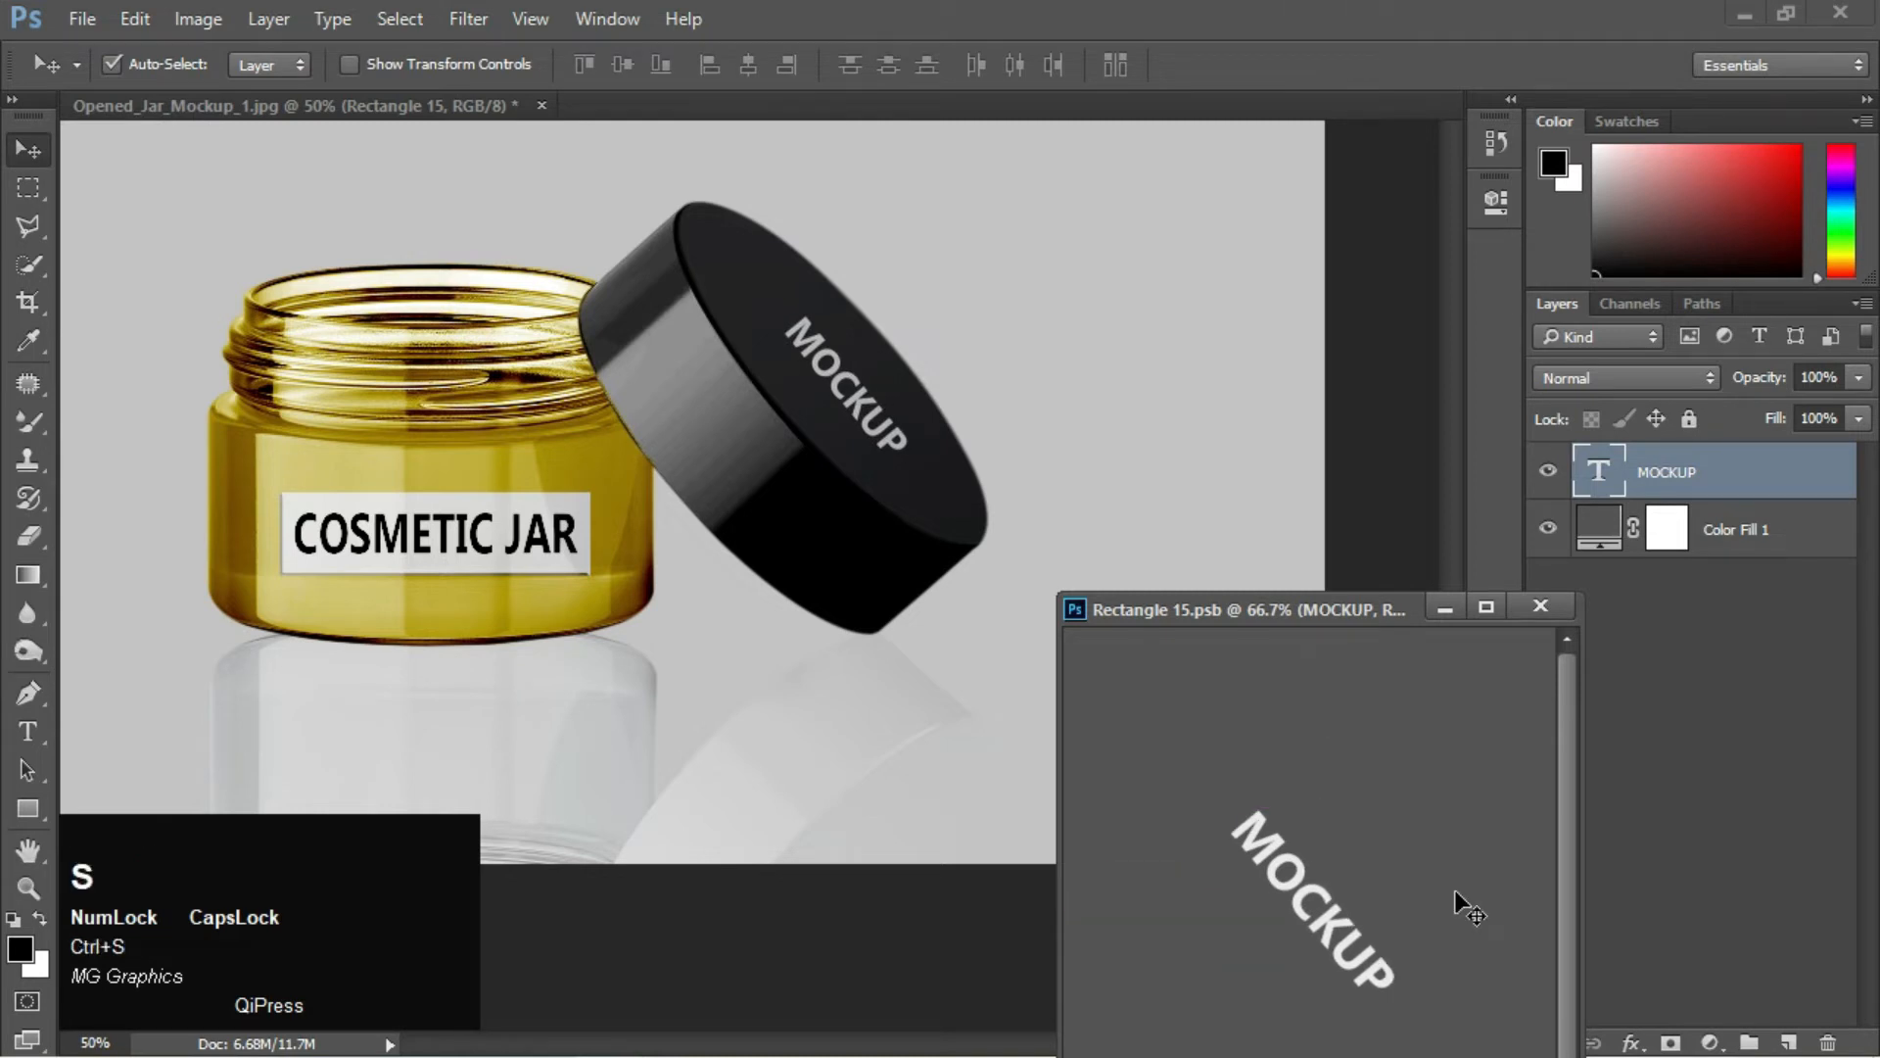
Rotate the MOCKUP text by -1.26°, nudge it slightly up and left, and save the smart object
{"action": "key", "text": "ctrl+t"}
{"action": "left_click", "coordinate": [1469, 864]}
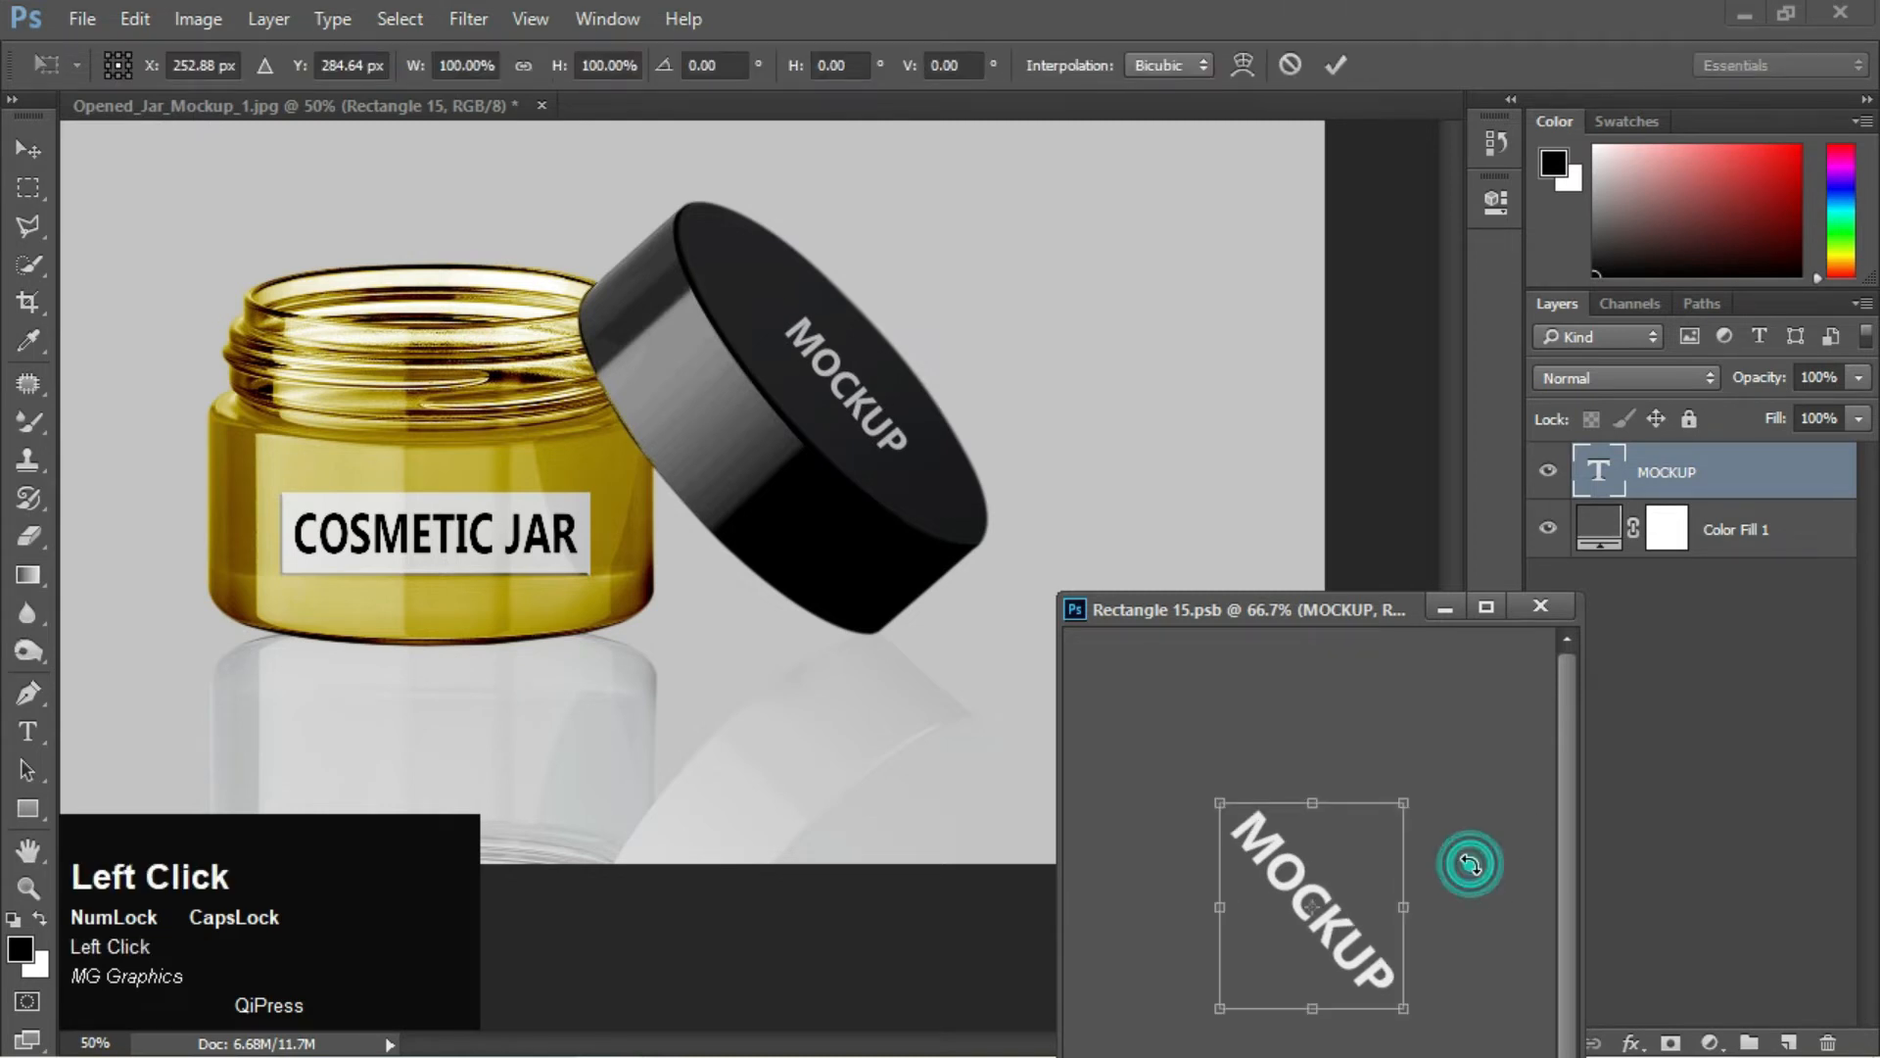
{"action": "left_click_drag", "start_coordinate": [1478, 863], "coordinate": [1481, 865]}
{"action": "key", "text": "Return"}
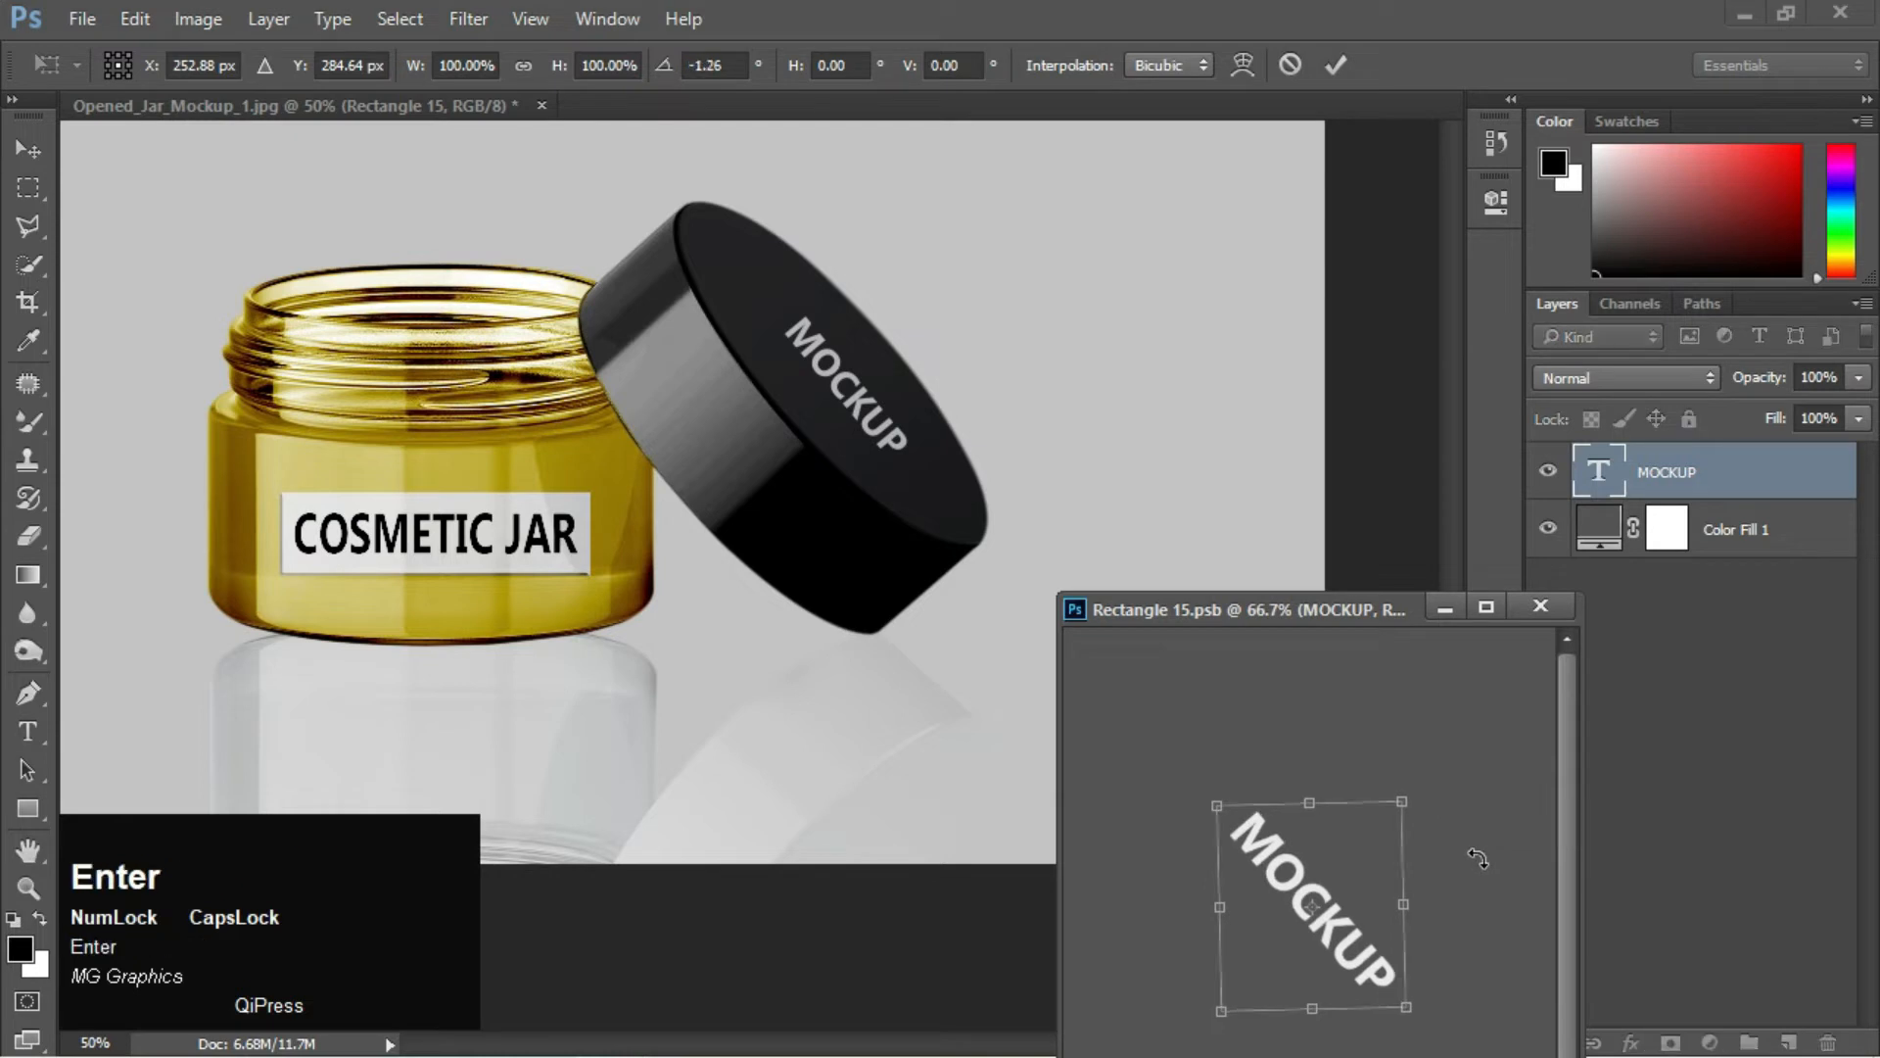
{"action": "key", "text": "shift+Up"}
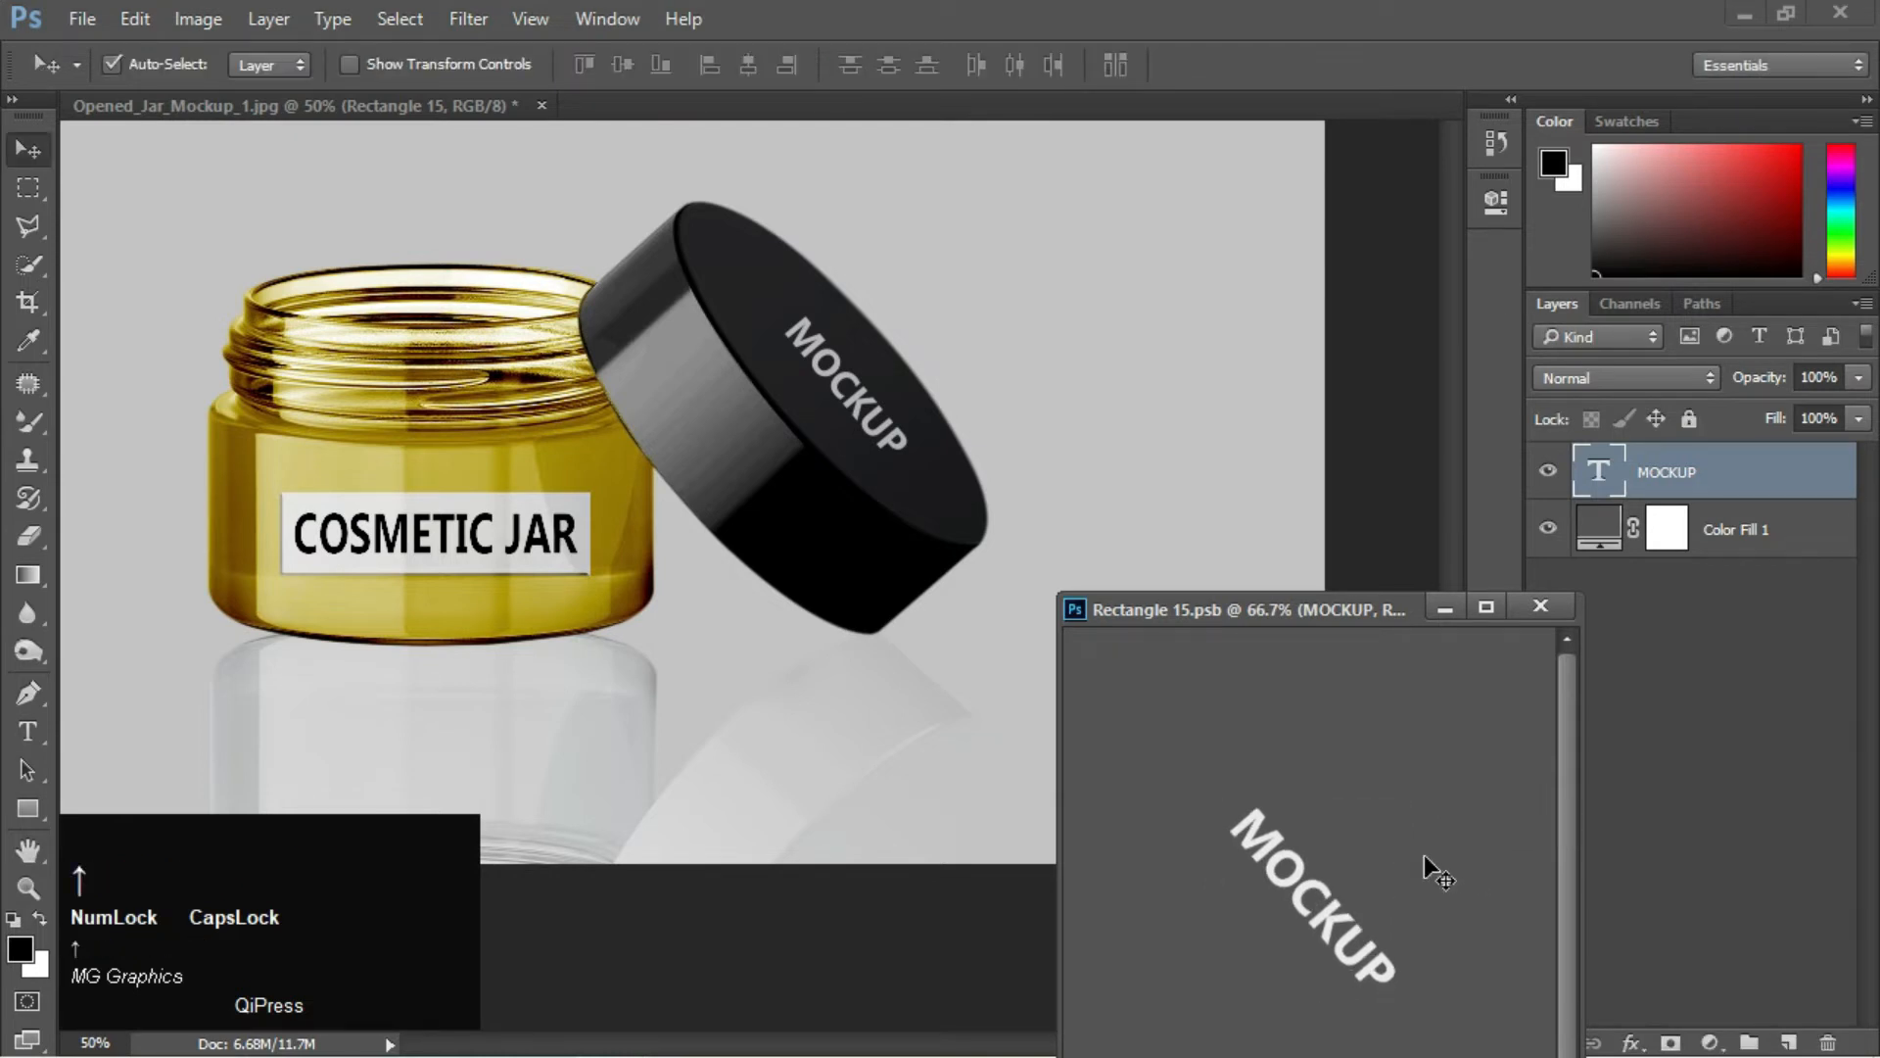
{"action": "key", "text": "ctrl+s"}
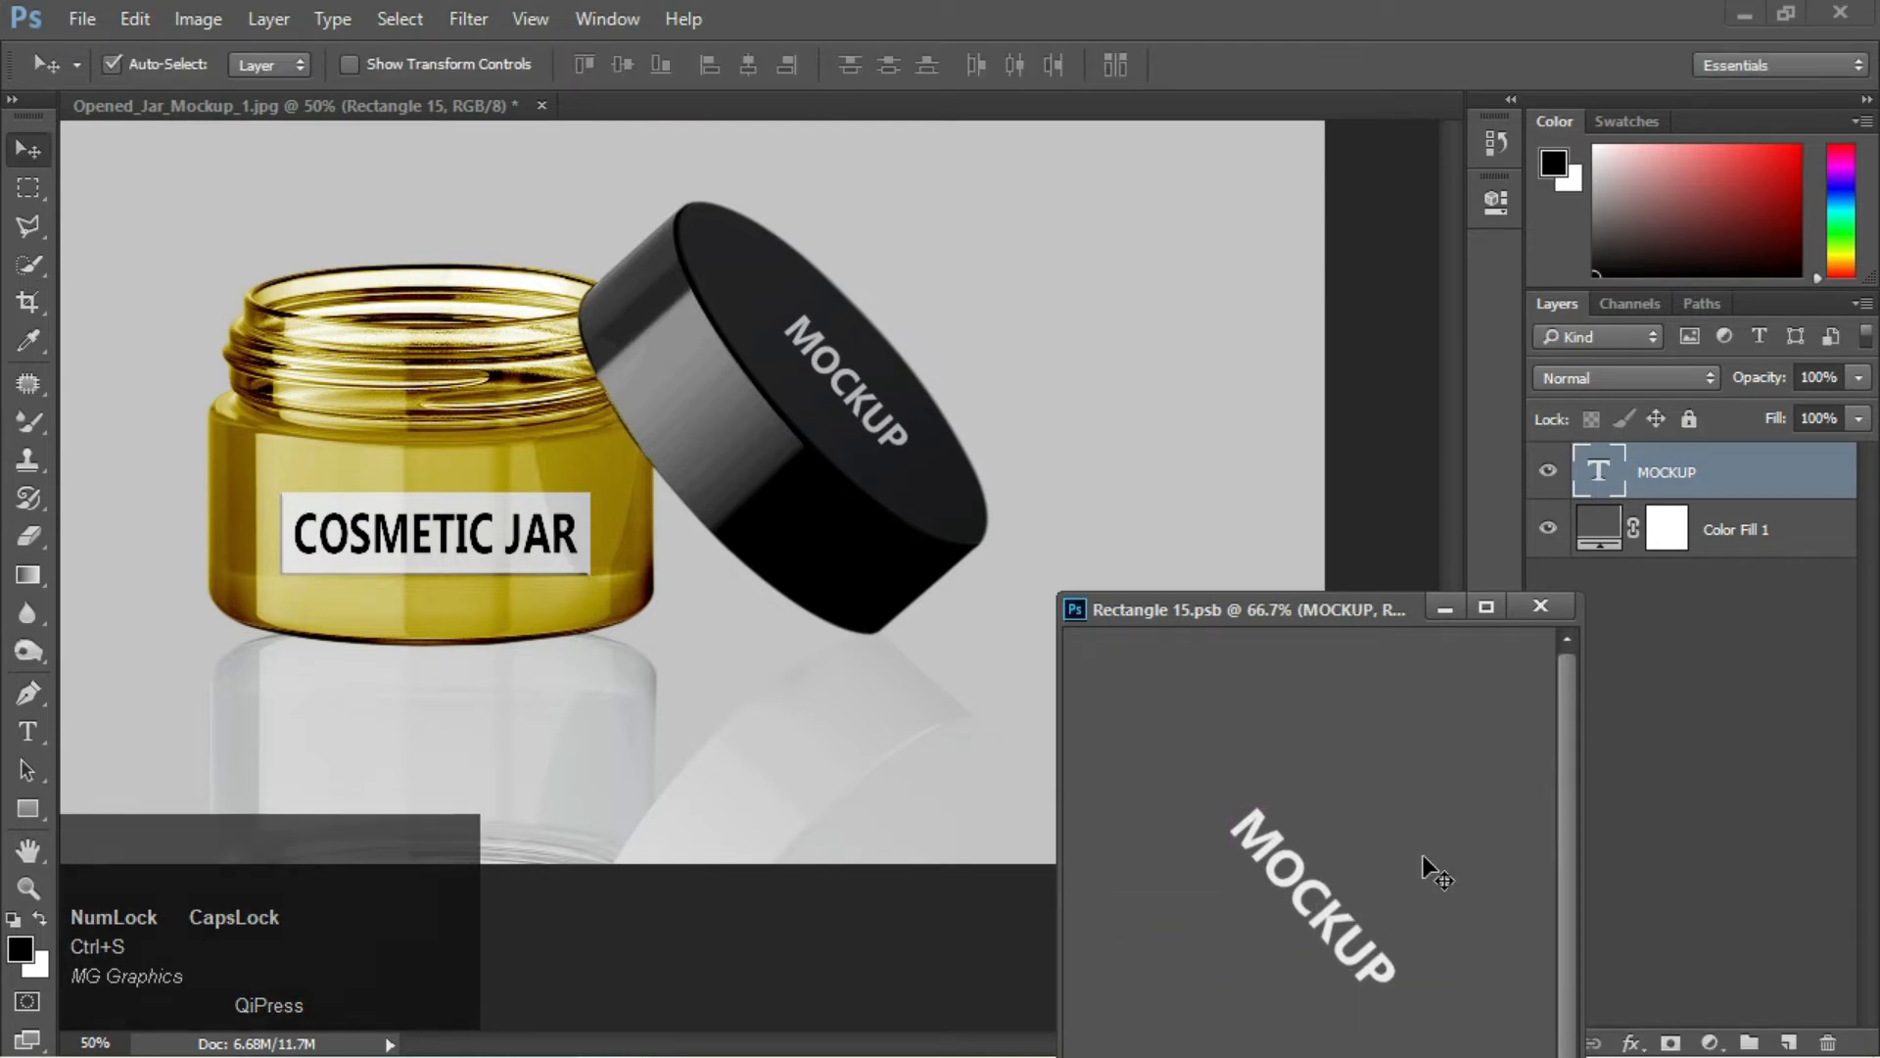
{"action": "key", "text": "Left"}
{"action": "key", "text": "ctrl+s"}
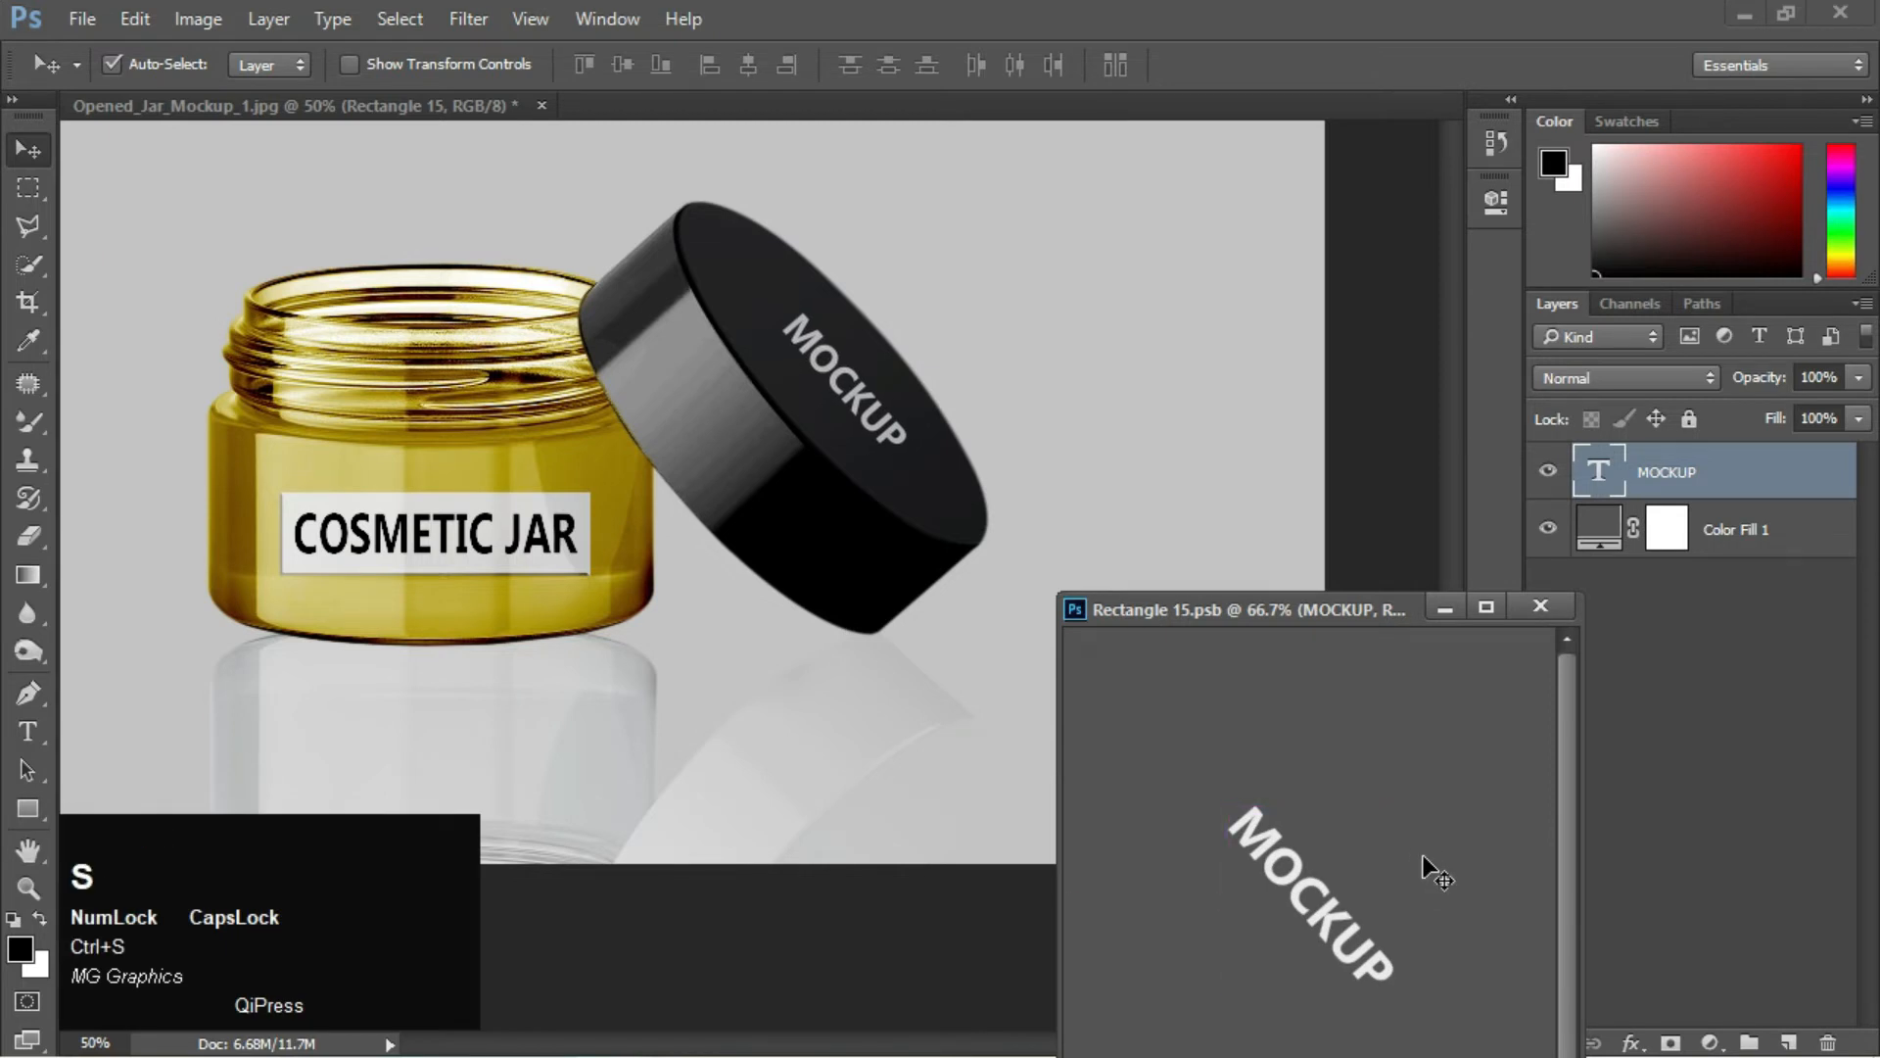
{"action": "key", "text": "Up"}
{"action": "key", "text": "ctrl+s"}
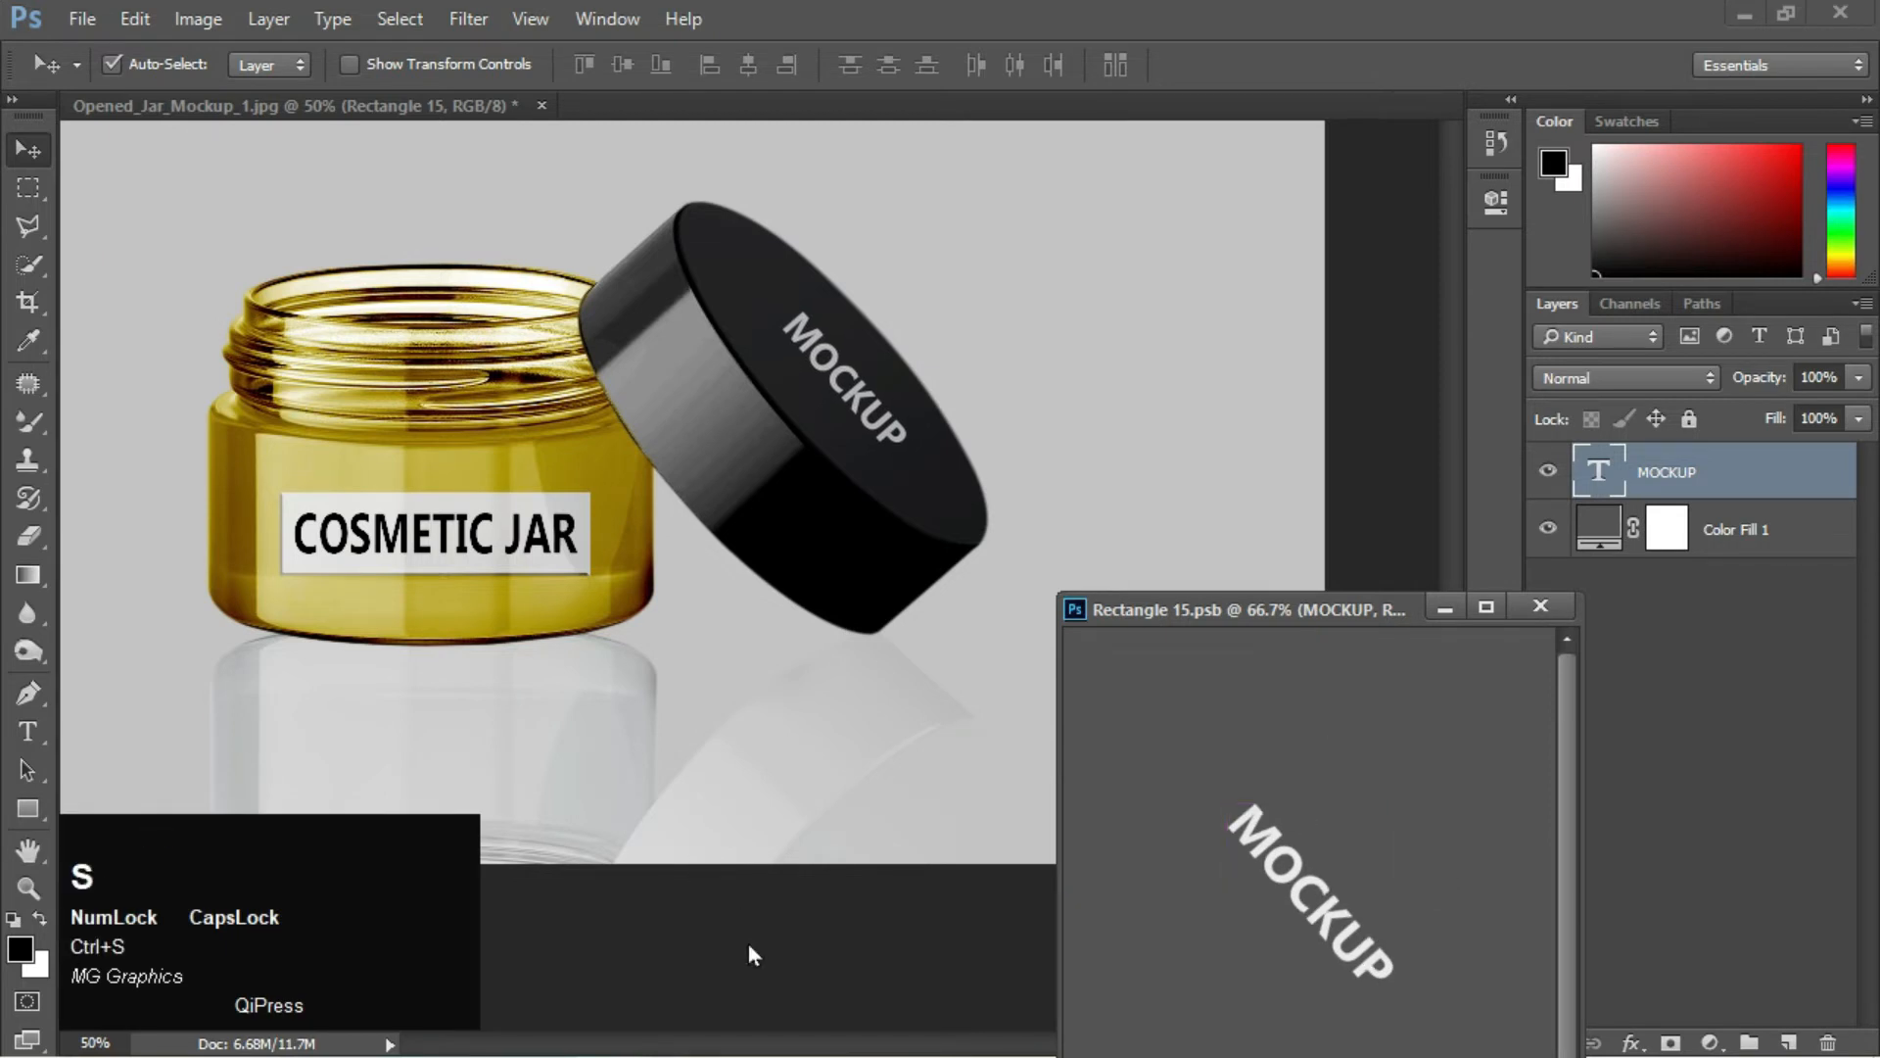
Examine the placement and angle of the MOCKUP text on the lid in the jar mockup
{"action": "left_click", "coordinate": [748, 944]}
{"action": "key", "text": "ctrl+minus"}
{"action": "key", "text": "ctrl+minus"}
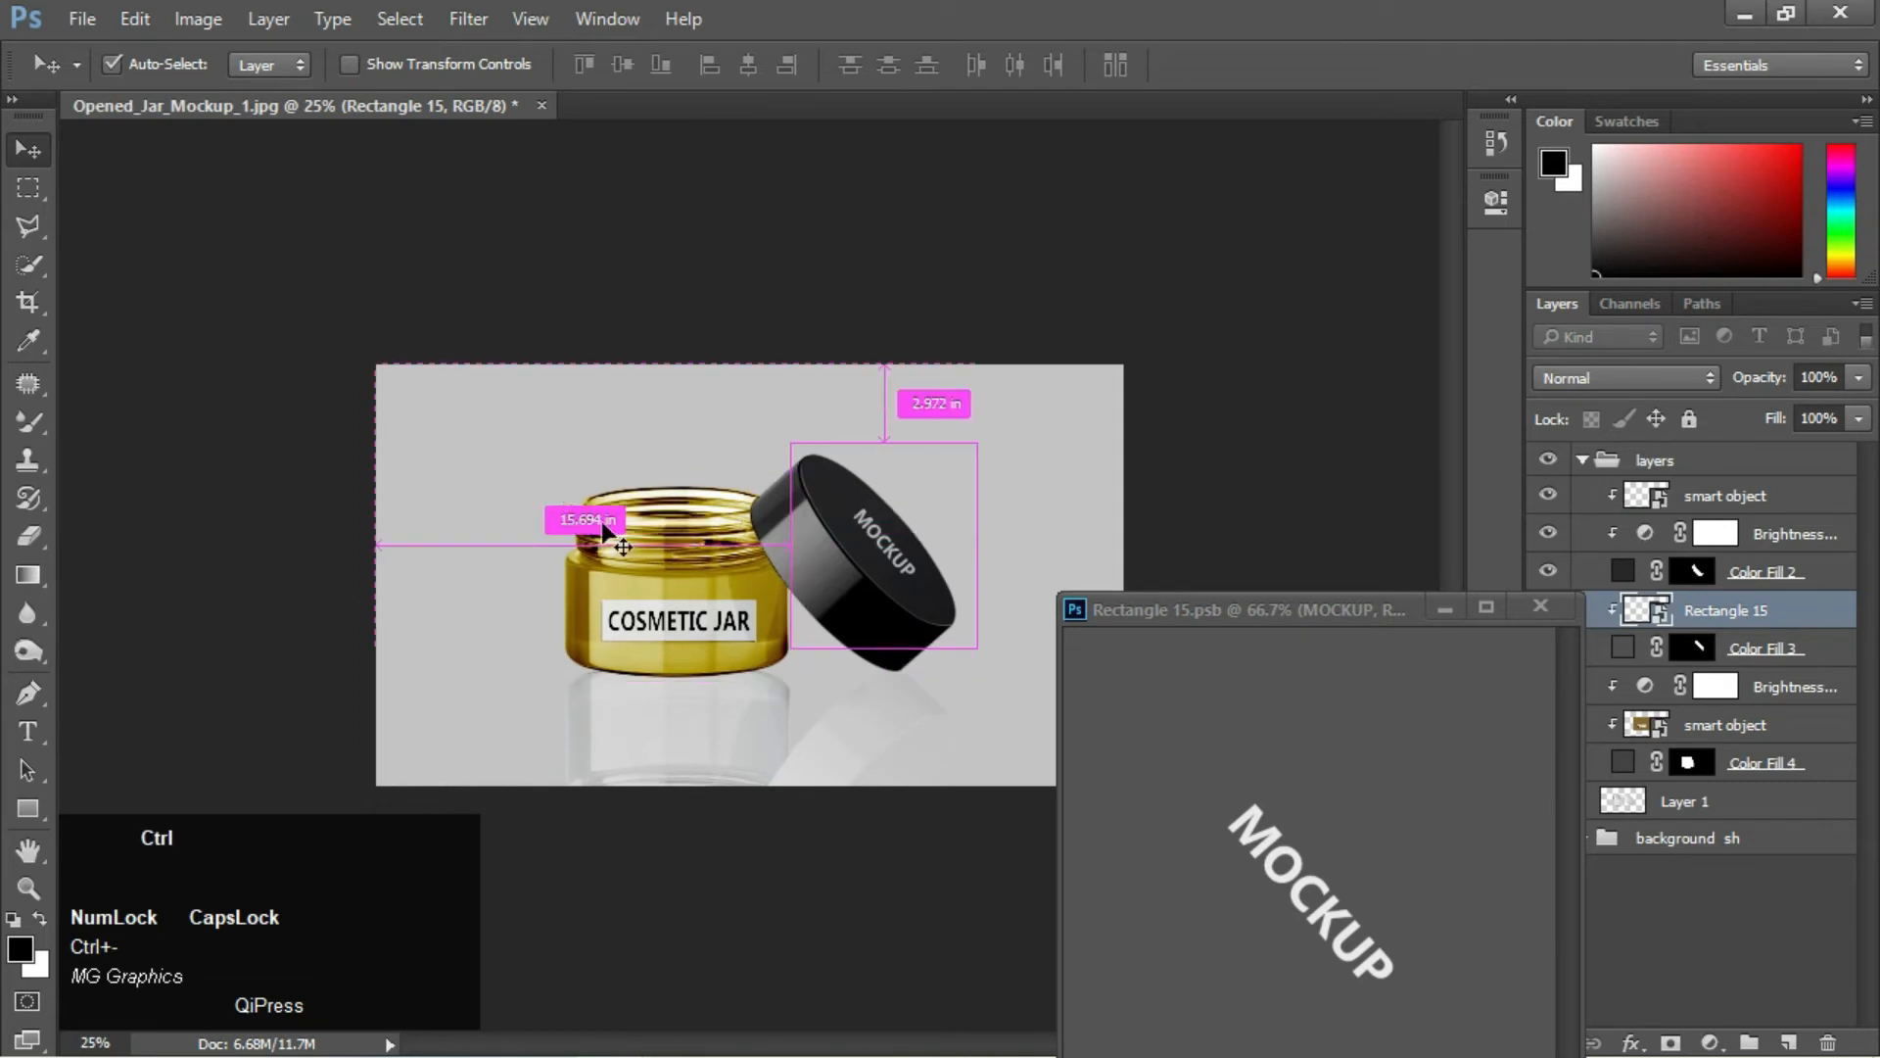
{"action": "key", "text": "ctrl+plus"}
{"action": "key", "text": "space"}
{"action": "key", "text": "ctrl+equal"}
{"action": "key", "text": "space"}
{"action": "left_click_drag", "start_coordinate": [1015, 420], "coordinate": [823, 348]}
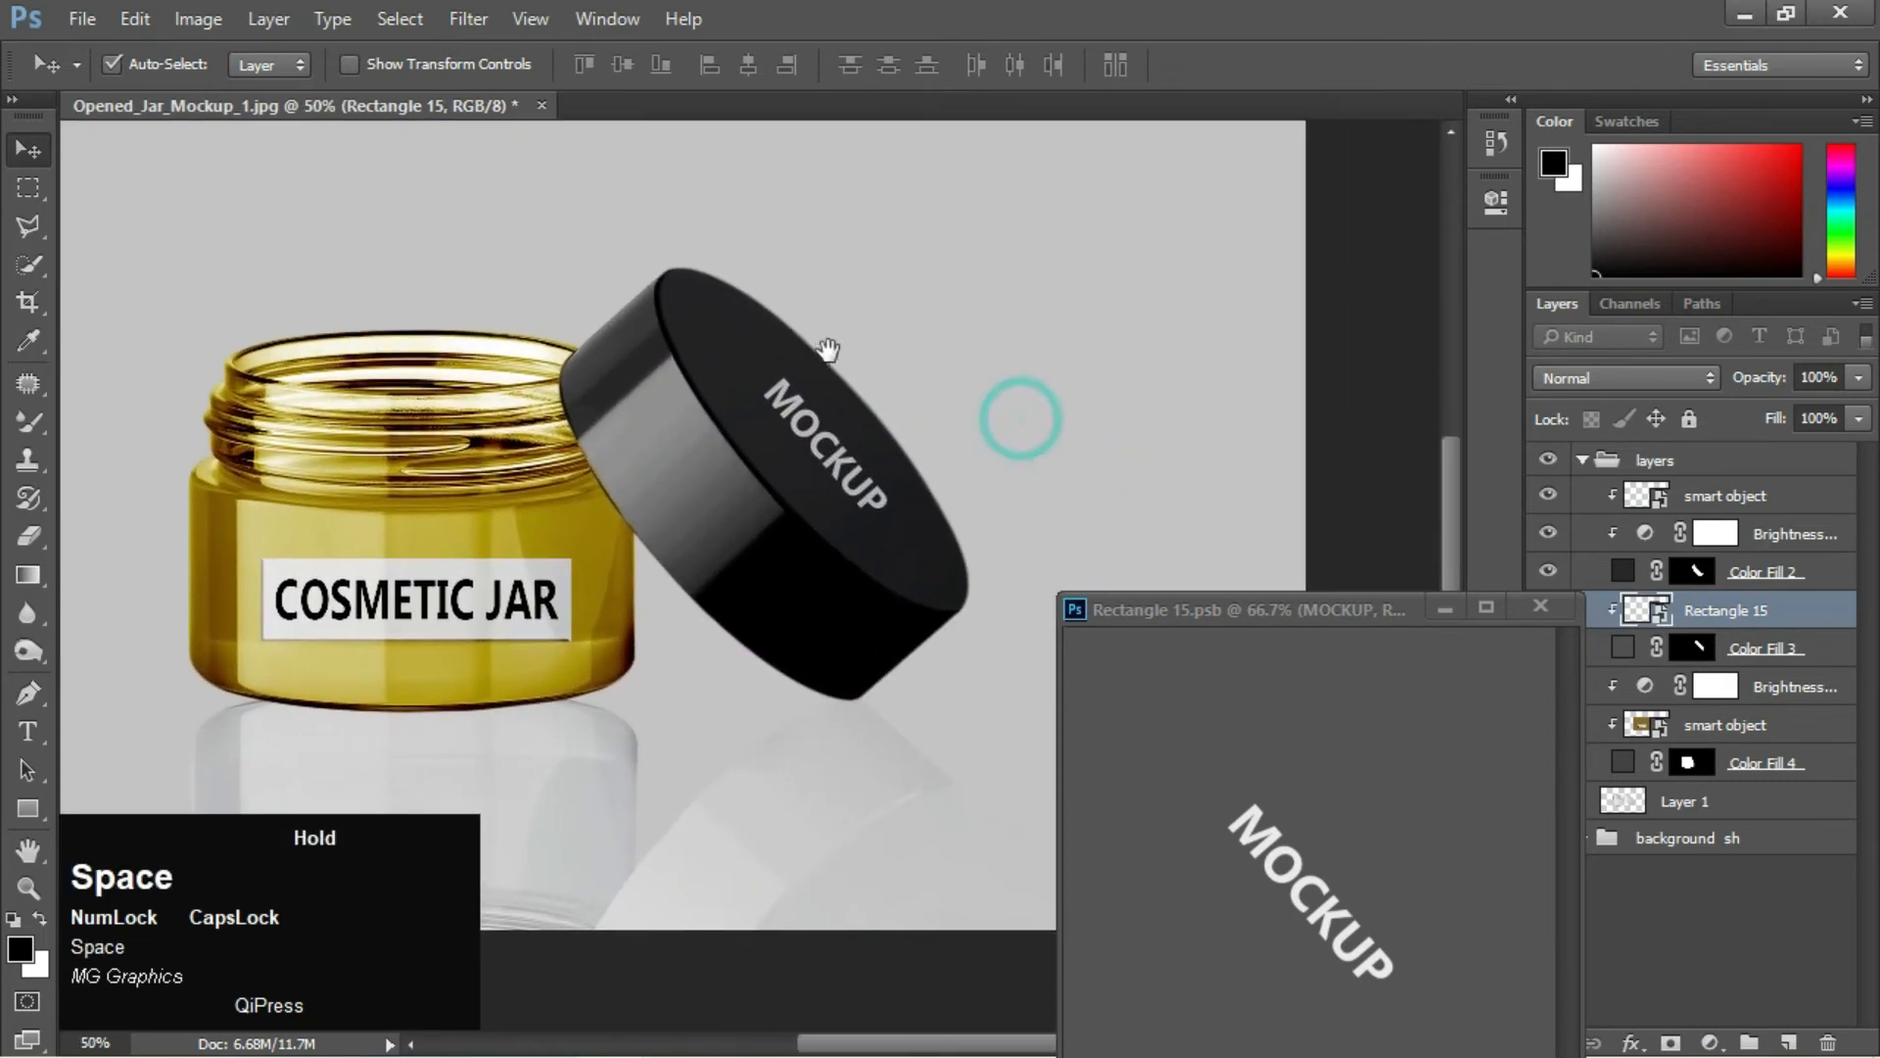
Enable the Bevel & Emboss layer effect on the MOCKUP text in the lid smart object
{"action": "left_click", "coordinate": [1308, 952]}
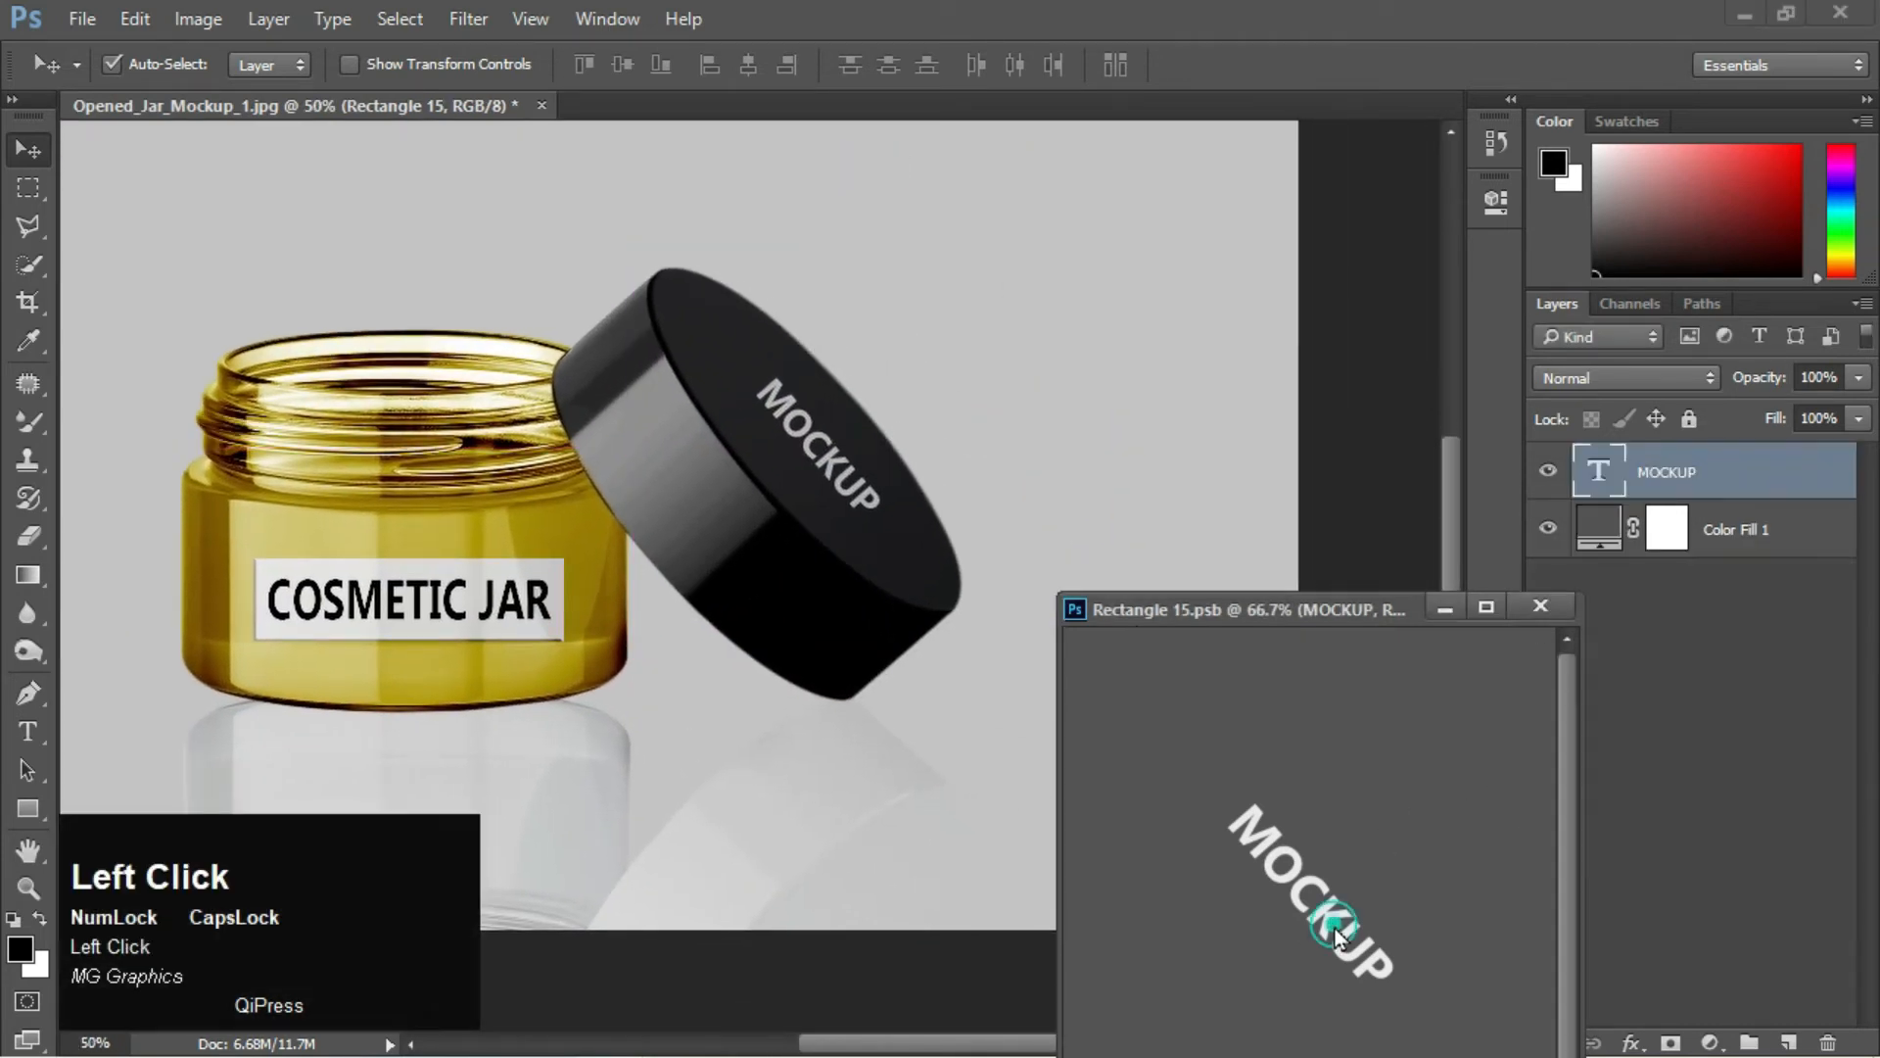
{"action": "double_click", "coordinate": [1823, 493]}
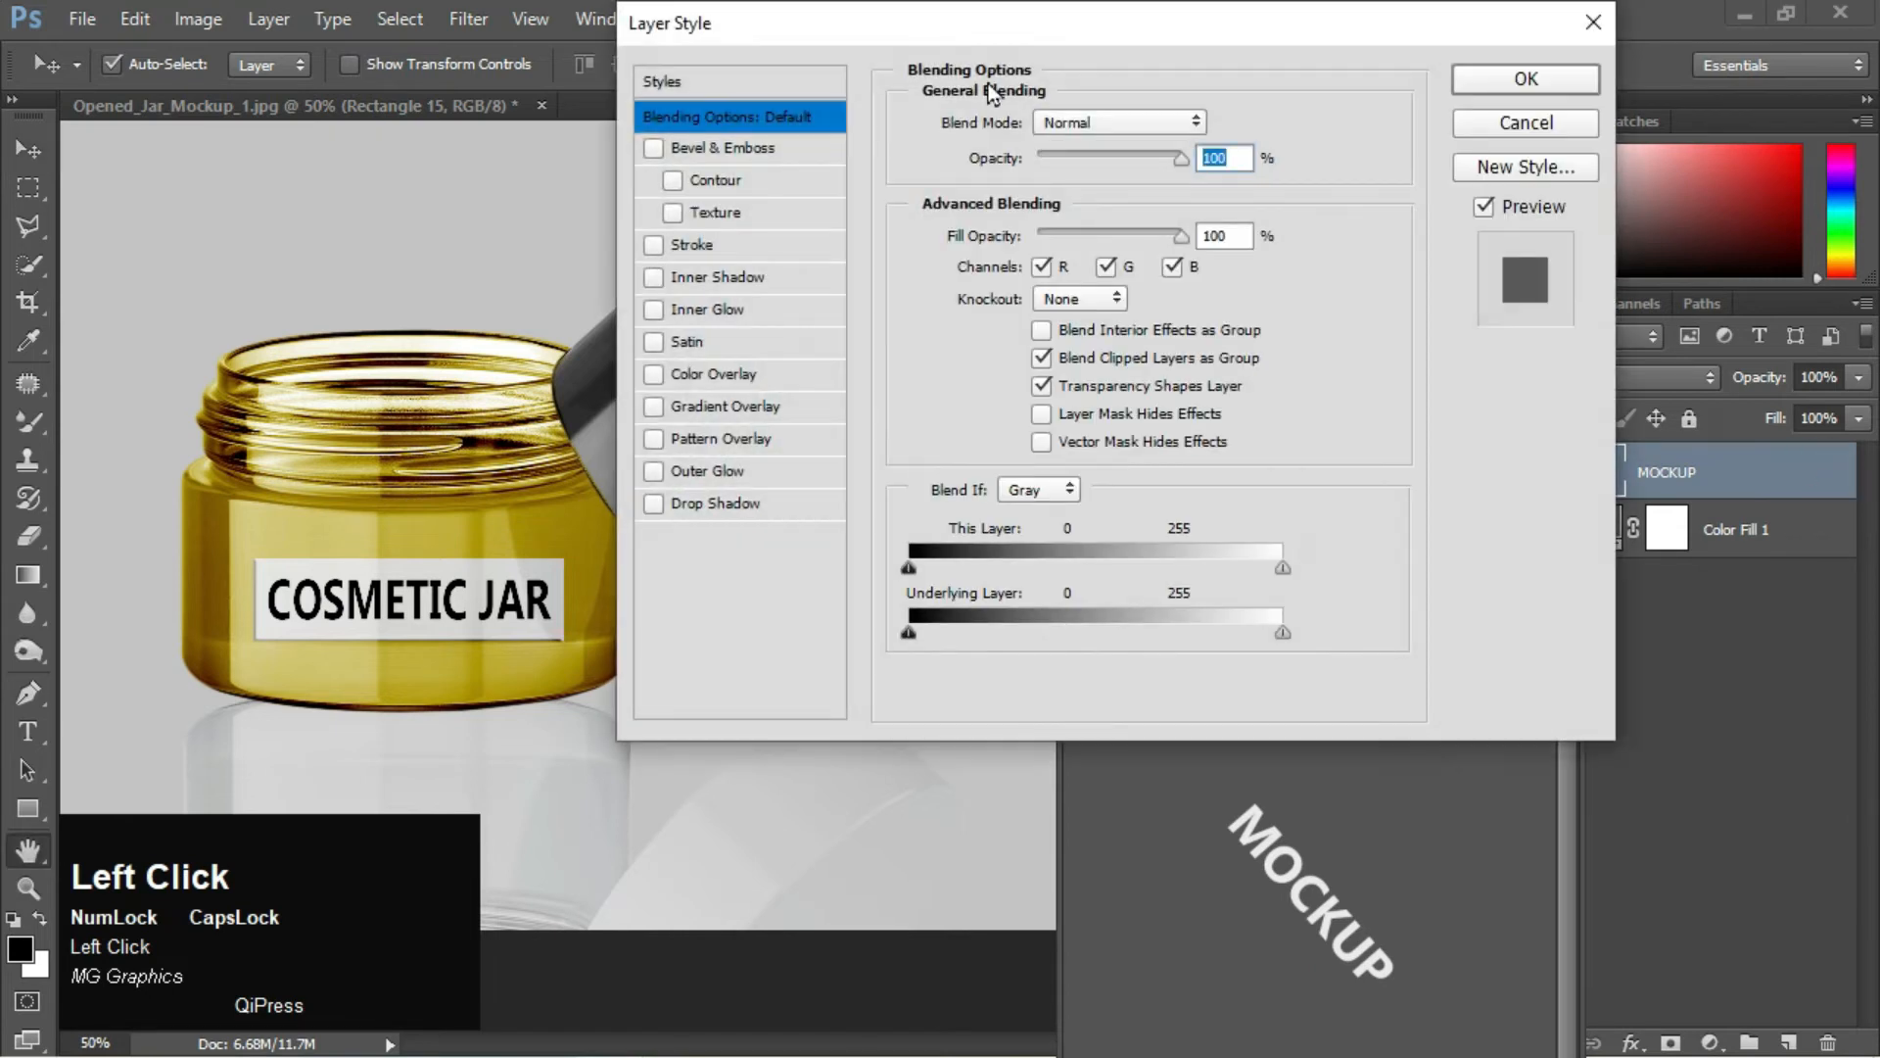
{"action": "left_click", "coordinate": [683, 149]}
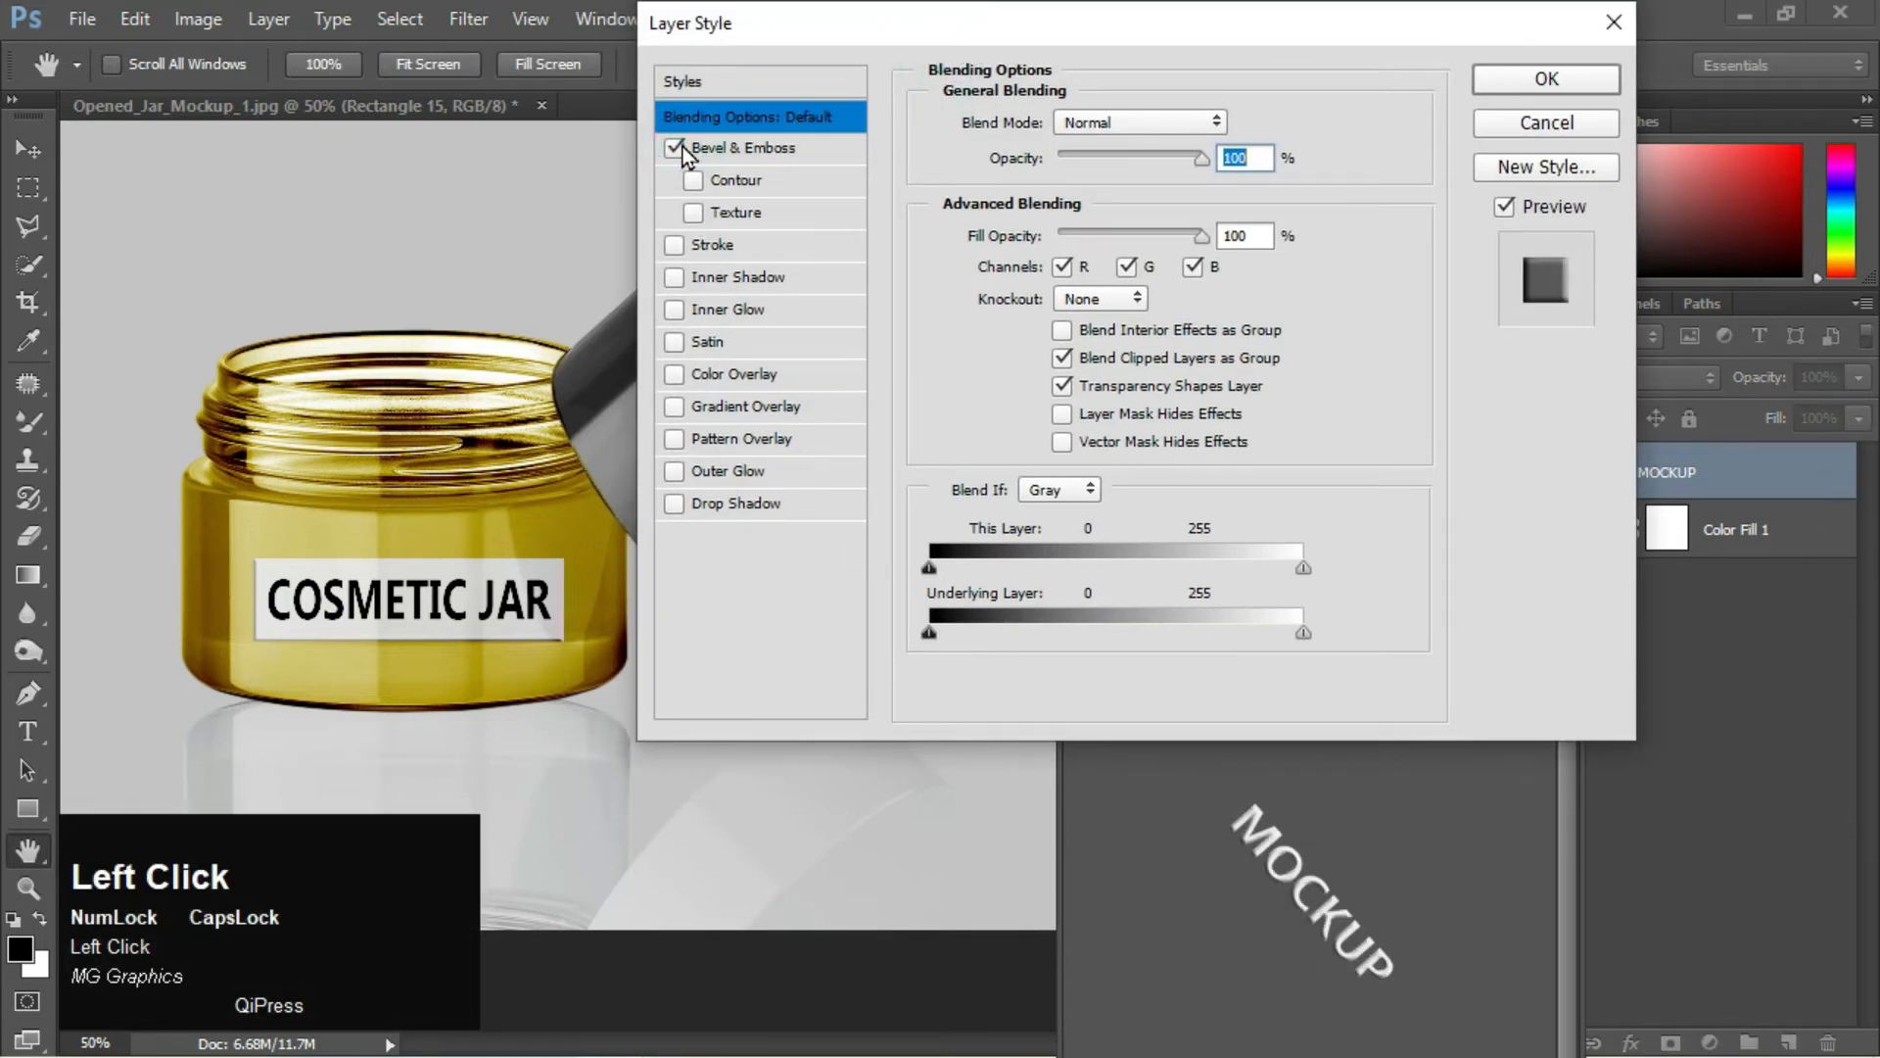
{"action": "left_click", "coordinate": [678, 149]}
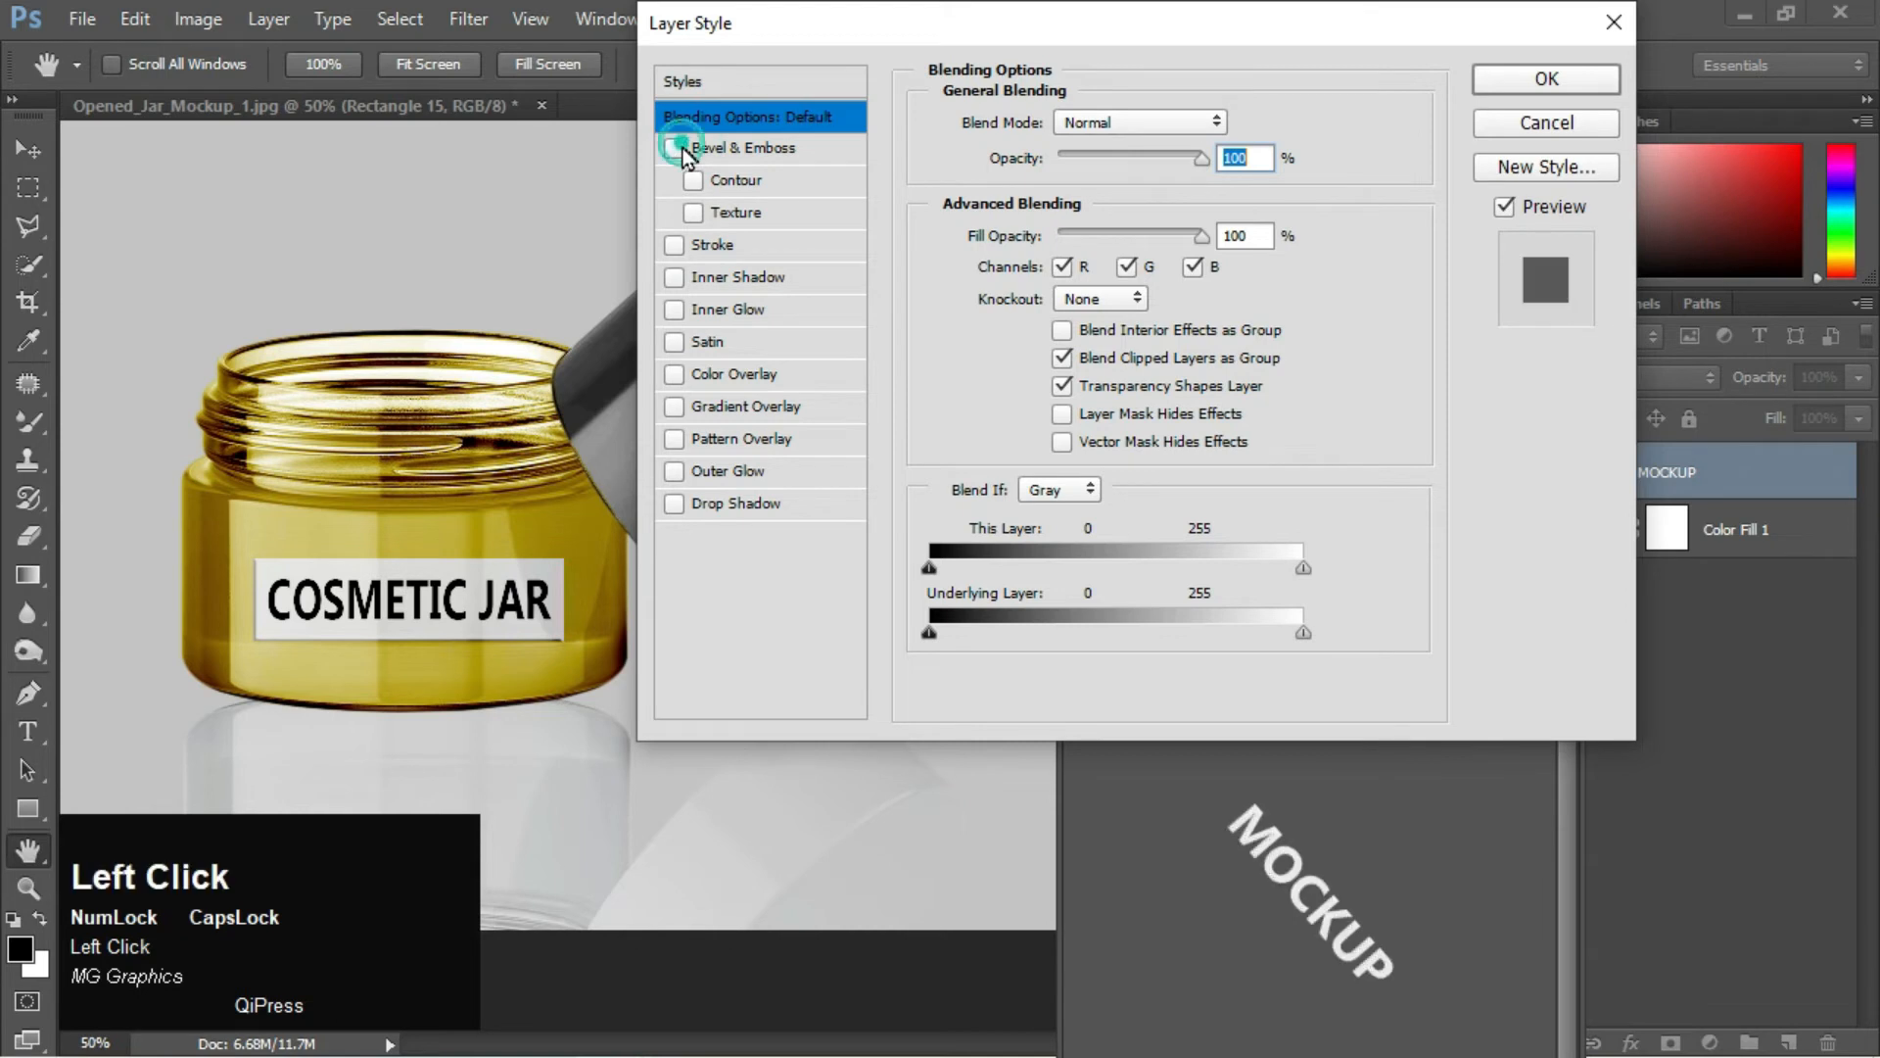
{"action": "left_click", "coordinate": [695, 216]}
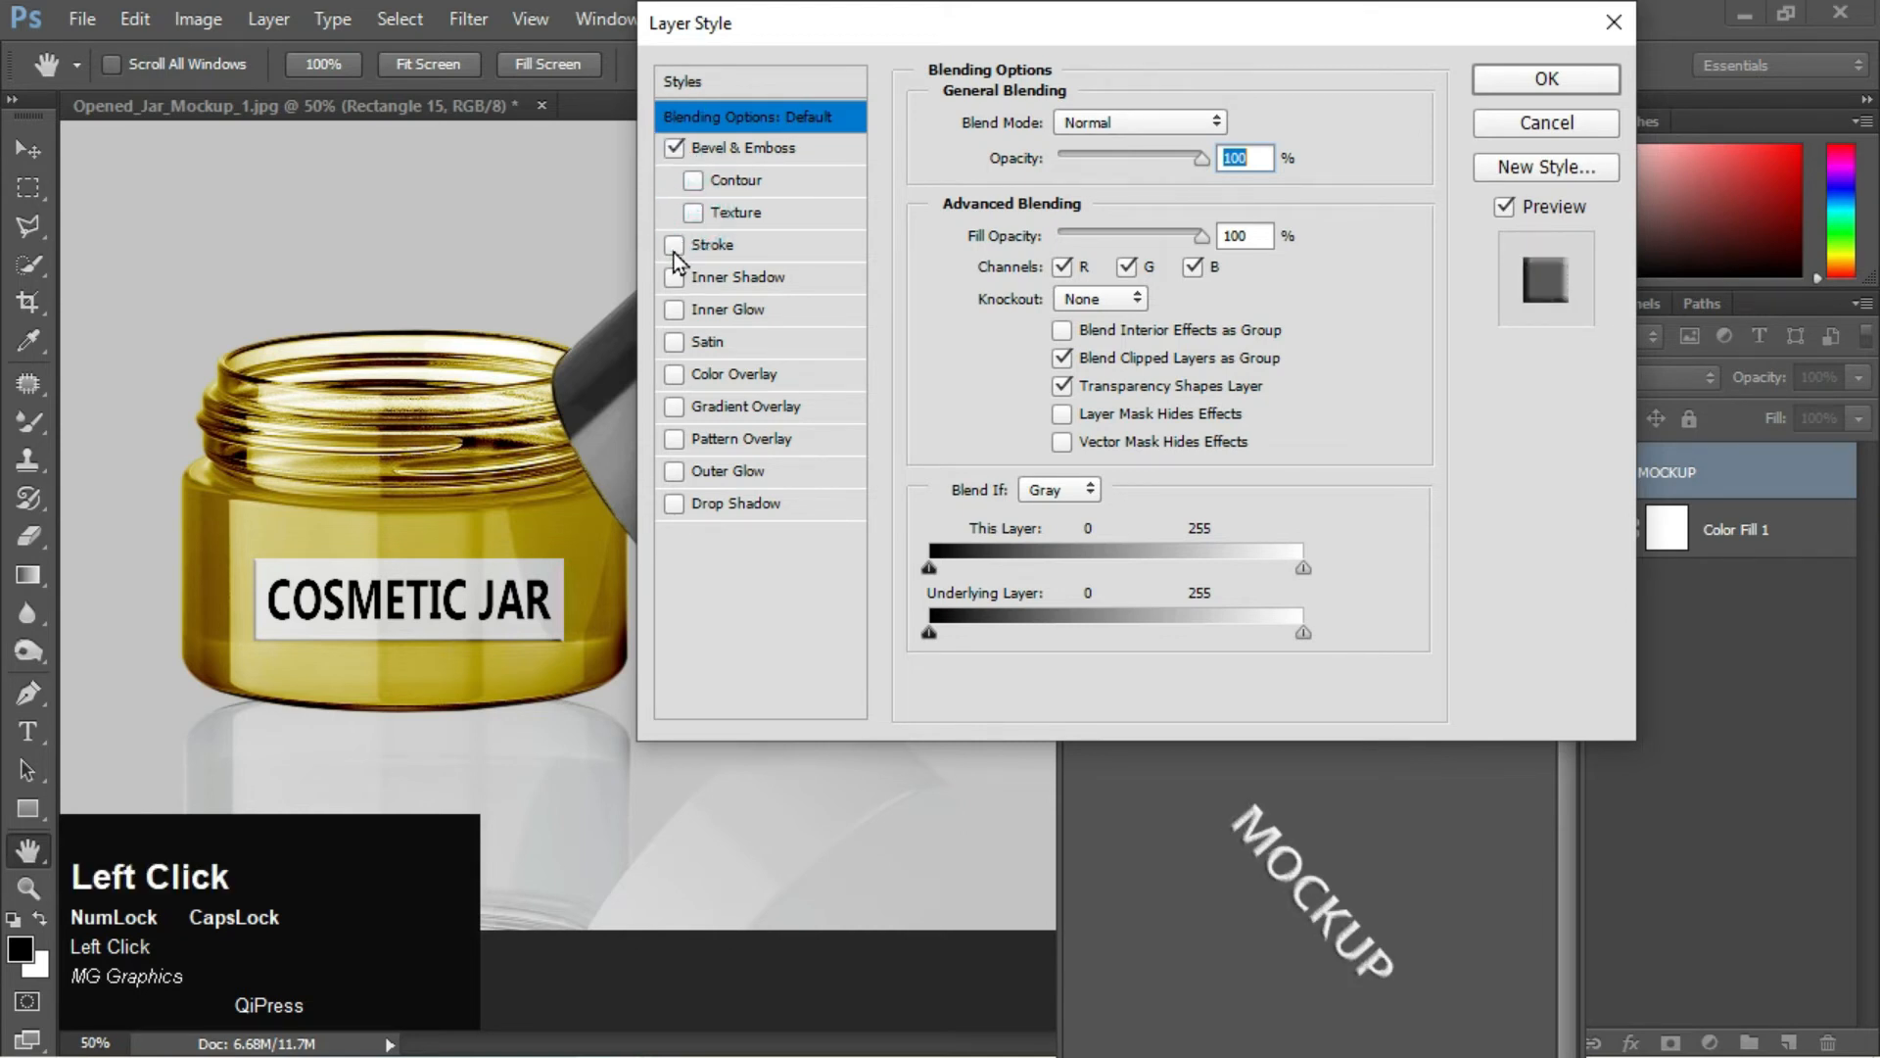
Add a 4 px outside stroke in light orange-brown to the MOCKUP text and save the smart object
{"action": "left_click", "coordinate": [675, 247]}
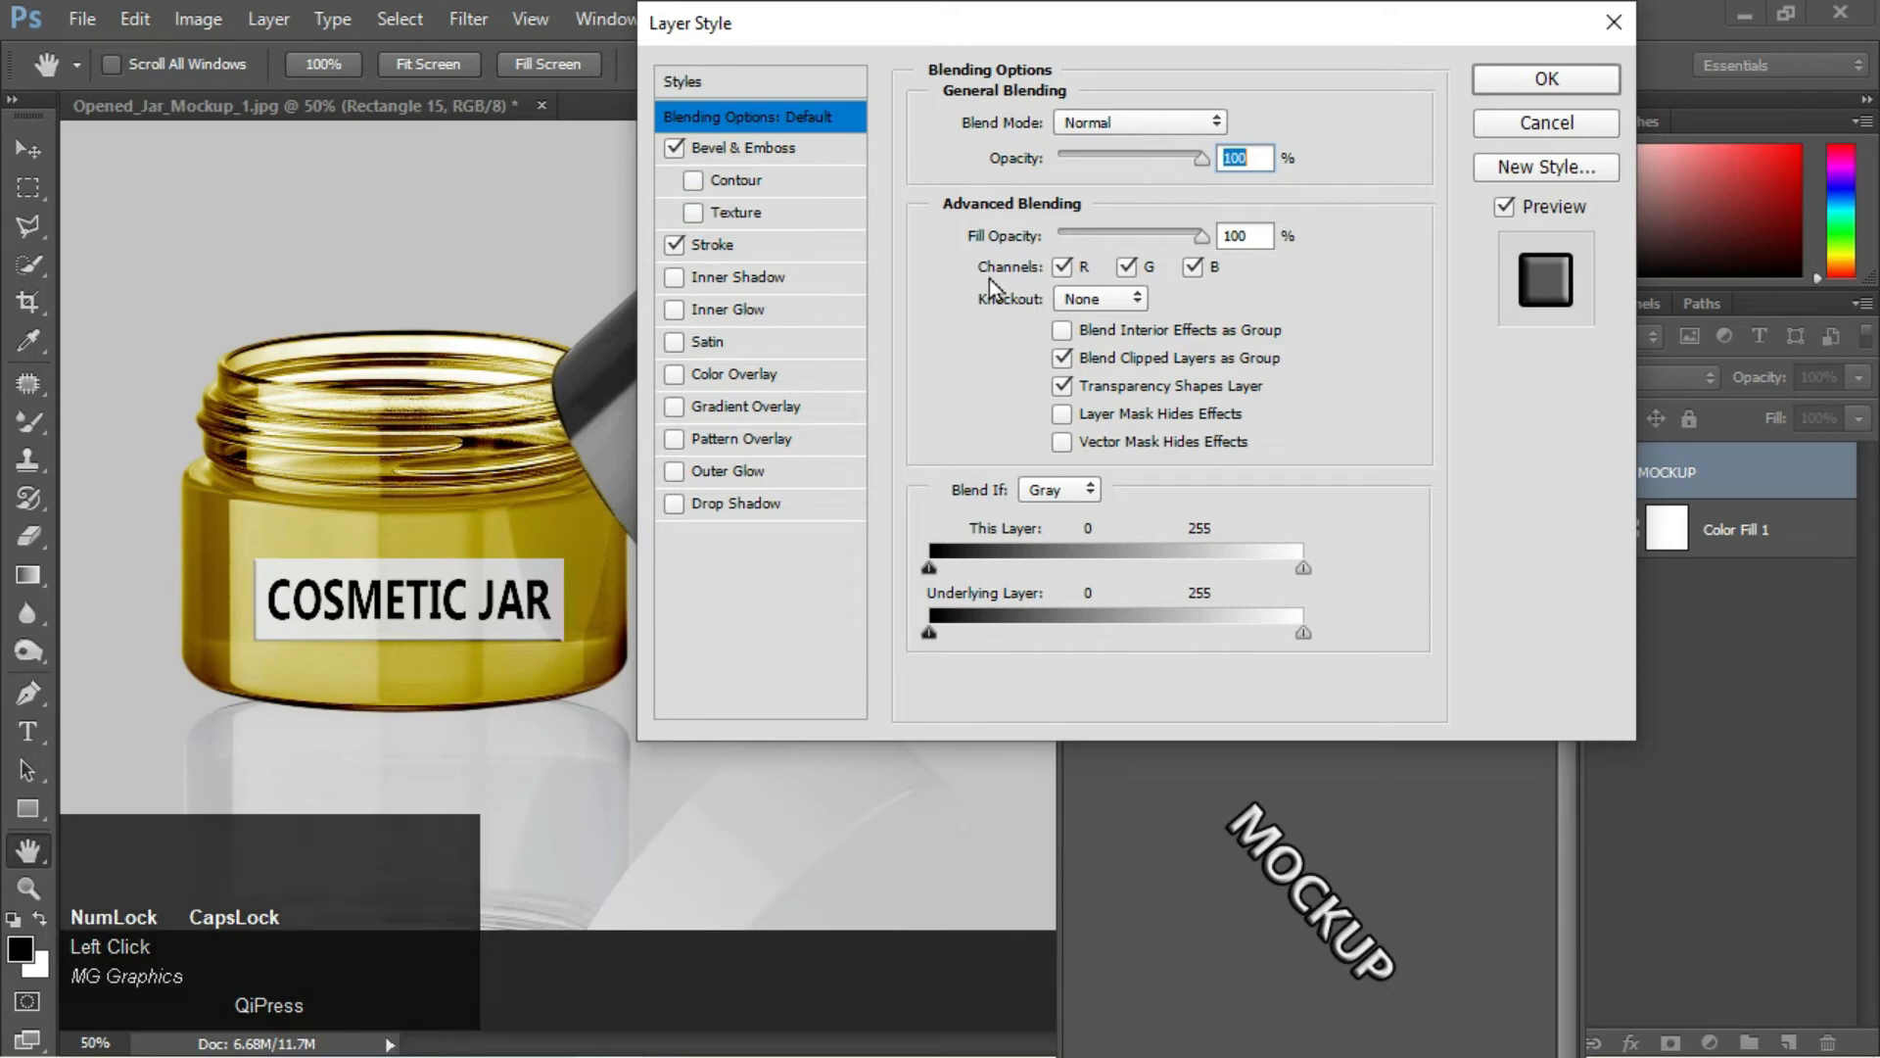
{"action": "left_click", "coordinate": [713, 244]}
{"action": "left_click", "coordinate": [1009, 331]}
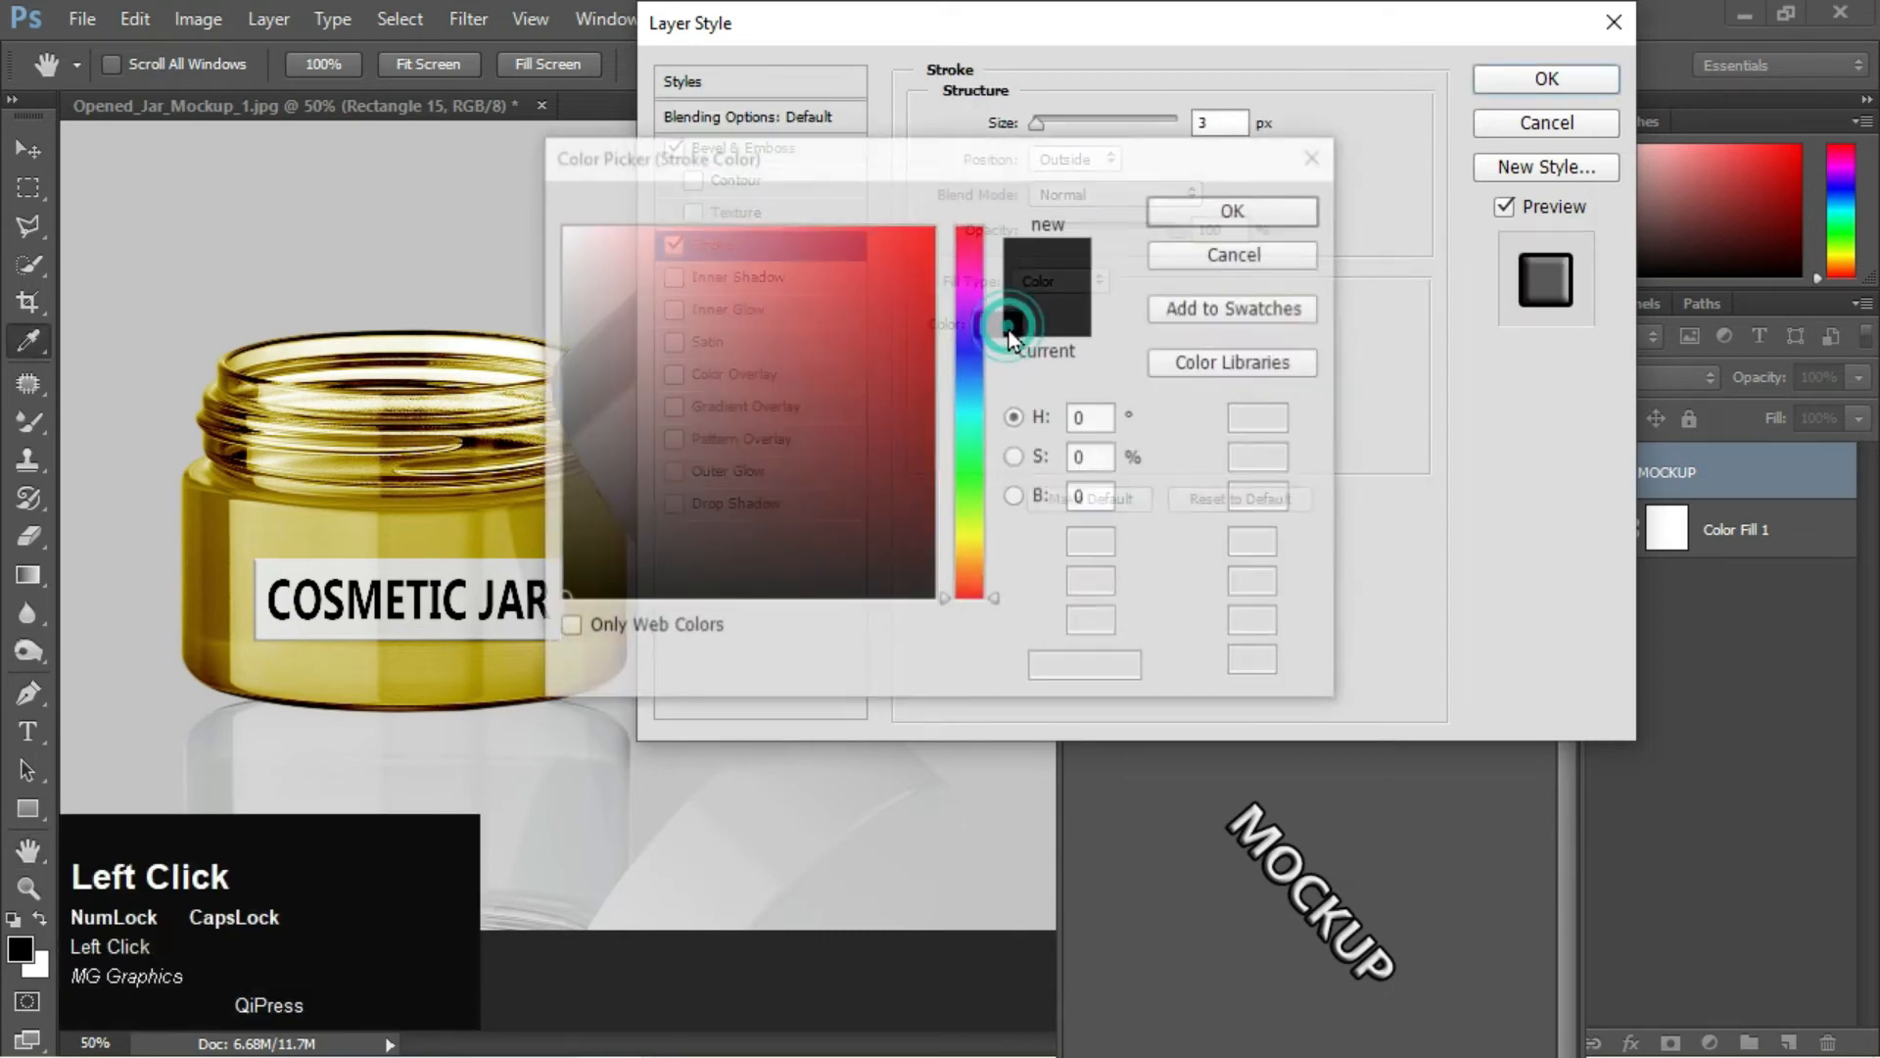
{"action": "left_click_drag", "start_coordinate": [960, 143], "coordinate": [1219, 27]}
{"action": "left_click", "coordinate": [833, 171]}
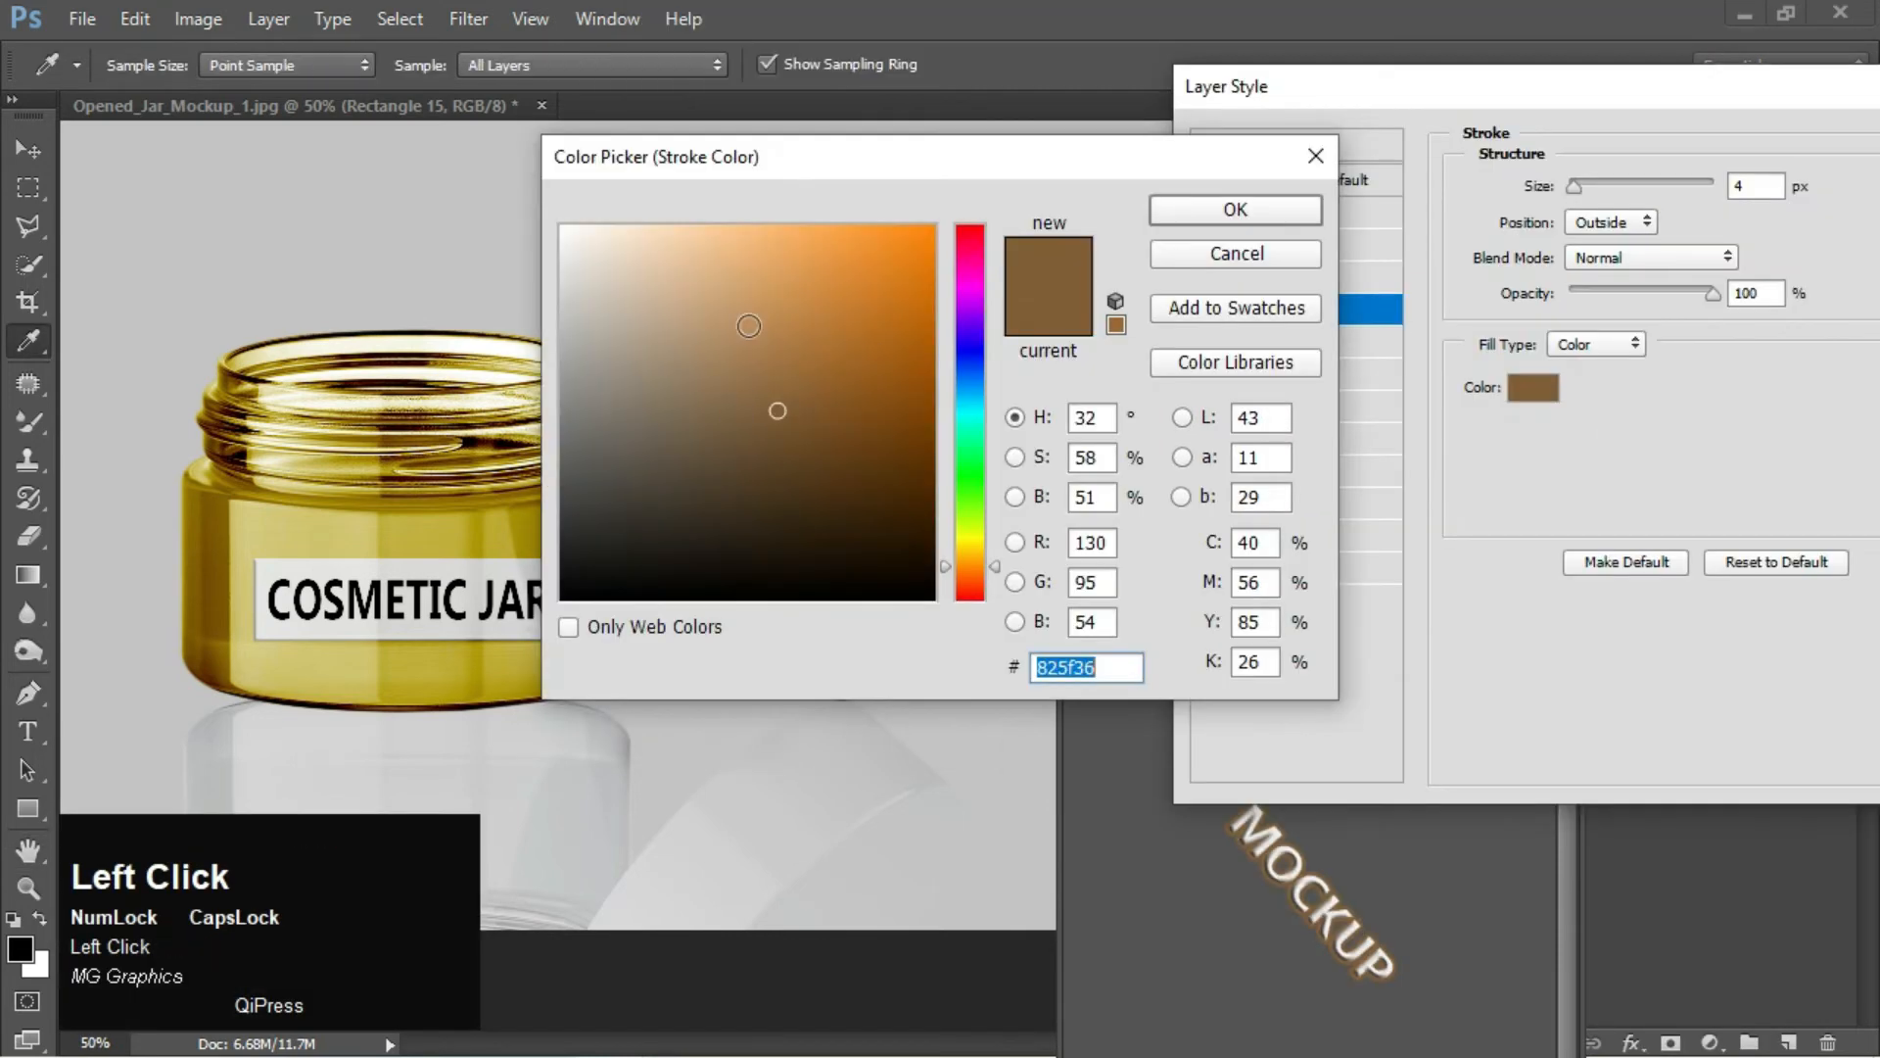
{"action": "left_click_drag", "start_coordinate": [685, 160], "coordinate": [1313, 125]}
{"action": "left_click", "coordinate": [1409, 322]}
{"action": "left_click_drag", "start_coordinate": [1410, 322], "coordinate": [1419, 256]}
{"action": "key", "text": "Return"}
{"action": "key", "text": "Return"}
{"action": "key", "text": "ctrl+s"}
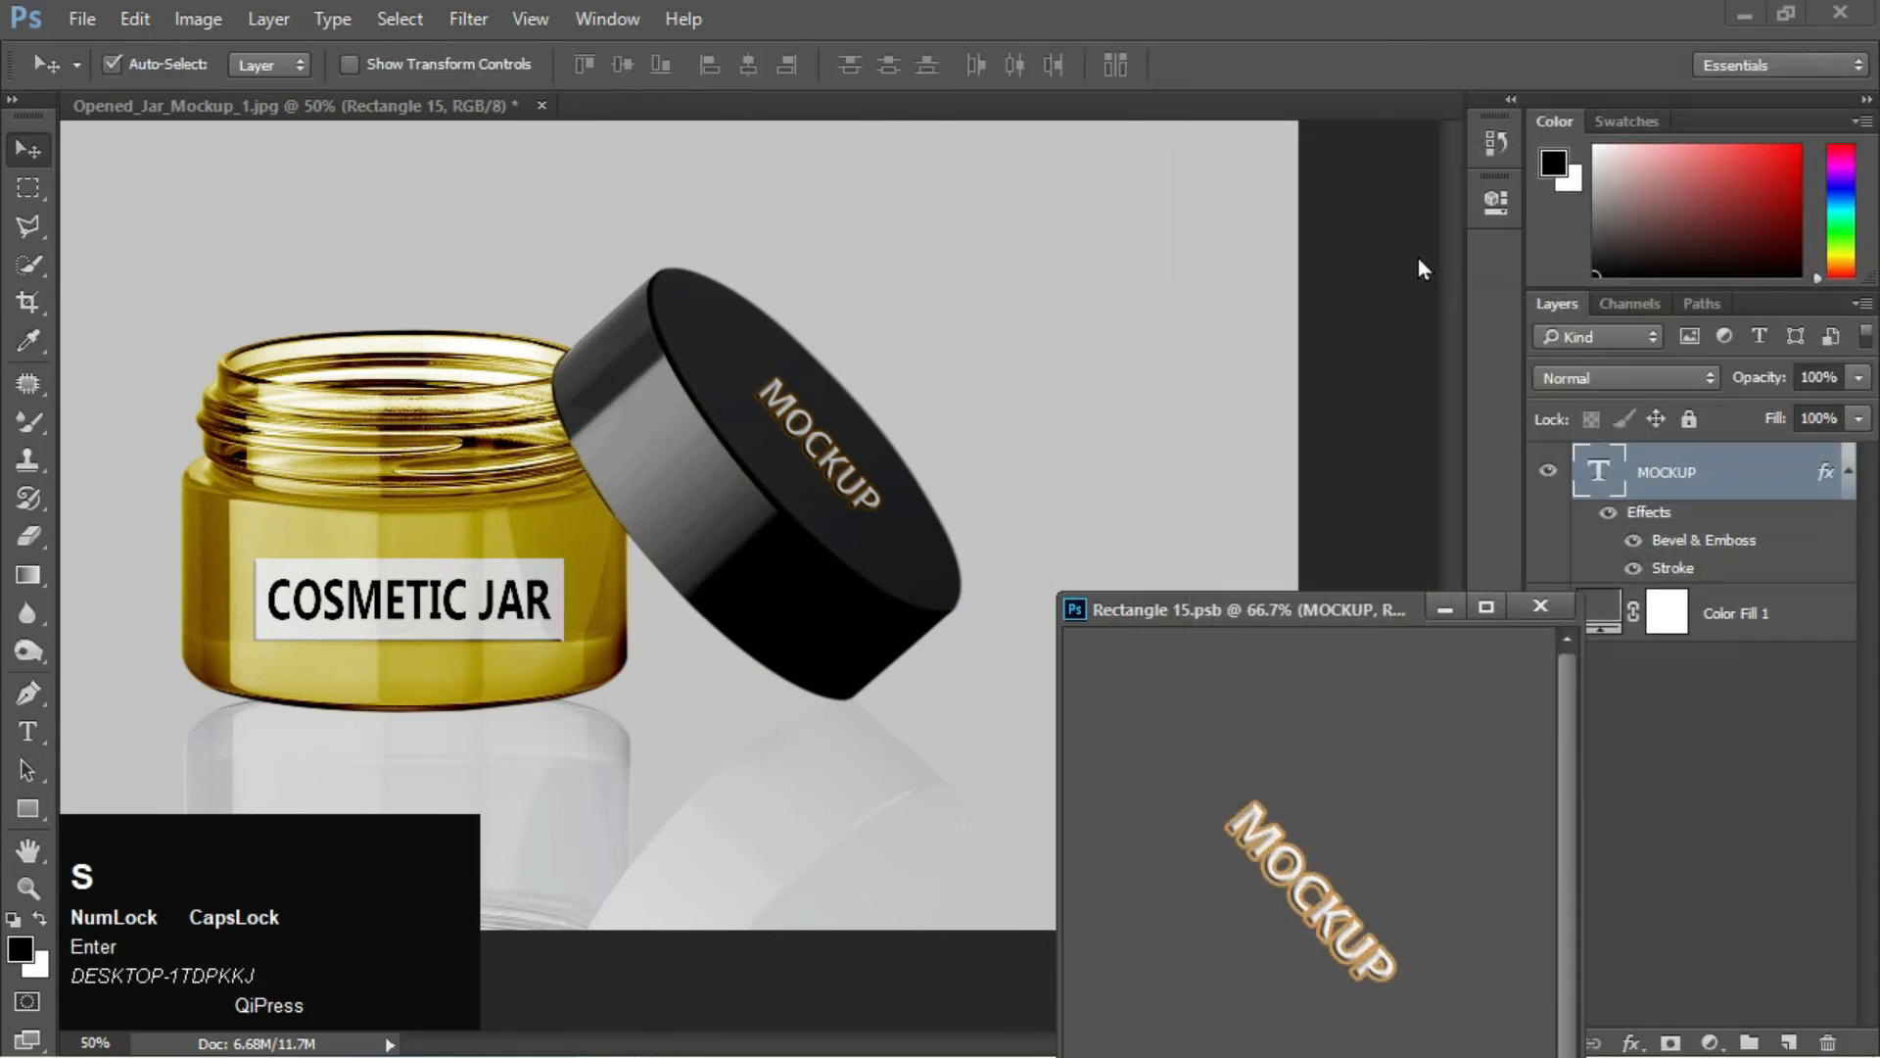
Examine the stroked MOCKUP text on the lid in the jar mockup, both as a whole and close up
{"action": "key", "text": "ctrl+minus"}
{"action": "left_click", "coordinate": [1322, 315]}
{"action": "key", "text": "ctrl+minus"}
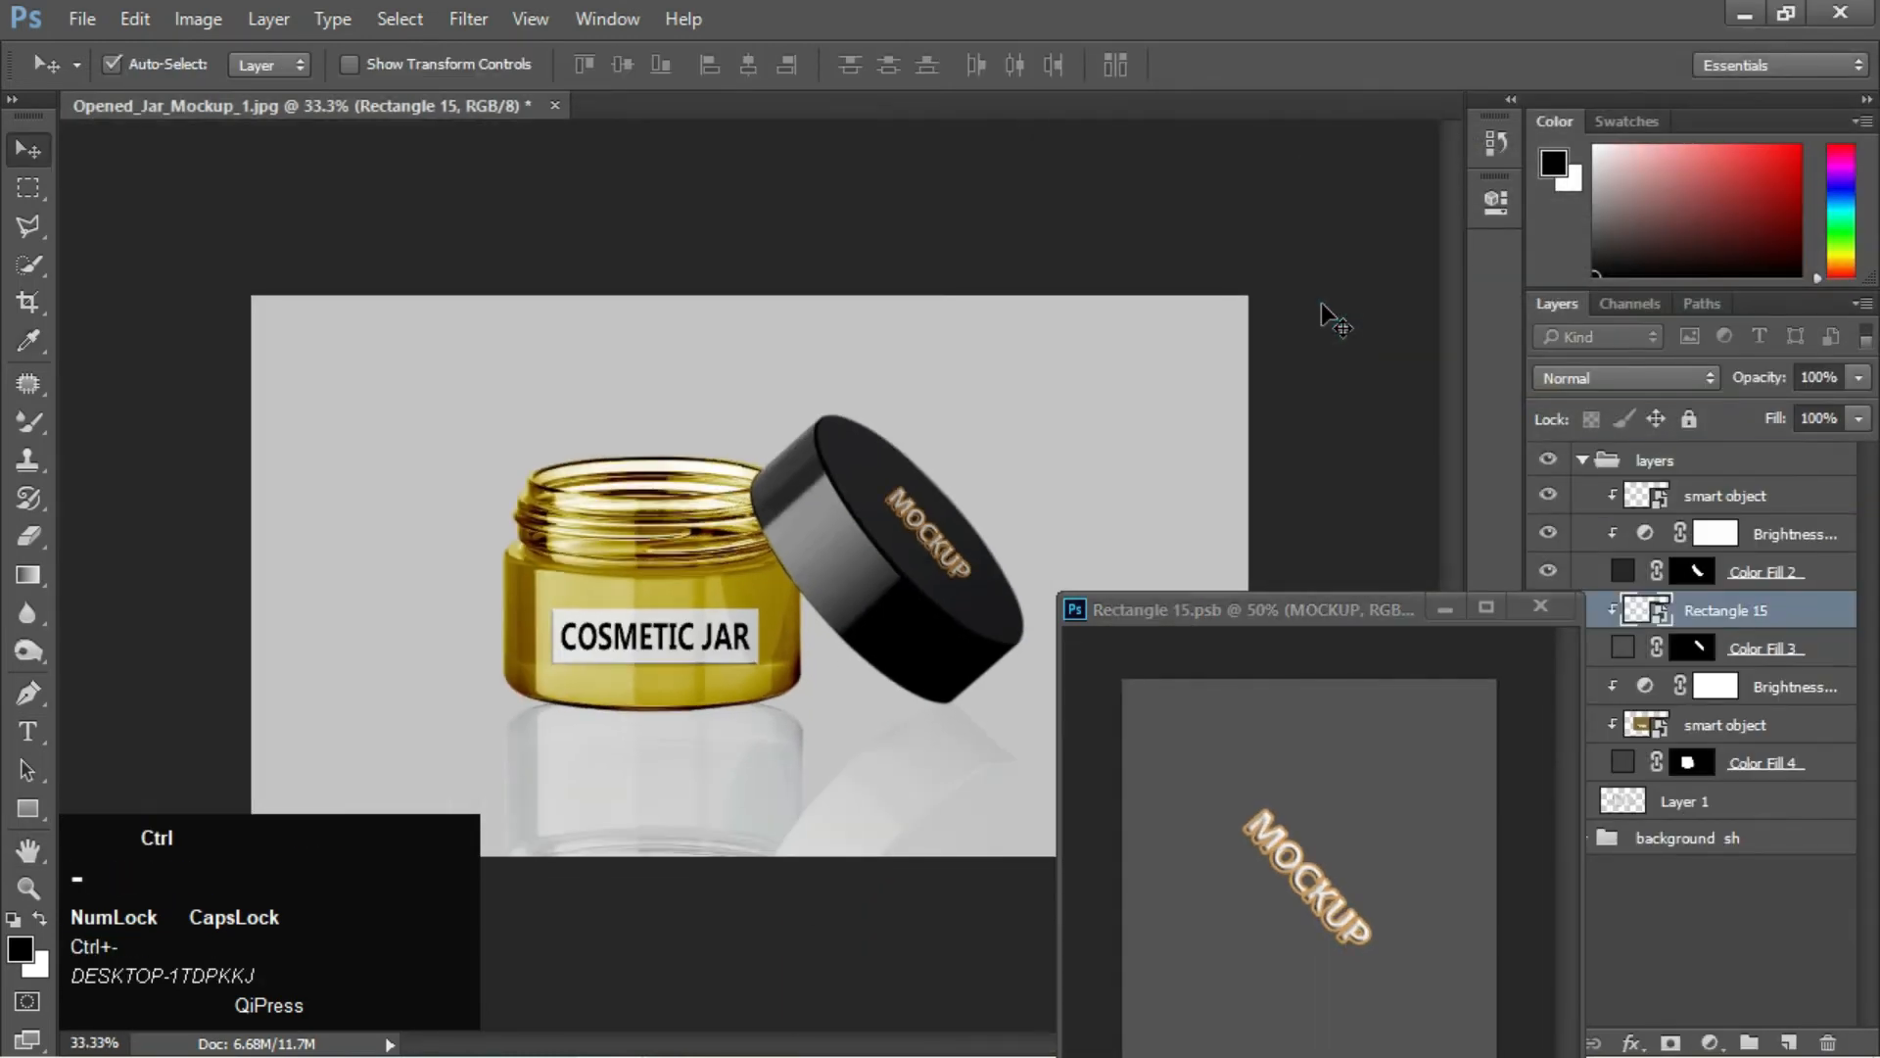
{"action": "key", "text": "ctrl+plus"}
{"action": "key", "text": "ctrl+plus"}
{"action": "left_click_drag", "start_coordinate": [1171, 390], "coordinate": [701, 381]}
{"action": "key", "text": "ctrl+plus"}
{"action": "key", "text": "ctrl+minus"}
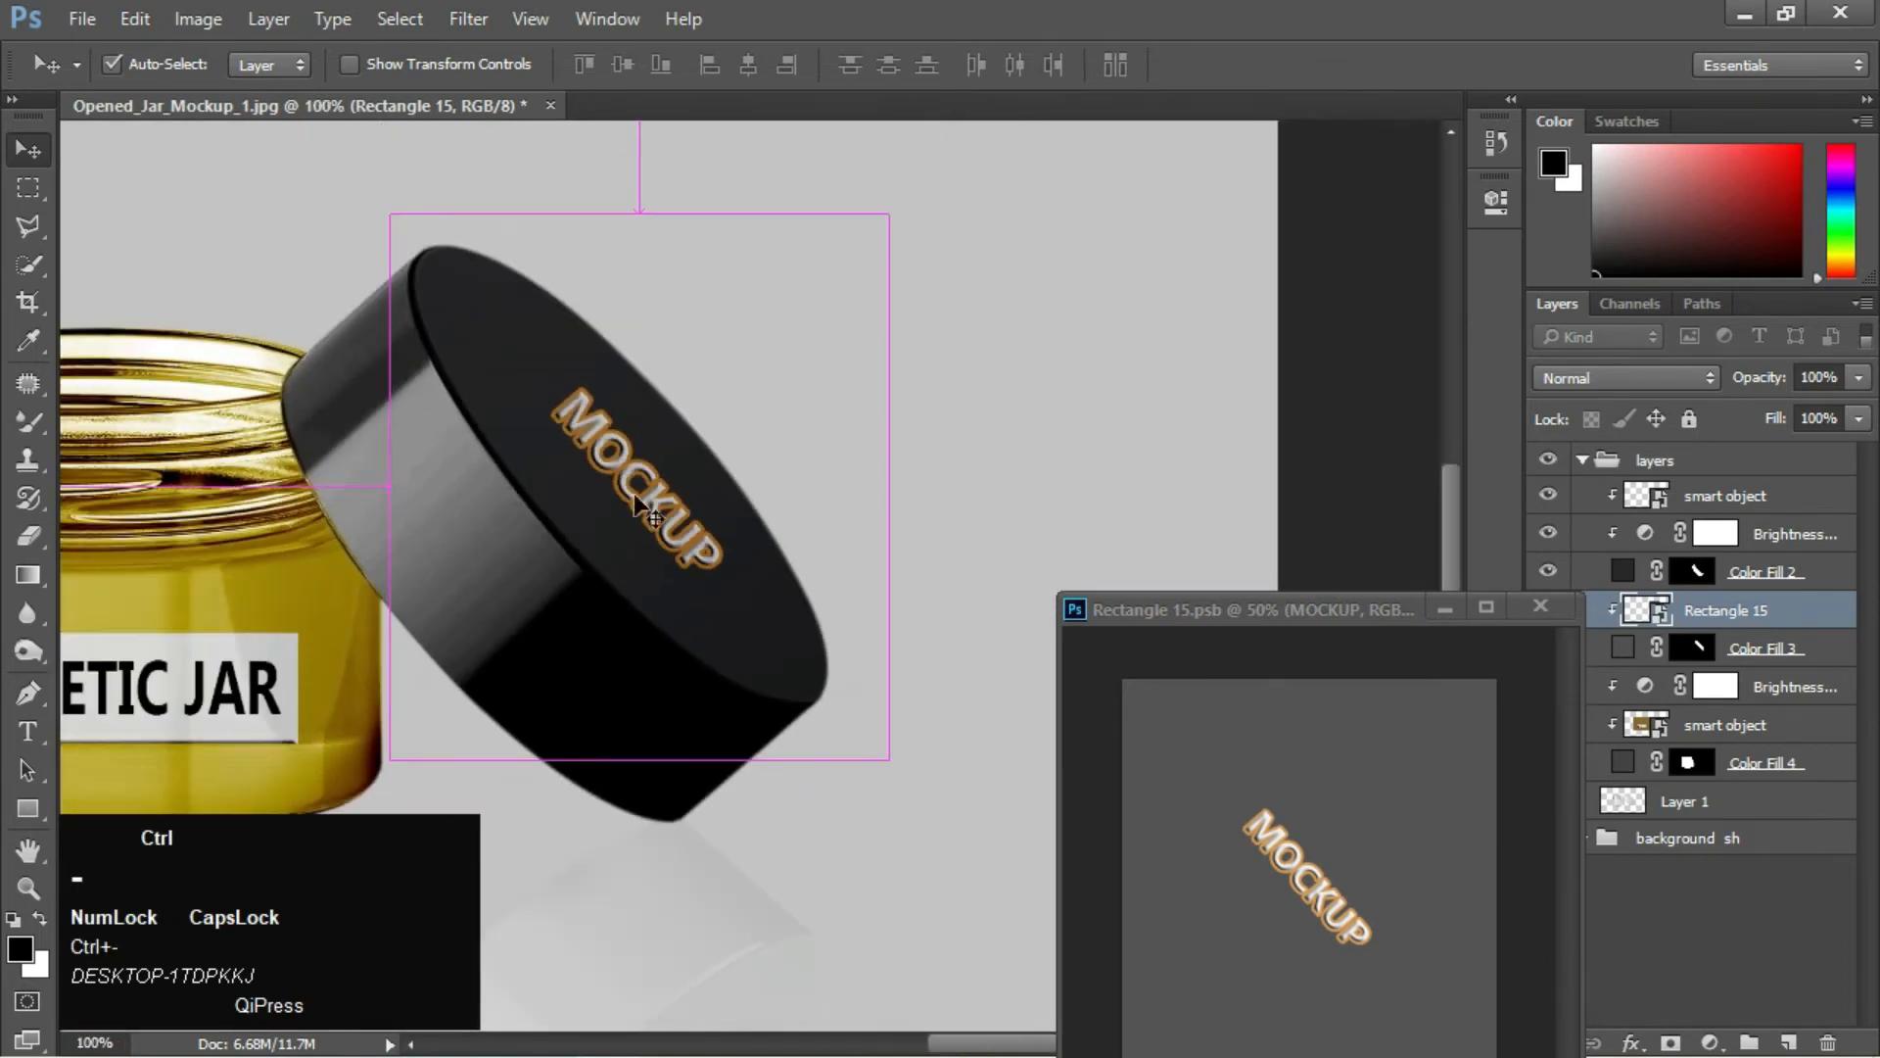
Insert a space between each letter of the MOCKUP text in the lid smart object
{"action": "left_click", "coordinate": [1425, 840]}
{"action": "left_click", "coordinate": [1724, 737]}
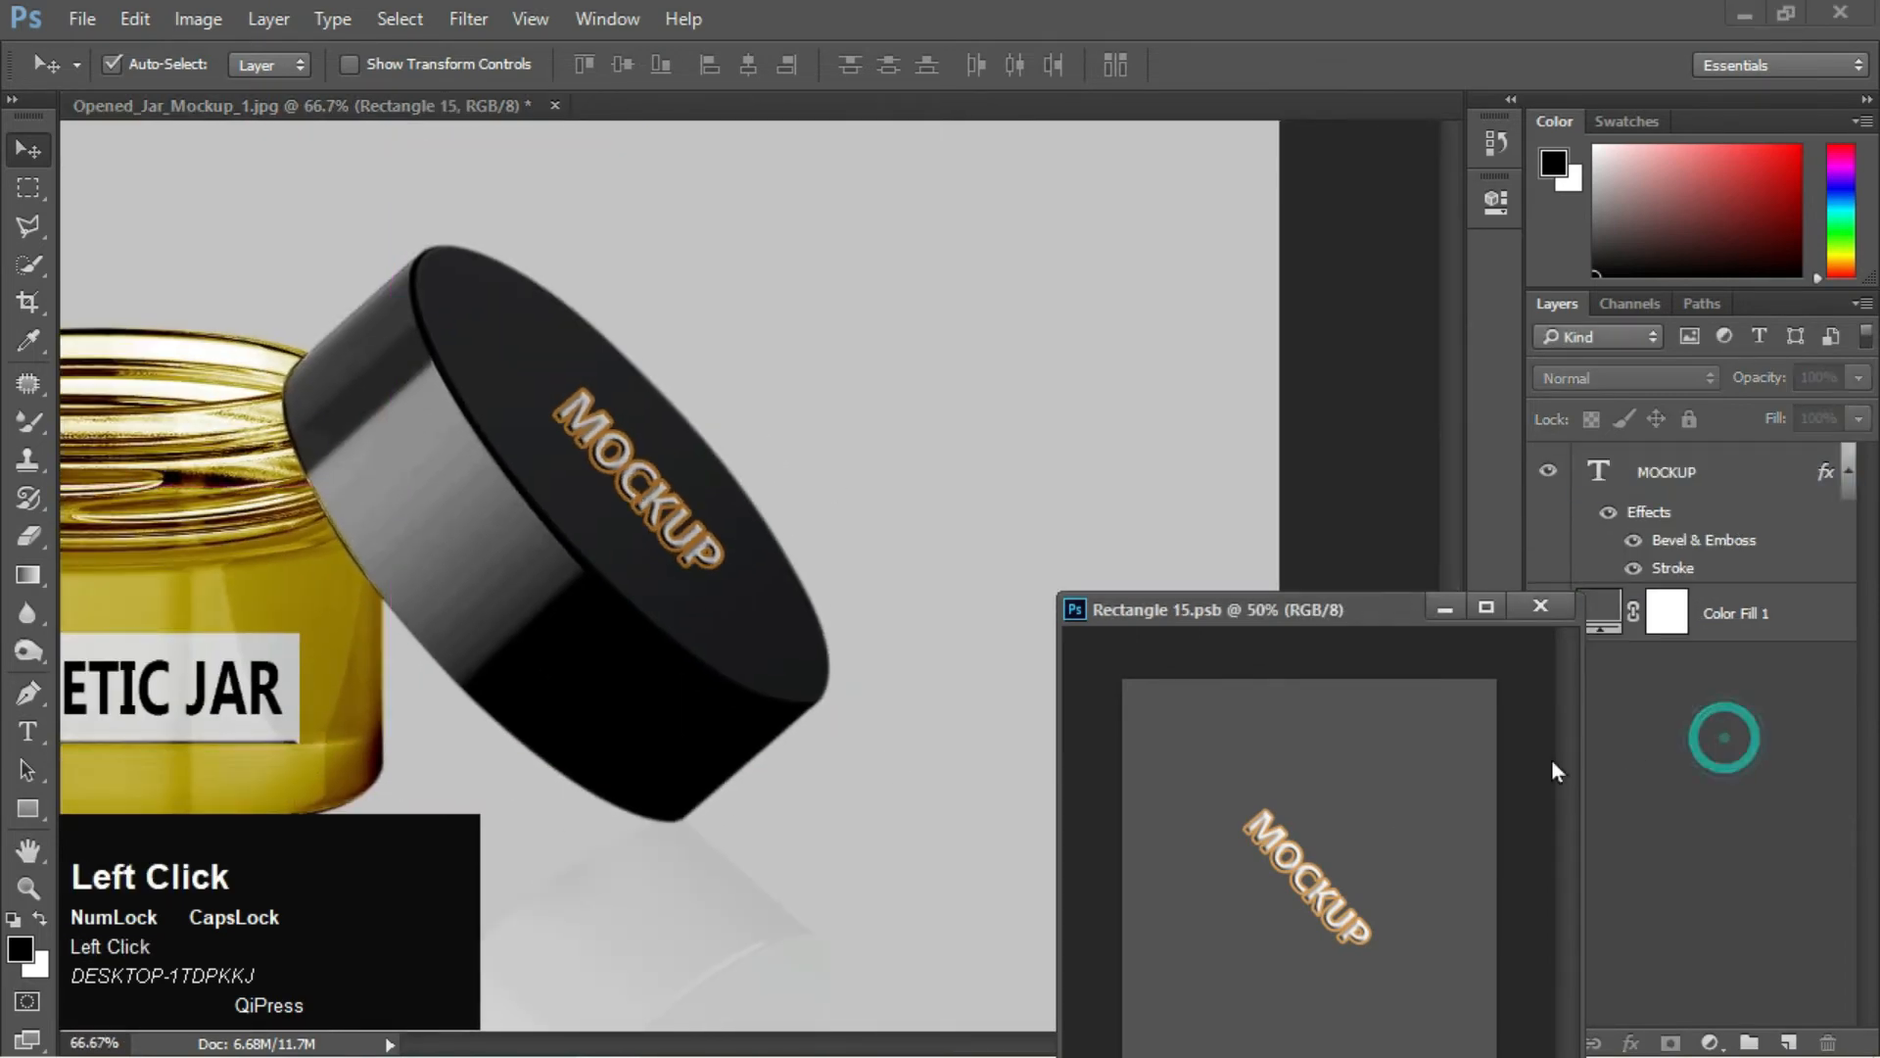
{"action": "double_click", "coordinate": [1827, 473]}
{"action": "left_click", "coordinate": [1331, 157]}
{"action": "key", "text": "t"}
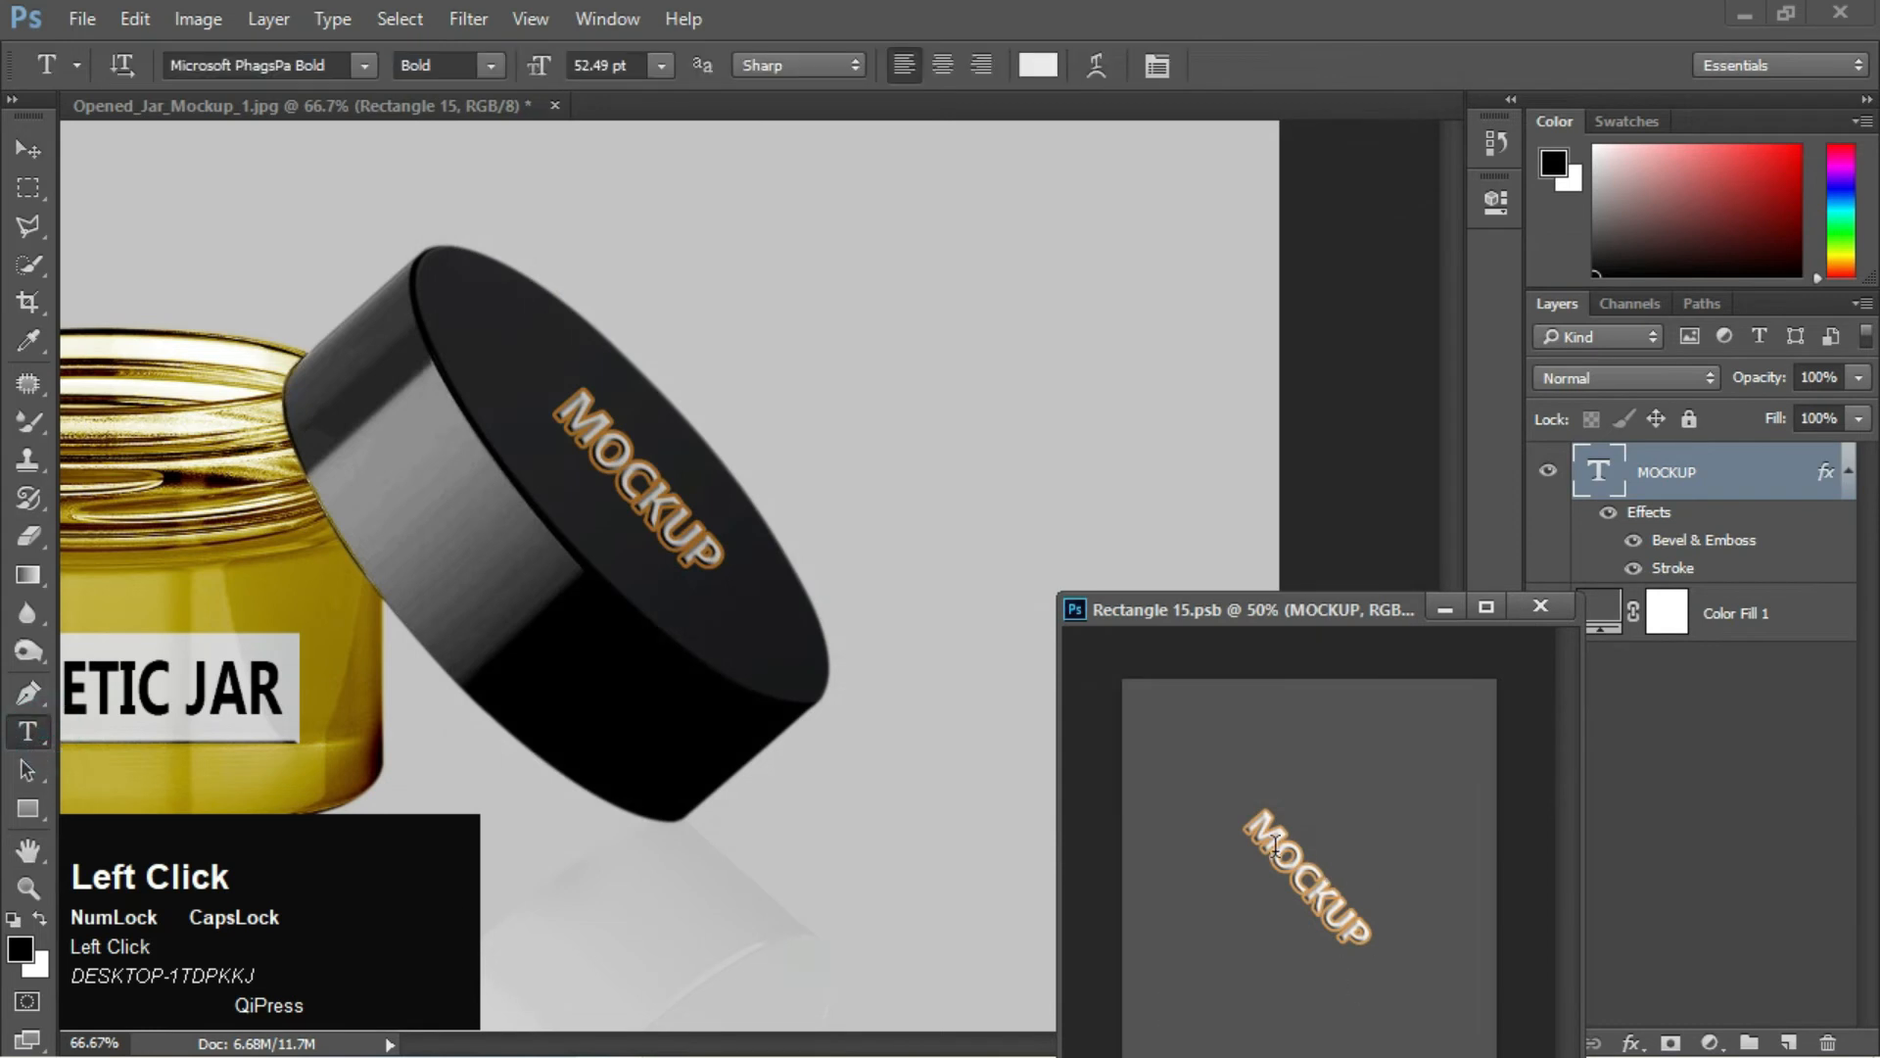
{"action": "left_click", "coordinate": [1266, 859]}
{"action": "left_click", "coordinate": [1297, 893]}
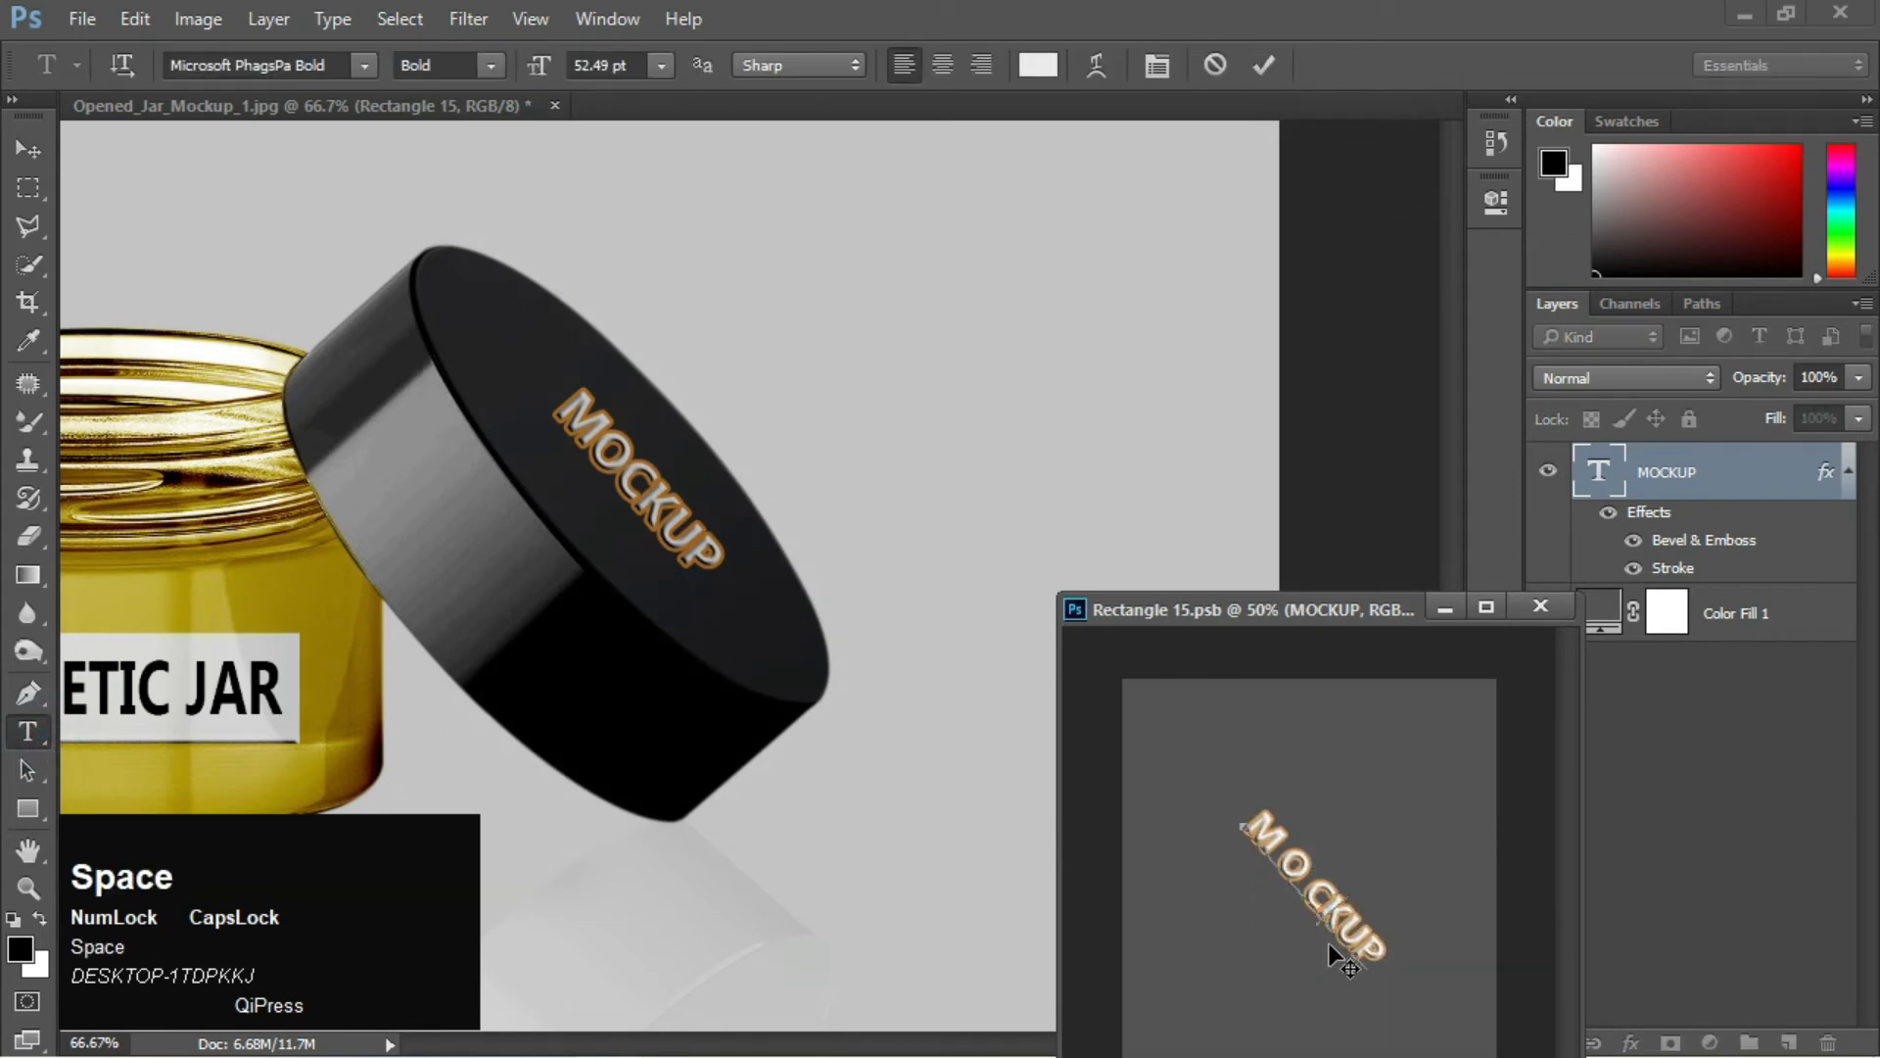
{"action": "left_click", "coordinate": [27, 149]}
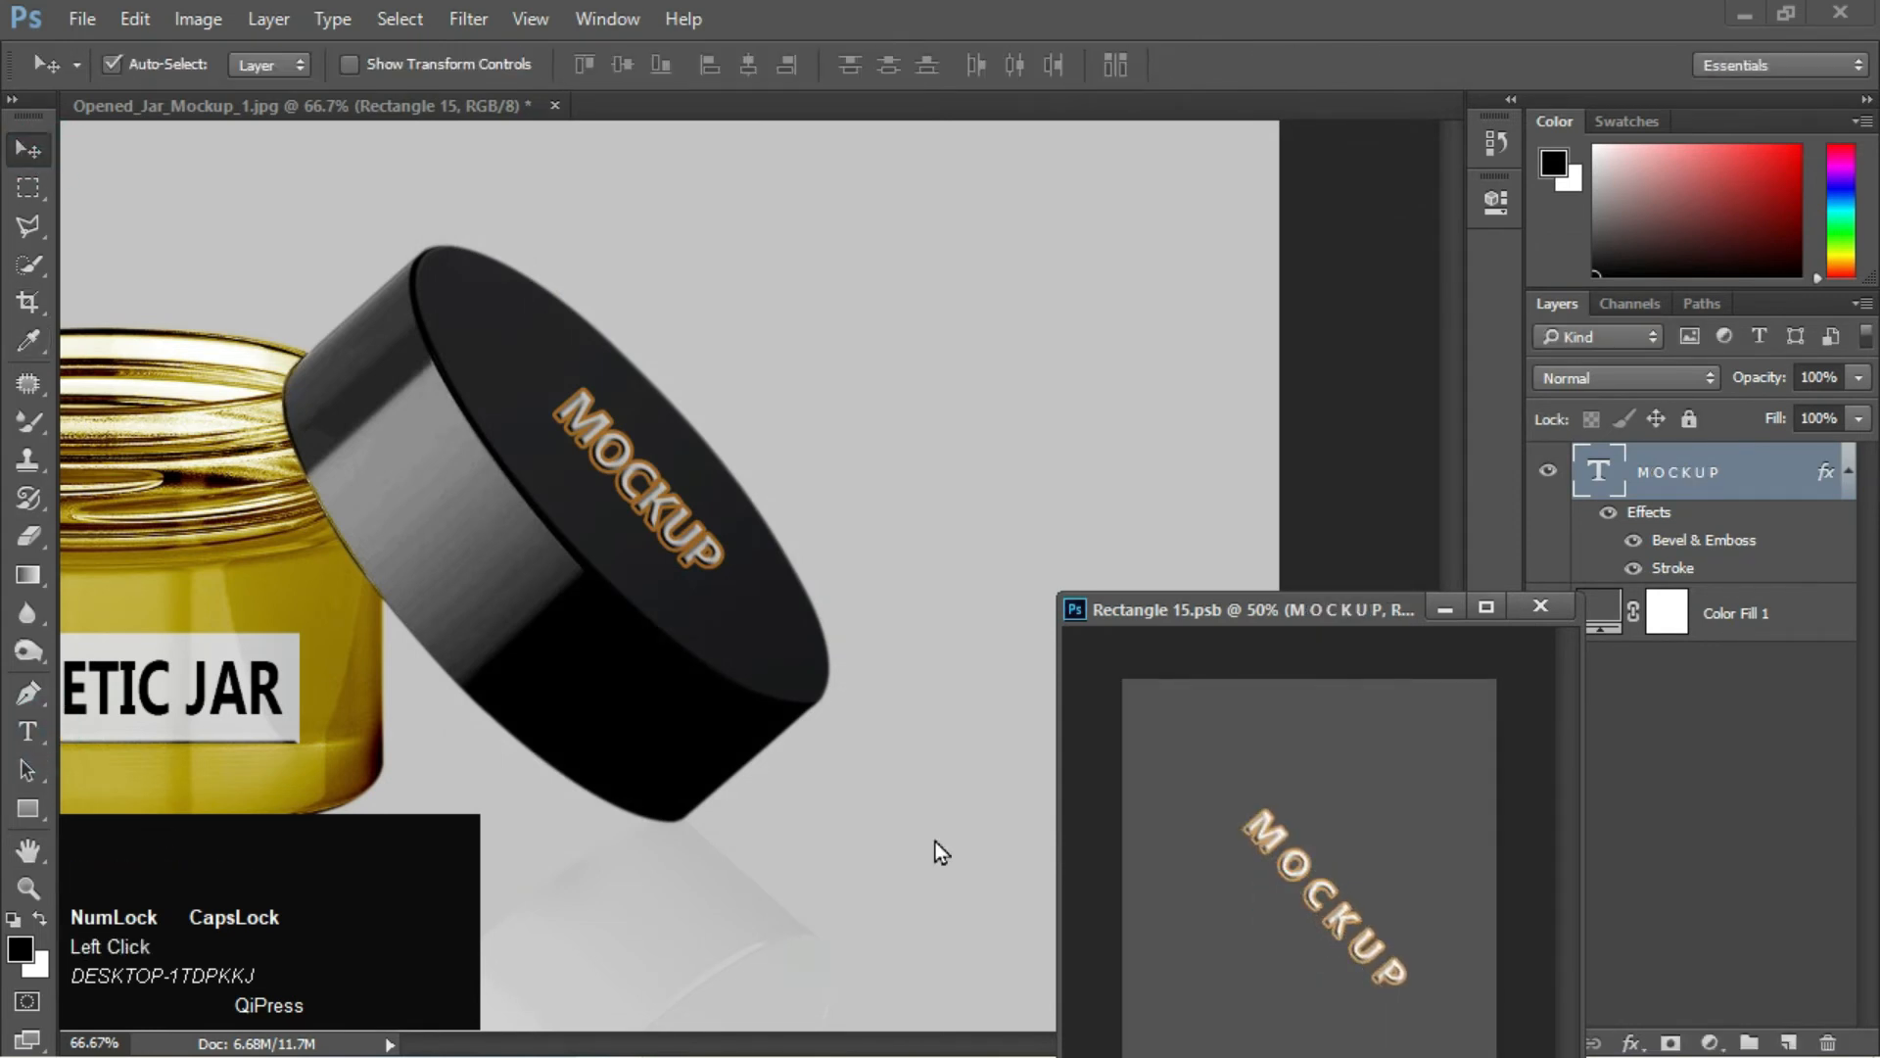
Scale the spaced MOCKUP text proportionally to 92.08% and save the smart object
{"action": "key", "text": "ctrl+t"}
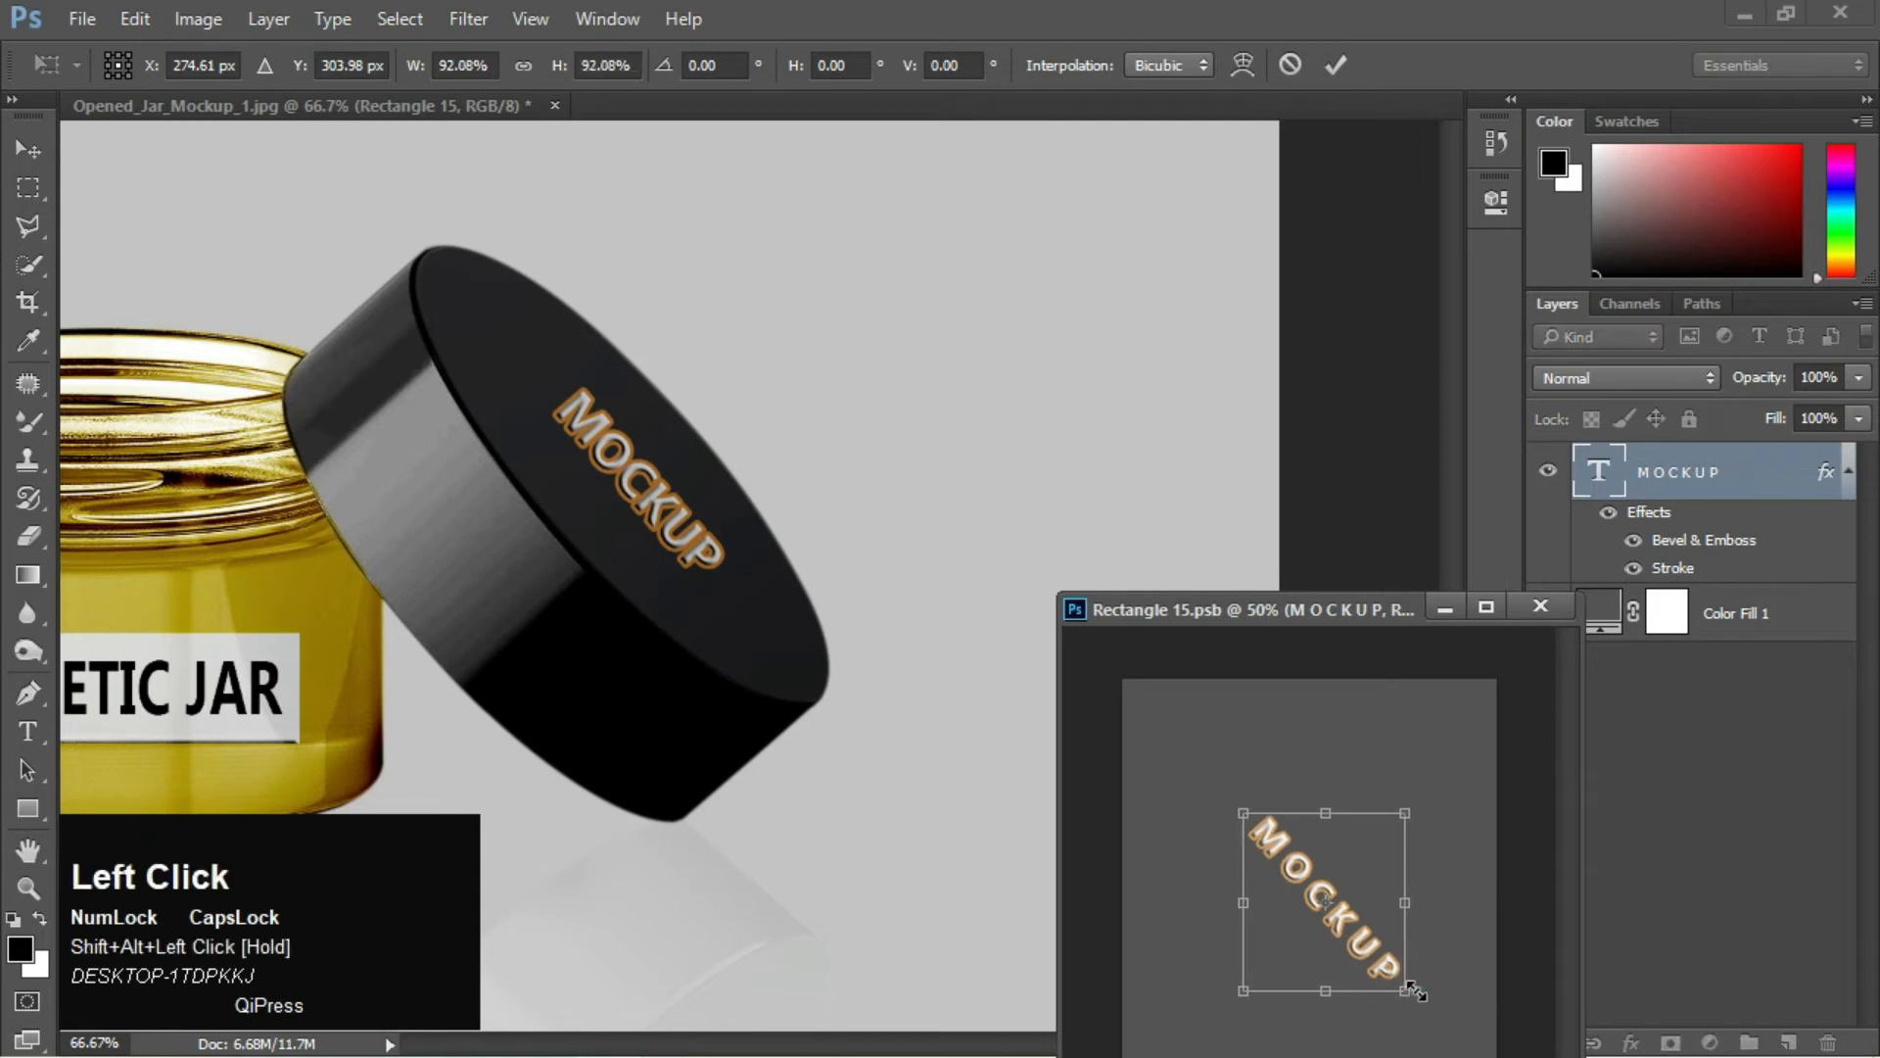
{"action": "key", "text": "Return"}
{"action": "key", "text": "ctrl+s"}
Shift the MOCKUP text about 20 px left and 30 px up in small moves, saving the smart object to check the lid
{"action": "key", "text": "shift+Left"}
{"action": "key", "text": "shift+Left"}
{"action": "key", "text": "shift+Left"}
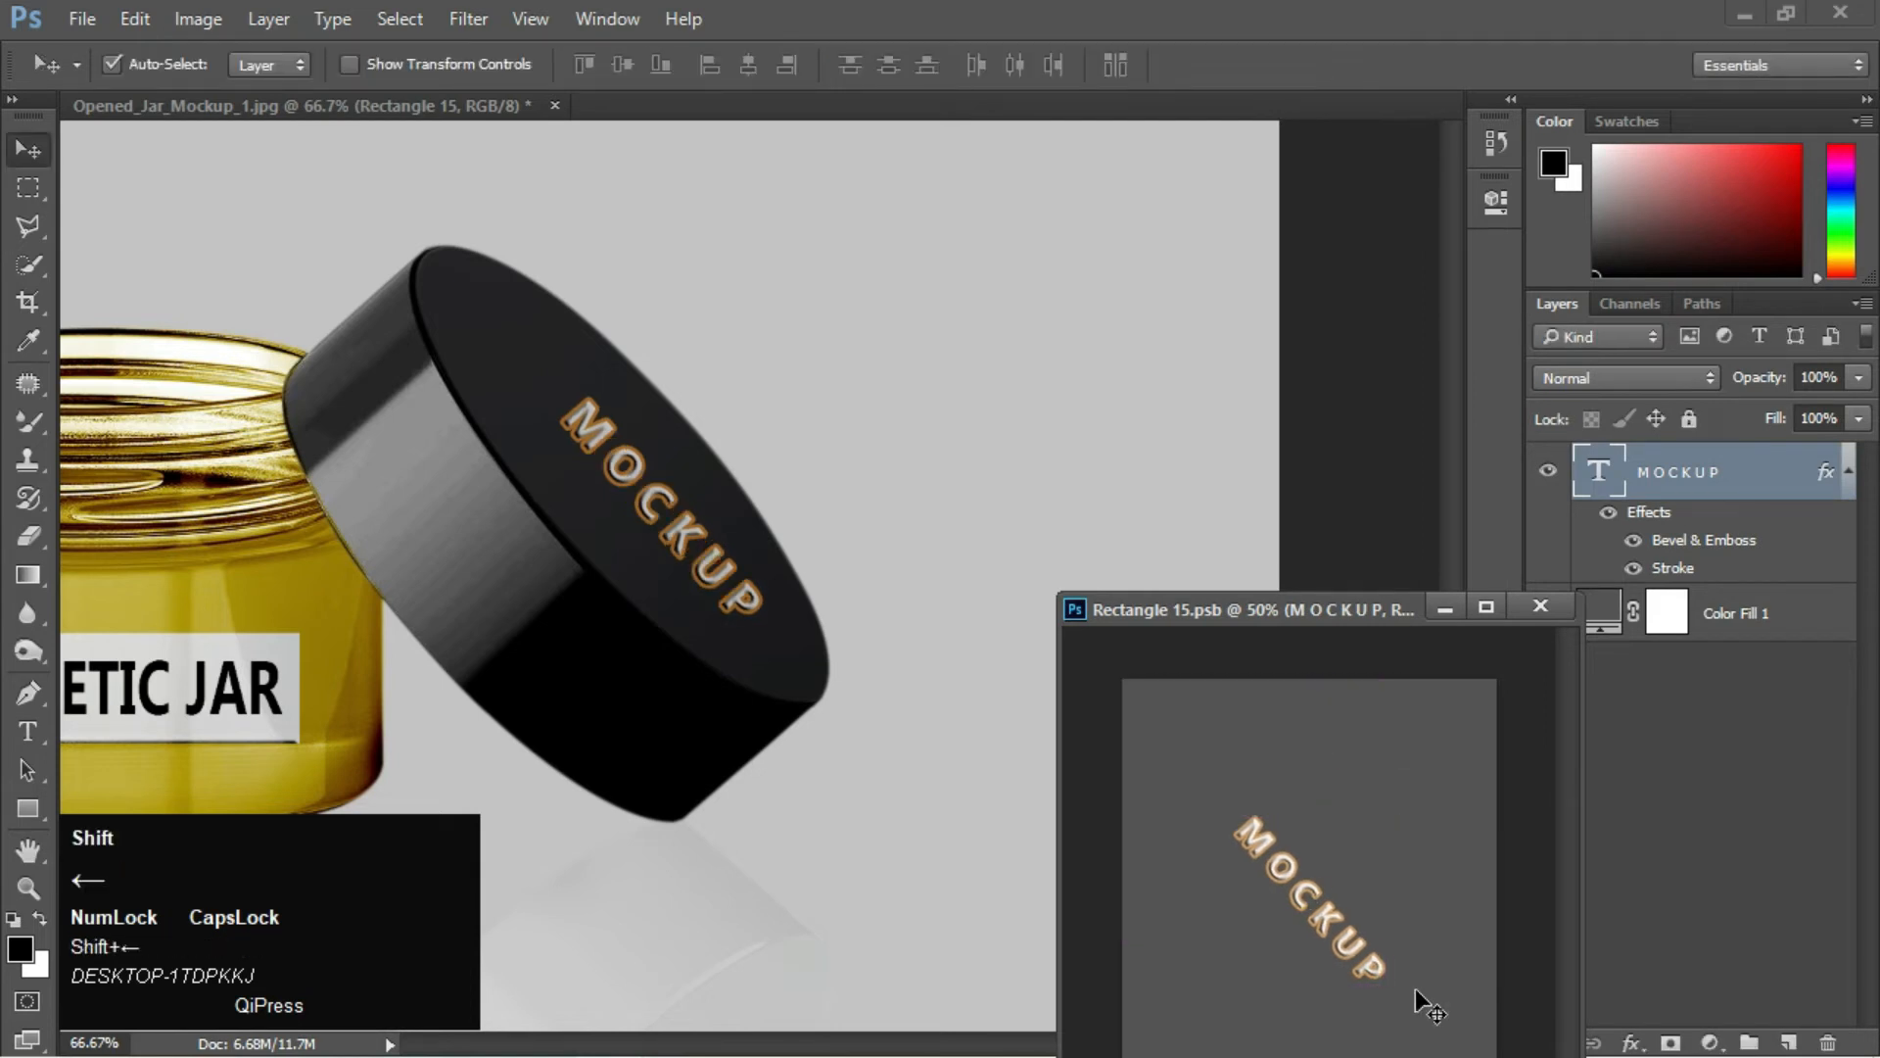
{"action": "key", "text": "shift+Up"}
{"action": "key", "text": "shift+Up"}
{"action": "key", "text": "ctrl+s"}
{"action": "key", "text": "Up"}
{"action": "key", "text": "ctrl+s"}
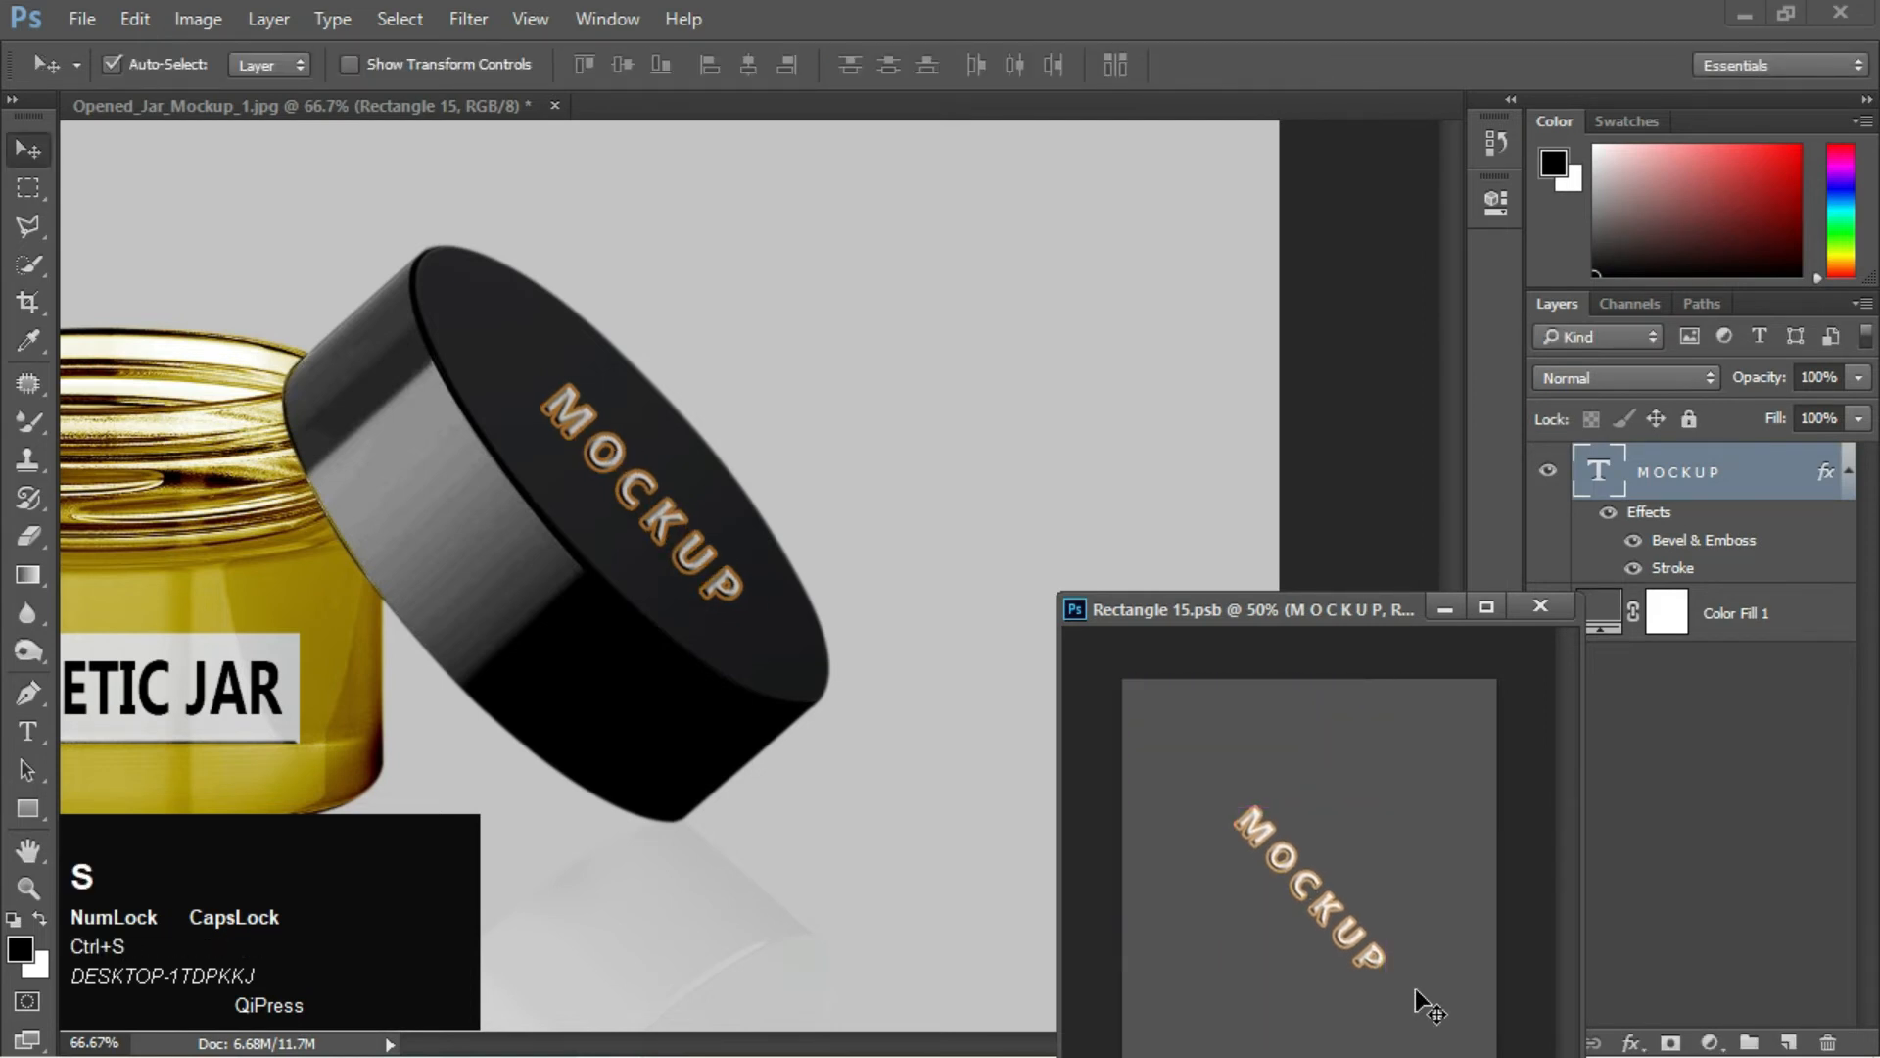
{"action": "key", "text": "Up"}
{"action": "key", "text": "ctrl+s"}
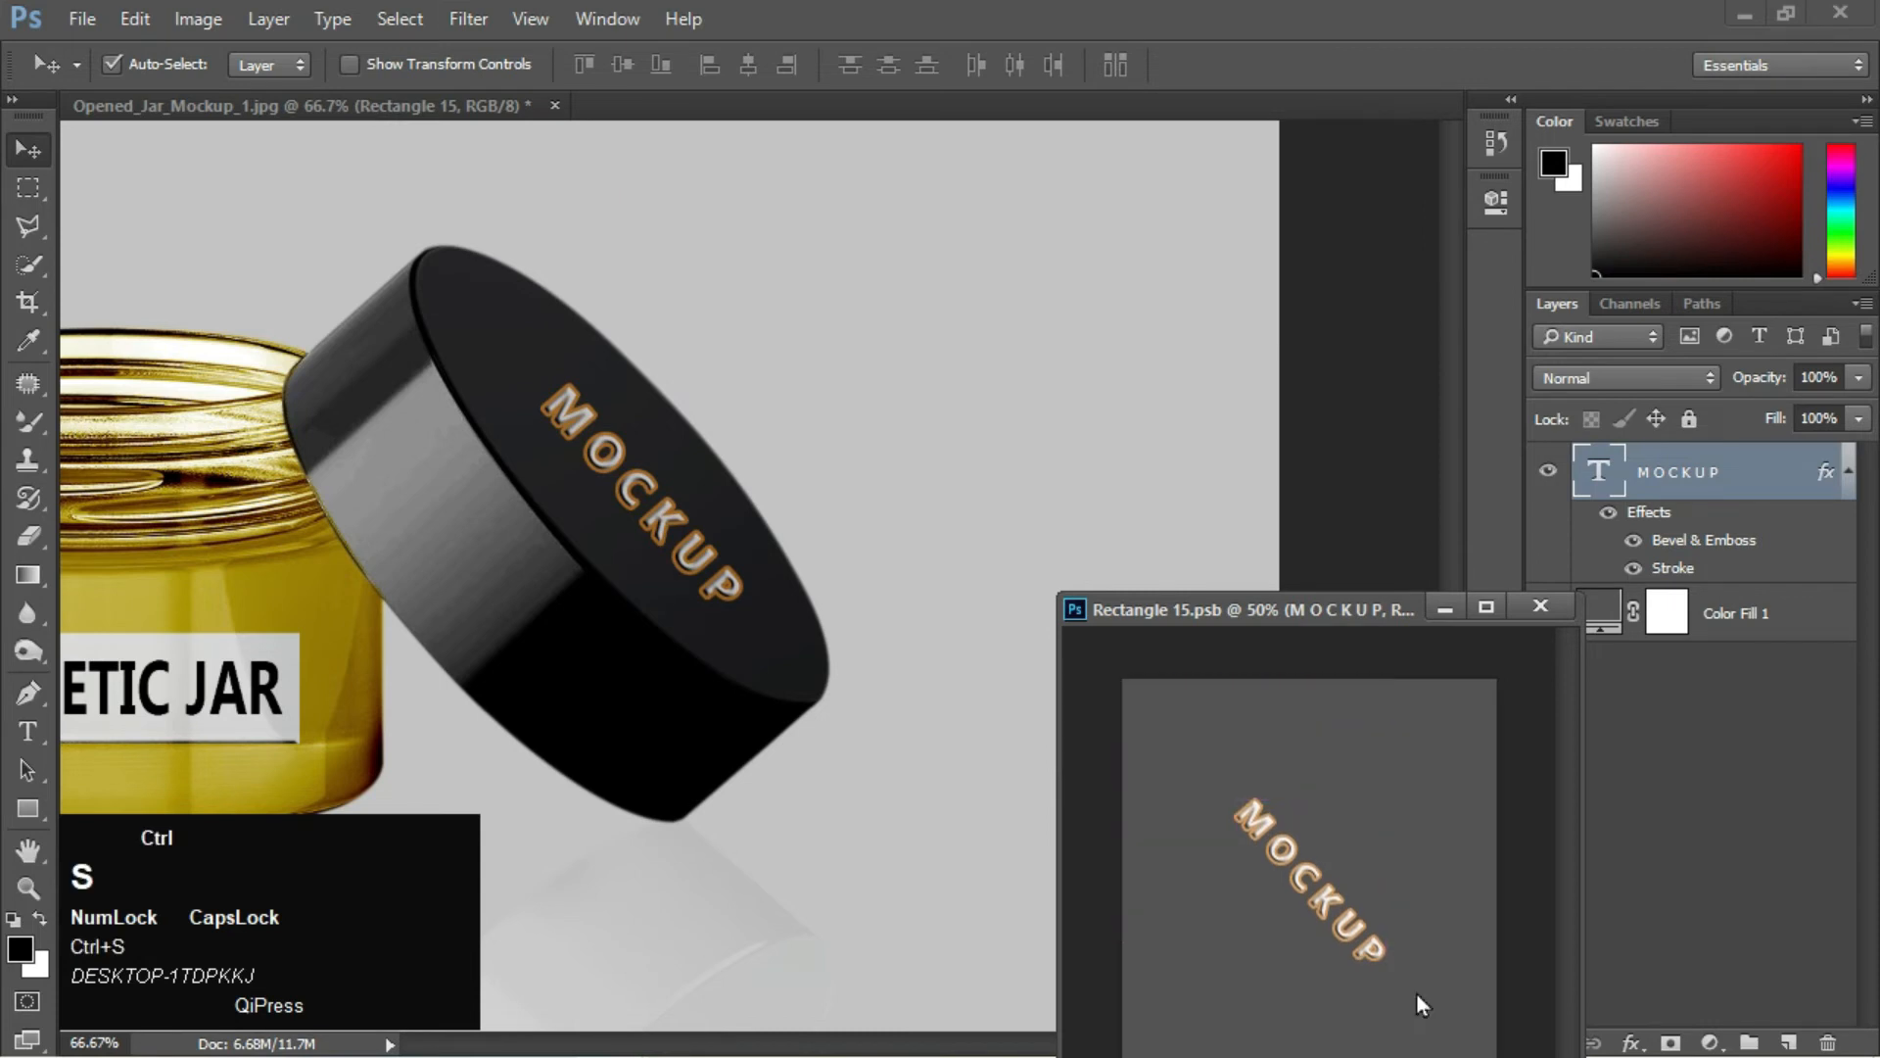
{"action": "key", "text": "Left"}
{"action": "key", "text": "Up"}
{"action": "key", "text": "ctrl+s"}
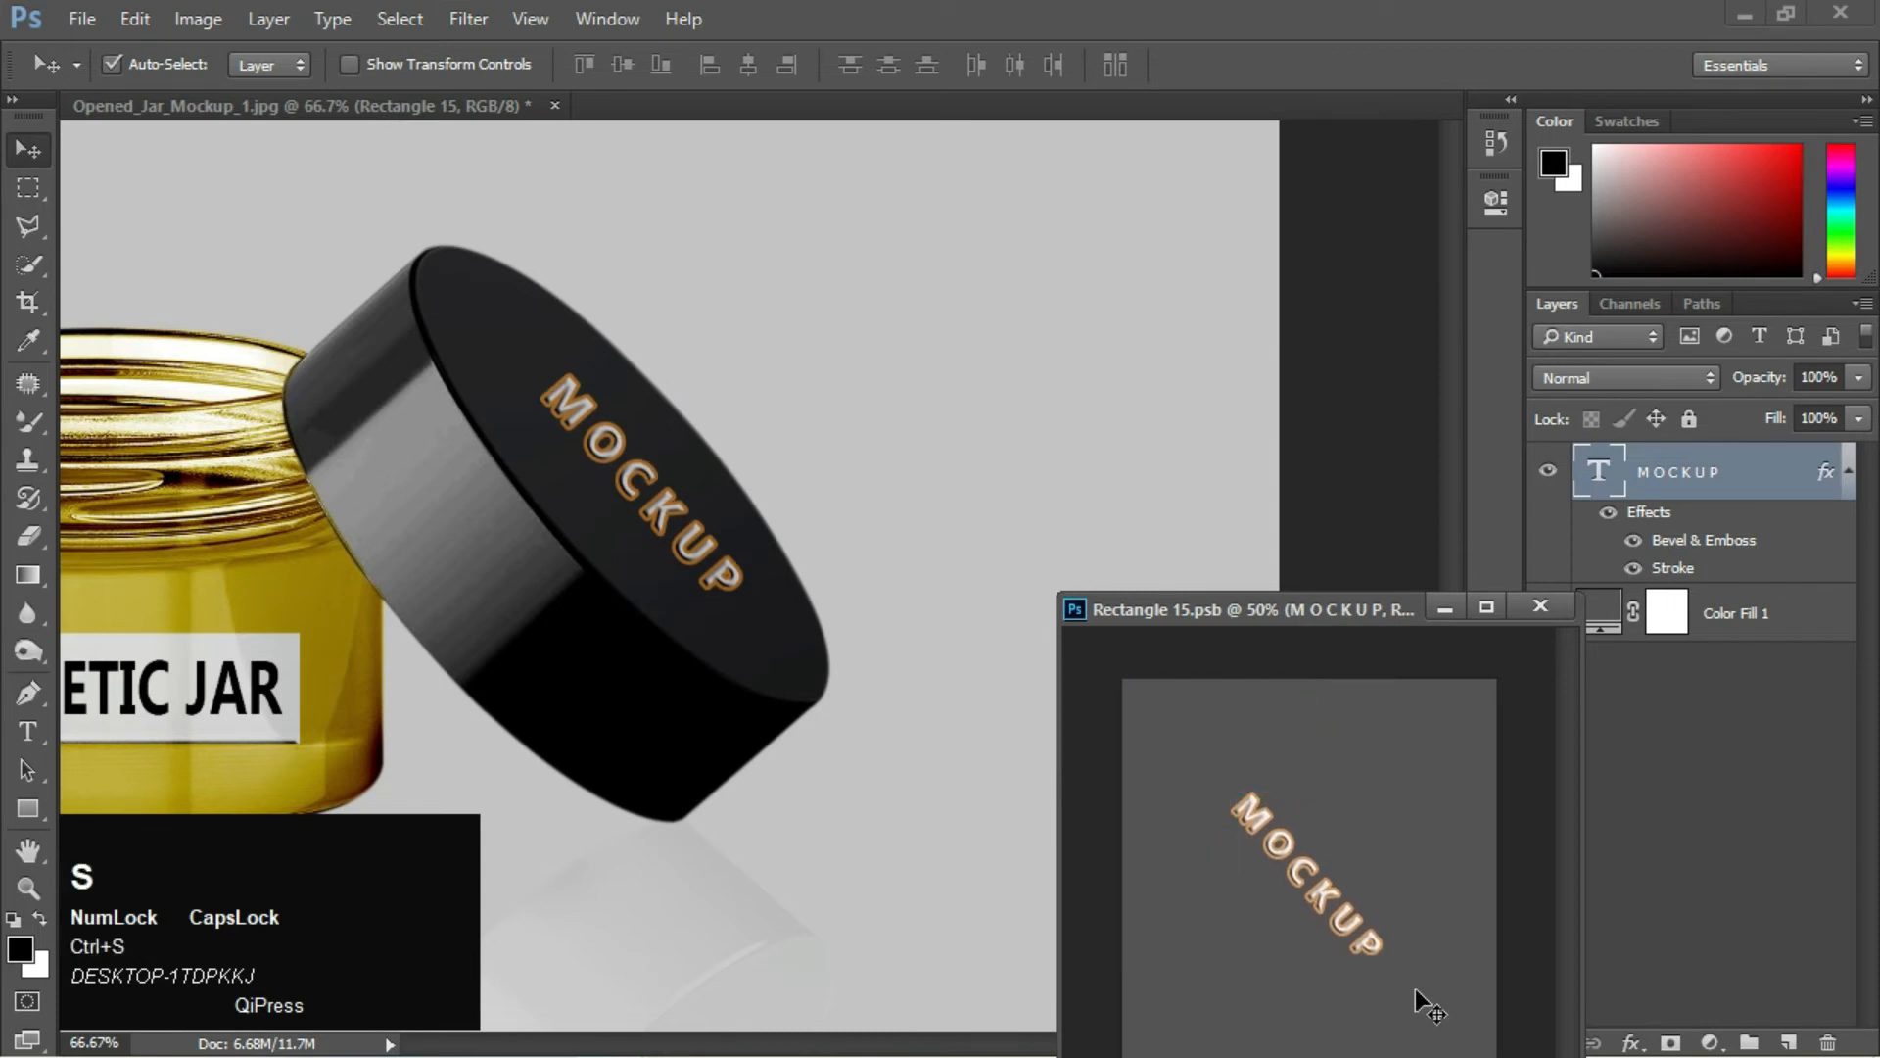
{"action": "key", "text": "Right"}
{"action": "key", "text": "ctrl+s"}
{"action": "key", "text": "Right"}
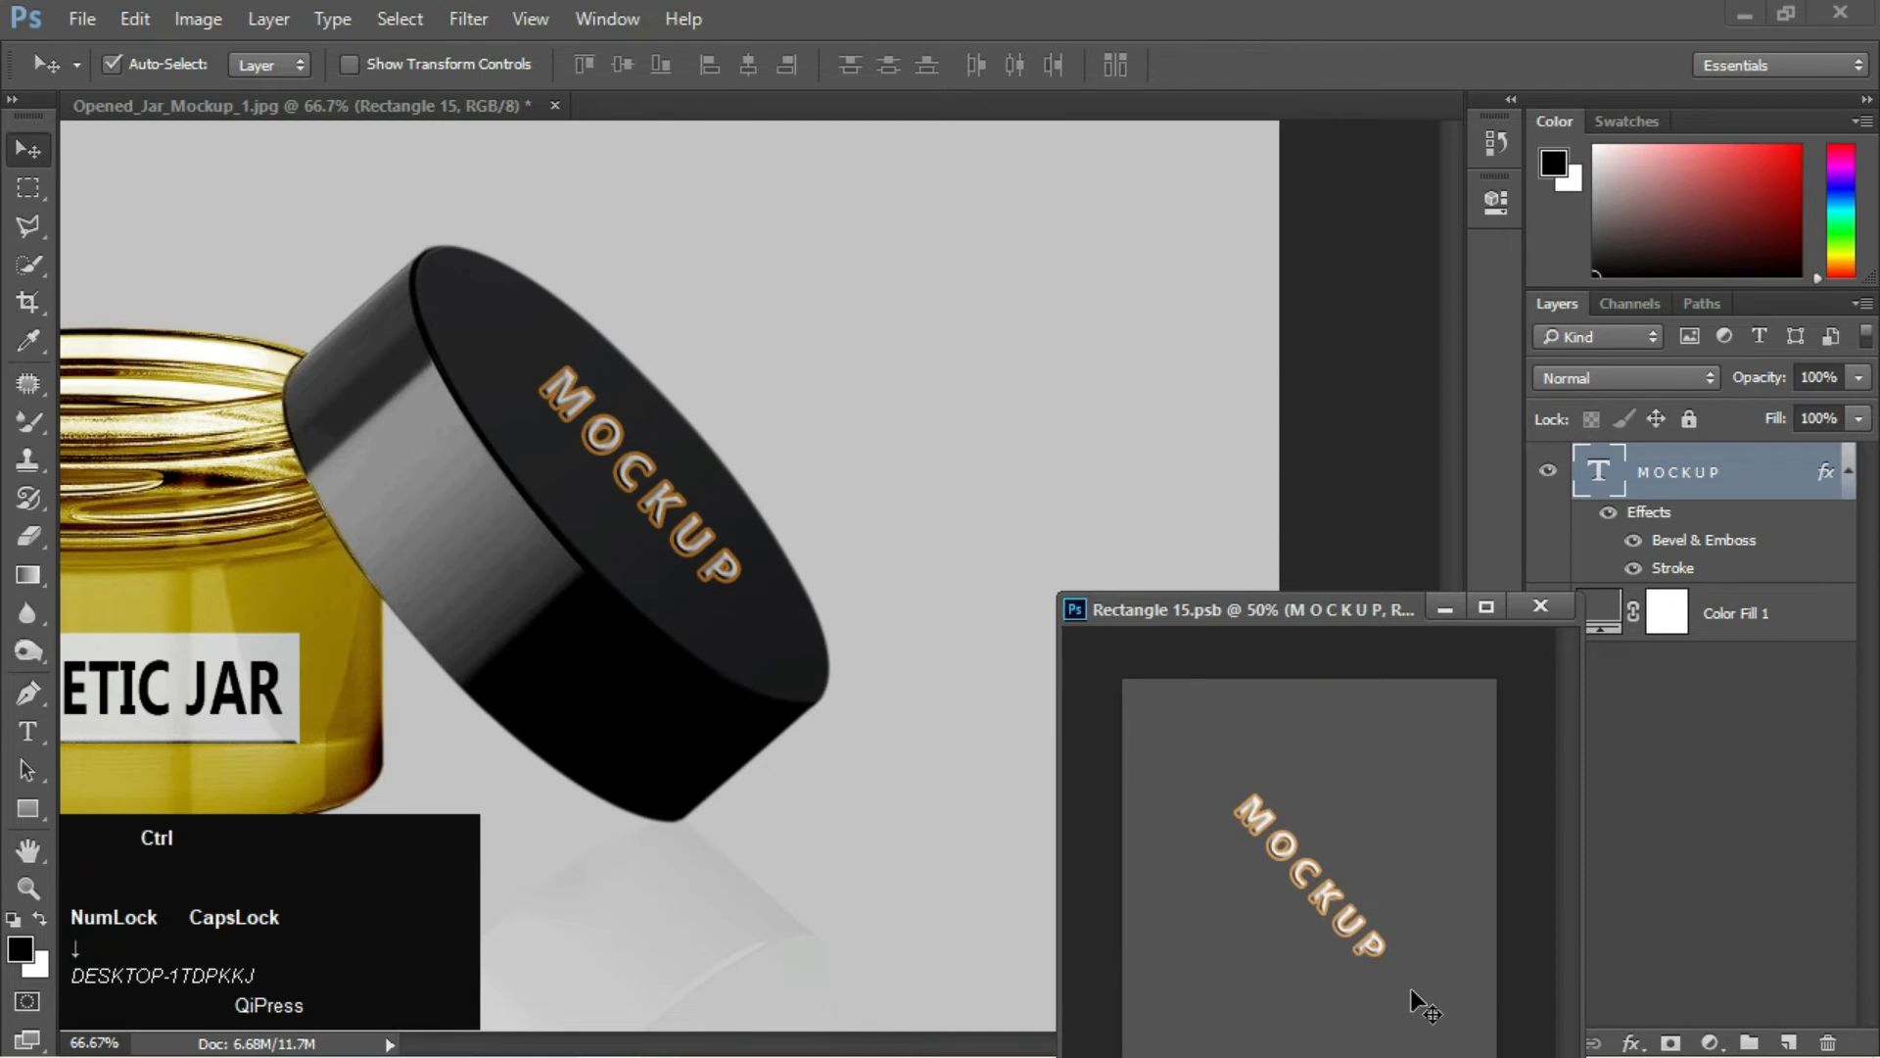
{"action": "key", "text": "ctrl+s"}
Scale the MOCKUP text proportionally to 91.40%, nudge it slightly left, and save the smart object
{"action": "key", "text": "ctrl+t"}
{"action": "left_click_drag", "start_coordinate": [1420, 844], "coordinate": [1389, 795]}
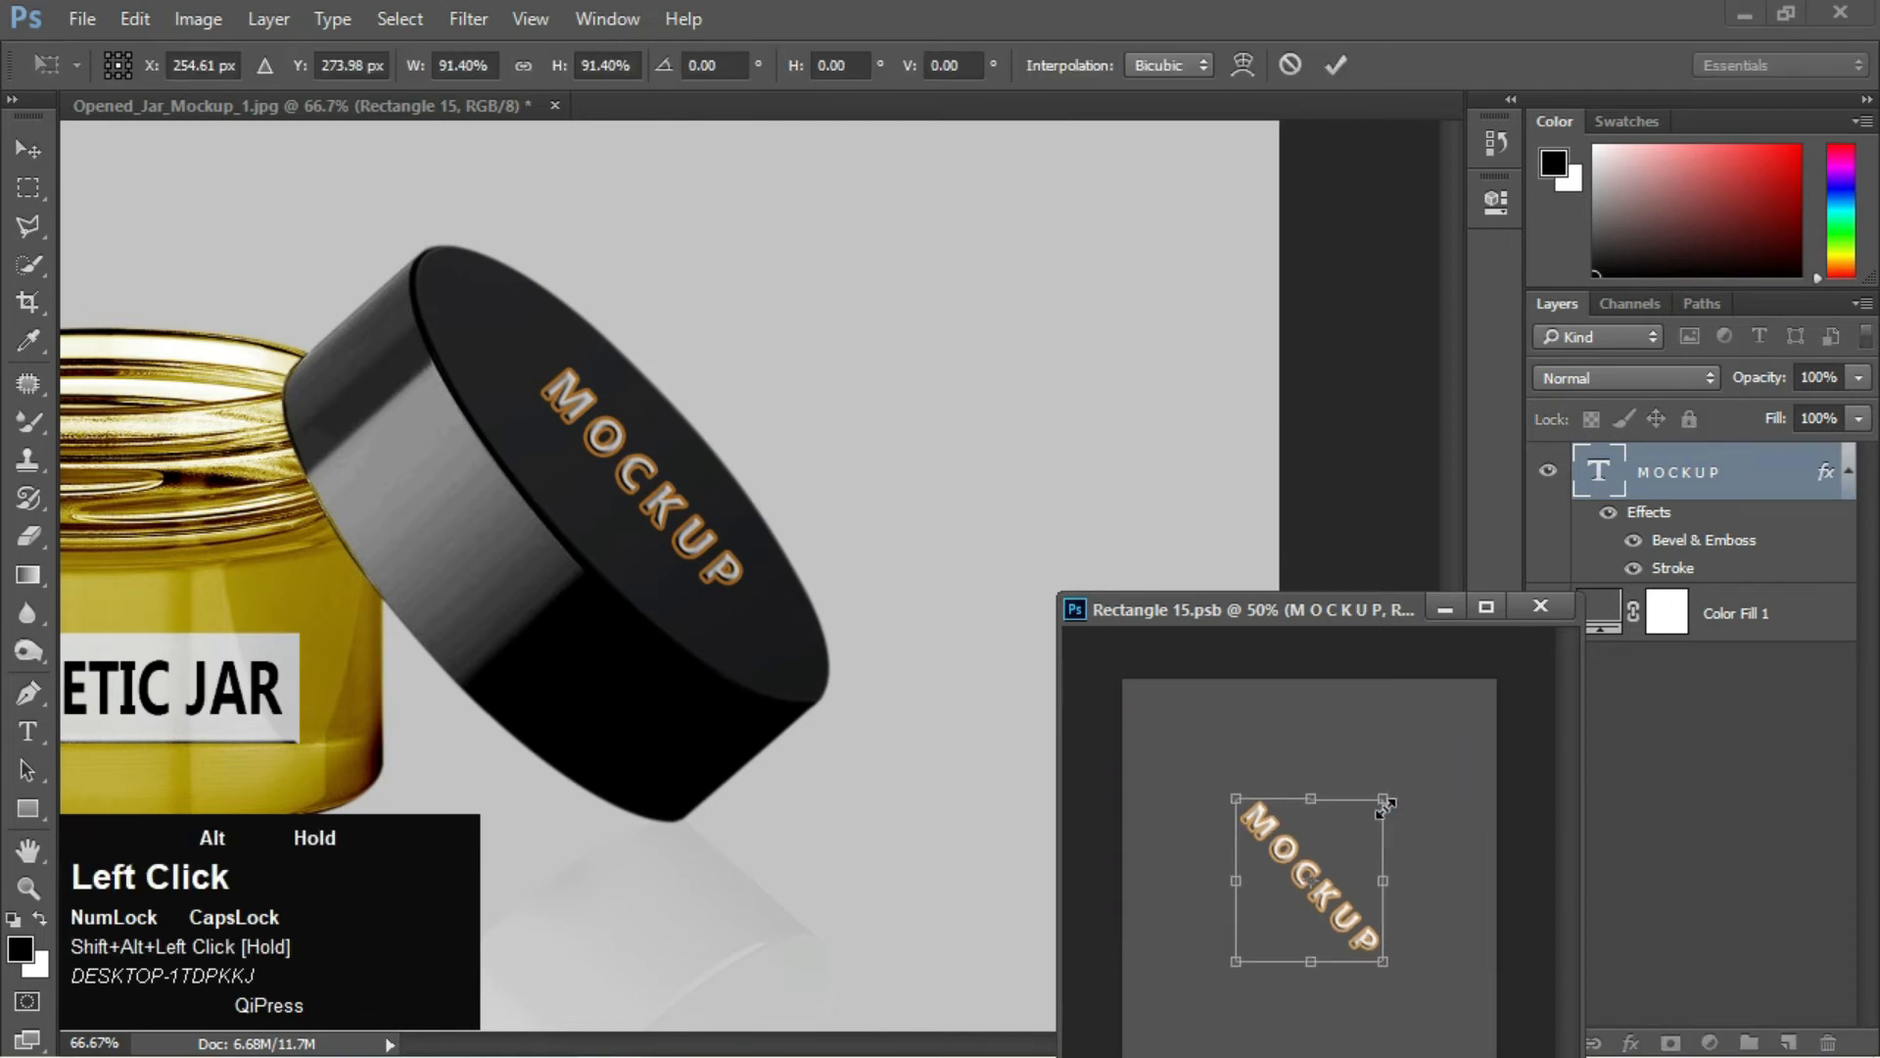
{"action": "key", "text": "Return"}
{"action": "key", "text": "ctrl+s"}
{"action": "key", "text": "Left"}
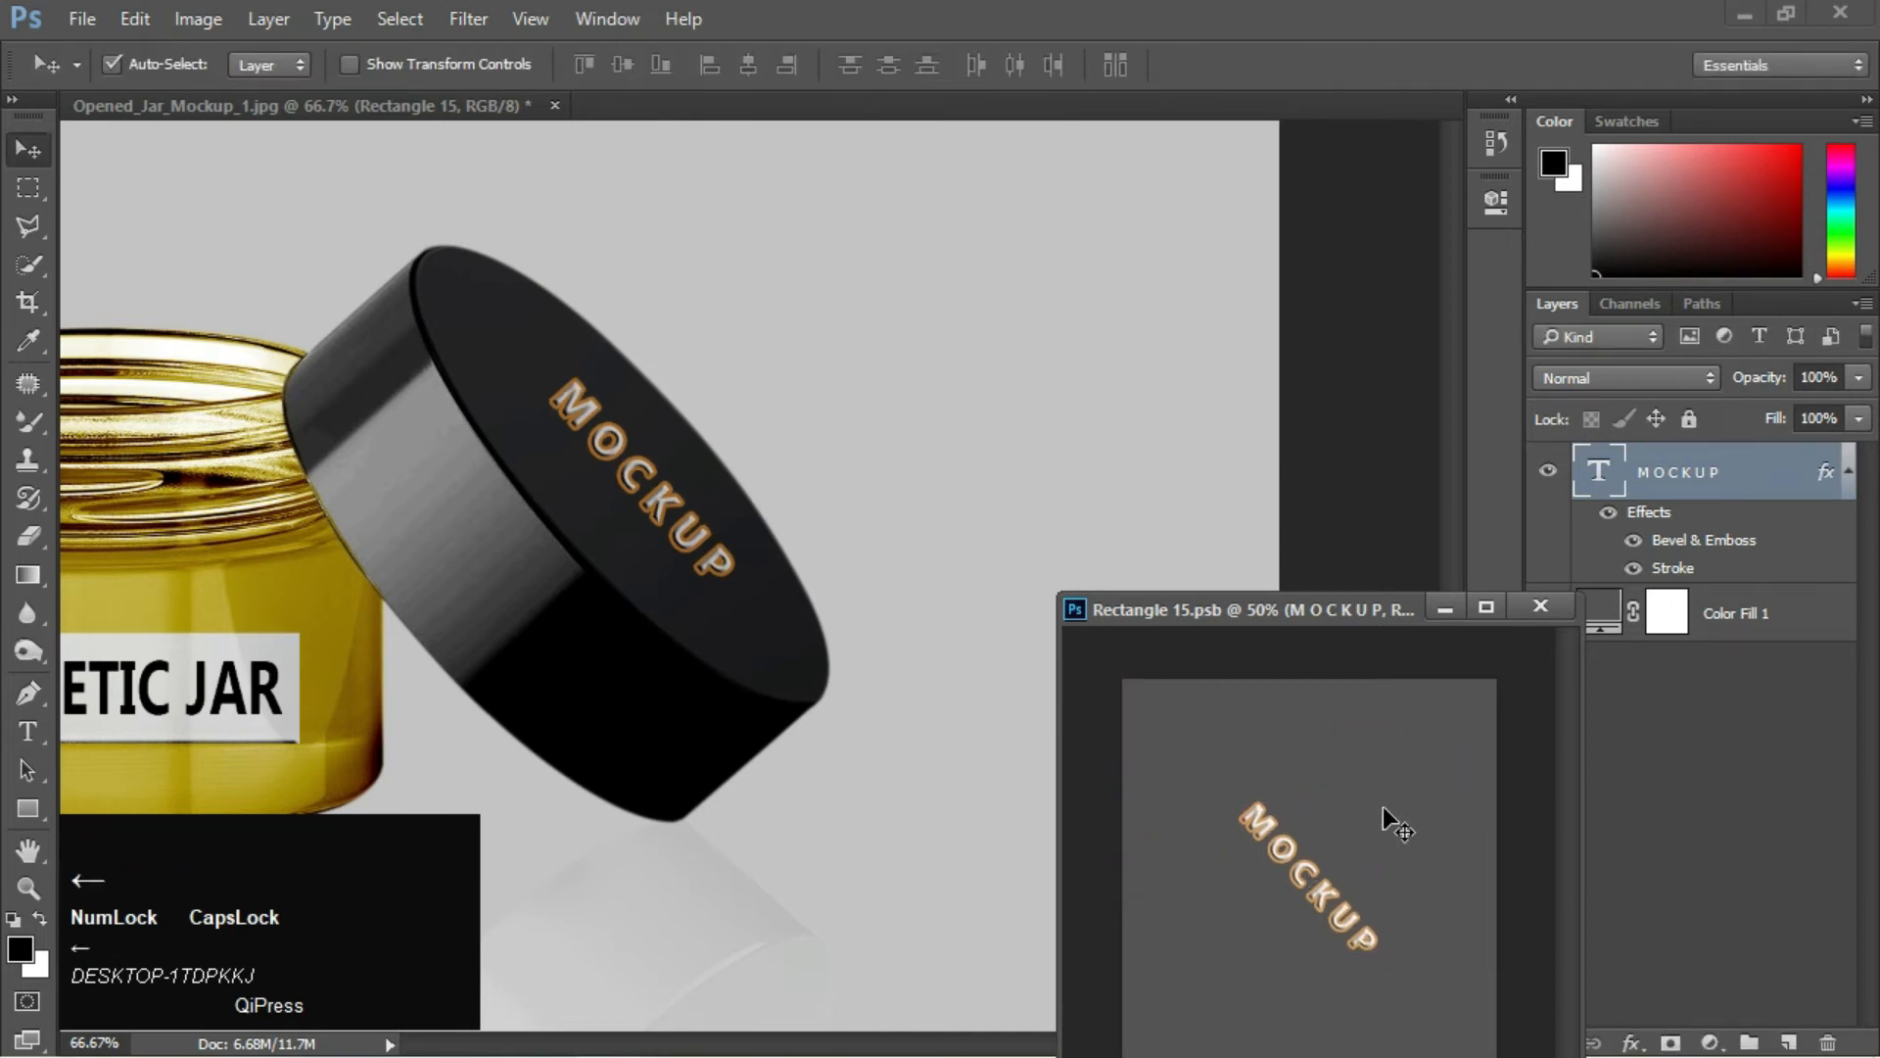
{"action": "key", "text": "ctrl+s"}
Disable the Bevel & Emboss effect on the MOCKUP text and save the smart object
{"action": "double_click", "coordinate": [1828, 471]}
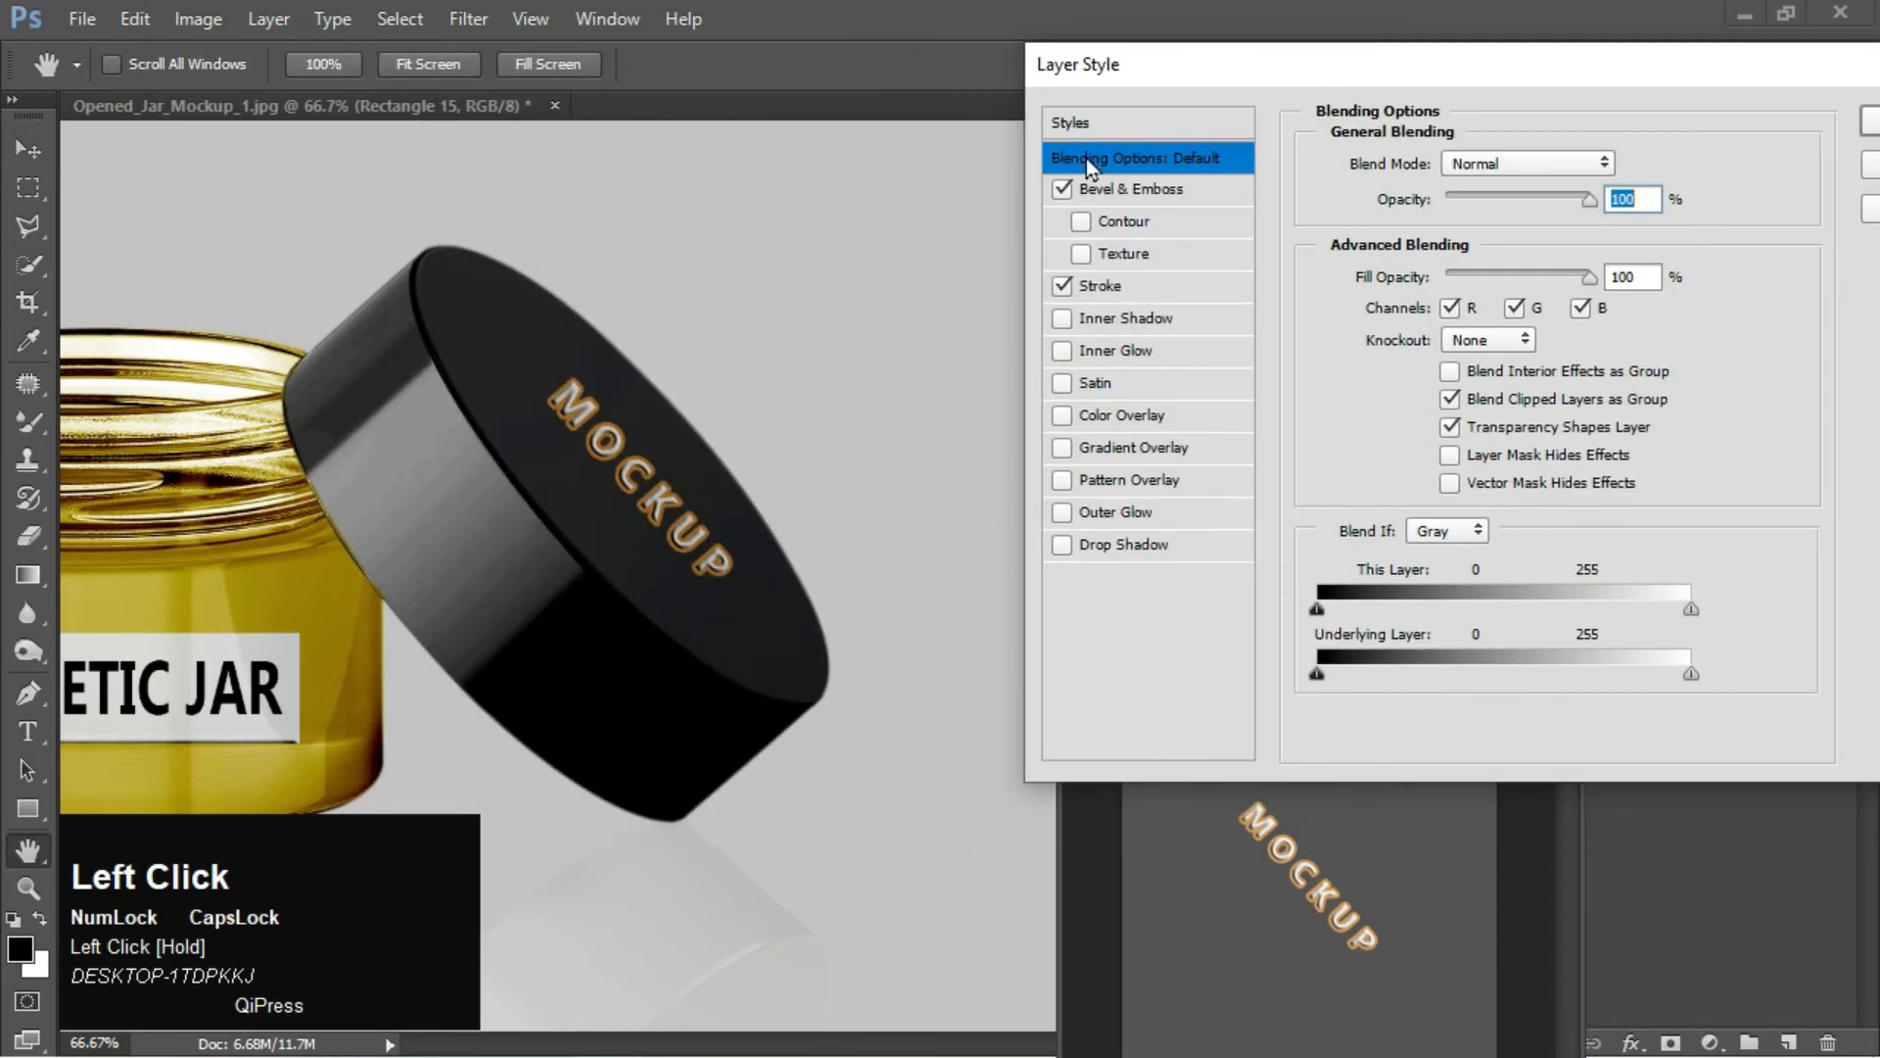
{"action": "left_click", "coordinate": [1061, 188]}
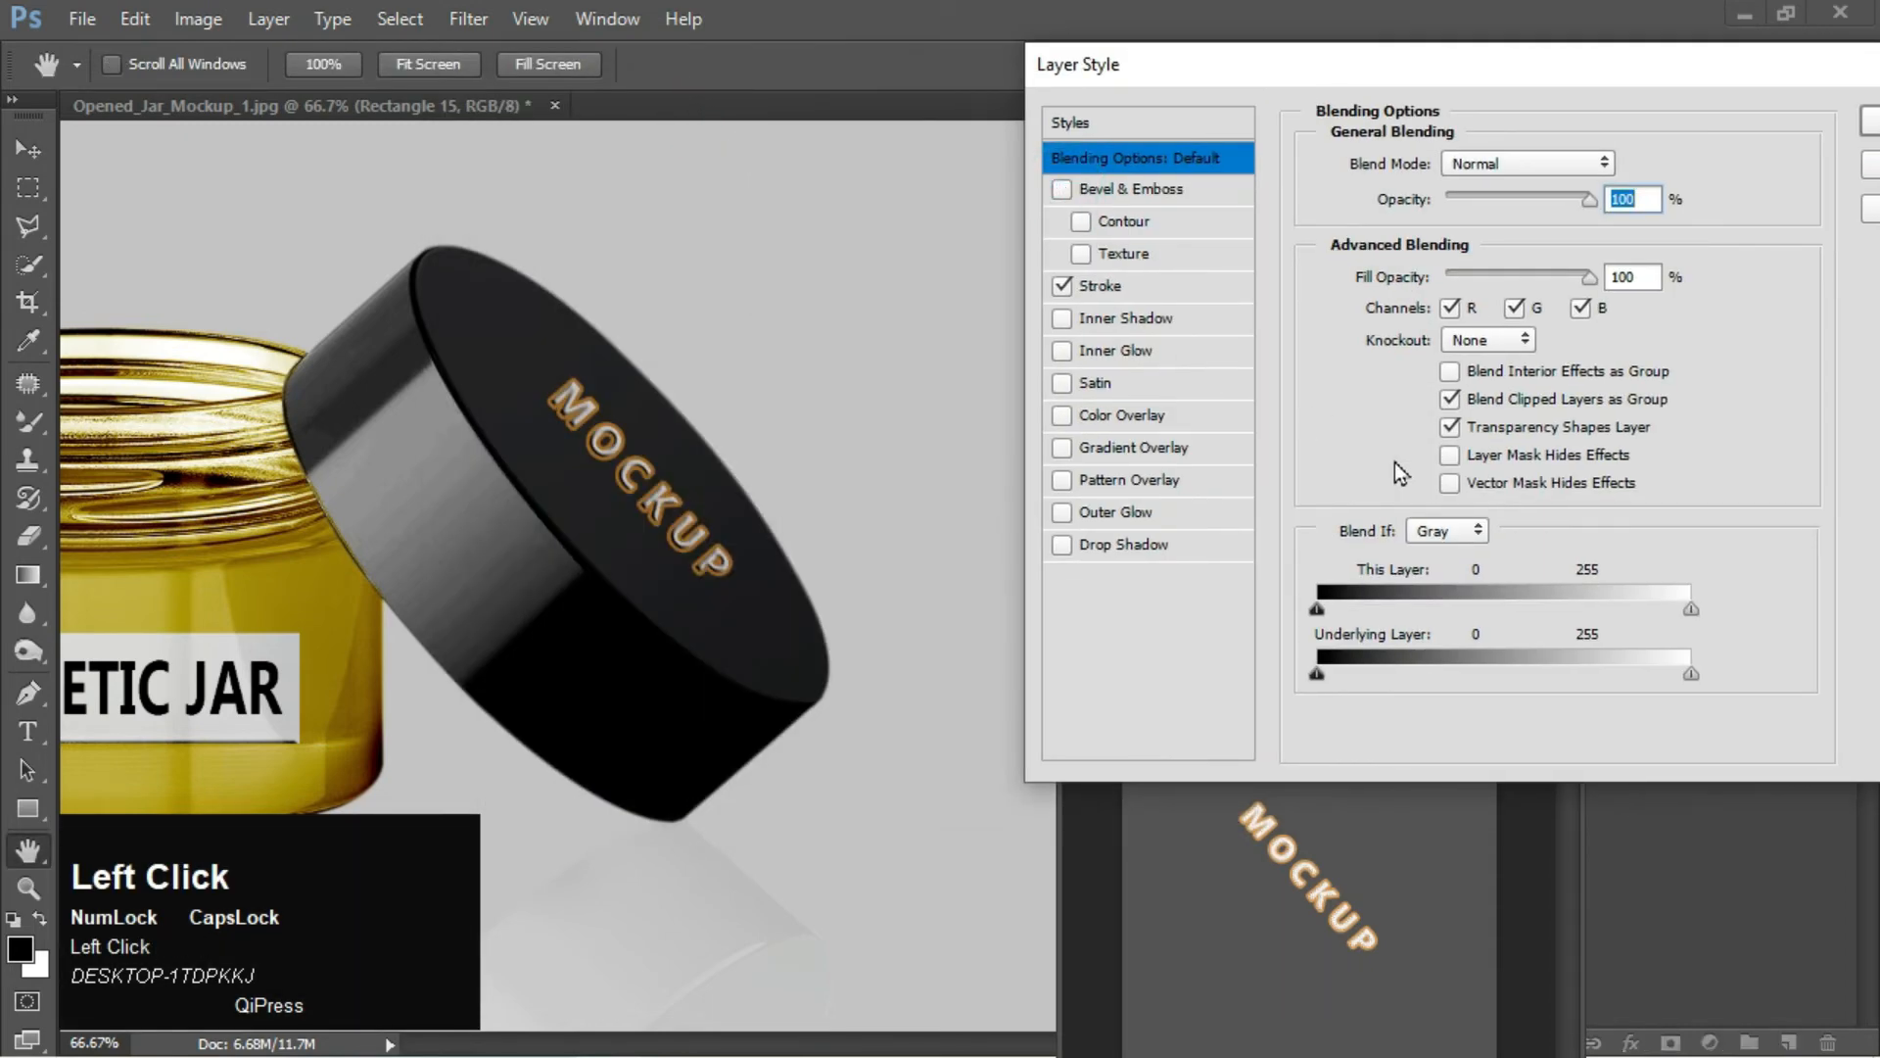
{"action": "key", "text": "Return"}
{"action": "key", "text": "ctrl"}
{"action": "key", "text": "ctrl+s"}
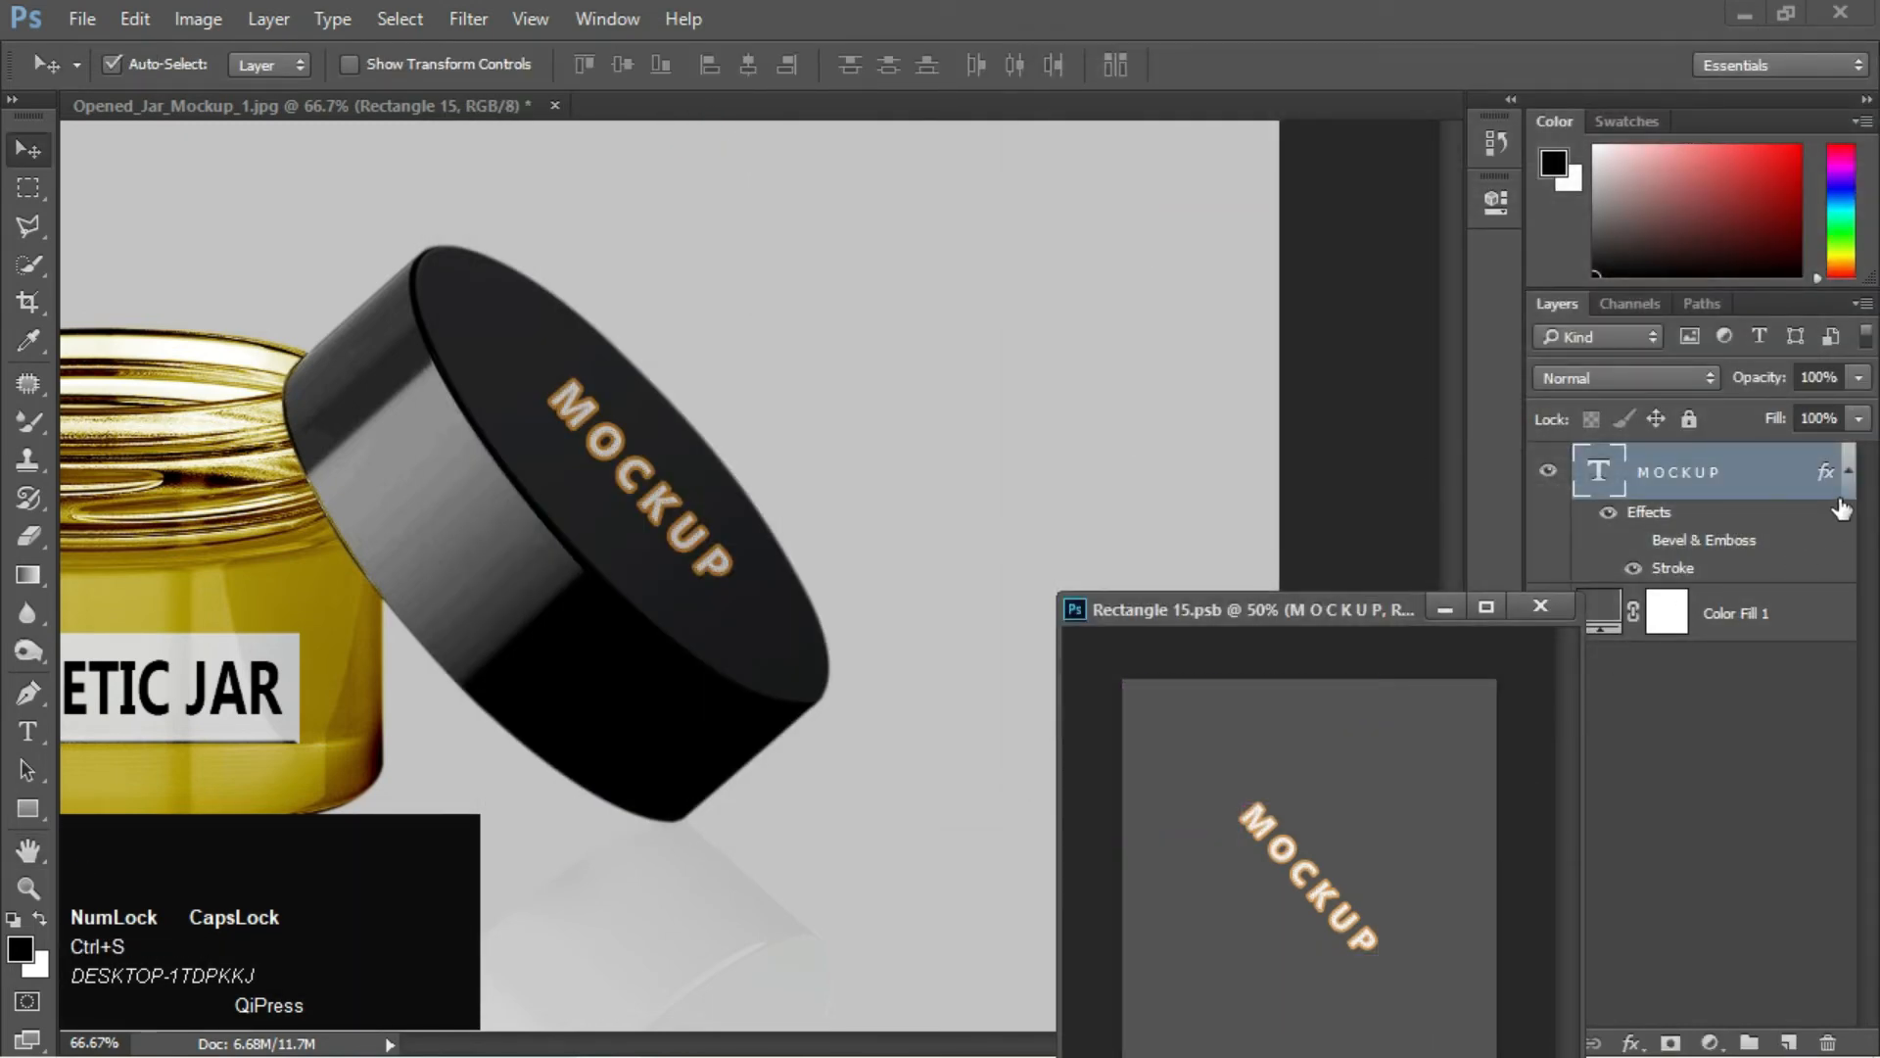
Set the MOCKUP text's stroke color to yellow #c2af3a sampled from the jar and save the smart object
{"action": "left_click", "coordinate": [28, 731]}
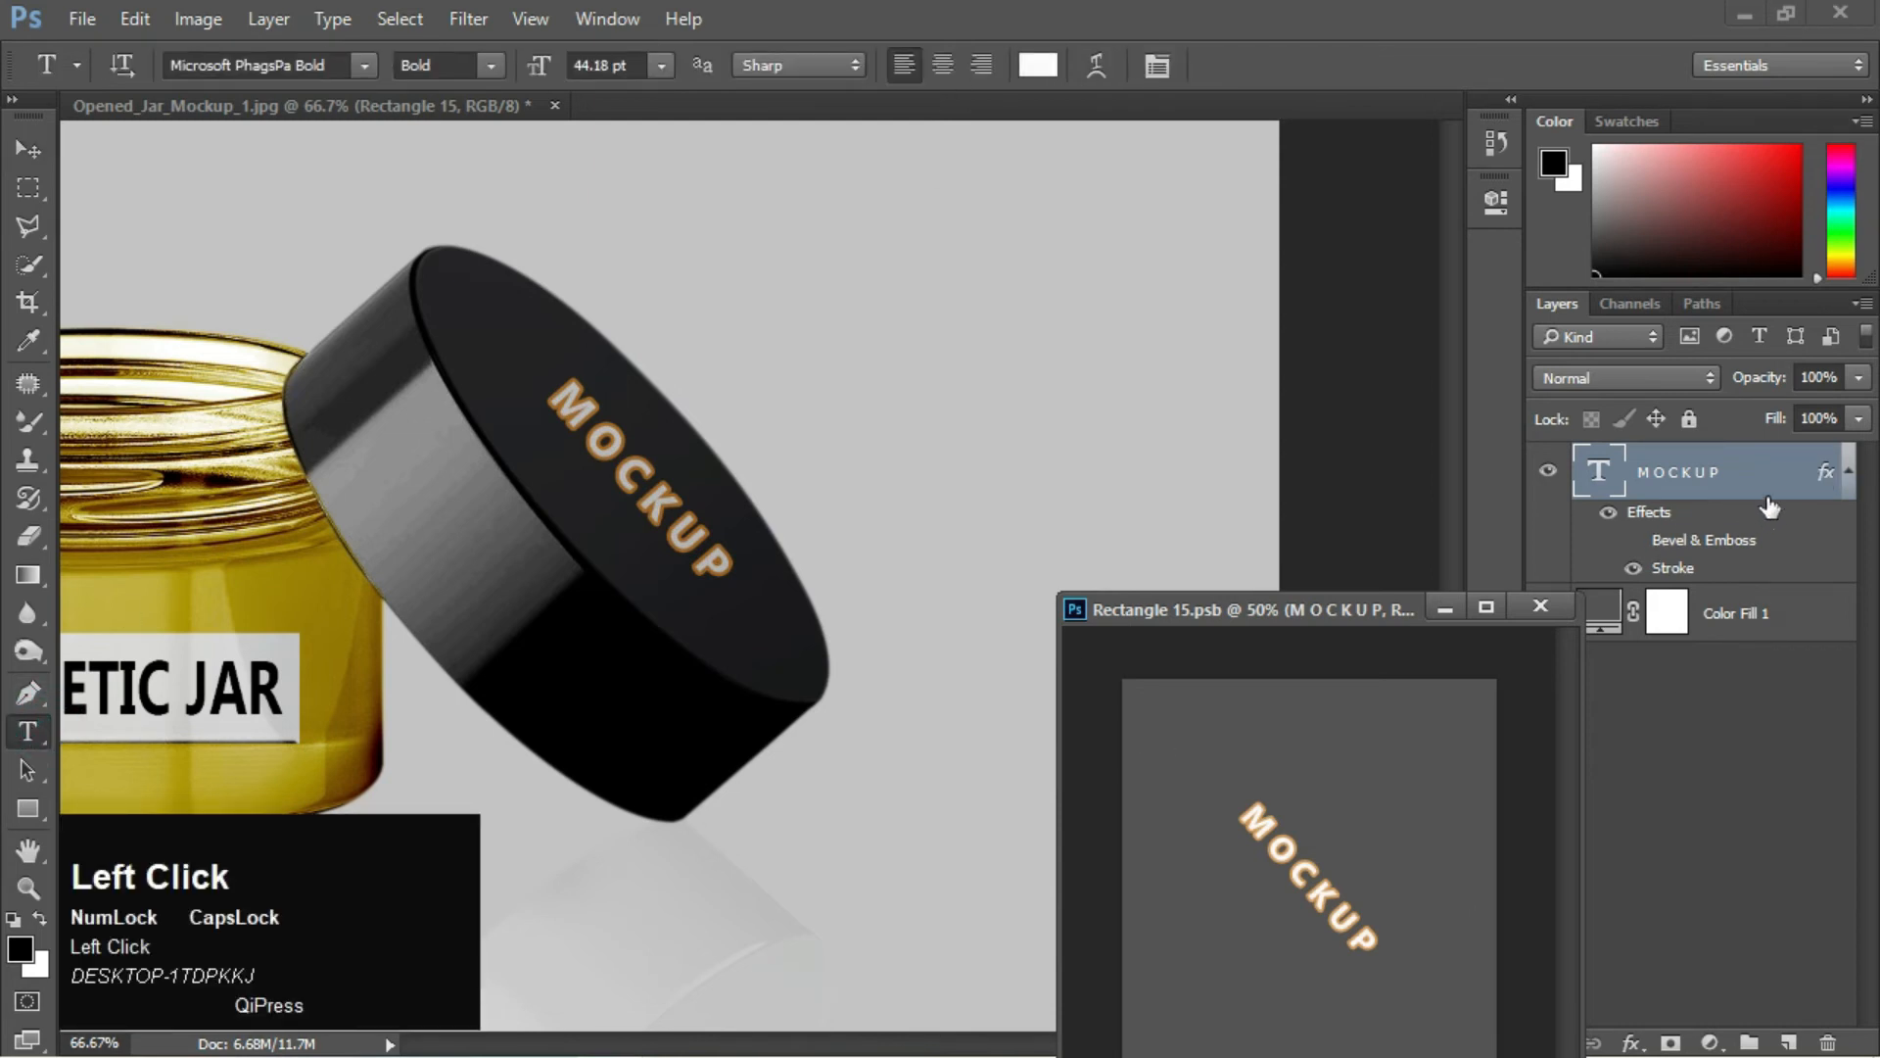
{"action": "double_click", "coordinate": [1825, 471]}
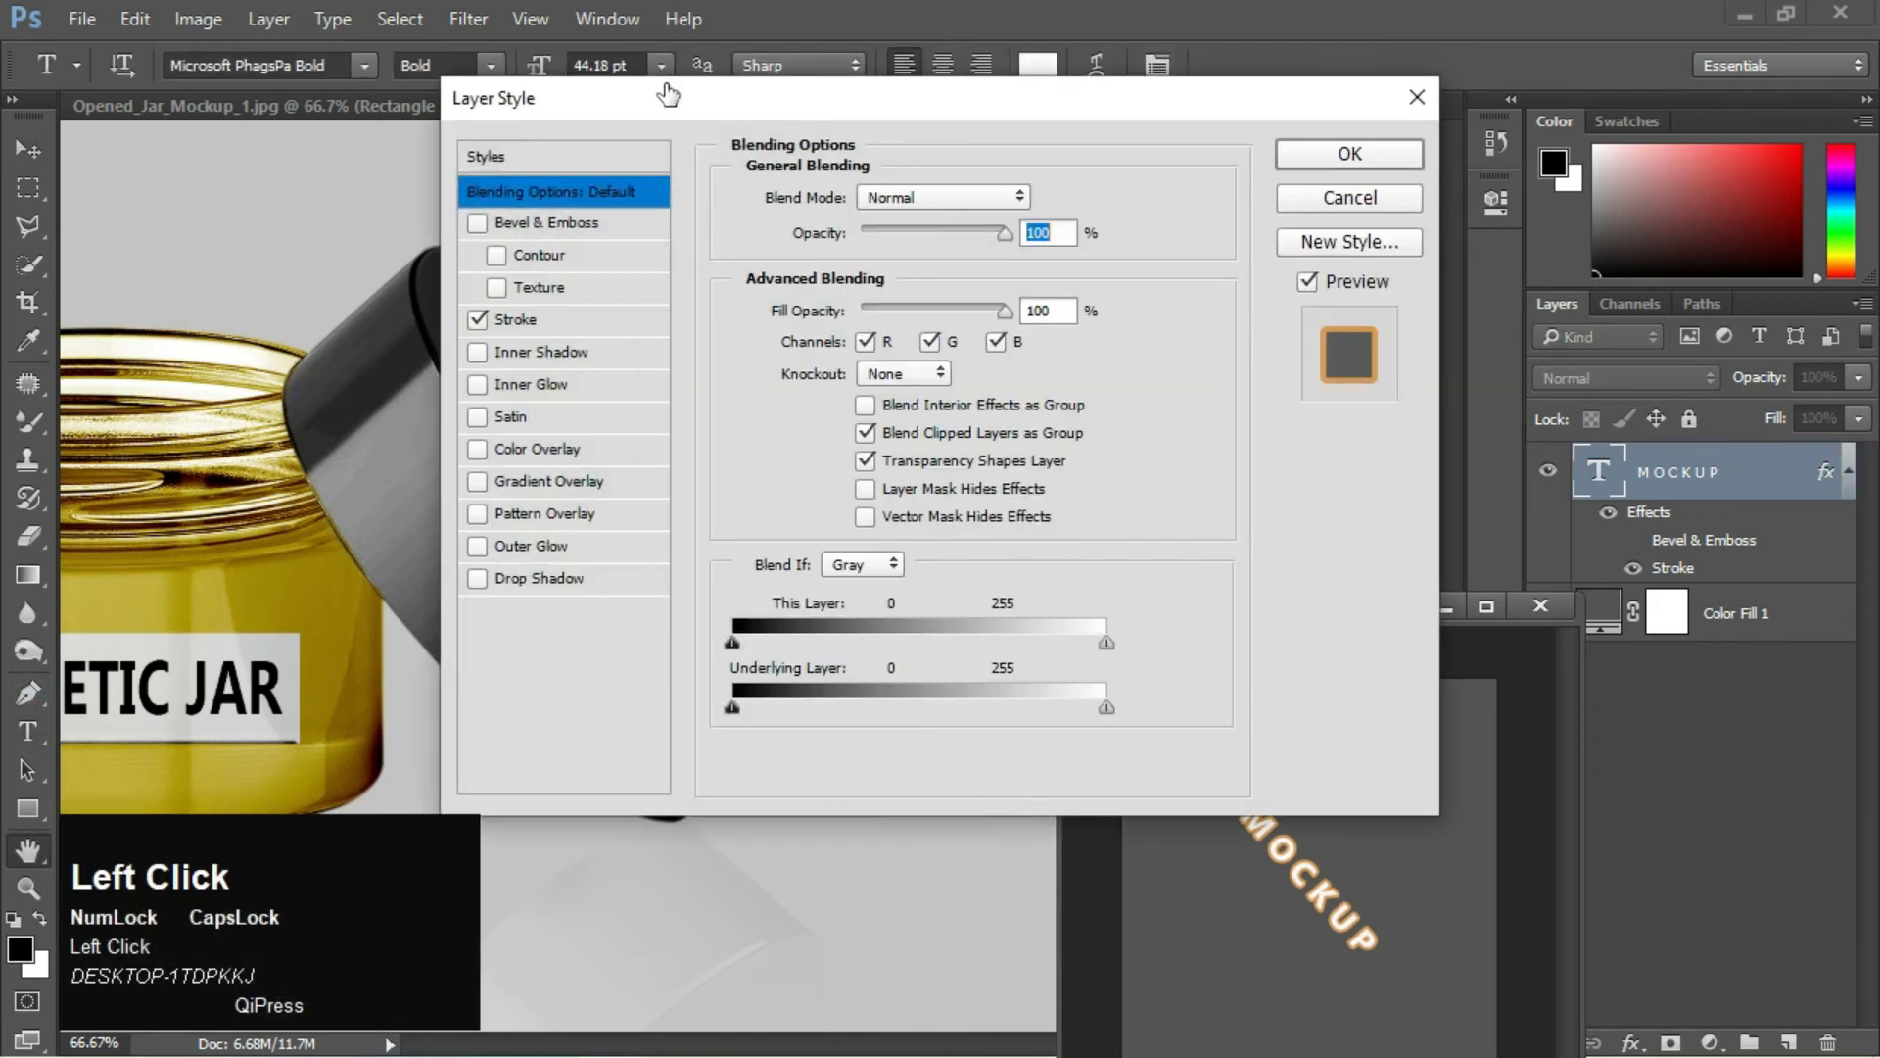
{"action": "left_click_drag", "start_coordinate": [669, 95], "coordinate": [1212, 59]}
{"action": "left_click", "coordinate": [1060, 282]}
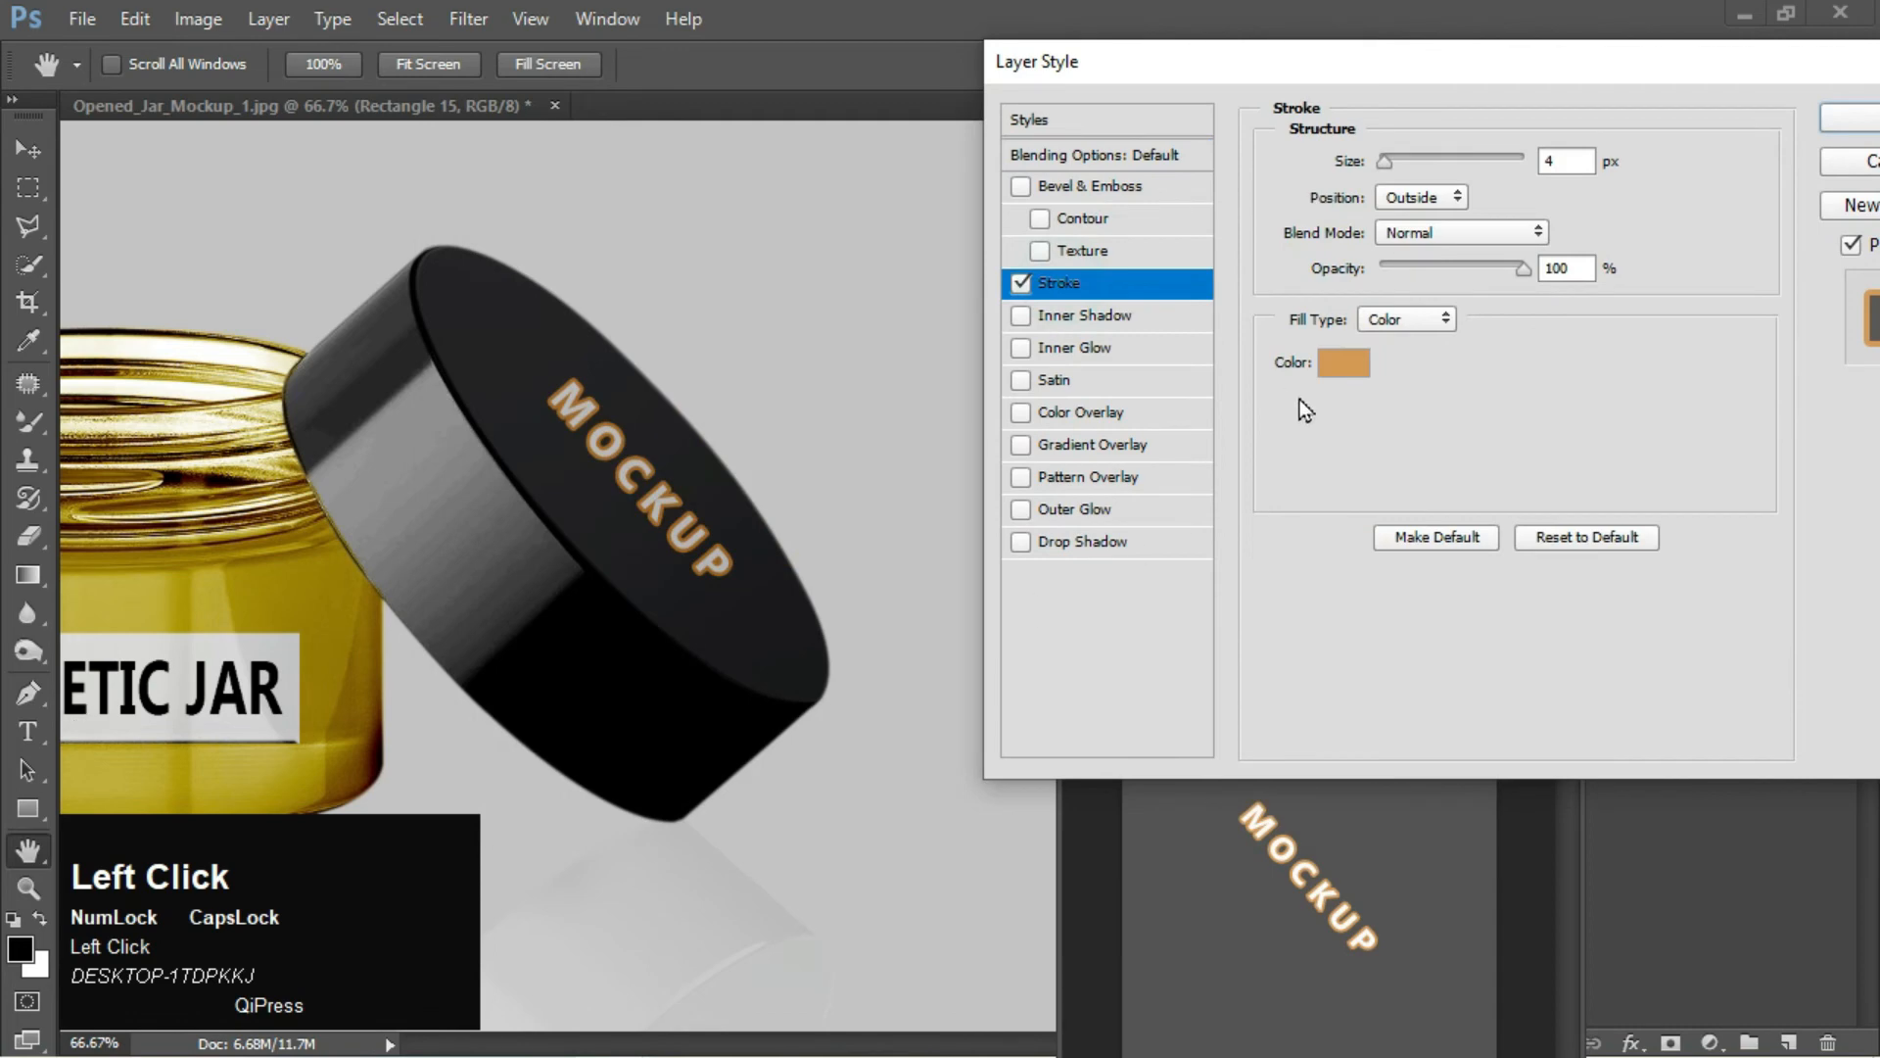
{"action": "left_click", "coordinate": [1332, 364]}
{"action": "left_click", "coordinate": [103, 615]}
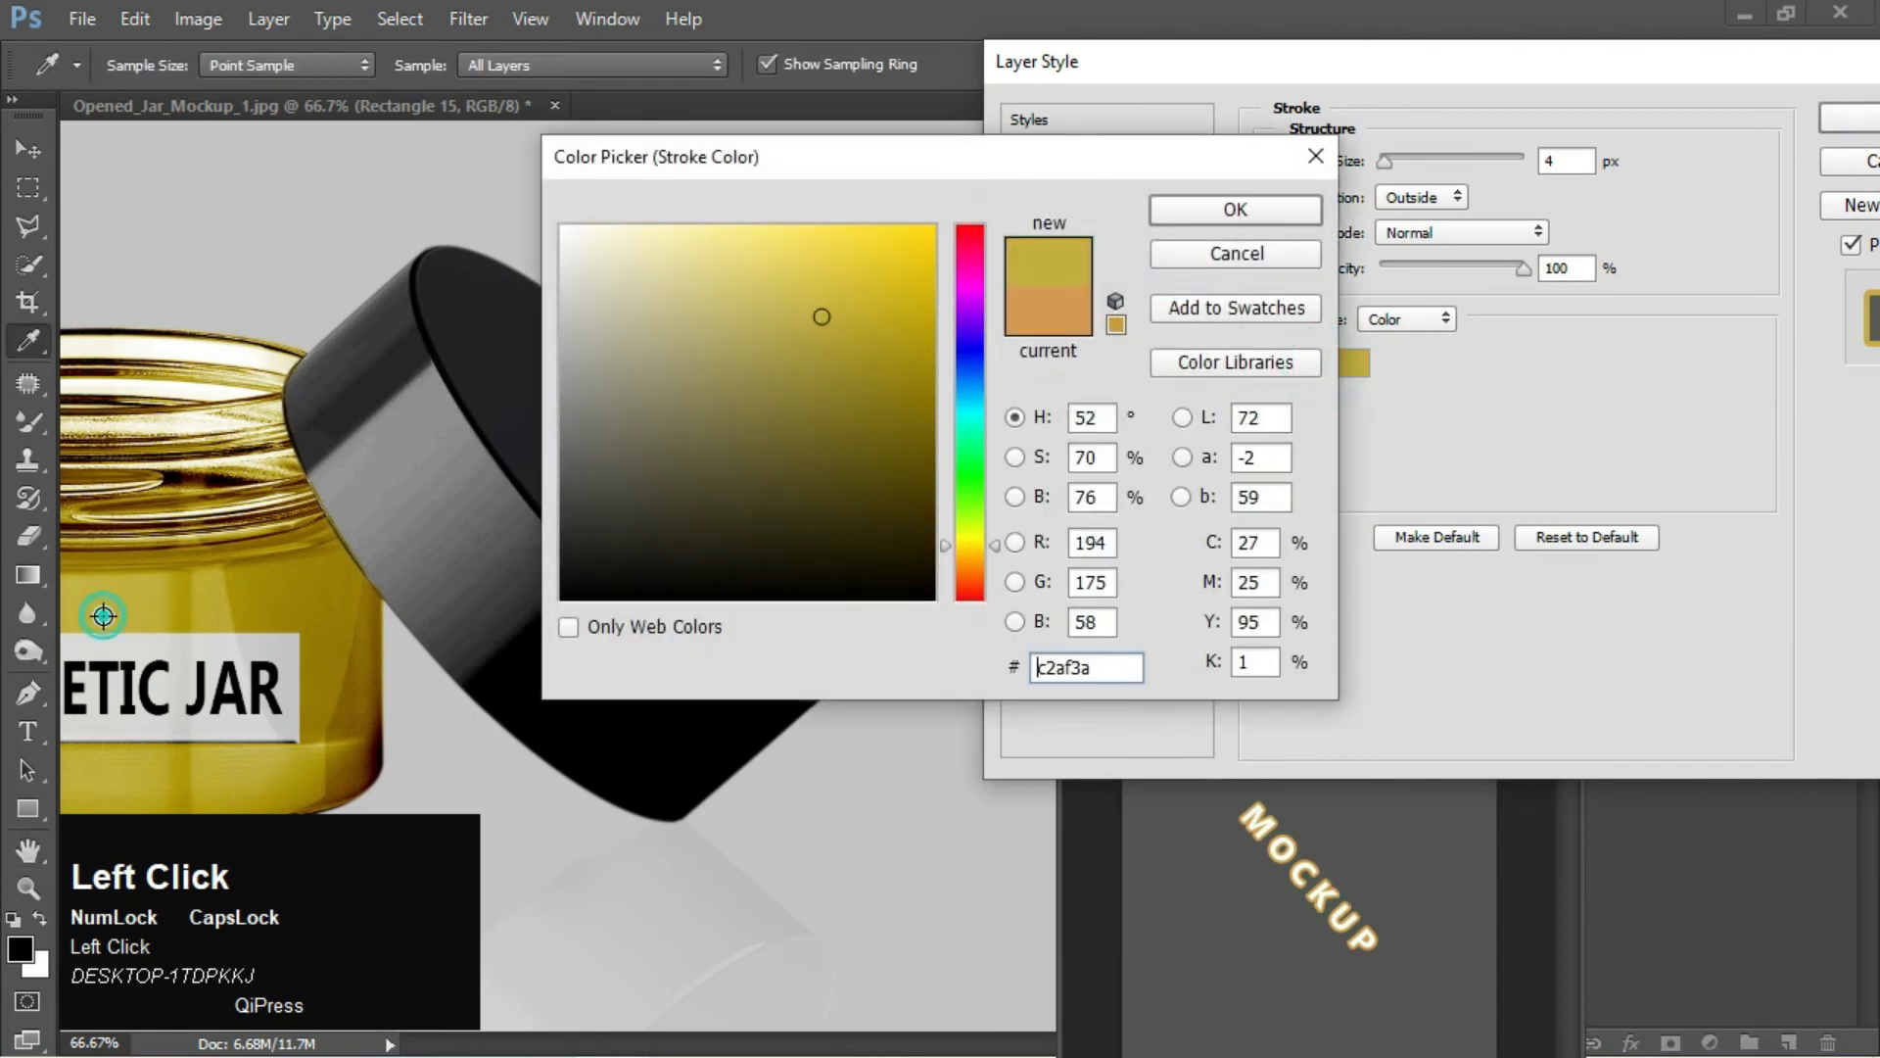
{"action": "left_click", "coordinate": [1228, 200]}
{"action": "left_click", "coordinate": [1845, 122]}
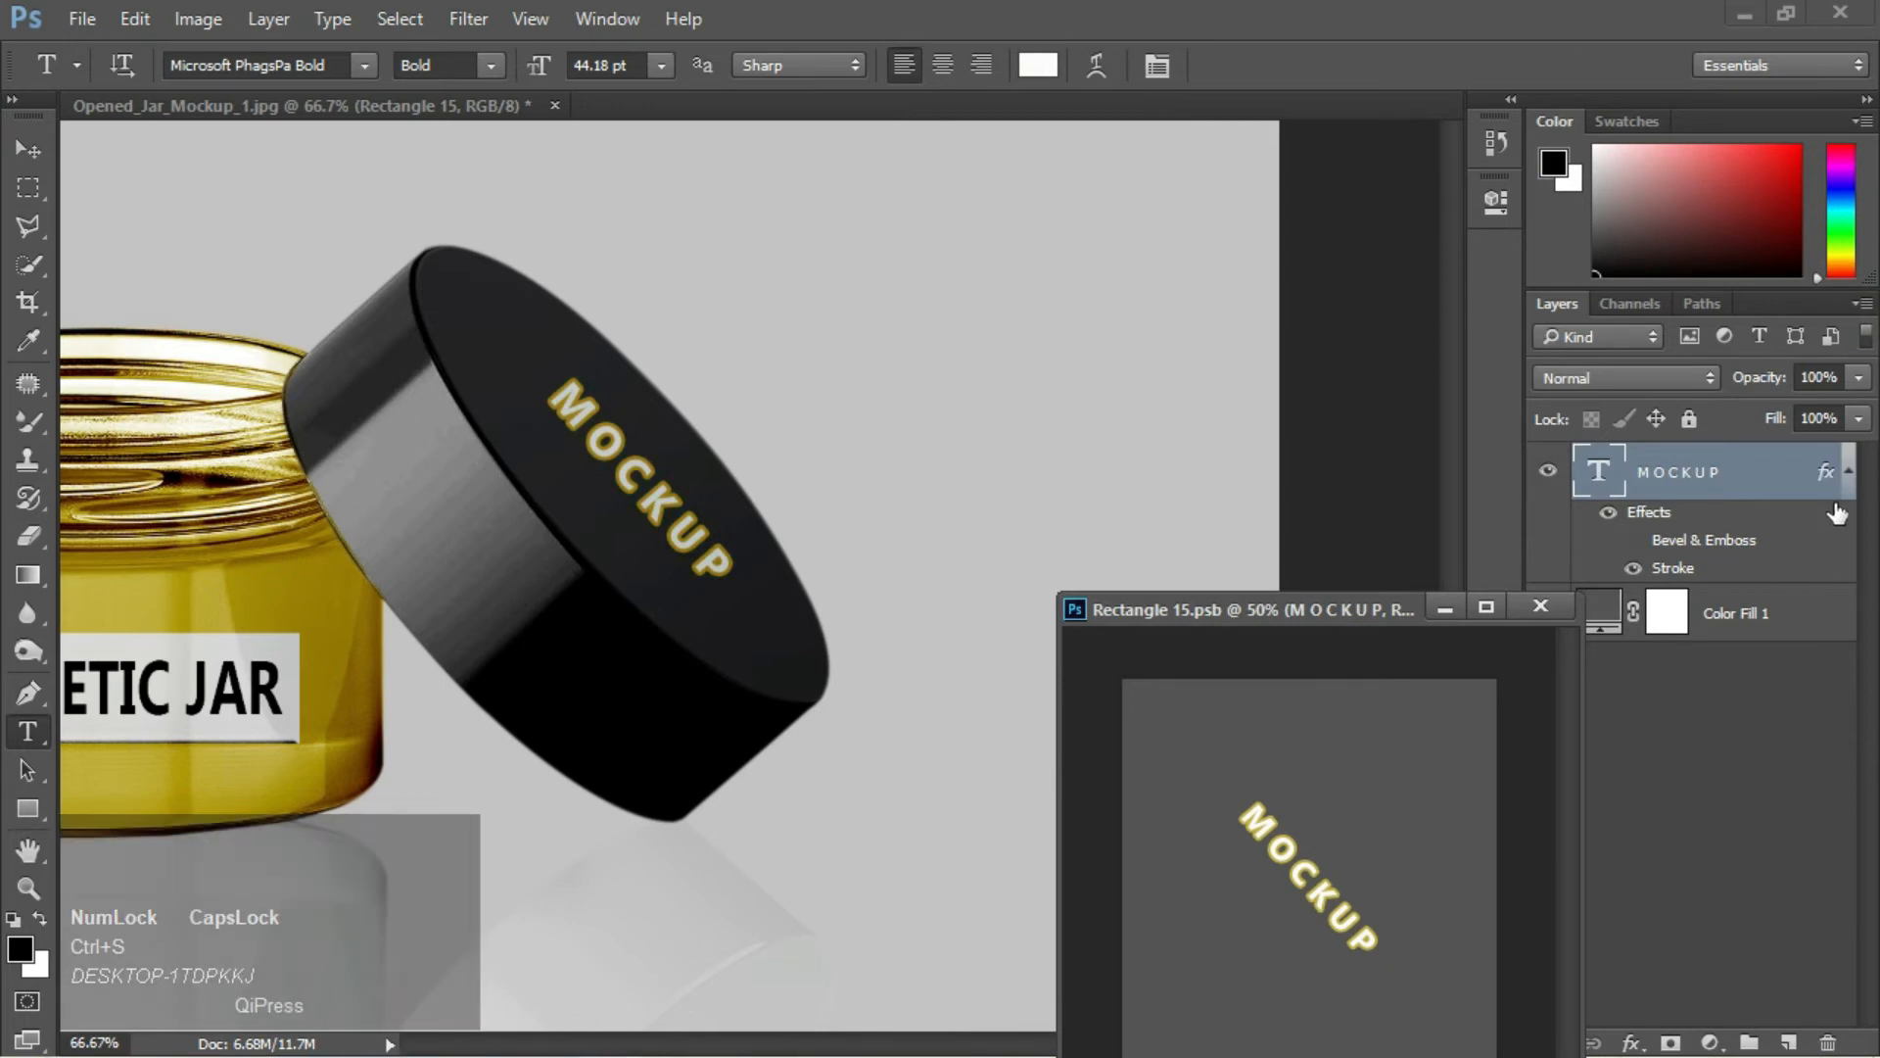
Set the MOCKUP text's stroke size to 5 px
{"action": "double_click", "coordinate": [1828, 474]}
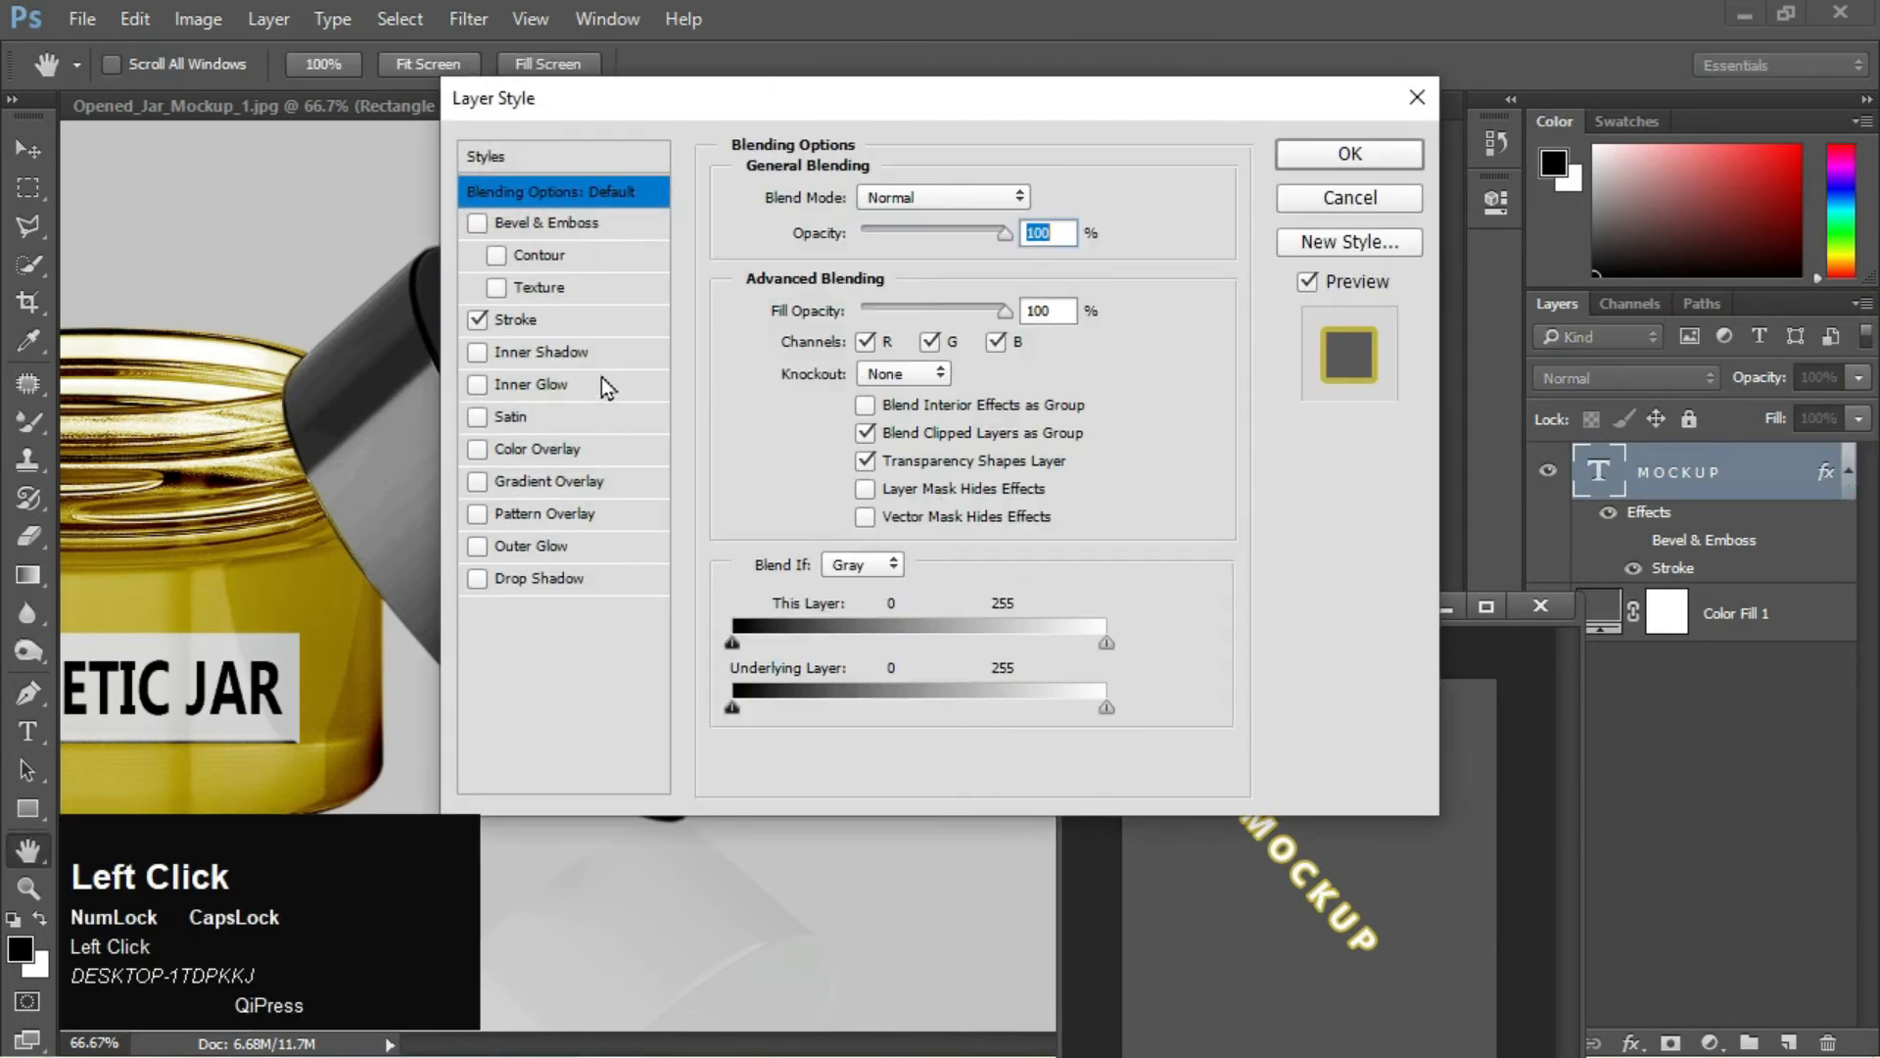
{"action": "left_click", "coordinate": [586, 321]}
{"action": "left_click_drag", "start_coordinate": [894, 106], "coordinate": [779, 34]}
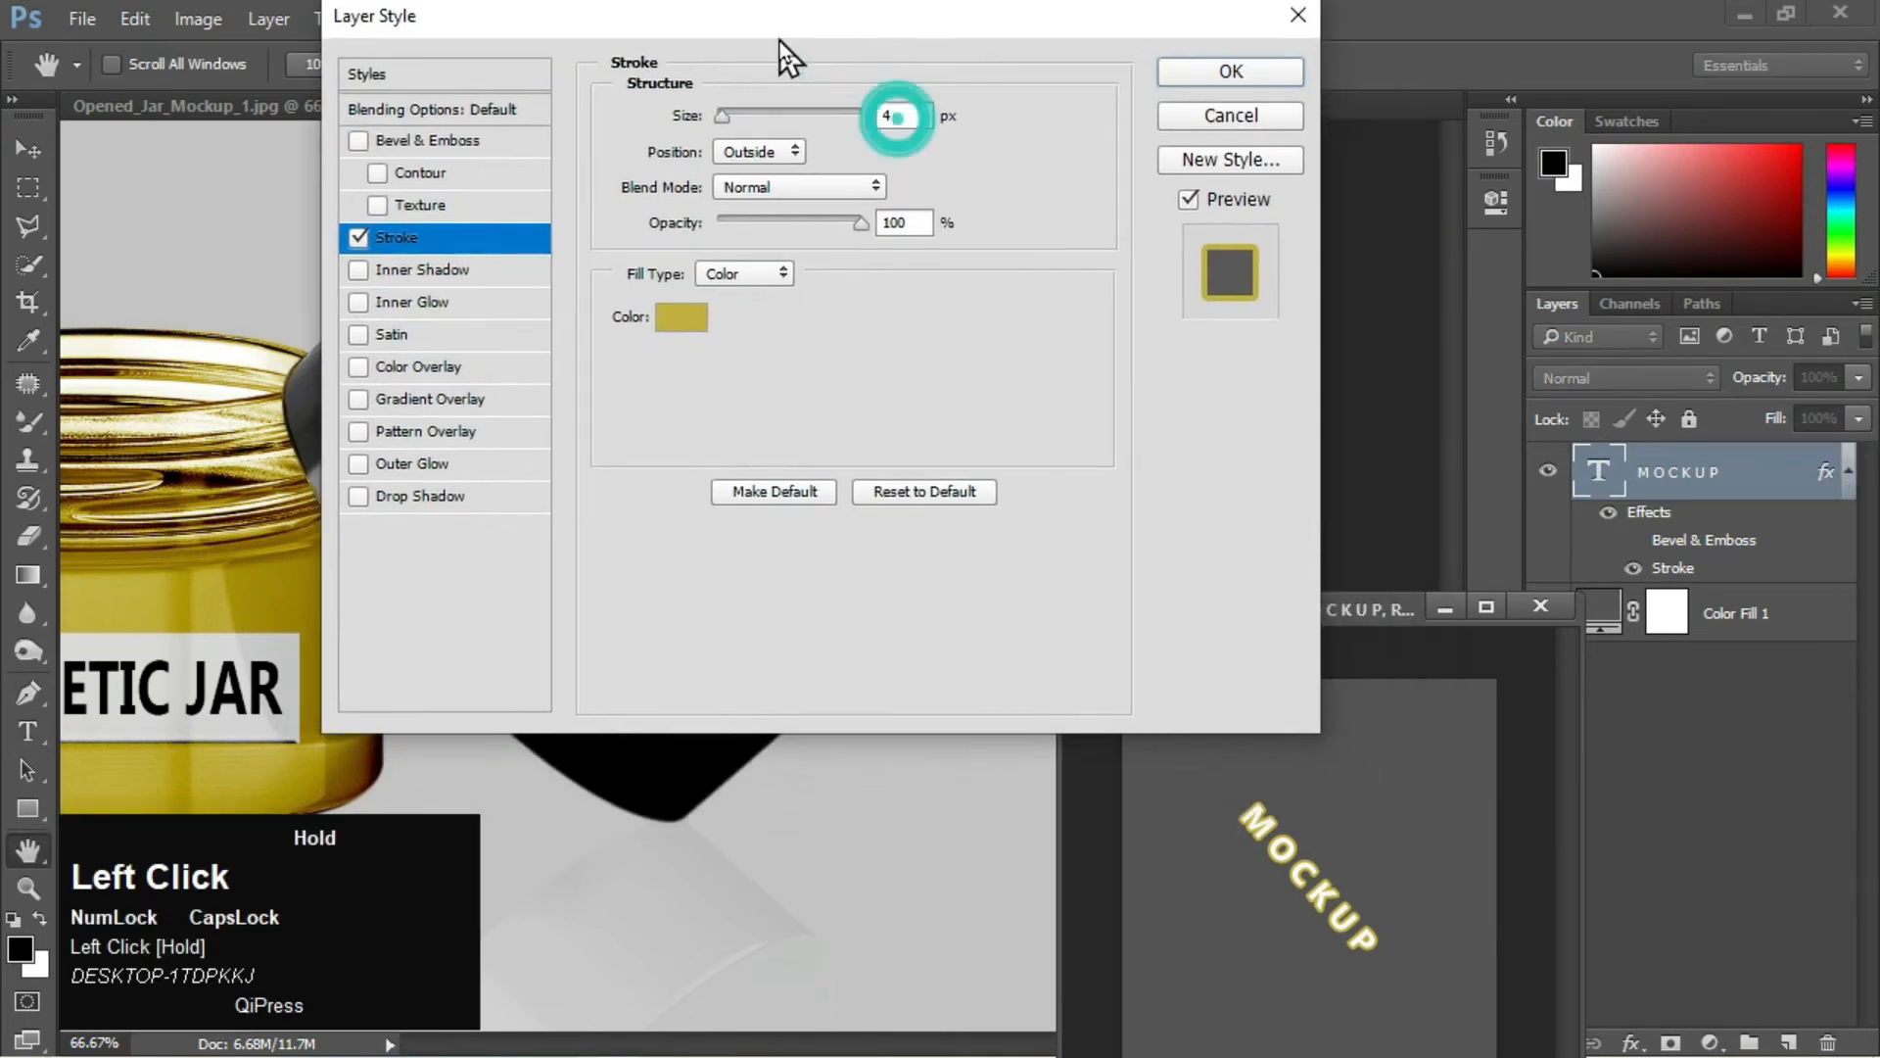
{"action": "left_click_drag", "start_coordinate": [724, 115], "coordinate": [721, 123]}
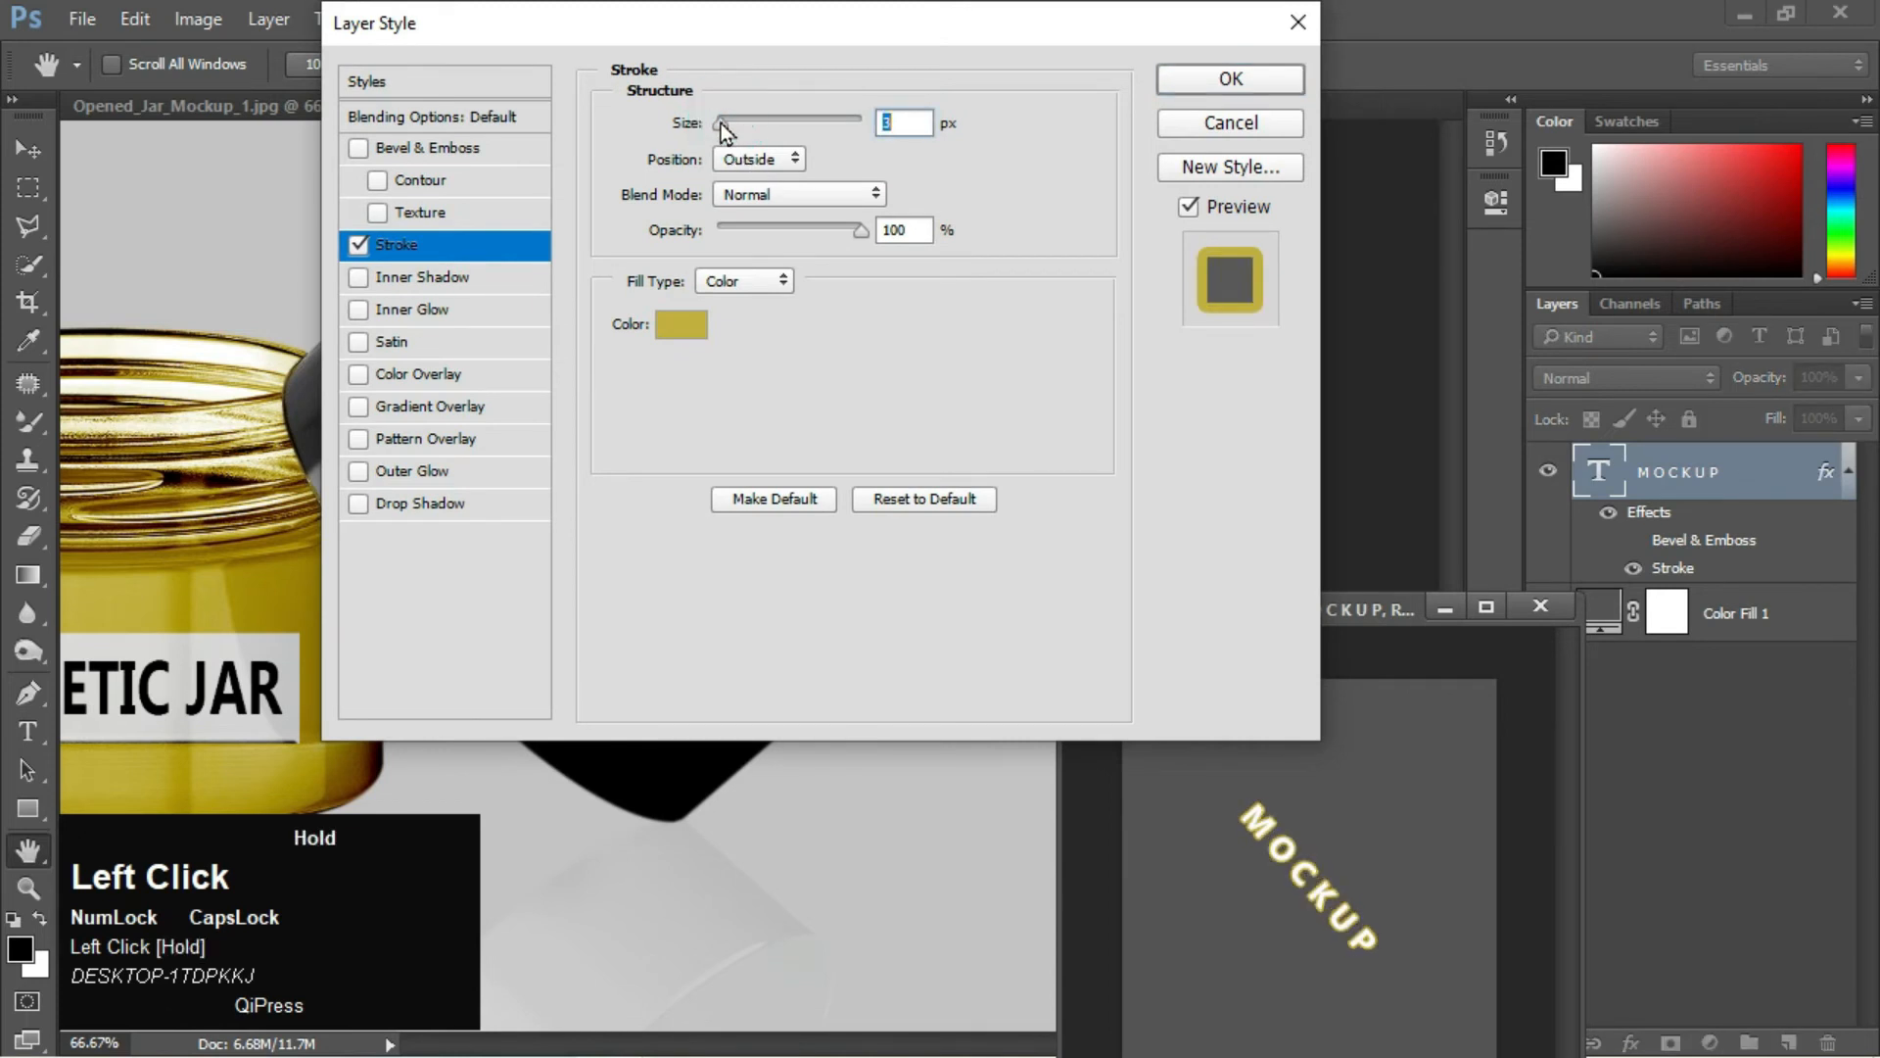
Set the MOCKUP text's stroke color to orange #c9742f, apply the layer style, and save the smart object
{"action": "left_click", "coordinate": [674, 323]}
{"action": "left_click", "coordinate": [597, 494]}
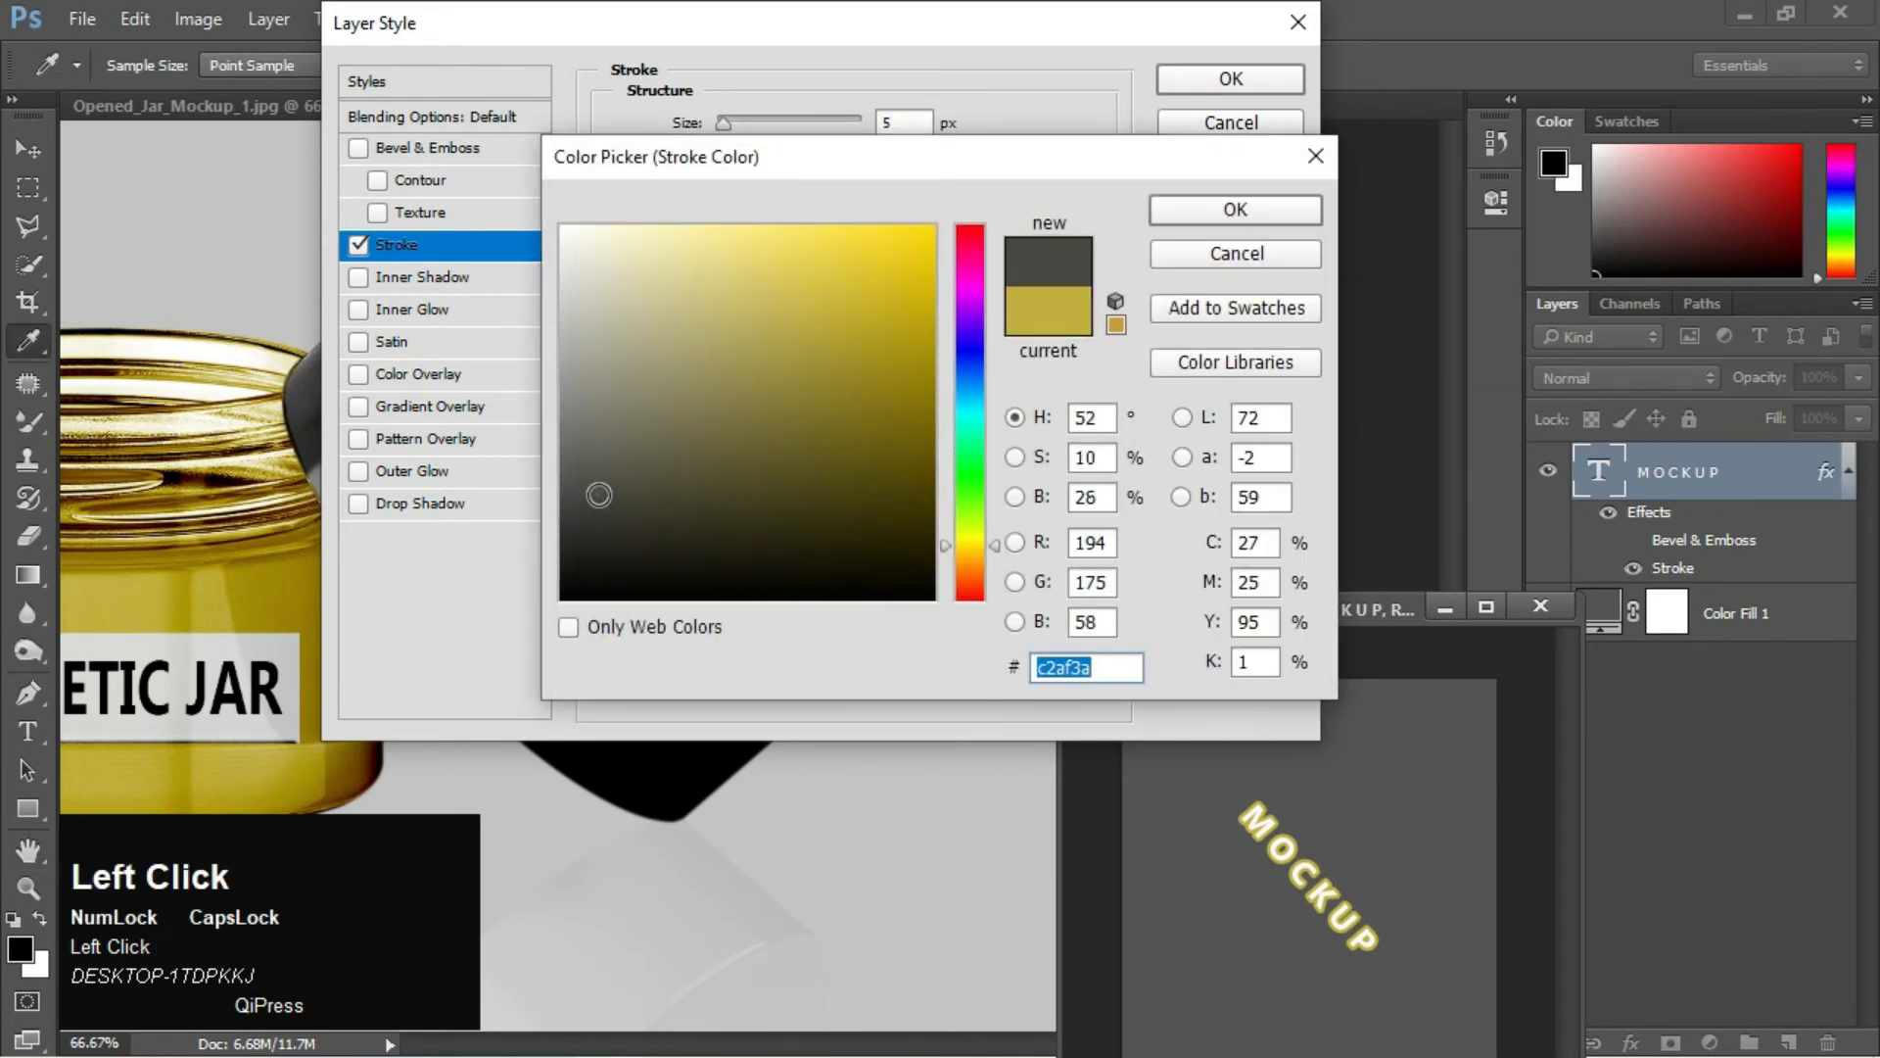
{"action": "left_click", "coordinate": [563, 331]}
{"action": "left_click", "coordinate": [969, 571]}
{"action": "left_click_drag", "start_coordinate": [875, 318], "coordinate": [848, 304]}
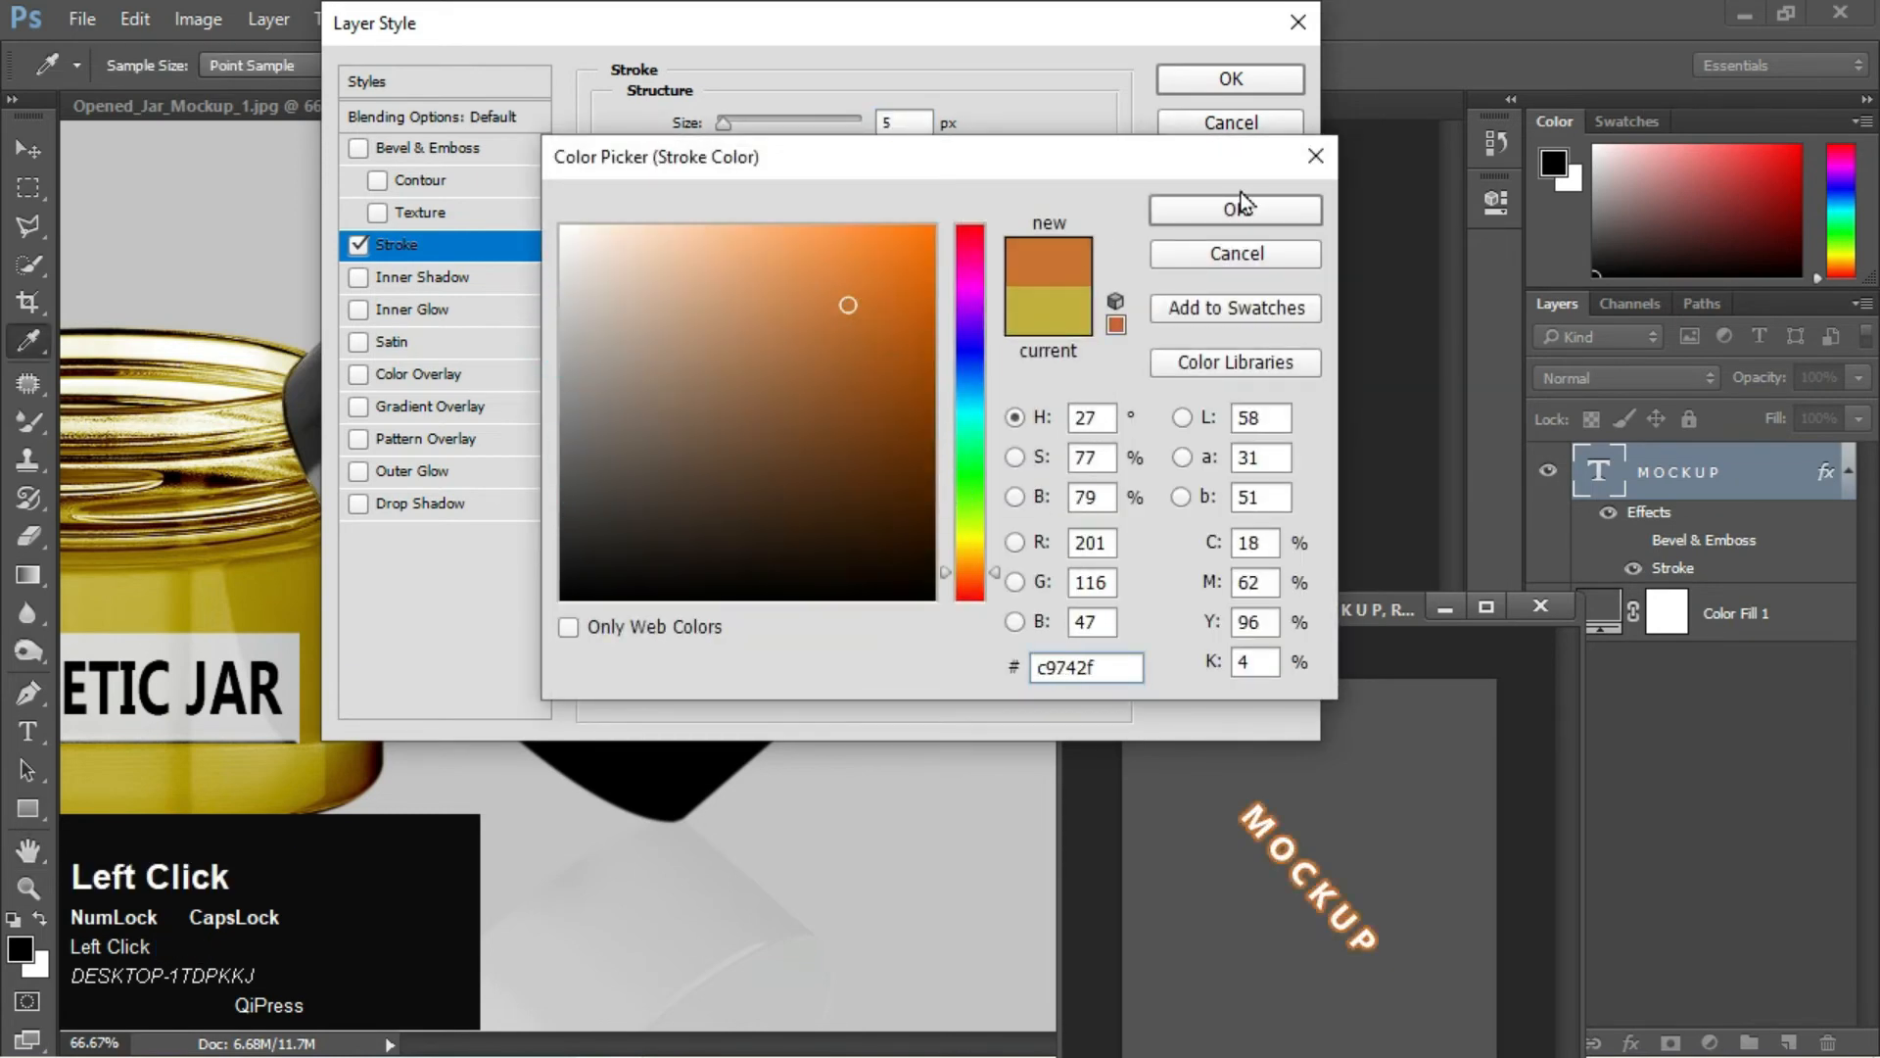
{"action": "left_click", "coordinate": [1243, 203]}
{"action": "left_click", "coordinate": [1214, 84]}
{"action": "key", "text": "ctrl+s"}
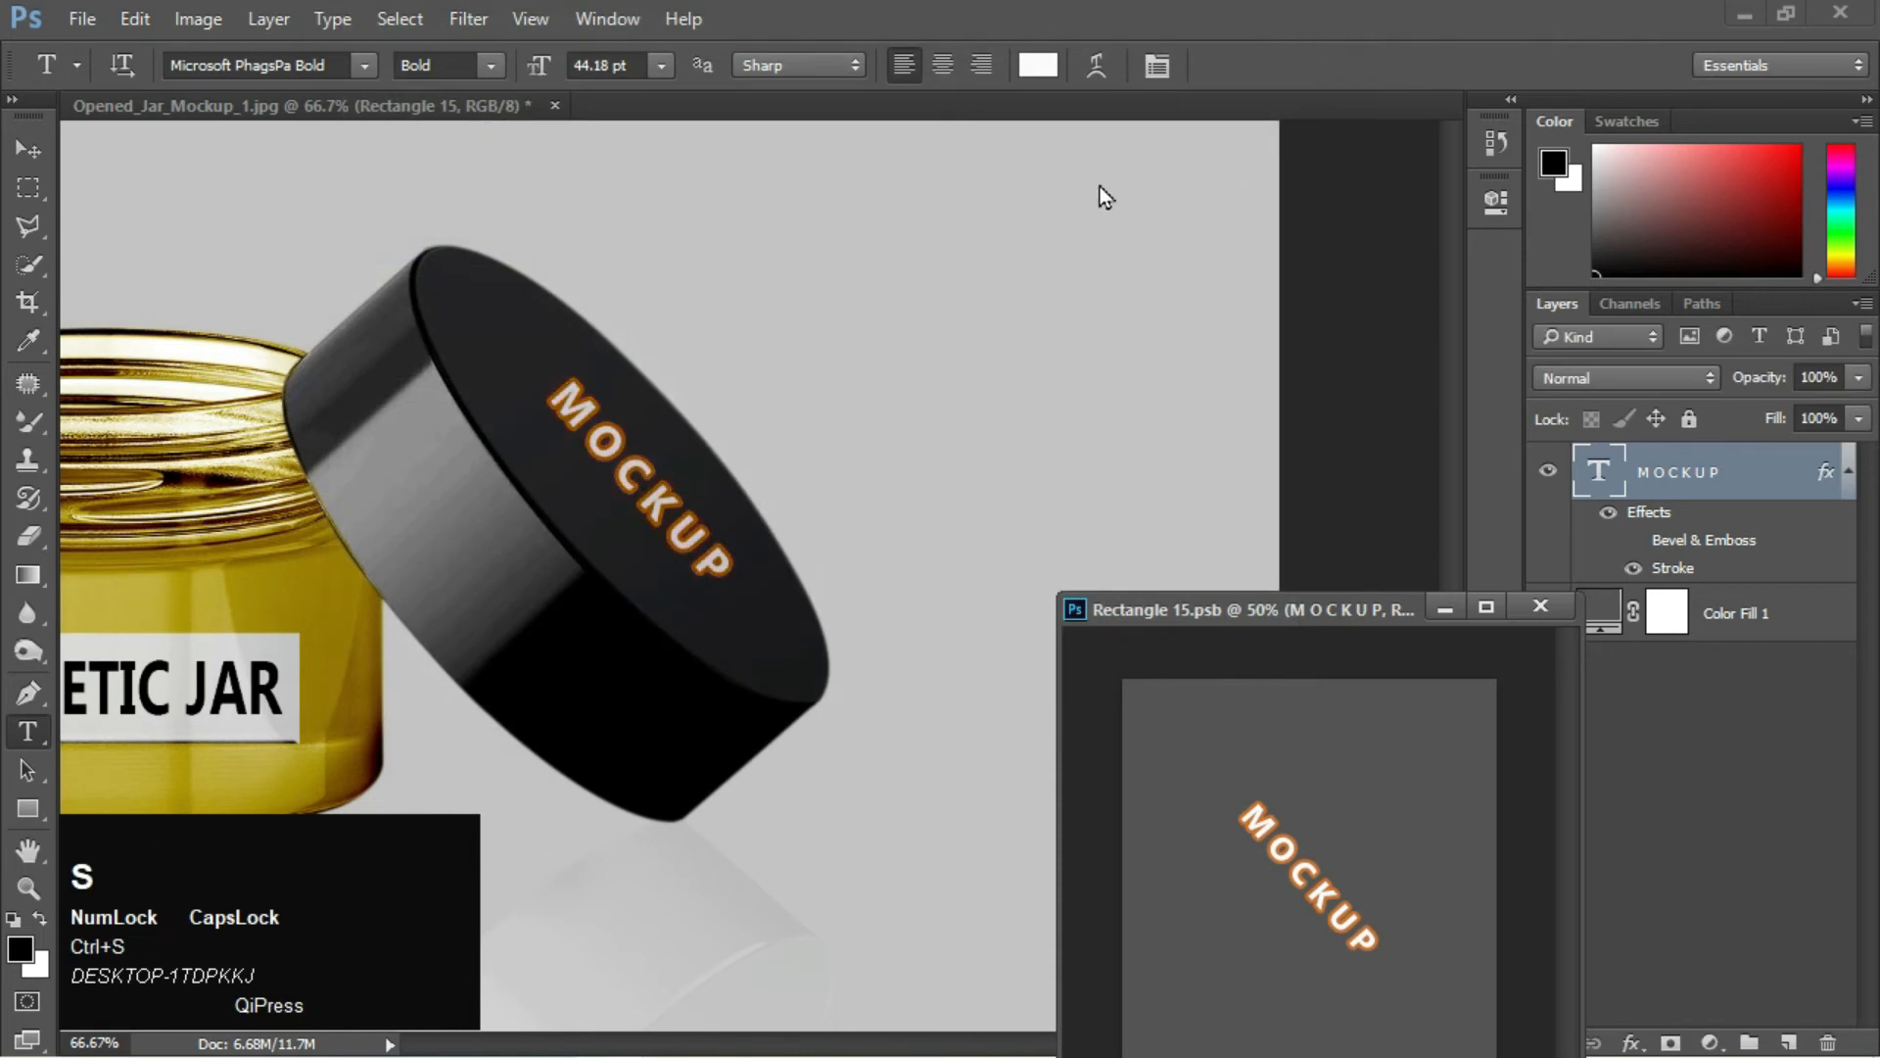
Lower the MOCKUP text layer's opacity to 66% and save the smart object
{"action": "left_click", "coordinate": [27, 149]}
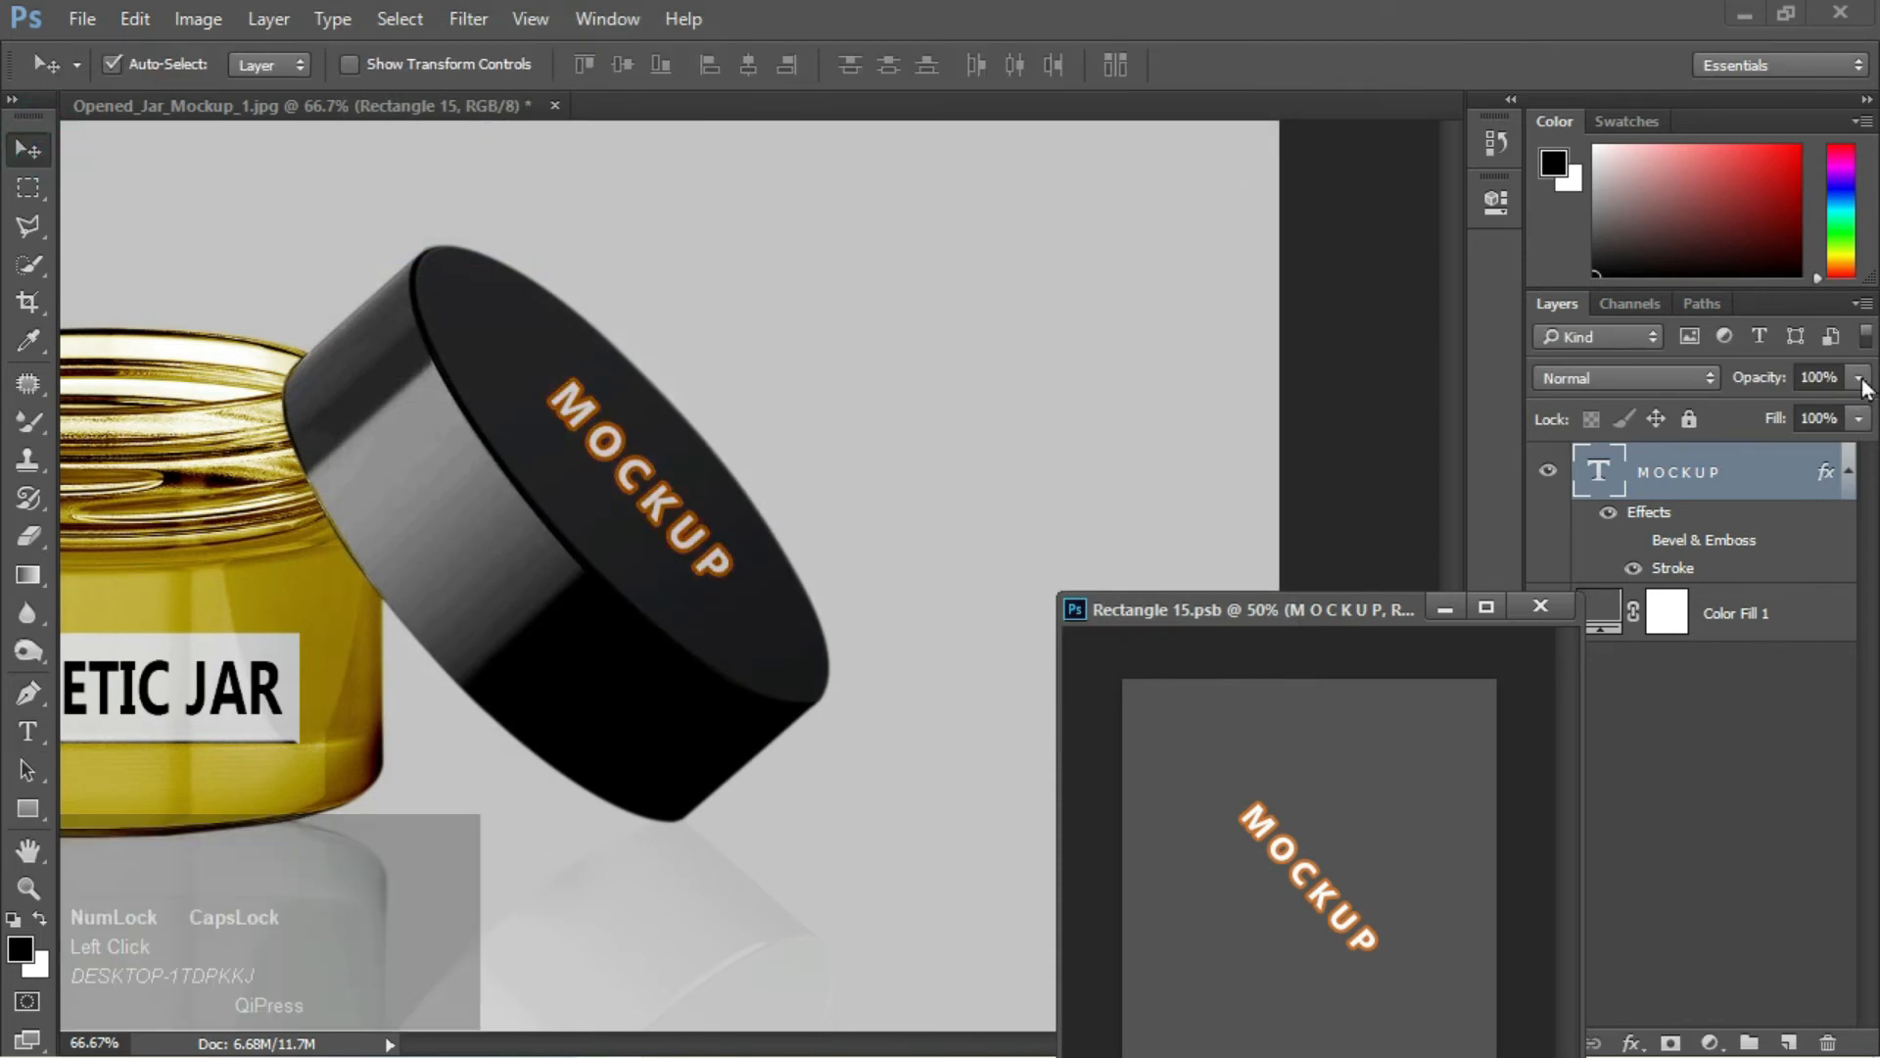
{"action": "left_click", "coordinate": [1851, 418]}
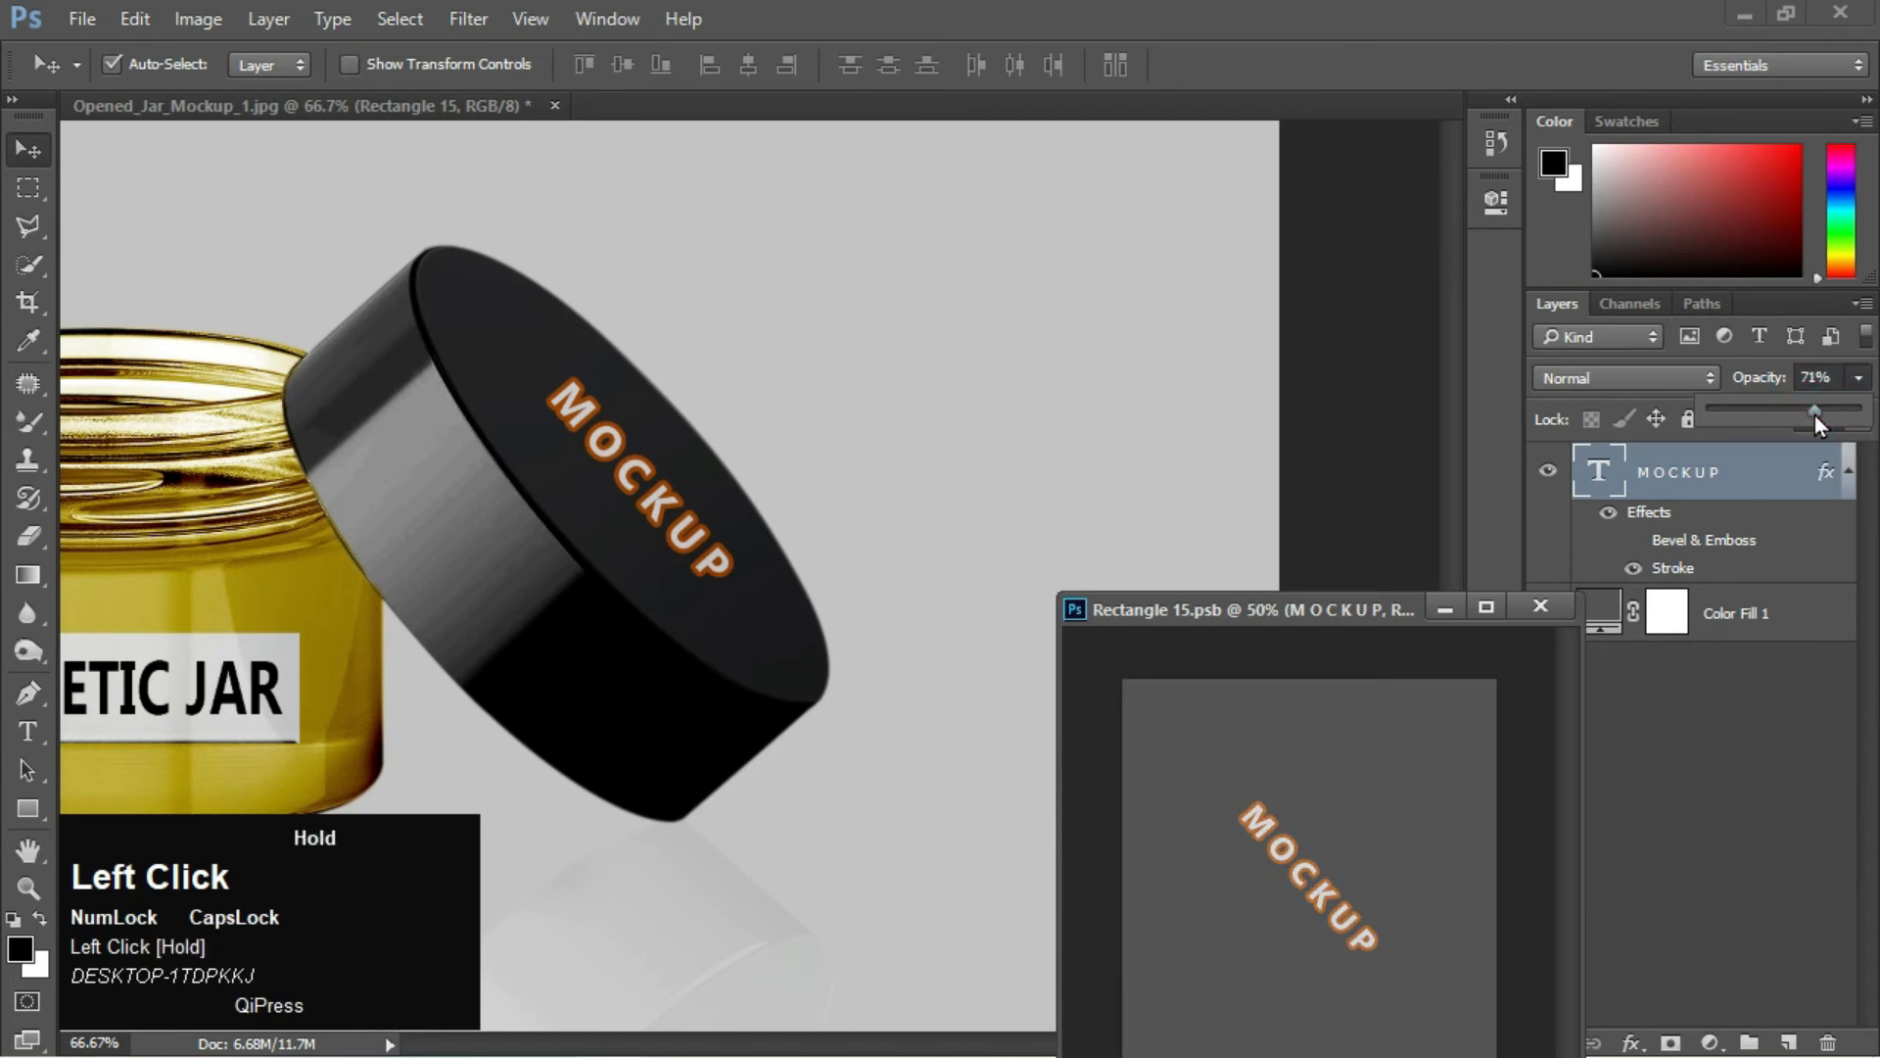
{"action": "key", "text": "ctrl+s"}
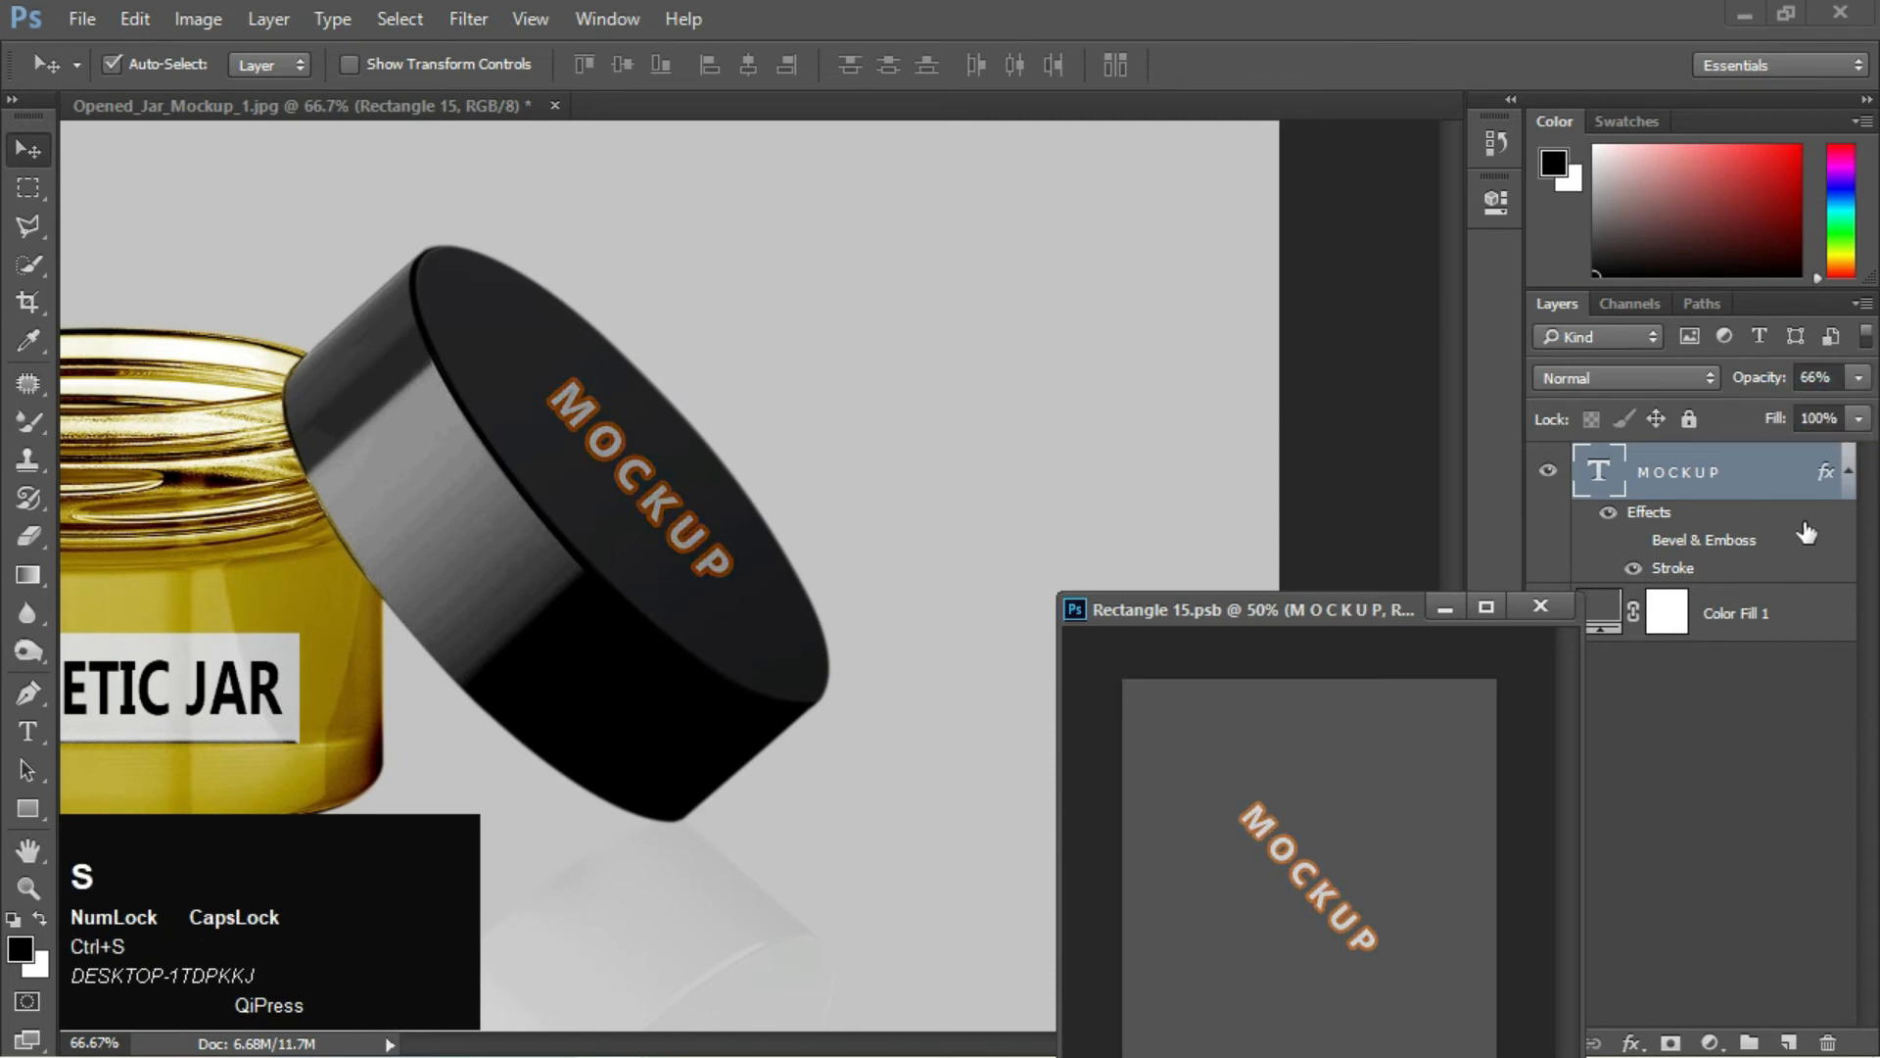
Set the MOCKUP text layer's opacity to 76% and save the smart object
{"action": "left_click", "coordinate": [1859, 377]}
{"action": "key", "text": "ctrl+s"}
{"action": "left_click", "coordinate": [1851, 380]}
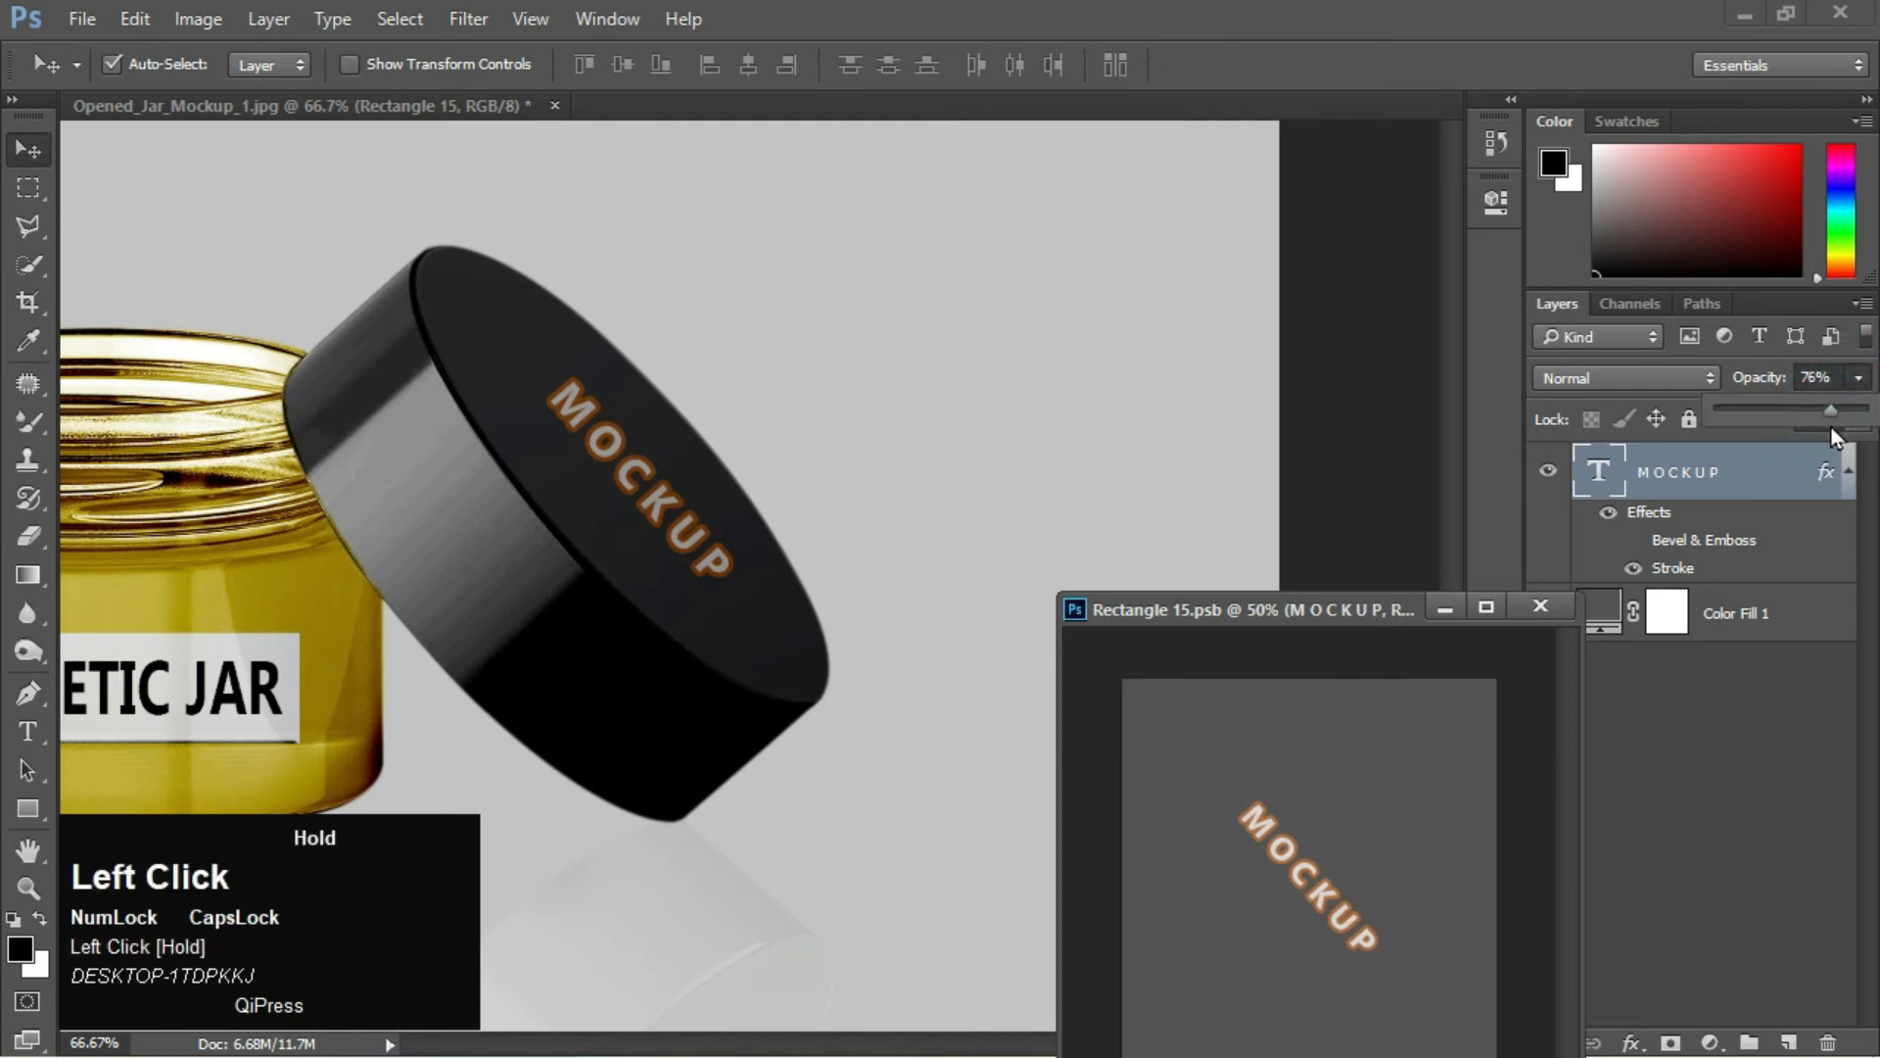
{"action": "left_click", "coordinate": [1766, 721]}
{"action": "key", "text": "ctrl+s"}
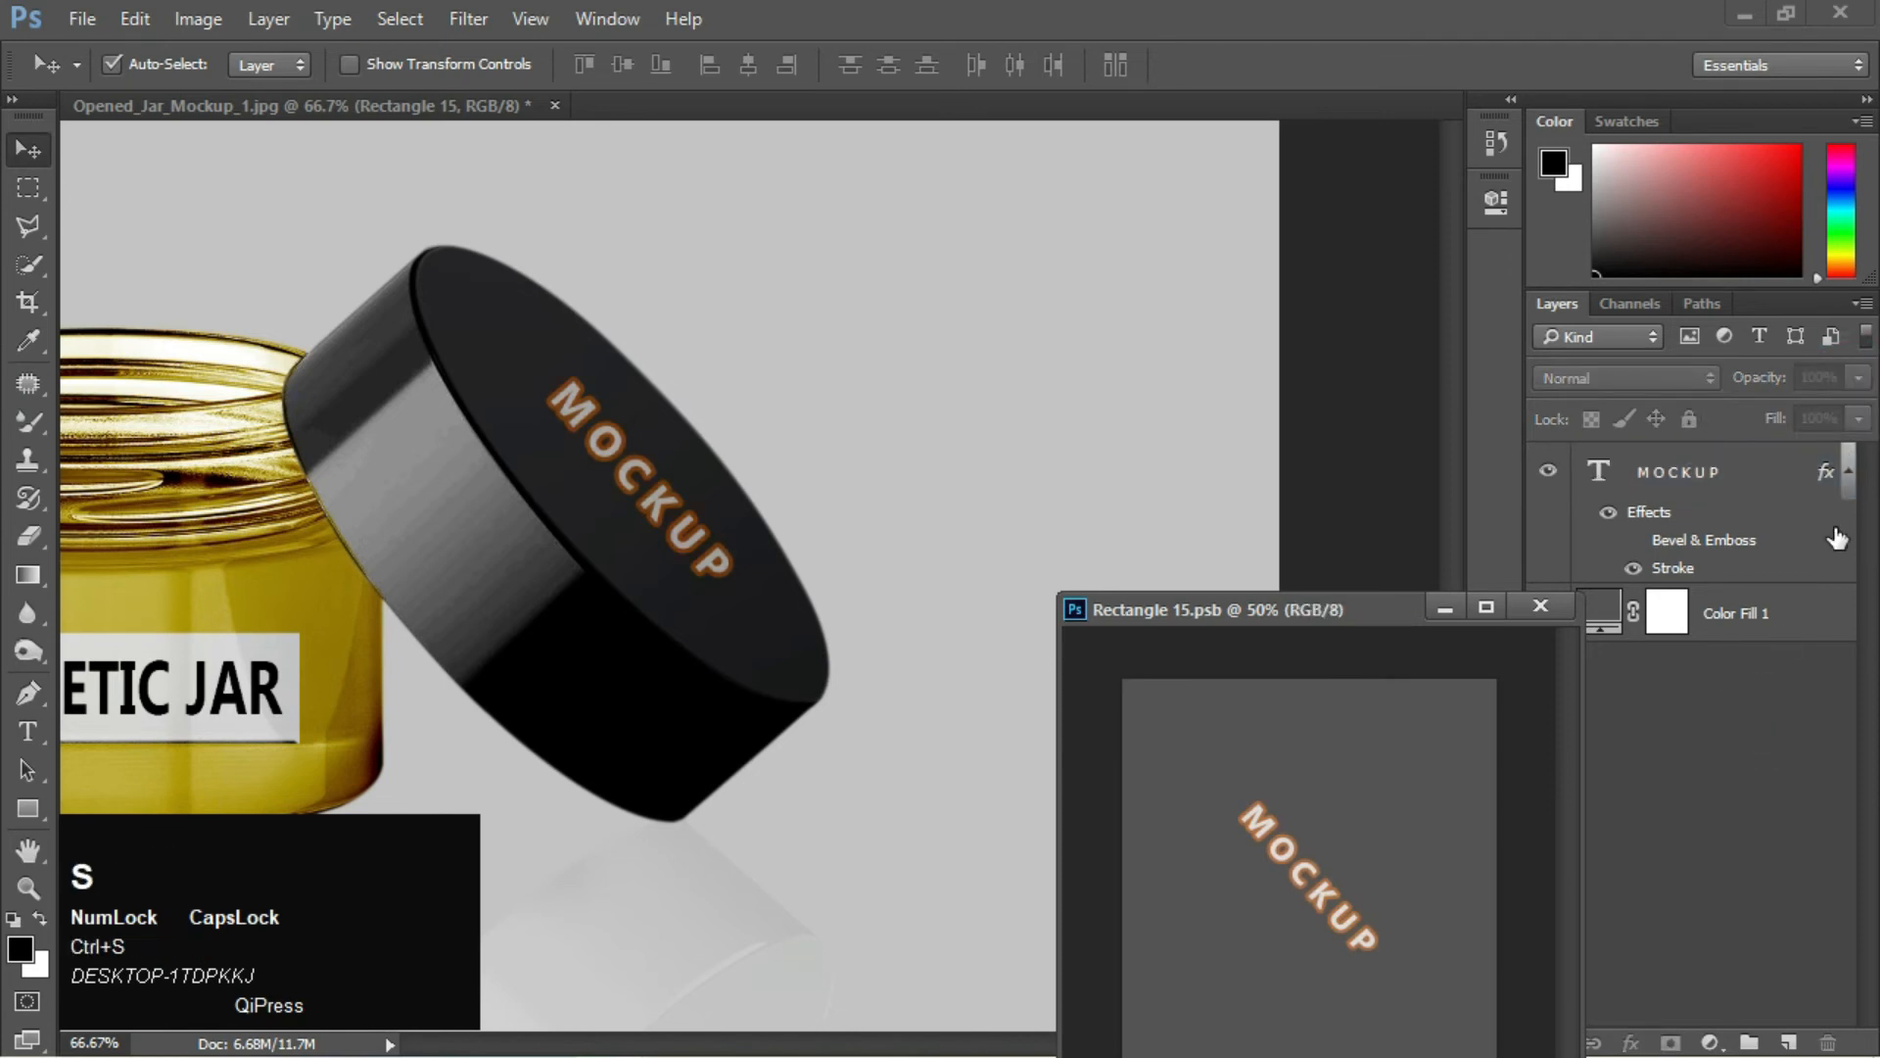
Add a light grey drop shadow to the MOCKUP text with a 31° angle and a 22 px distance
{"action": "double_click", "coordinate": [1844, 499]}
{"action": "left_click_drag", "start_coordinate": [645, 36], "coordinate": [1459, 30]}
{"action": "left_click", "coordinate": [1273, 505]}
{"action": "left_click", "coordinate": [1697, 121]}
{"action": "left_click_drag", "start_coordinate": [733, 159], "coordinate": [1476, 82]}
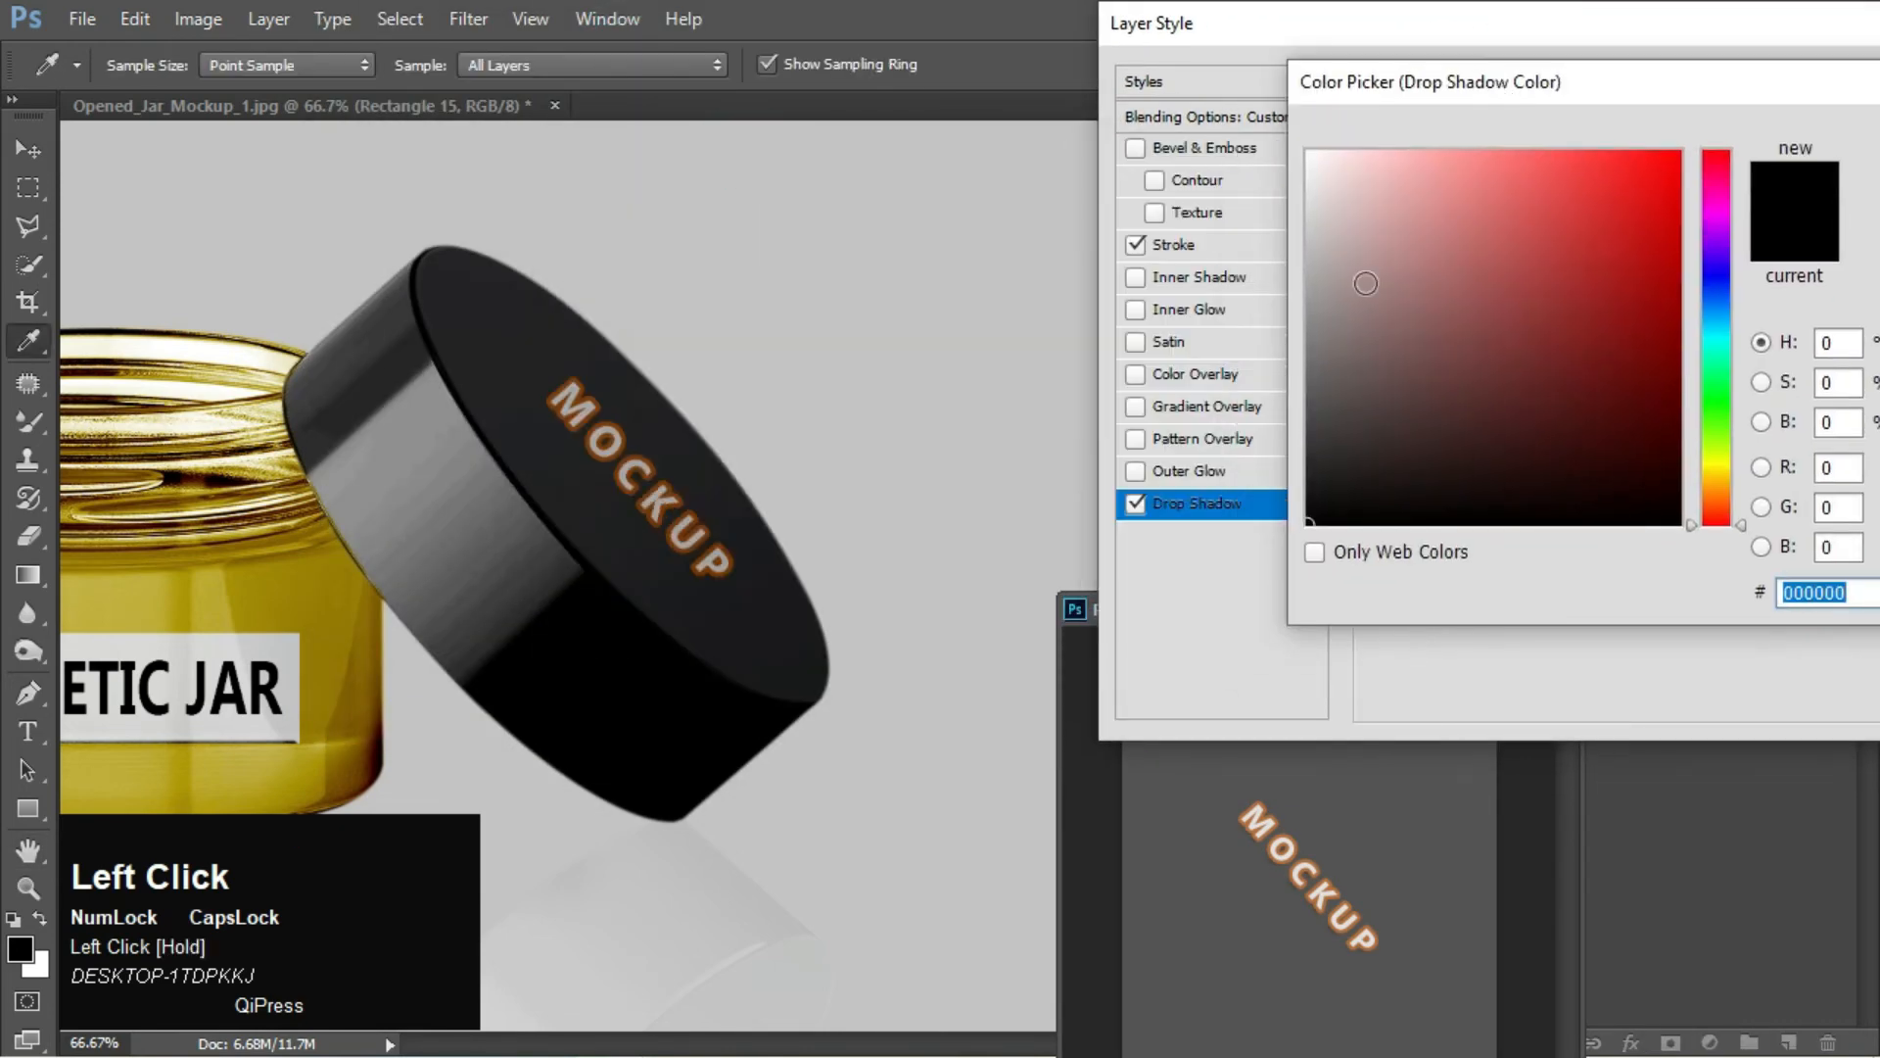
{"action": "left_click_drag", "start_coordinate": [1342, 317], "coordinate": [1296, 215]}
{"action": "key", "text": "Return"}
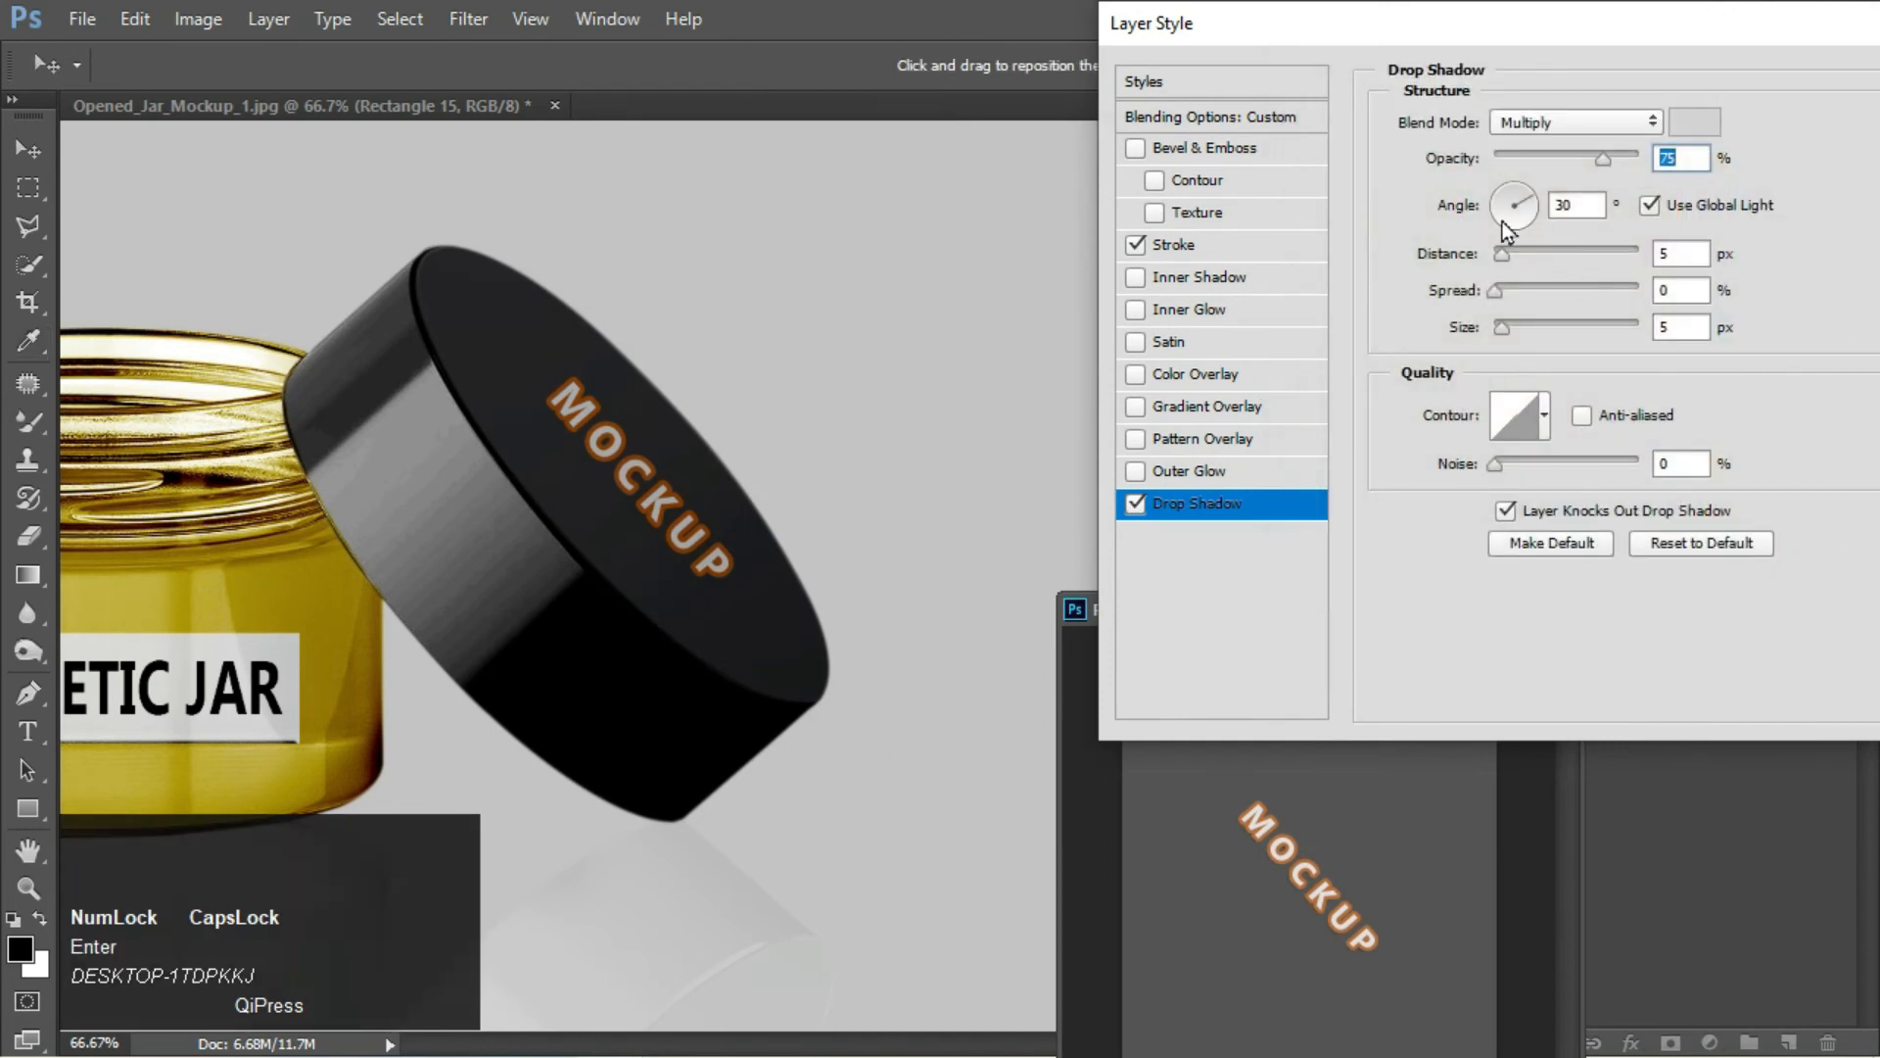
{"action": "left_click_drag", "start_coordinate": [1521, 208], "coordinate": [1503, 228]}
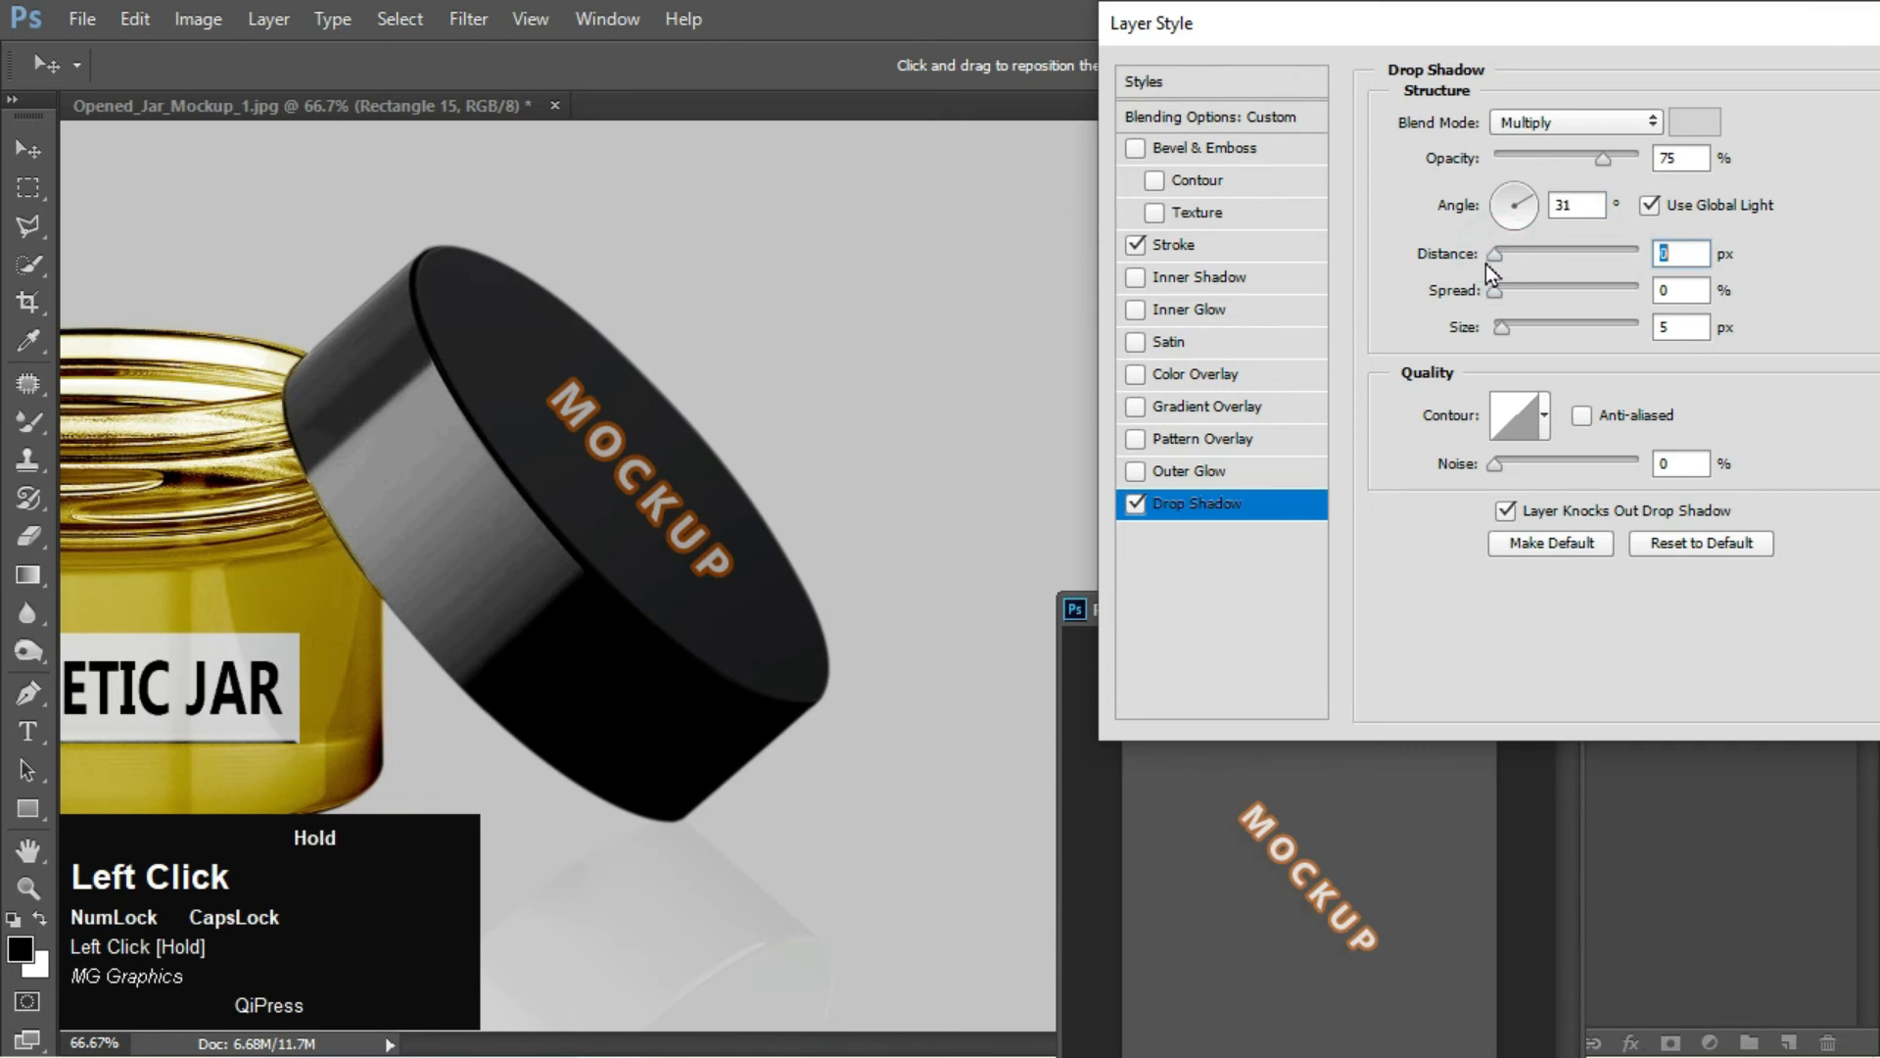
{"action": "left_click_drag", "start_coordinate": [1549, 256], "coordinate": [1526, 261]}
Make the MOCKUP text's drop shadow white, with 14% opacity and Normal blend mode
{"action": "left_click", "coordinate": [1692, 122]}
{"action": "mouse_move", "coordinate": [564, 232]}
{"action": "left_mouse_down"}
{"action": "mouse_move", "coordinate": [568, 253]}
{"action": "mouse_move", "coordinate": [559, 226]}
{"action": "left_mouse_up"}
{"action": "left_click", "coordinate": [1225, 218]}
{"action": "left_click_drag", "start_coordinate": [1584, 161], "coordinate": [1515, 169]}
{"action": "left_click", "coordinate": [1586, 122]}
{"action": "left_click", "coordinate": [1579, 149]}
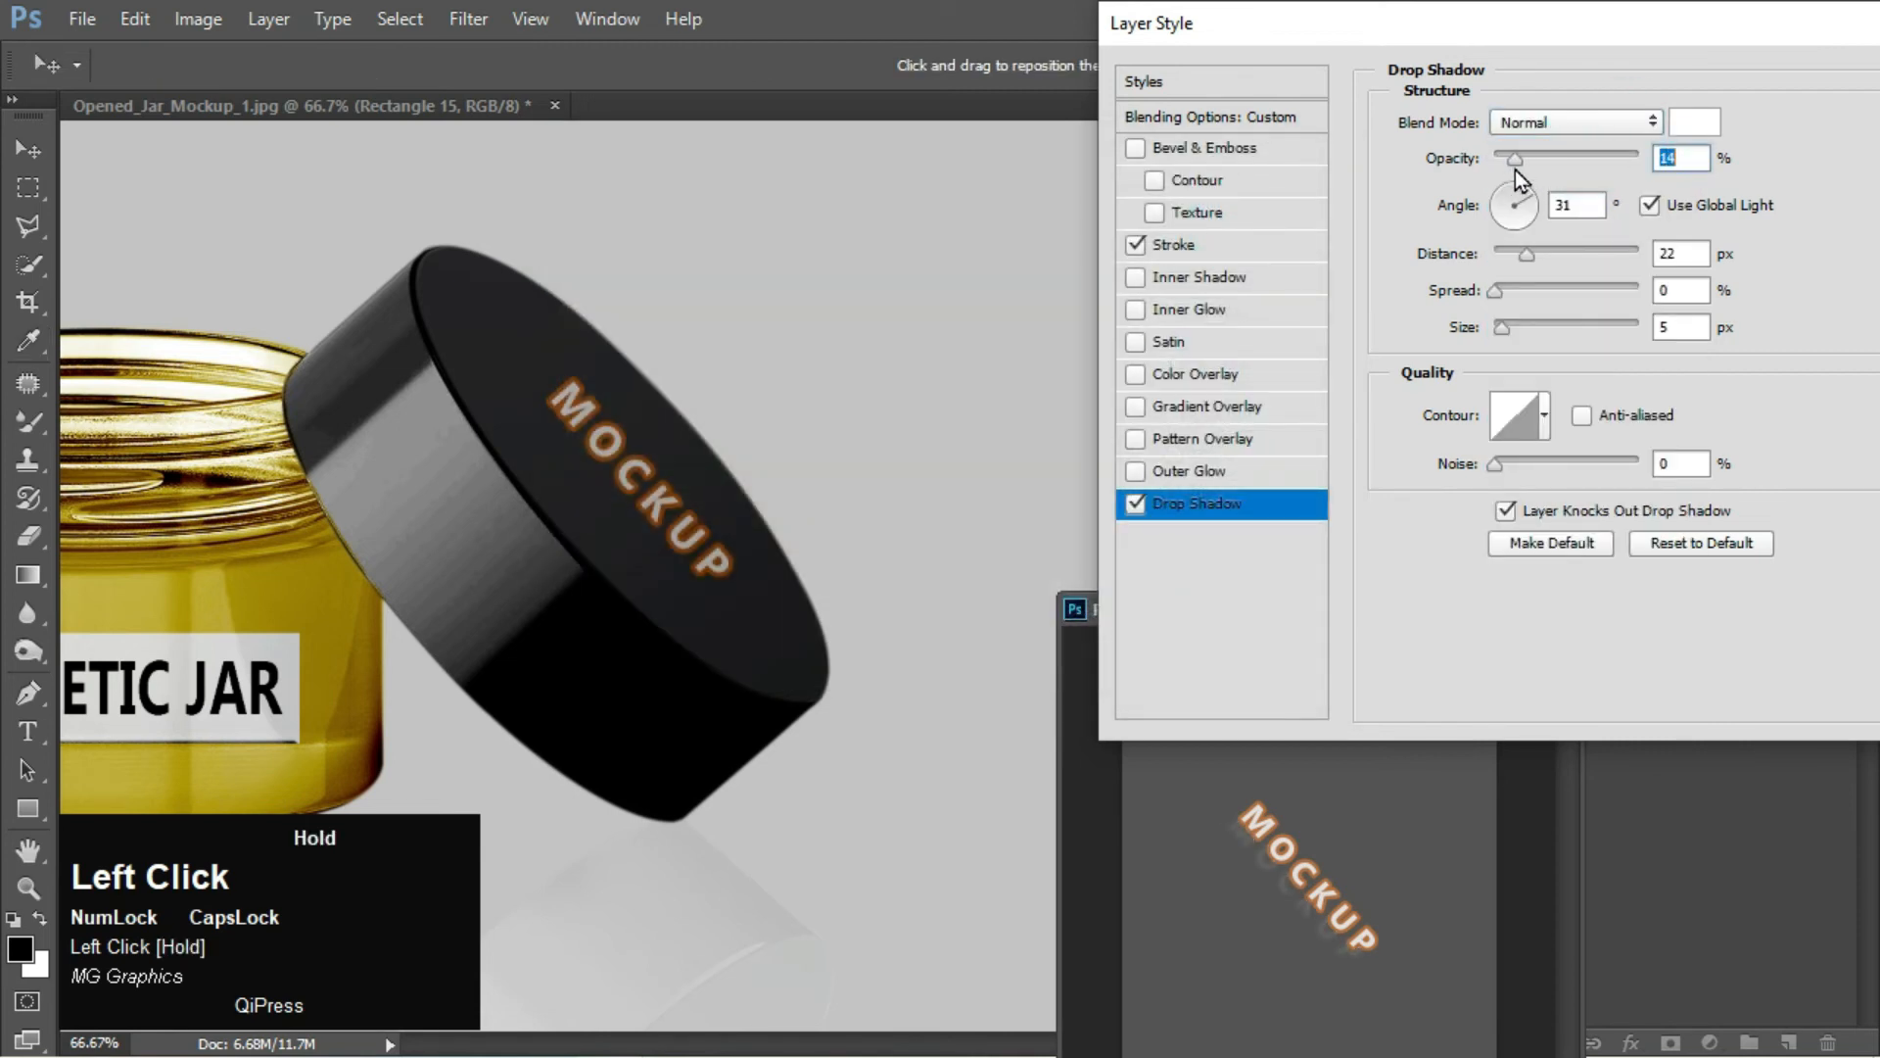
Slightly reduce the drop shadow's distance, raise its opacity and adjust its size, apply the style, and save the smart object
{"action": "left_click_drag", "start_coordinate": [1526, 254], "coordinate": [1520, 256]}
{"action": "left_click_drag", "start_coordinate": [1515, 157], "coordinate": [1528, 158]}
{"action": "left_click_drag", "start_coordinate": [1524, 260], "coordinate": [1508, 343]}
{"action": "key", "text": "Return"}
{"action": "key", "text": "ctrl+s"}
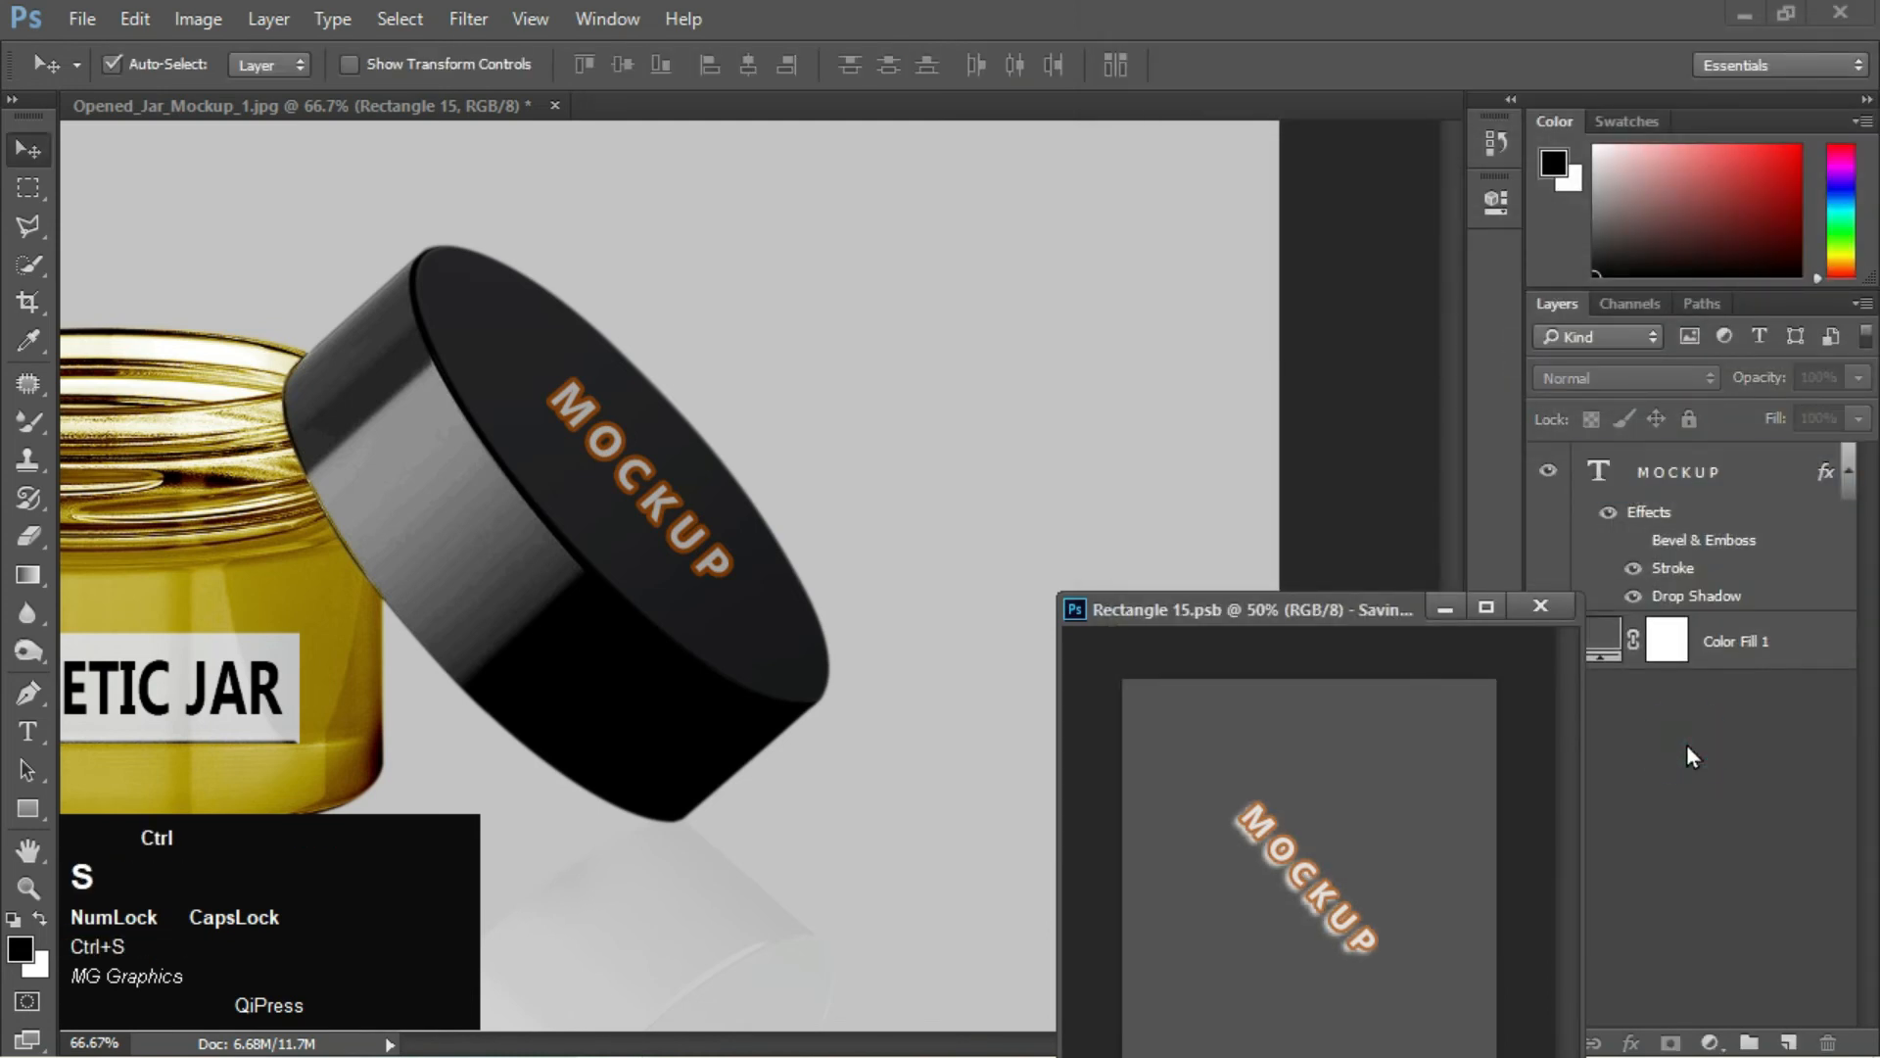
Close the lid's Rectangle 15 smart object and collapse the layers group in the mockup document
{"action": "key", "text": "ctrl+minus"}
{"action": "left_click", "coordinate": [1285, 380]}
{"action": "key", "text": "ctrl+minus"}
{"action": "key", "text": "ctrl+minus"}
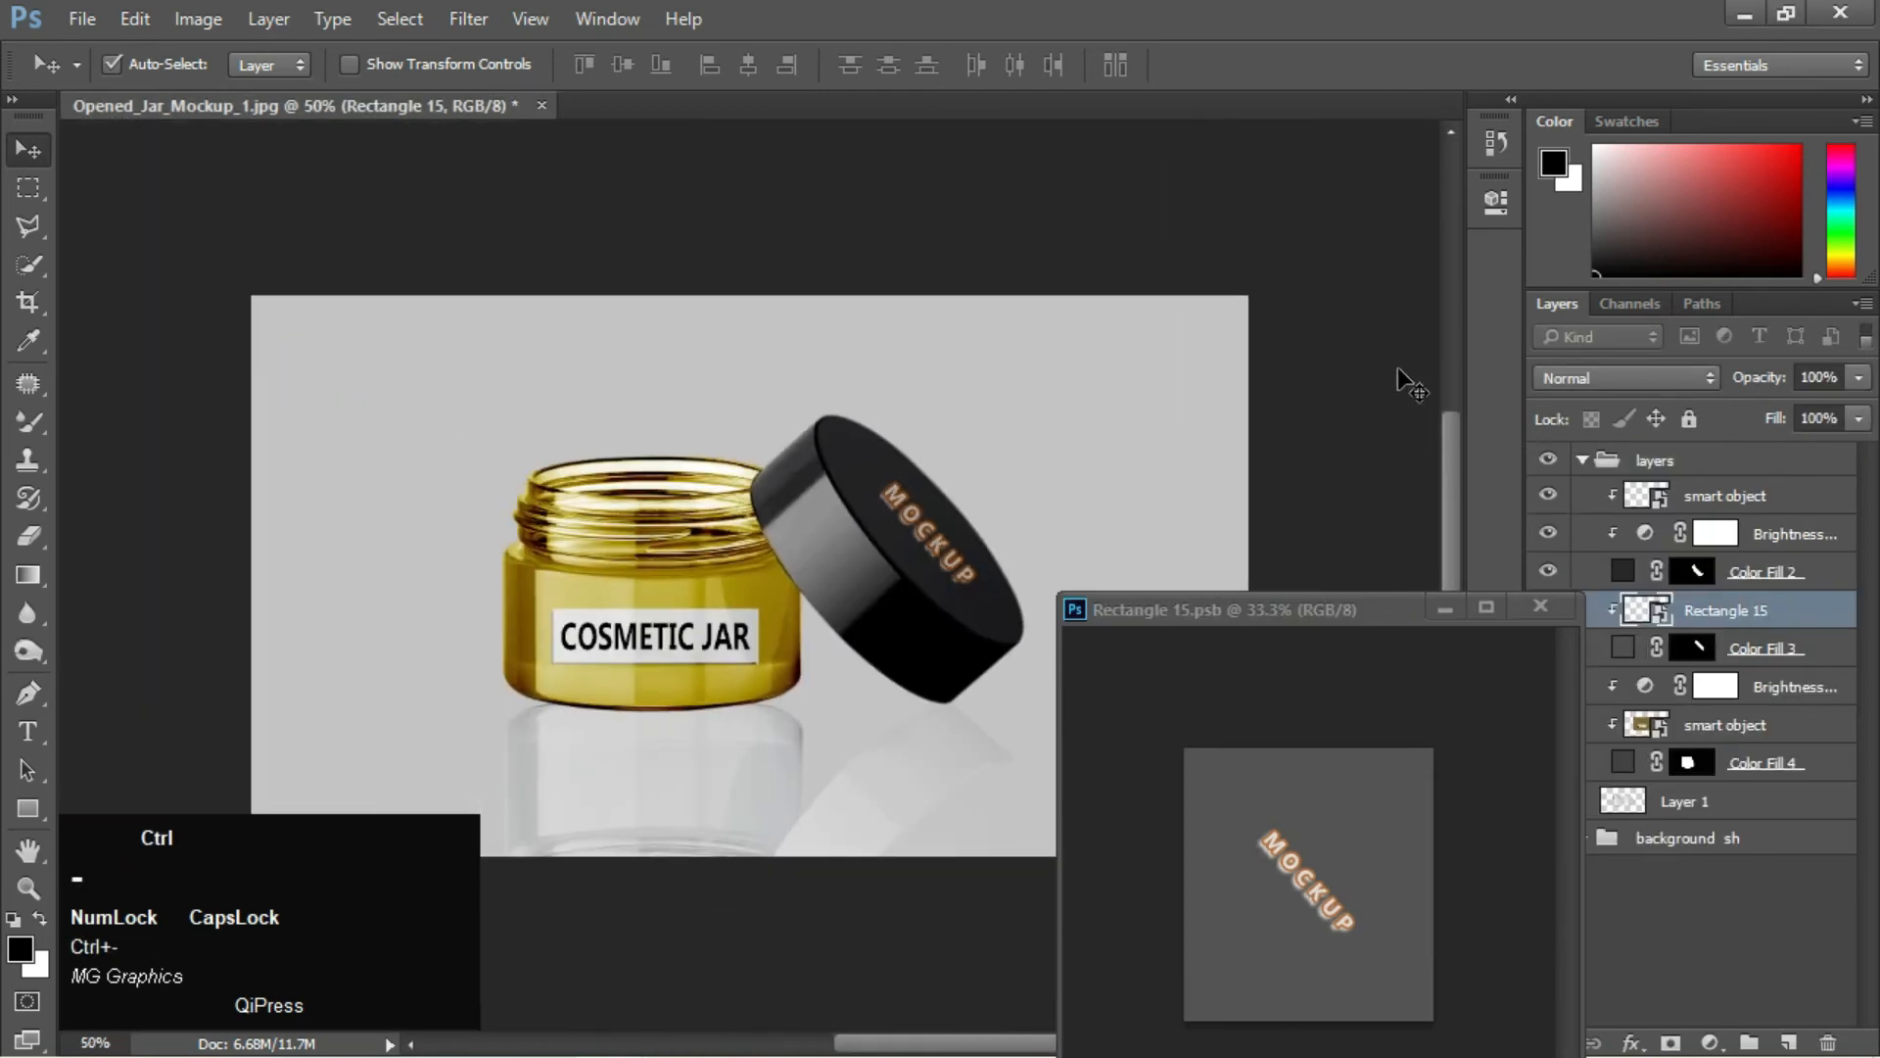
{"action": "left_click", "coordinate": [1544, 611]}
{"action": "left_click", "coordinate": [1541, 607]}
{"action": "left_click", "coordinate": [1675, 917]}
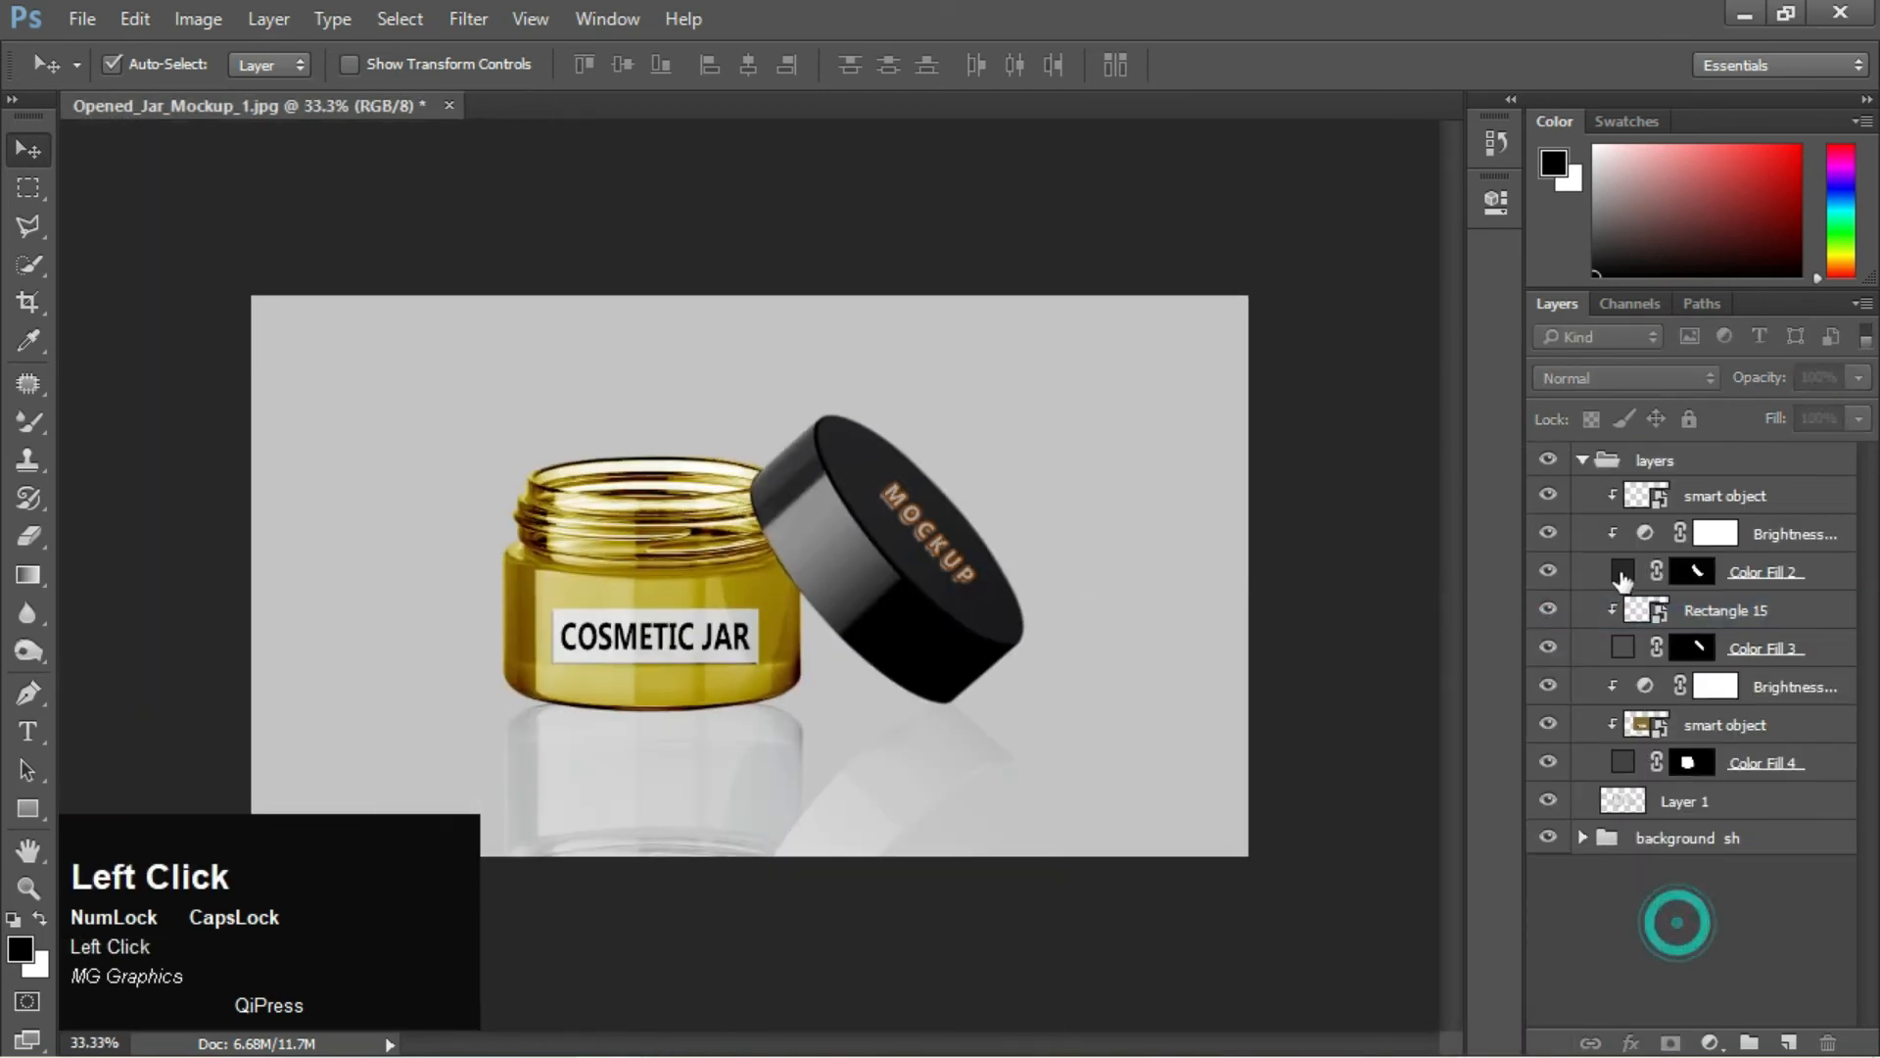
{"action": "left_click", "coordinate": [1580, 460]}
{"action": "key", "text": "ctrl+minus"}
{"action": "key", "text": "ctrl+minus"}
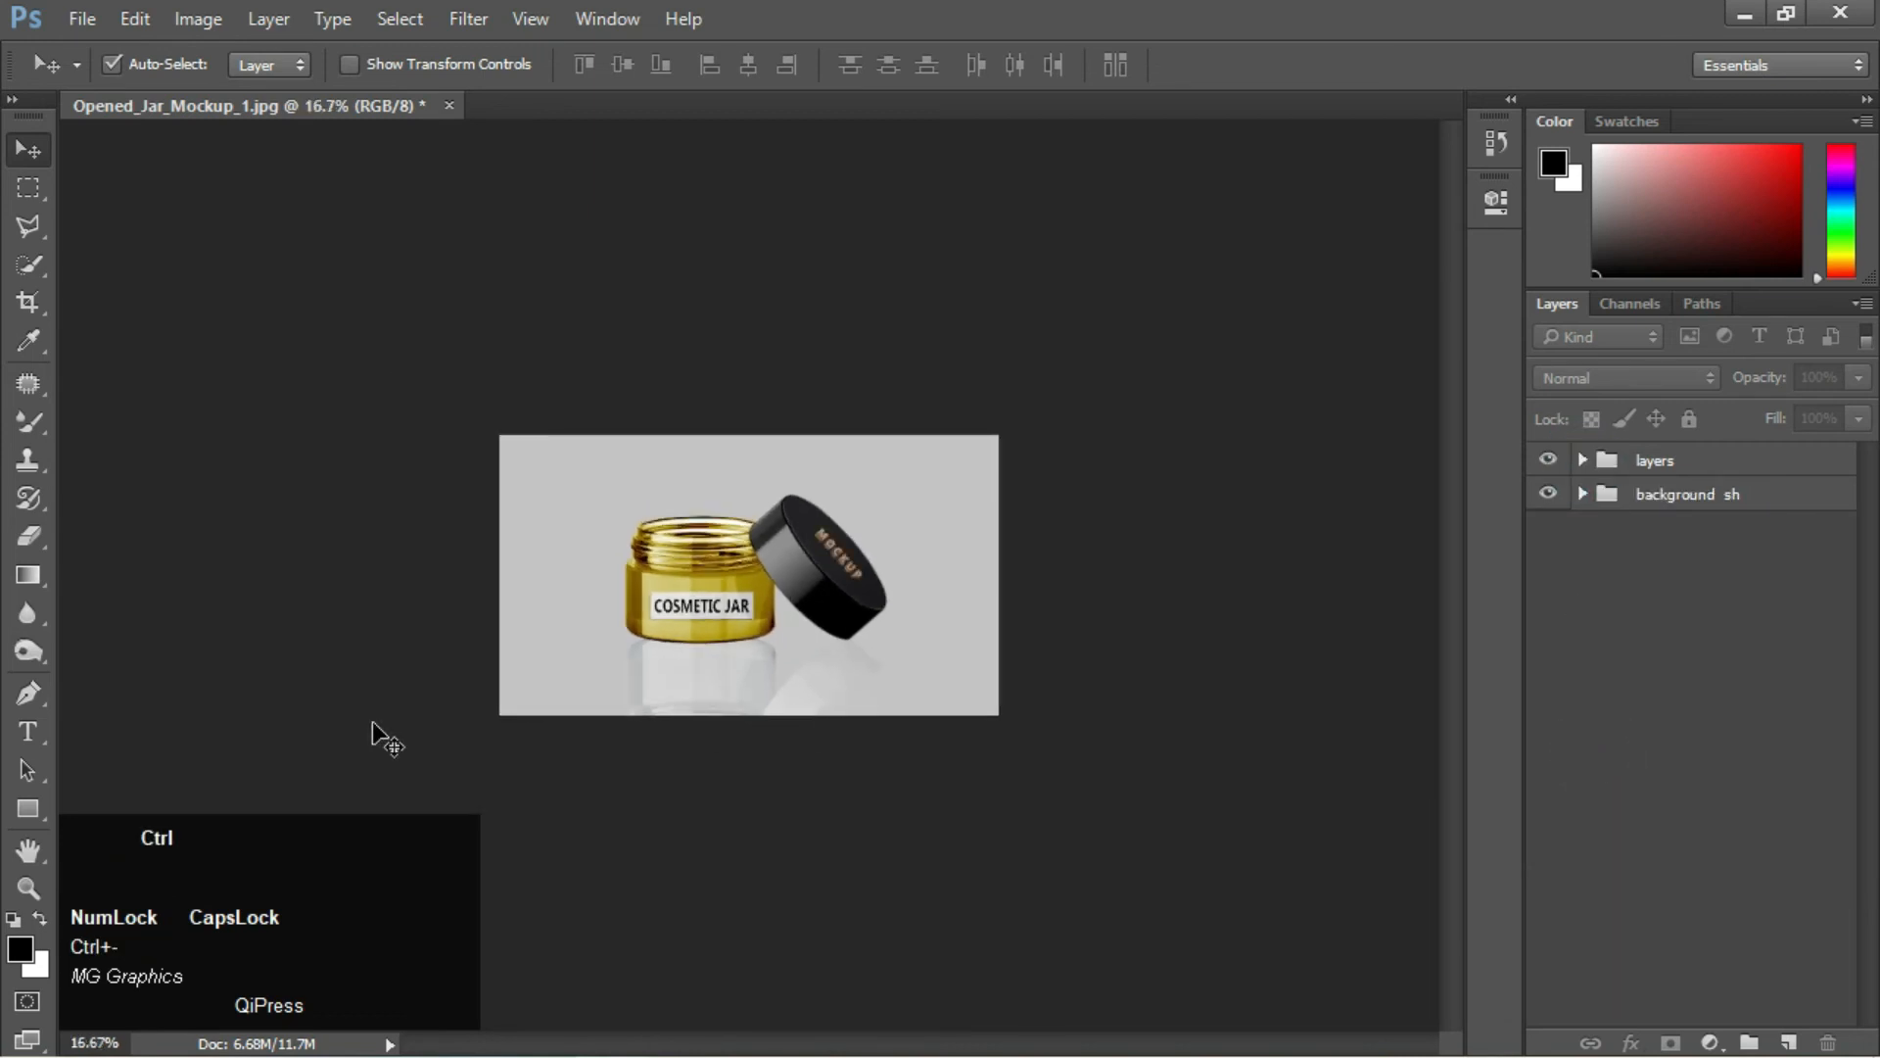
{"action": "key", "text": "ctrl+equal"}
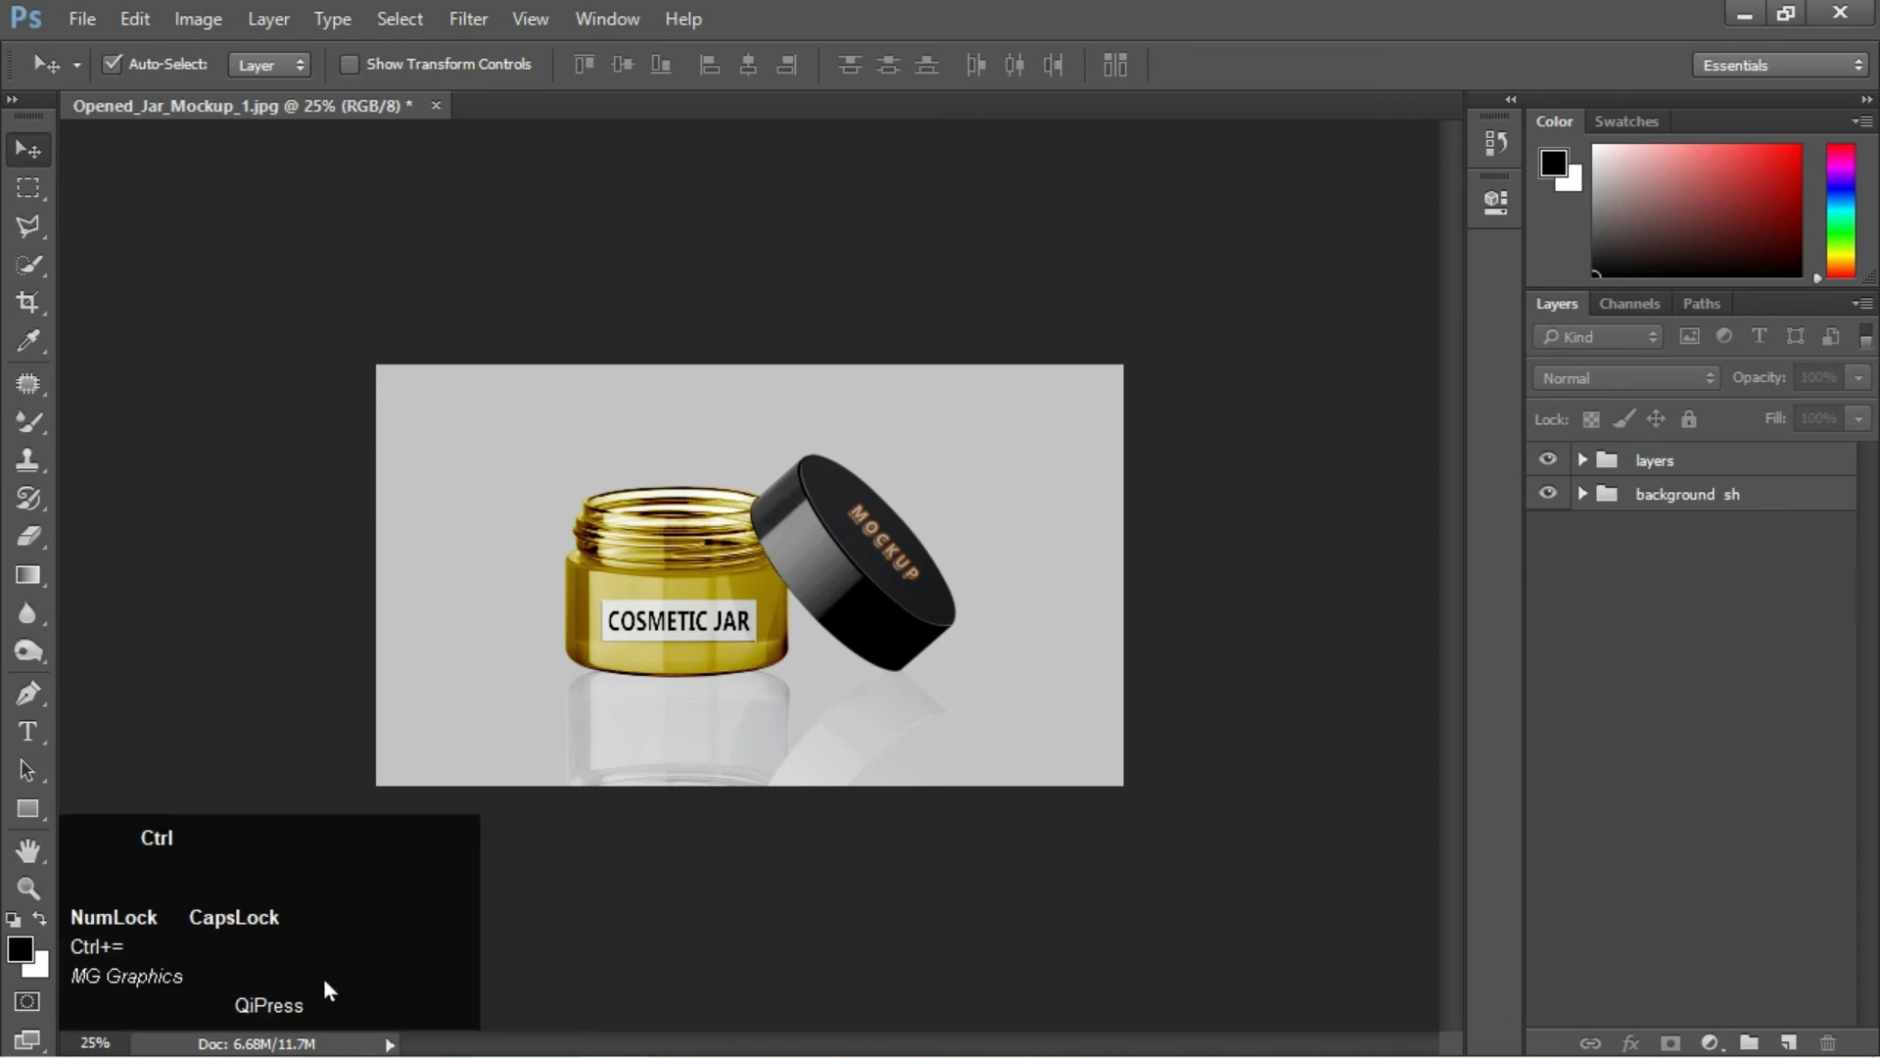
{"action": "key", "text": "ctrl+equal"}
Delete the faint old reflection layer, Layer 1 copy, from the background sh group
{"action": "left_click", "coordinate": [1548, 494]}
{"action": "left_click", "coordinate": [1548, 495]}
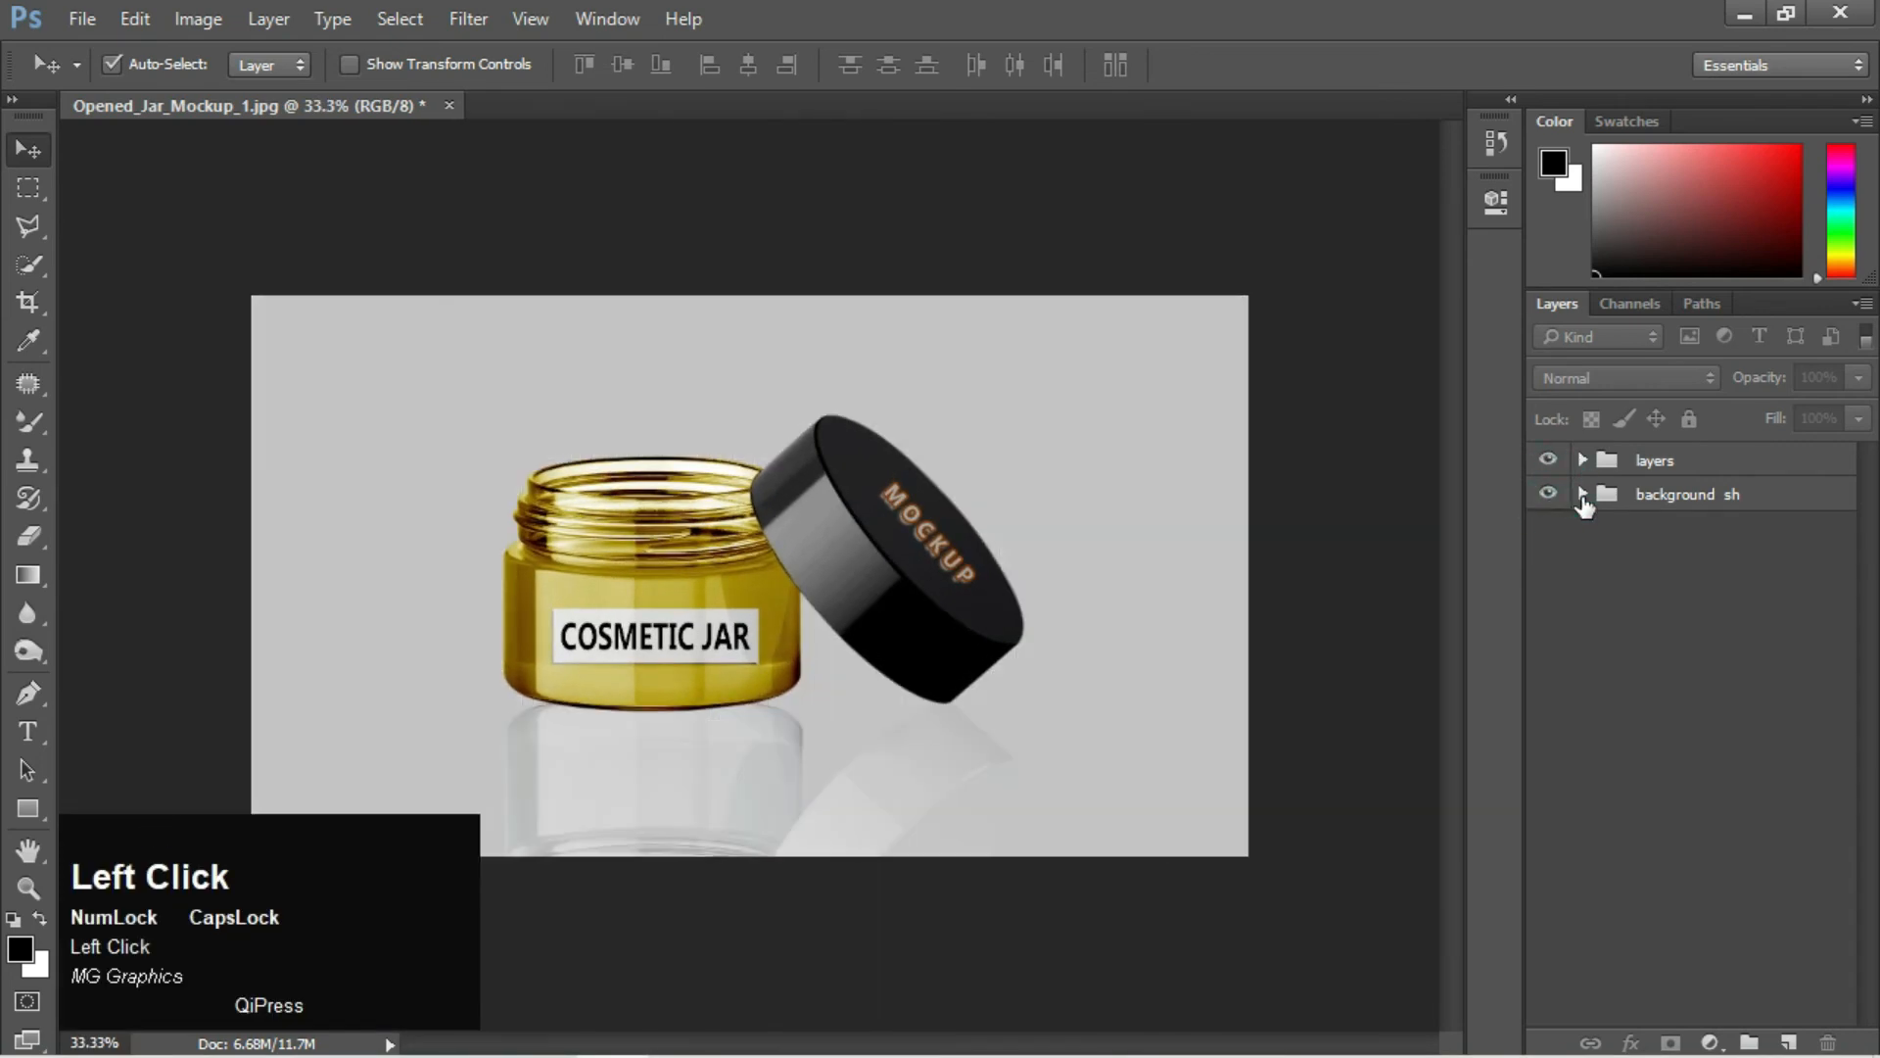
{"action": "left_click", "coordinate": [1582, 494]}
{"action": "left_click", "coordinate": [1687, 494]}
{"action": "left_click", "coordinate": [1693, 532]}
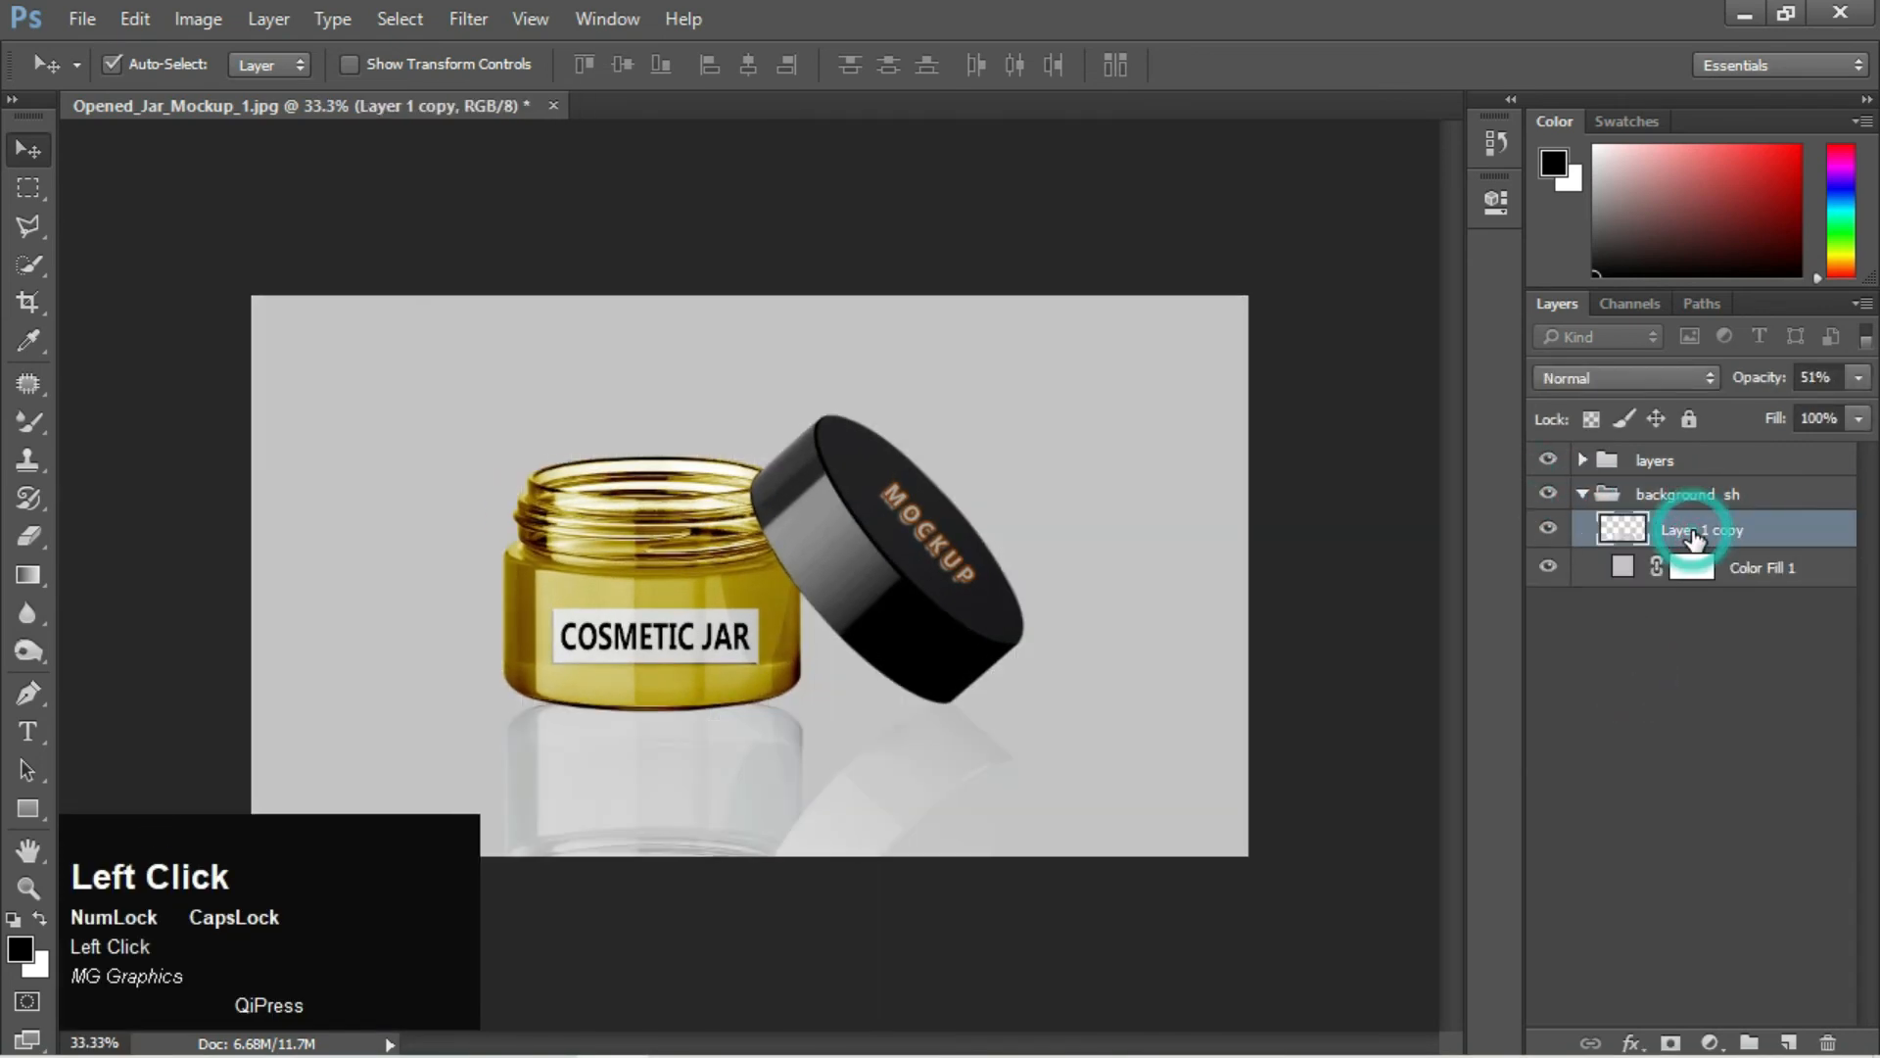
{"action": "key", "text": "Delete"}
{"action": "left_click", "coordinate": [1681, 625]}
{"action": "left_click", "coordinate": [1581, 495]}
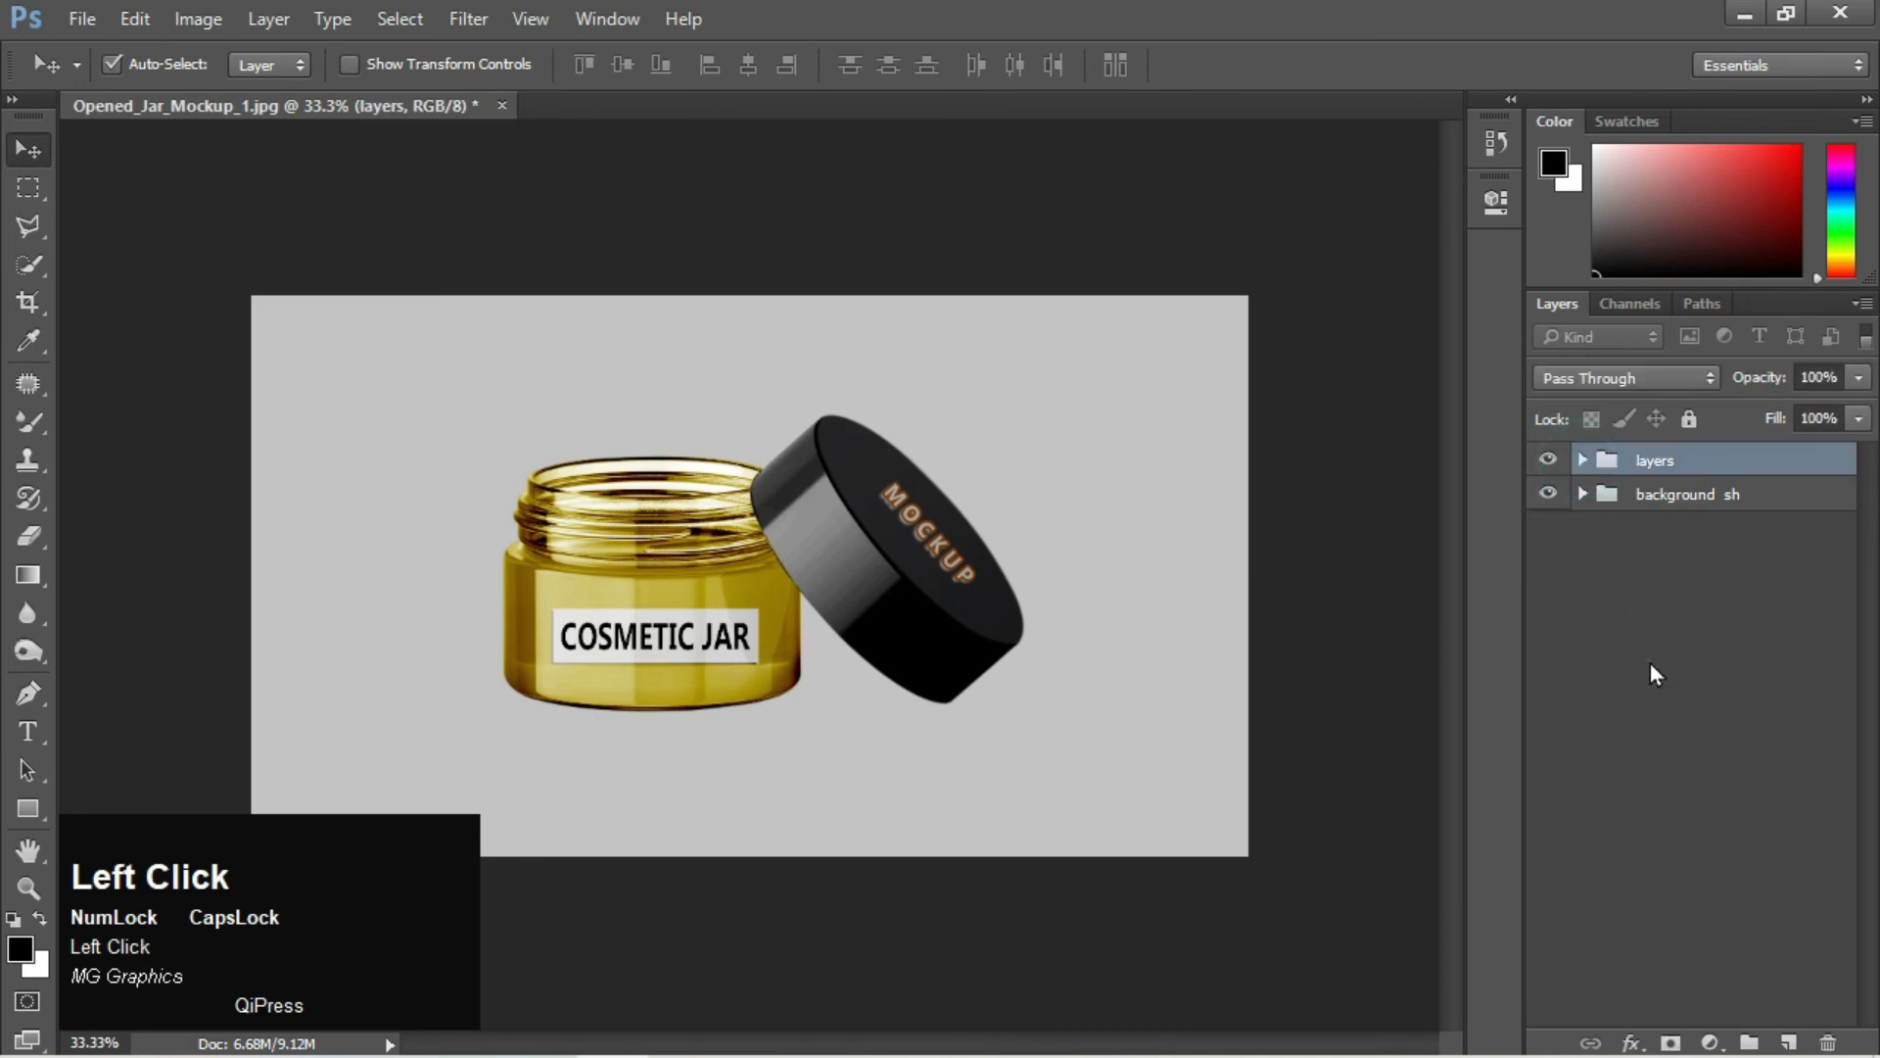
Hide the Color Fill 1 background and save the image as a PNG named Opened_Jar_Mockup_1 on the E: drive
{"action": "left_click", "coordinate": [1582, 494]}
{"action": "left_click", "coordinate": [1548, 529]}
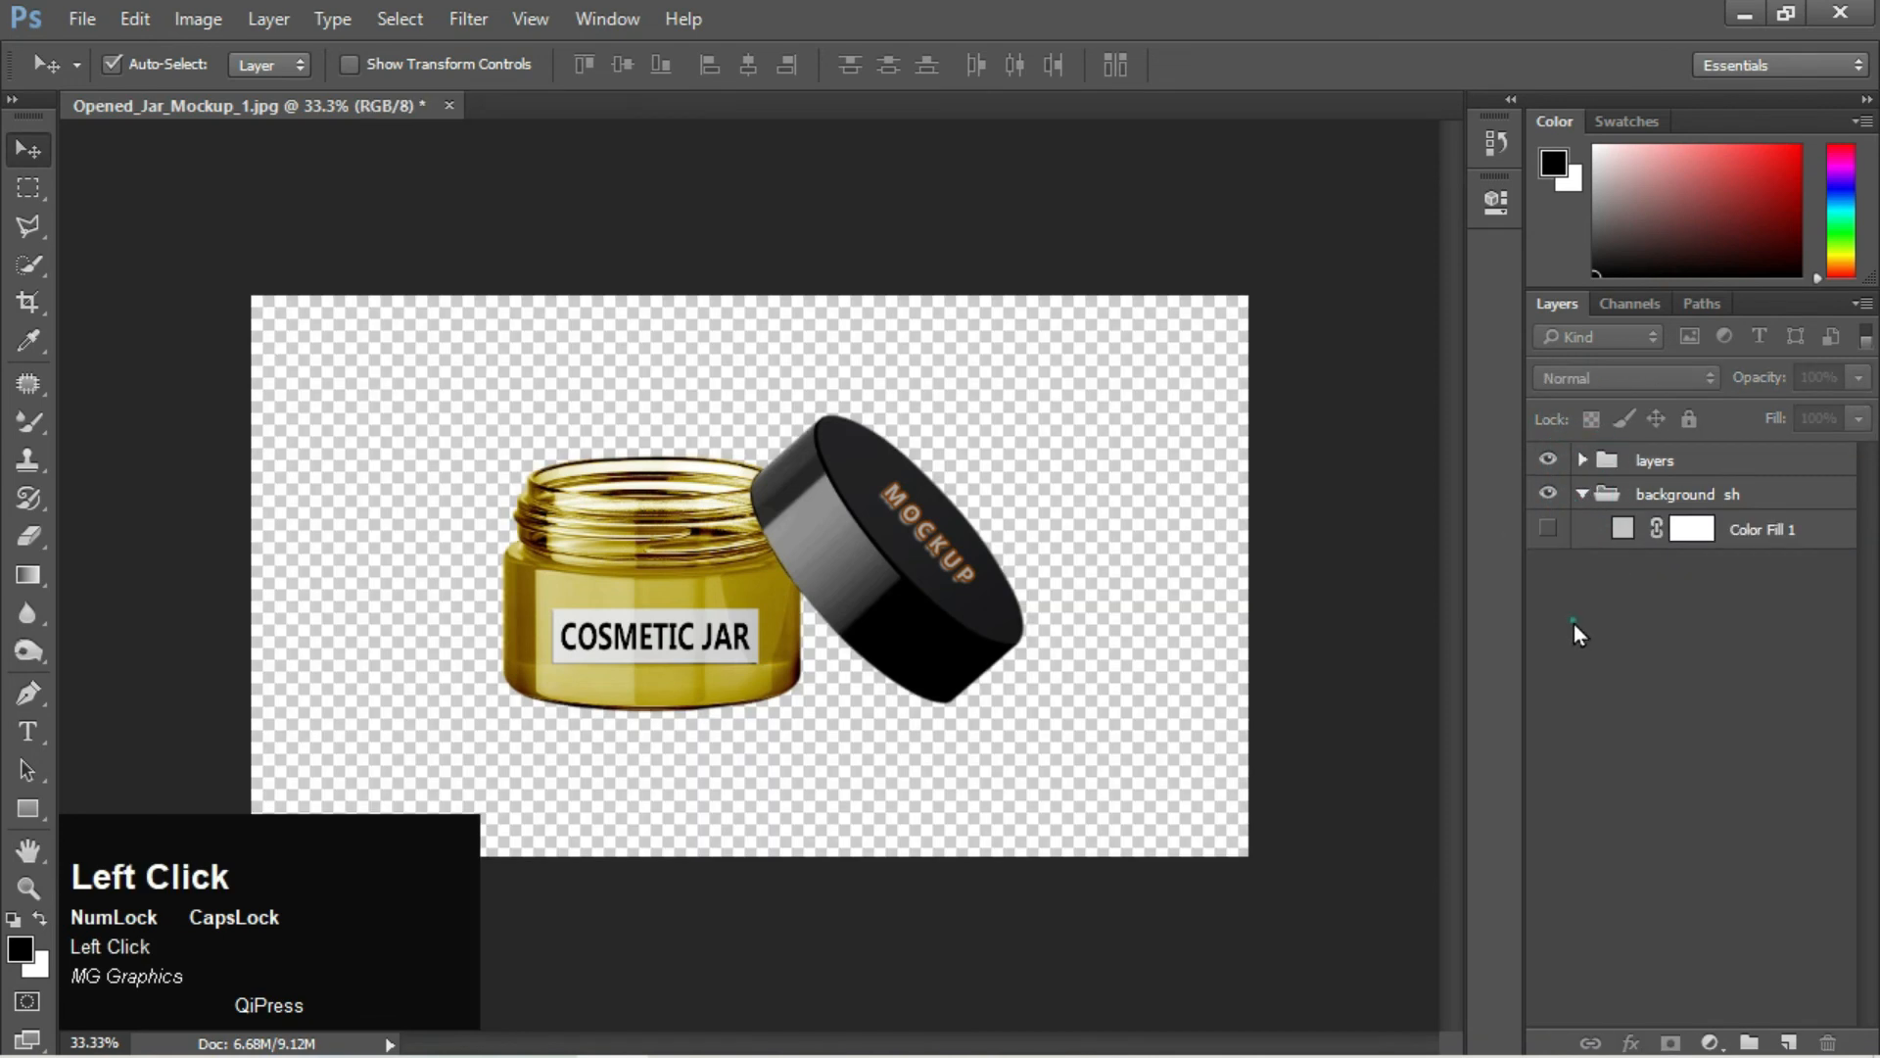
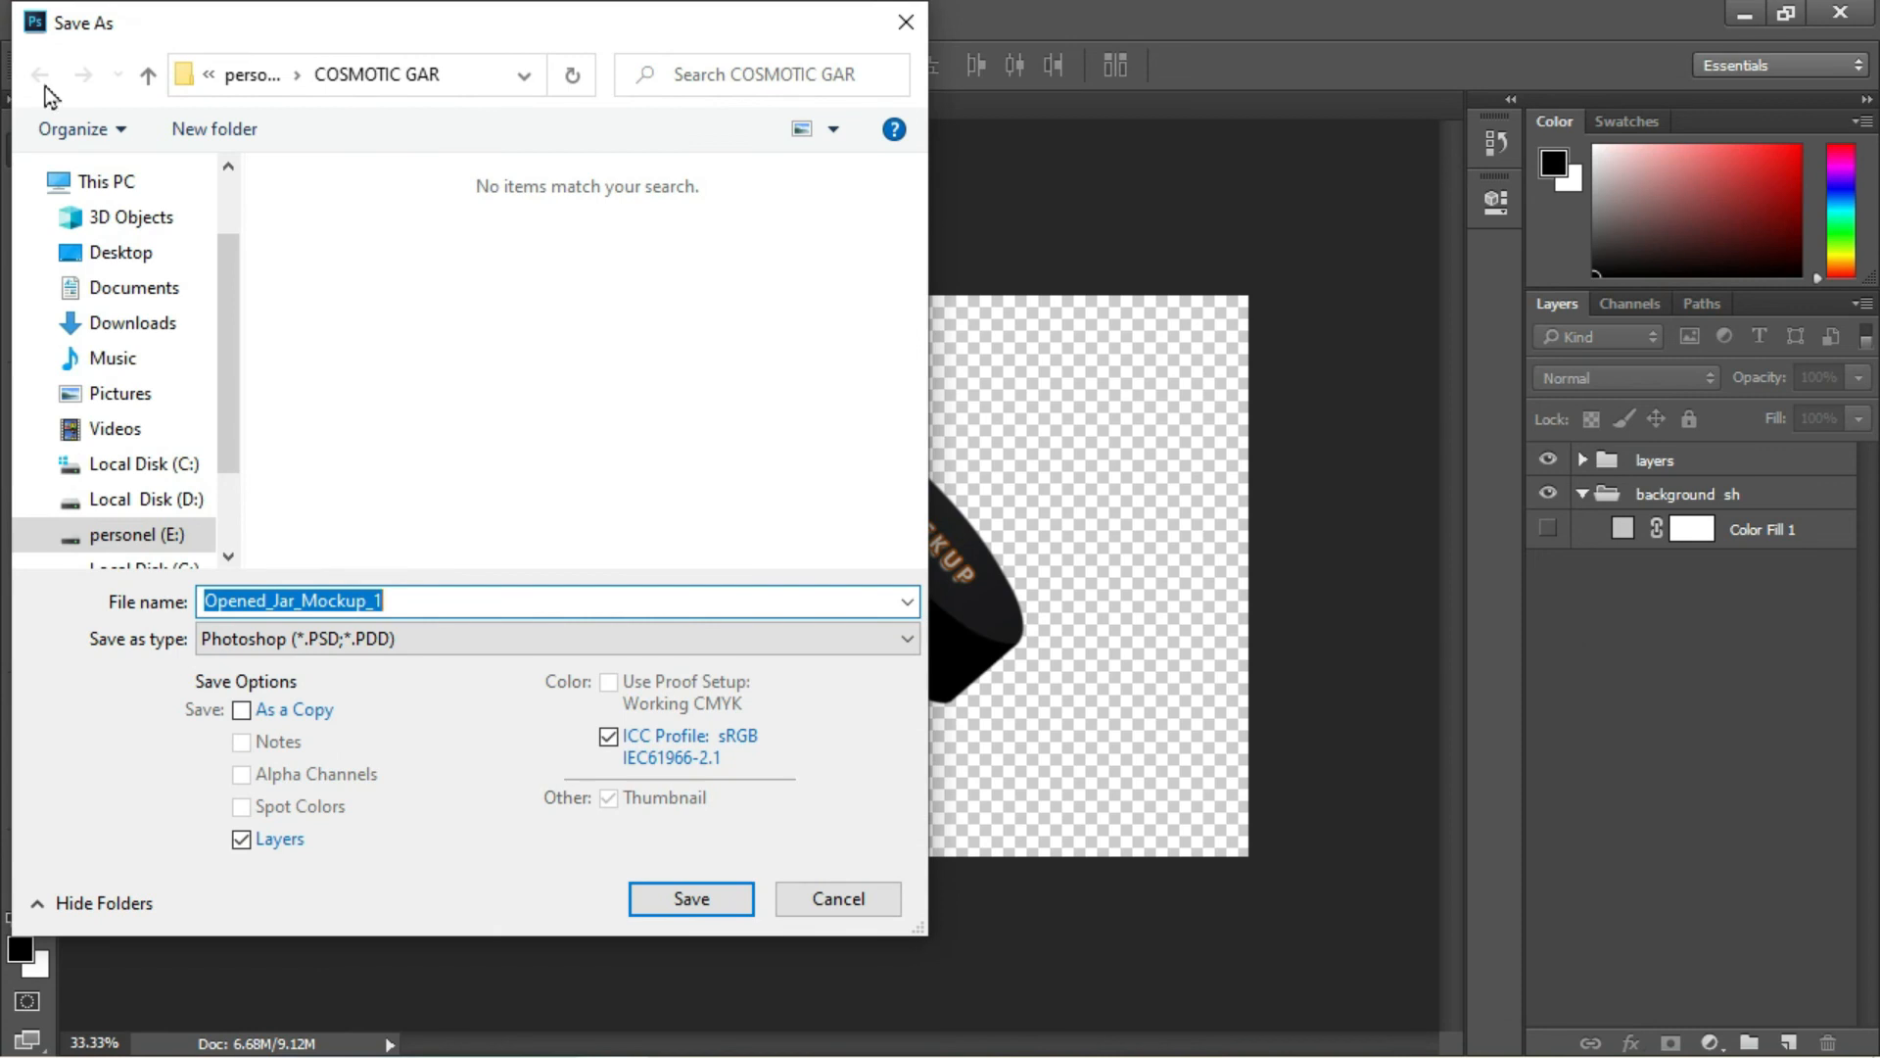
{"action": "left_click", "coordinate": [167, 411]}
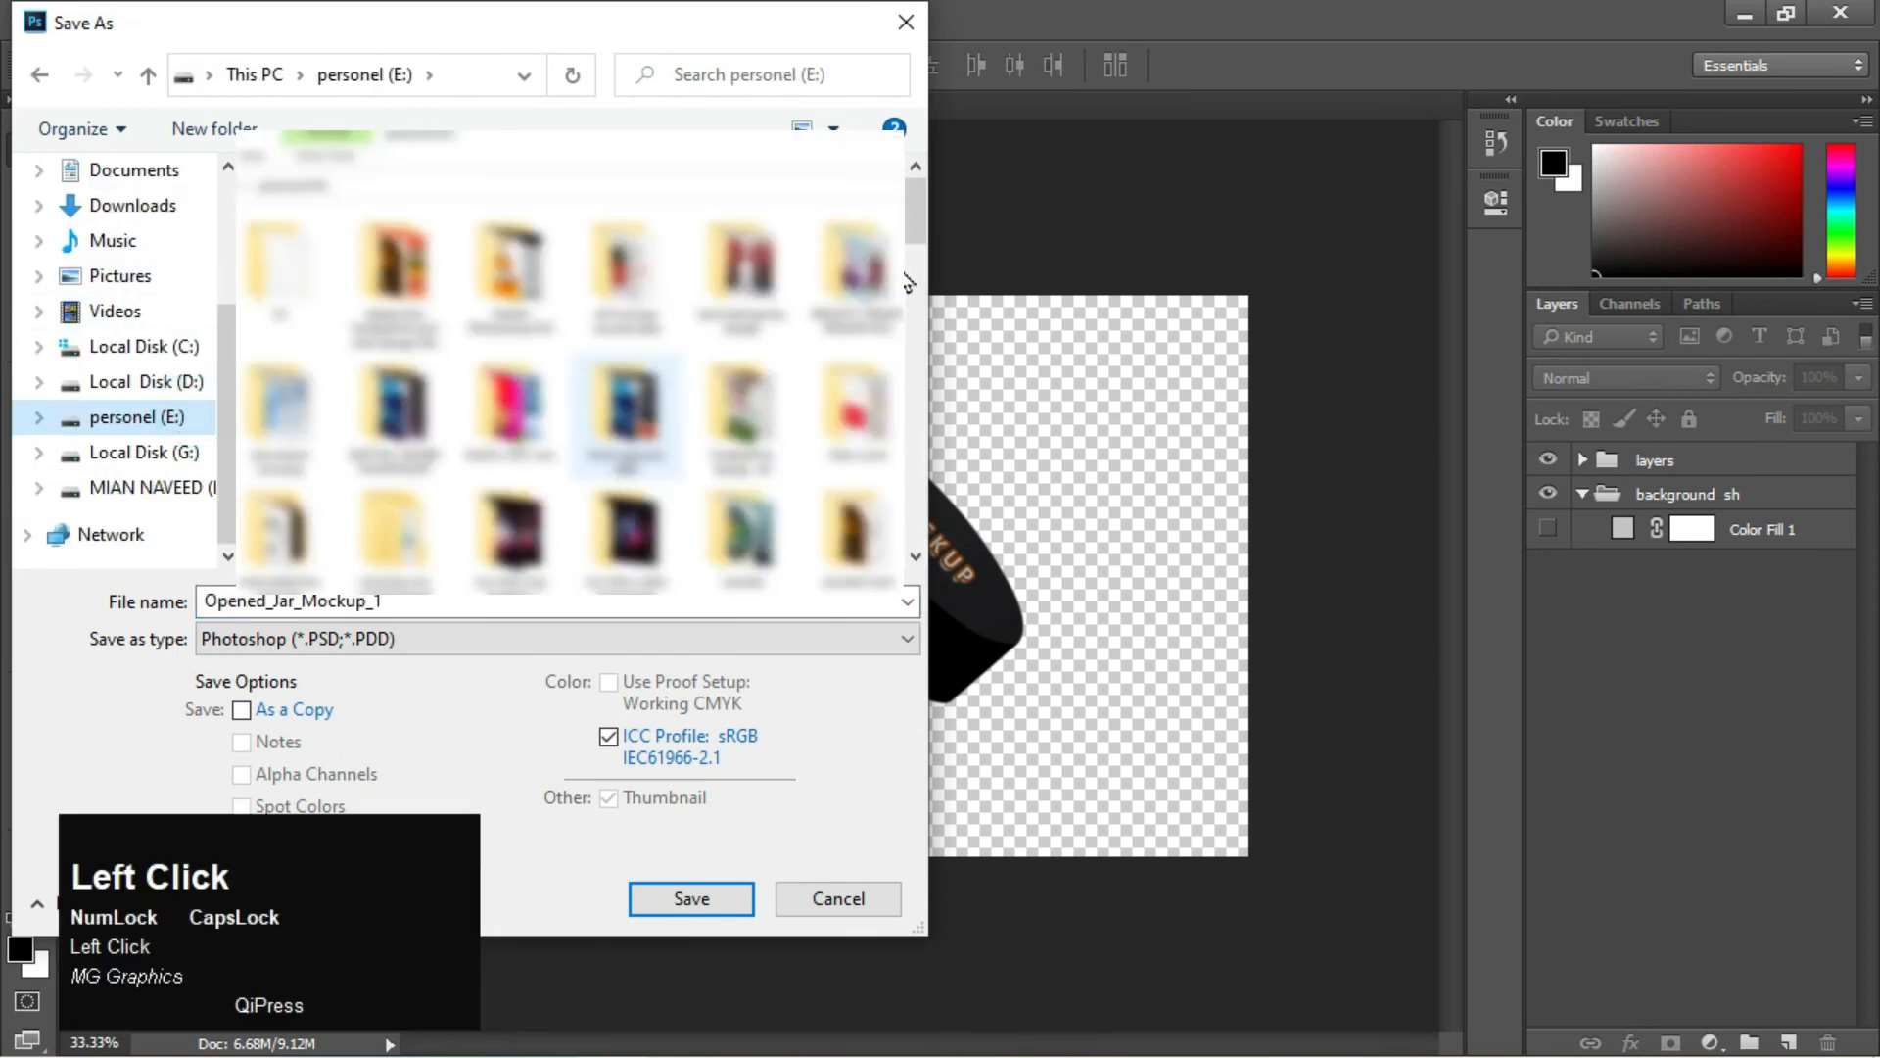
{"action": "left_click_drag", "start_coordinate": [916, 196], "coordinate": [914, 510]}
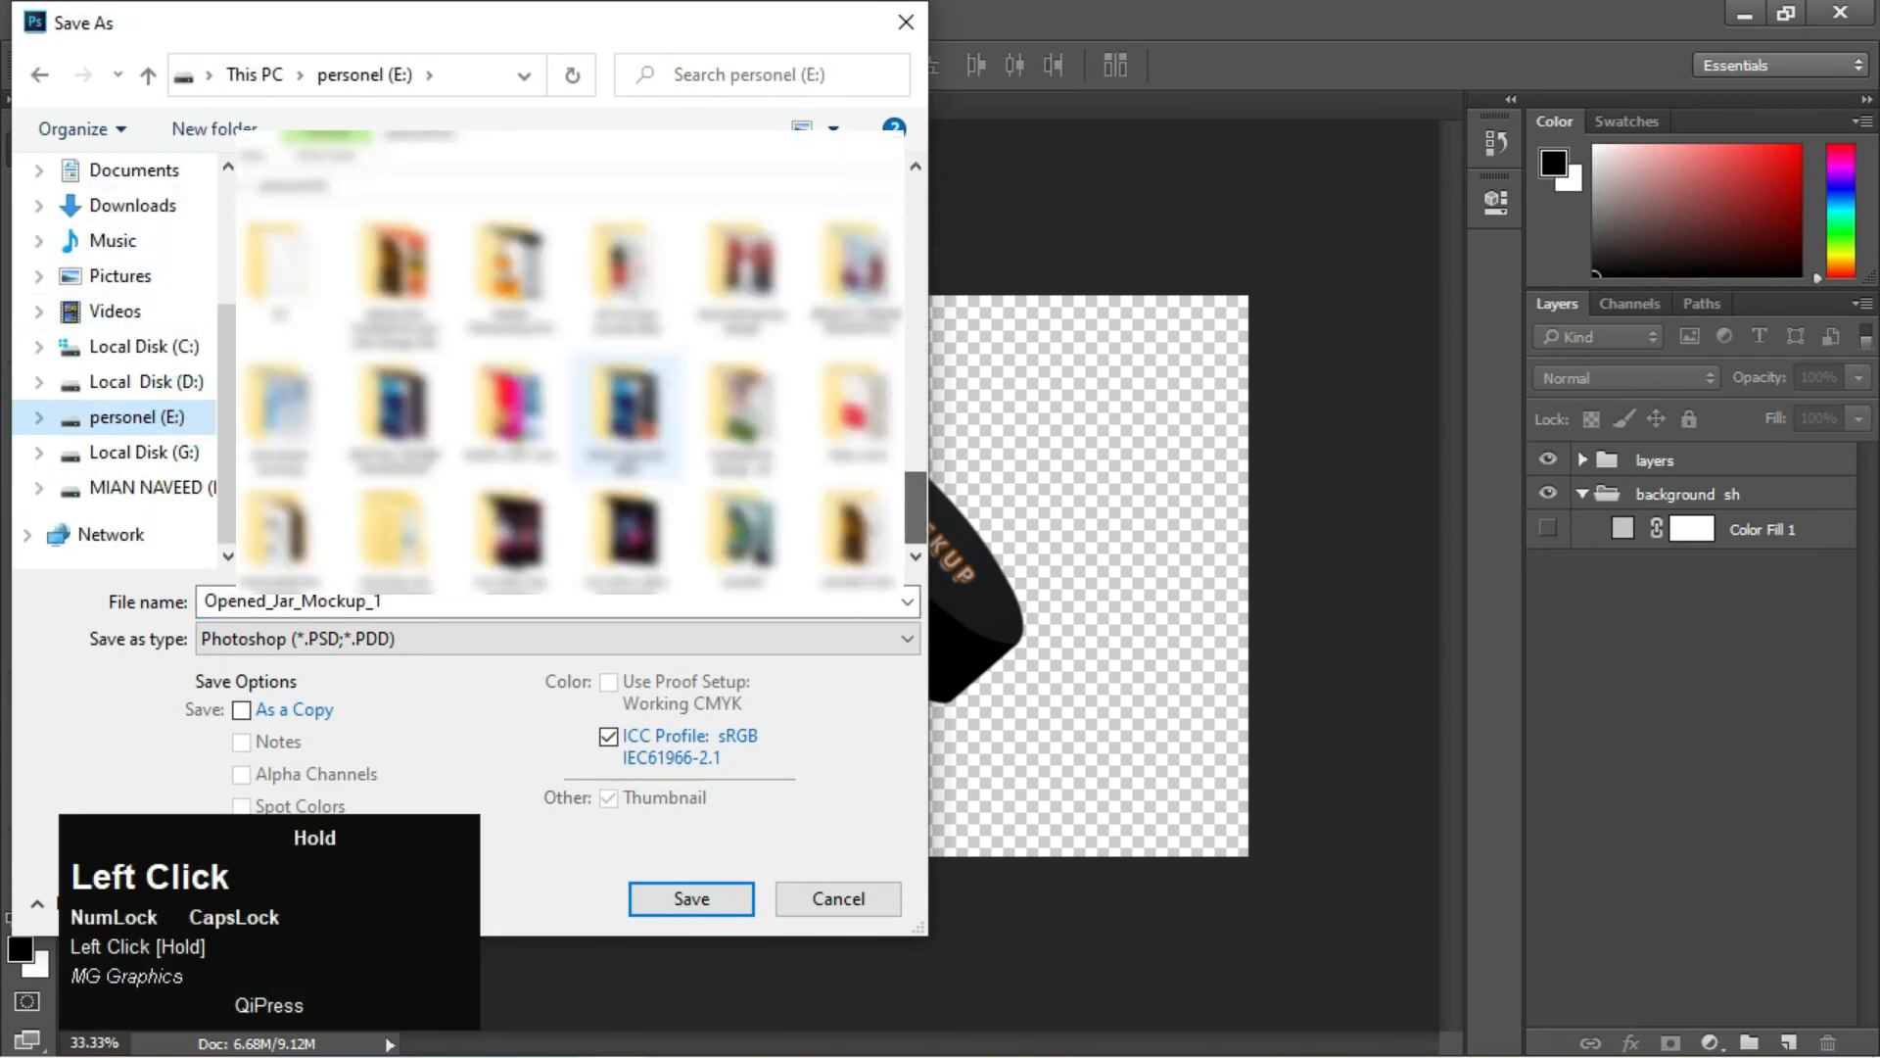
{"action": "left_click", "coordinate": [462, 645]}
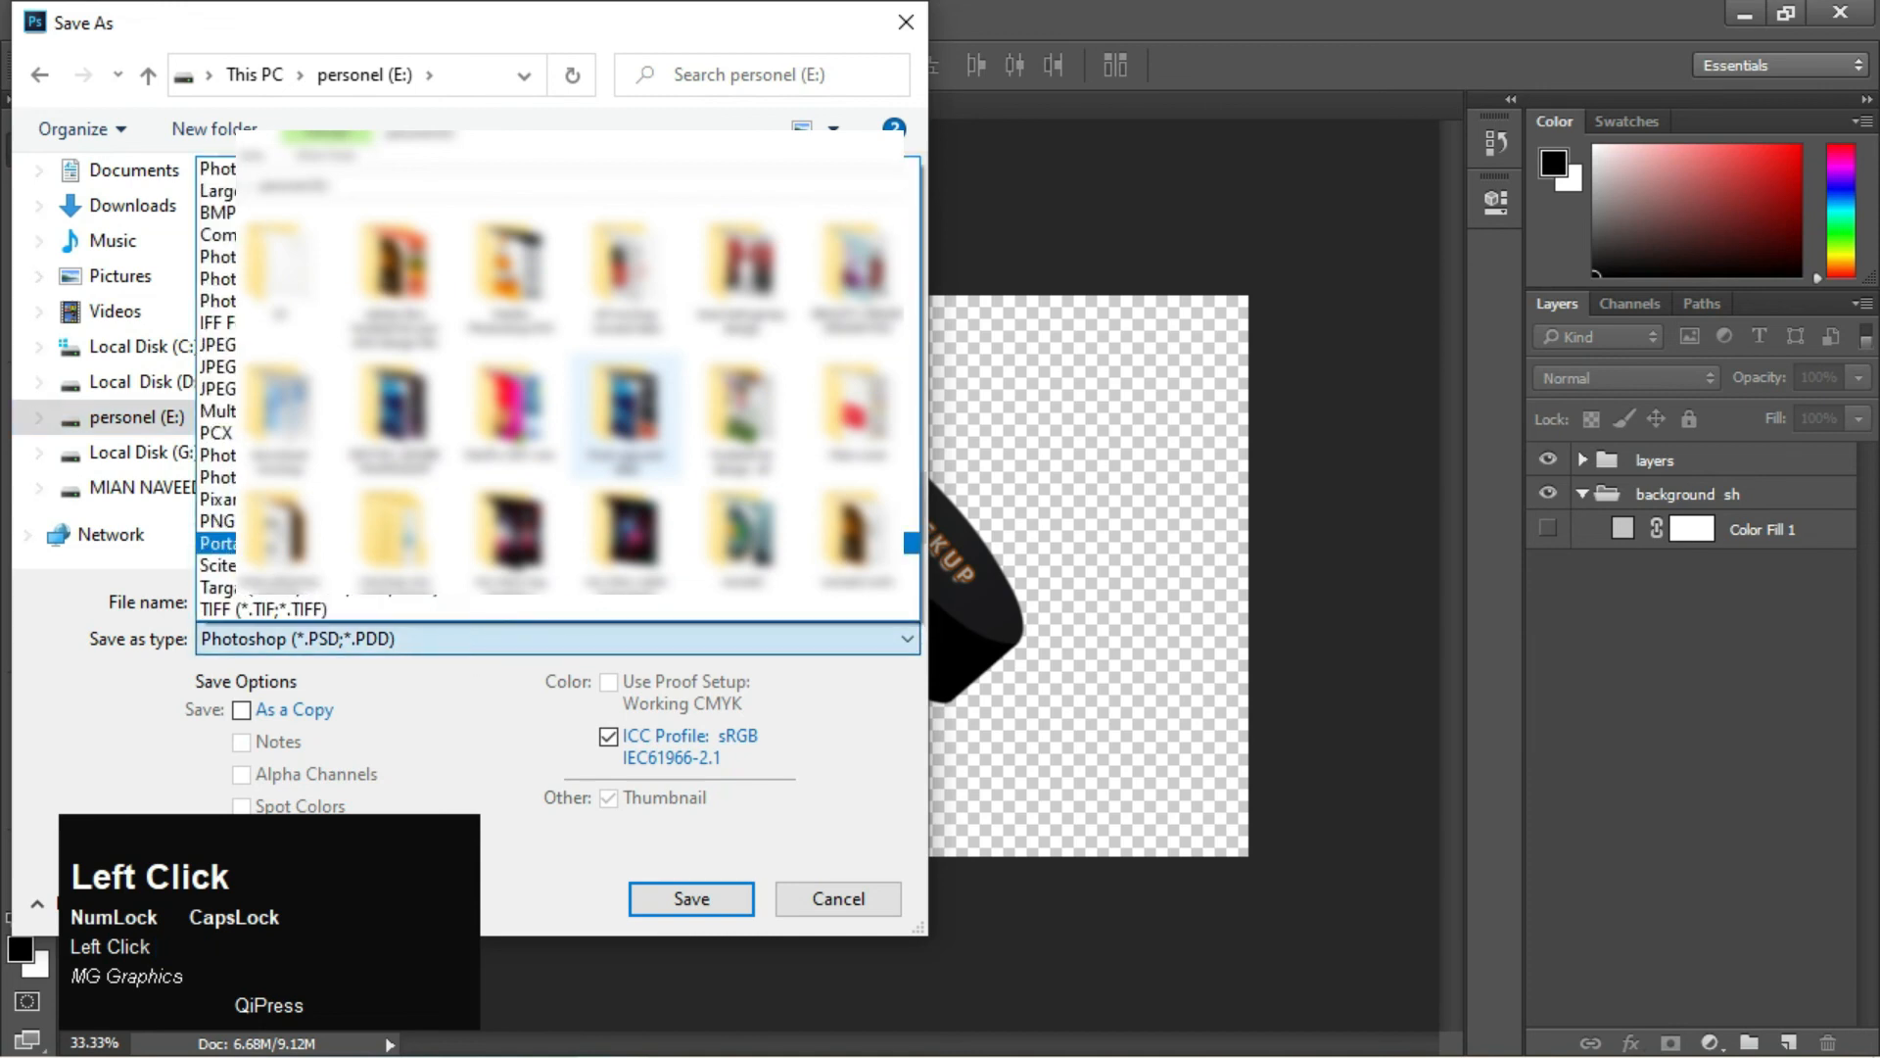
{"action": "left_click", "coordinate": [217, 520]}
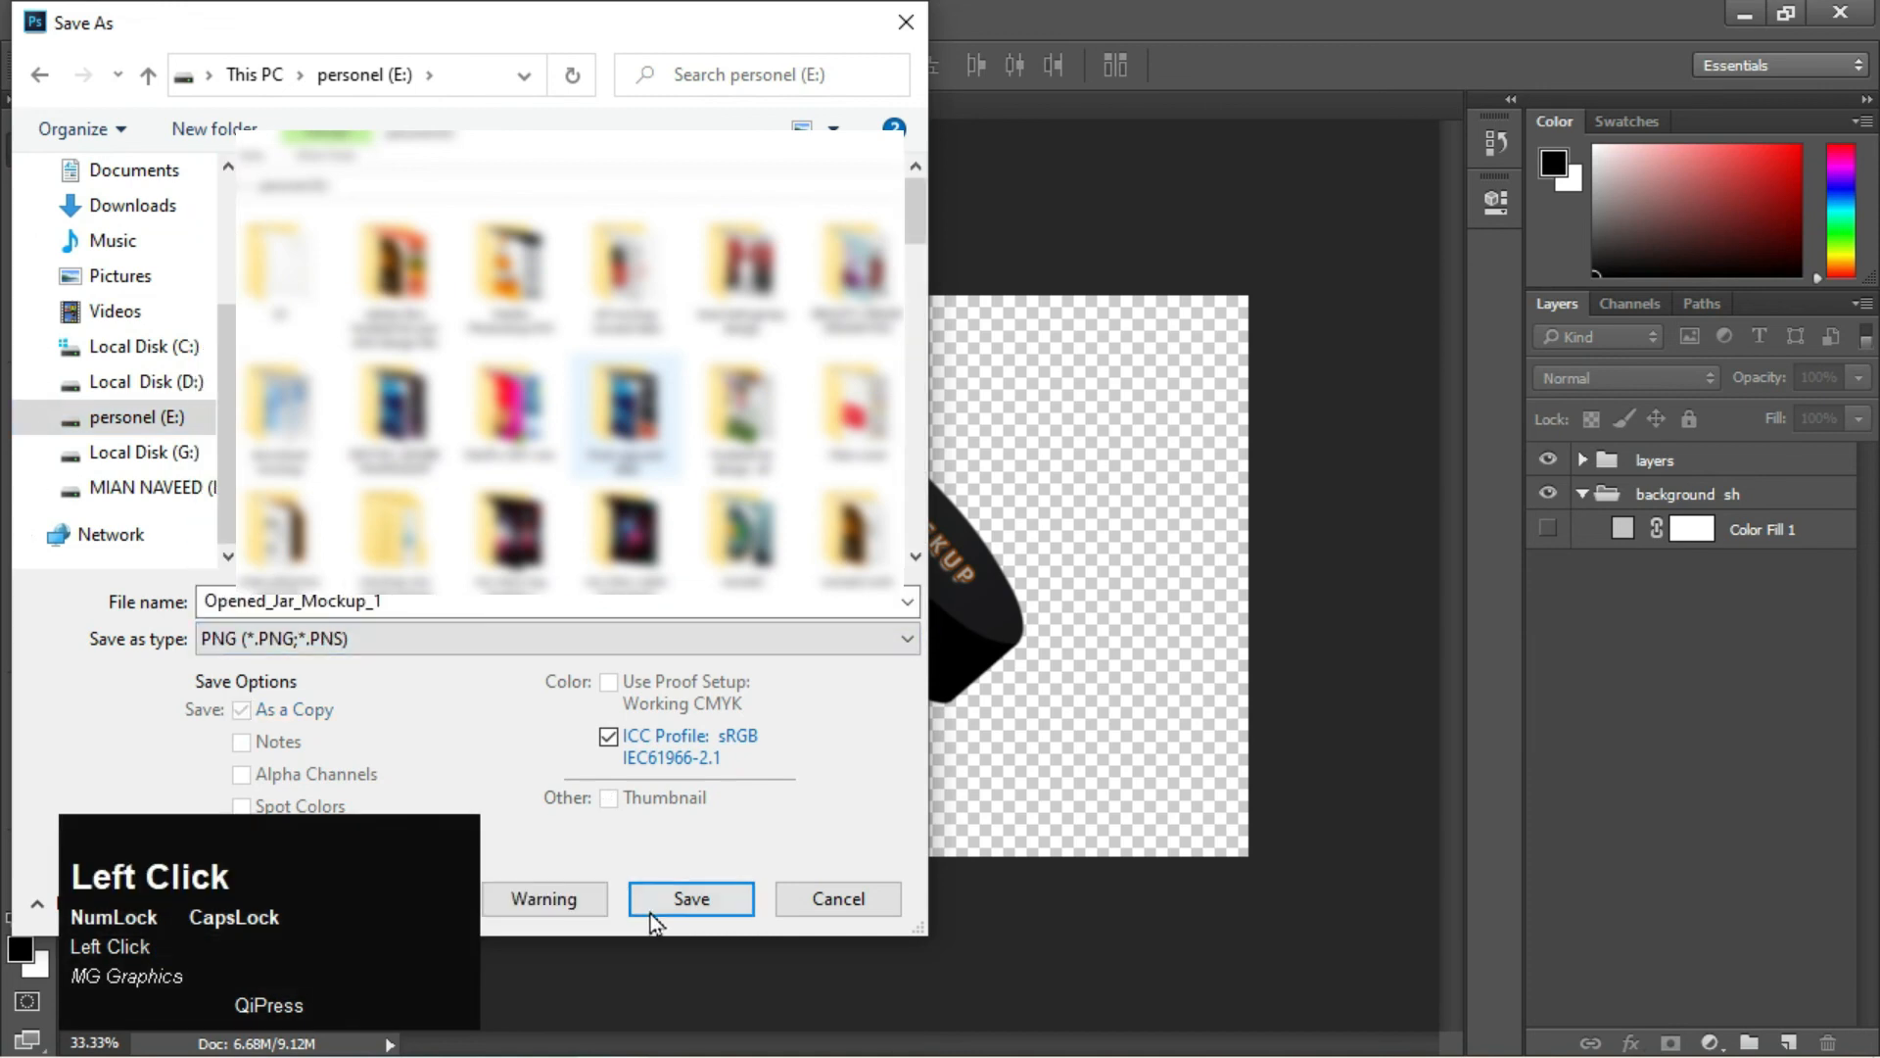
{"action": "left_click", "coordinate": [725, 897]}
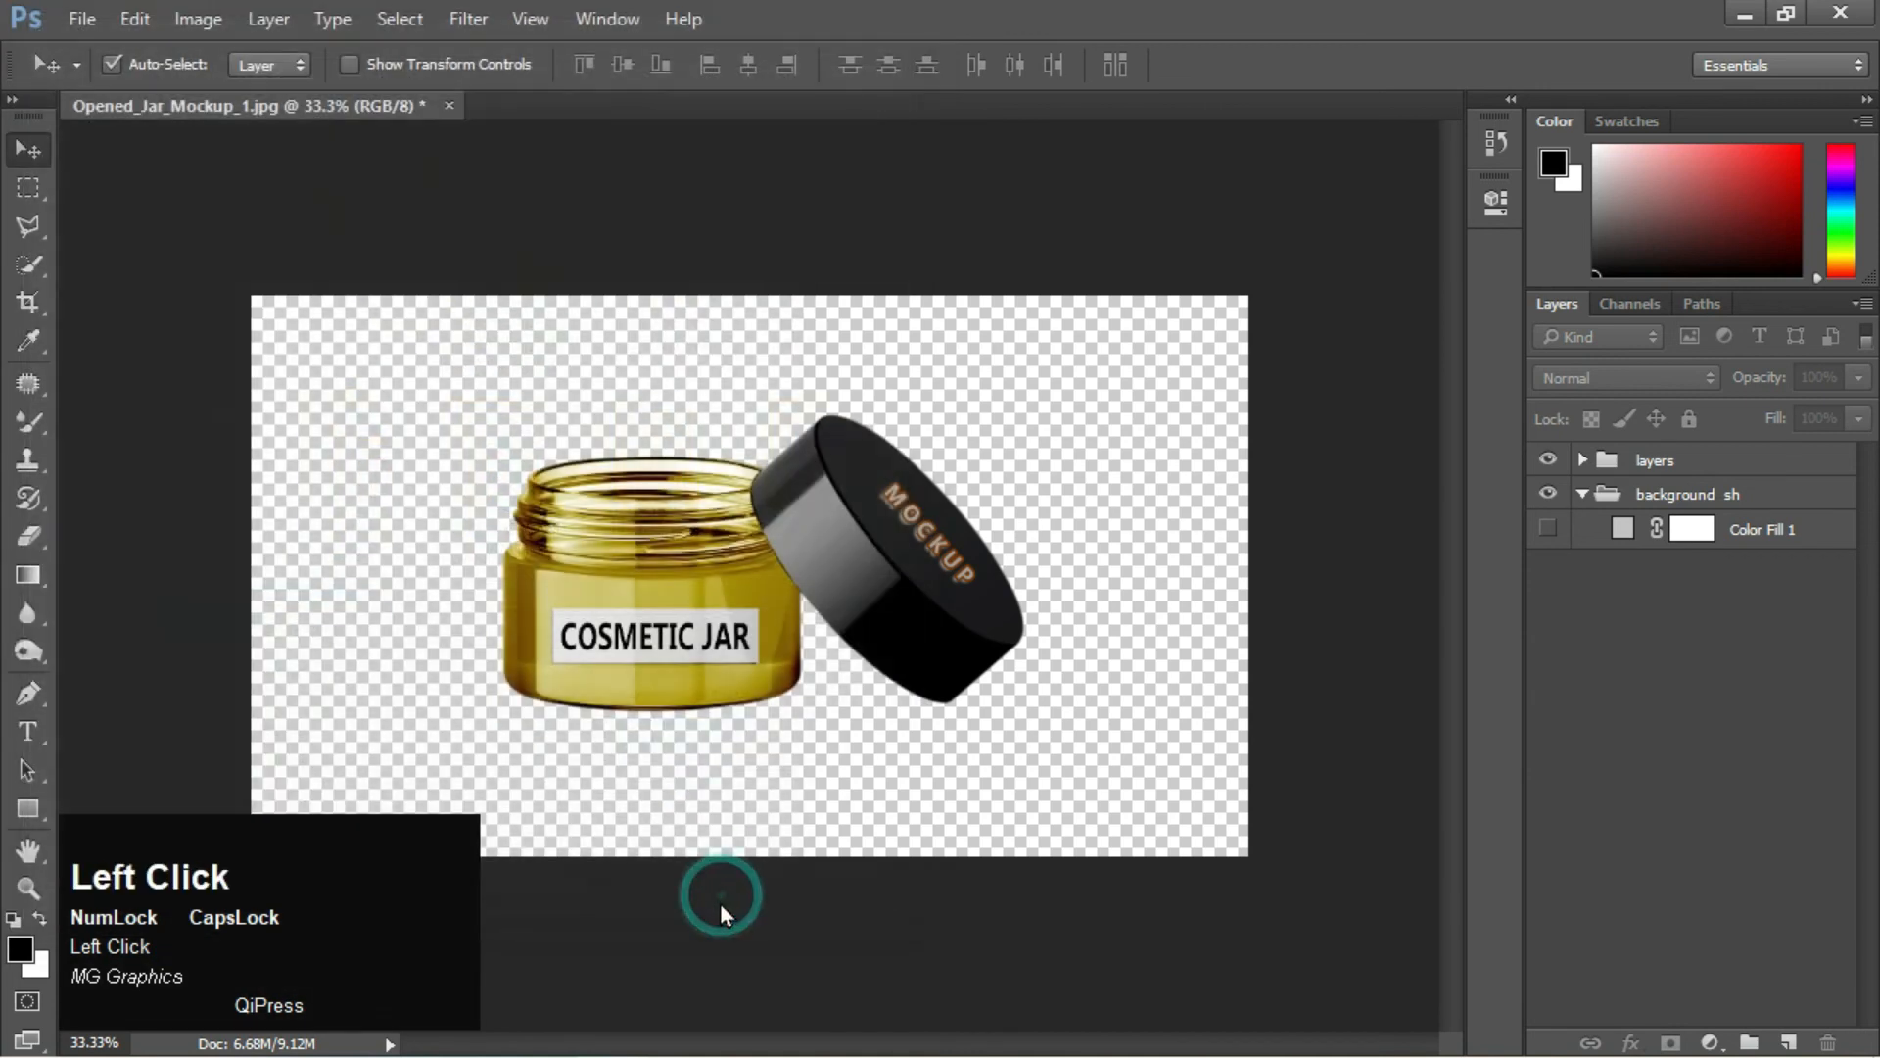
{"action": "left_click", "coordinate": [1009, 461]}
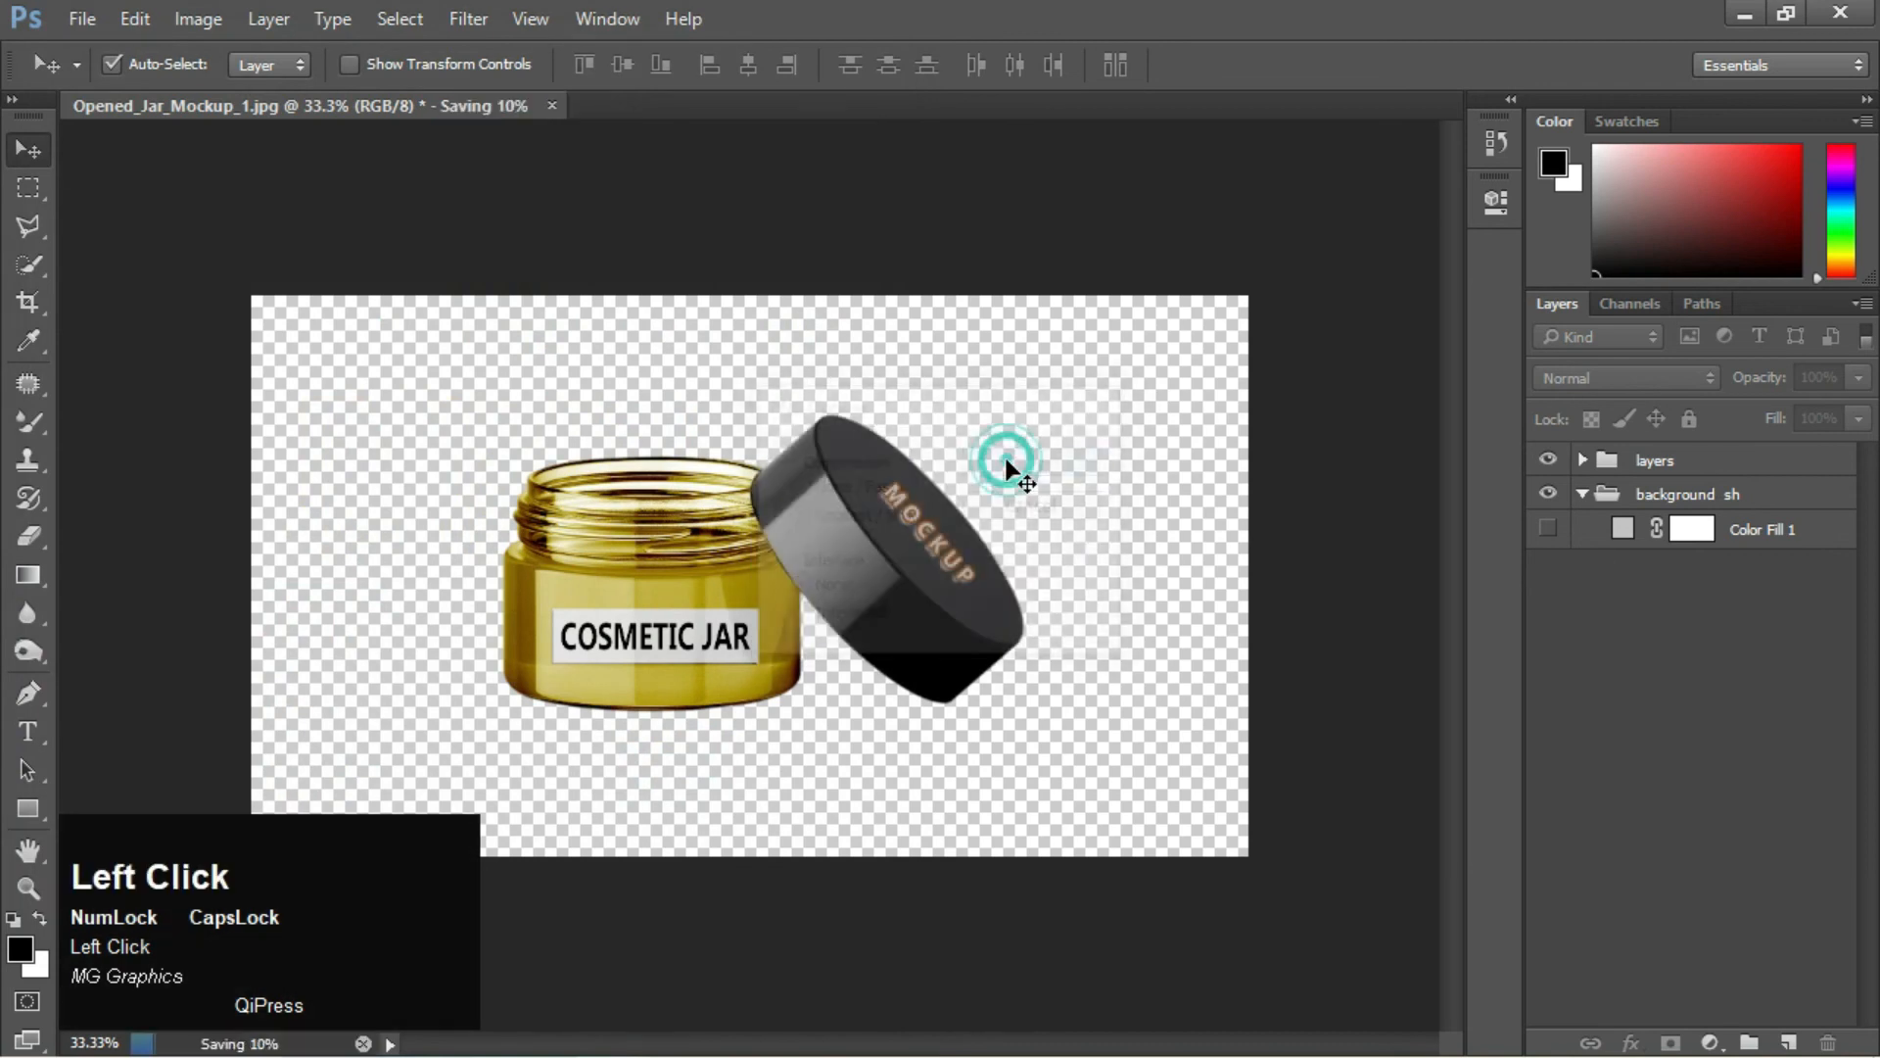
Open the saved Opened_Jar_Mockup_1.png, copy its jar image into the mockup document, and close the PNG
{"action": "left_click", "coordinate": [84, 24]}
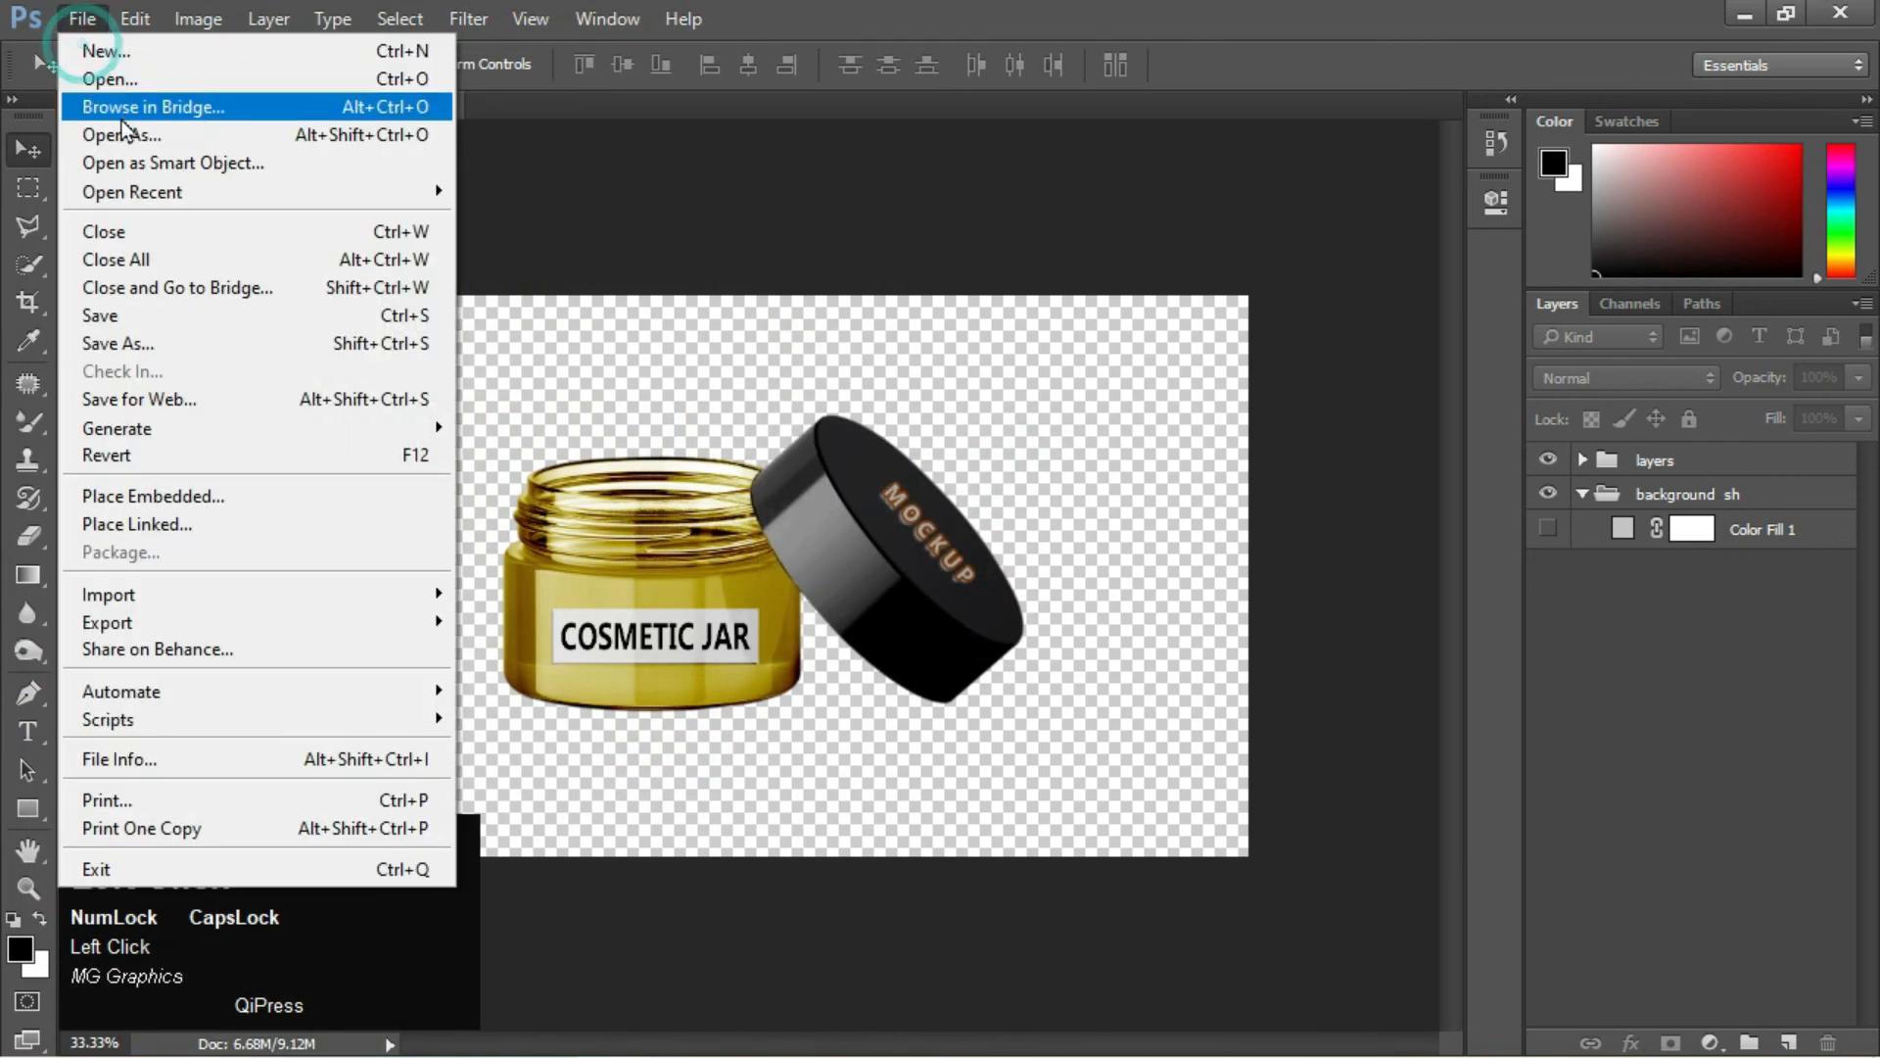
{"action": "left_click", "coordinate": [121, 91]}
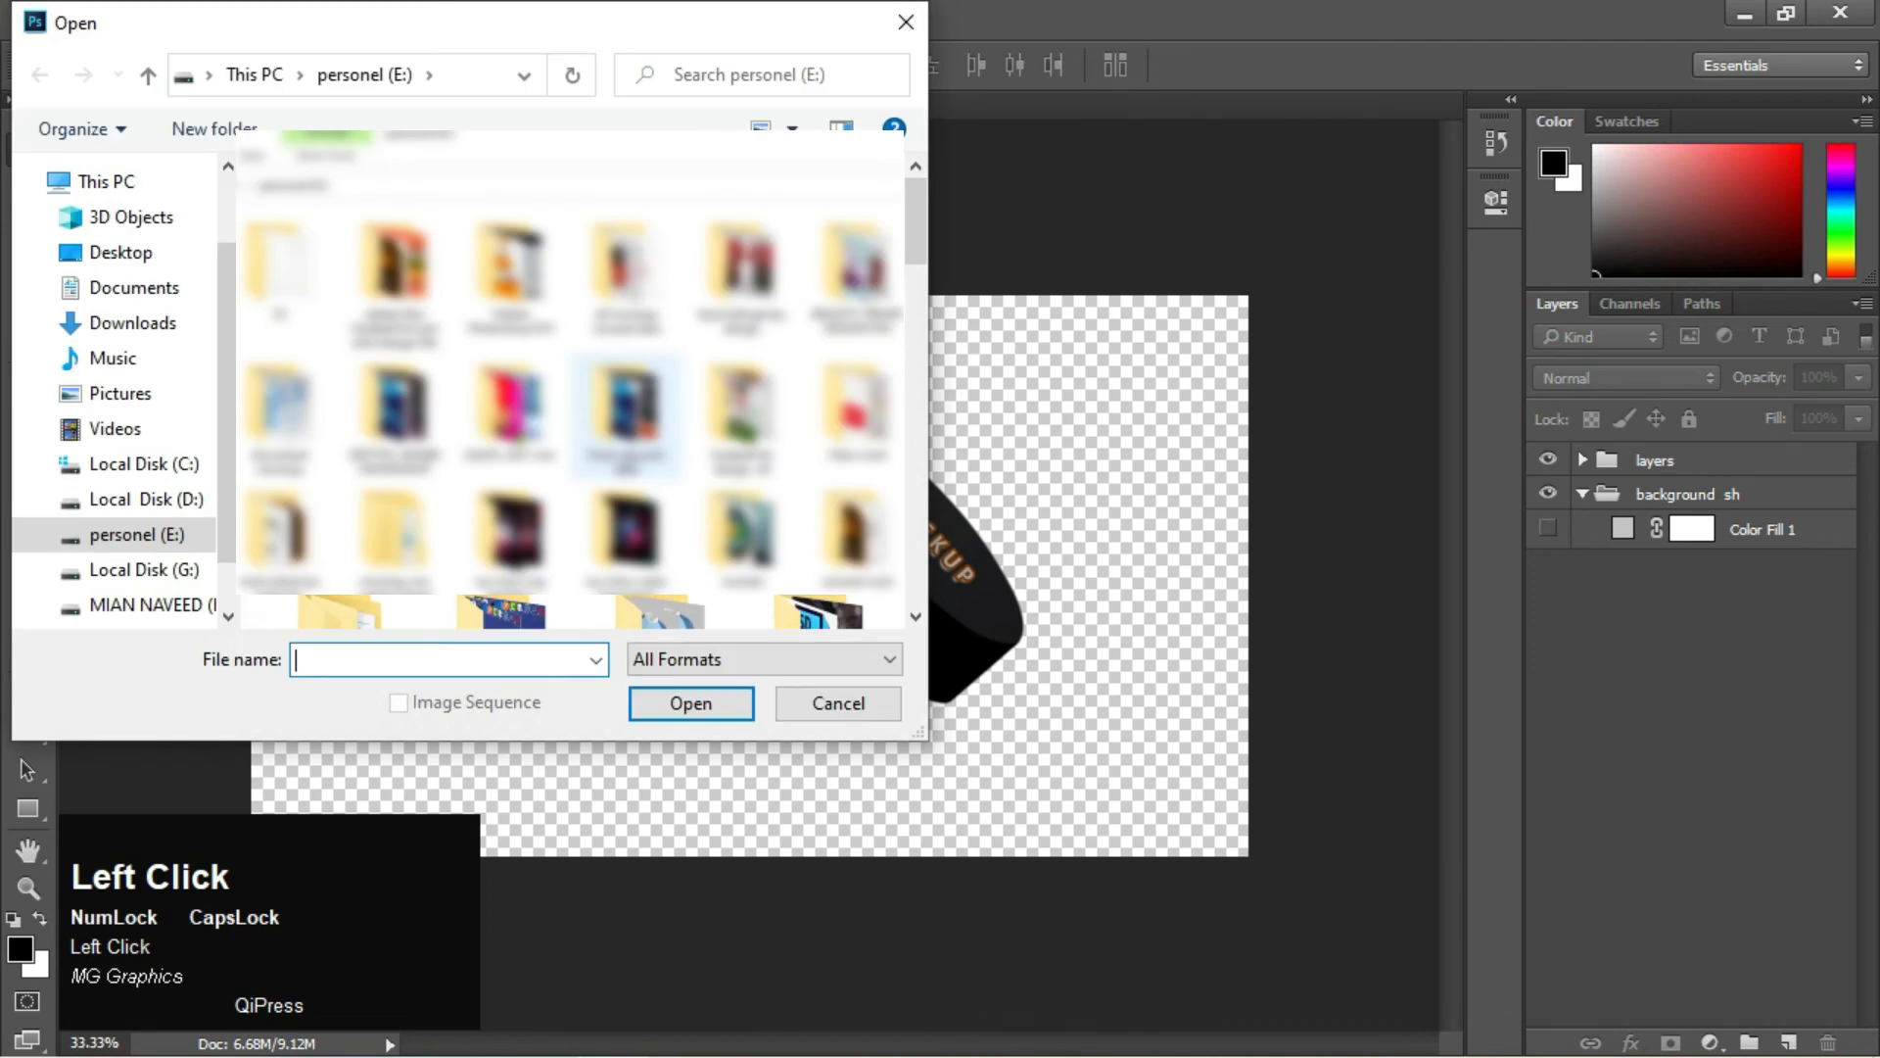
{"action": "left_click_drag", "start_coordinate": [920, 229], "coordinate": [899, 623]}
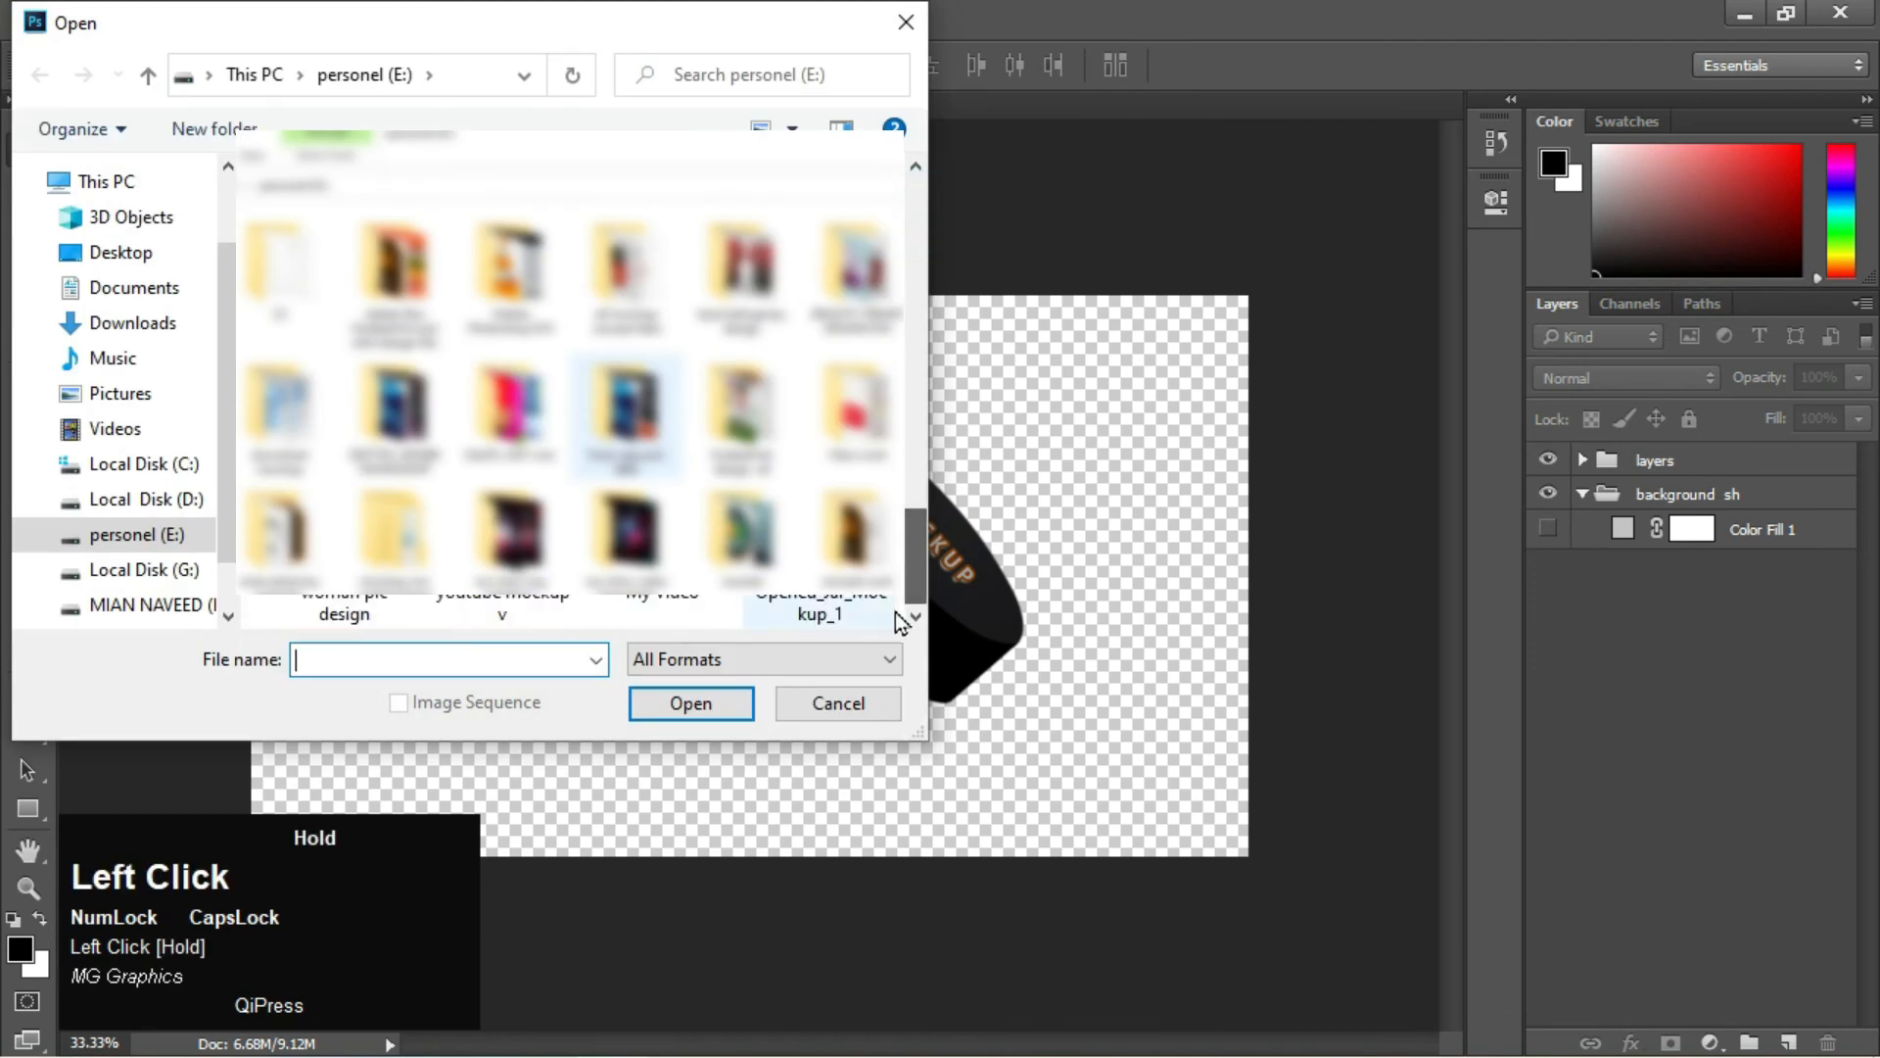
{"action": "left_click", "coordinate": [827, 611]}
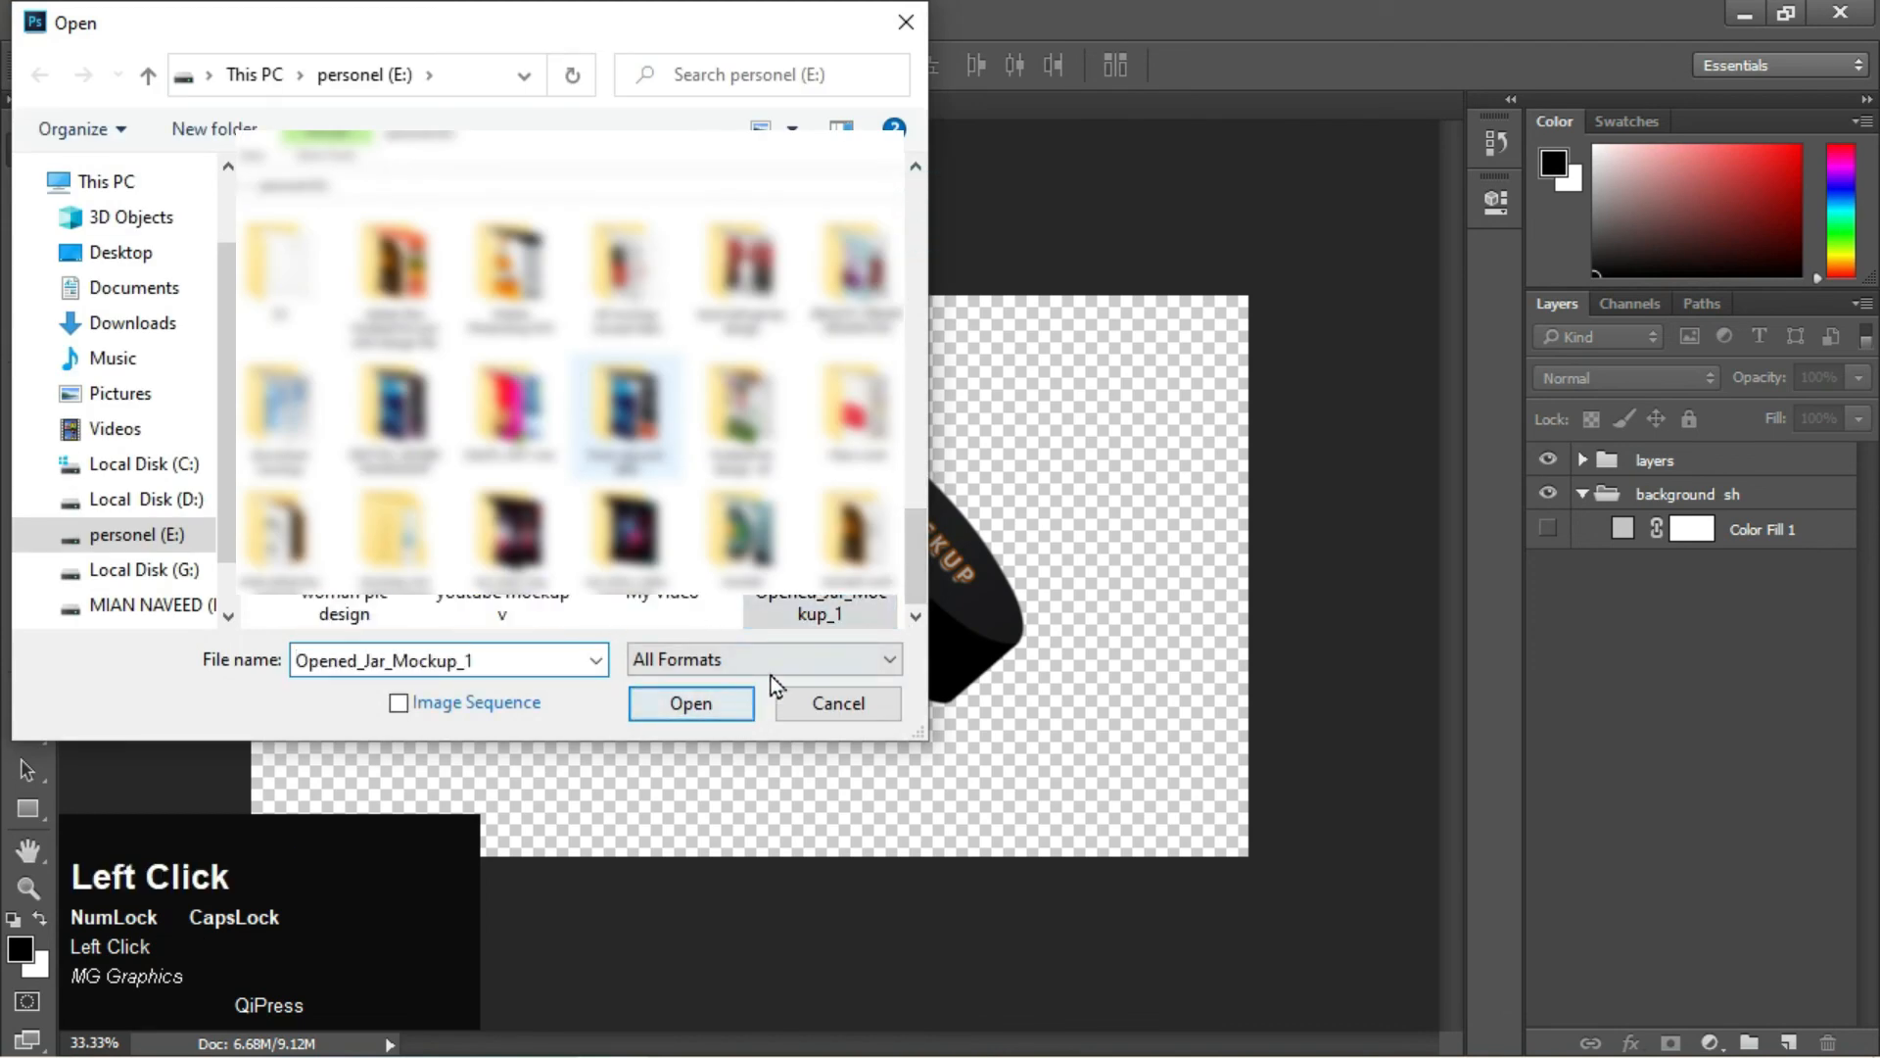
{"action": "left_click", "coordinate": [736, 705]}
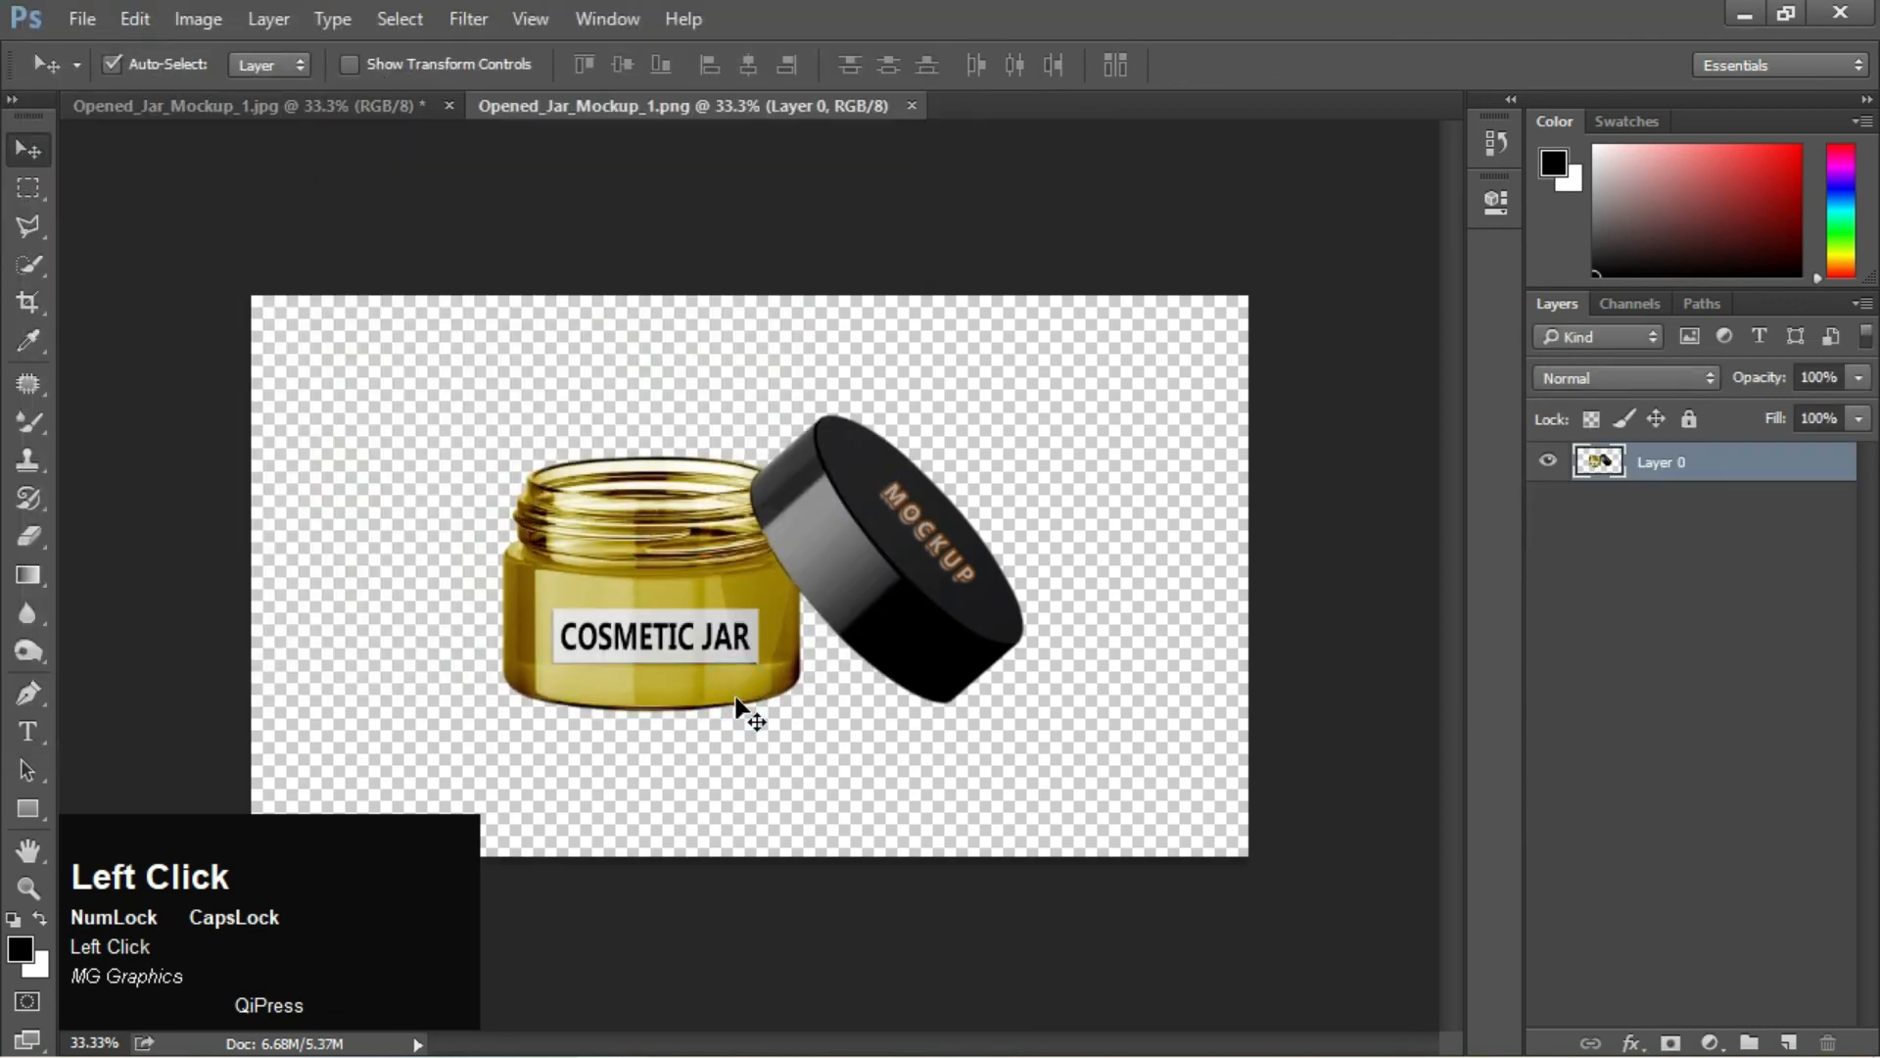
{"action": "left_click_drag", "start_coordinate": [818, 489], "coordinate": [691, 626]}
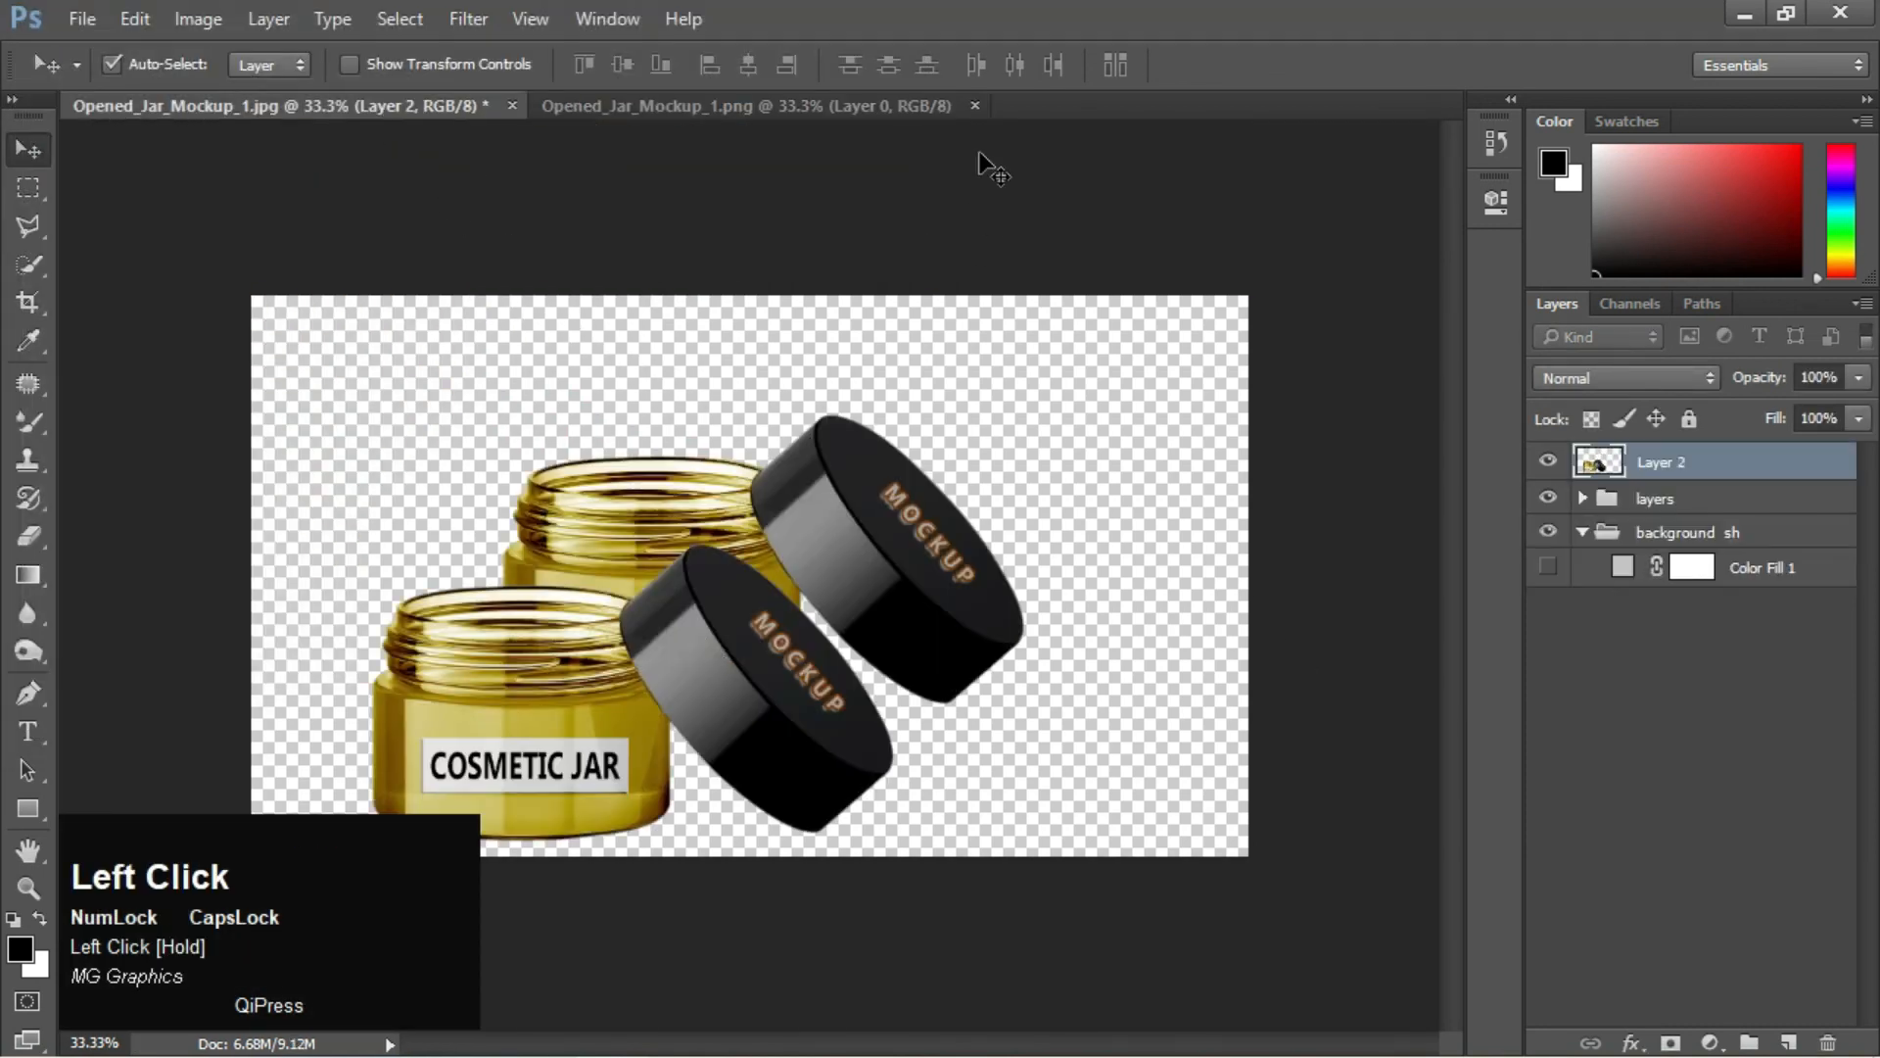
{"action": "left_click", "coordinate": [911, 105]}
Show Color Fill 1, place the copied jar directly below the original, and put its layer above Color Fill 1 in background sh
{"action": "left_click", "coordinate": [1547, 566]}
{"action": "left_click_drag", "start_coordinate": [750, 744], "coordinate": [886, 813]}
{"action": "left_click_drag", "start_coordinate": [1692, 469], "coordinate": [1689, 551]}
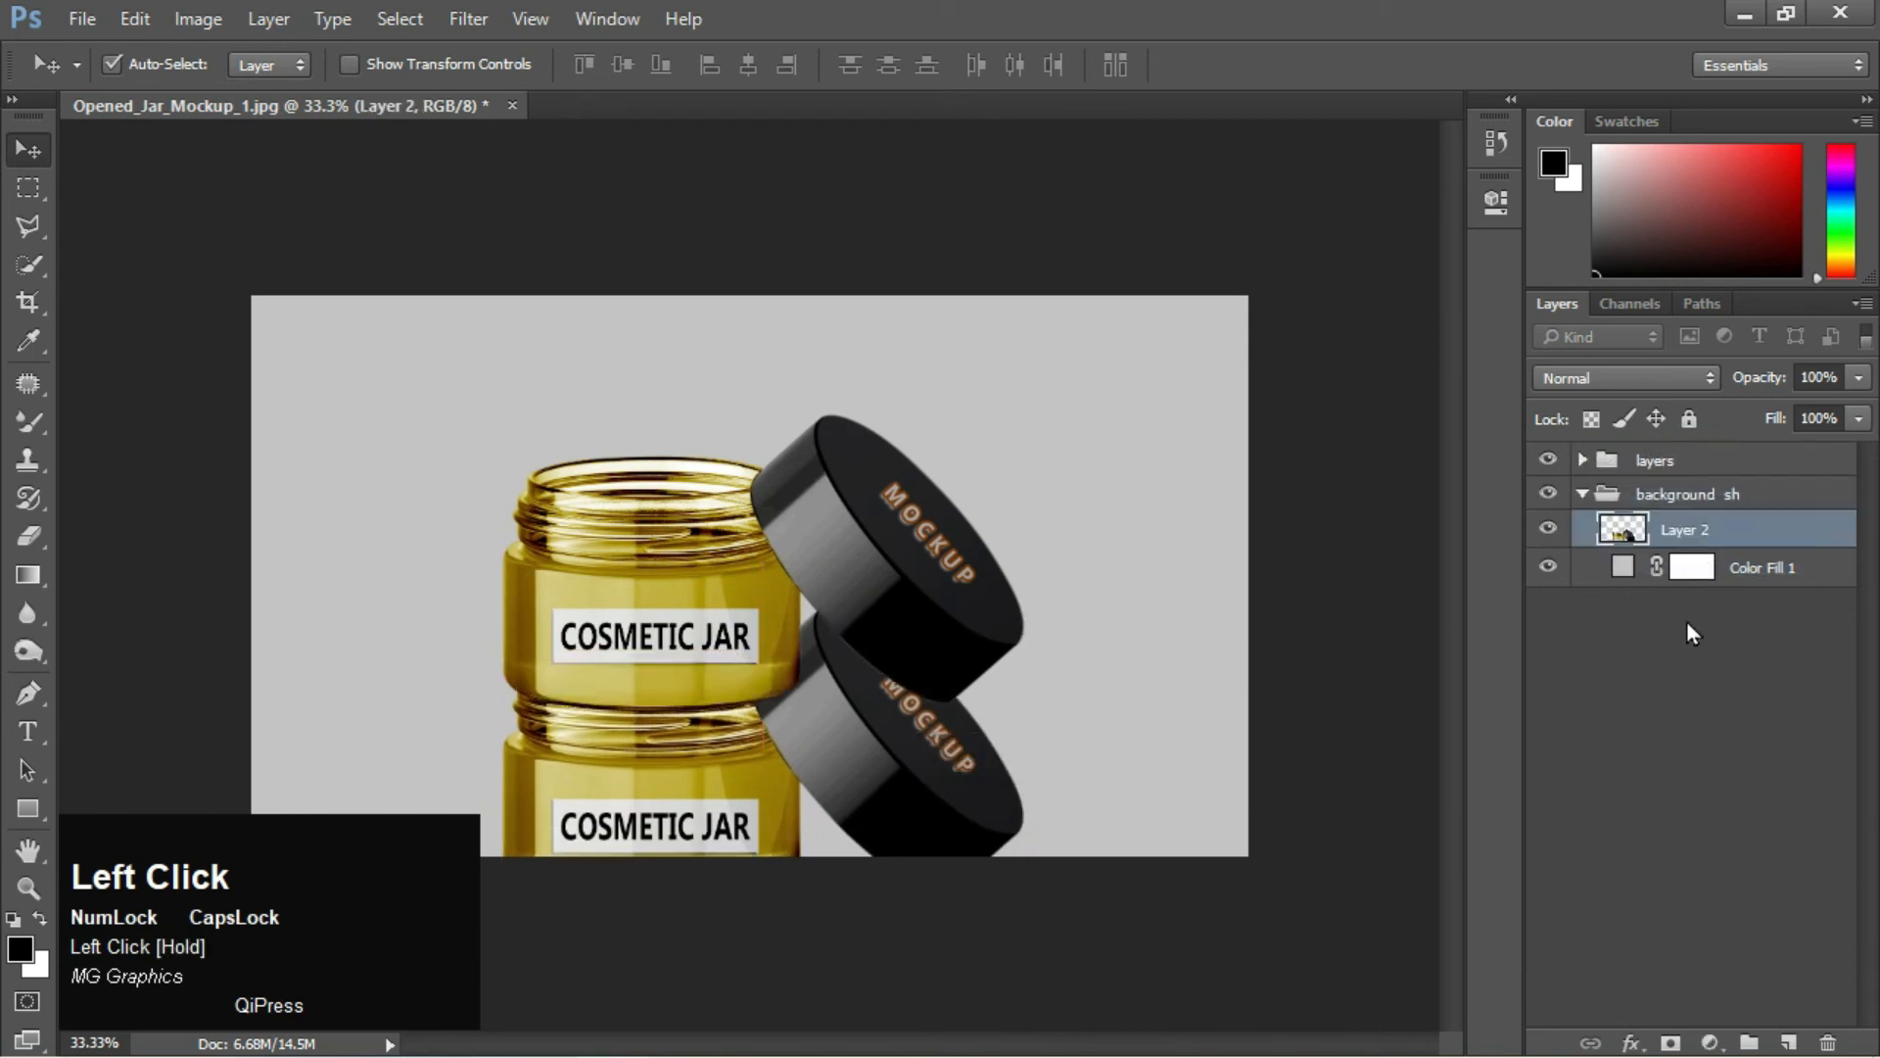
Flip the copied jar vertically and align it under the original jar and lid as a mirrored reflection
{"action": "left_click", "coordinate": [154, 27]}
{"action": "mouse_move", "coordinate": [444, 619]}
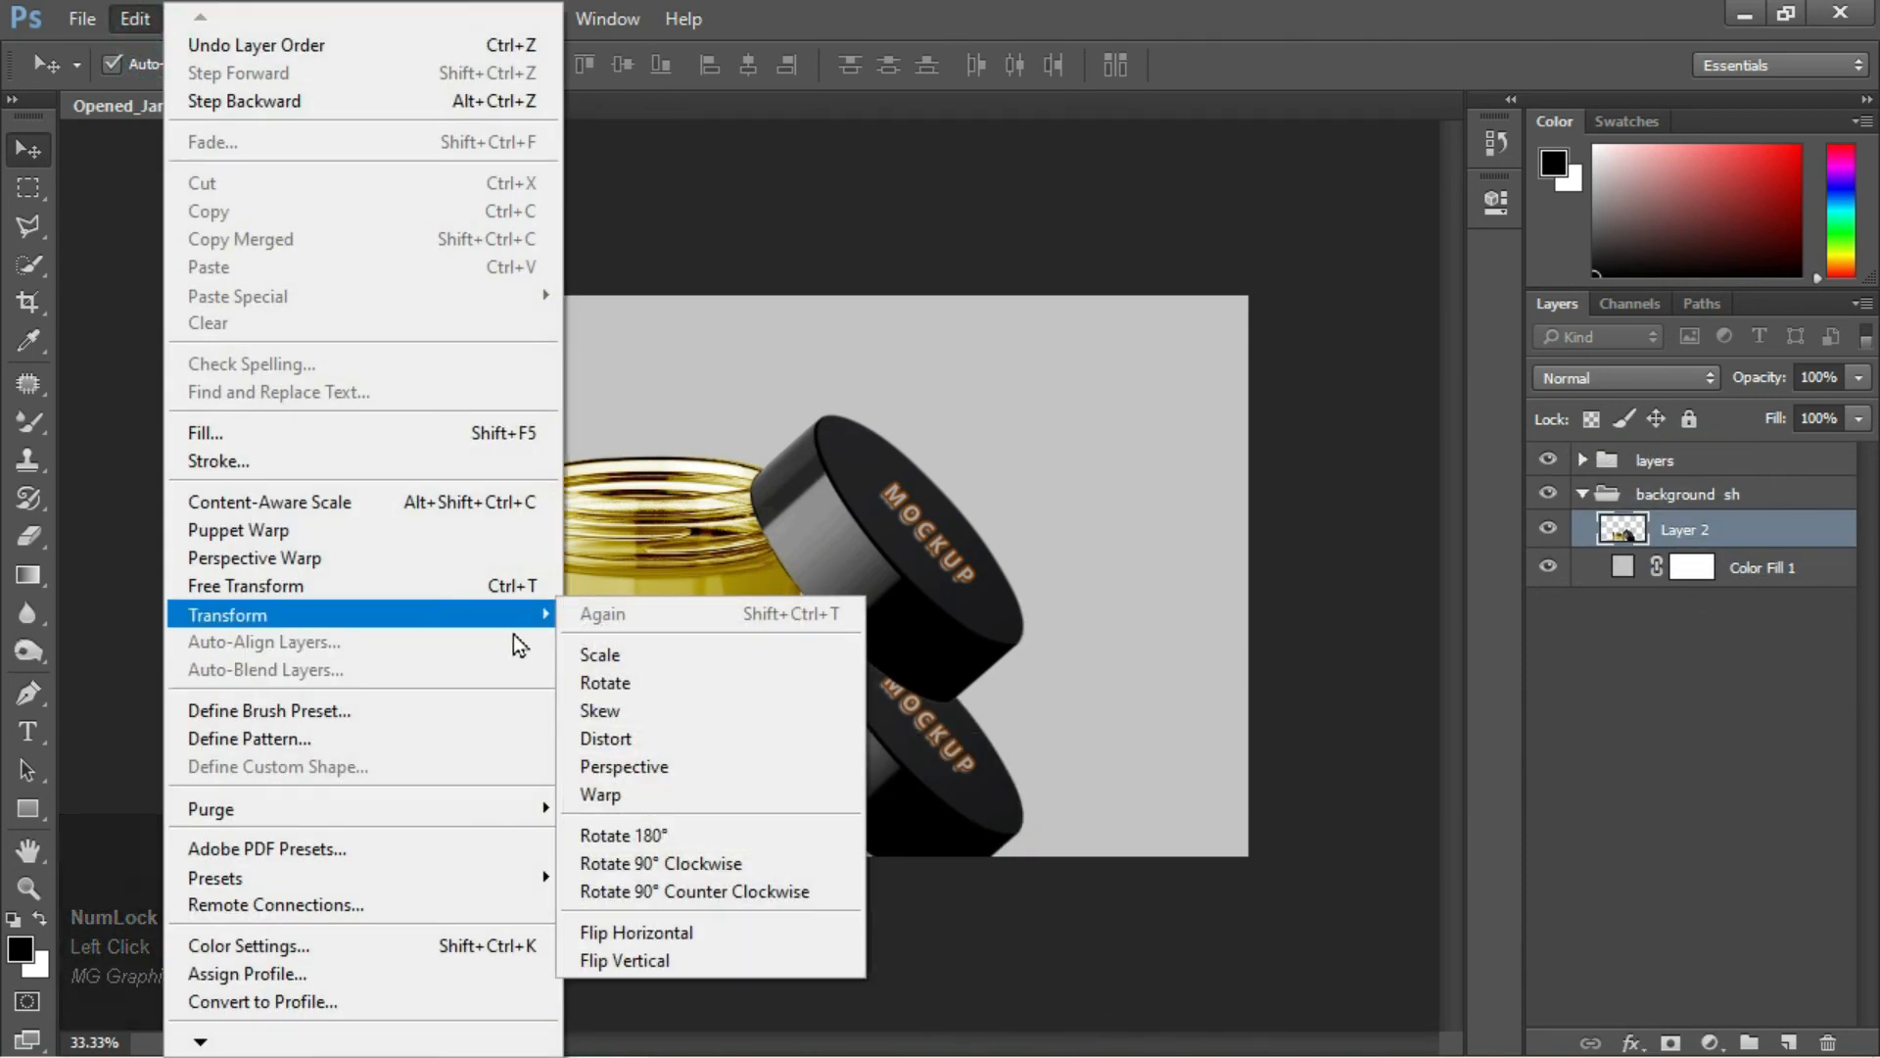
{"action": "left_click", "coordinate": [631, 961]}
{"action": "left_click_drag", "start_coordinate": [840, 762], "coordinate": [826, 877]}
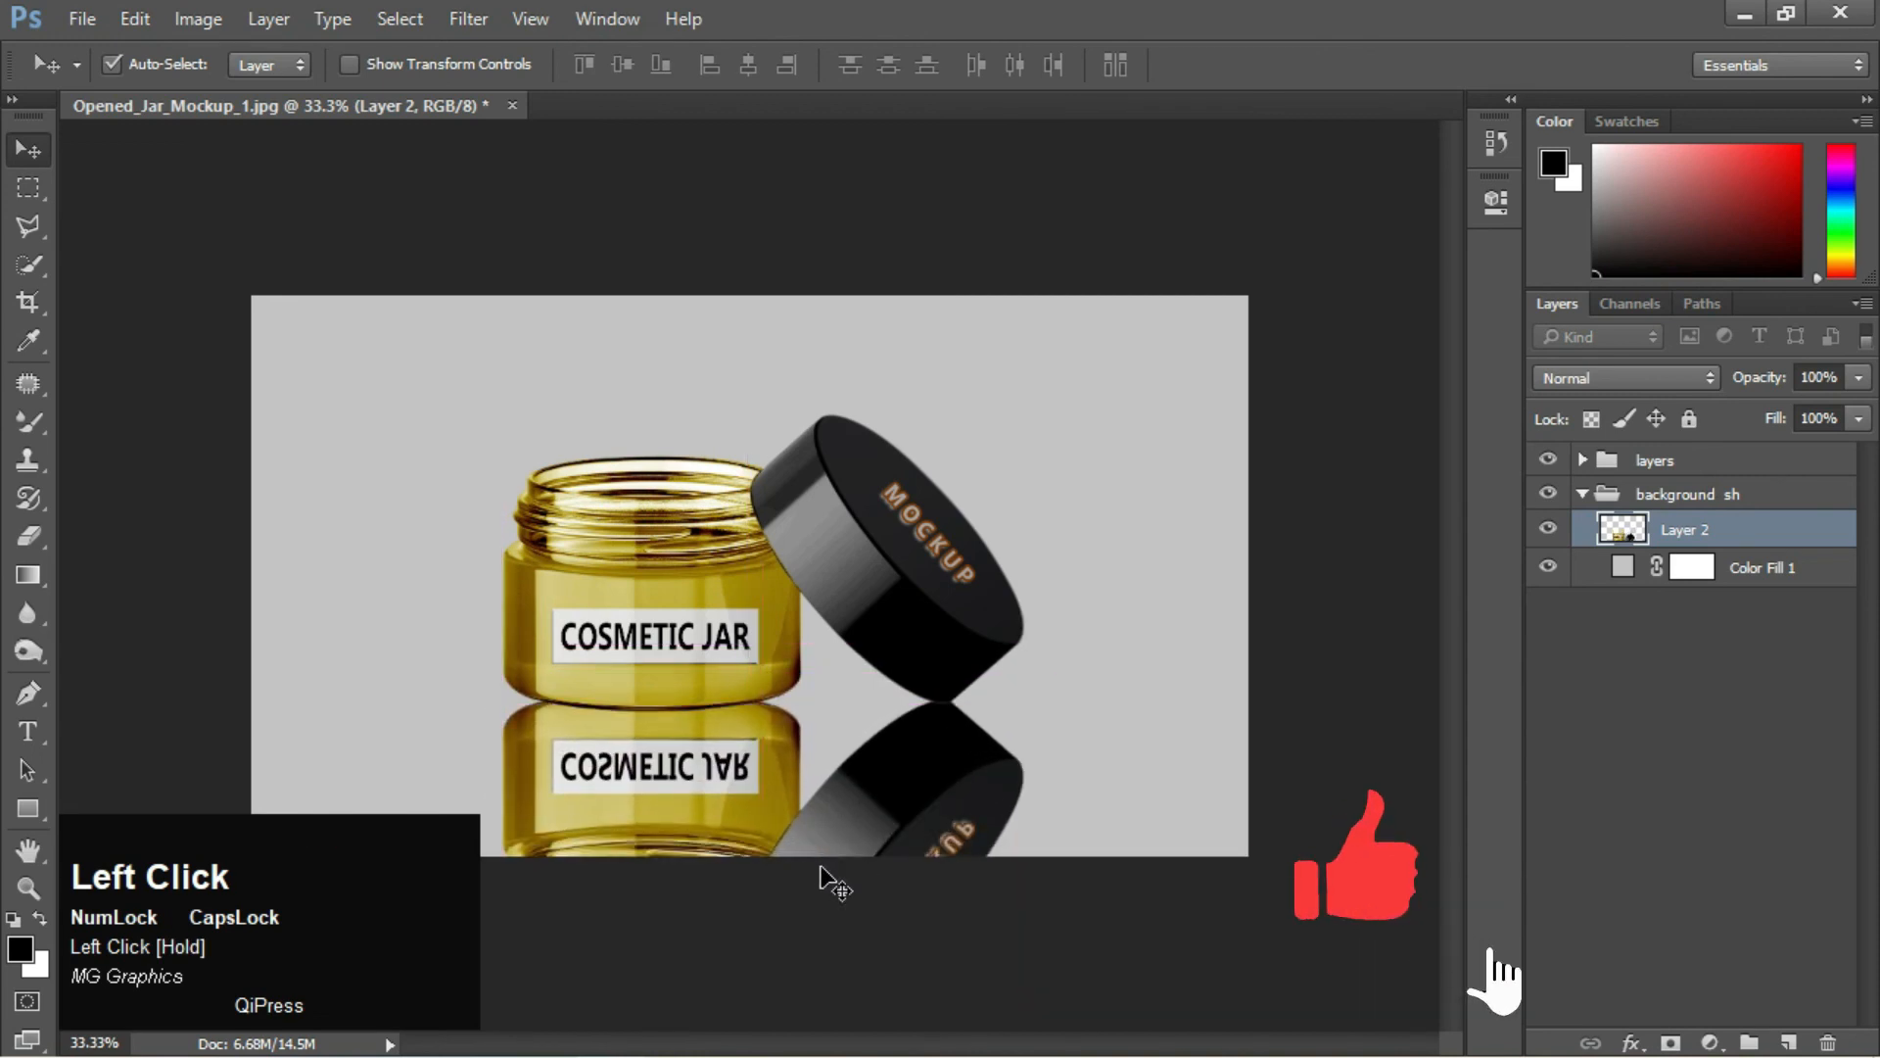
{"action": "key", "text": "Left"}
Lower the reflection layer's opacity to 29%
{"action": "left_click", "coordinate": [1857, 377]}
{"action": "left_click_drag", "start_coordinate": [1810, 414], "coordinate": [1753, 426]}
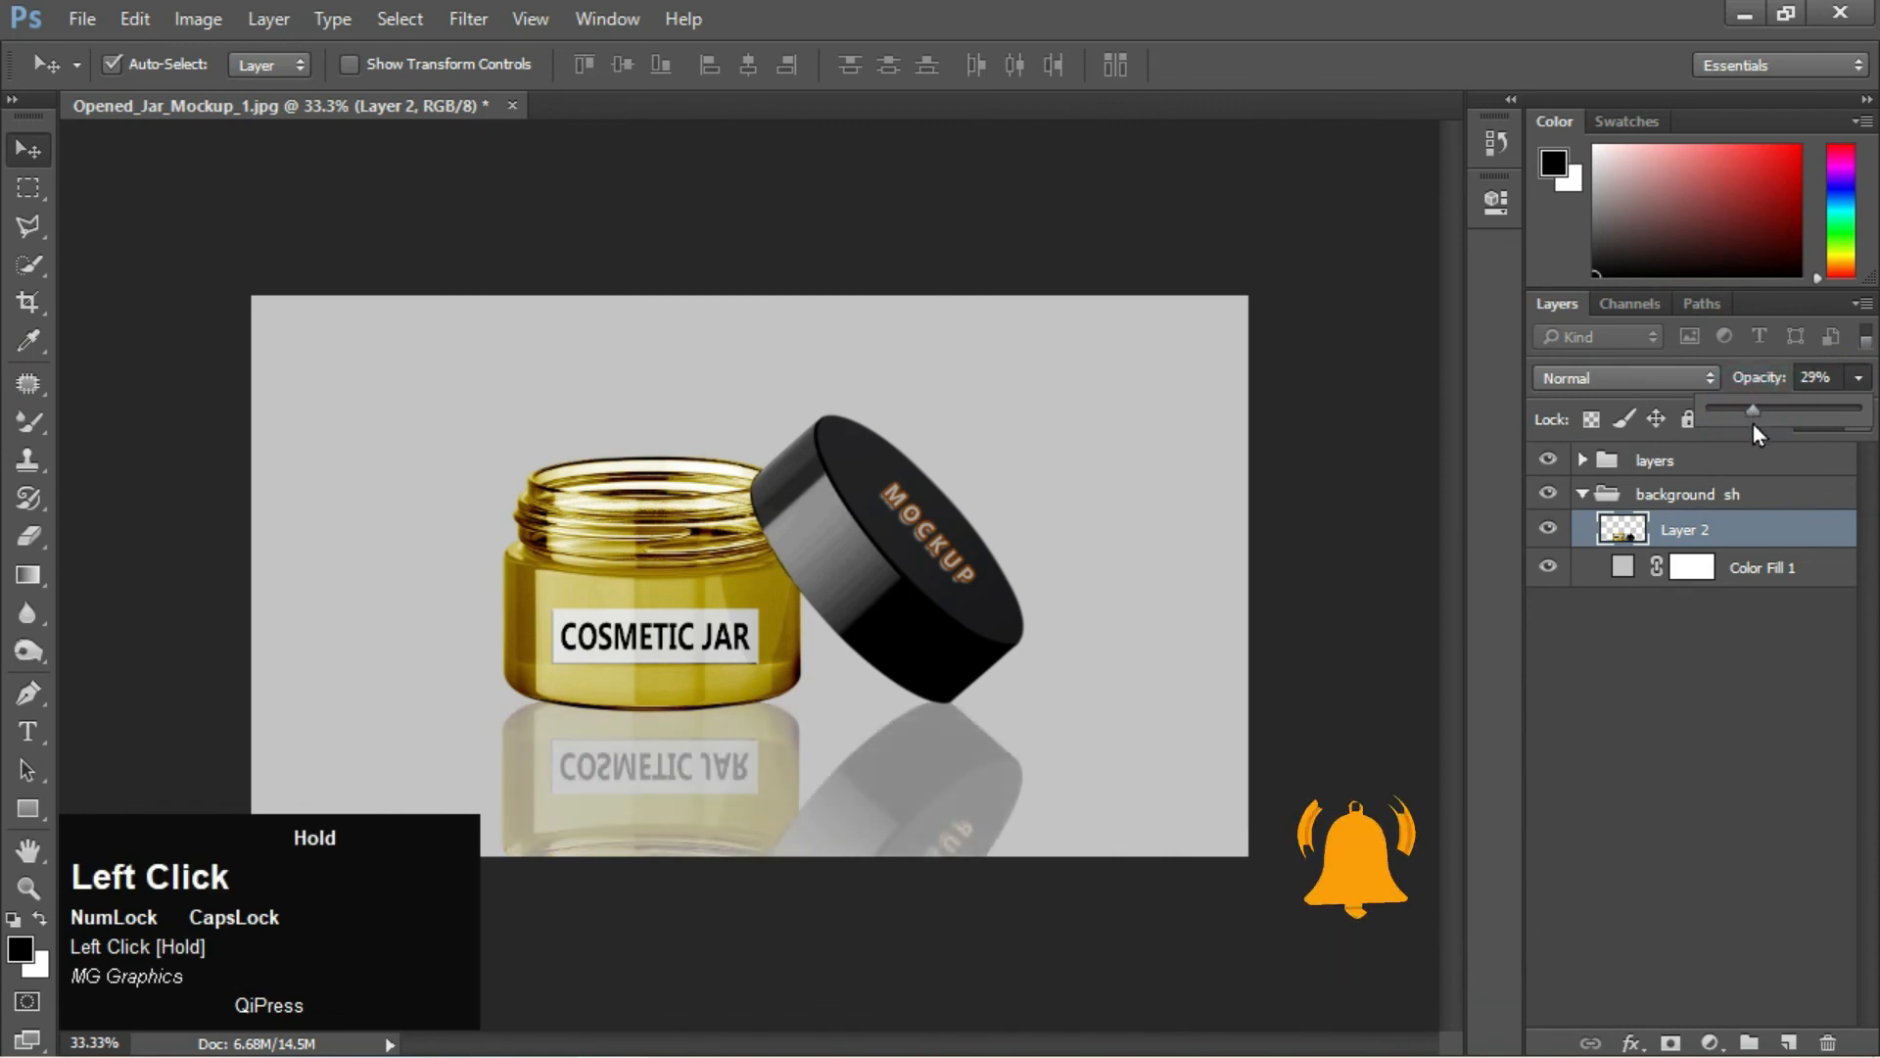
{"action": "left_click", "coordinate": [1712, 762]}
Shift the Layer 2 reflection slightly down and right so it lines up with the bases of the jar and lid
{"action": "key", "text": "Down"}
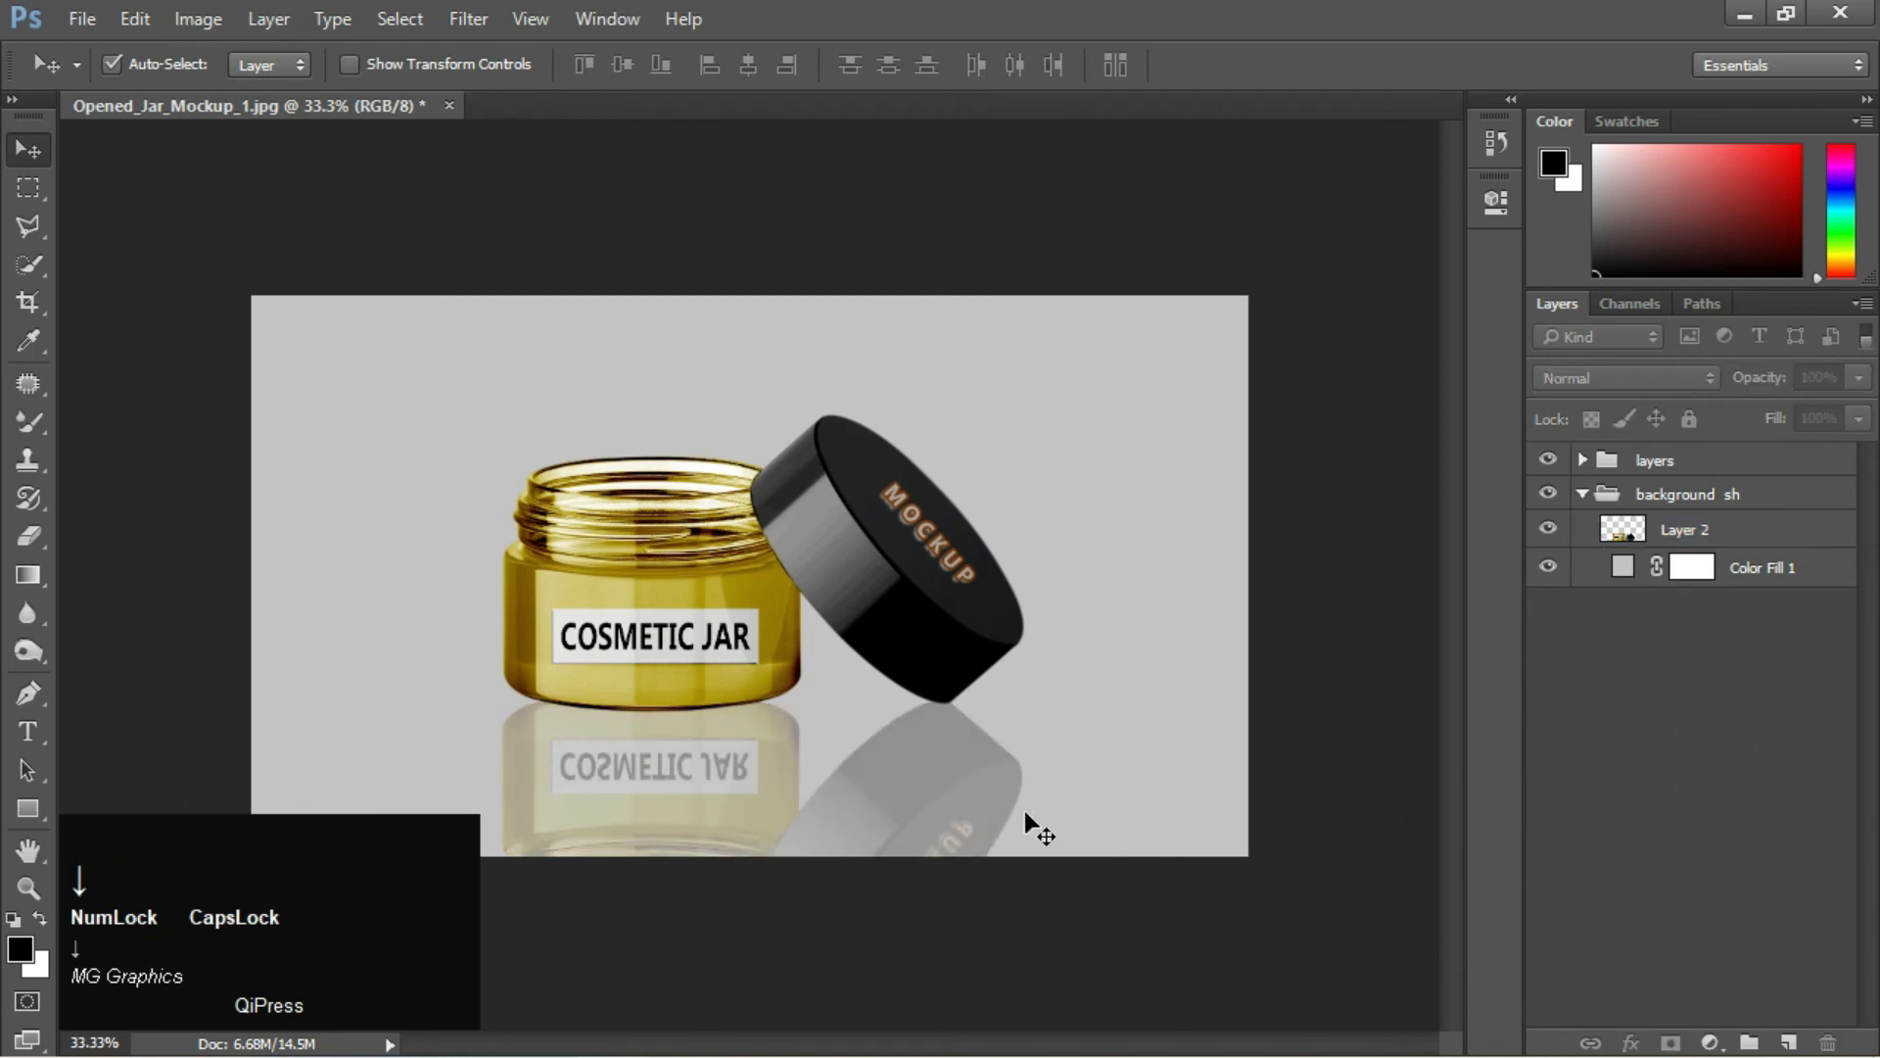
{"action": "key", "text": "ctrl+plus"}
{"action": "key", "text": "space"}
{"action": "left_click_drag", "start_coordinate": [1018, 818], "coordinate": [1083, 622]}
{"action": "key", "text": "ctrl+plus"}
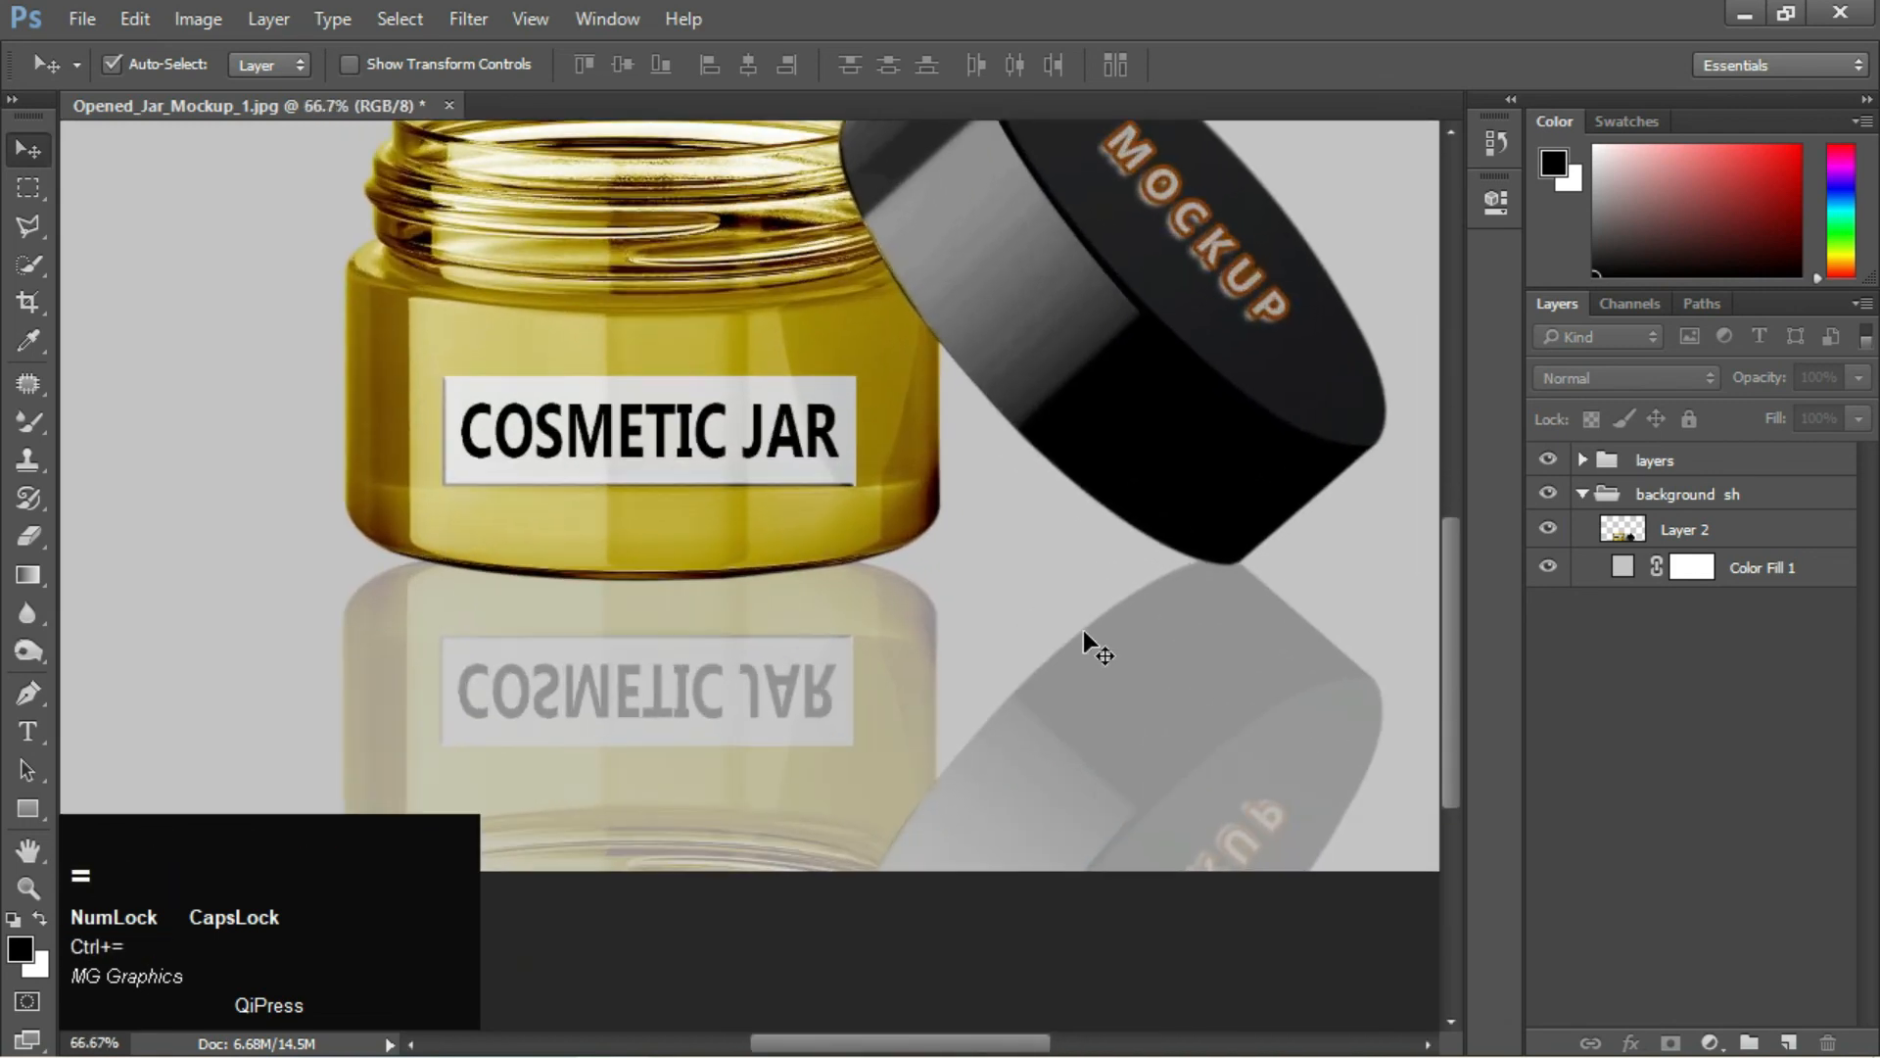
{"action": "left_click", "coordinate": [1646, 531]}
{"action": "mouse_move", "coordinate": [1217, 661]}
{"action": "left_mouse_down"}
{"action": "mouse_move", "coordinate": [1224, 692]}
{"action": "mouse_move", "coordinate": [1220, 669]}
{"action": "left_mouse_up"}
{"action": "left_click", "coordinate": [1563, 703]}
Change the Color Fill 1 background to a slightly lighter grey
{"action": "key", "text": "ctrl+minus"}
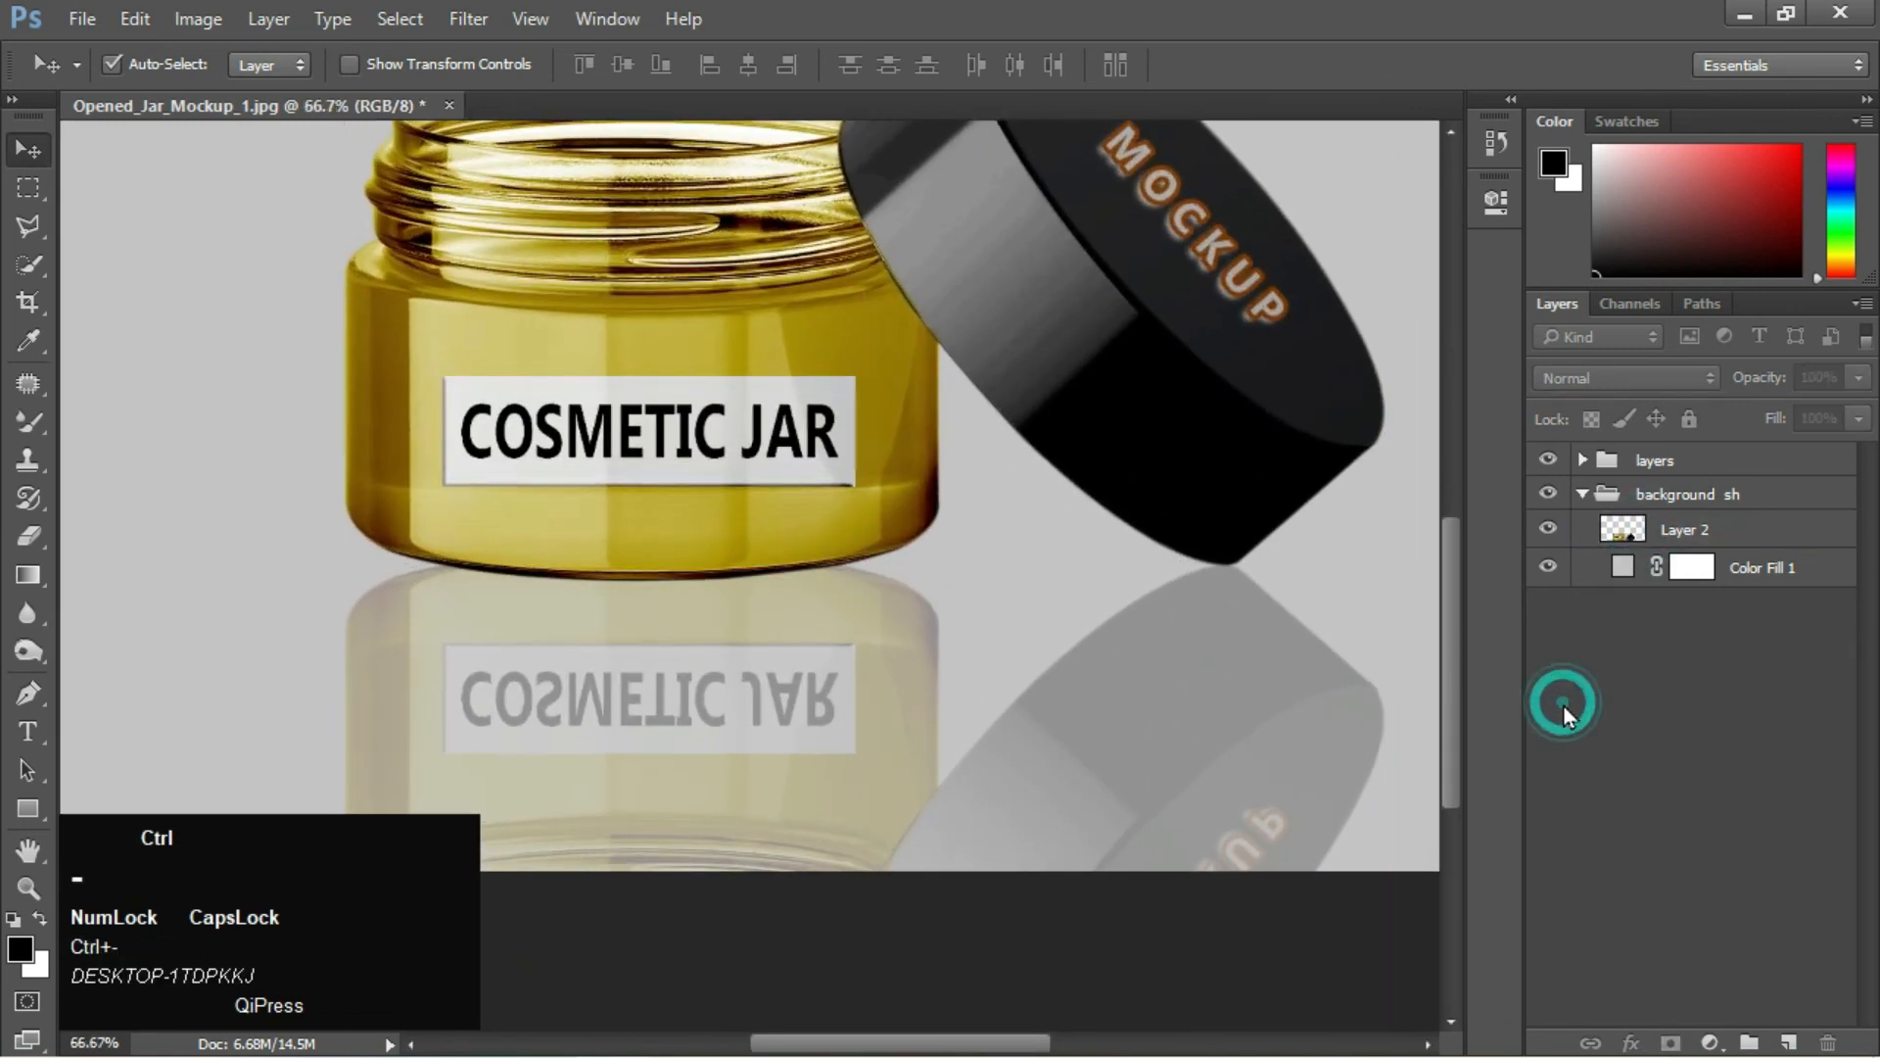
{"action": "key", "text": "ctrl+minus"}
{"action": "double_click", "coordinate": [1623, 567]}
{"action": "left_click_drag", "start_coordinate": [891, 180], "coordinate": [1460, 114]}
{"action": "left_click", "coordinate": [1124, 241]}
{"action": "left_click", "coordinate": [1753, 152]}
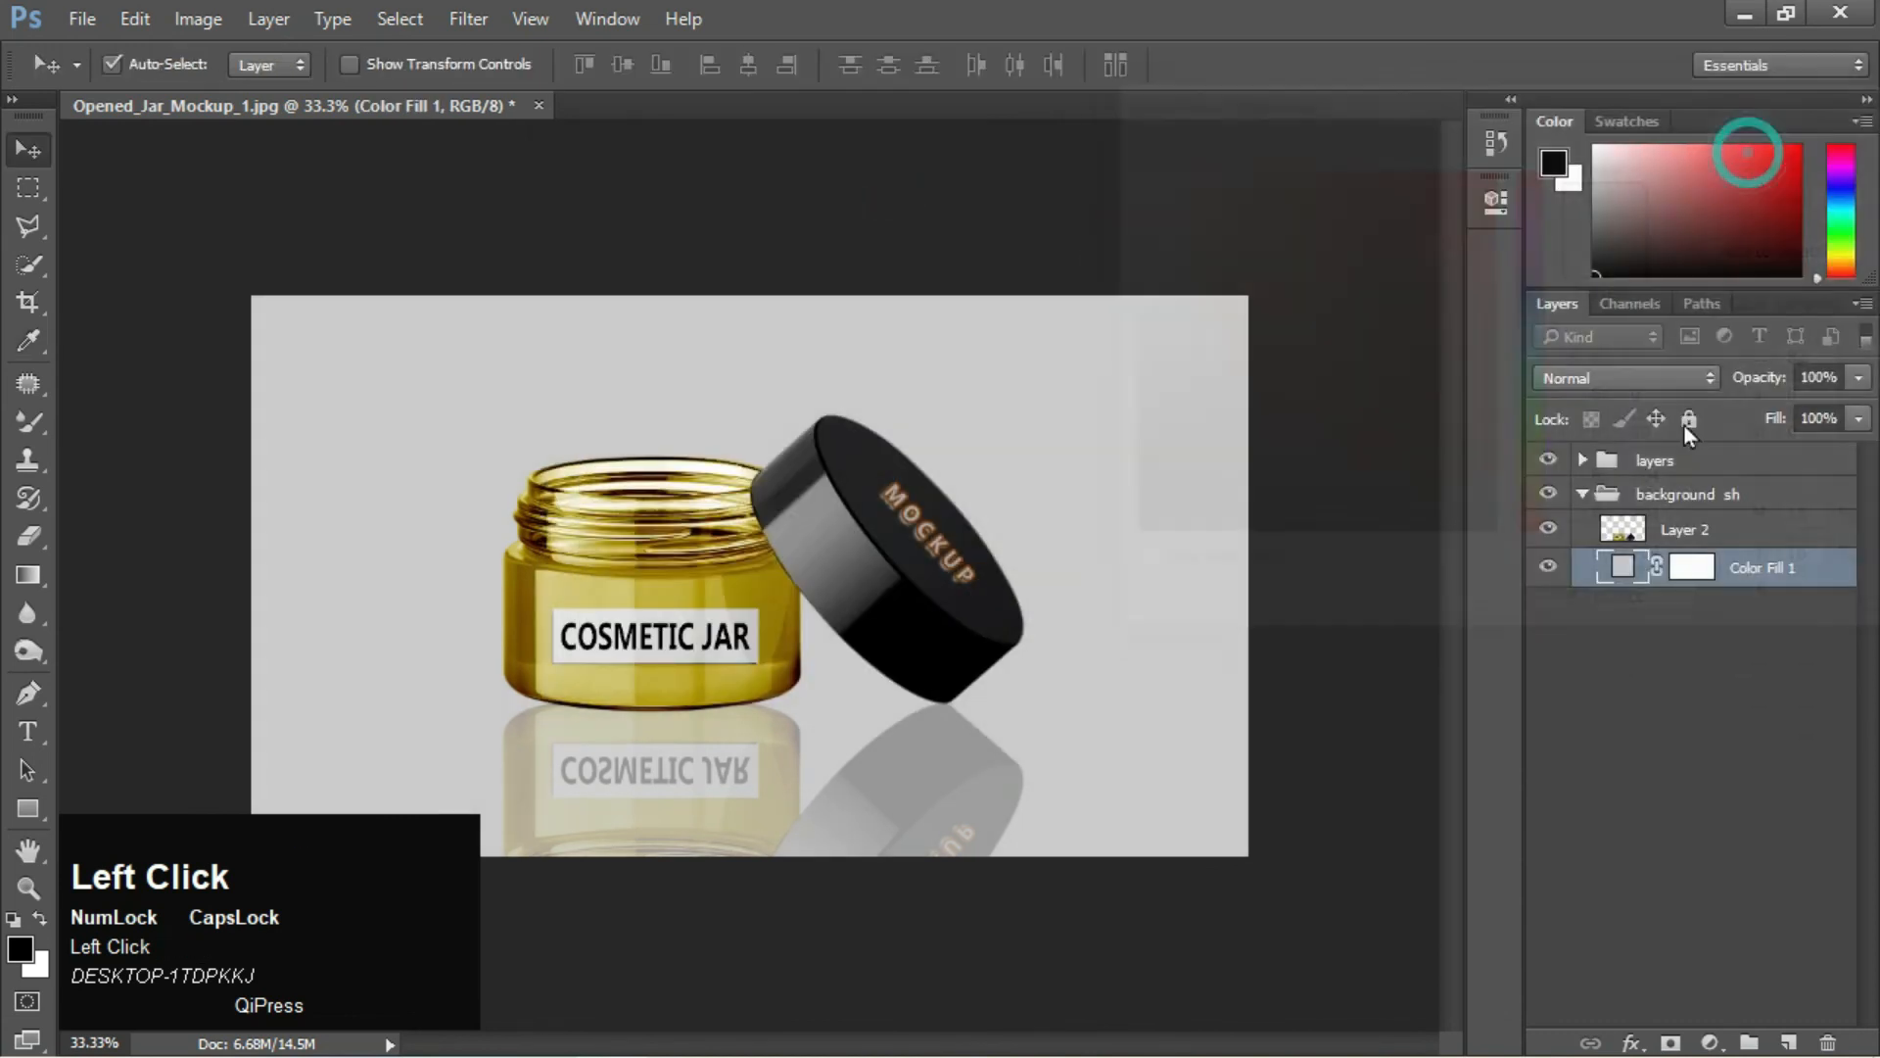
{"action": "key", "text": "space"}
{"action": "key", "text": "ctrl+equal"}
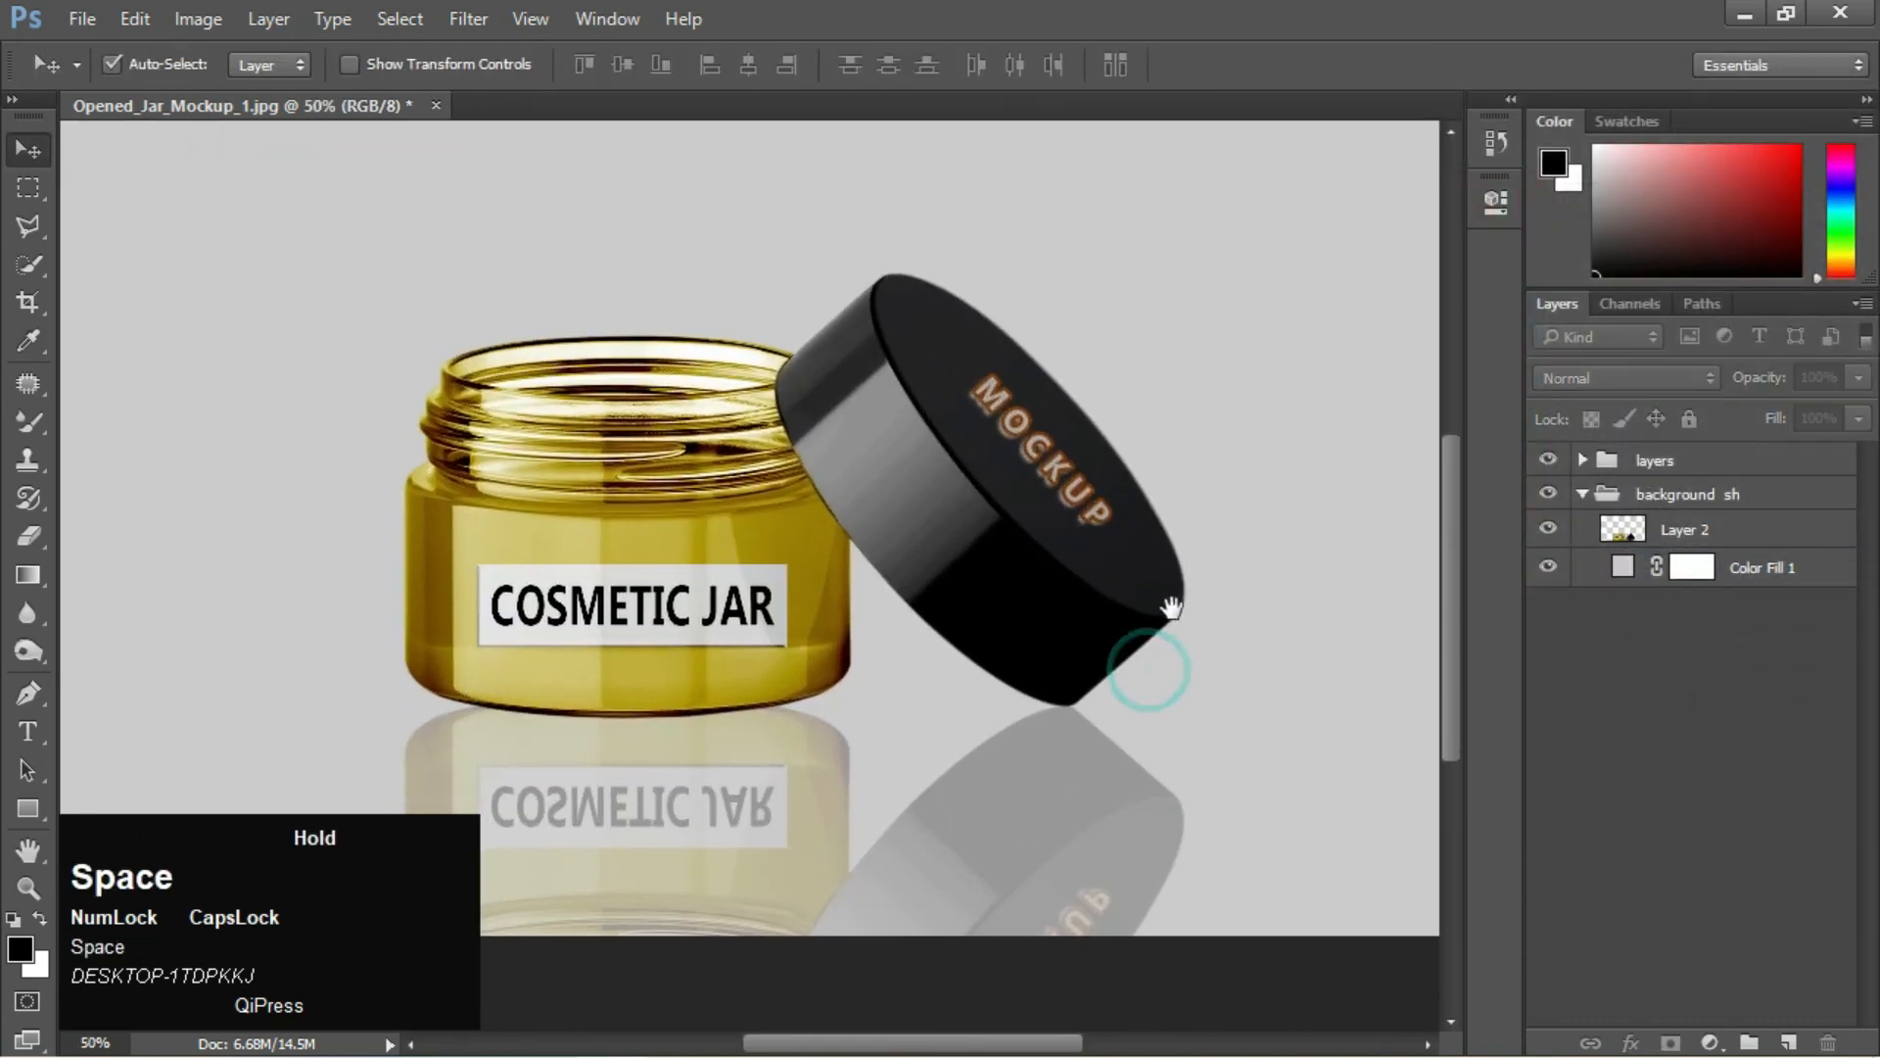